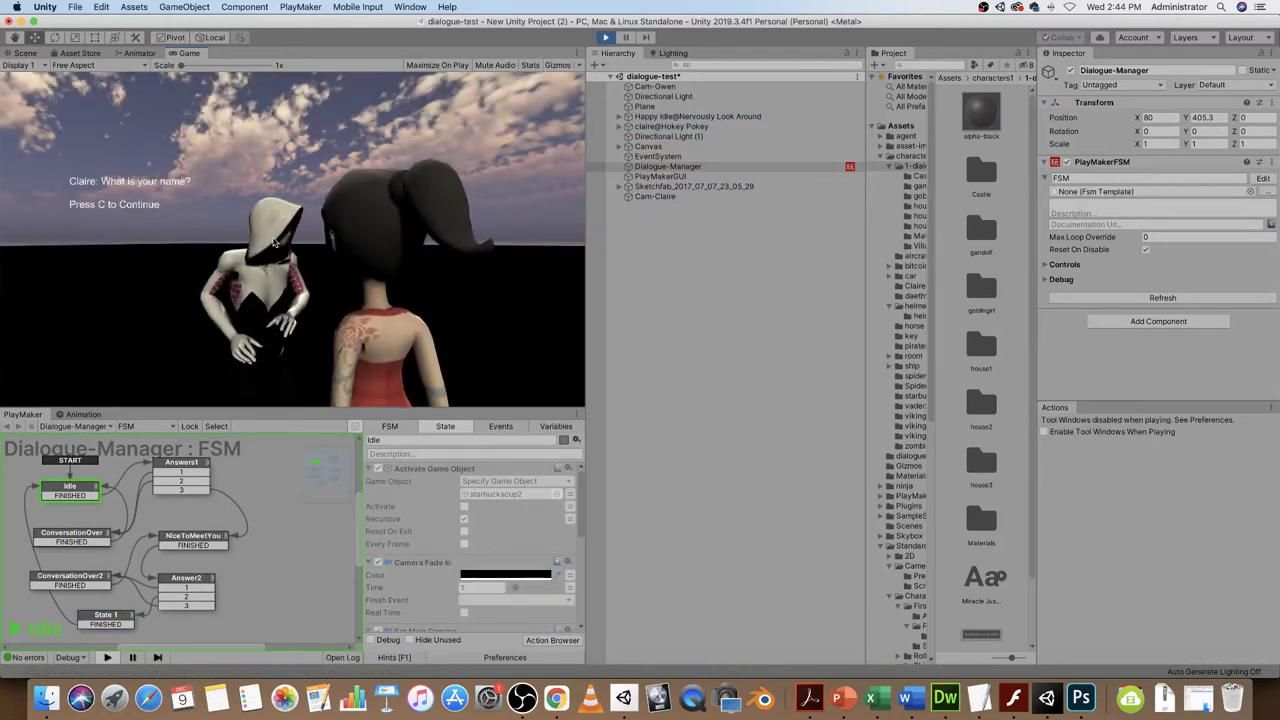
- Play-test the dialogue's wrong-answer branch twice by giving Claire a false name and restarting the conversation each time
key("c")
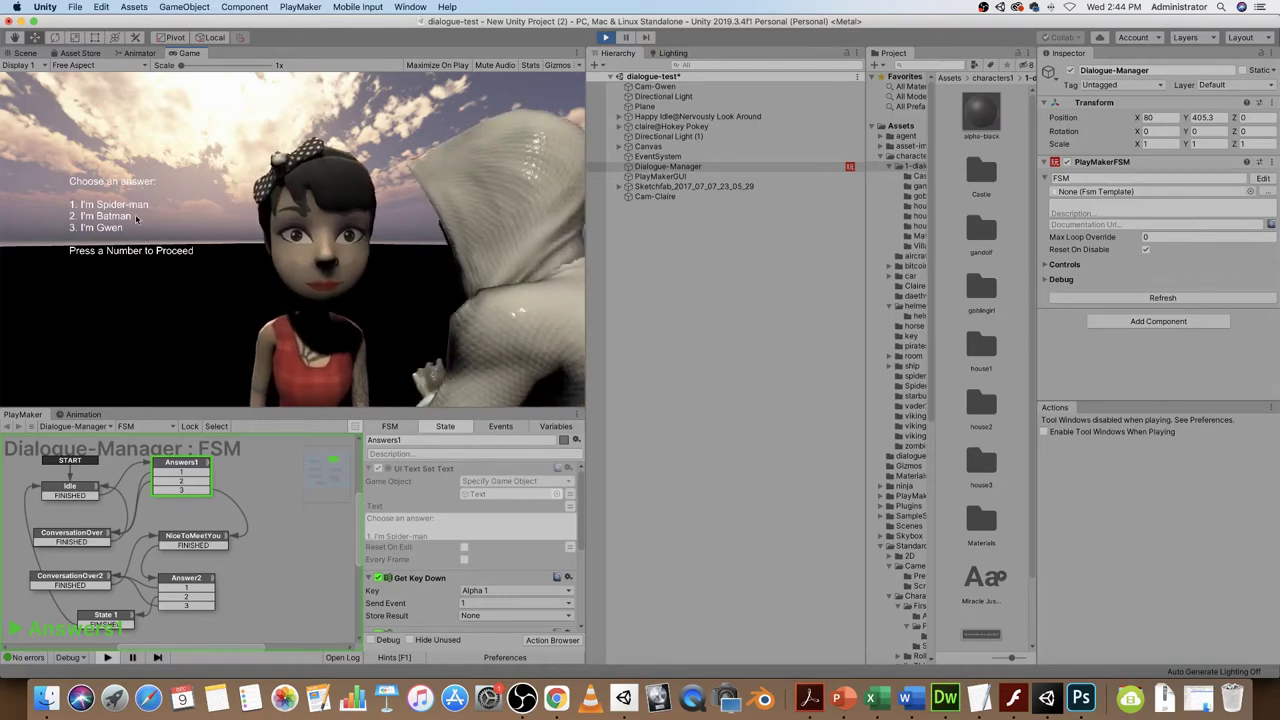
key("1")
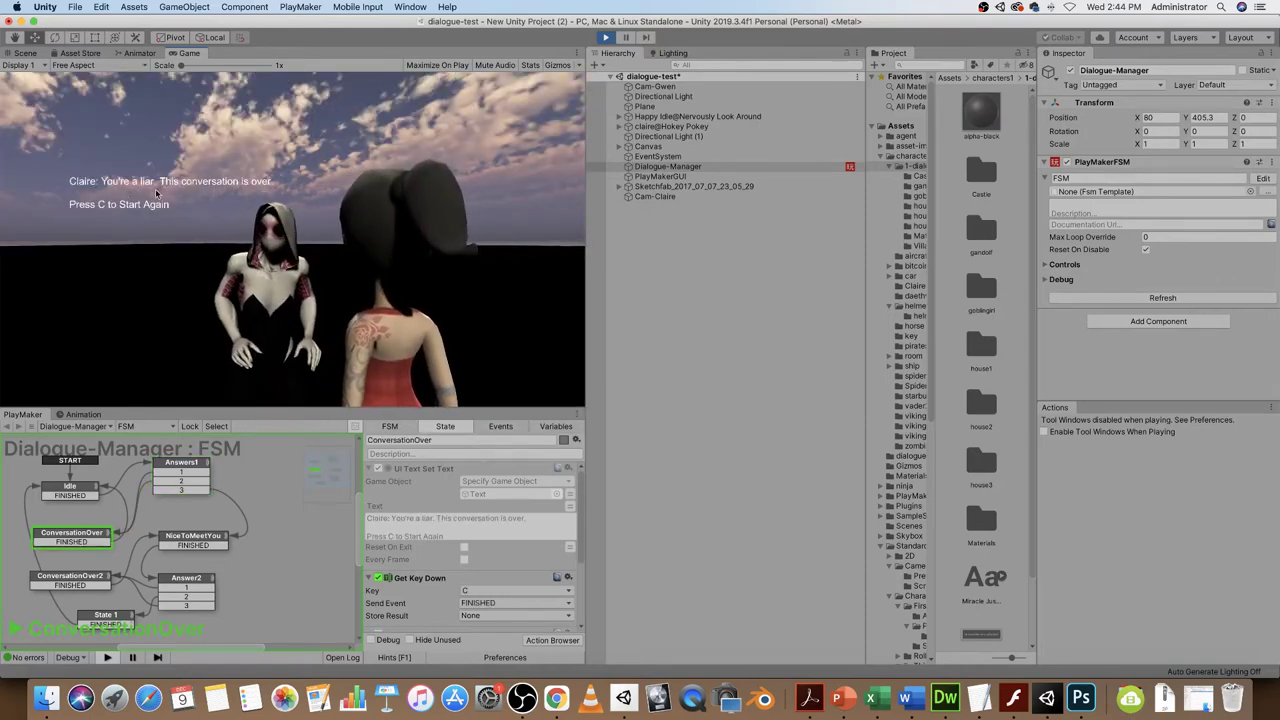
key("c")
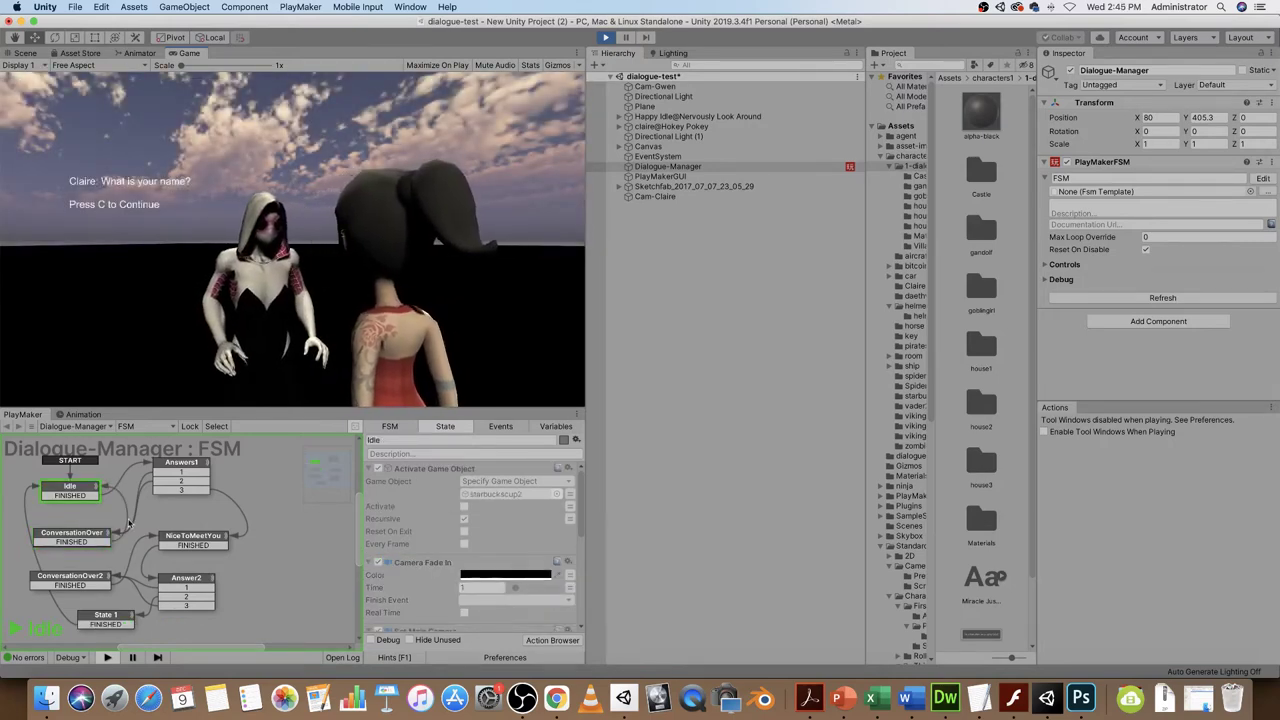
key("c")
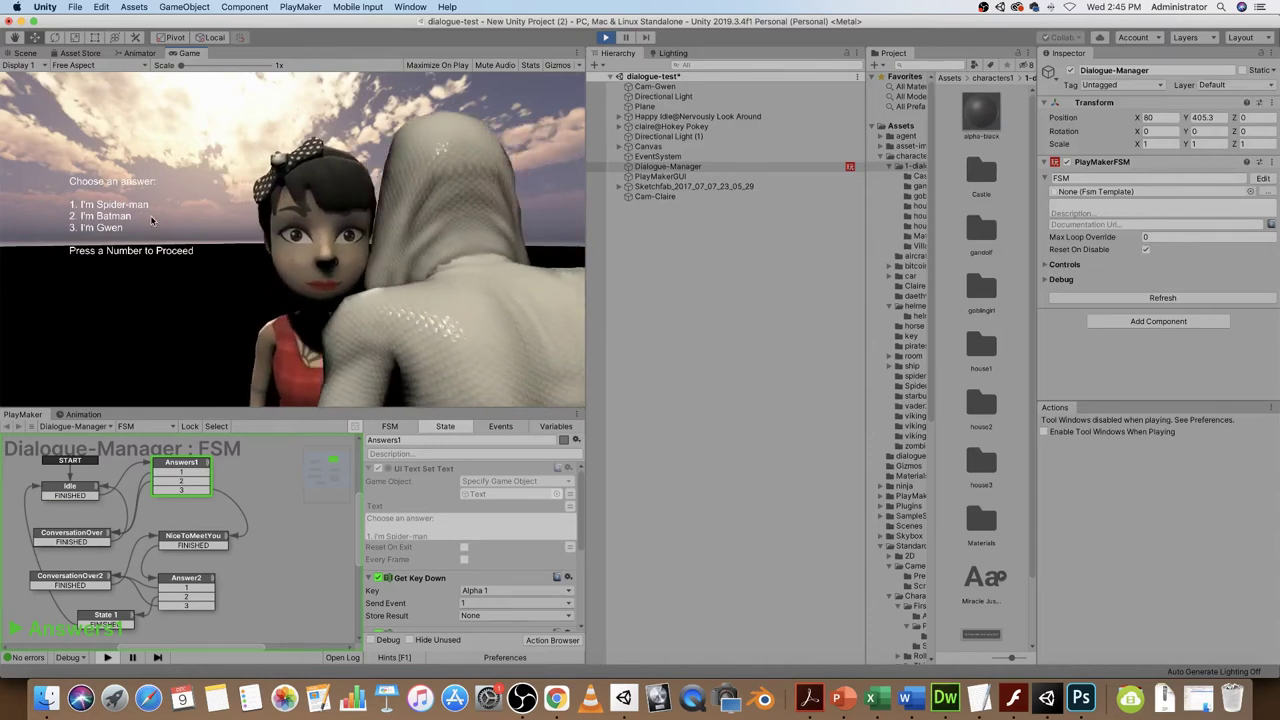
key("1")
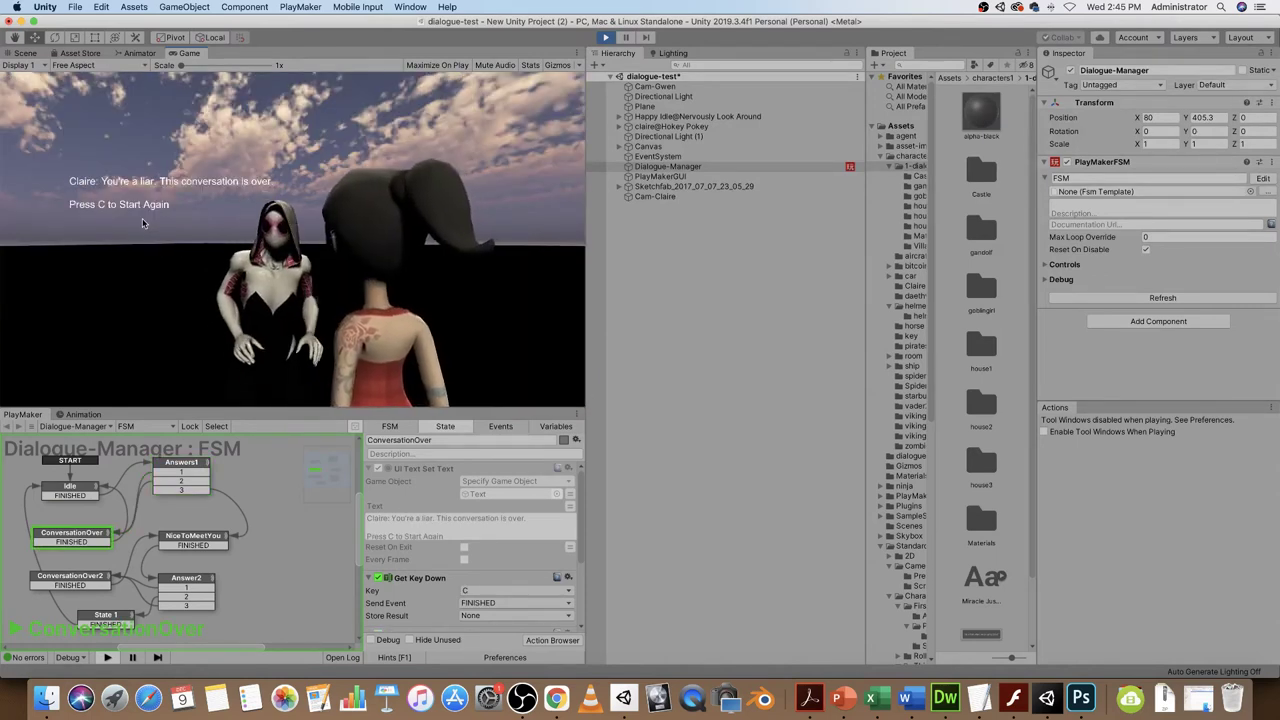
key("c")
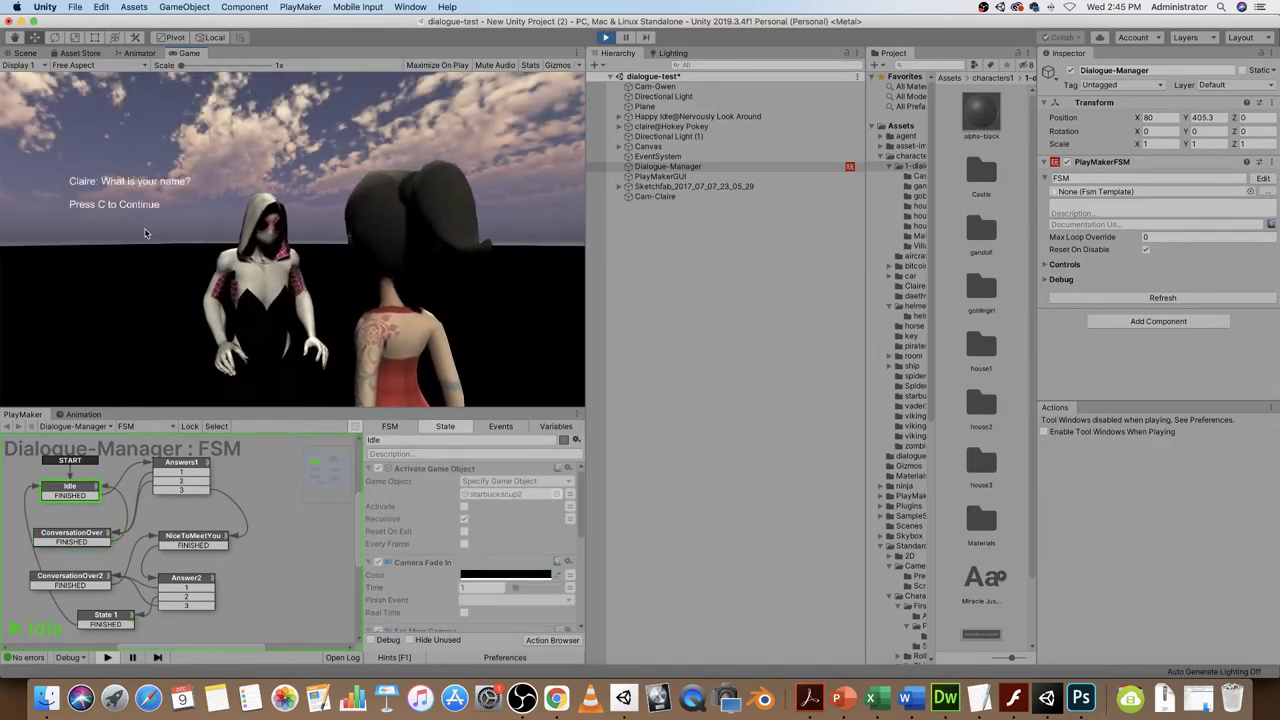
- Play-test the friendly branch with the answers "I'm Gwen" and "I'd love to", restart the conversation and leave play mode
key("c")
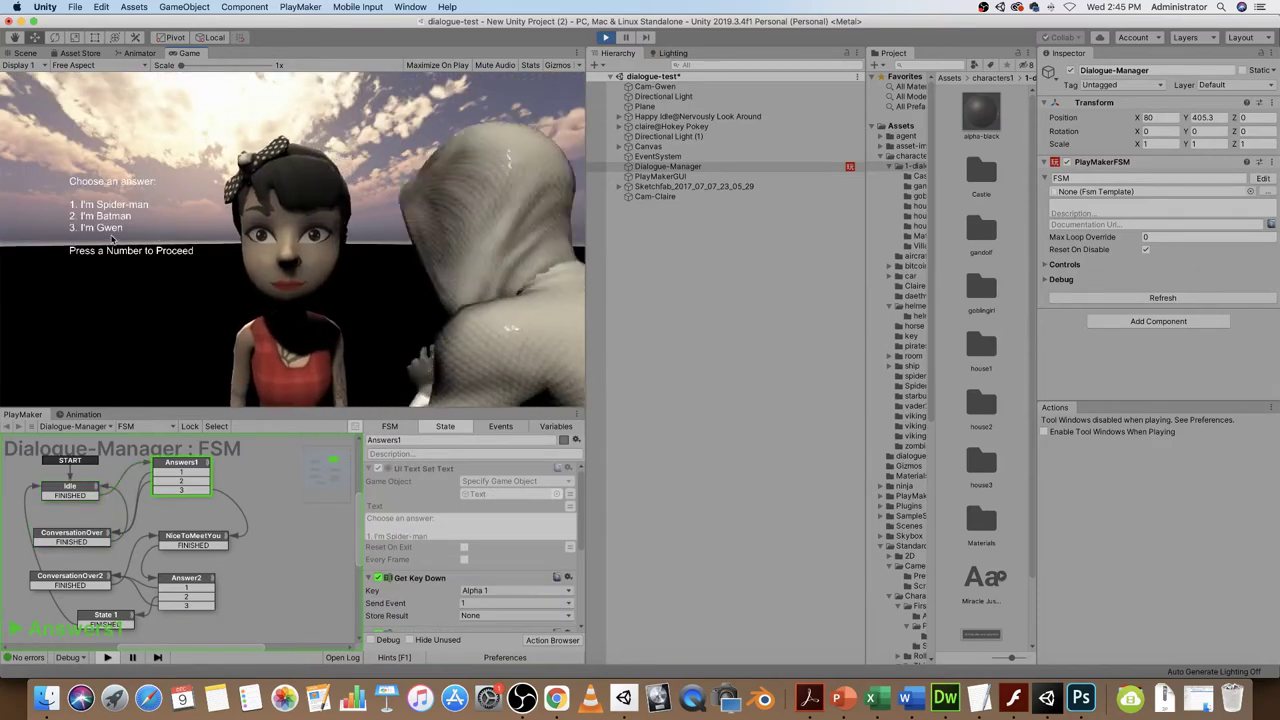
key("1")
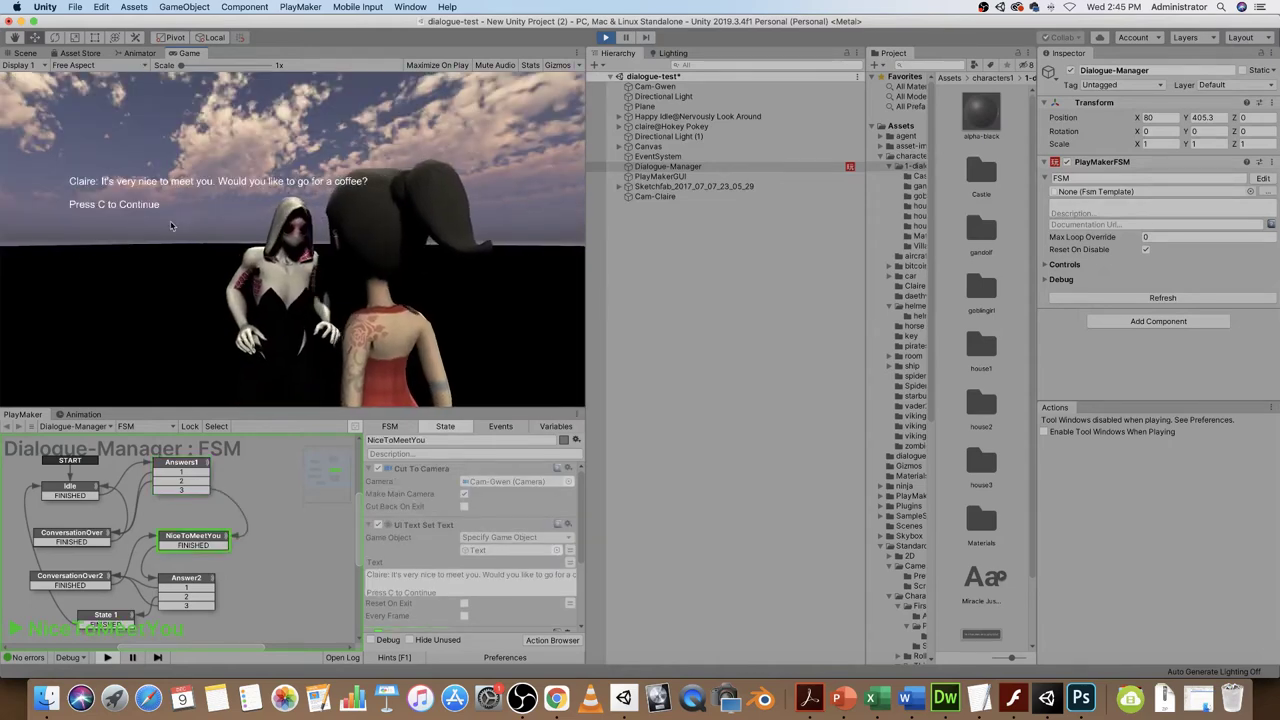
key("c")
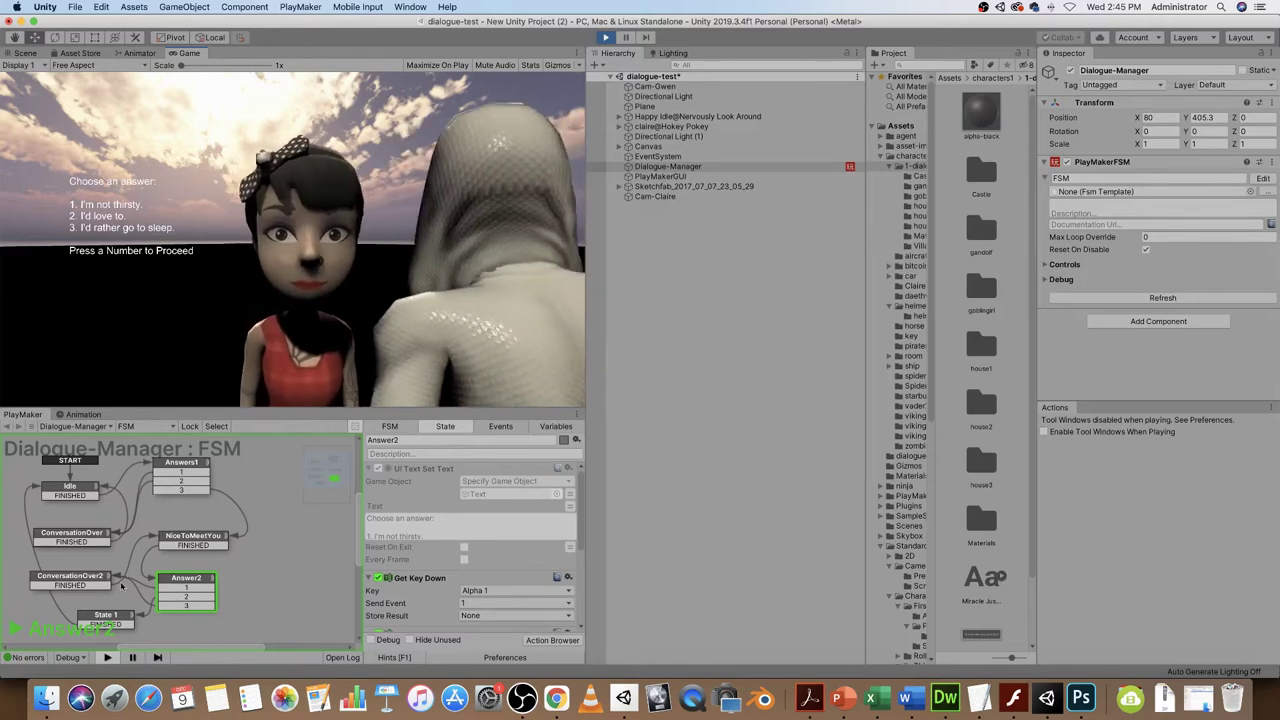
key("2")
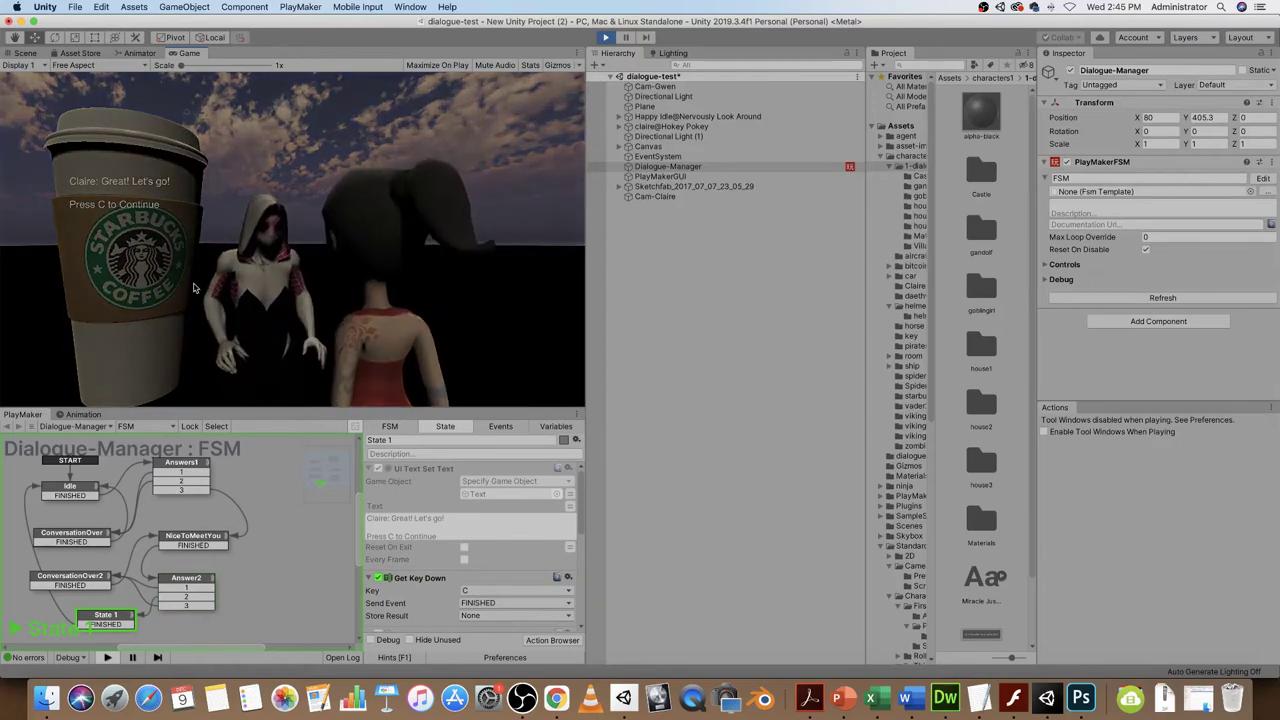
key("c")
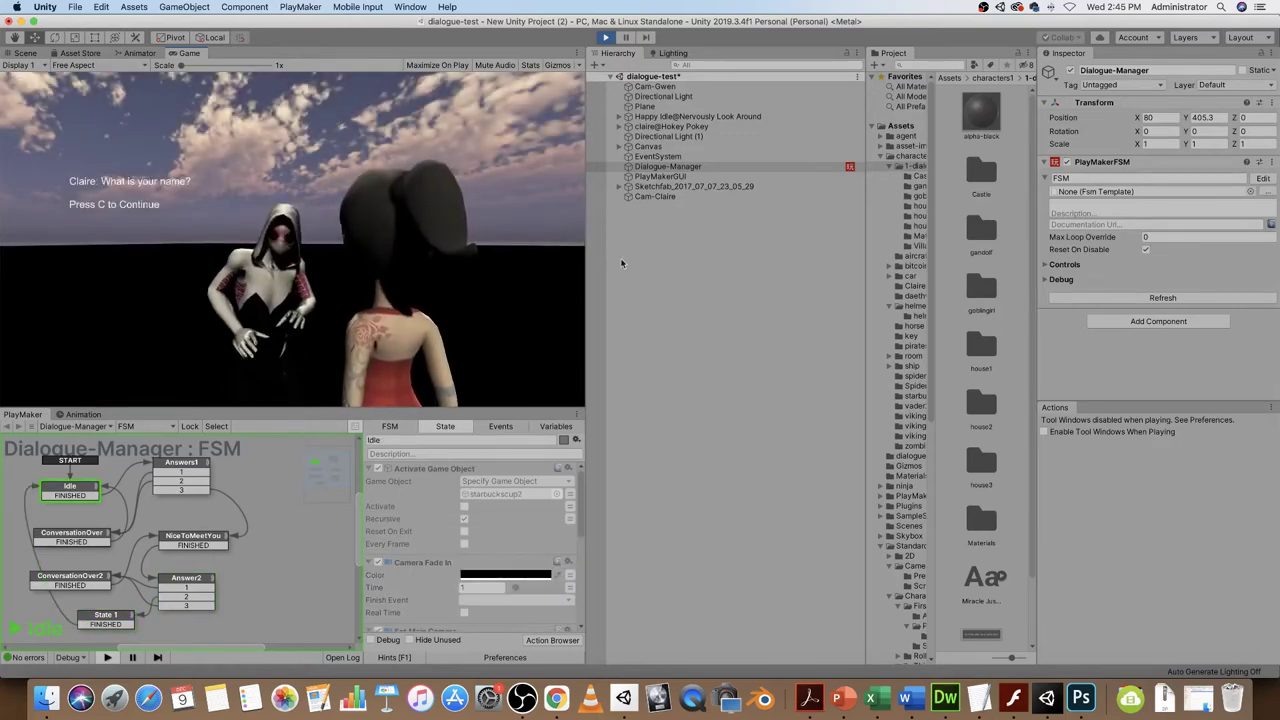
key("c")
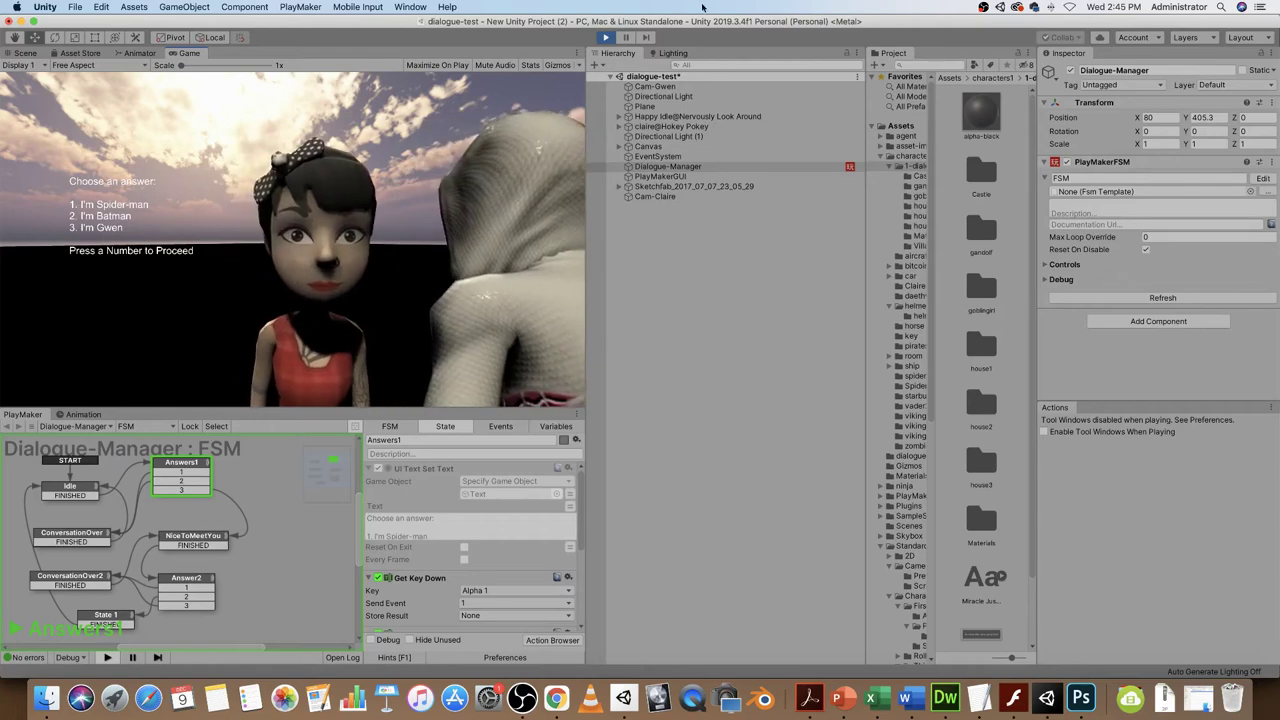
left_click(605, 37)
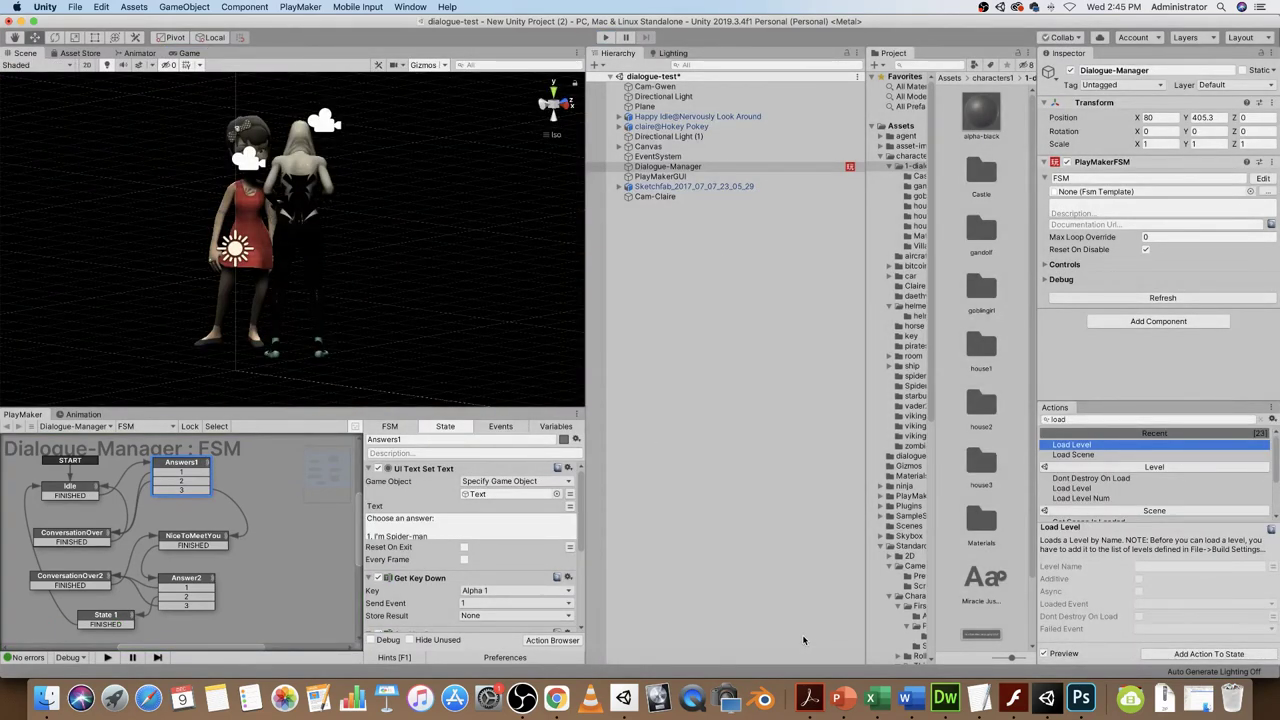
- Switch to Word and zoom the Branching Dialogue Script out to 135% to review all its branches
left_click(910, 708)
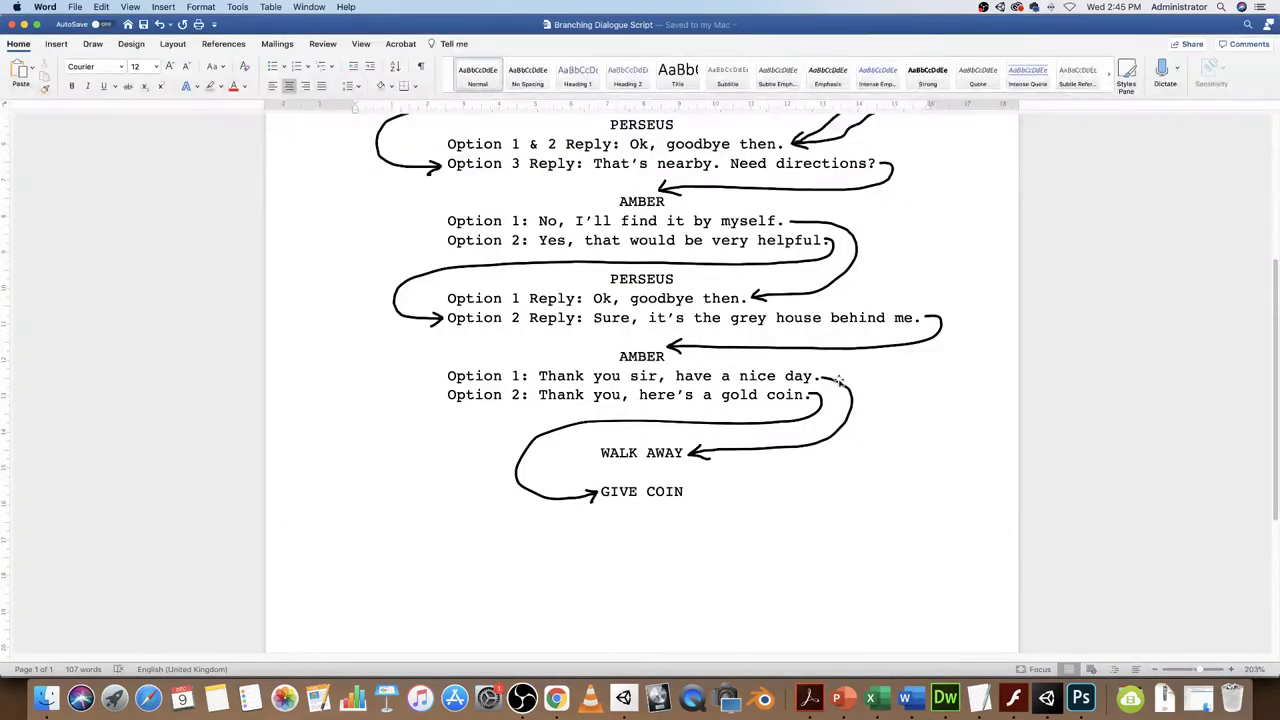
scroll(843, 393, "up", 4)
scroll(843, 393, "up", 2)
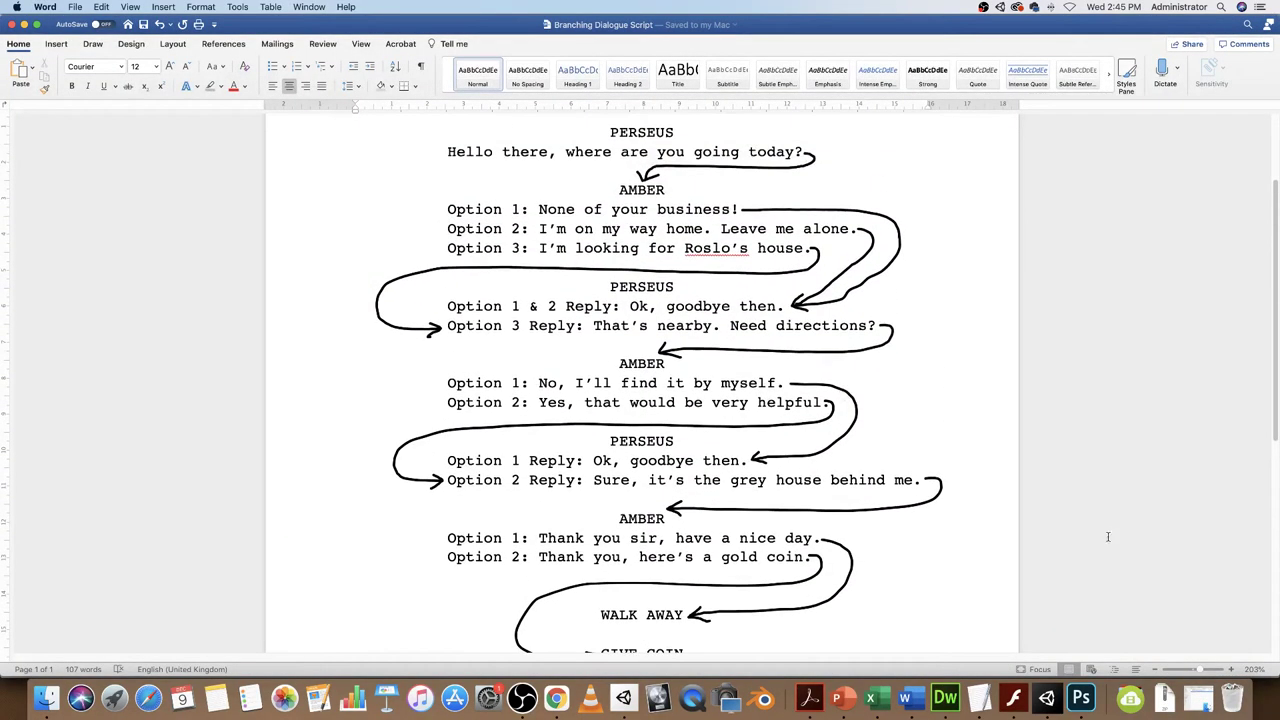
left_click_drag(1202, 670, 1195, 670)
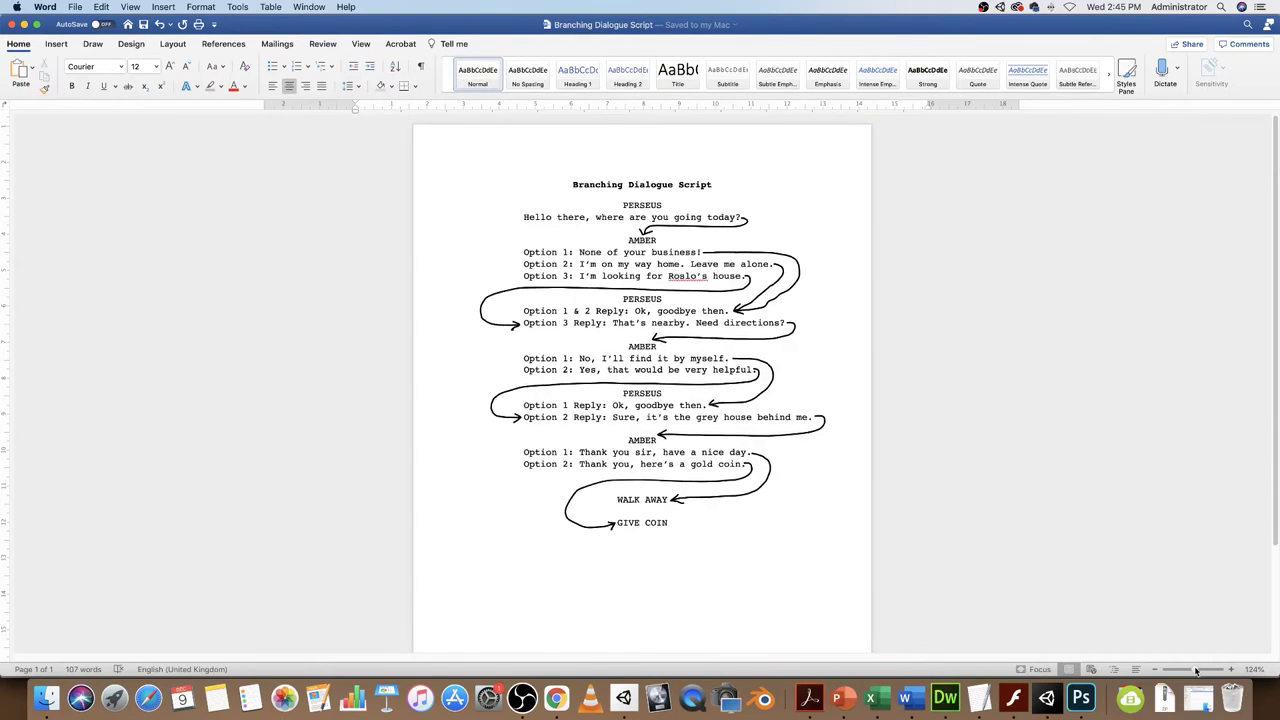
scroll(939, 365, "up", 2)
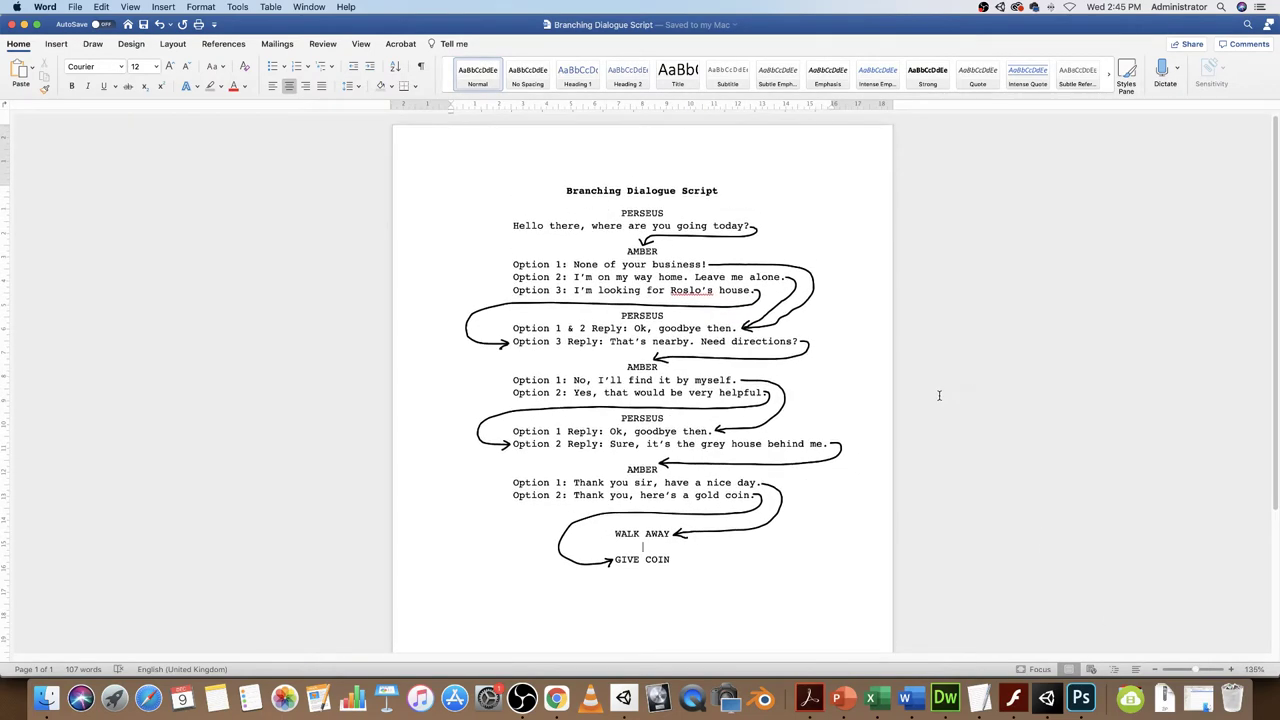
- Narrow the Word and Unity windows to the same width so the class chat behind them is uncovered
left_click_drag(3, 480, 188, 482)
left_click_drag(3, 363, 202, 368)
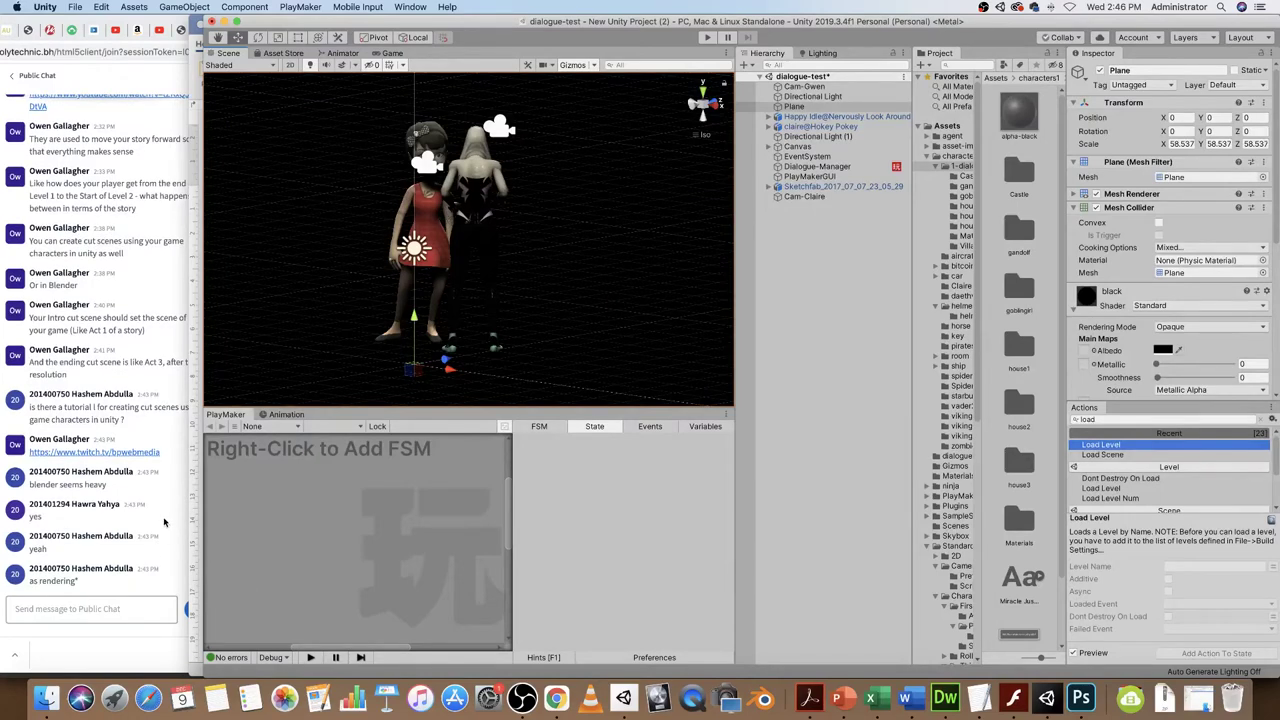
left_click(908, 700)
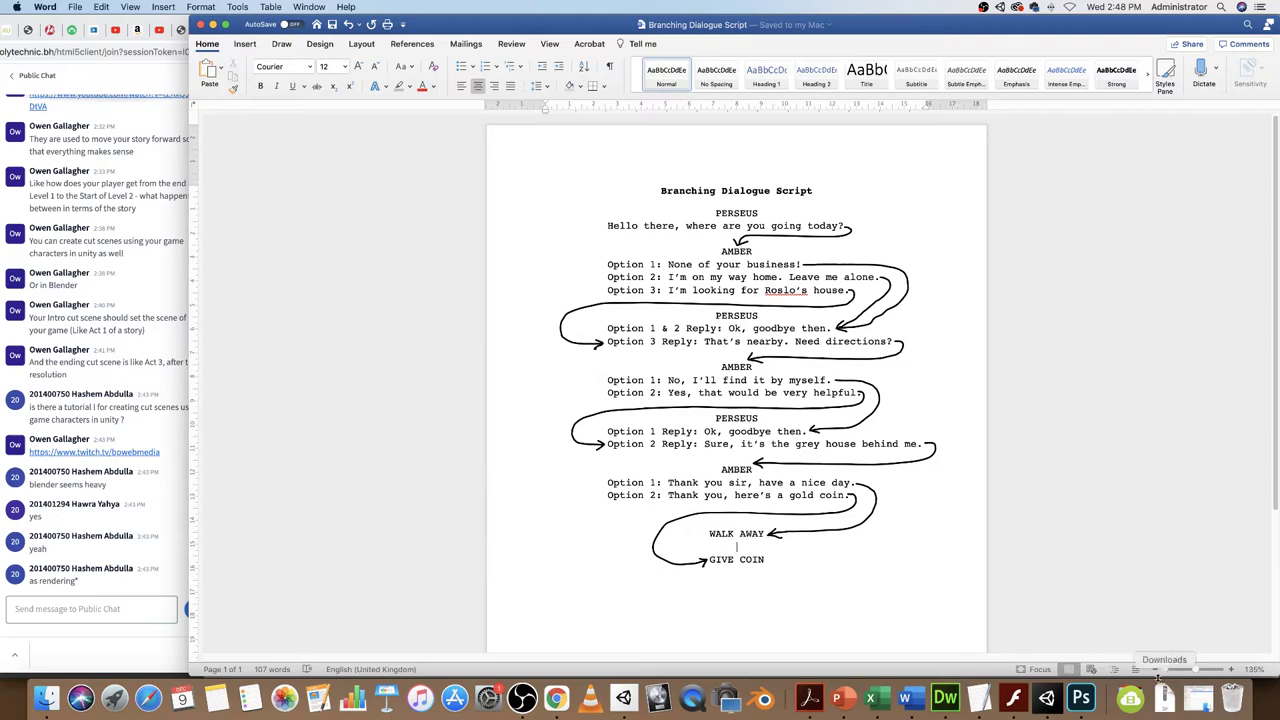
left_click(1049, 700)
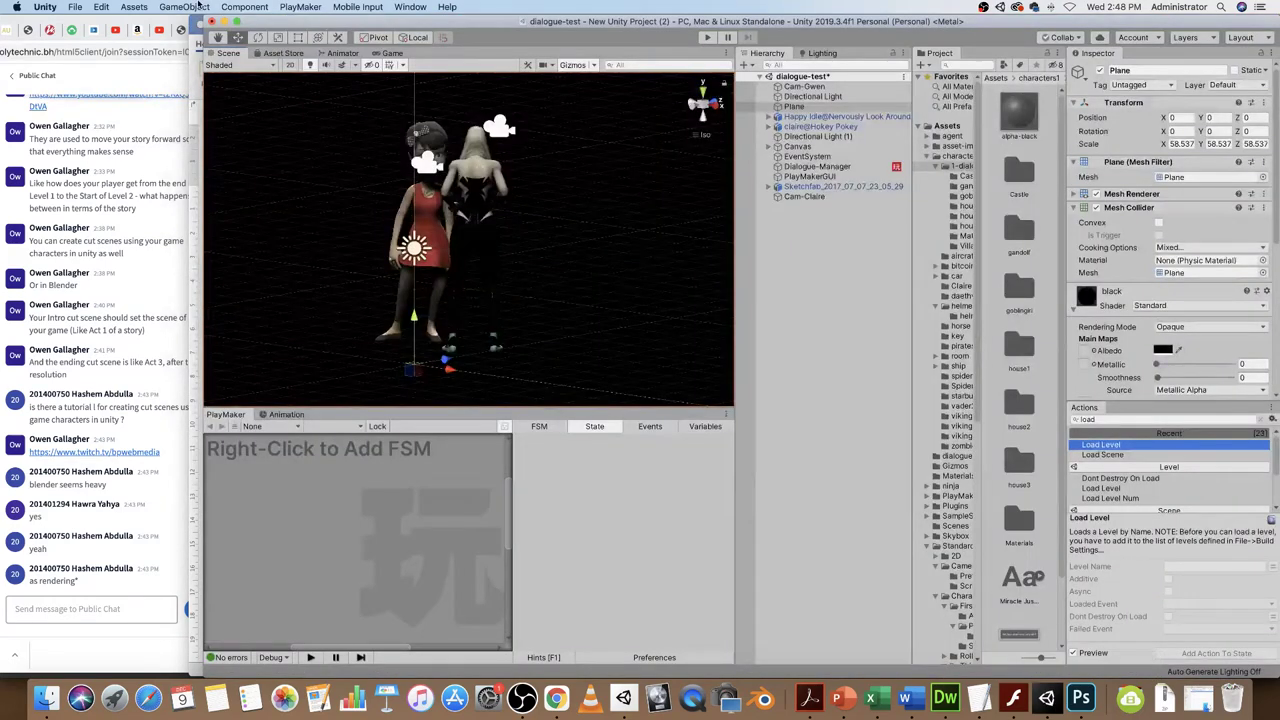
mouse_move(204, 139)
left_mouse_down()
mouse_move(177, 141)
mouse_move(190, 142)
left_mouse_up()
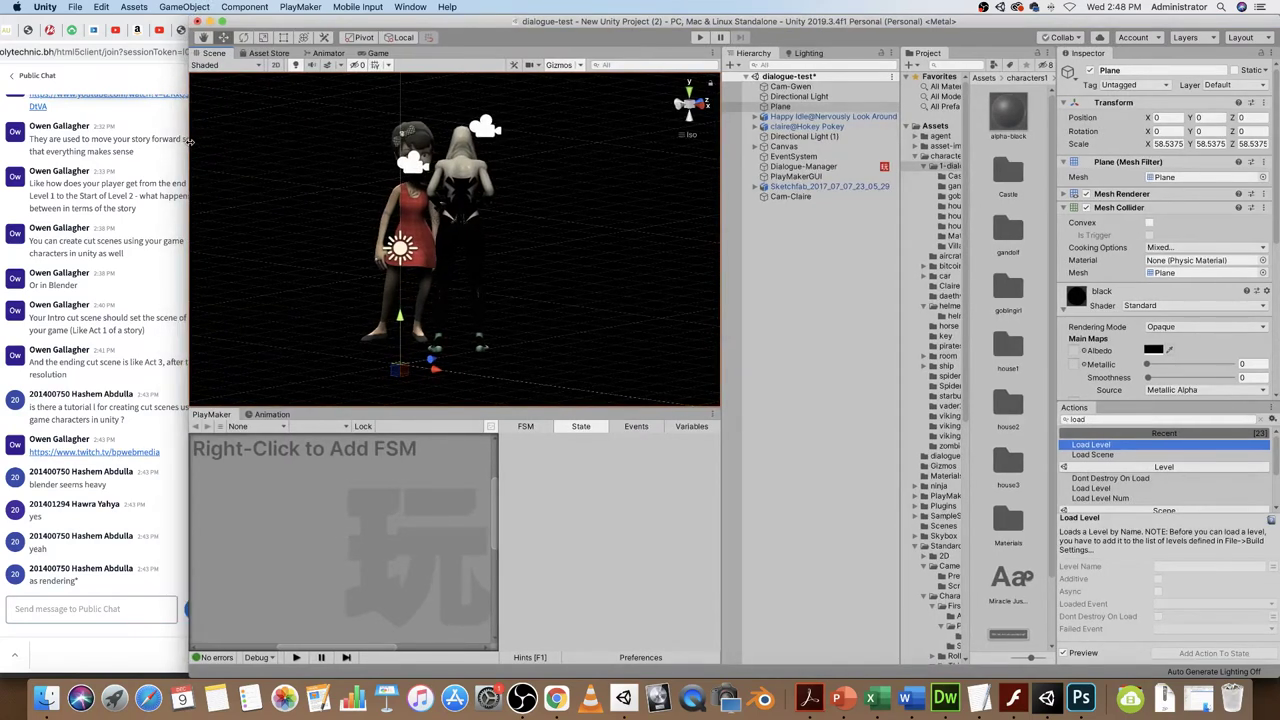
- Open the scene dialogue1.unity without saving the changes to dialogue-test
left_click(75, 7)
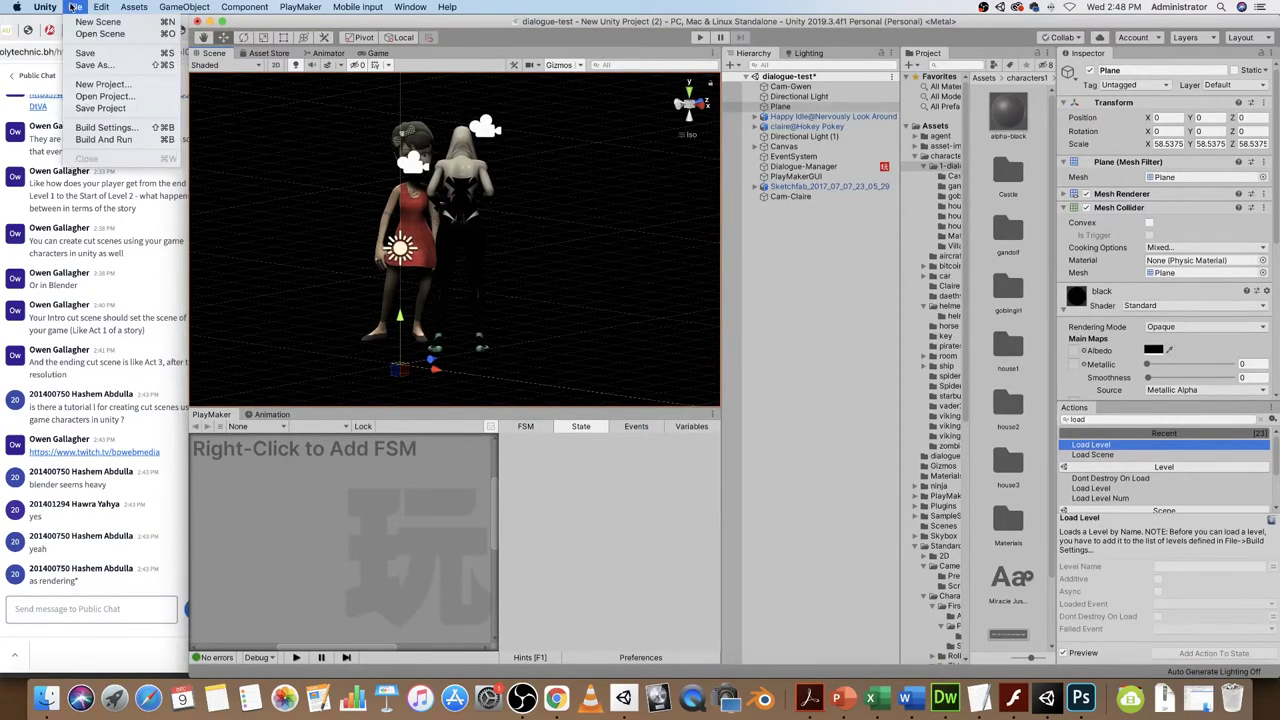
left_click(100, 33)
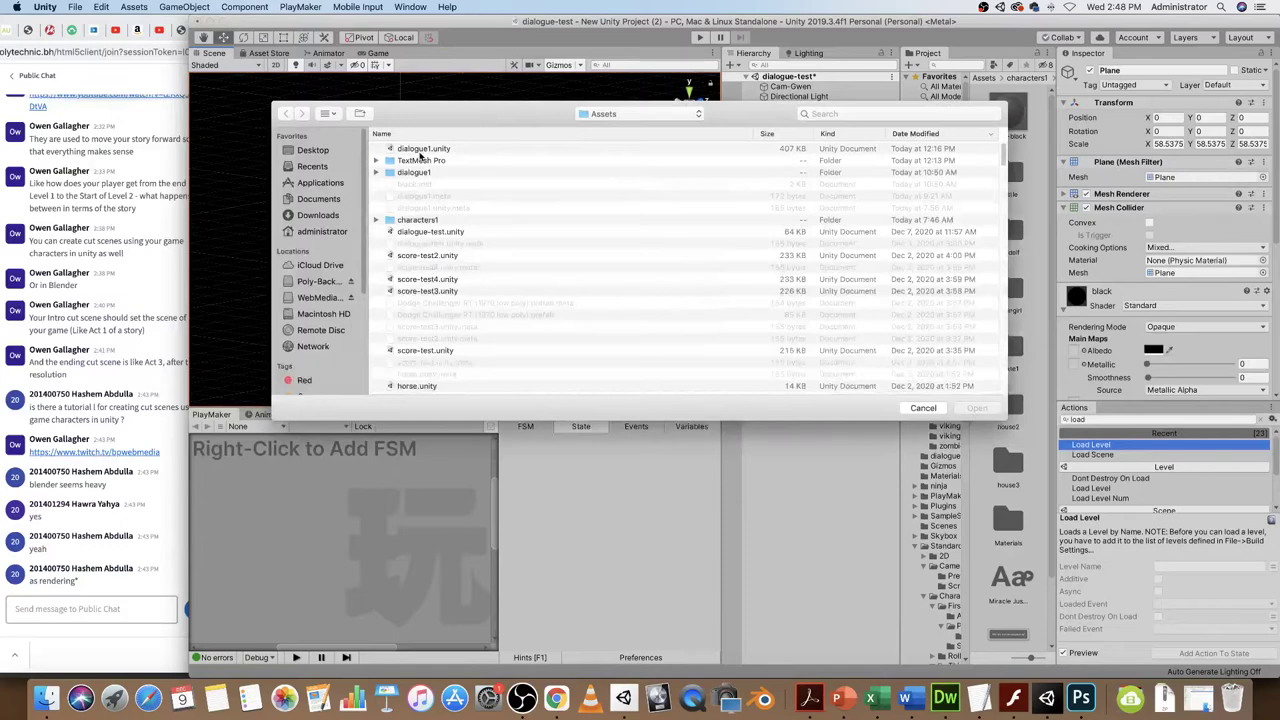
double_click(422, 149)
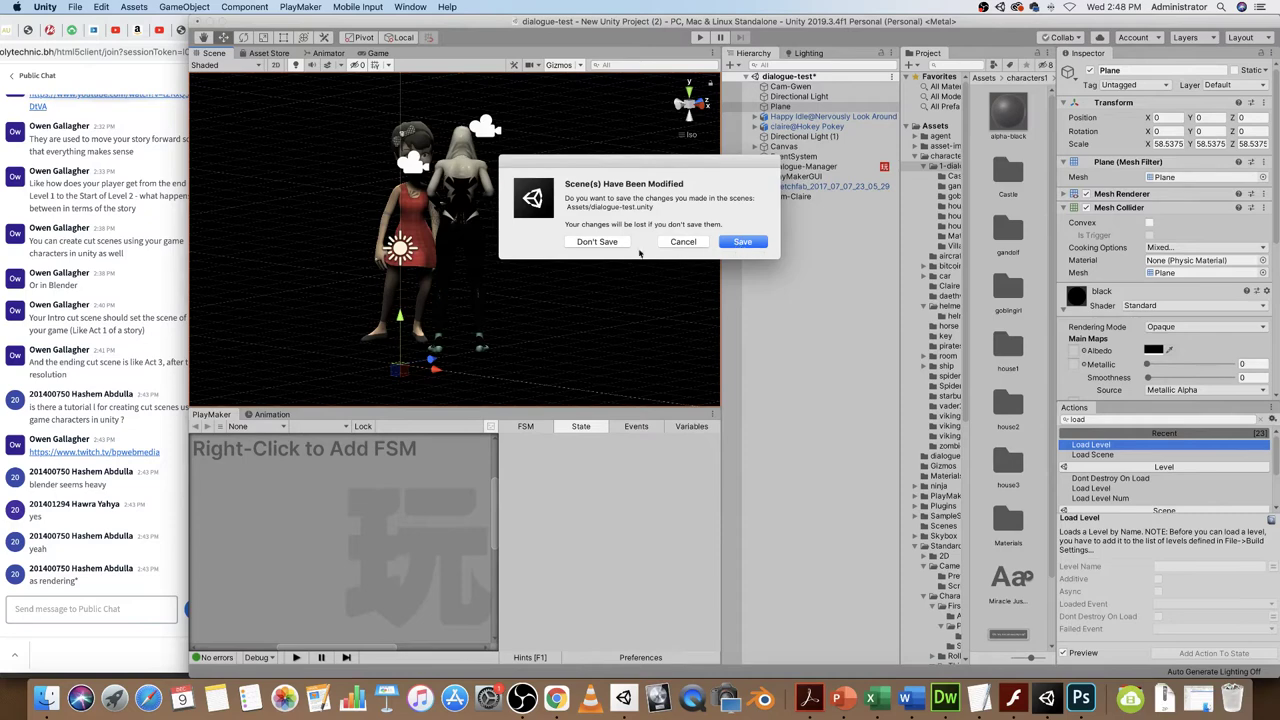
left_click(604, 245)
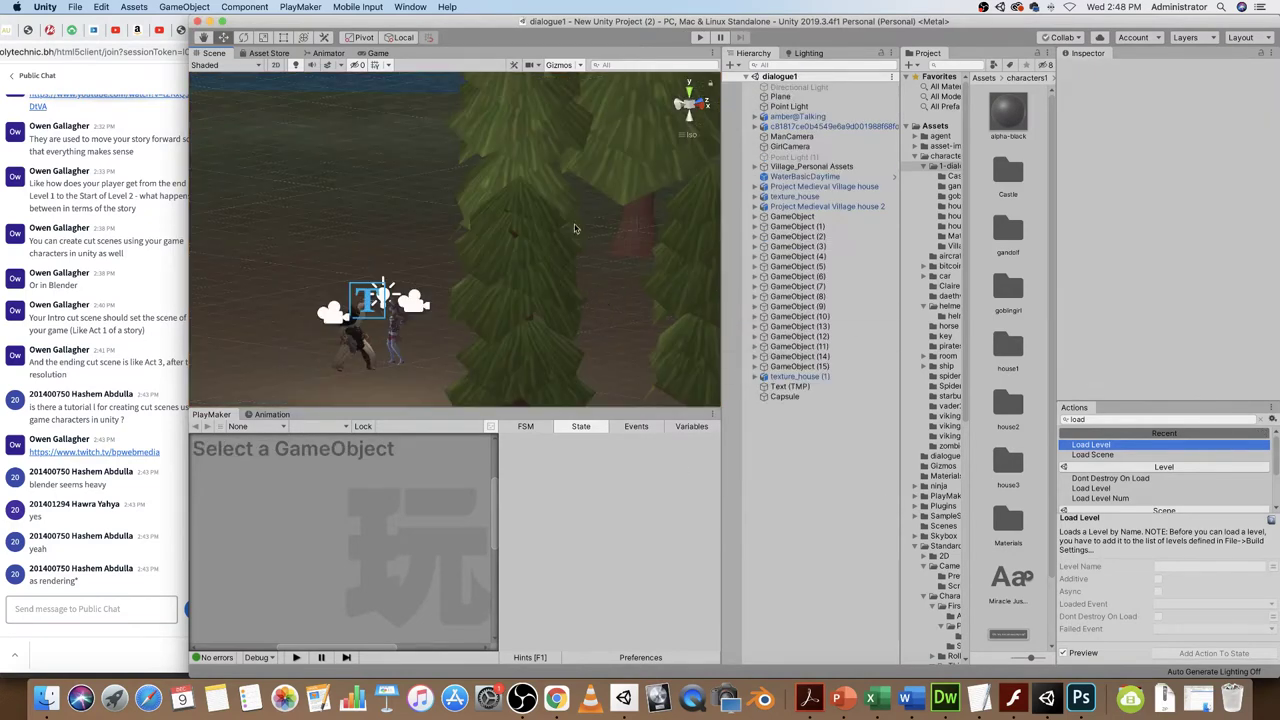
- Inspect the two characters up close in the scene and test the camera view in play mode
left_click_drag(603, 230, 672, 314, "alt")
scroll(515, 281, "up", 6)
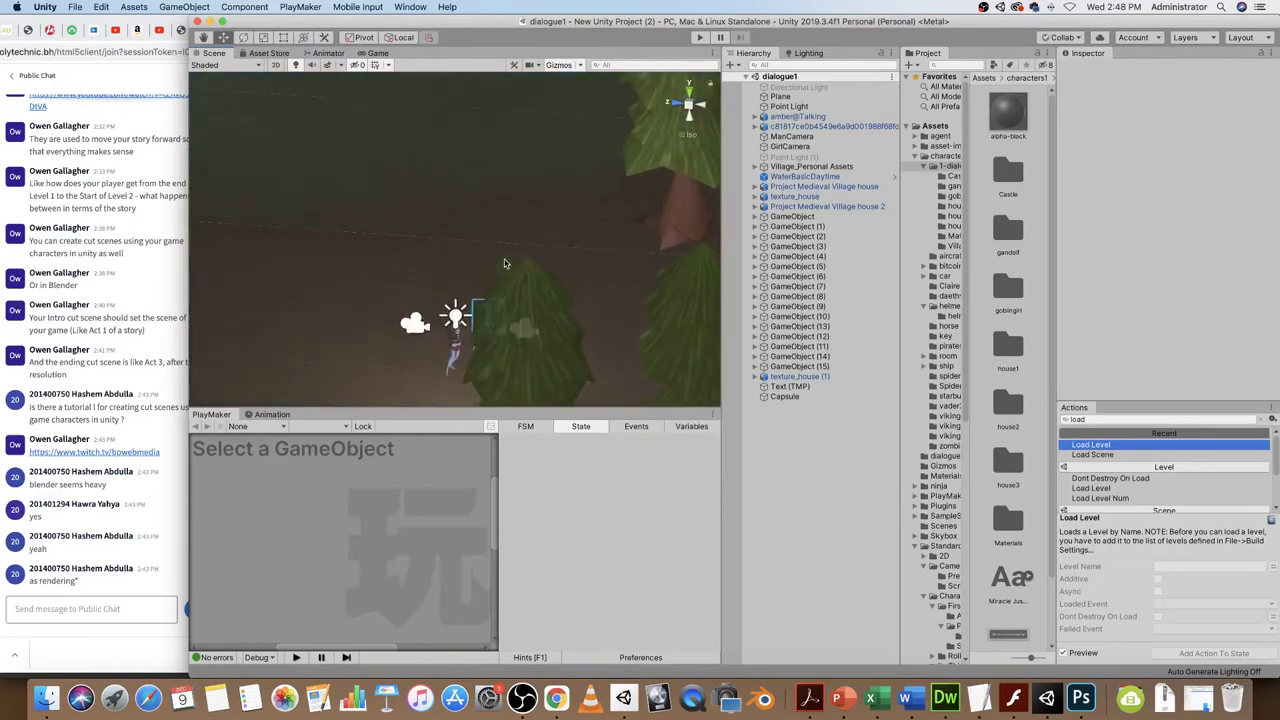
scroll(515, 281, "up", 8)
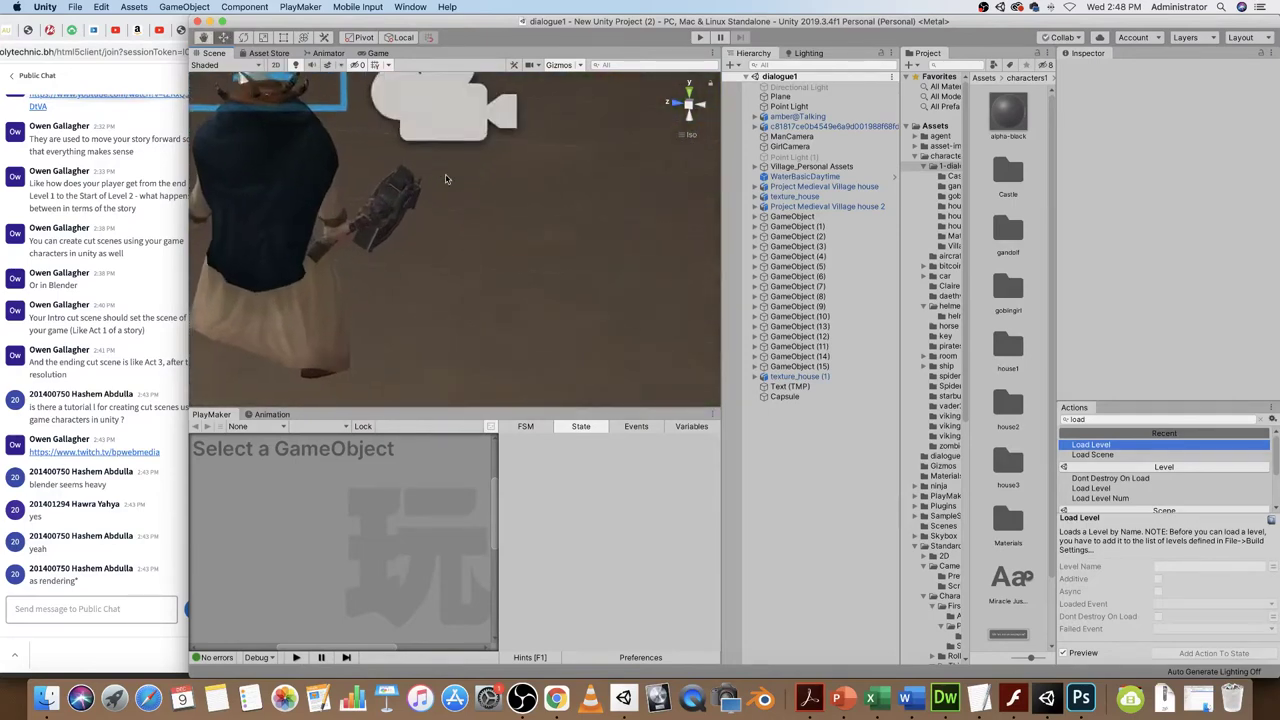
left_click_drag(409, 176, 372, 105, "alt")
scroll(372, 105, "up", 3)
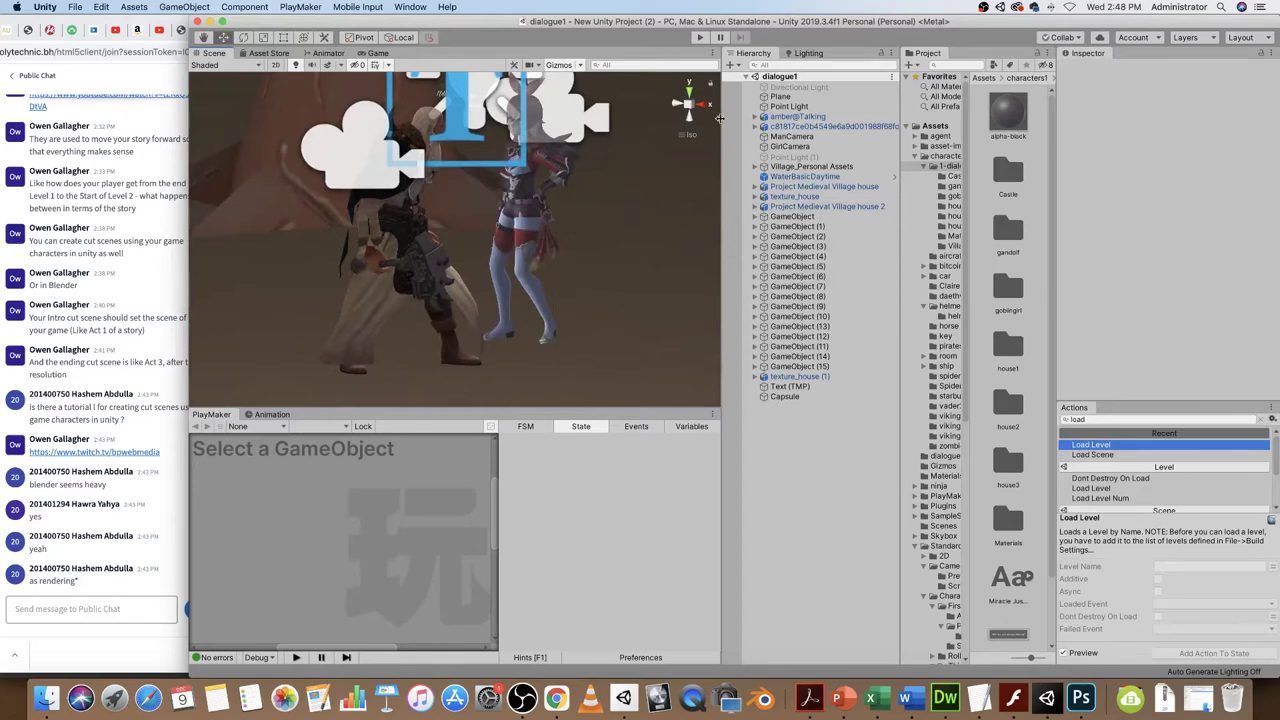
left_click(700, 37)
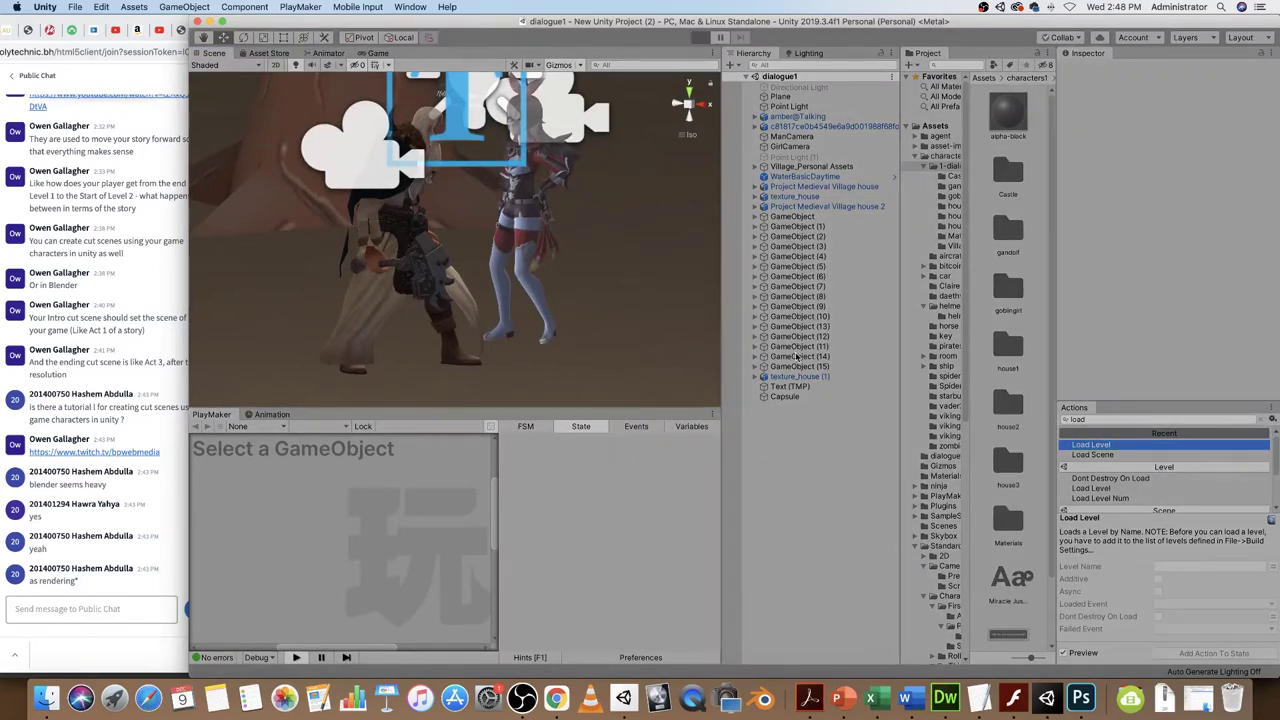
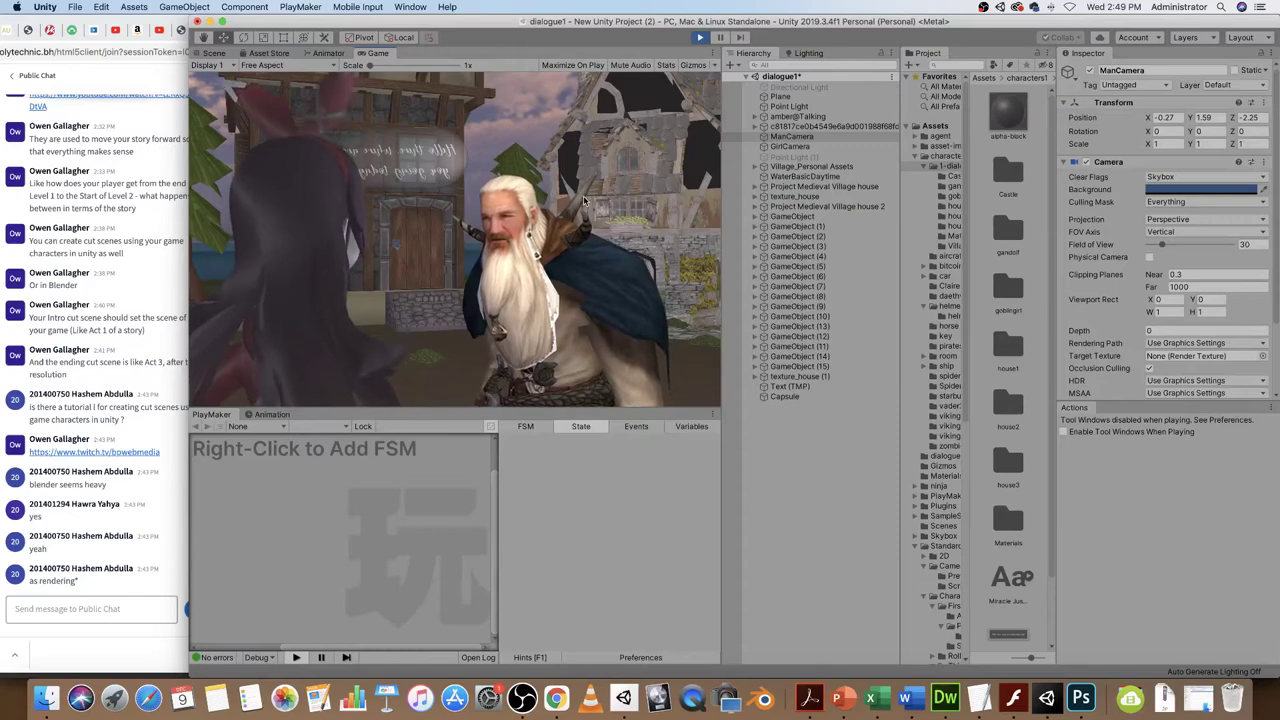
left_click(700, 37)
- Disable the Camera component on GirlCamera and run the scene briefly to check the active camera
left_click(800, 148)
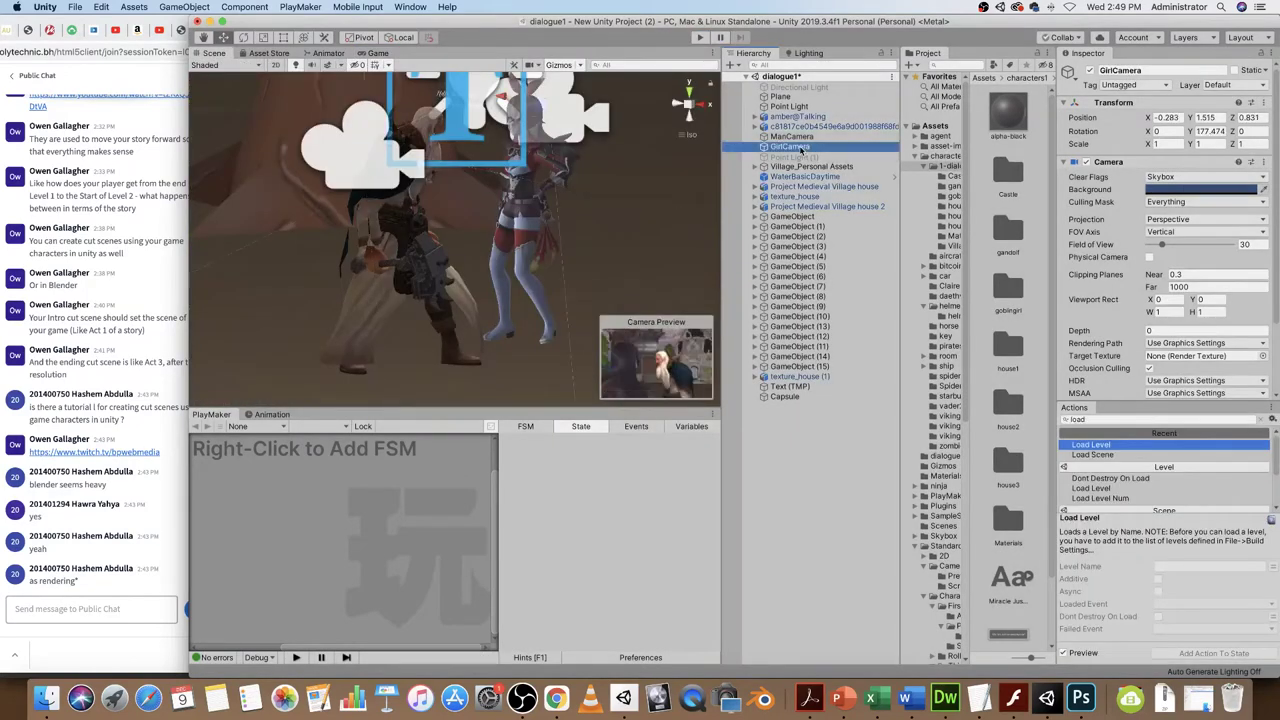
left_click(1087, 161)
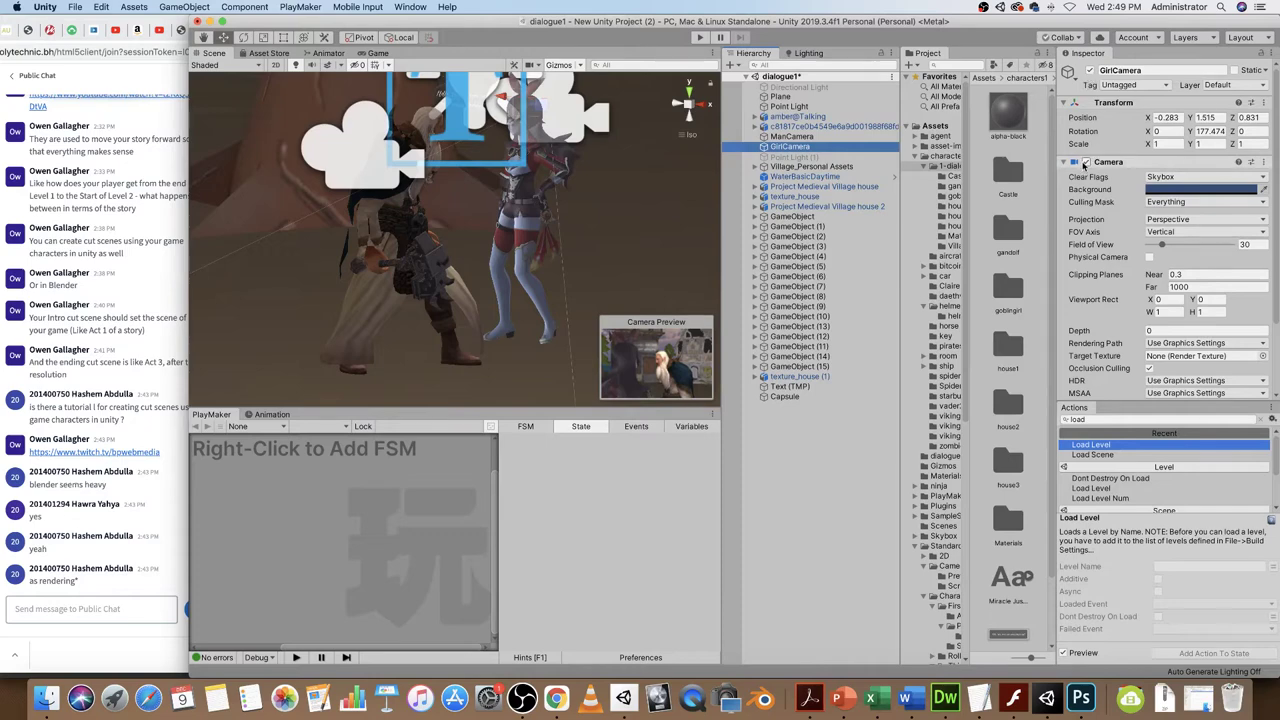
left_click(701, 37)
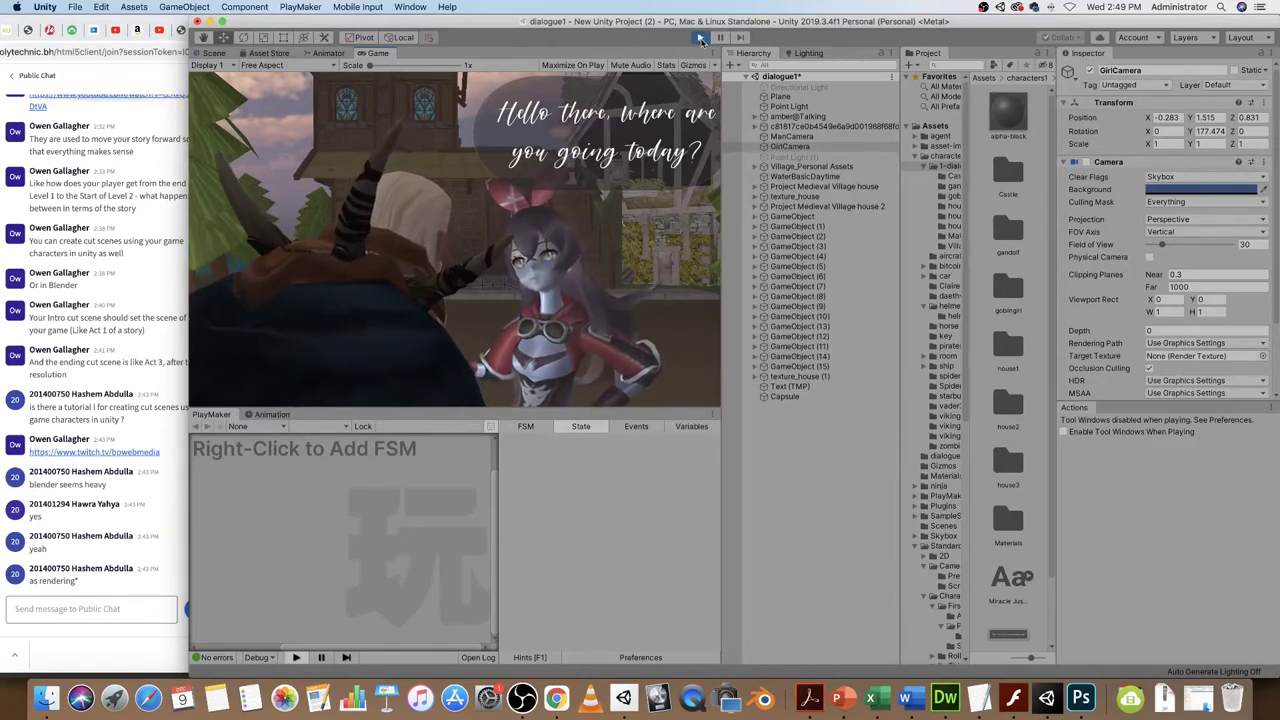
left_click(702, 38)
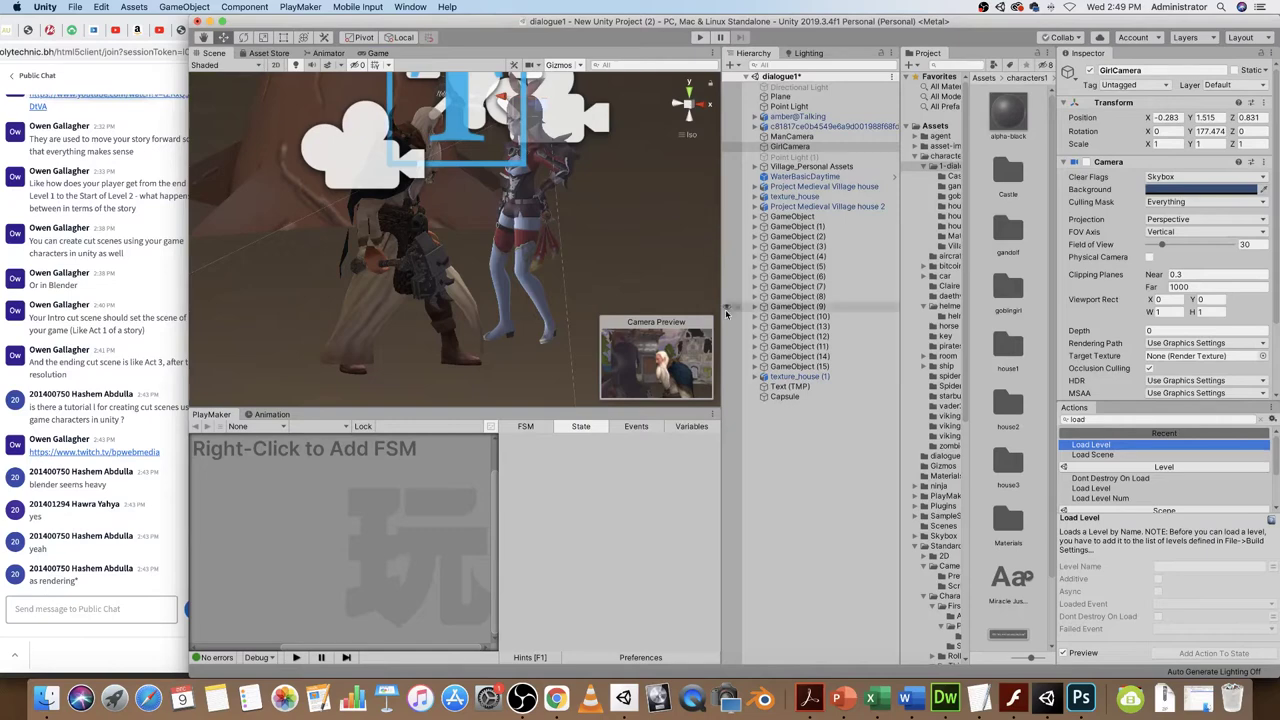
- Delete the Text (TMP) and Capsule objects from the dialogue1 scene
left_click(790, 397)
key("shift+Up")
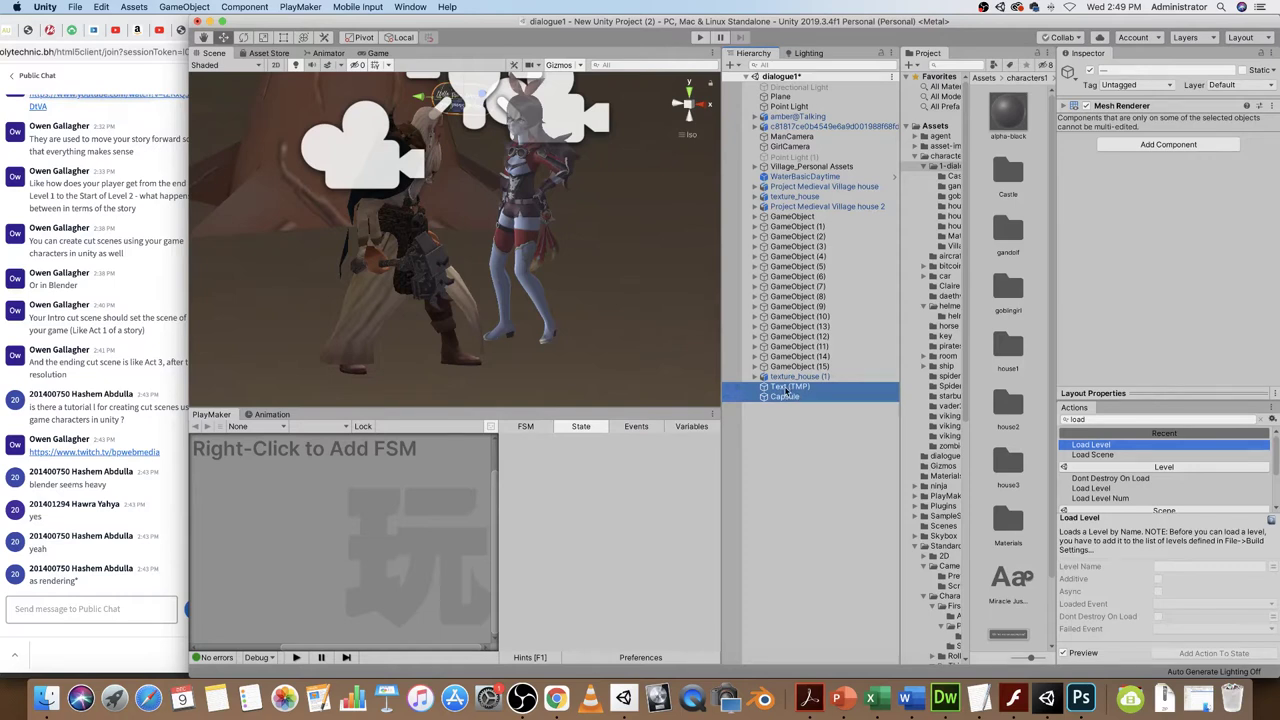
right_click(786, 393)
left_click(824, 452)
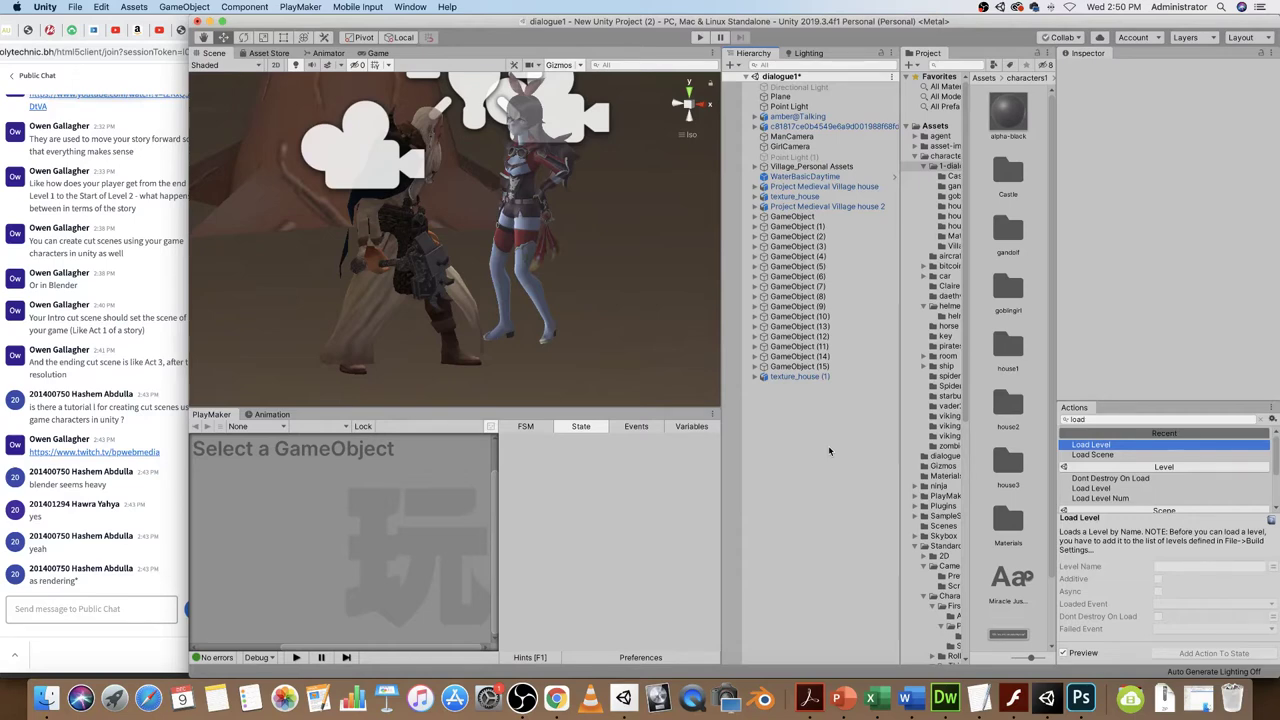
- Check the Branching Dialogue Script in Word, then return to Unity and enlarge the Scene view slightly in height and width
left_click(908, 697)
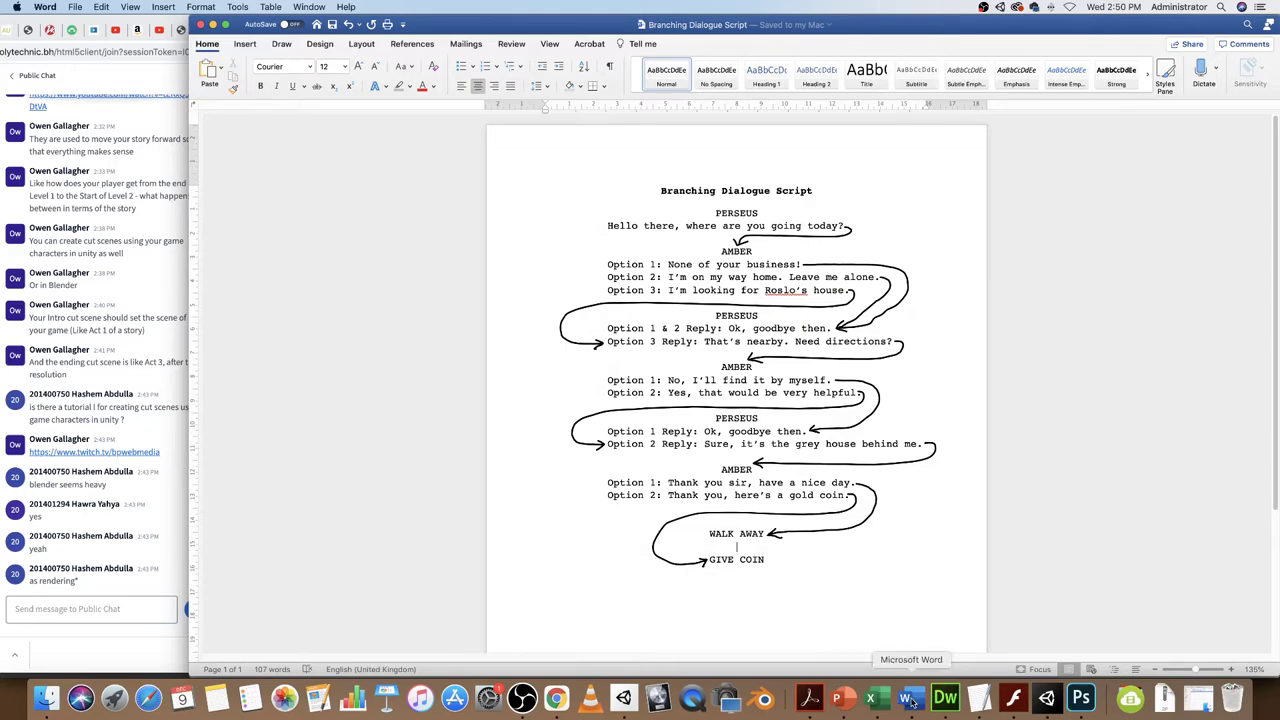
left_click(1047, 699)
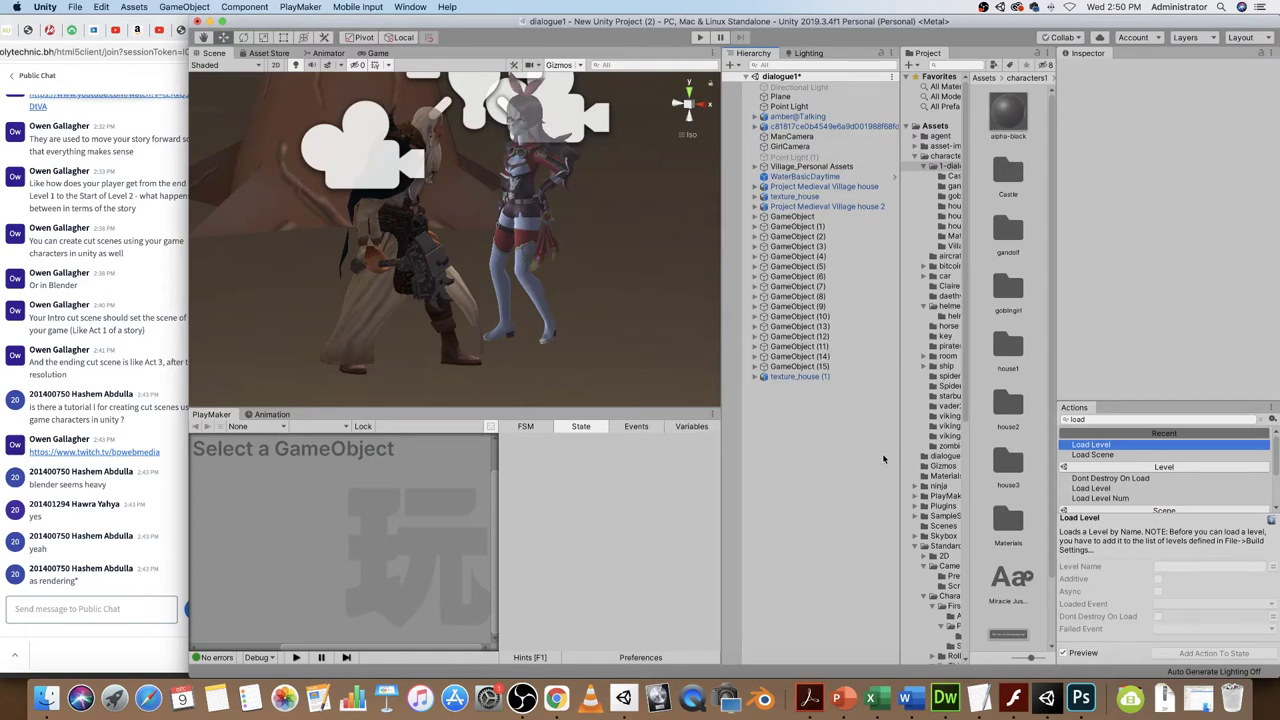
left_click_drag(518, 408, 519, 423)
left_click_drag(717, 414, 753, 416)
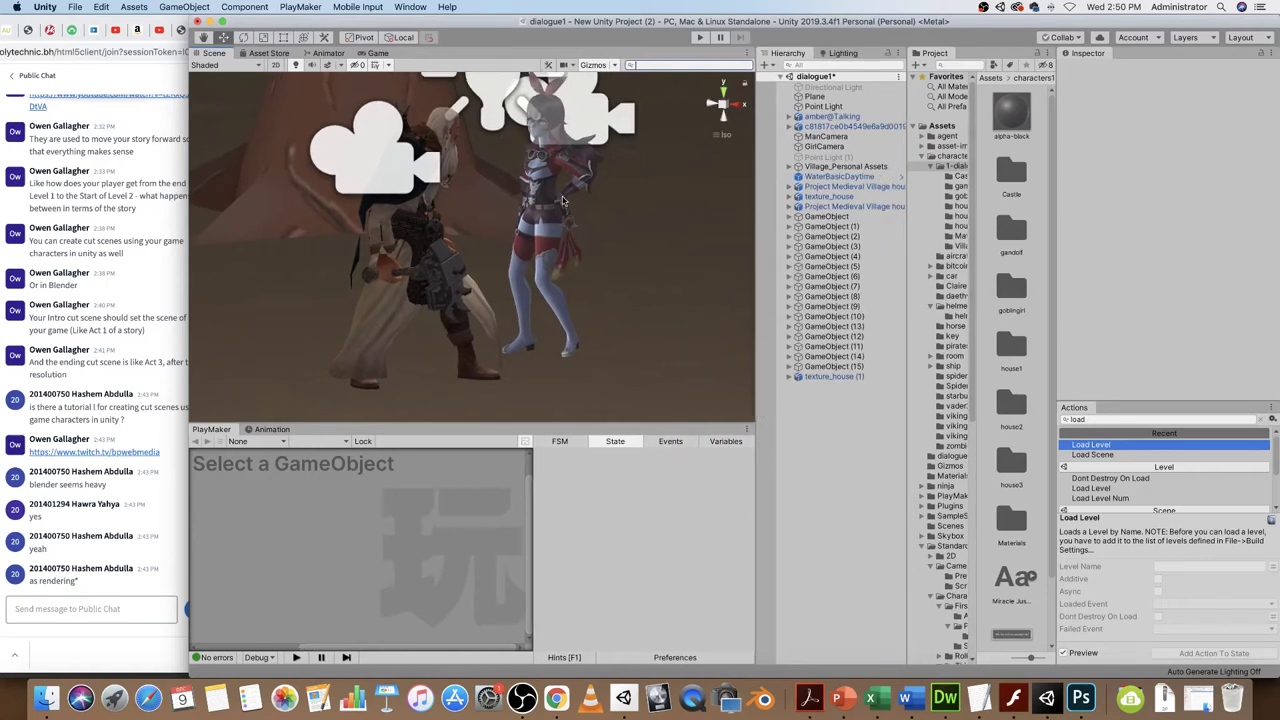
- Add a standard UI Text object to the scene
scroll(566, 230, "down", 2)
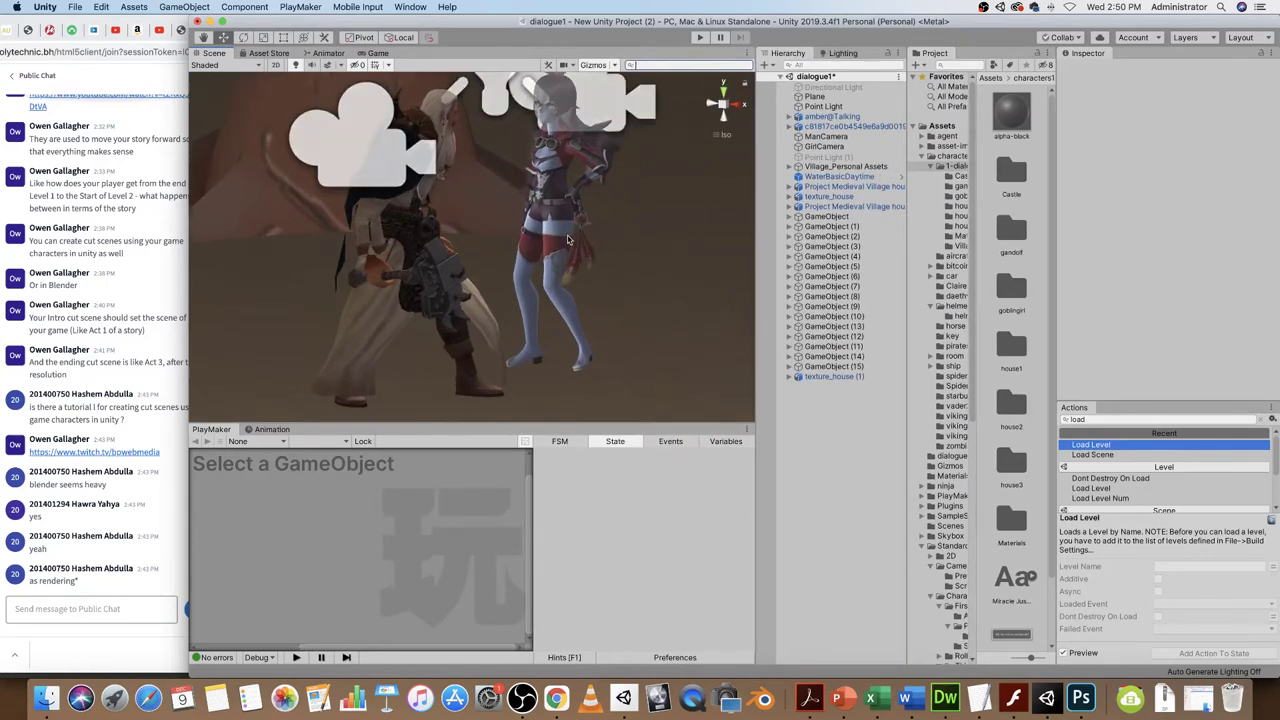
left_click_drag(560, 242, 491, 242, "alt")
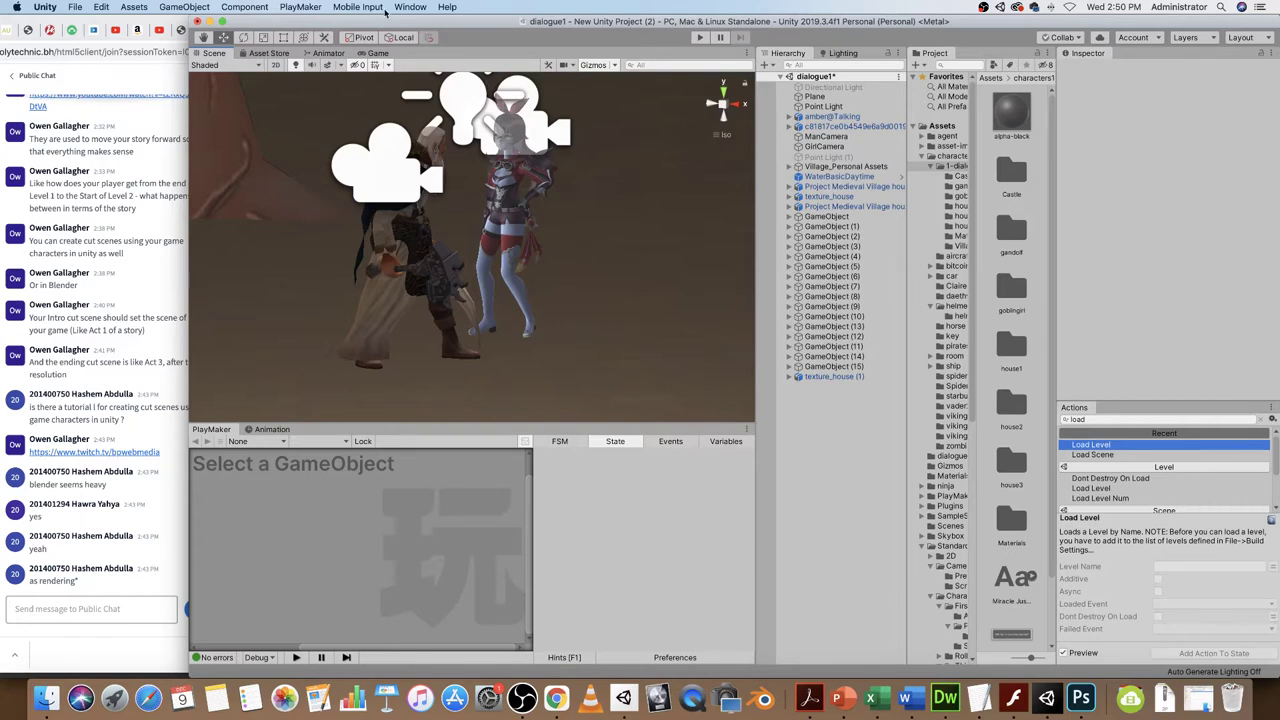
left_click(168, 6)
mouse_move(263, 121)
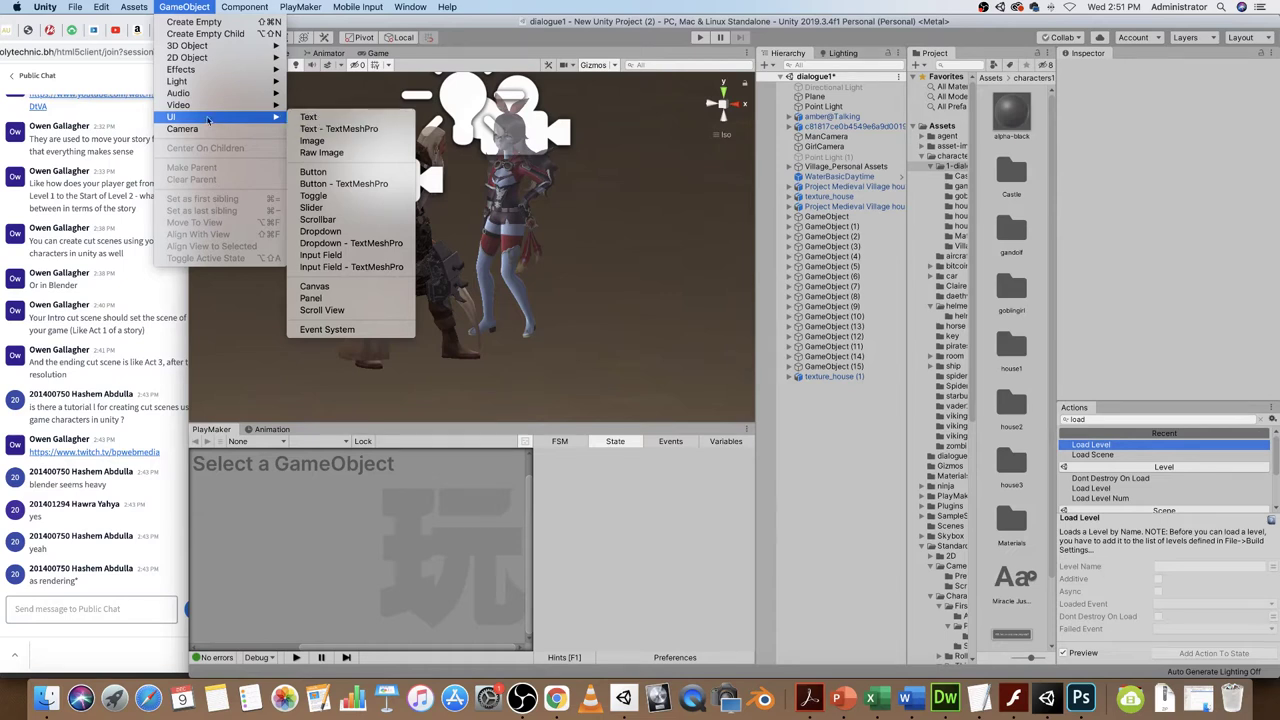
left_click(329, 119)
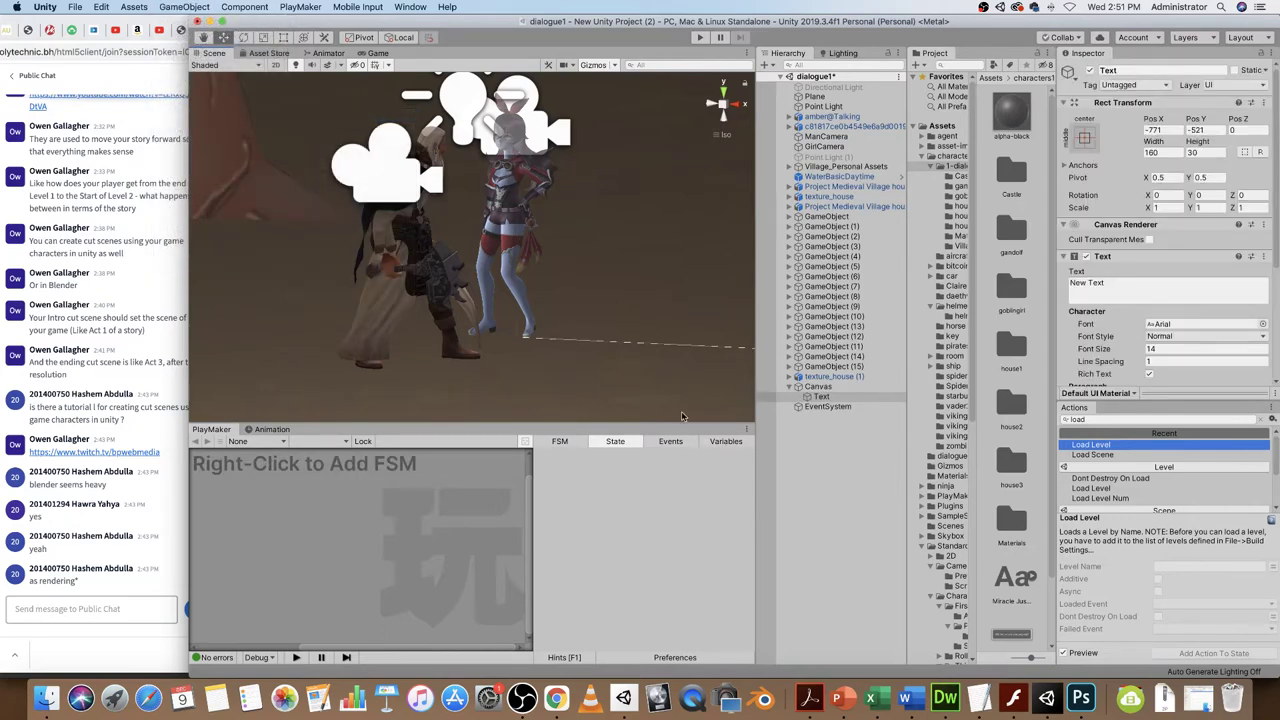
- Dock the Game view beneath the Scene view and enlarge it by shrinking the PlayMaker area
scroll(597, 341, "down", 10)
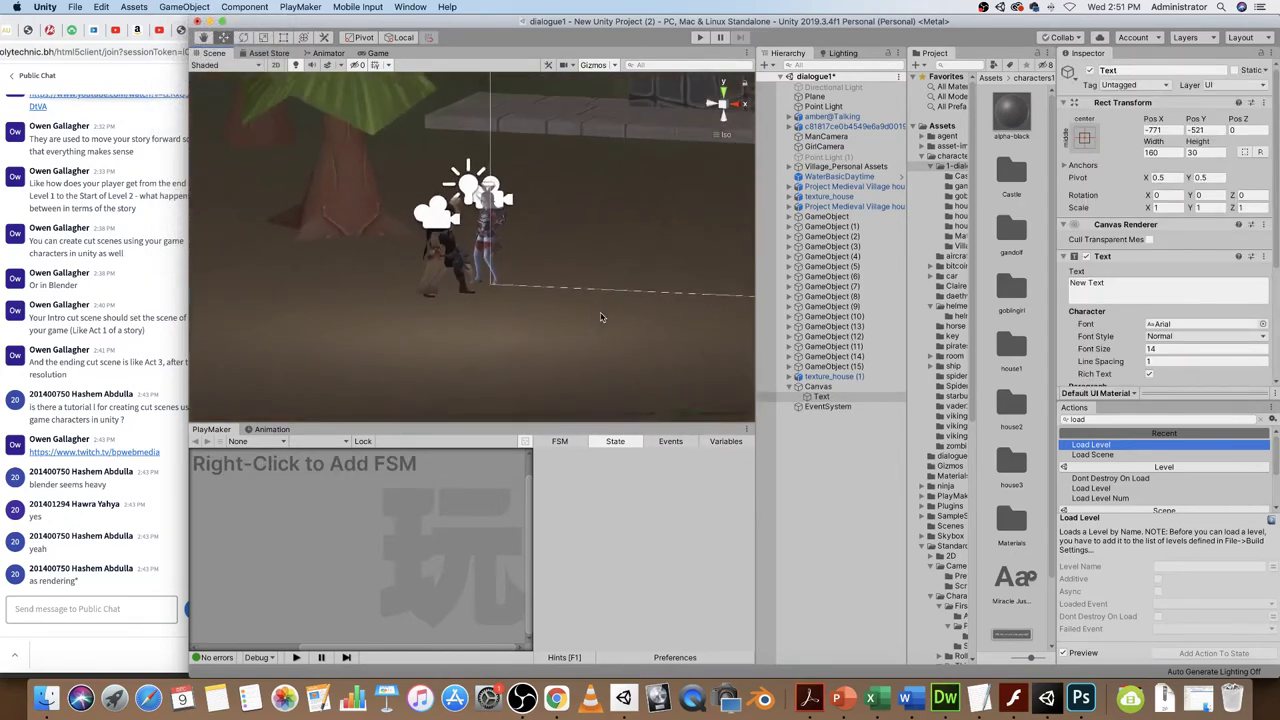
scroll(597, 315, "down", 5)
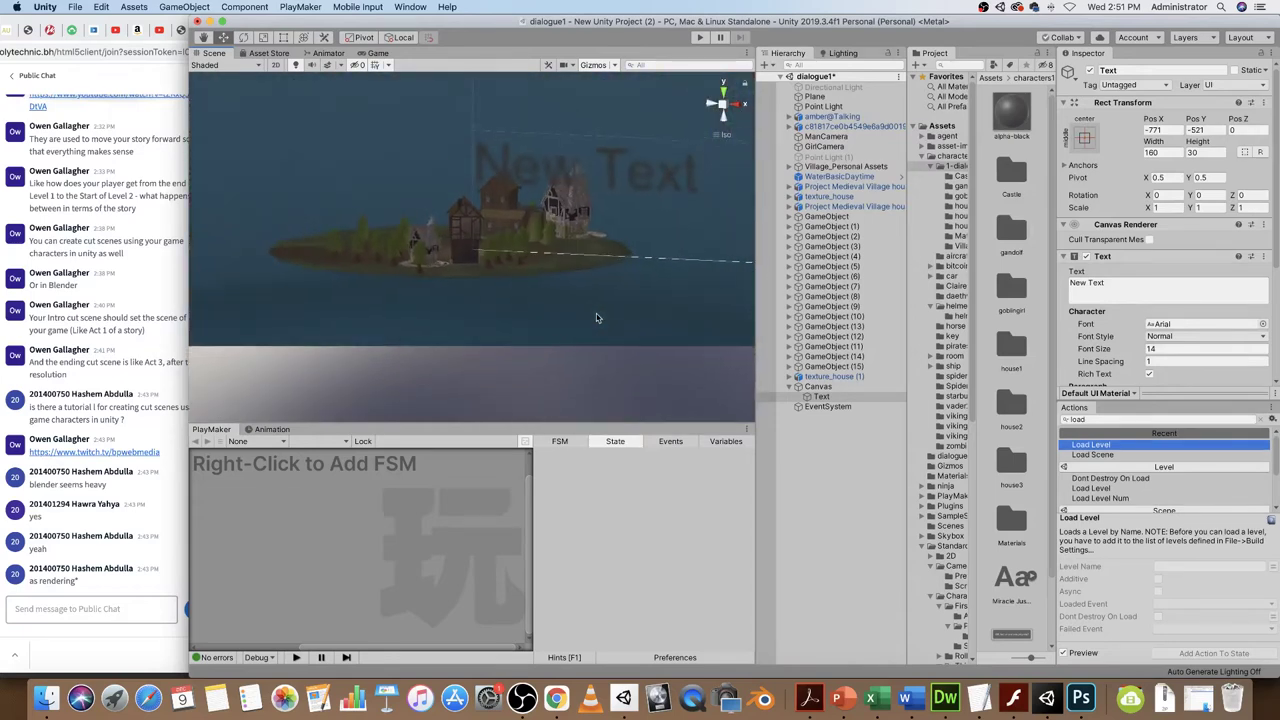
left_click_drag(384, 53, 468, 378)
left_click_drag(468, 424, 470, 528)
left_click_drag(517, 293, 551, 267)
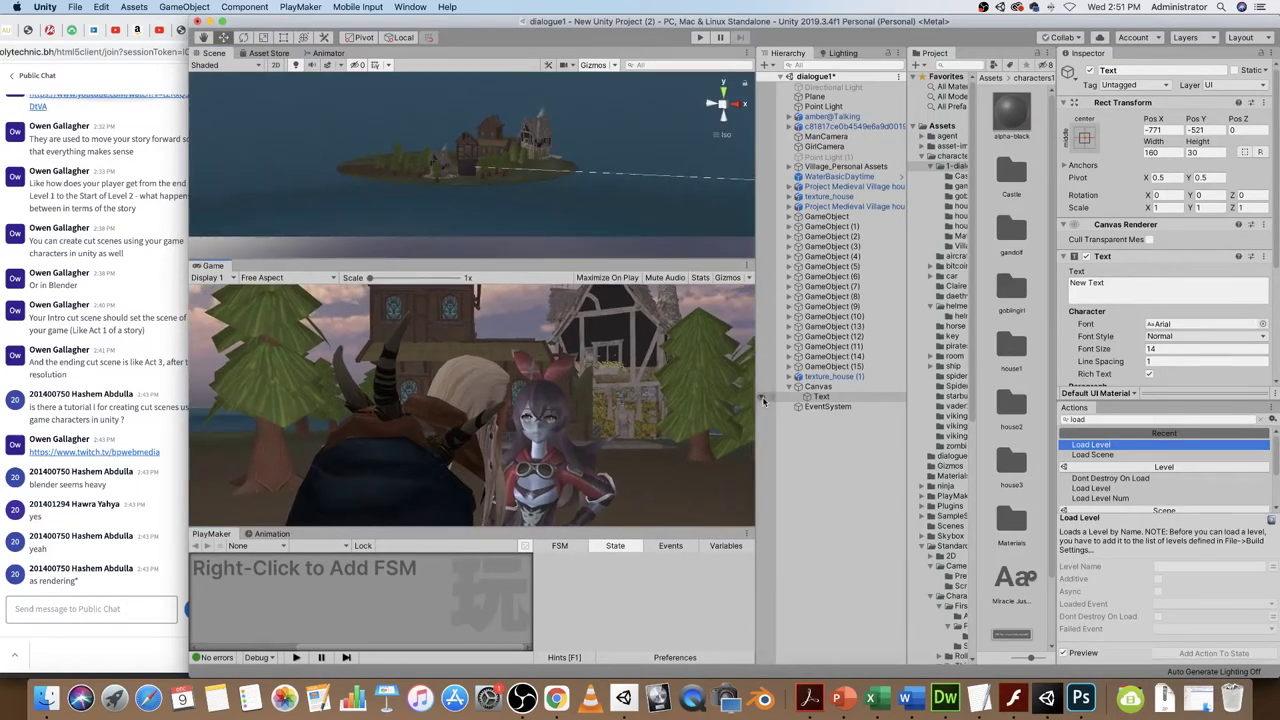
- Move the UI Text object up on its canvas to a Y position of about -347
left_click(822, 397)
key("f")
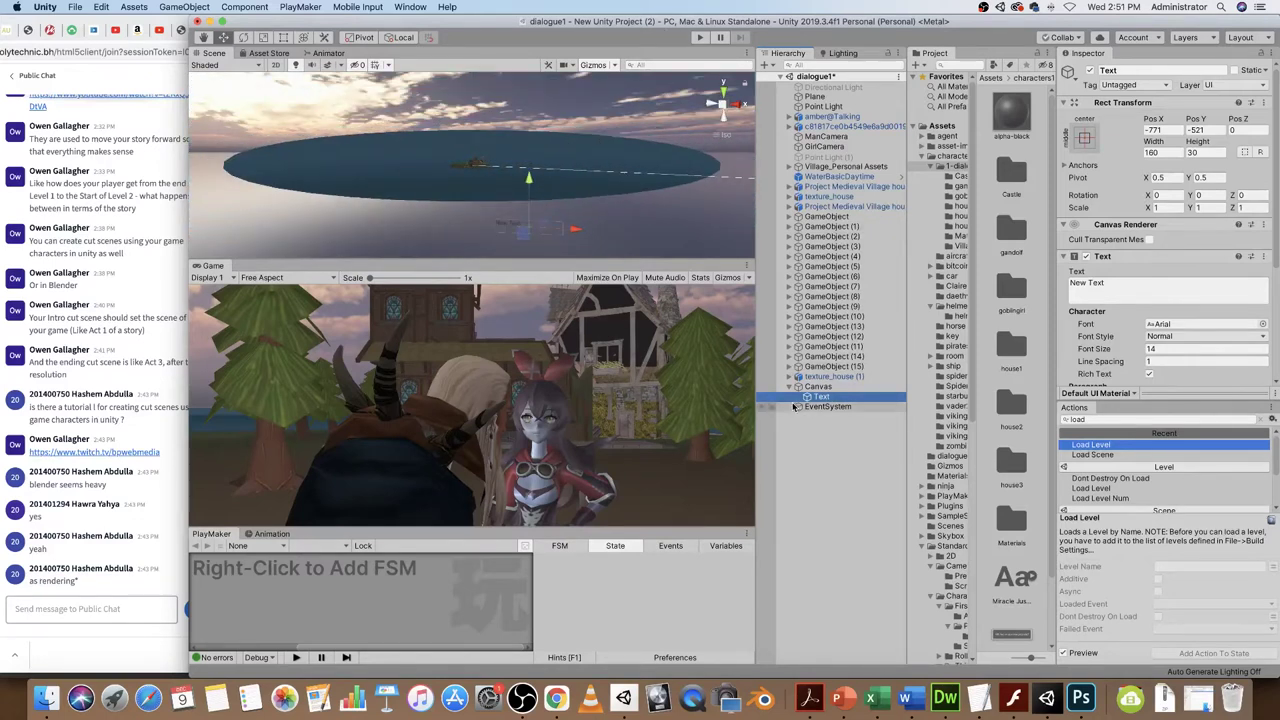
left_click_drag(540, 174, 543, 144)
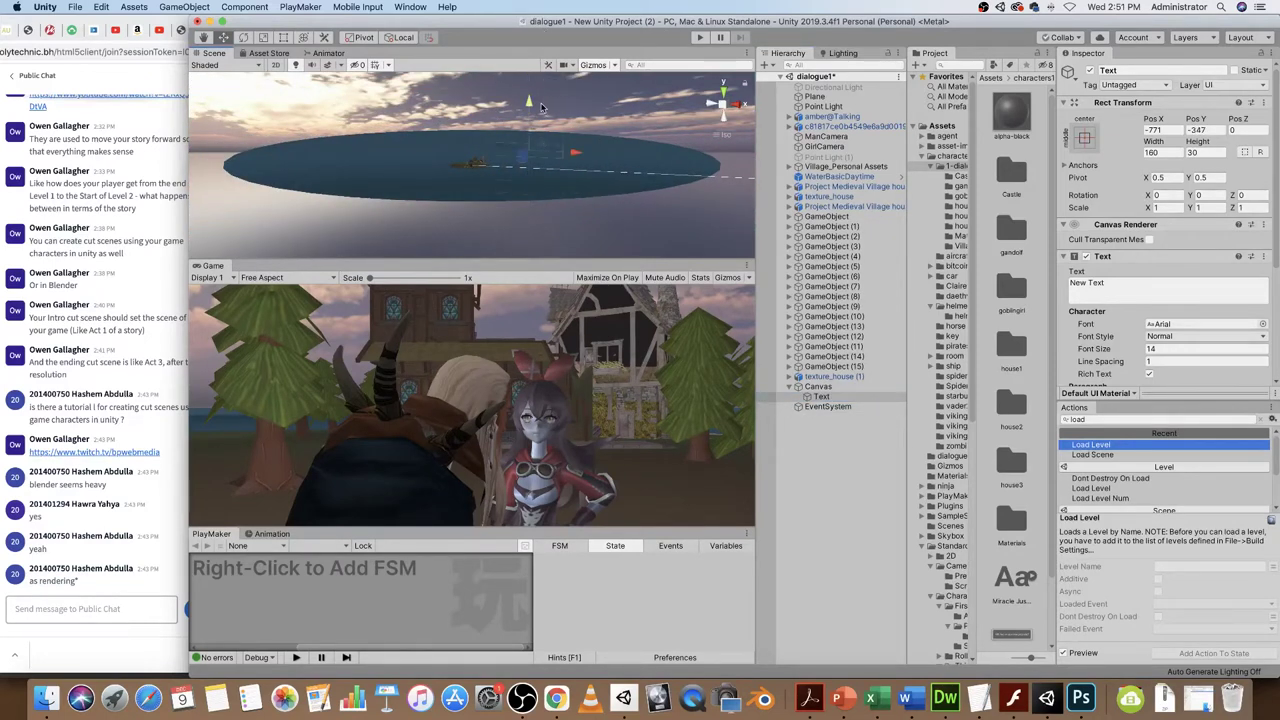
- Set the camera depth of ManCamera to 1 and make the Game view slightly taller
left_click(831, 137)
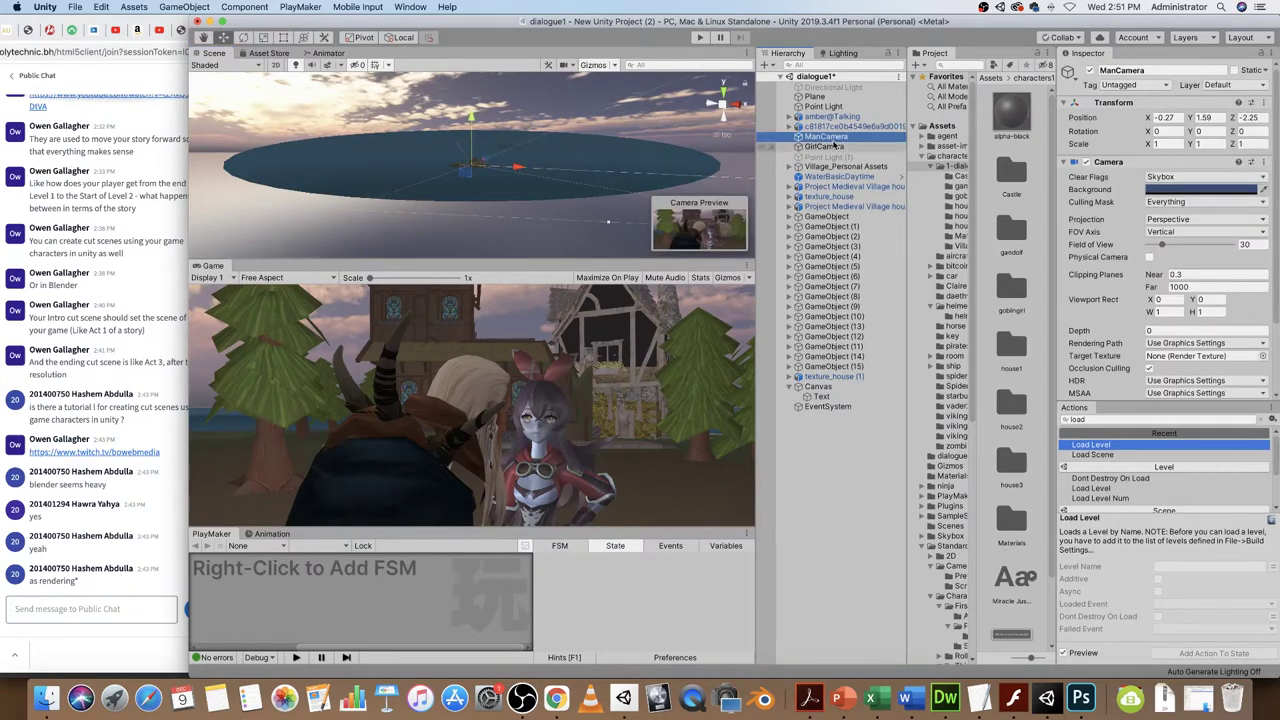
left_click(1160, 330)
type("1")
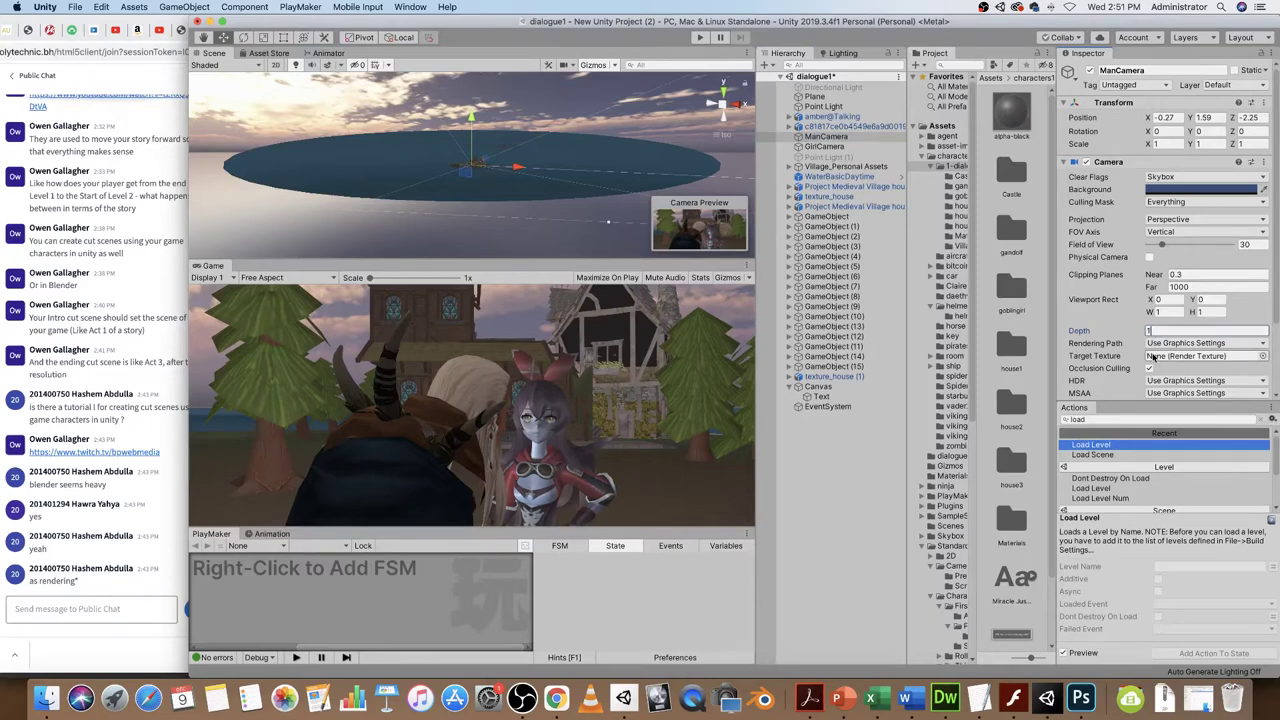
key("Tab")
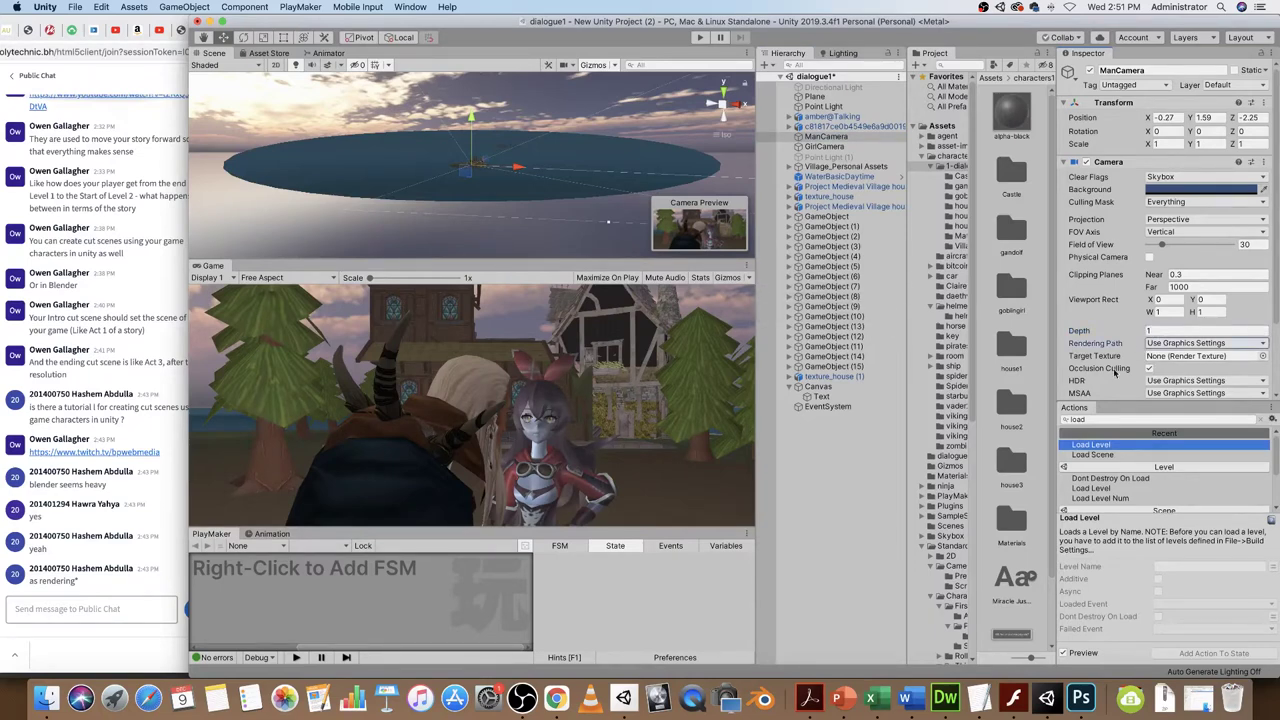
left_click(845, 471)
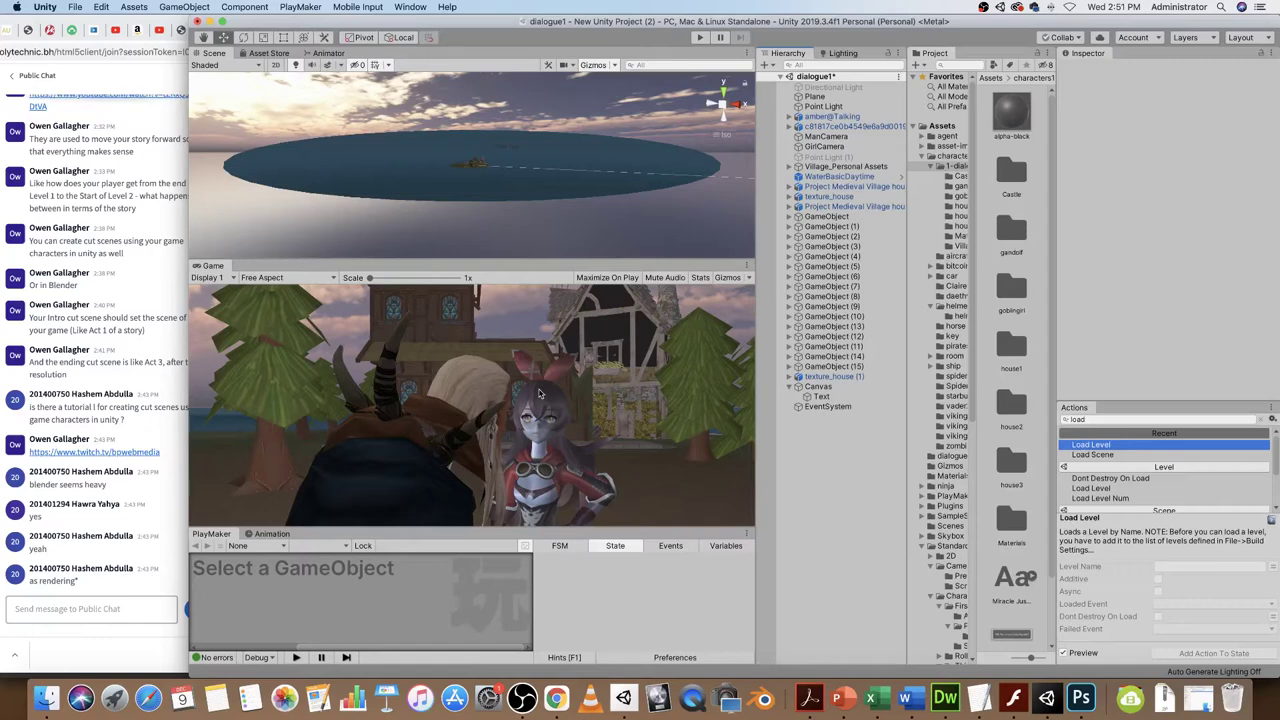
left_click(828, 137)
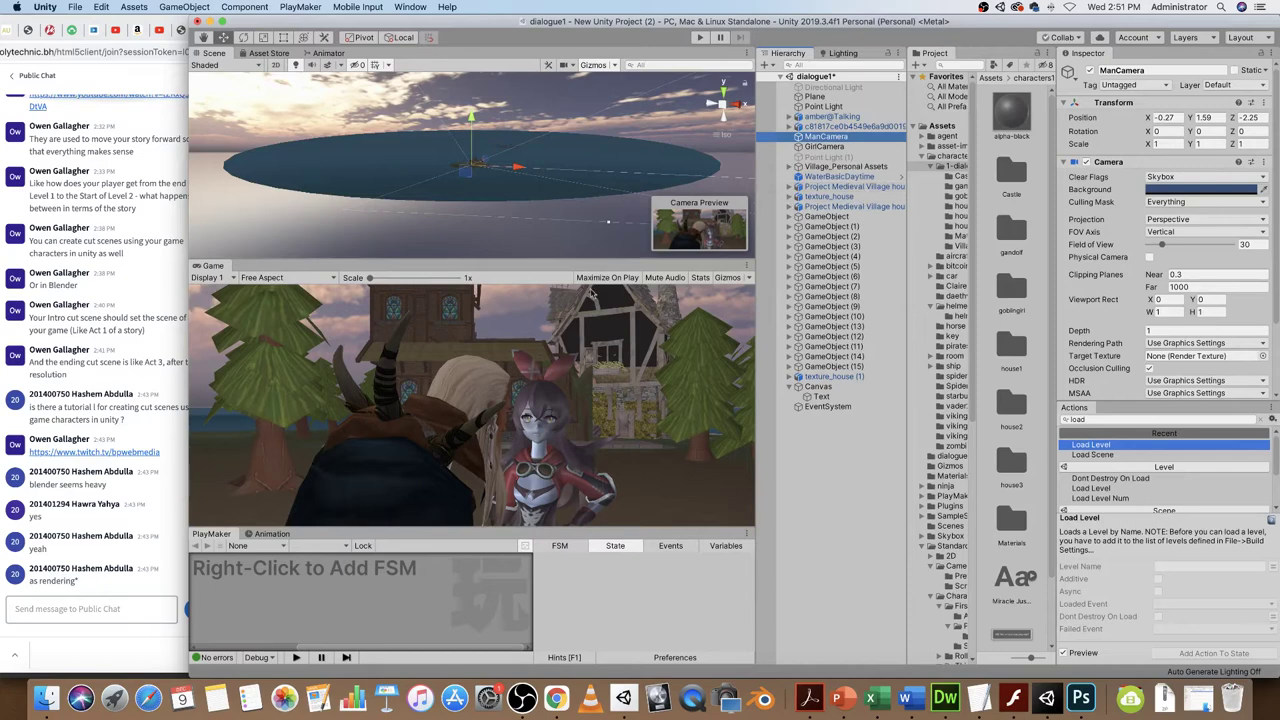
left_click_drag(511, 259, 511, 255)
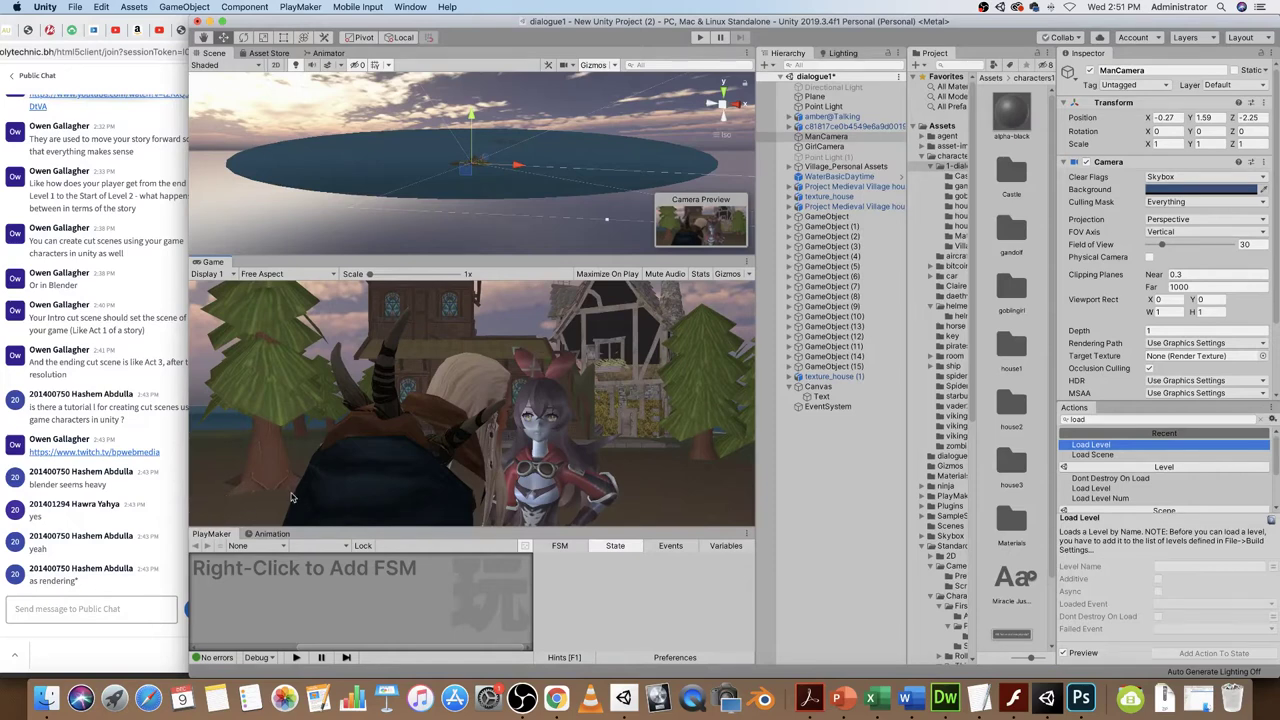
- Set the UI Text's font size to 150 and both its horizontal and vertical overflow to Overflow
left_click(822, 398)
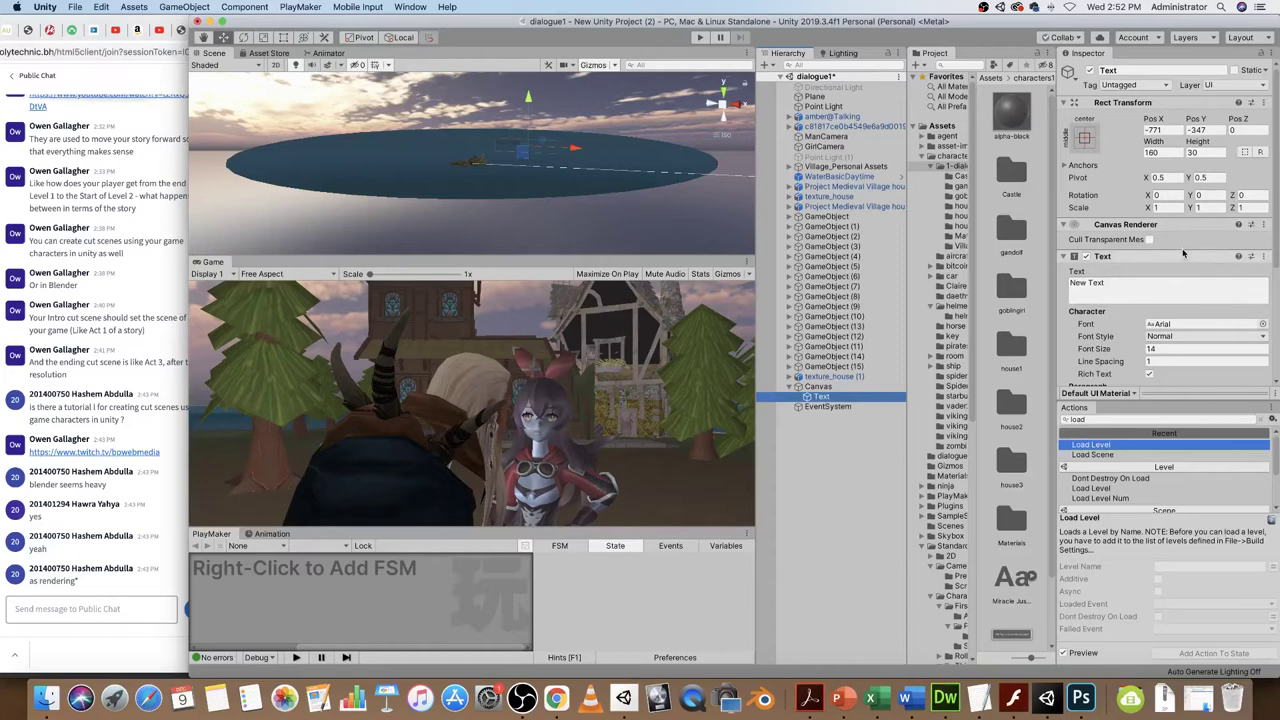
scroll(1201, 326, "down", 3)
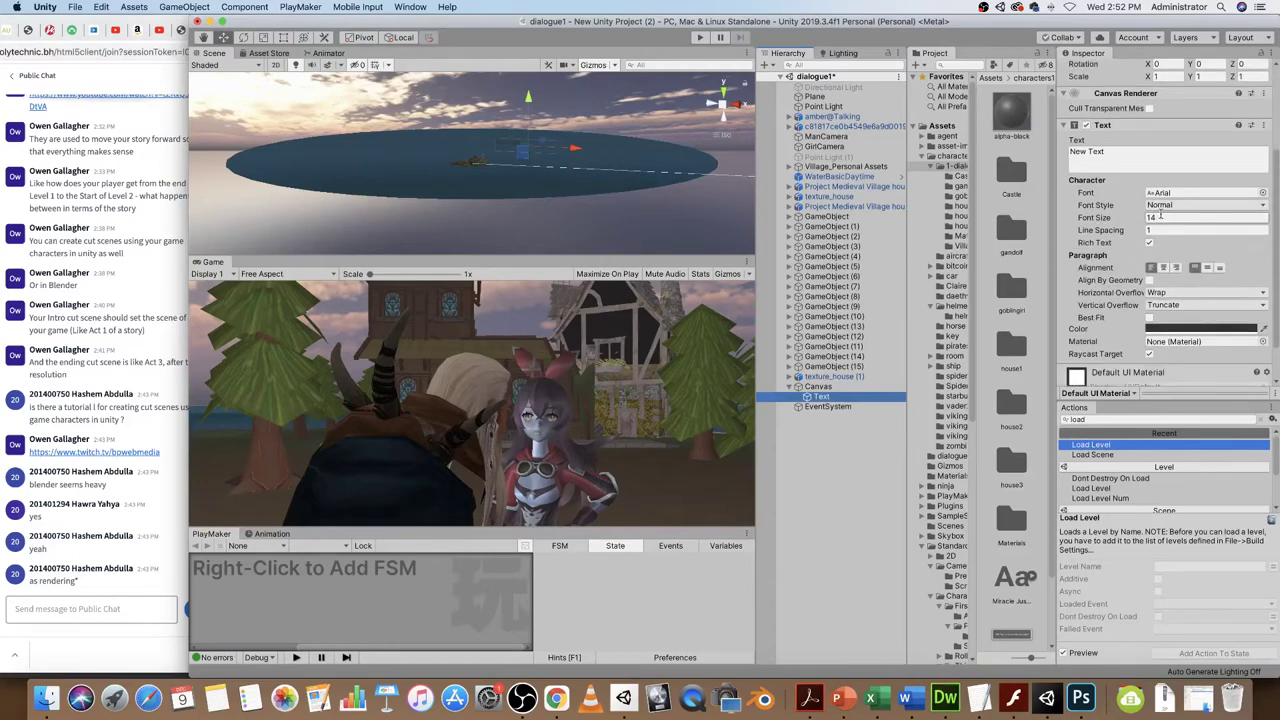
left_click(1165, 218)
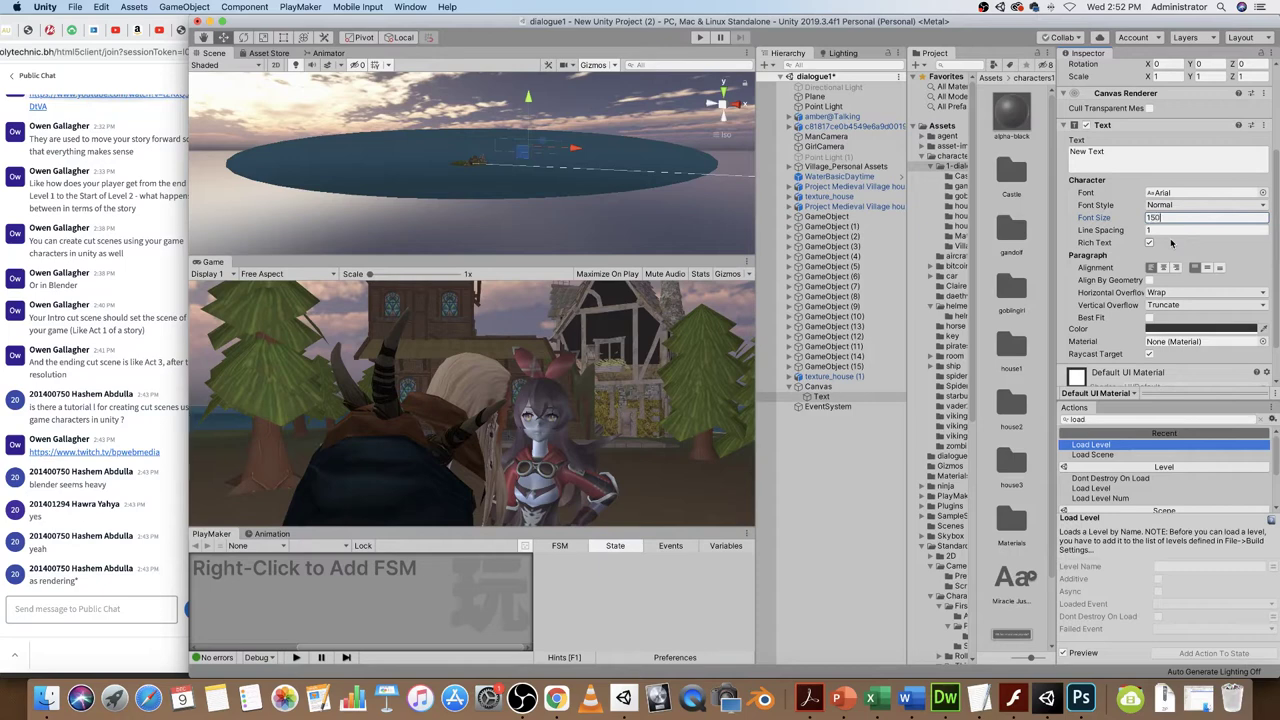
left_click(1155, 293)
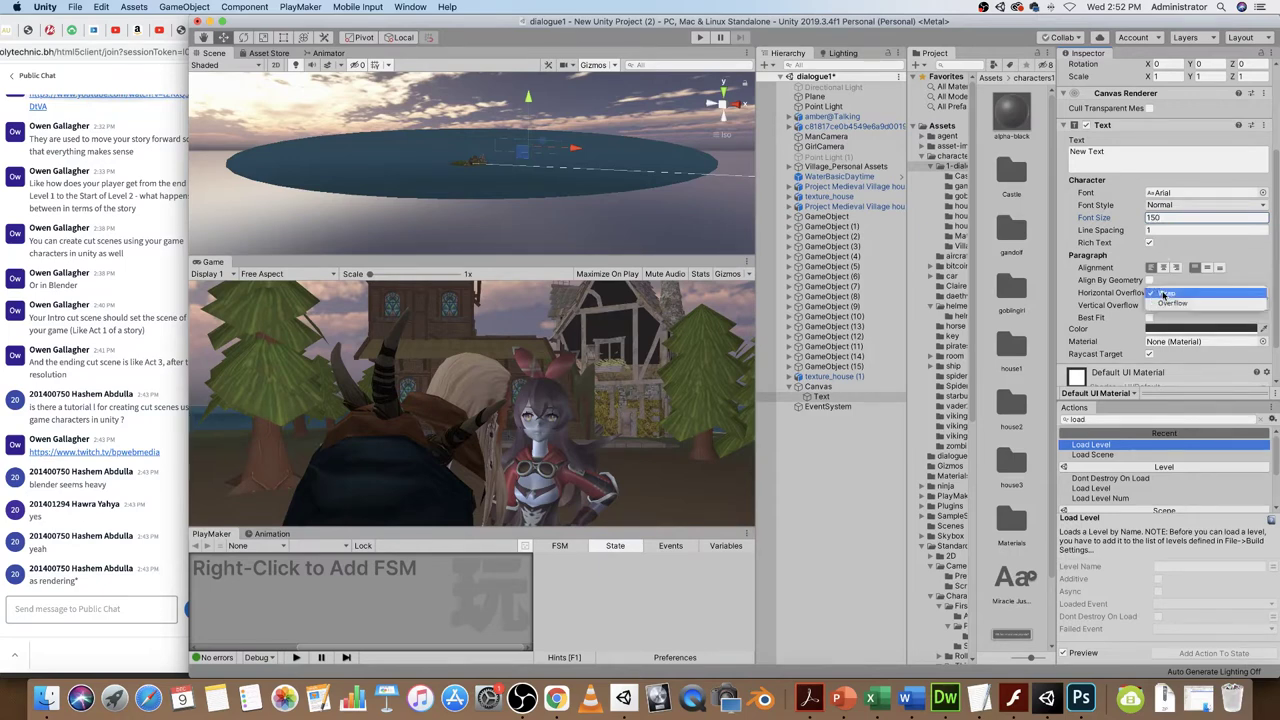
left_click(1162, 304)
left_click(1166, 305)
left_click(1170, 316)
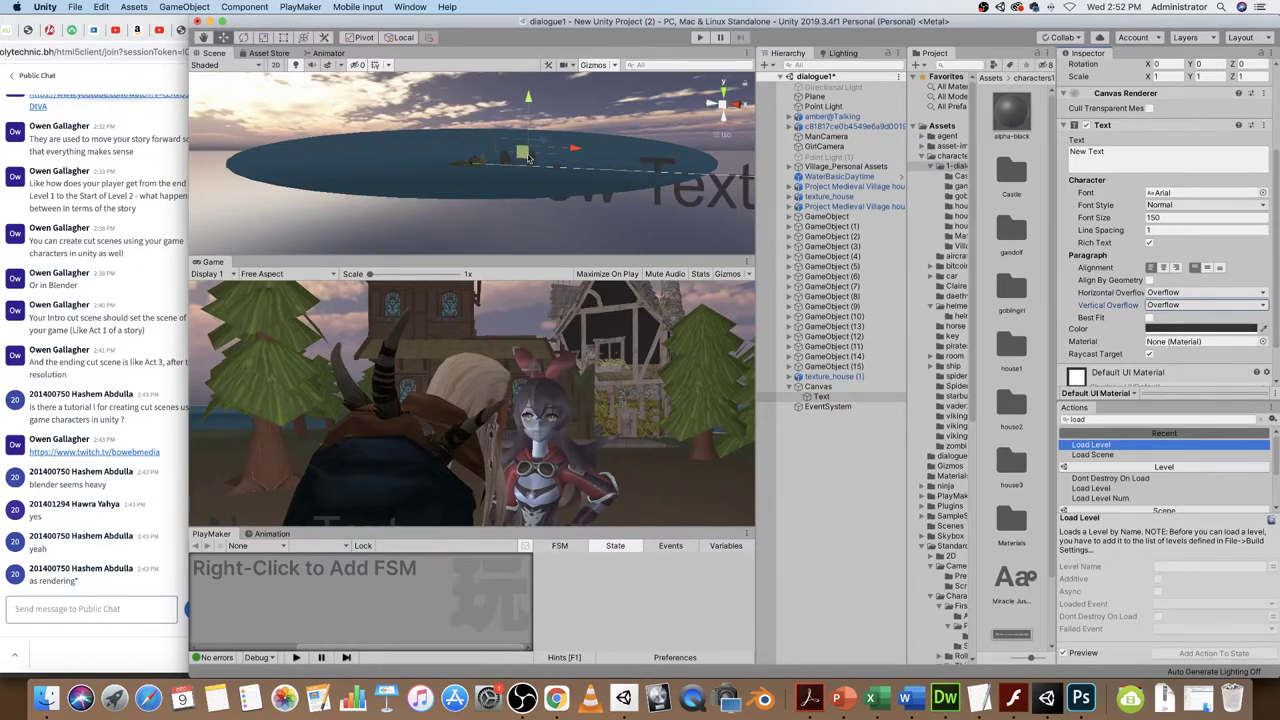
- Scale the UI Text down uniformly to about 0.38 and set its colour to white (FFFFFF)
key("r")
left_click_drag(530, 153, 496, 152)
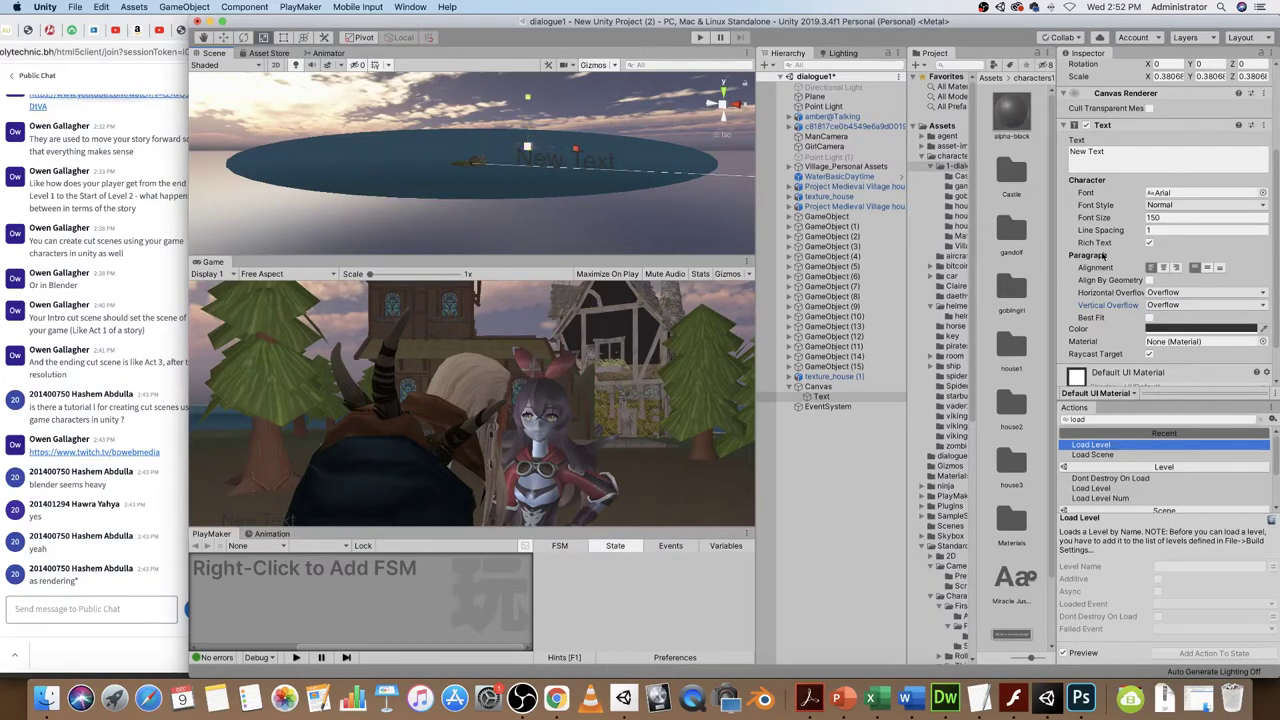
left_click(1166, 328)
left_click_drag(718, 422, 684, 388)
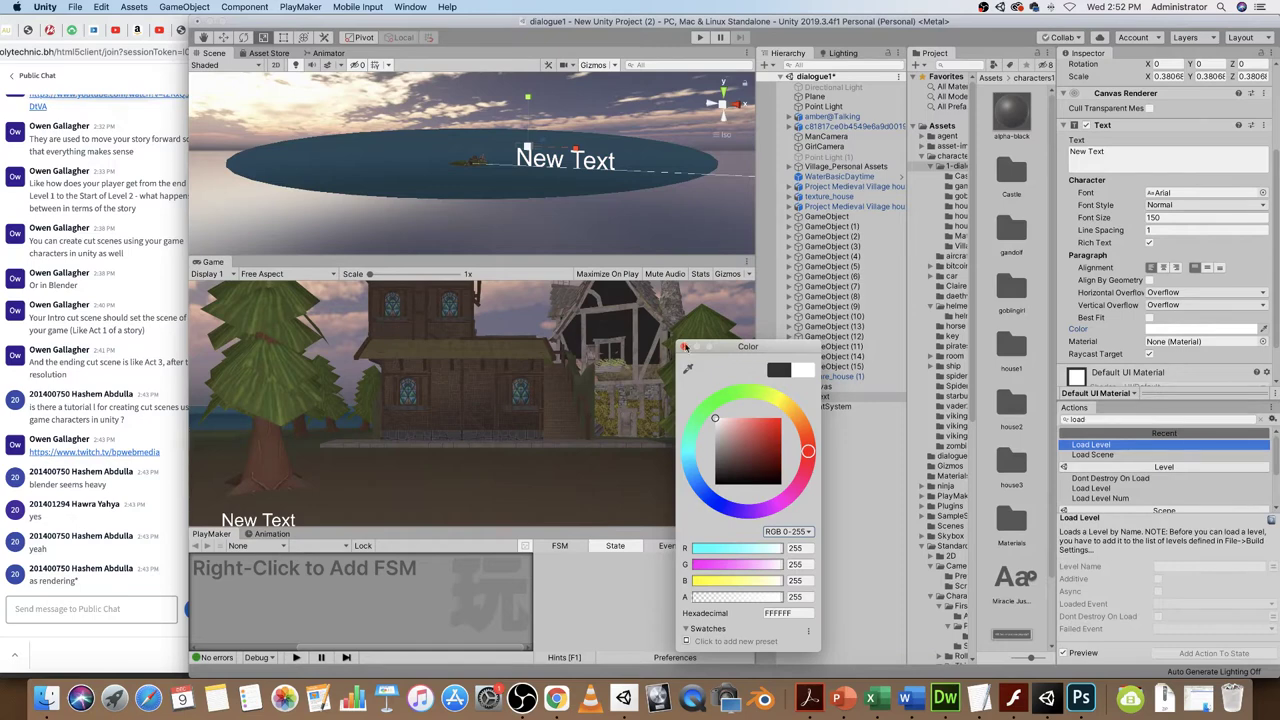
left_click(685, 347)
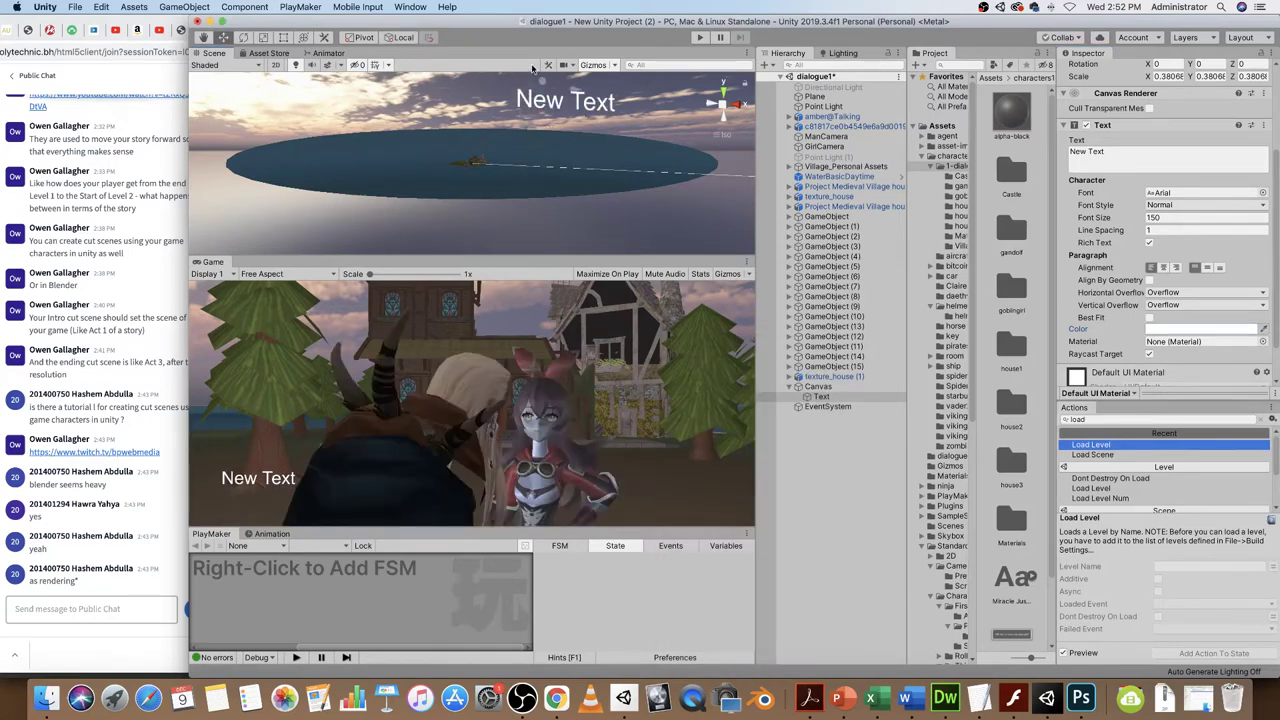
- Position the UI Text near the top centre of the game picture at about X 21, Y 330, and scale it down to about 0.32
scroll(588, 165, "down", 5)
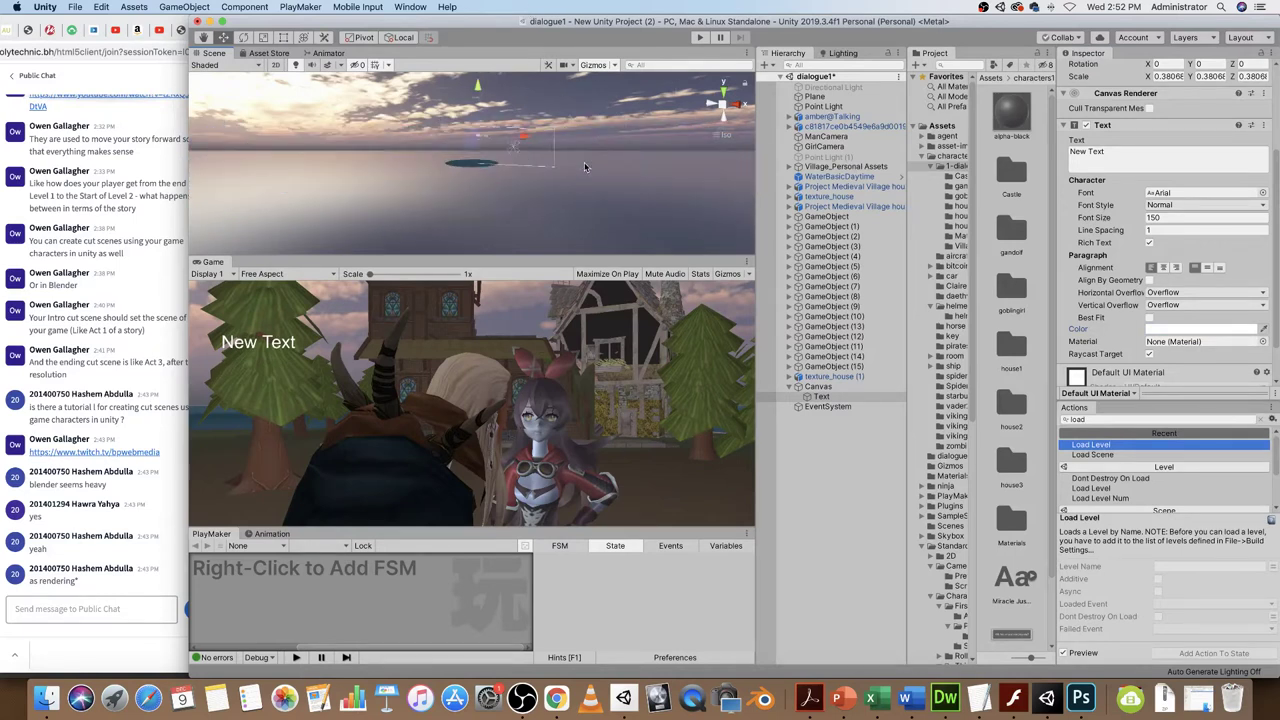
left_click_drag(560, 147, 507, 116)
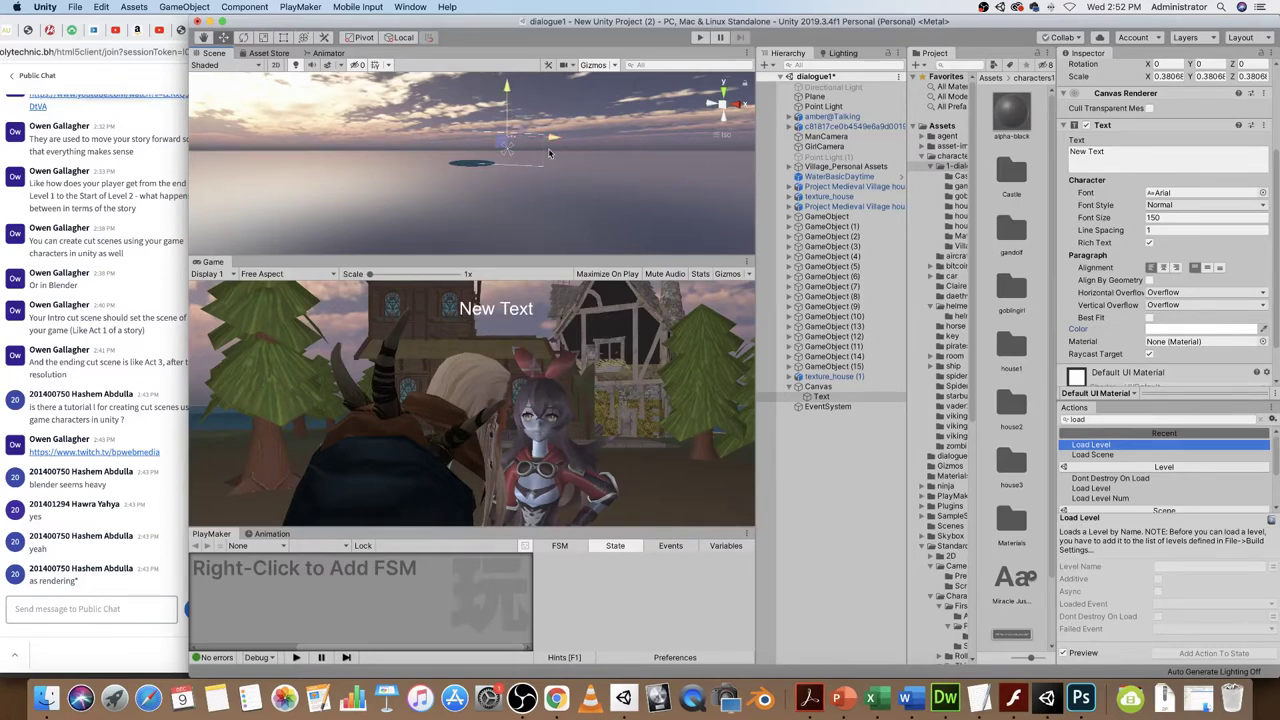
key("t")
left_click_drag(508, 139, 510, 127)
key("w")
left_click(544, 138)
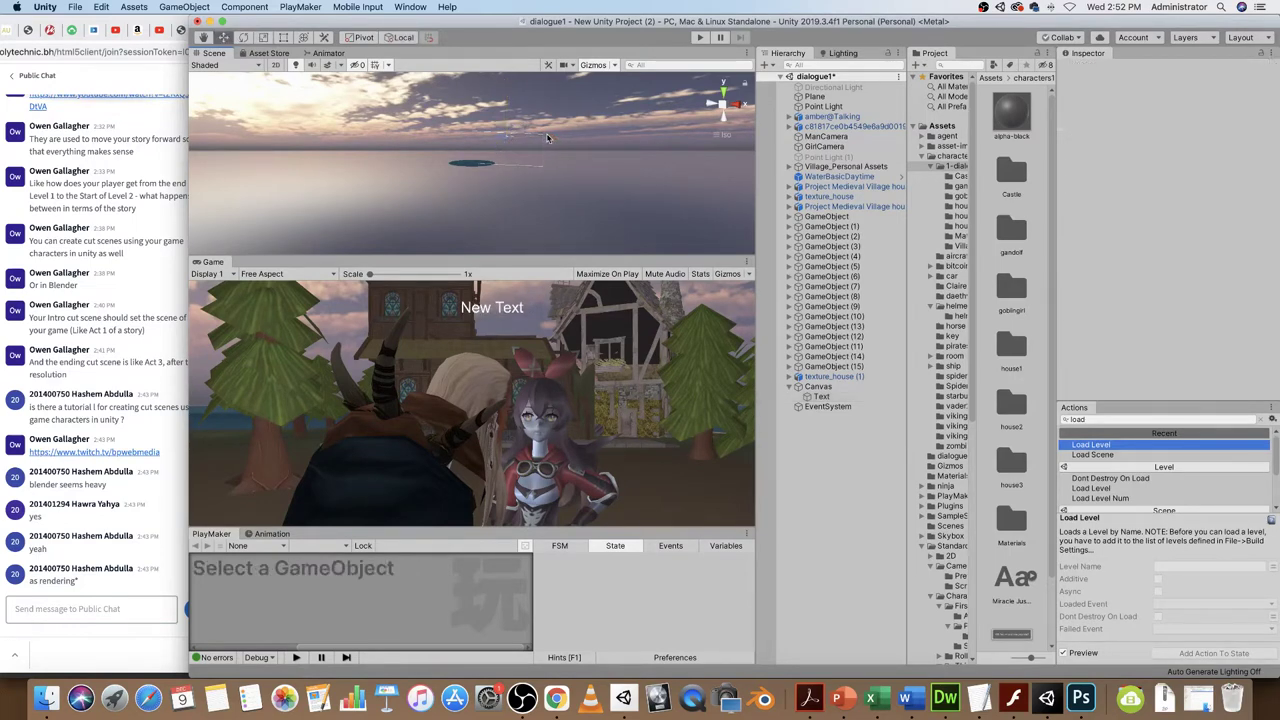
left_click(821, 396)
left_click_drag(550, 141, 552, 140)
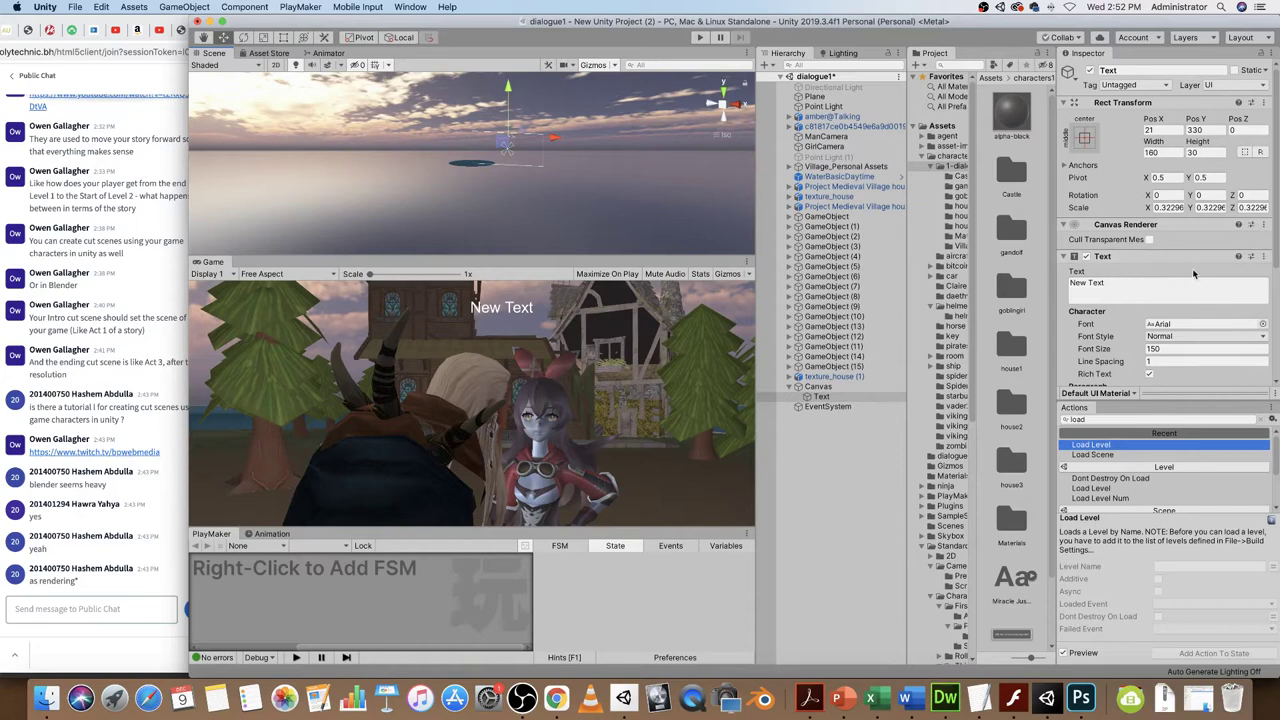
- Rebalance the view heights to give PlayMaker more room while keeping the text visible in the Game view
scroll(1180, 275, "down", 5)
scroll(1193, 272, "up", 5)
left_click_drag(416, 530, 419, 473)
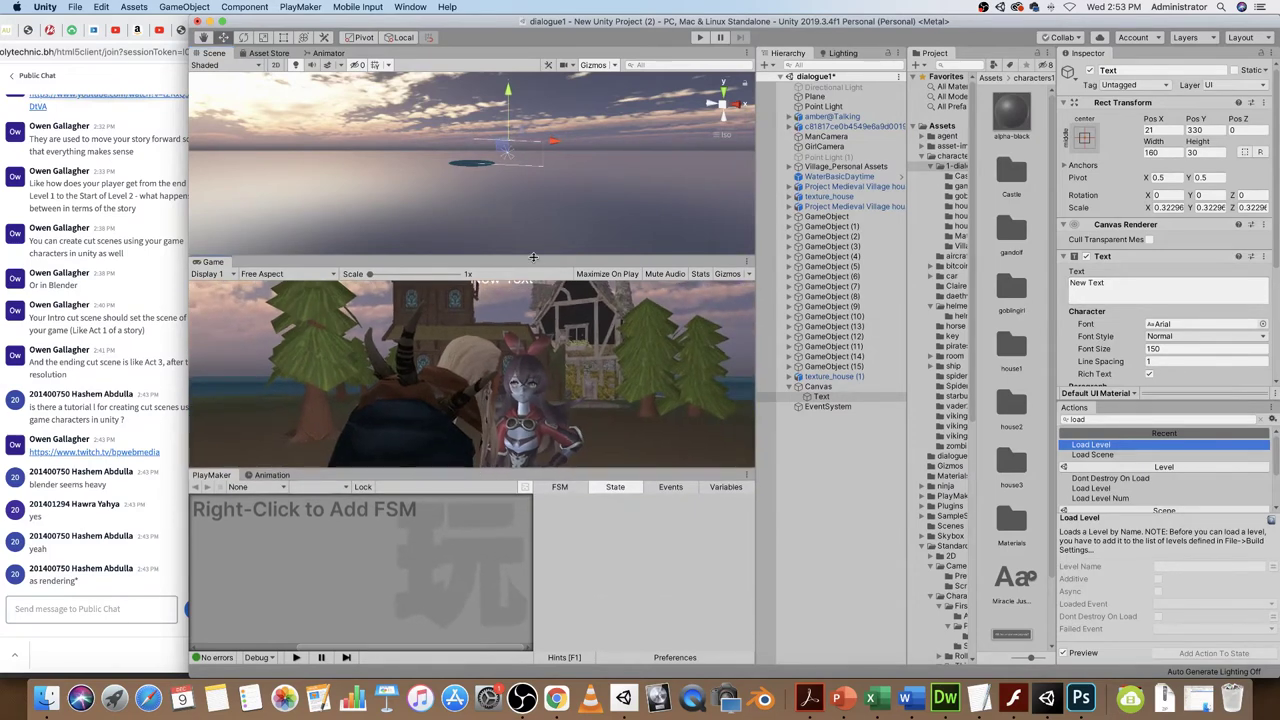
left_click_drag(535, 257, 540, 291)
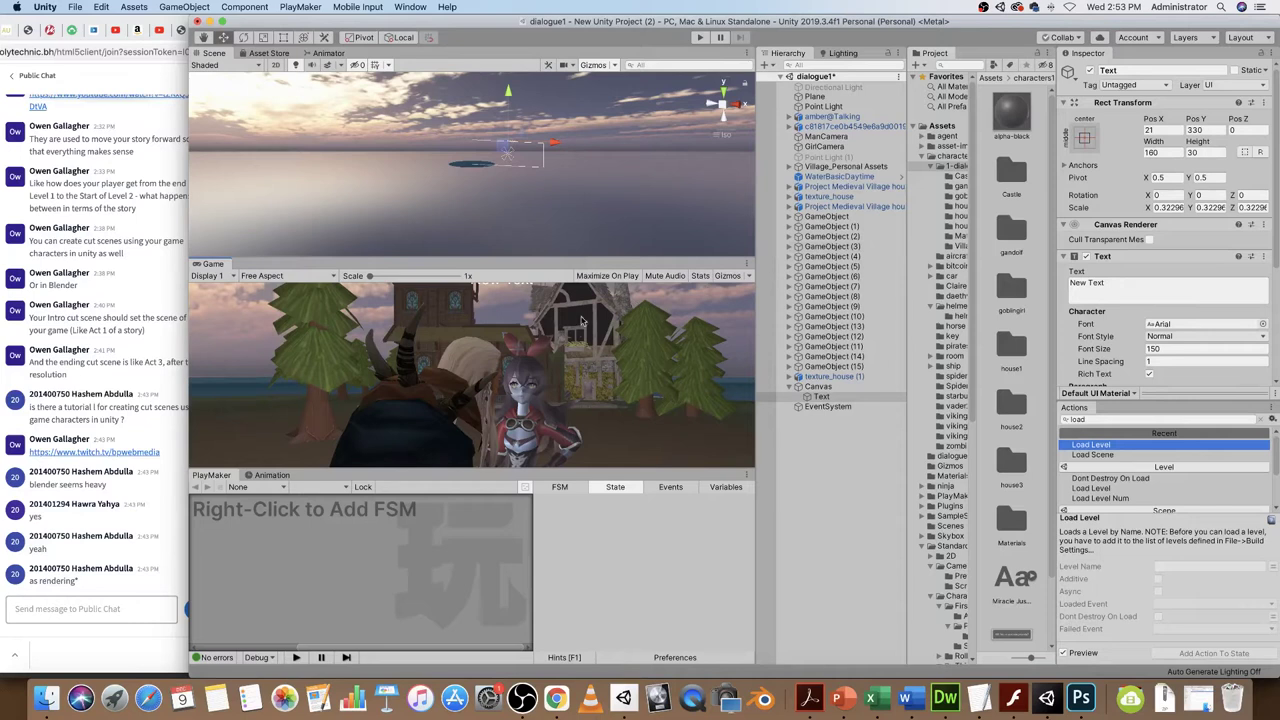
left_click_drag(564, 257, 564, 239)
left_click(851, 454)
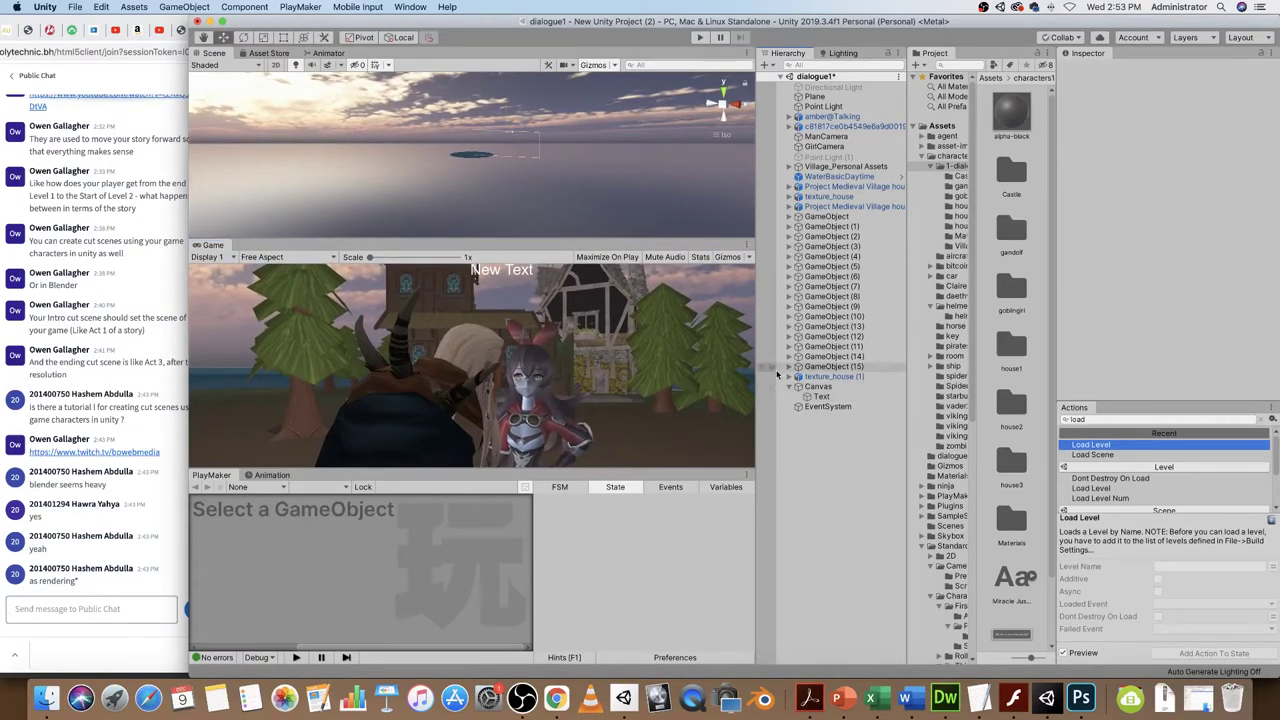
- Create an empty game object in the dialogue1 scene and name it DialogueManager
left_click(185, 6)
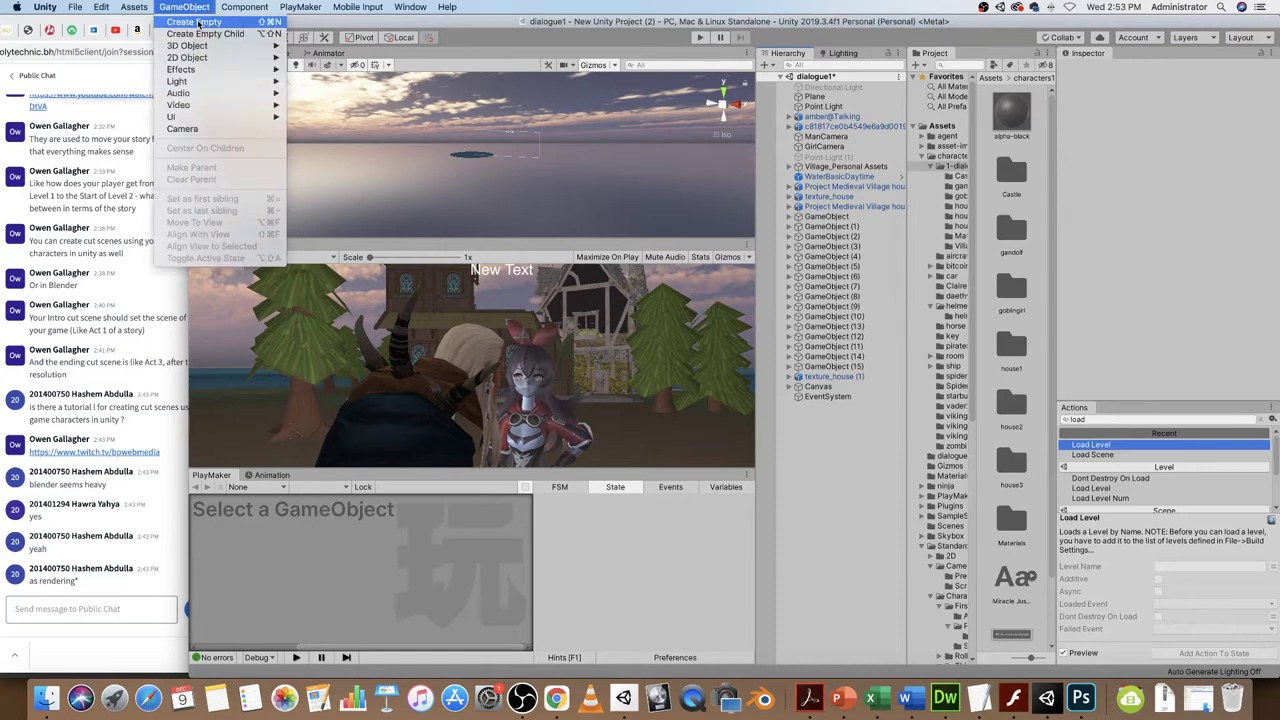
left_click(194, 21)
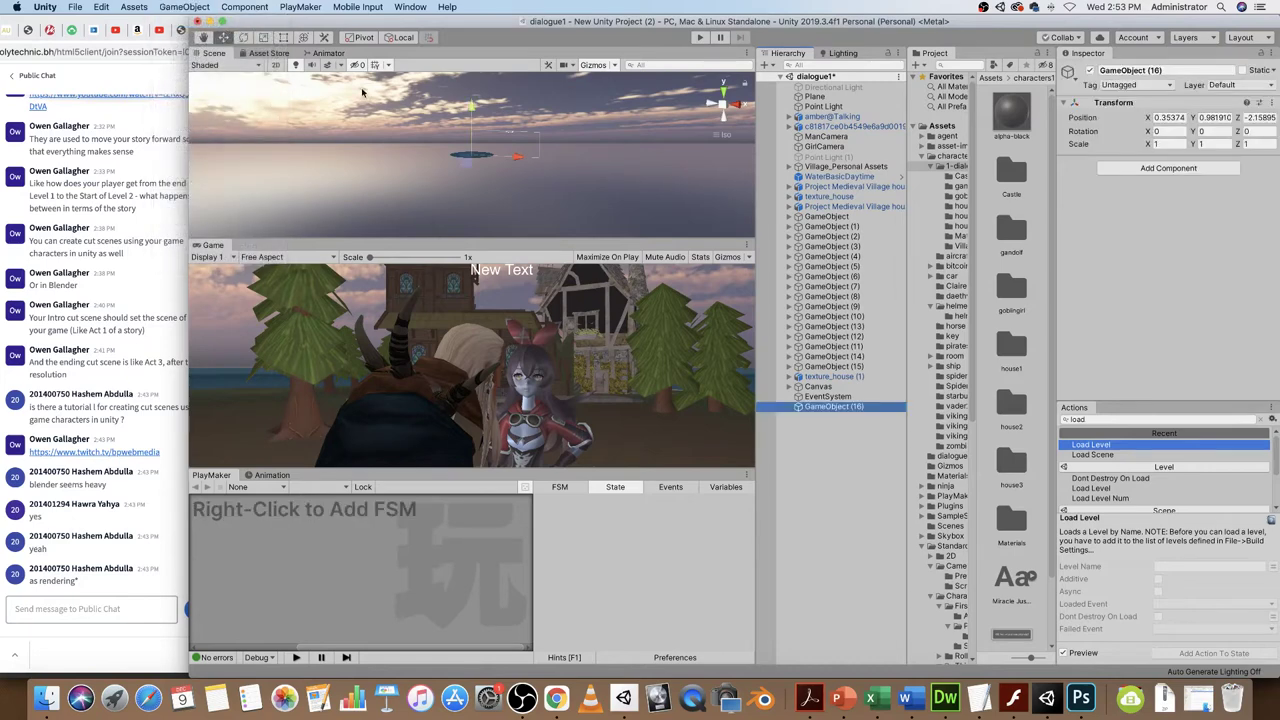
right_click(838, 407)
left_click(872, 447)
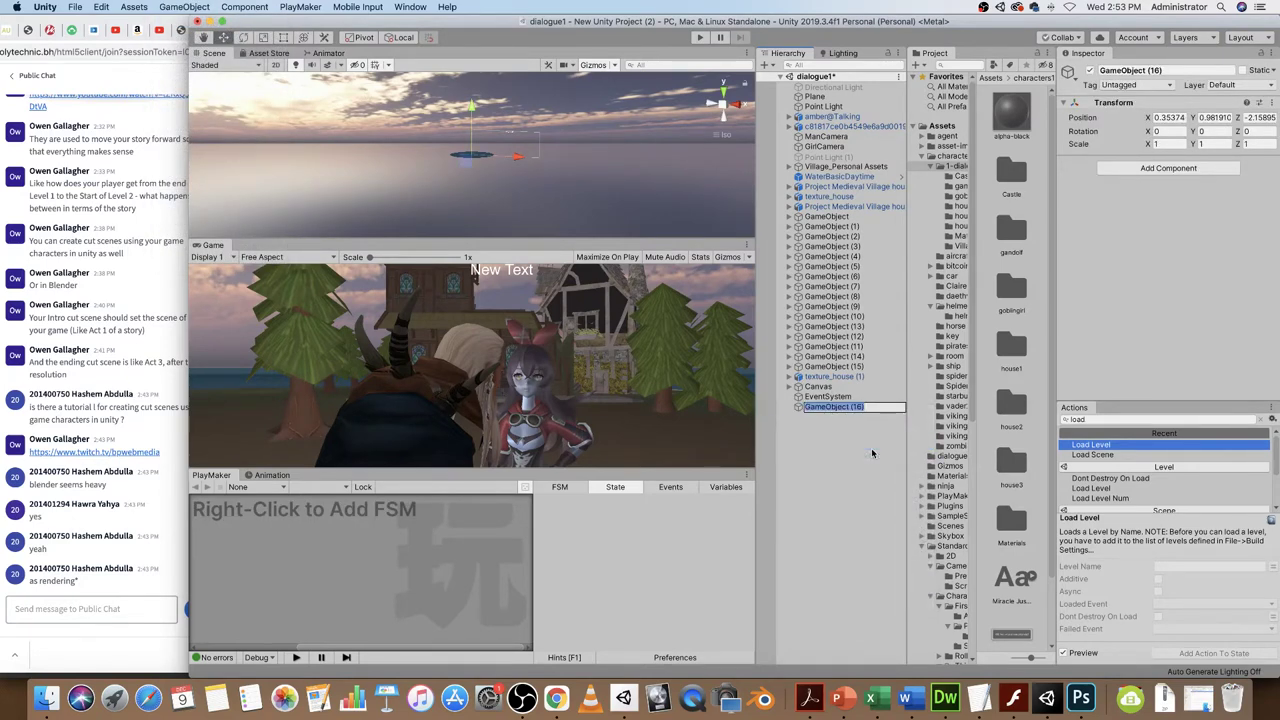
type("DialogueManager")
key("Return")
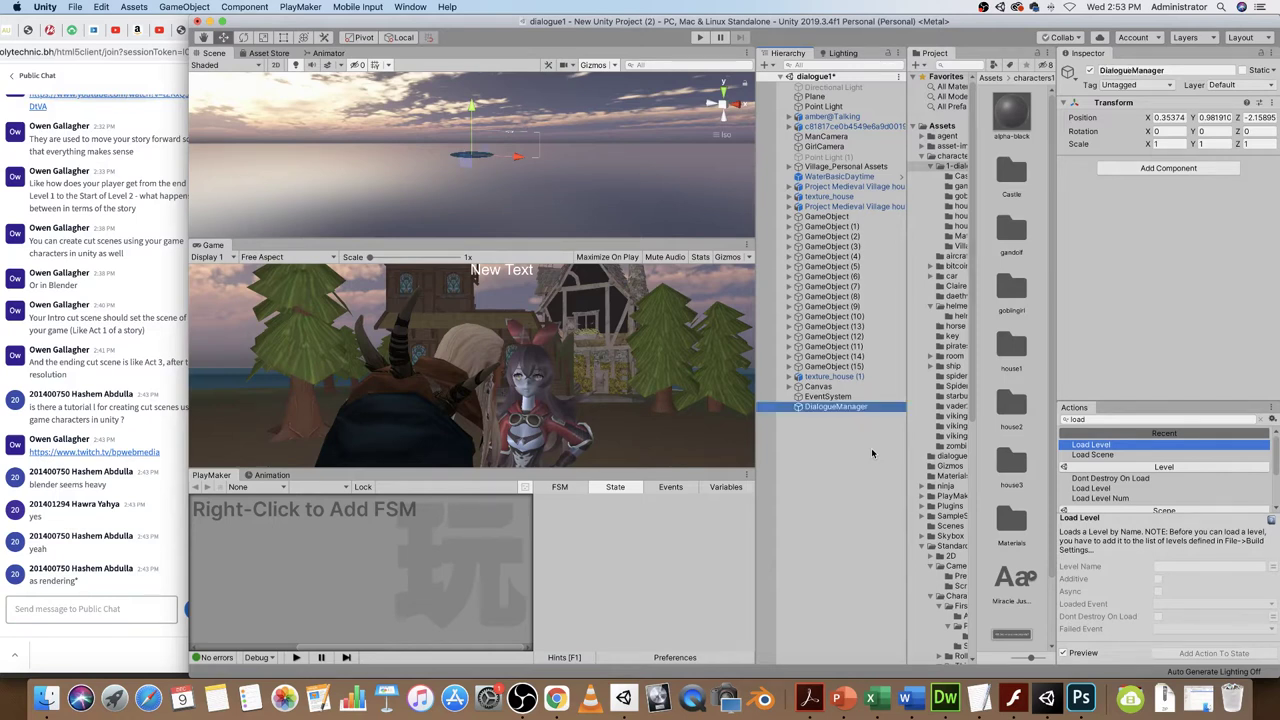
left_click(826, 425)
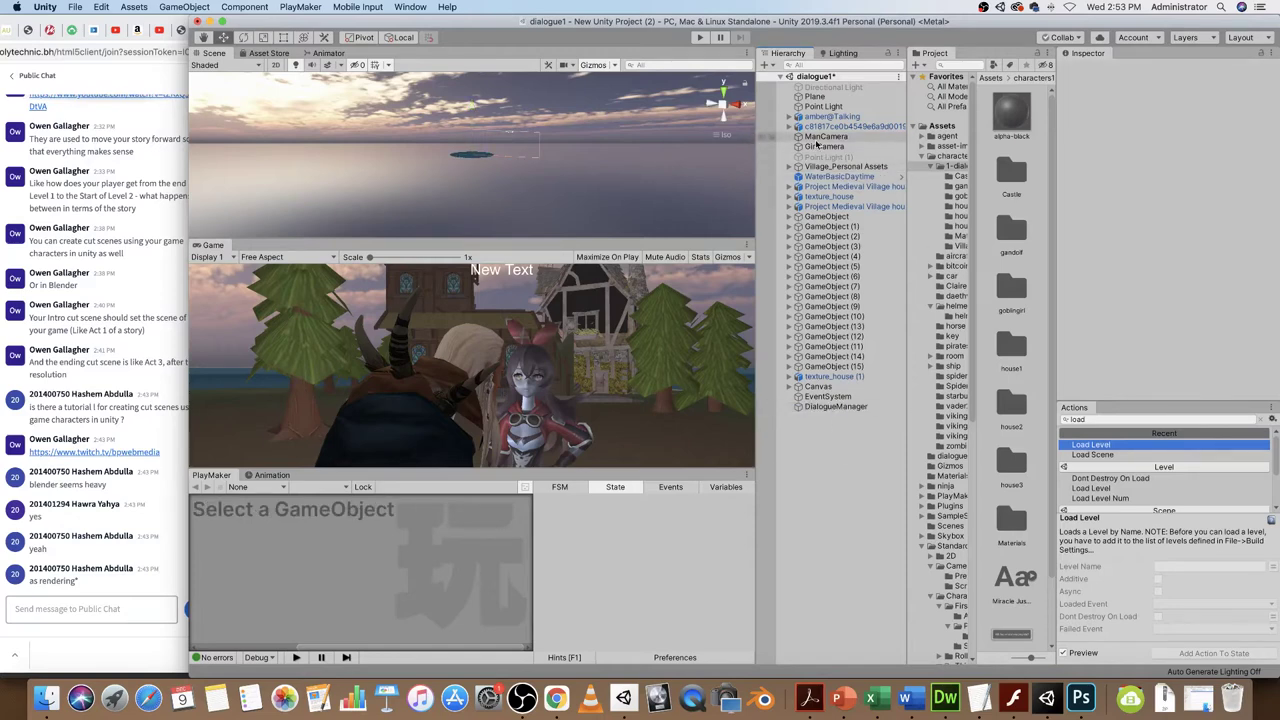
- Add a PlayMaker FSM to DialogueManager and name its start state Idle
double_click(826, 117)
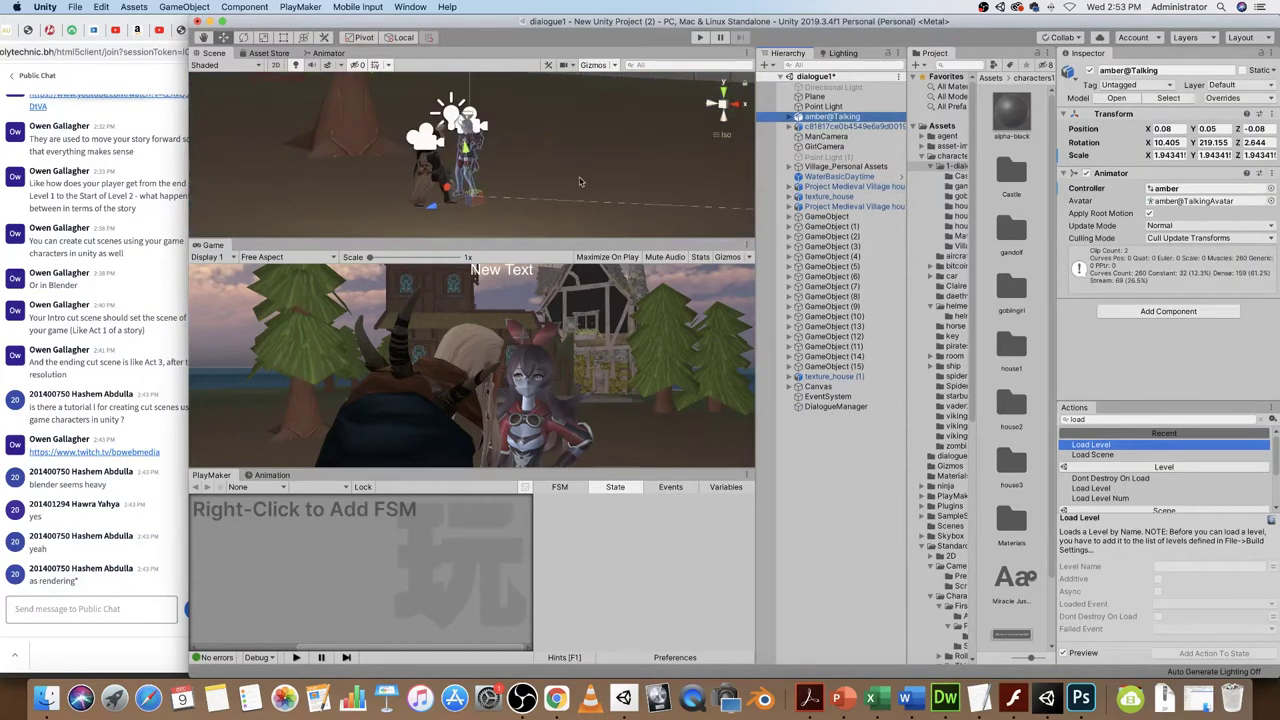
scroll(549, 175, "up", 3)
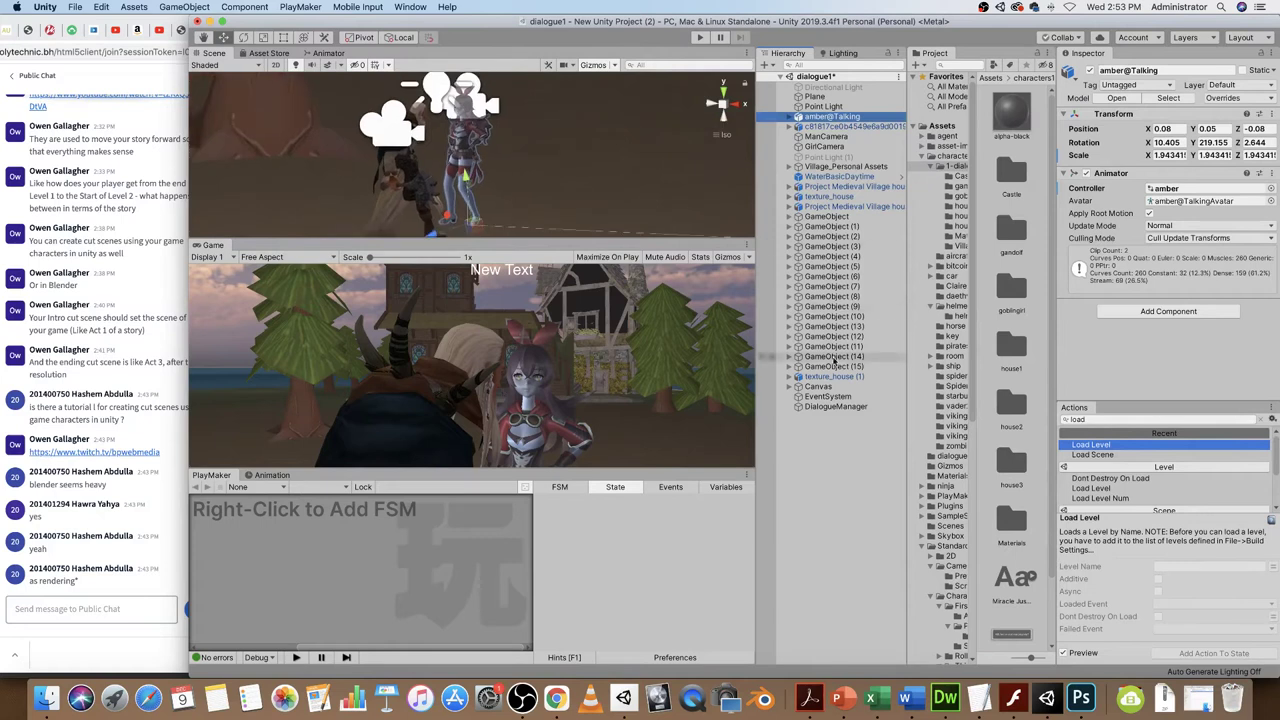
left_click(825, 407)
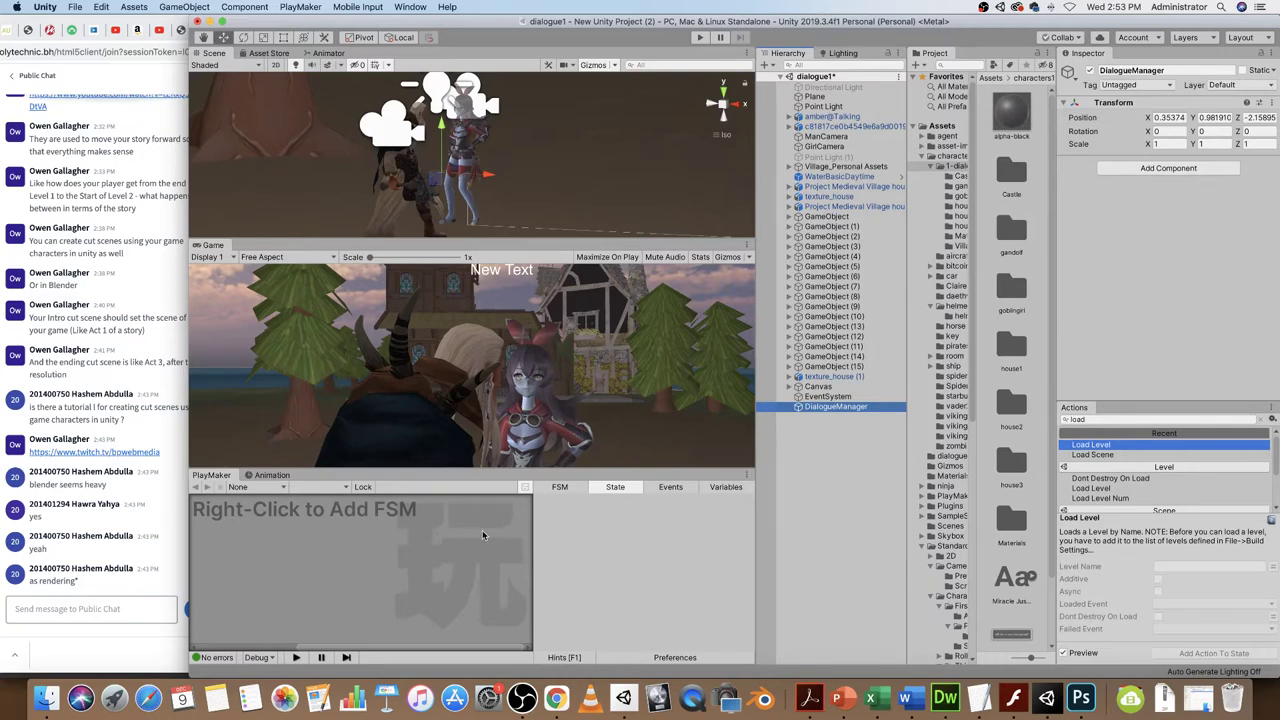
right_click(337, 544)
left_click(350, 550)
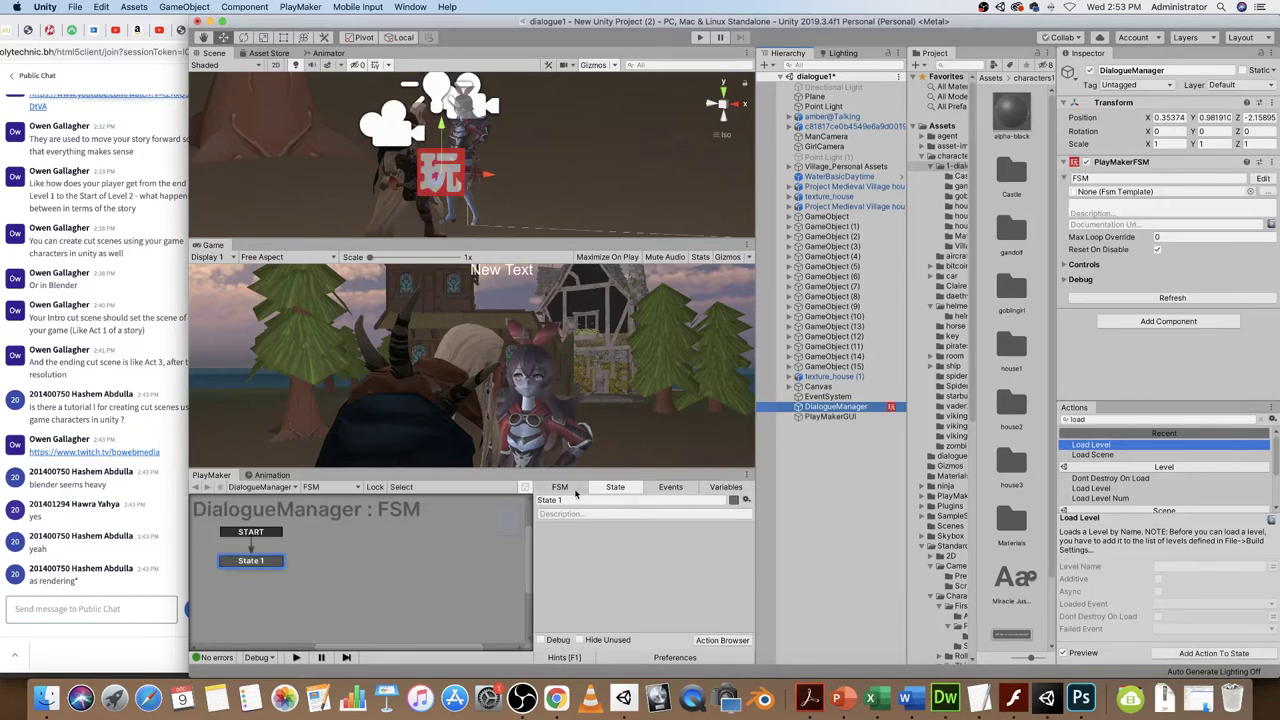
type("Idle")
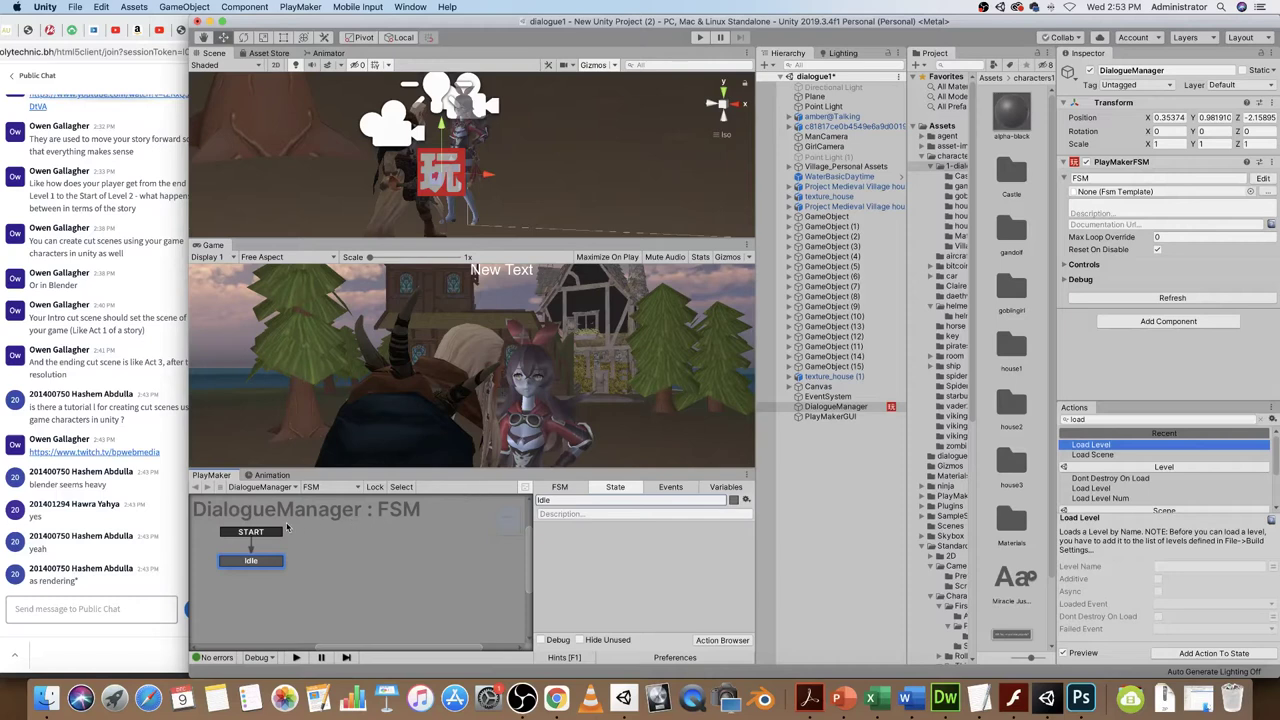
left_click(278, 558)
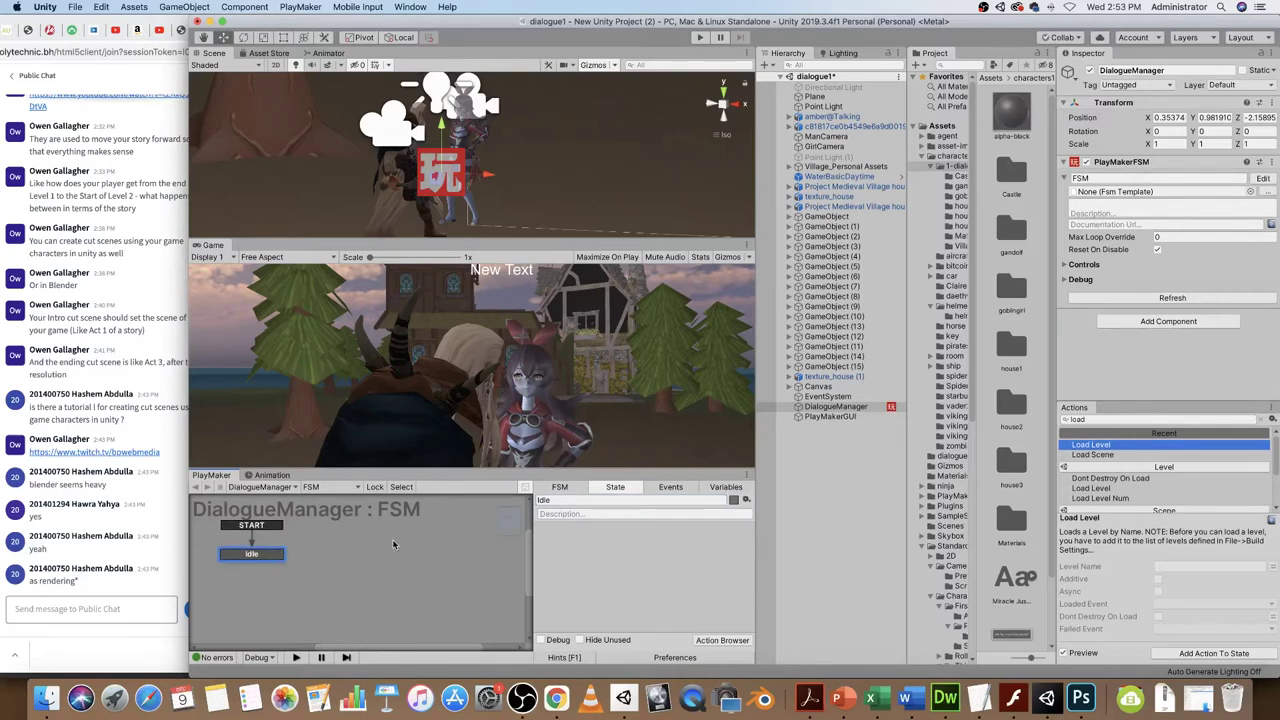
- Add a second state beside Idle in the DialogueManager FSM and name it Amber1
right_click(350, 550)
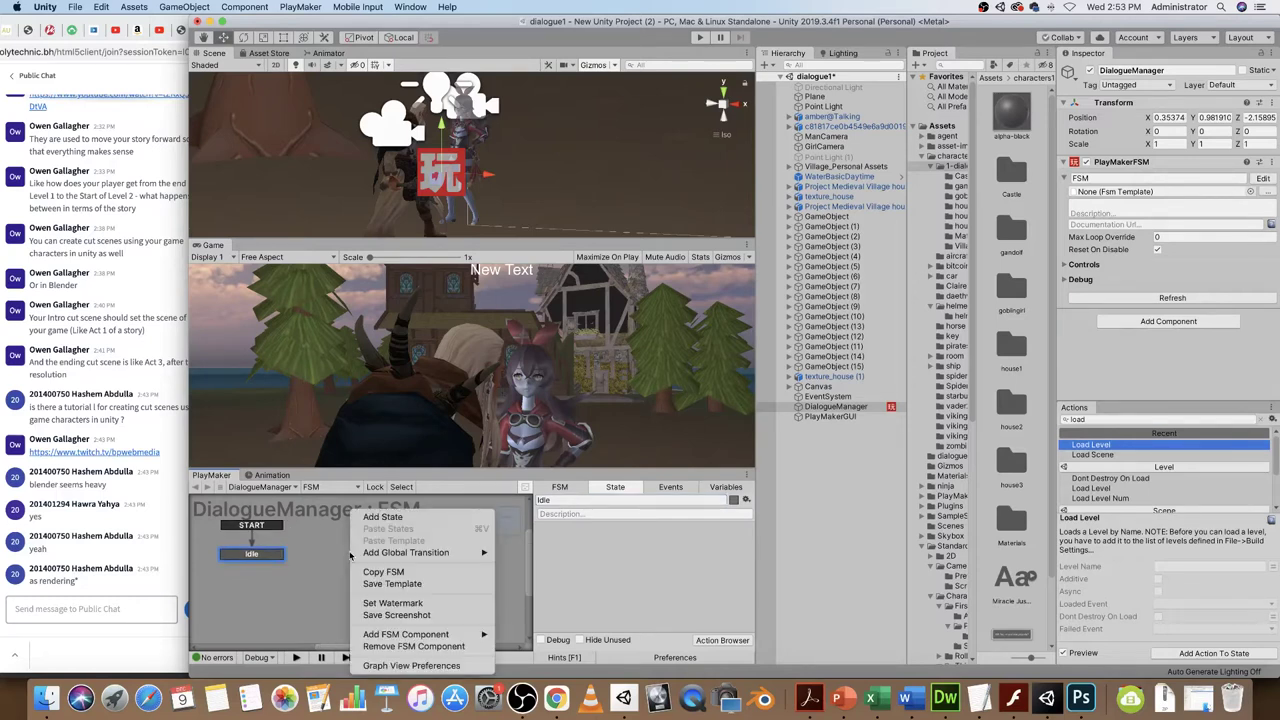
left_click(385, 517)
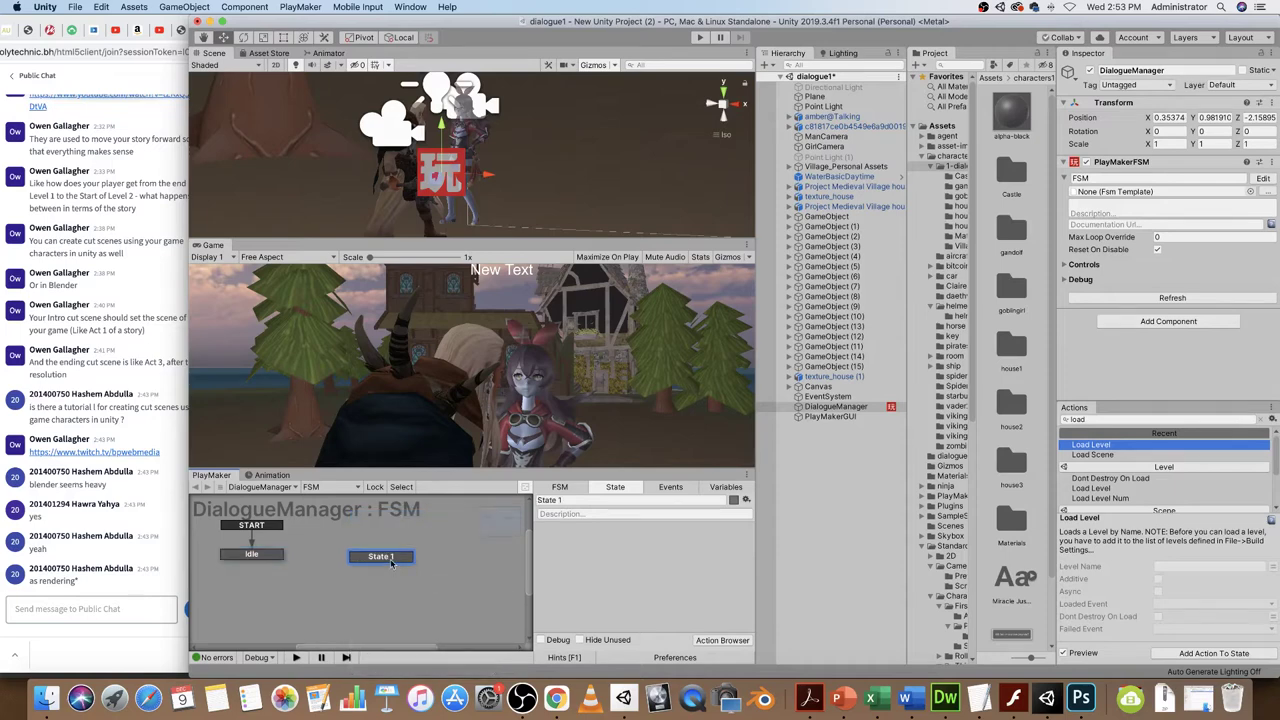
left_click_drag(391, 563, 378, 561)
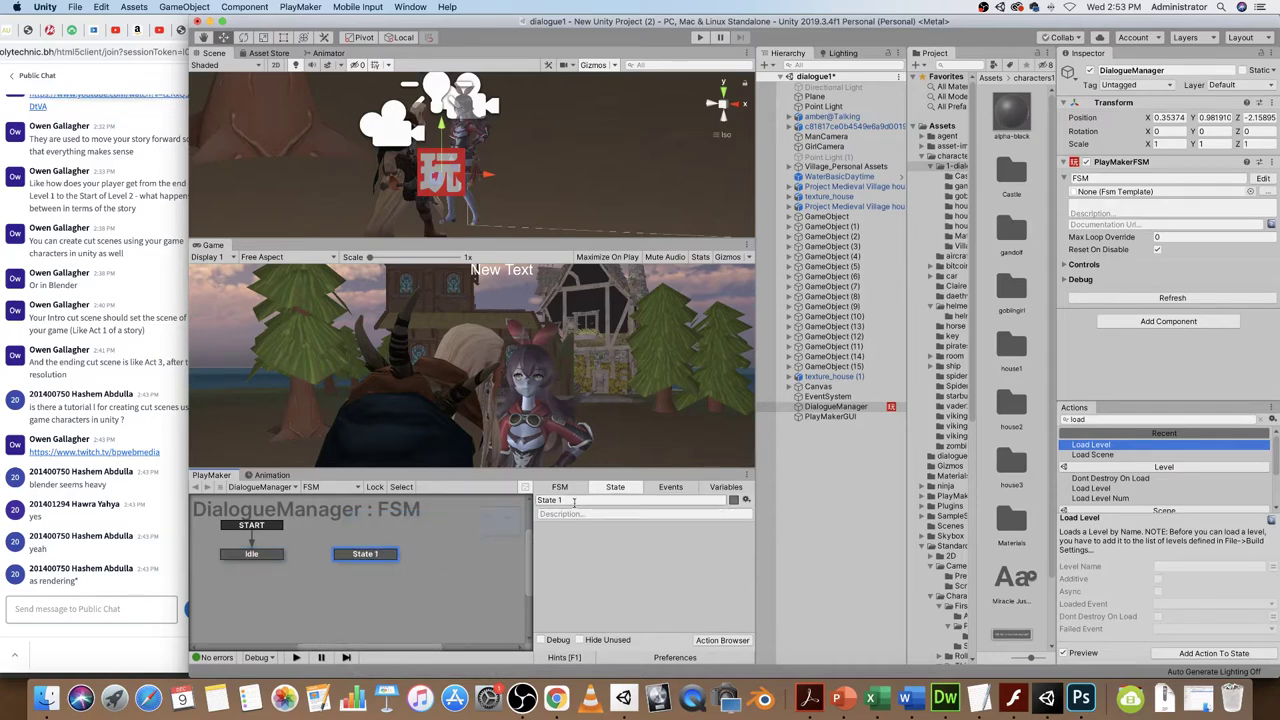
type("Pe")
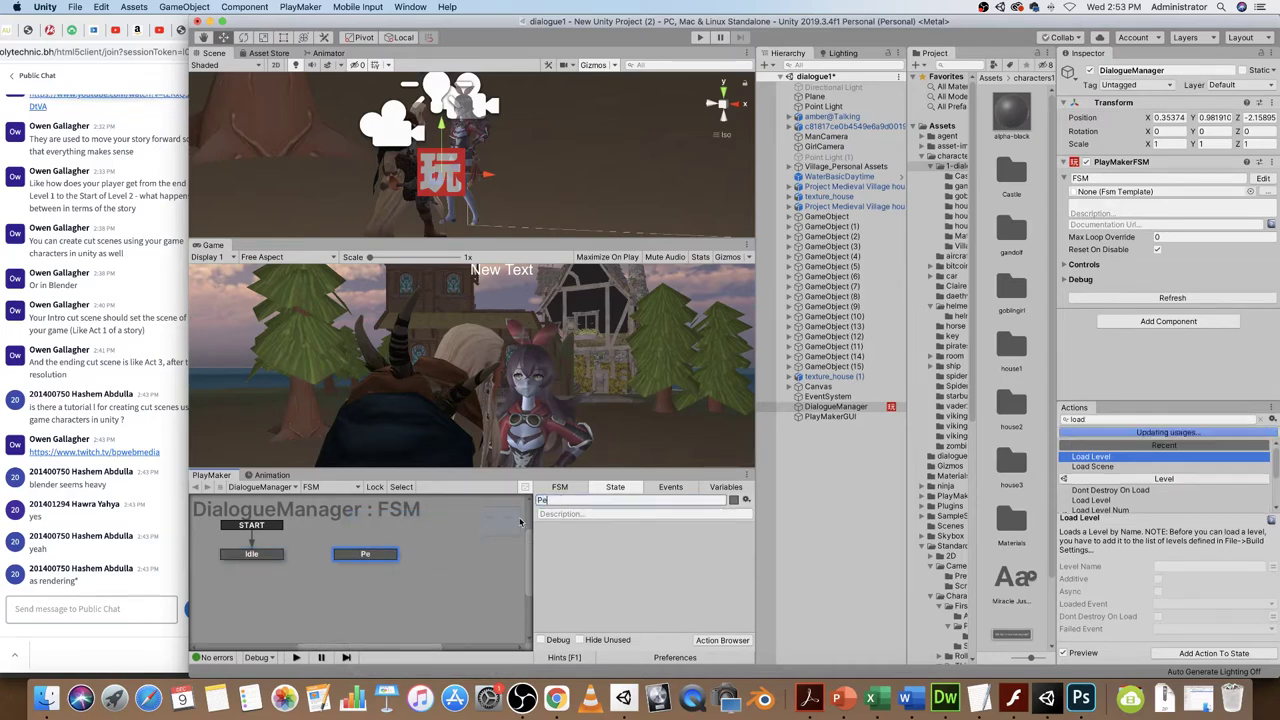
type("rseus1")
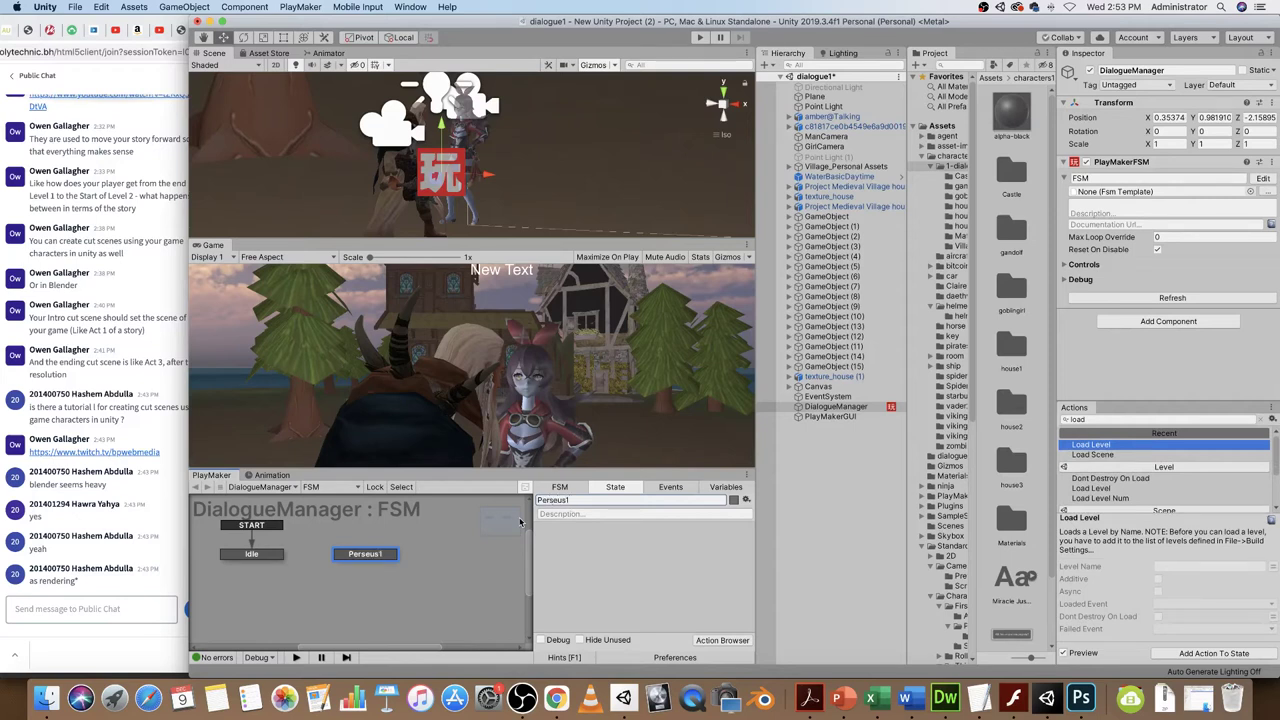
left_click(376, 559)
type("Amber1")
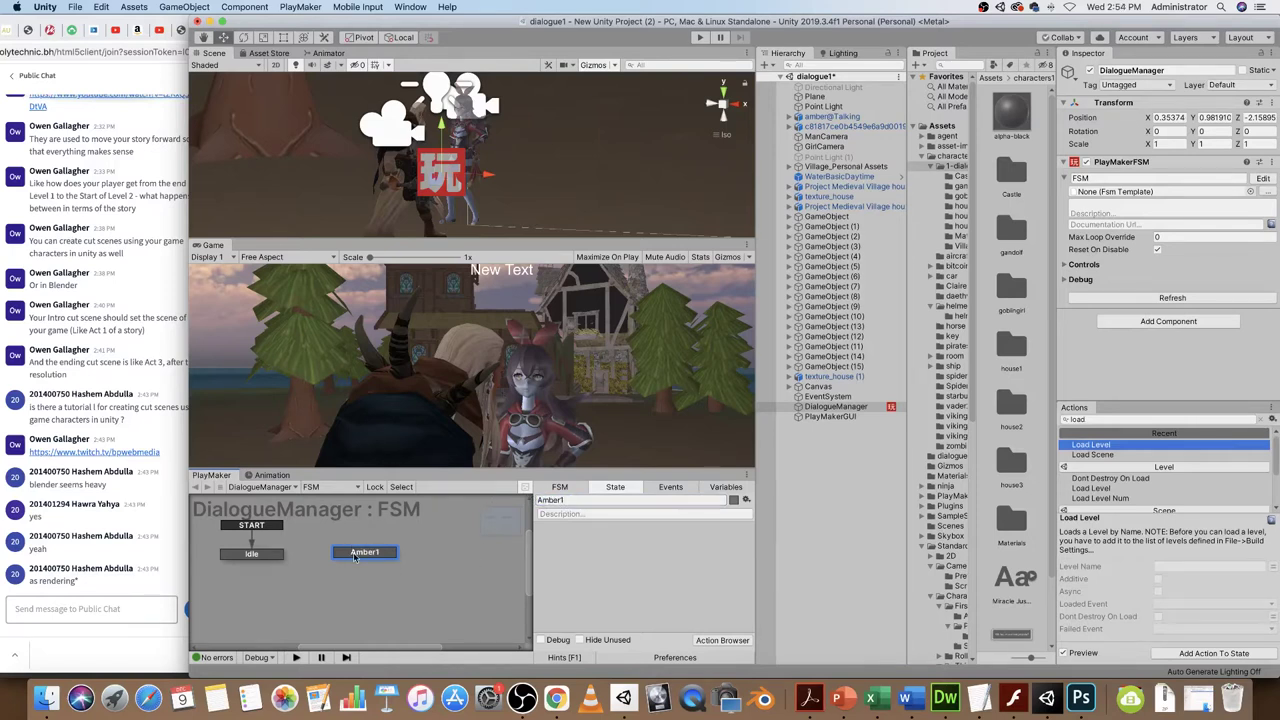
- Copy the opening line "Hello there, where are you going today?" from the Branching Dialogue Script in Word and return to Unity
left_click(260, 555)
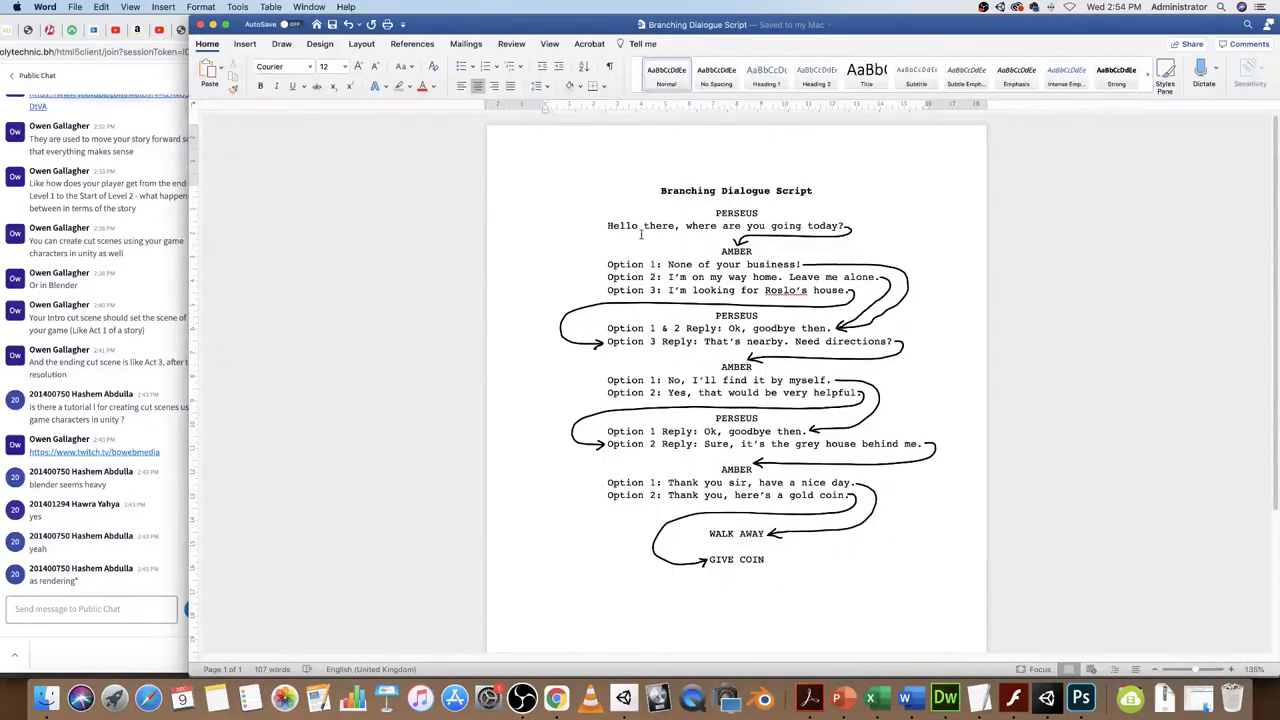
left_click_drag(603, 225, 843, 226)
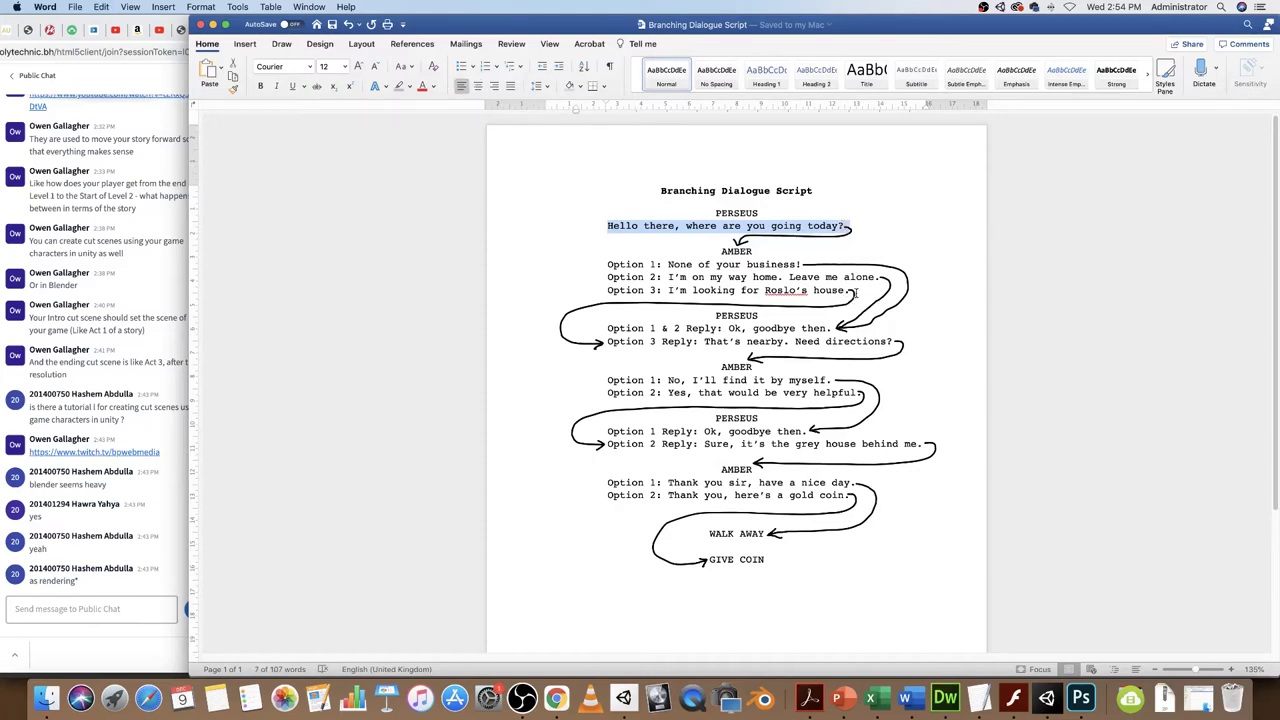
left_click(1046, 698)
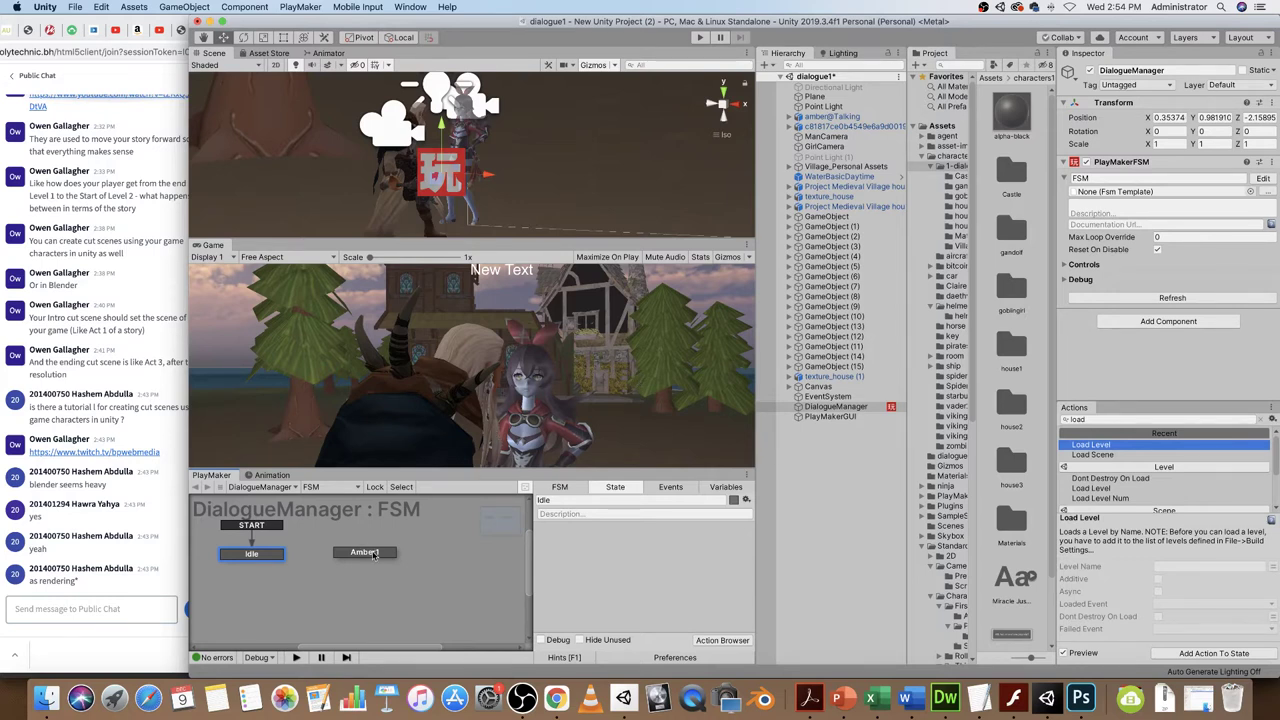
- Add a UI Text Set Text action to the Idle state and enlarge the PlayMaker view to show all its settings
left_click_drag(270, 558, 277, 558)
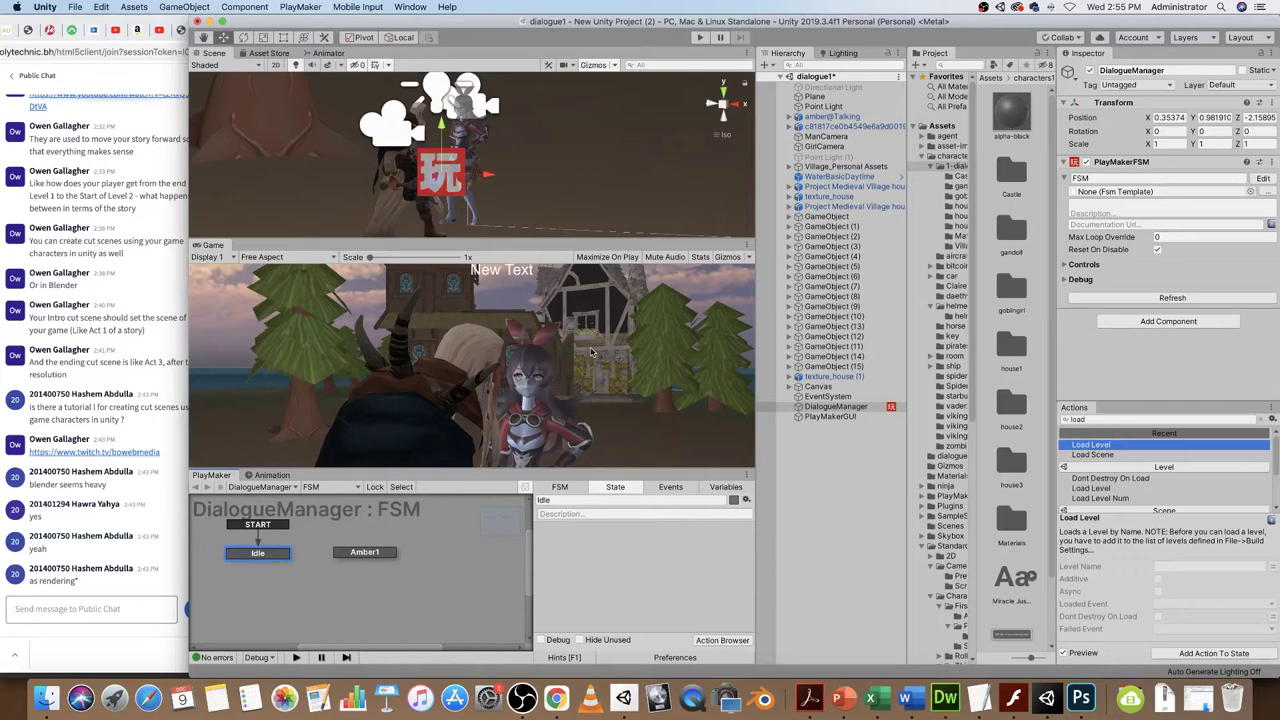
left_click(1090, 420)
type("sr")
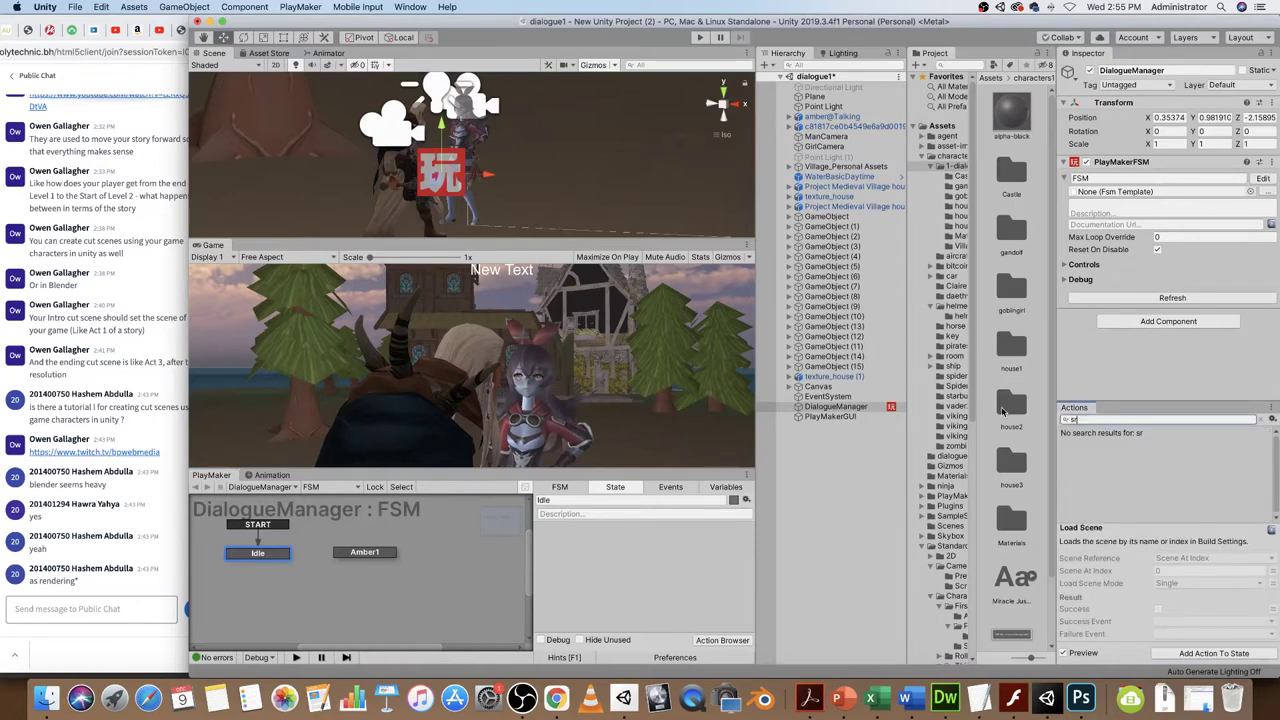
key("BackSpace")
type("et")
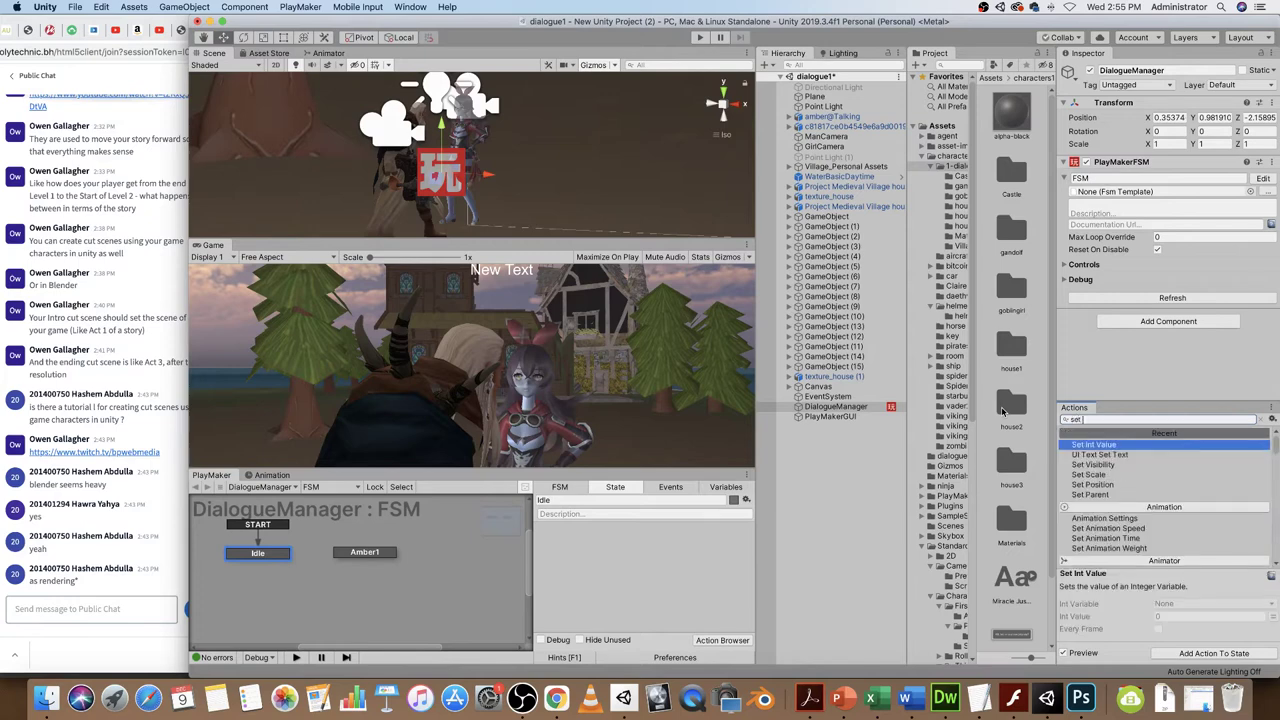
left_click(1108, 456)
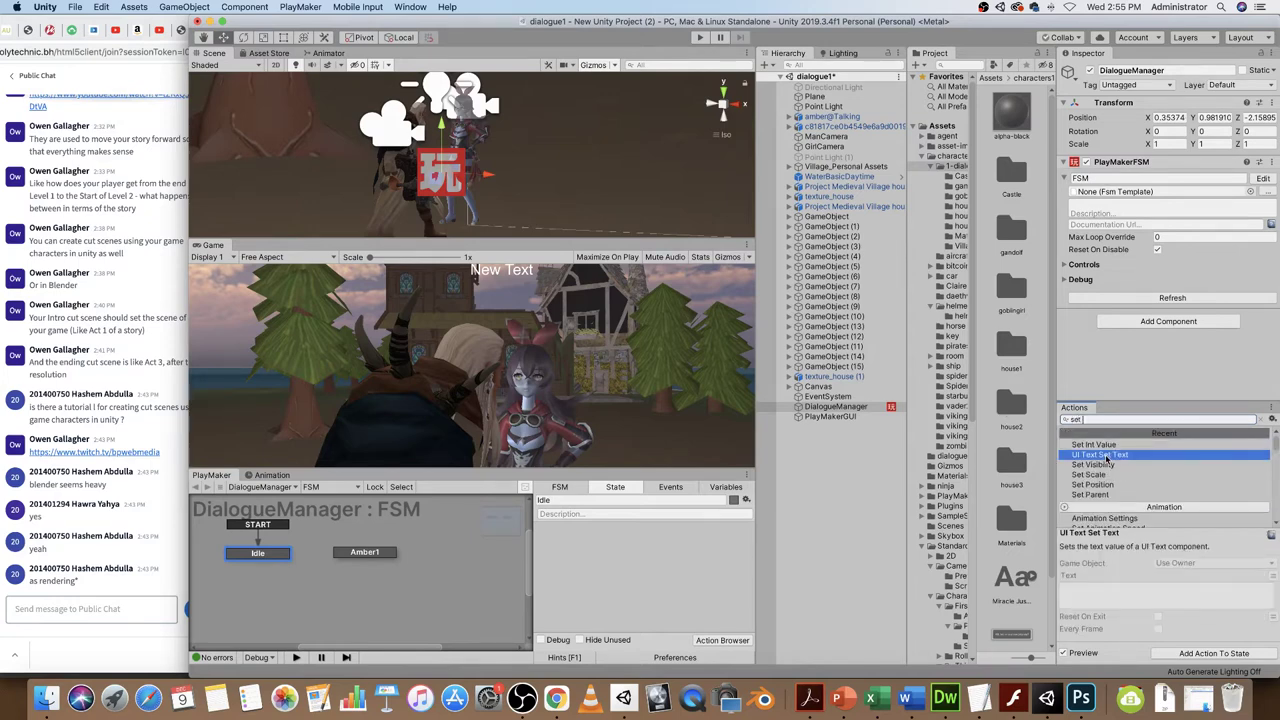
double_click(1108, 460)
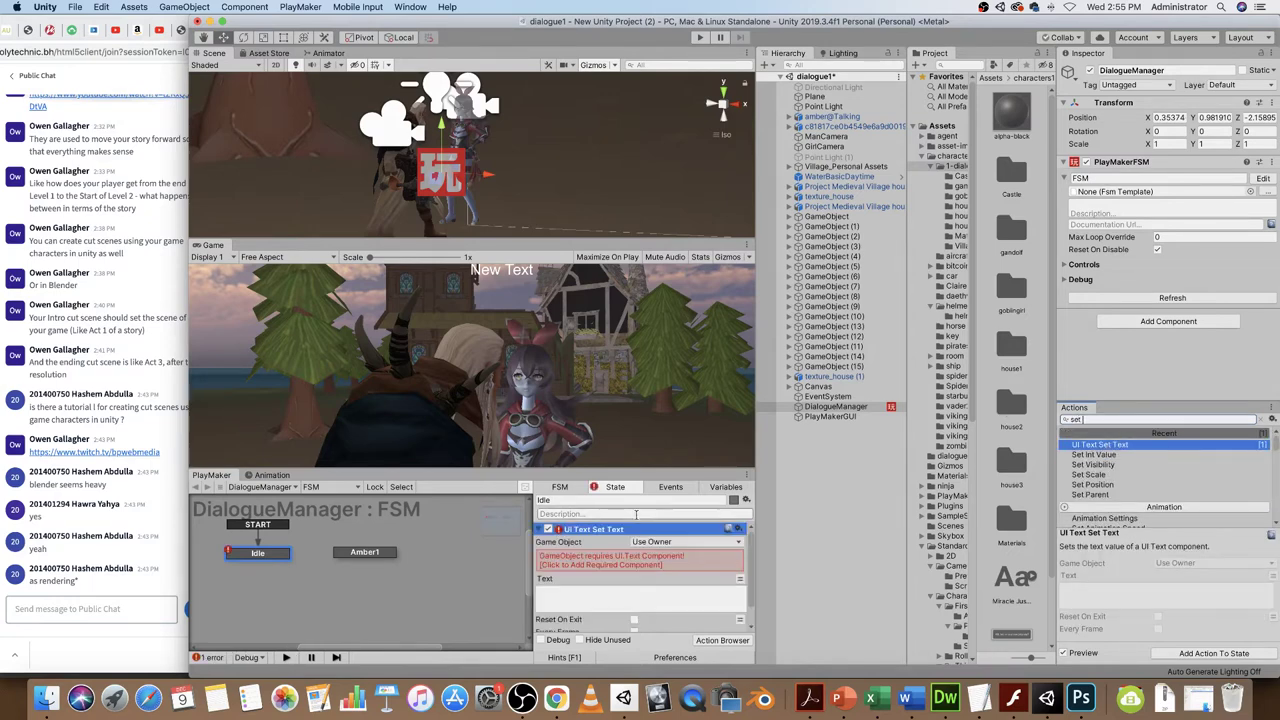
left_click_drag(642, 467, 647, 430)
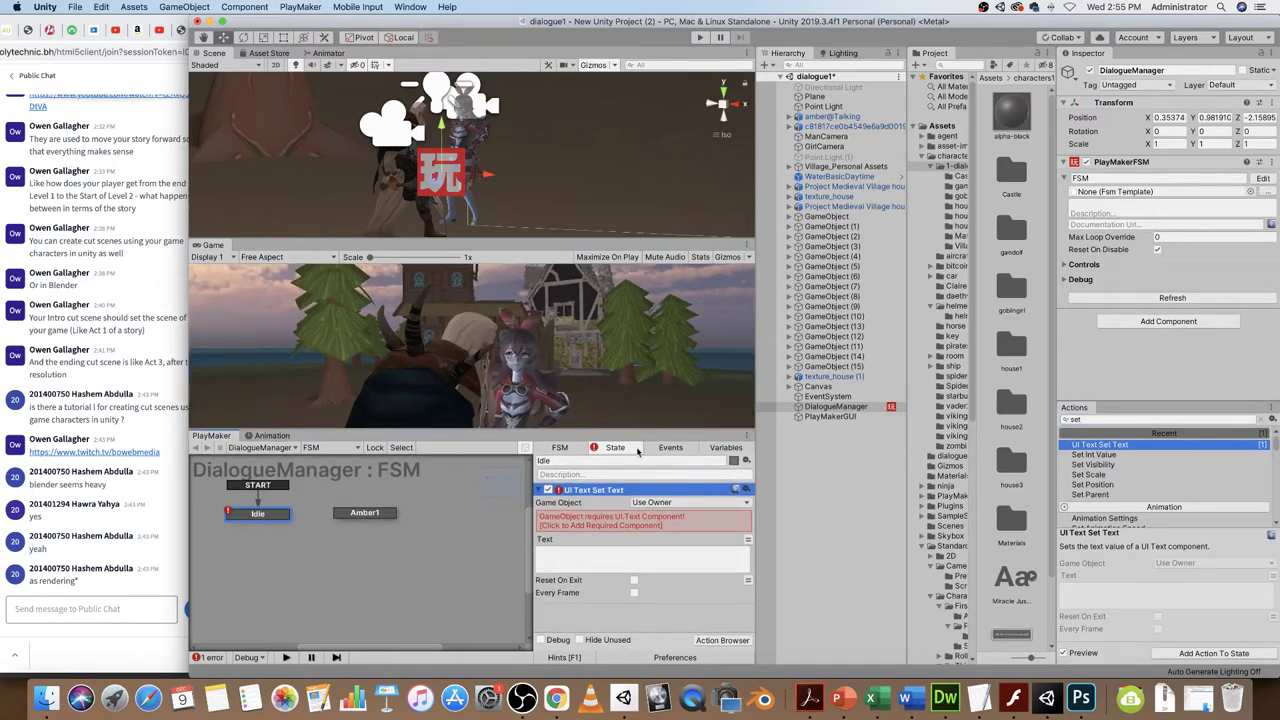
- Set the UI Text Set Text action to Specify Game Object and assign the Canvas's Text object to it
left_click(662, 503)
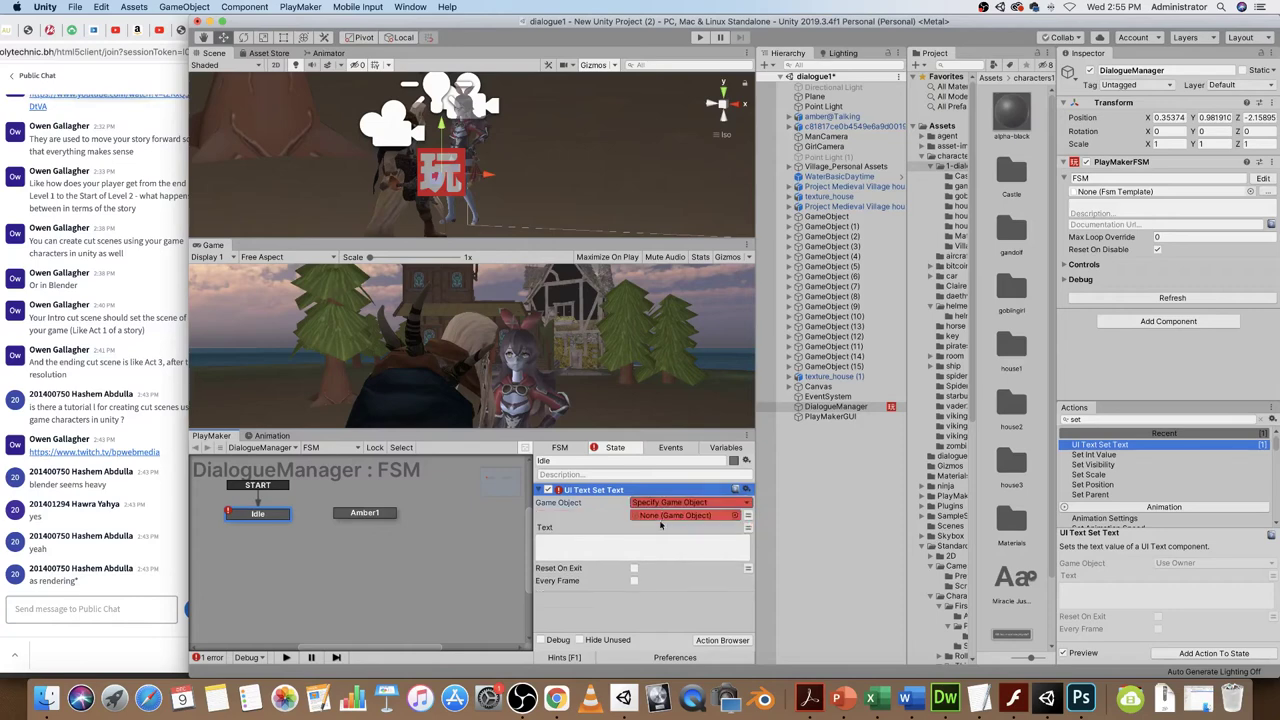
left_click(789, 388)
left_click(820, 398)
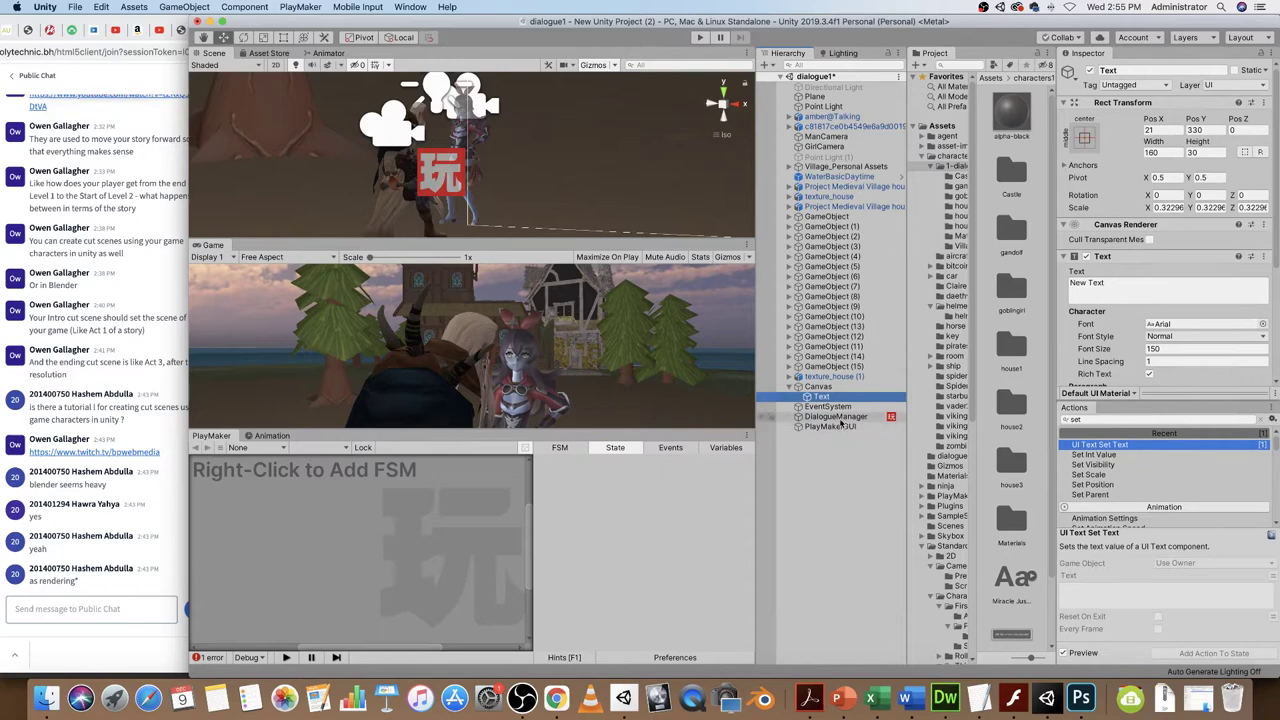
left_click(835, 416)
left_click(818, 398)
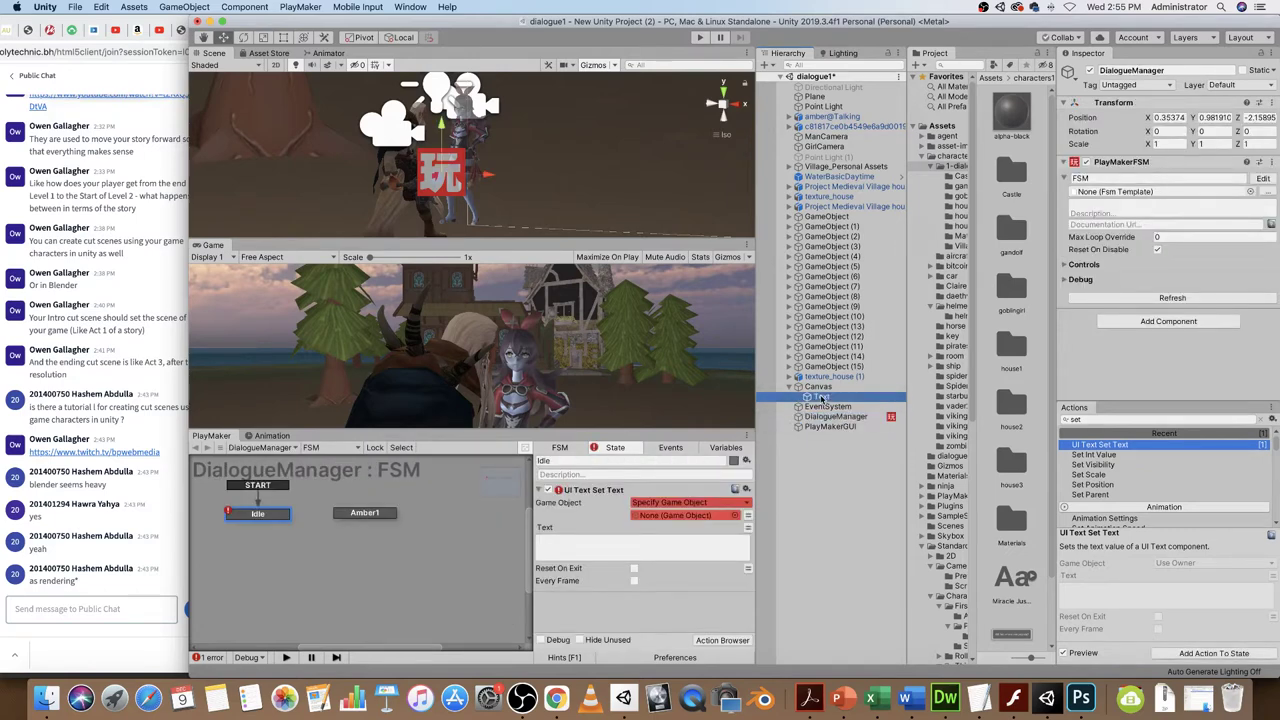
left_click_drag(818, 400, 722, 520)
- Set the action's text to "Hello there, where are you going today?"
left_click(610, 545)
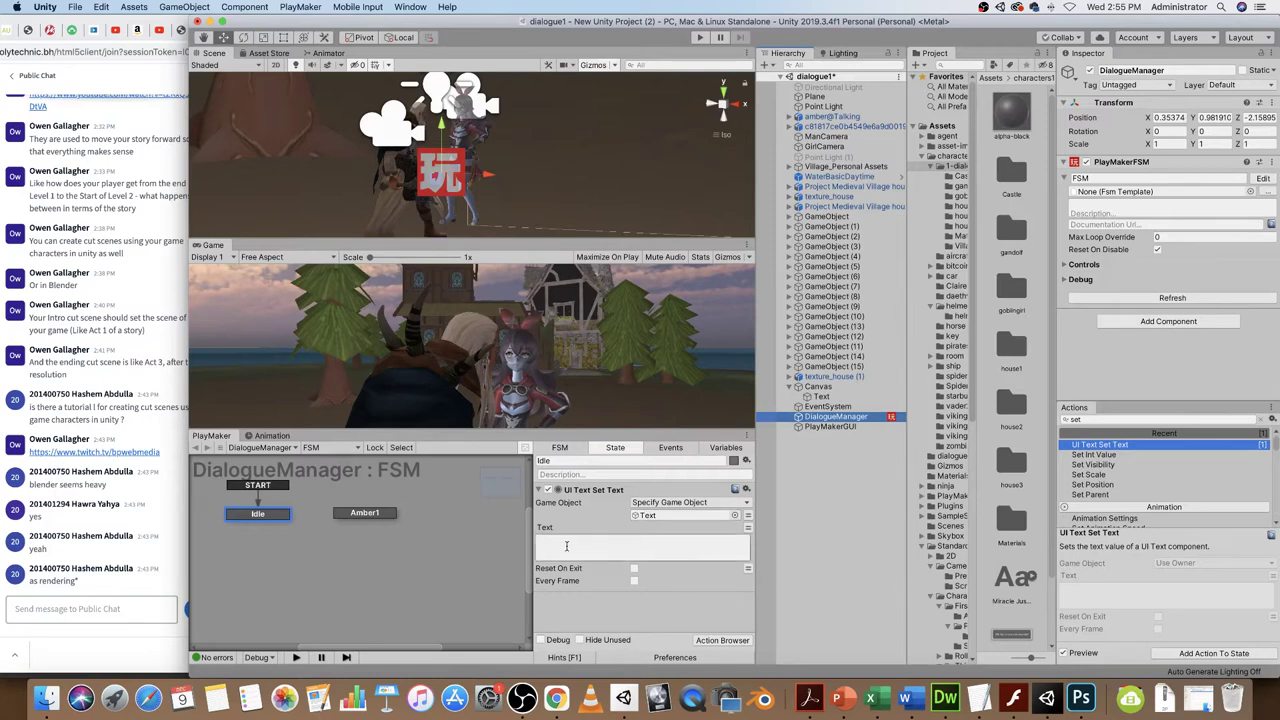
type("Hello there, where are you going today?")
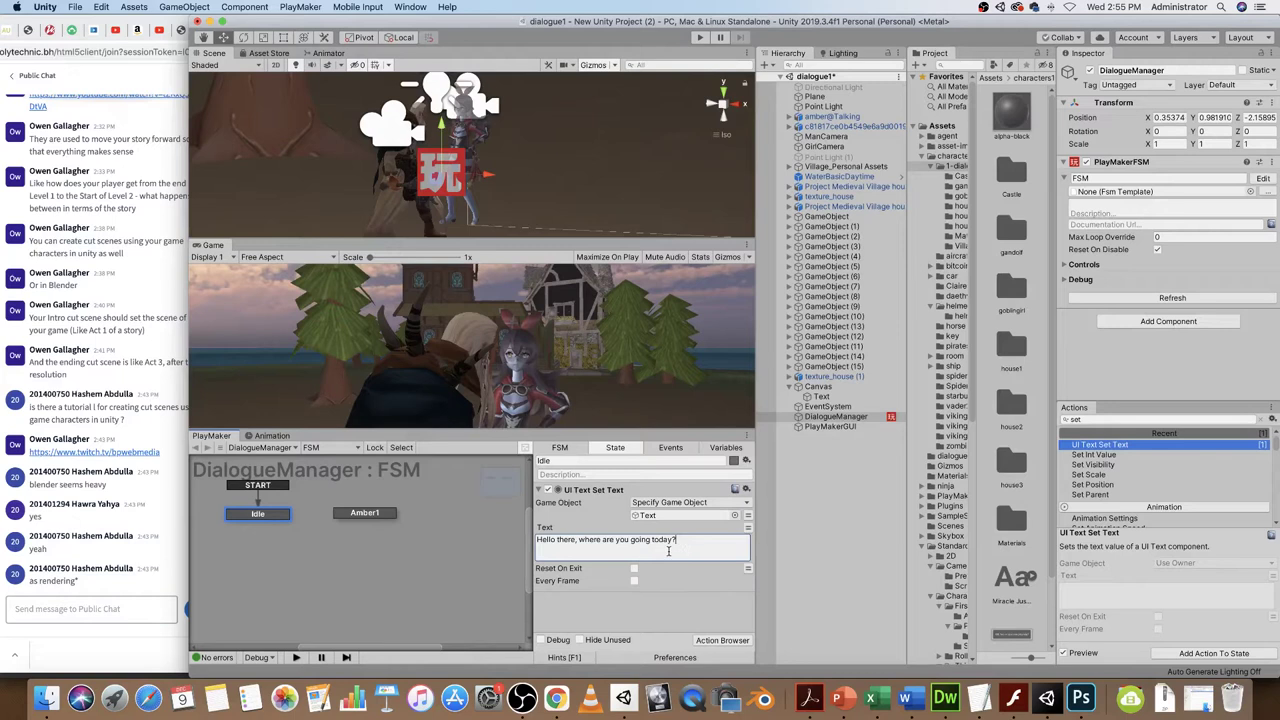
left_click(675, 609)
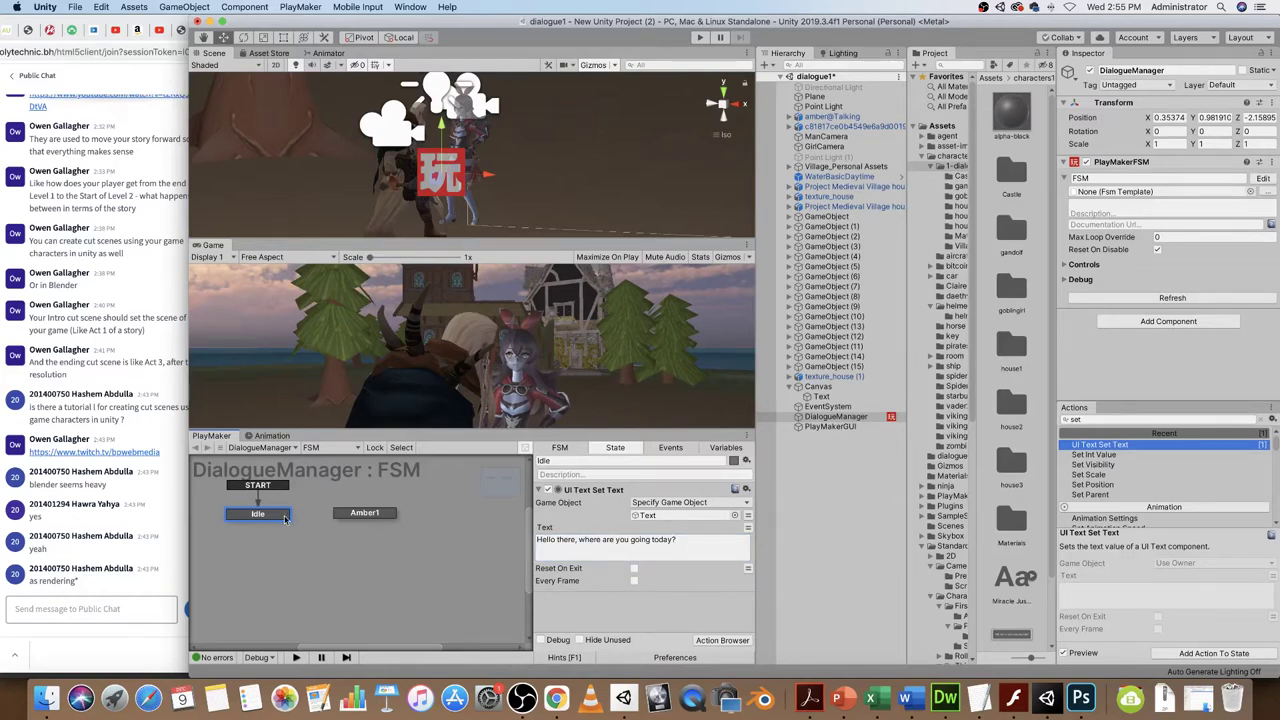
- Play-test the opening line in an enlarged Game view, and play it again with Maximize On Play enabled
left_click(701, 38)
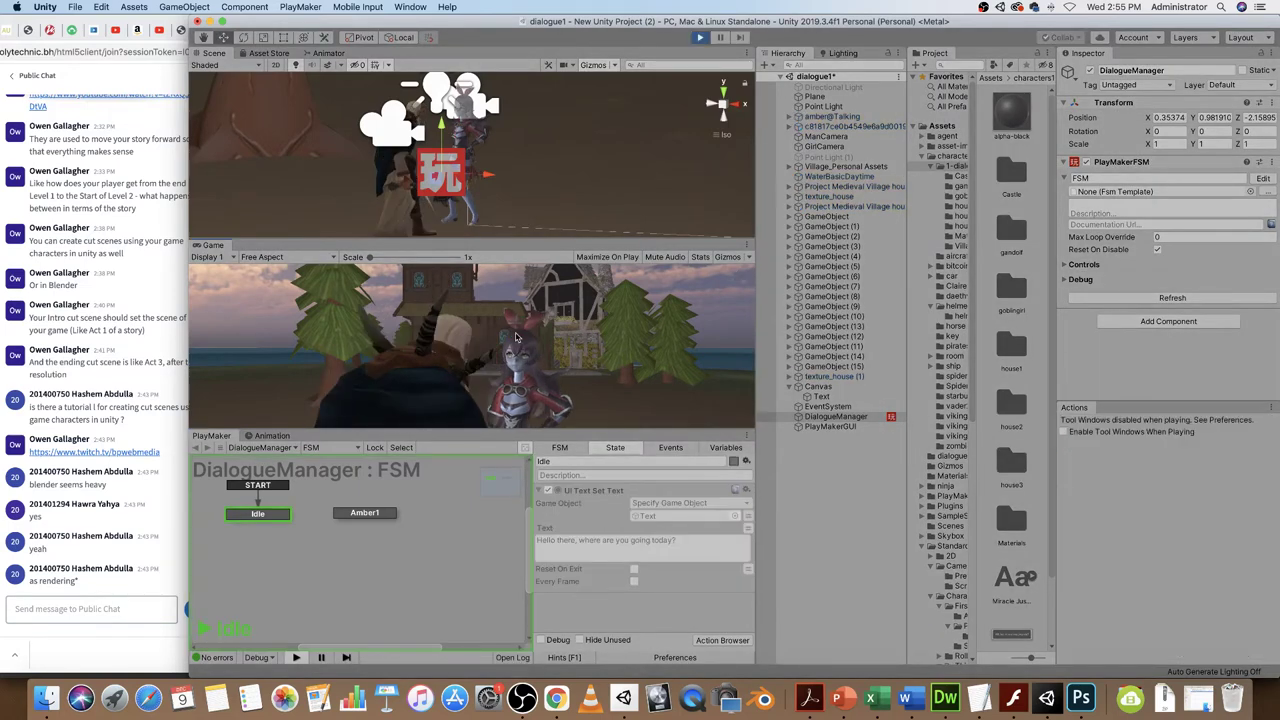
left_click_drag(502, 238, 502, 178)
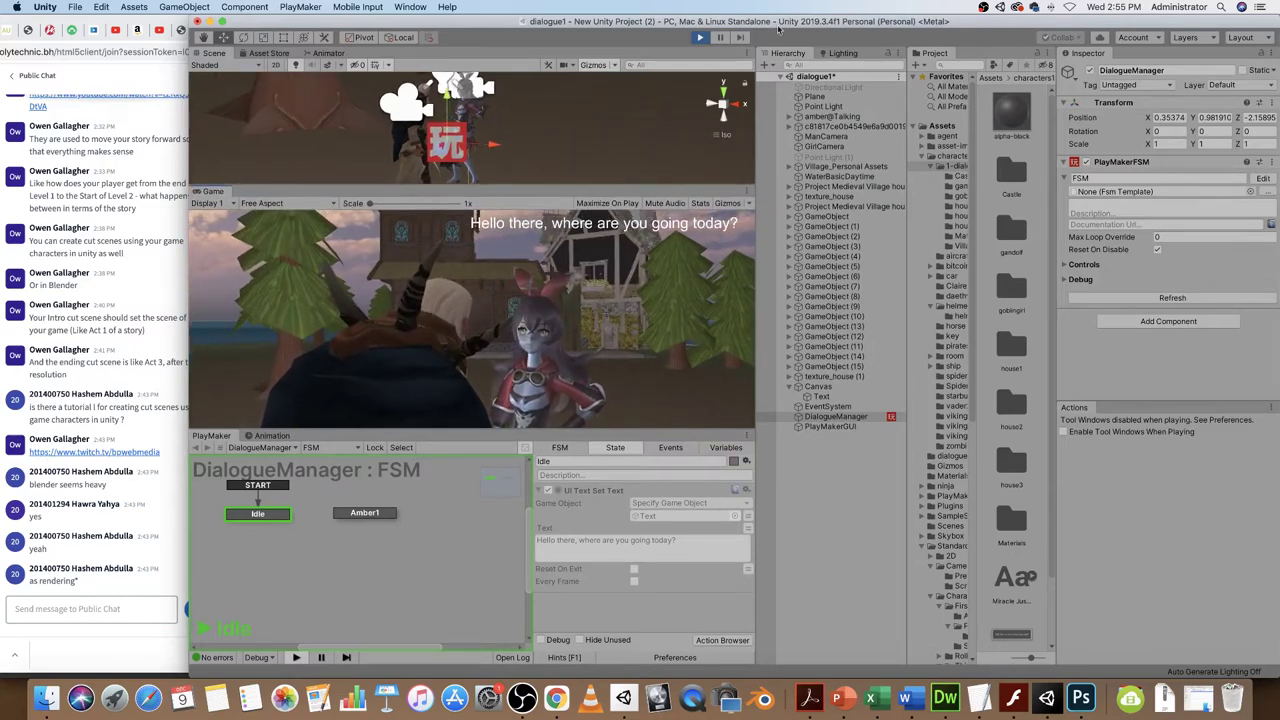
left_click(699, 37)
left_click(699, 37)
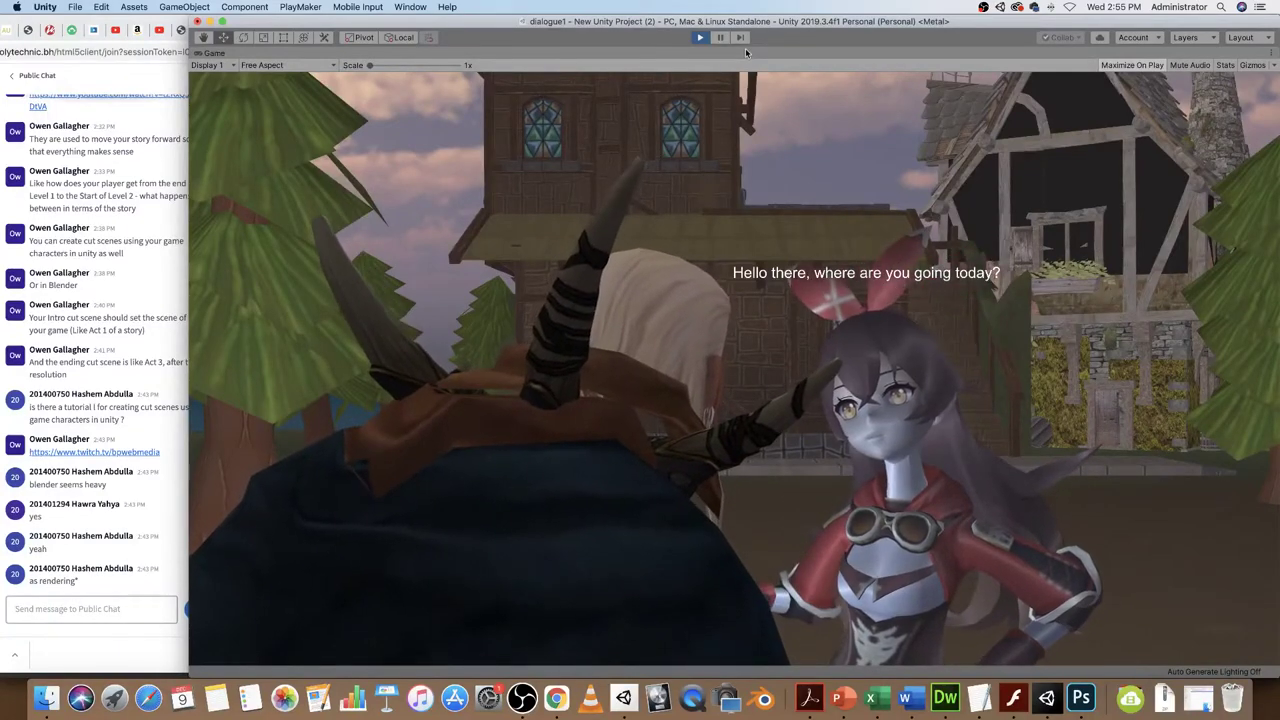
- Stop the play test, select the Canvas's Text object and rearrange the layout with a larger Scene view above the Game view
left_click(702, 38)
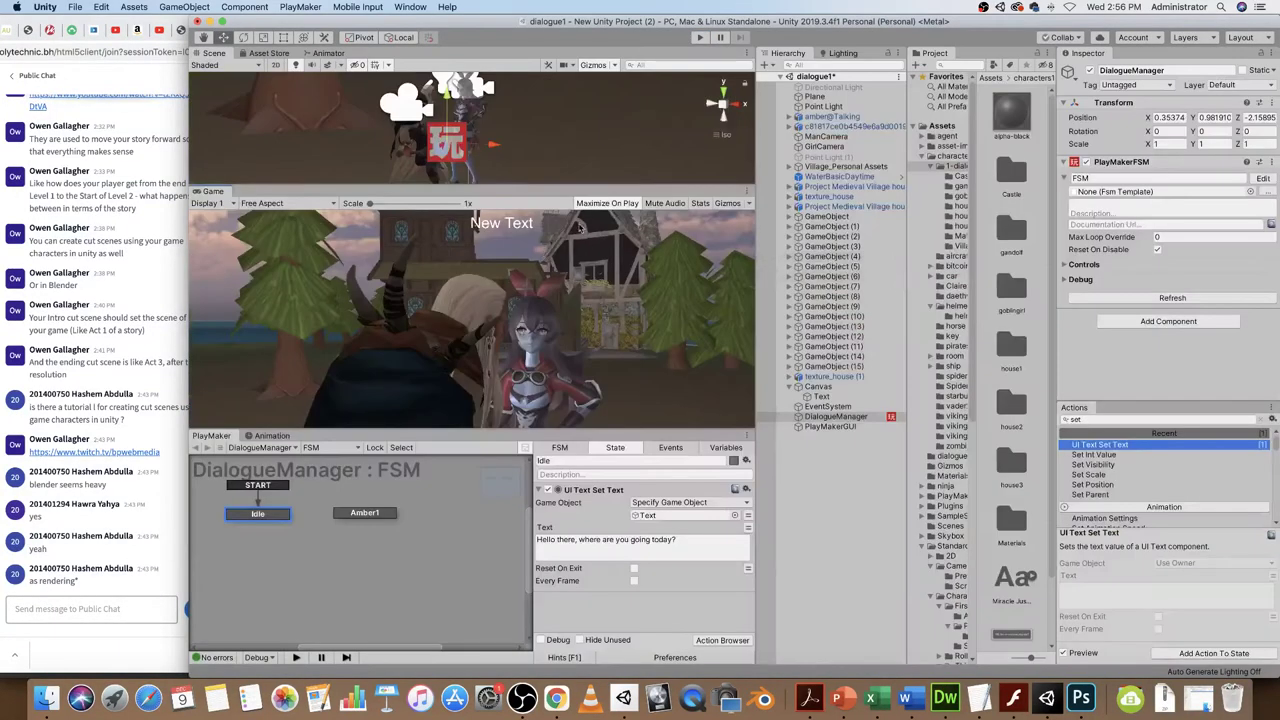
left_click(821, 397)
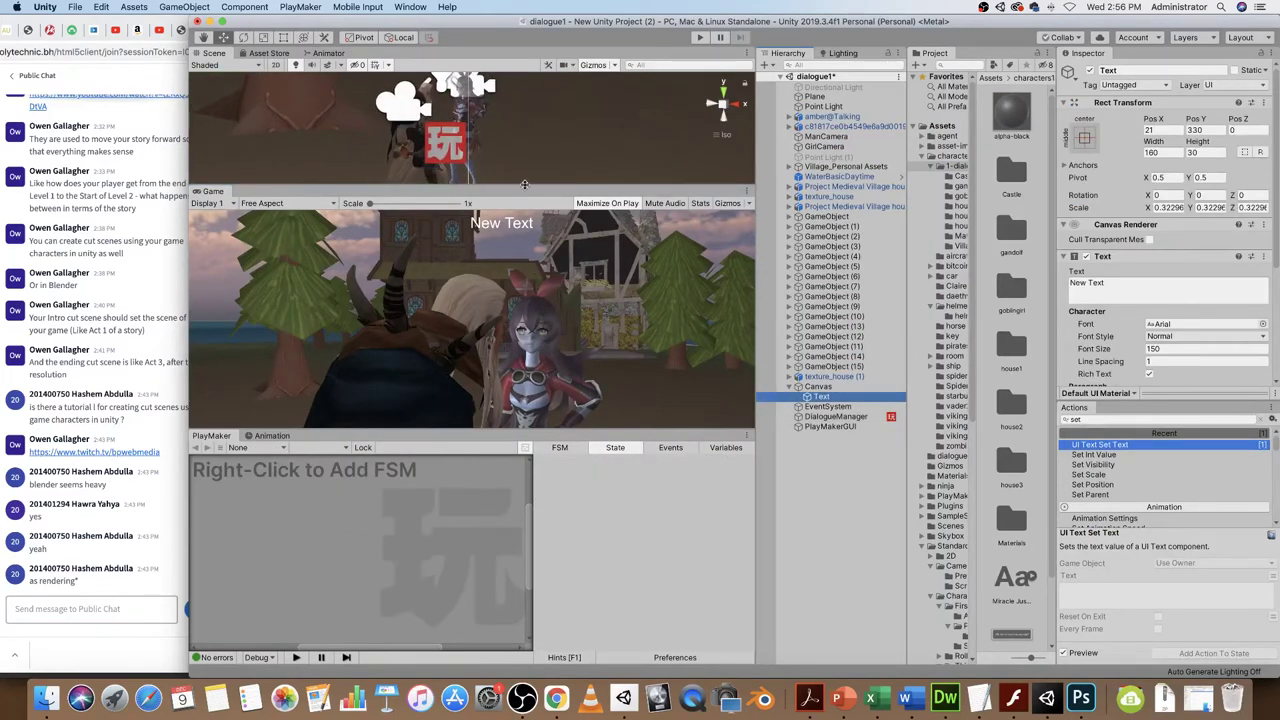
left_click_drag(524, 184, 511, 204)
left_click_drag(200, 208, 663, 543)
left_click_drag(712, 322, 733, 346)
left_click_drag(700, 183, 799, 140)
left_click_drag(606, 222, 563, 226)
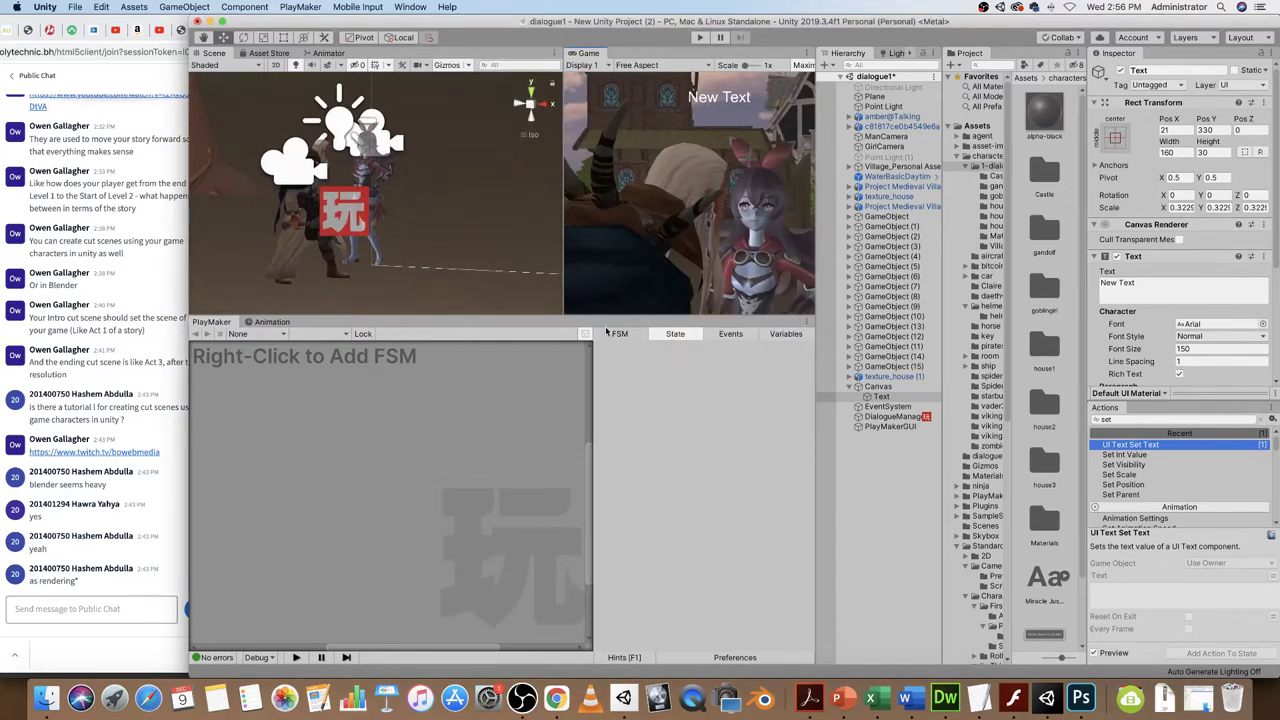
left_click_drag(606, 319, 606, 530)
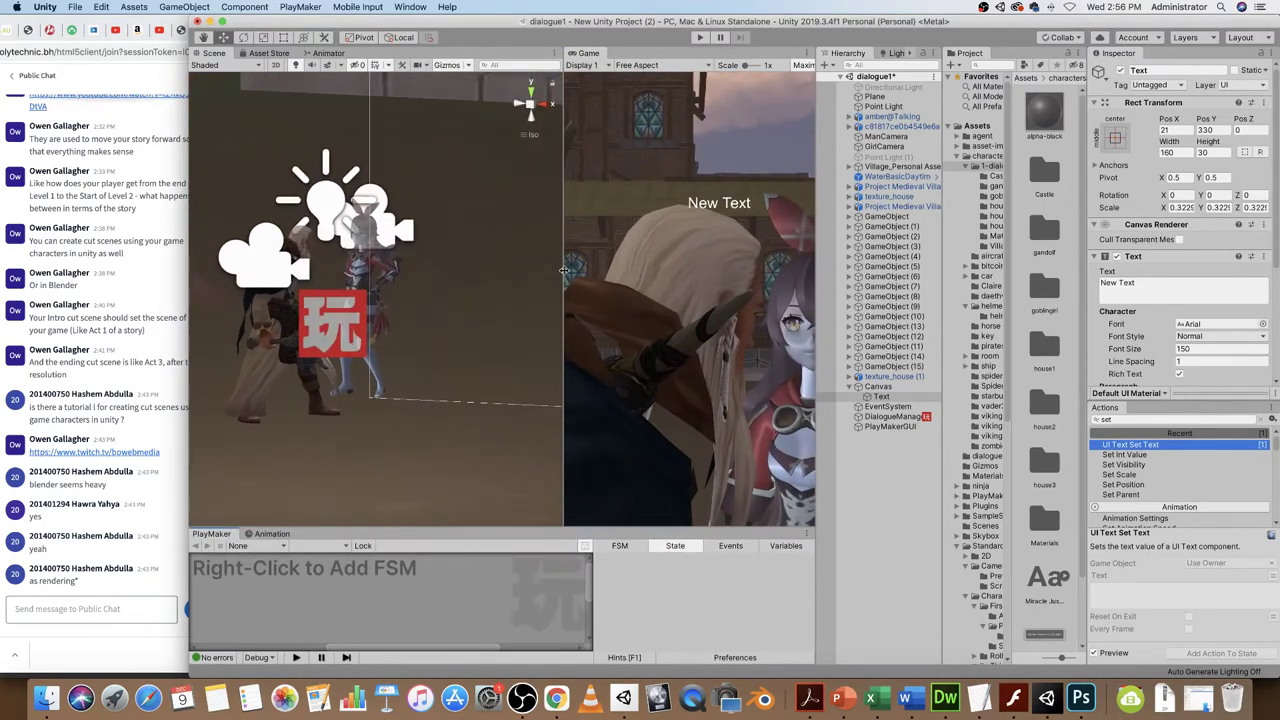
left_click_drag(588, 53, 410, 468)
mouse_move(551, 368)
left_mouse_down()
mouse_move(553, 300)
mouse_move(554, 366)
left_mouse_up()
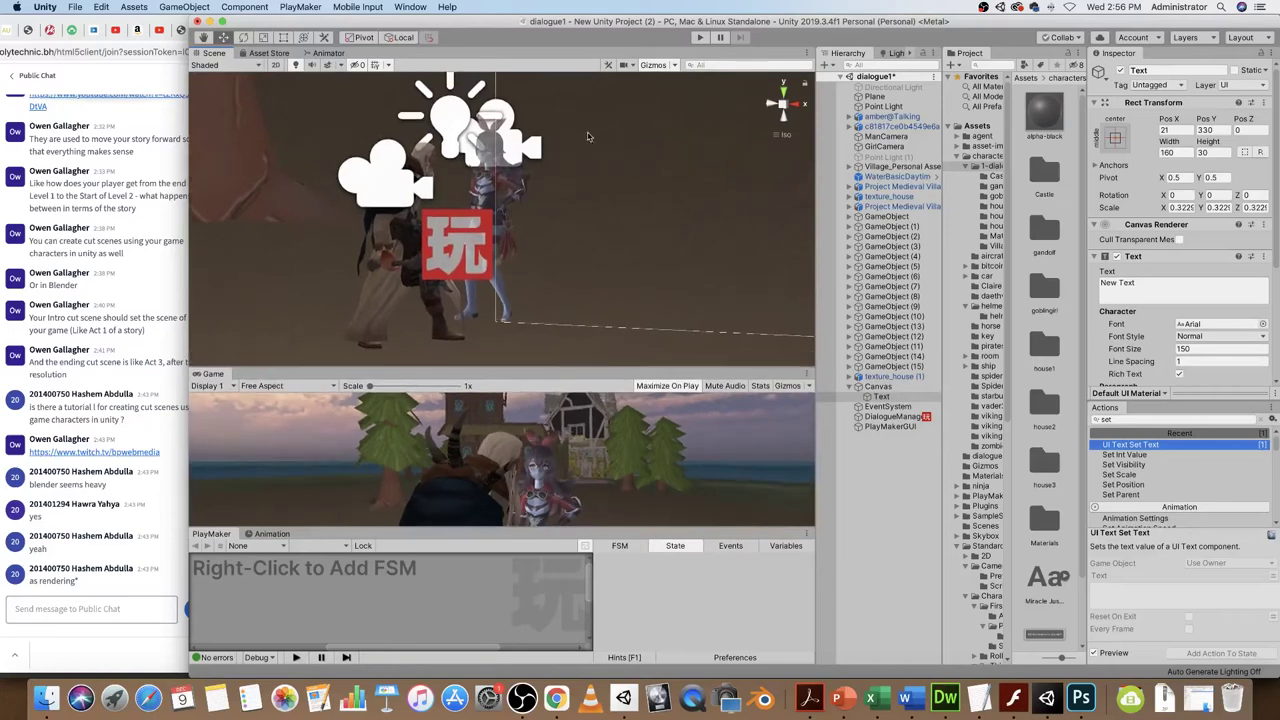
- Move the Text object up to about Pos Y 463 in the scene and play-test its placement
scroll(601, 201, "down", 6)
key("f")
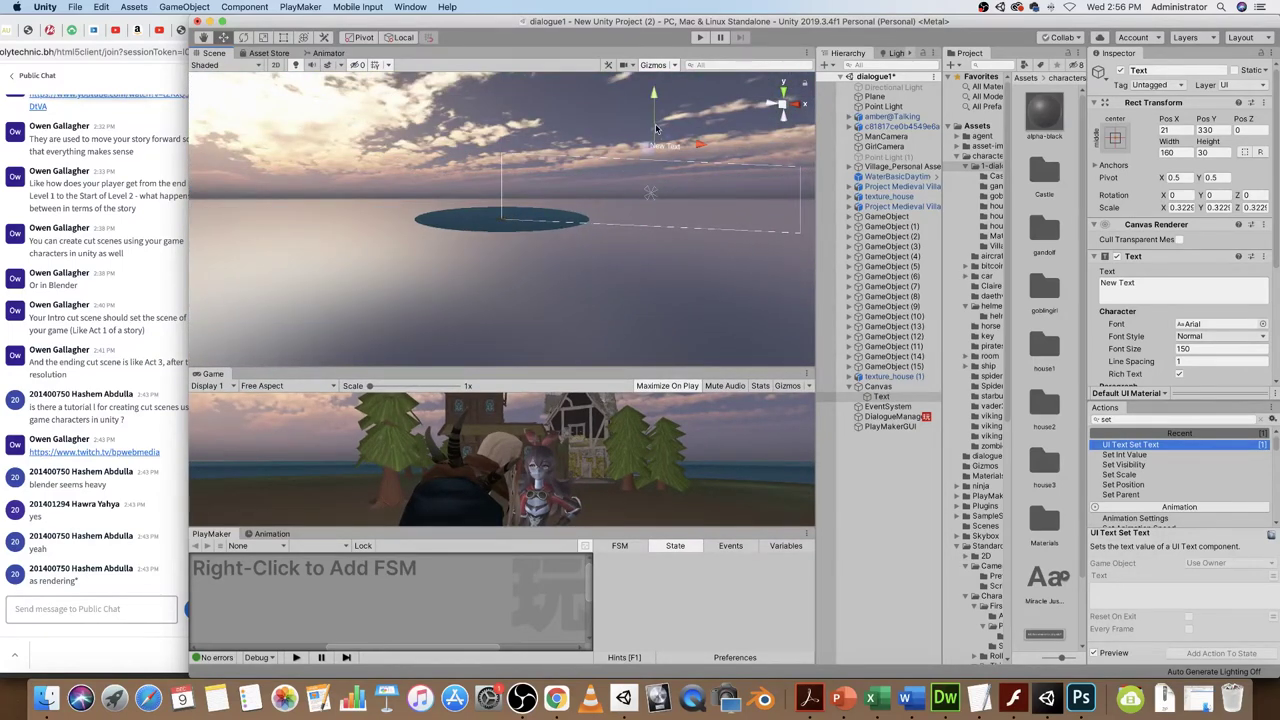
left_click_drag(657, 130, 657, 110)
key("super+p")
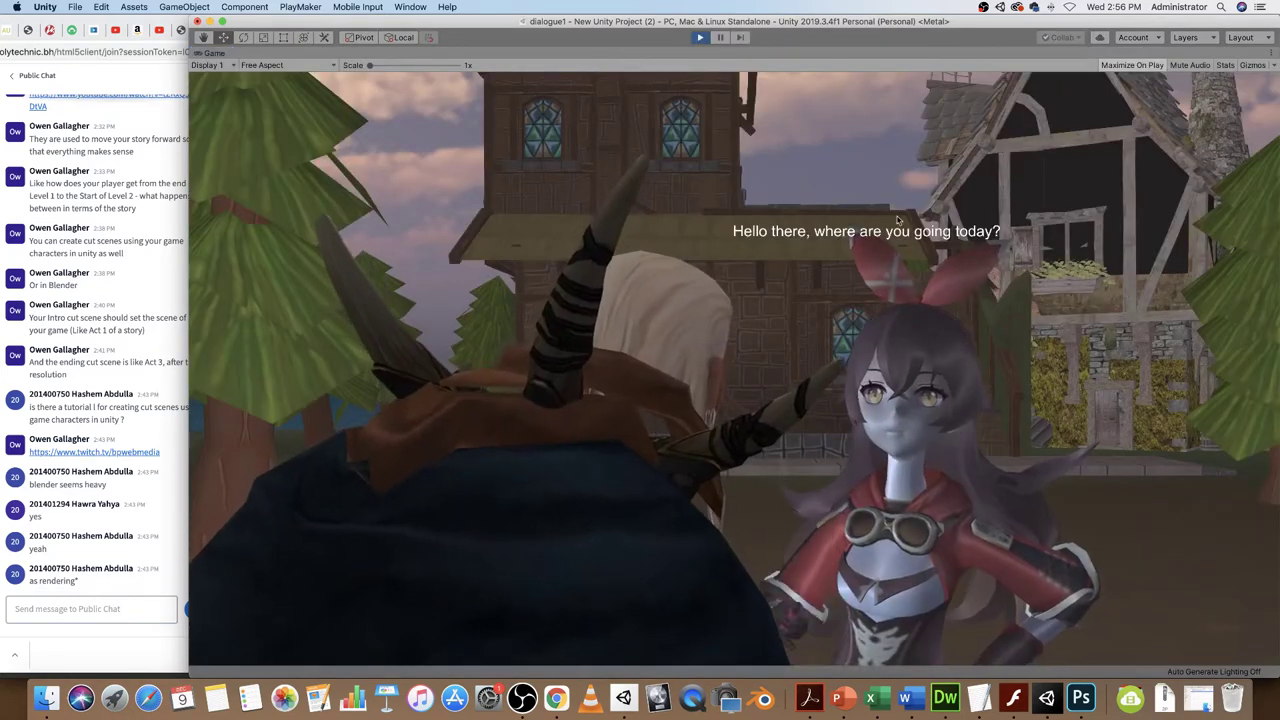
left_click(702, 38)
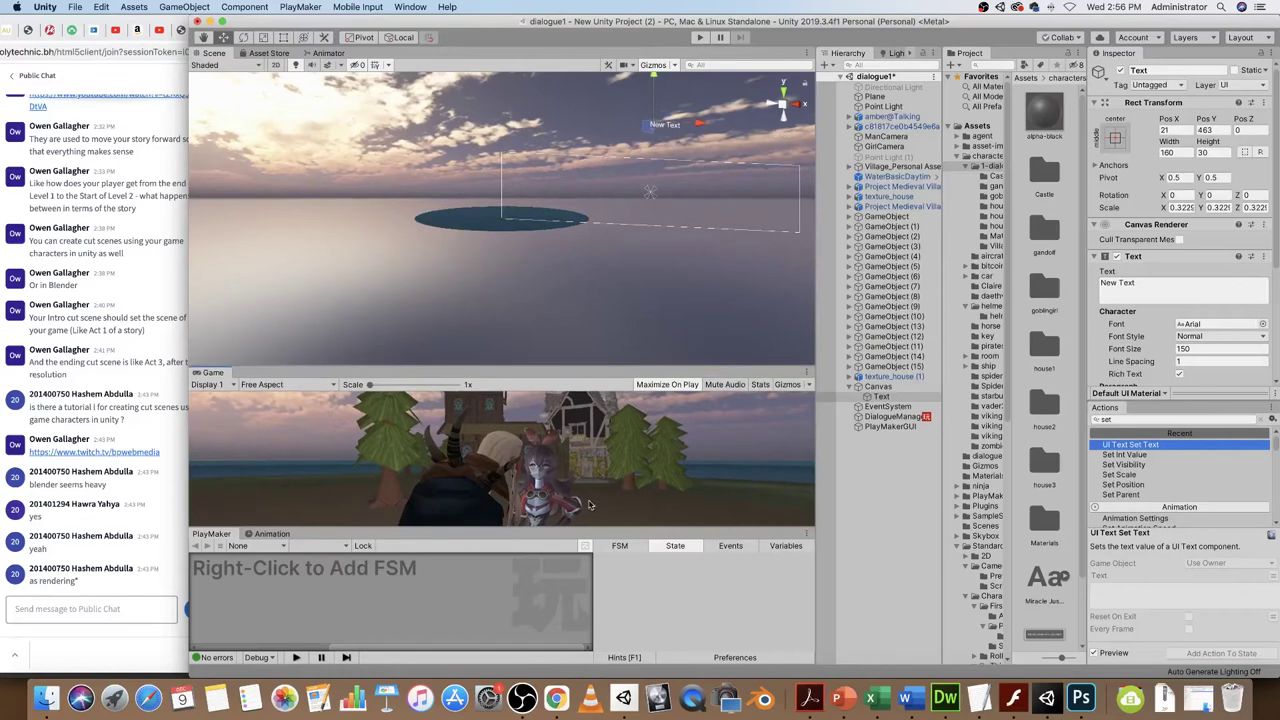
- Select the DialogueManager and line up the Idle and Amber1 states side by side in its FSM graph
left_click(901, 416)
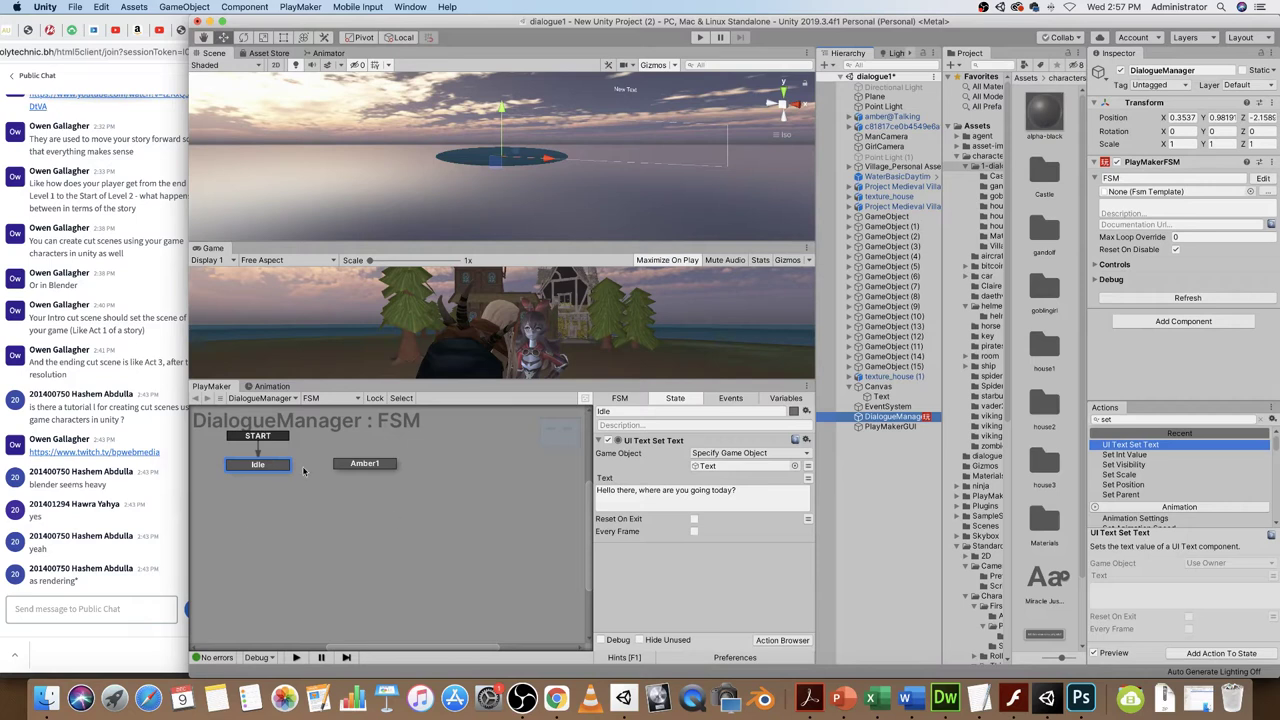
left_click_drag(282, 470, 289, 474)
left_click(346, 470)
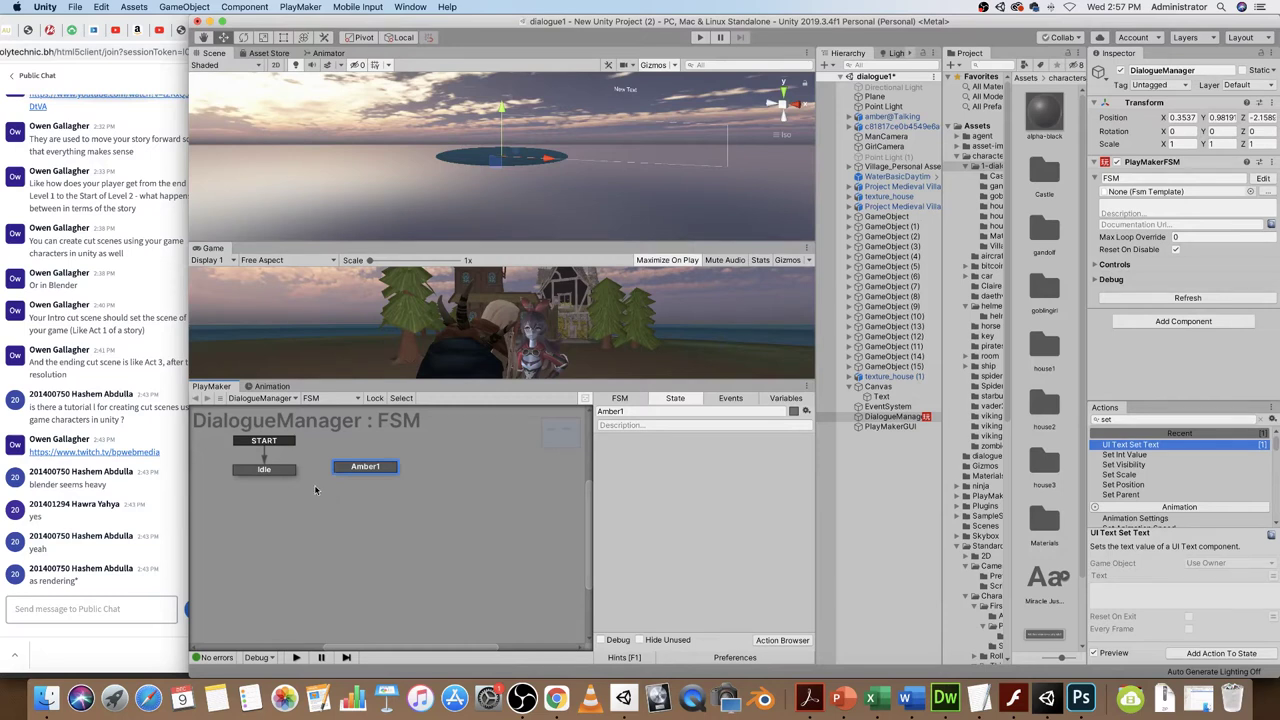
left_click_drag(374, 469, 376, 472)
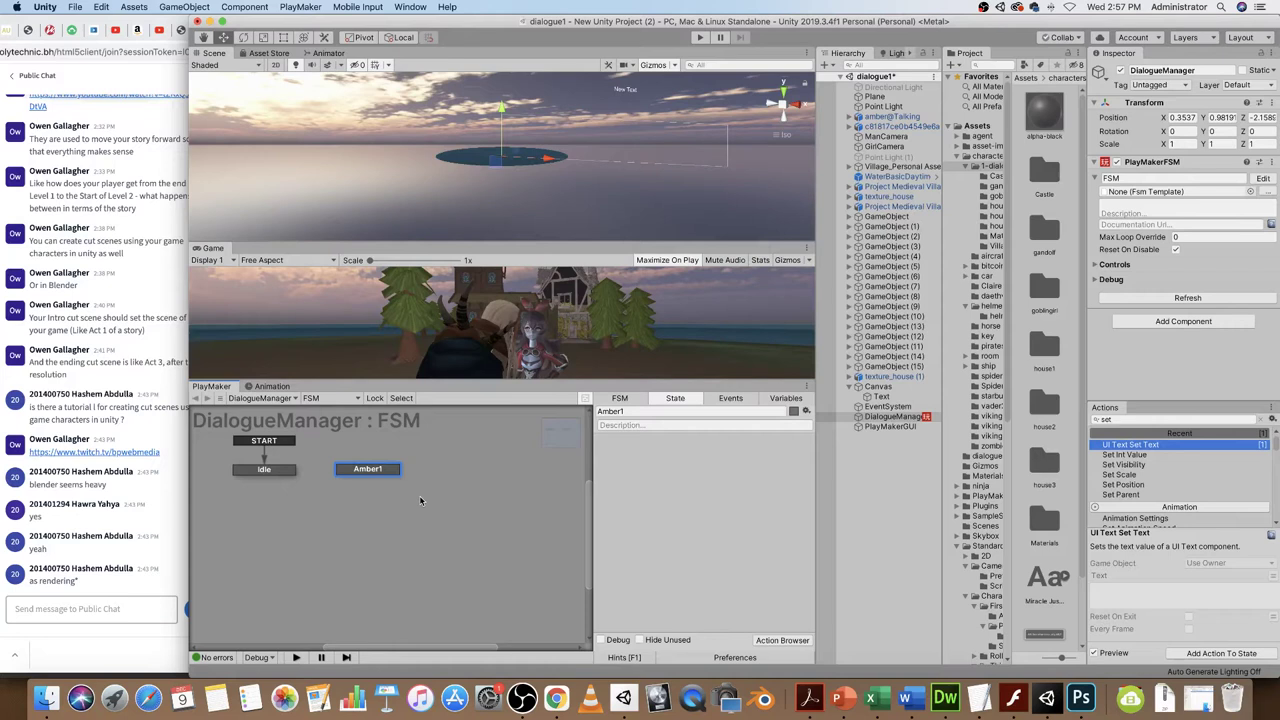
left_click_drag(377, 478, 379, 478)
- Add a Wait action to the Idle state and set its time to 3
left_click(252, 472)
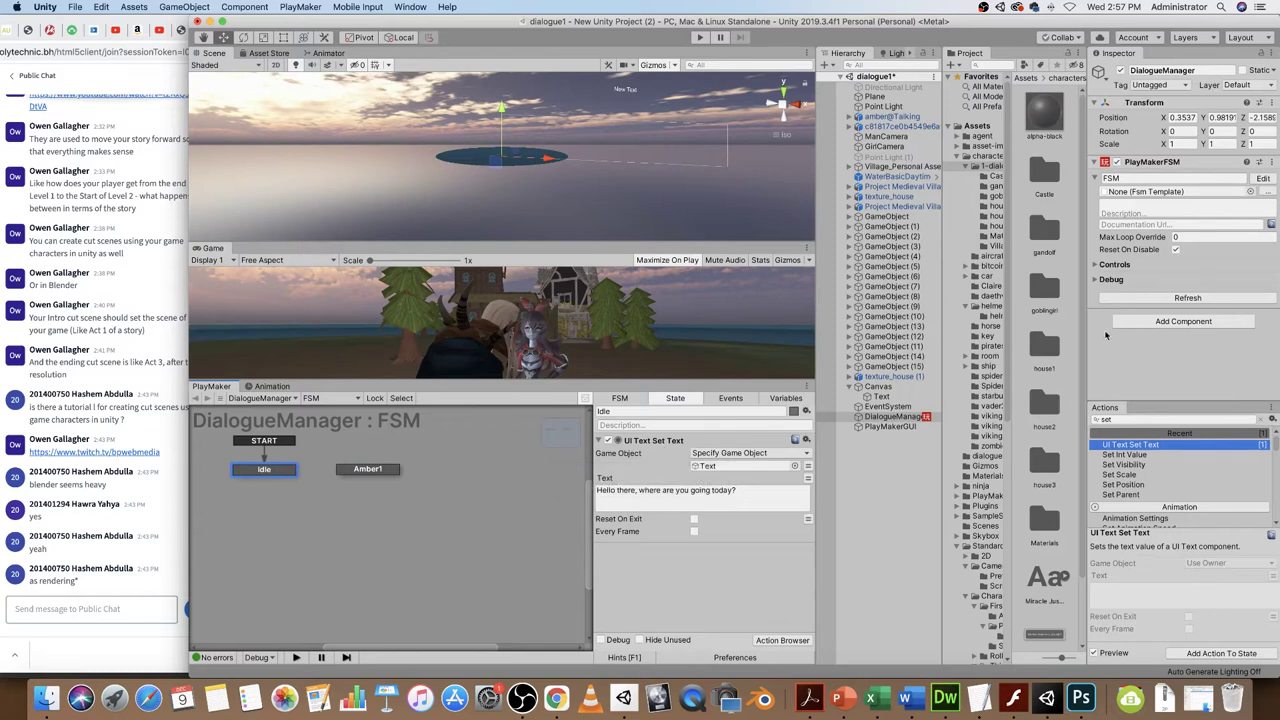
left_click(1122, 420)
type("wait")
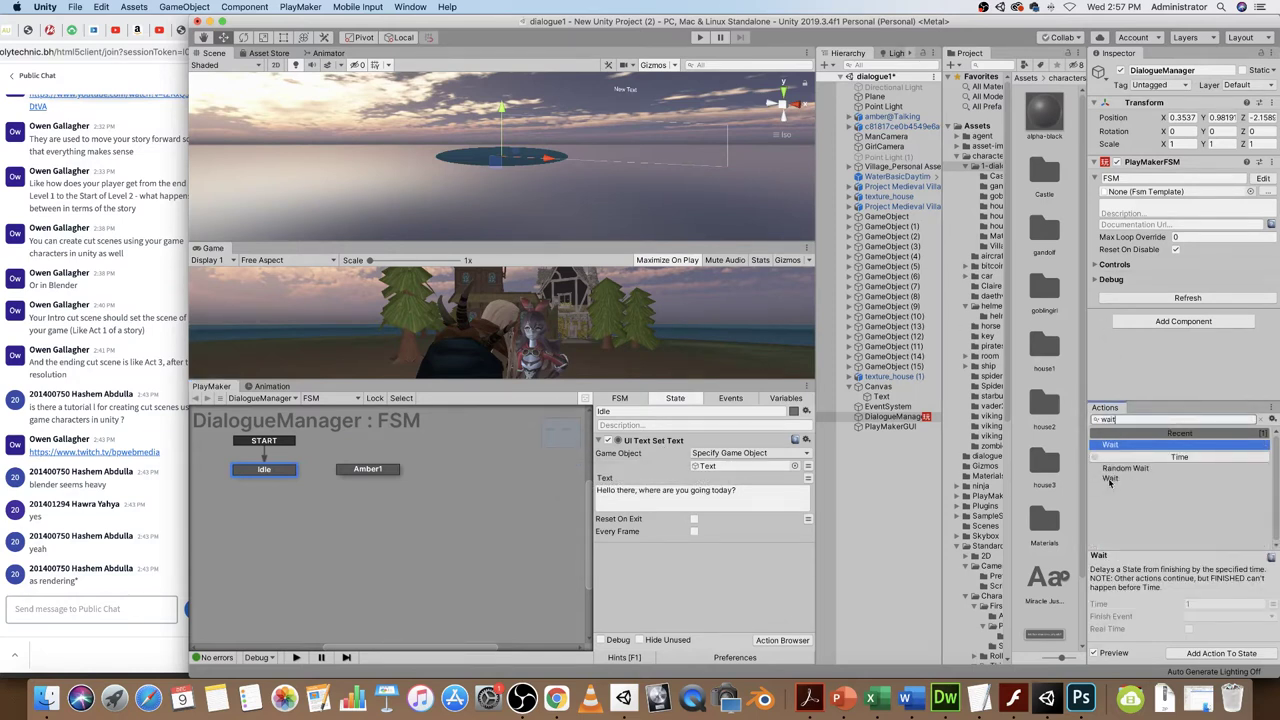
double_click(1110, 479)
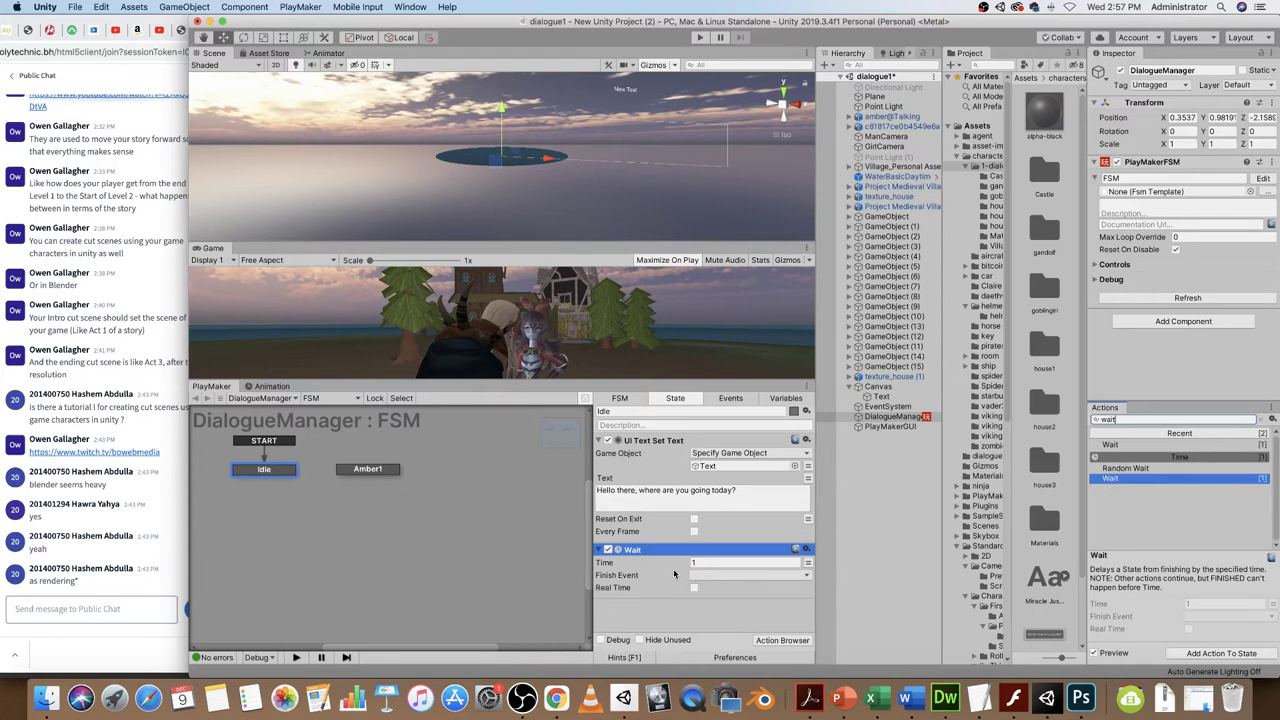
left_click(710, 562)
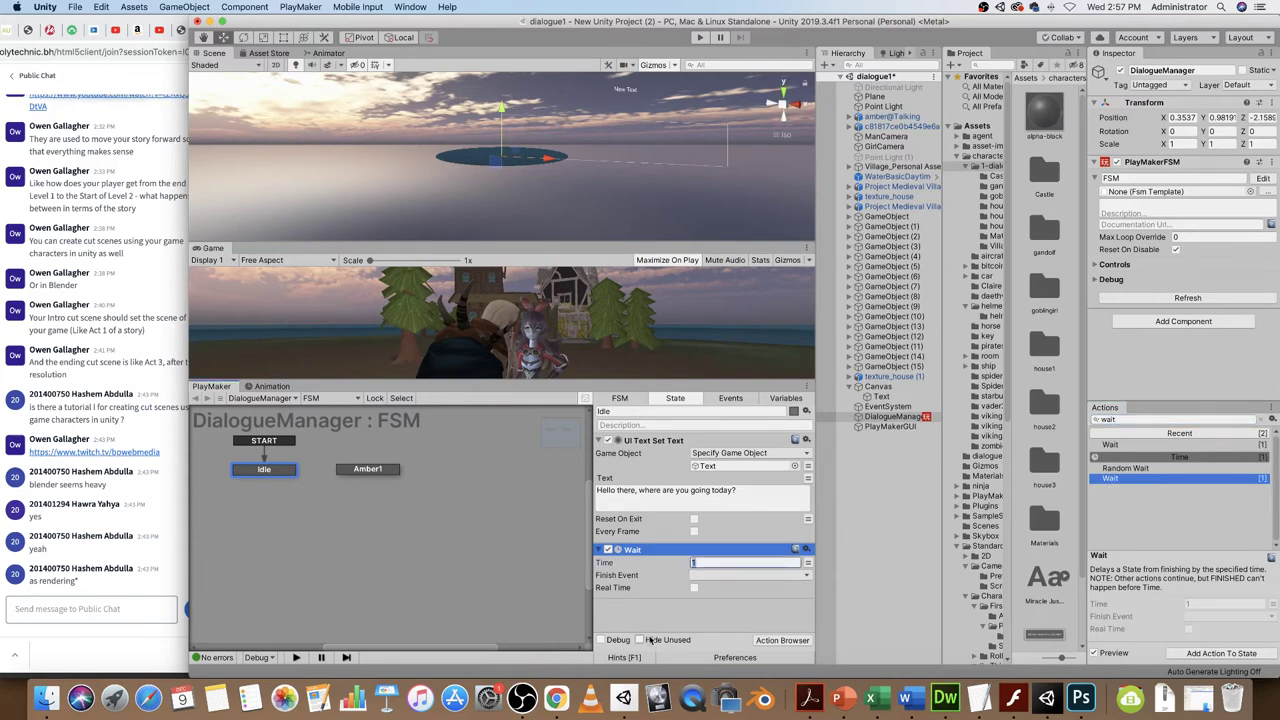
type("3")
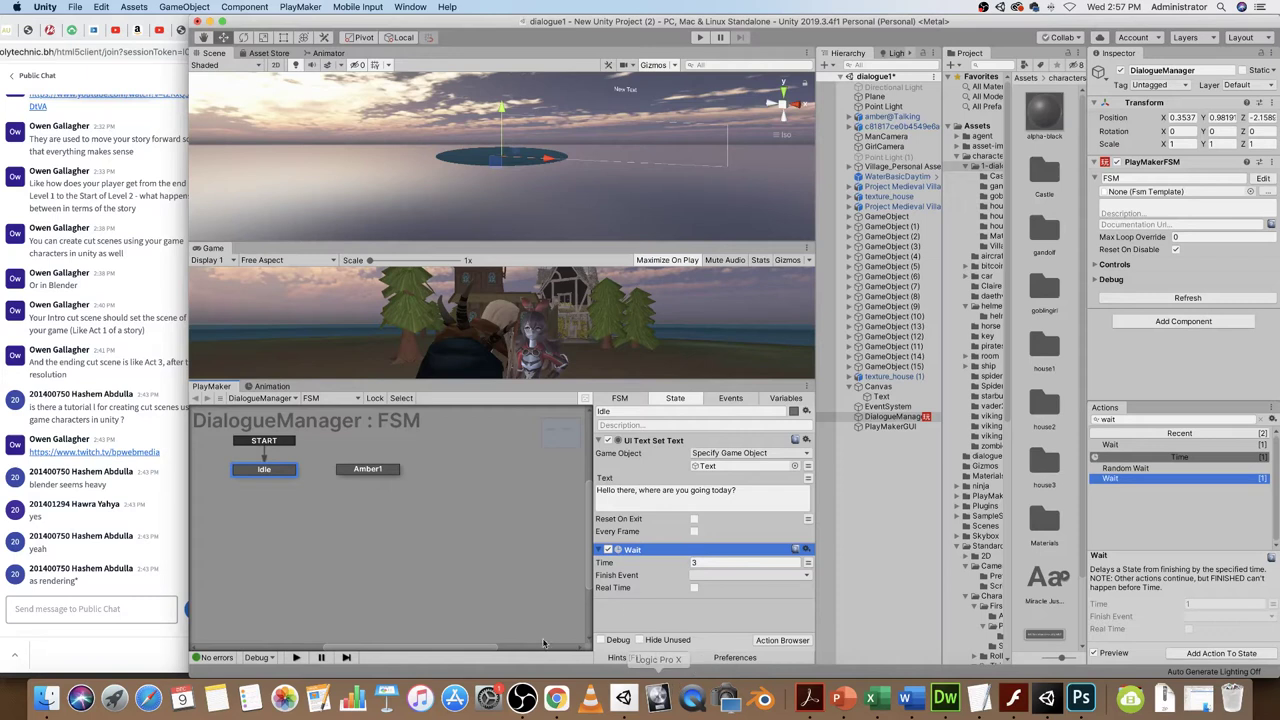
- Add a FINISHED transition from Idle to Amber1 and use FINISHED as the Wait action's finish event
left_click(727, 576)
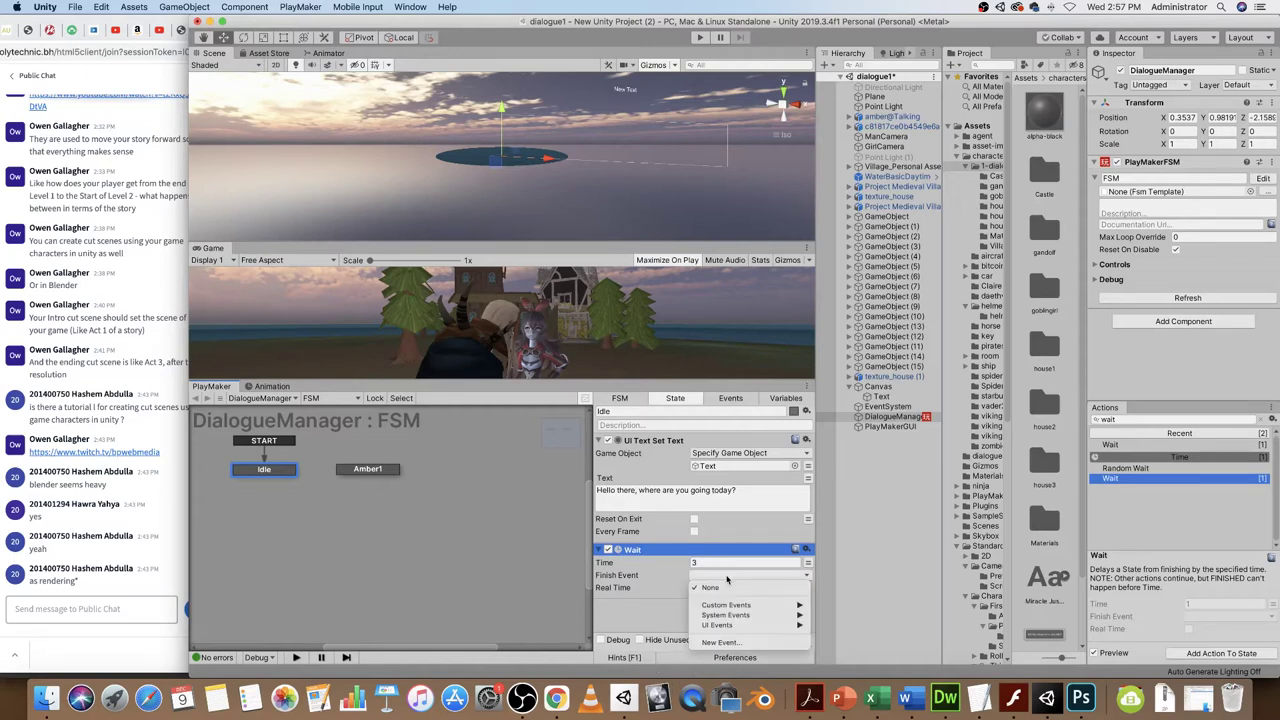
left_click(615, 612)
left_click(386, 469)
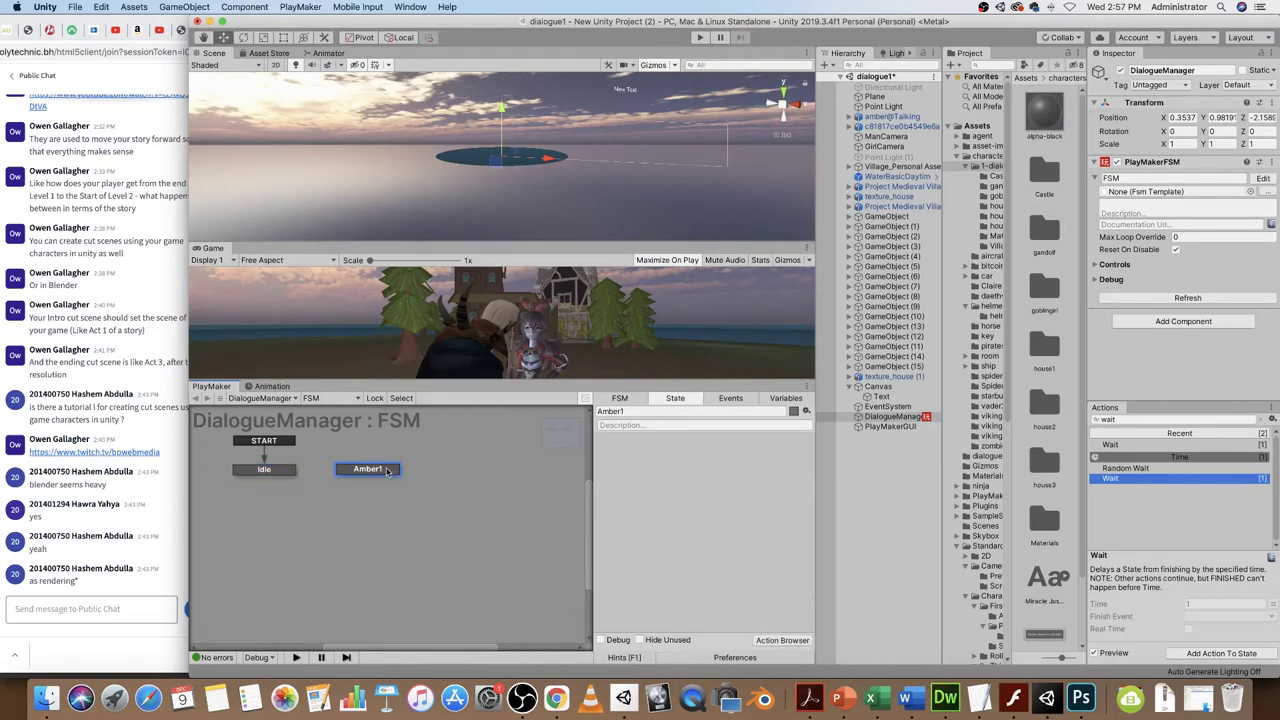
right_click(274, 472)
mouse_move(309, 479)
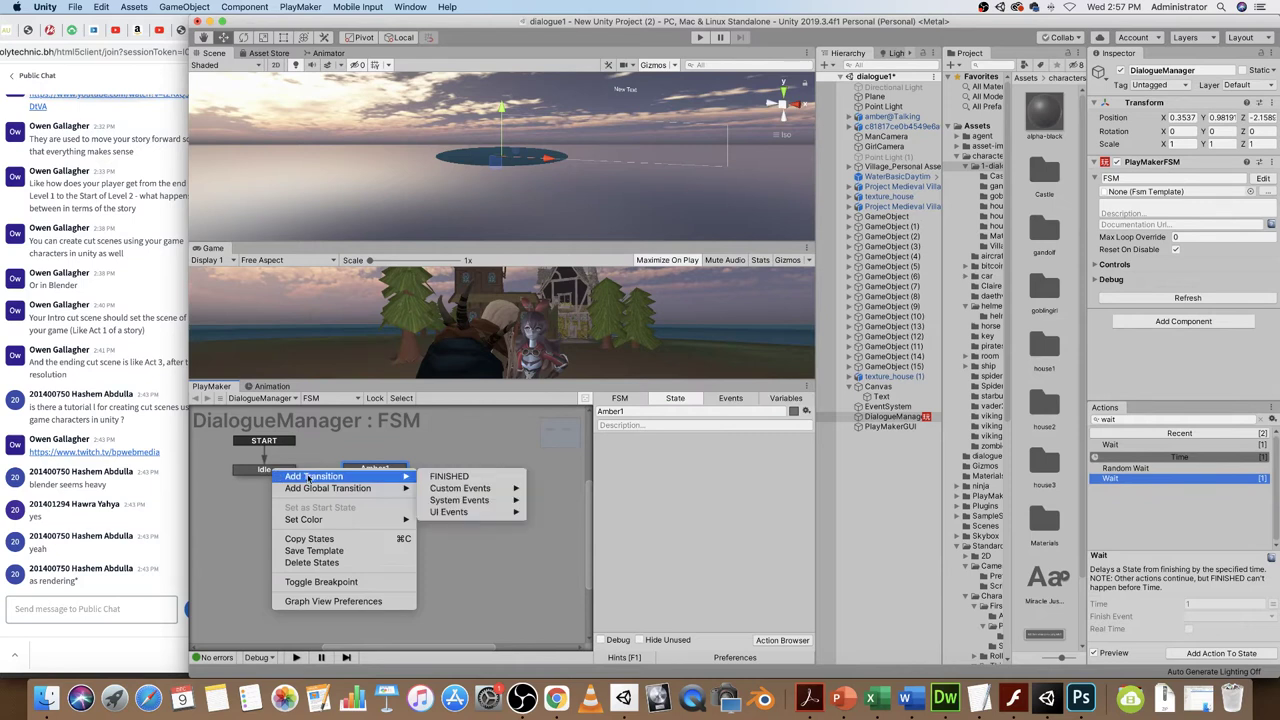
left_click(446, 478)
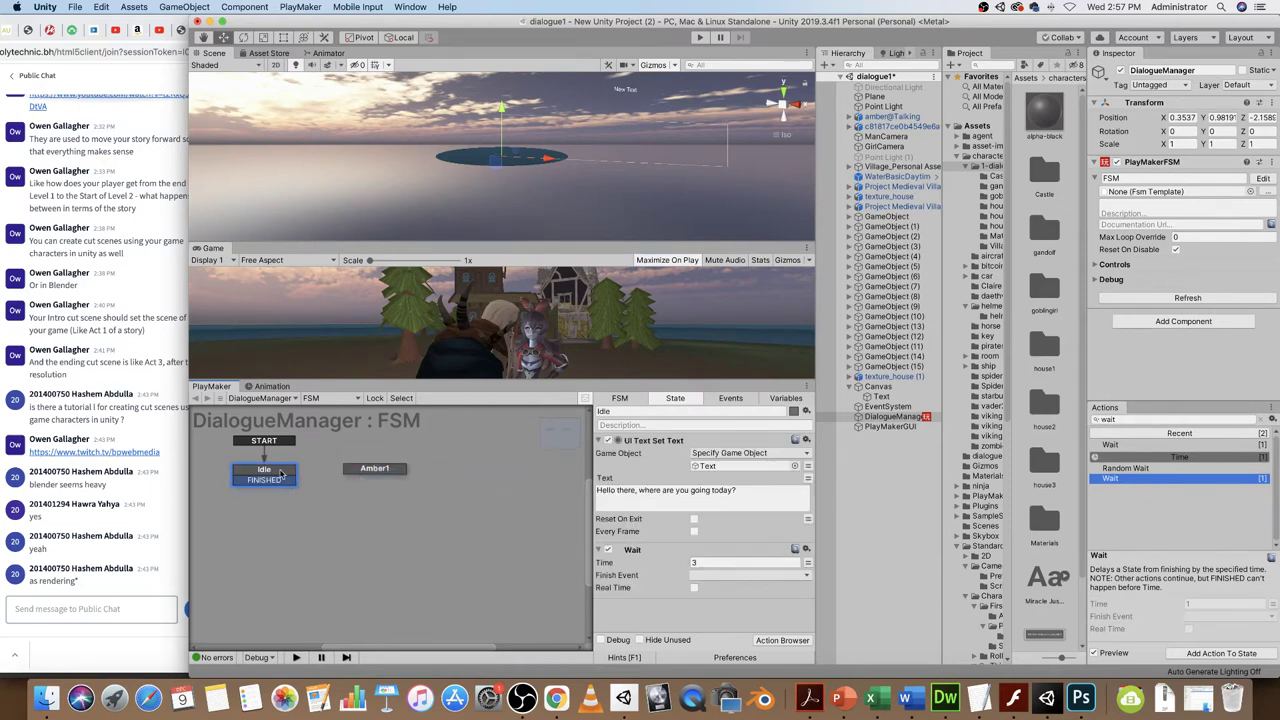
left_click(708, 576)
left_click(732, 598)
left_click_drag(292, 484, 410, 483)
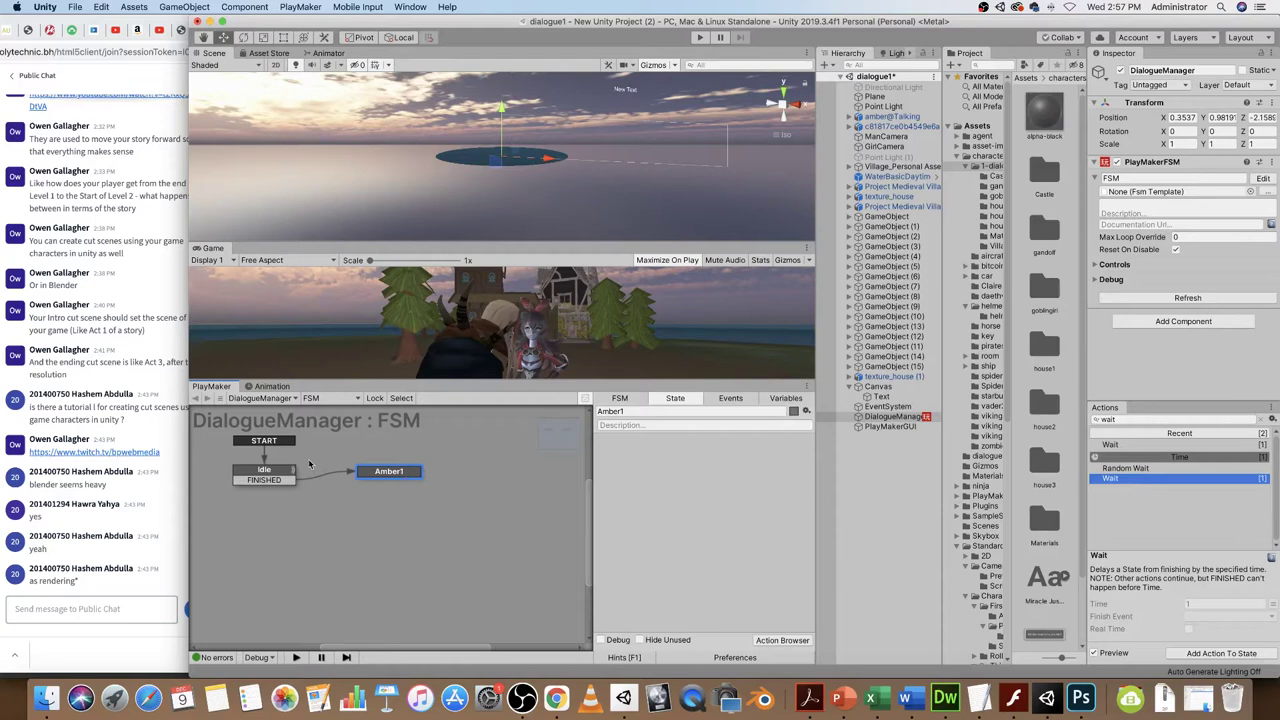
- Copy the UI Text Set Text action from the Idle state and paste it into the Amber1 state
left_click(264, 472)
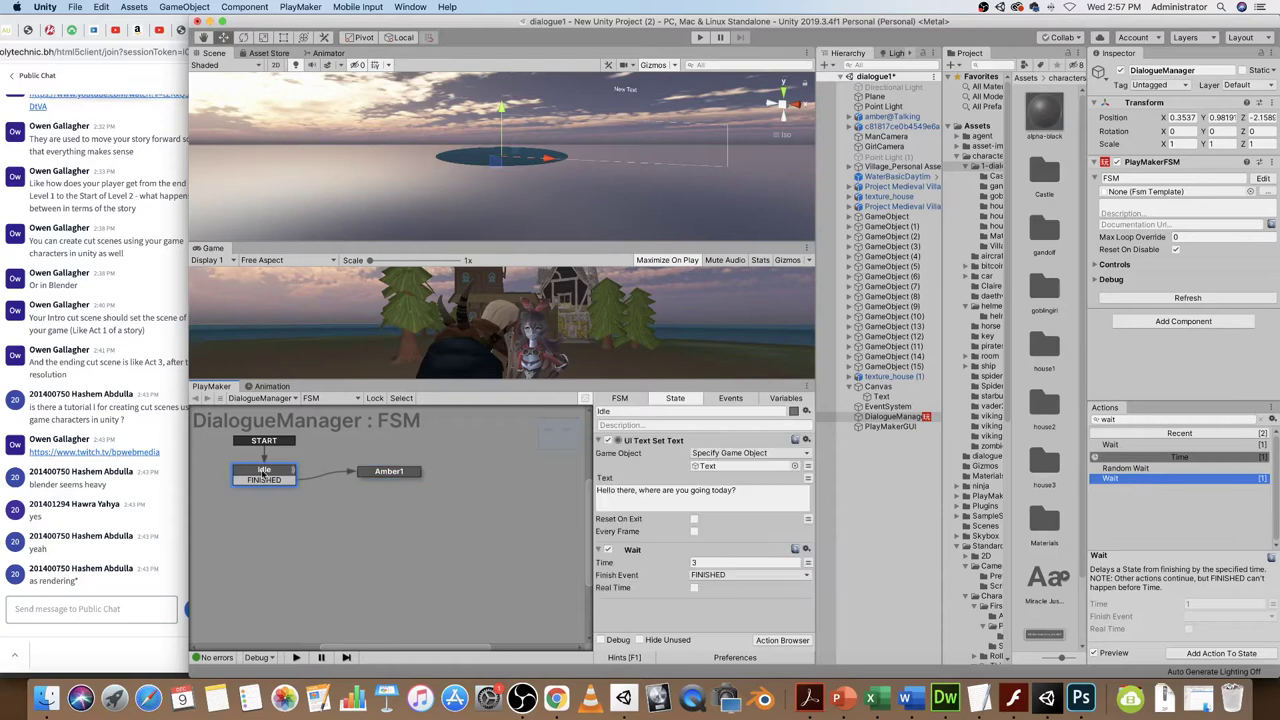
left_click(806, 440)
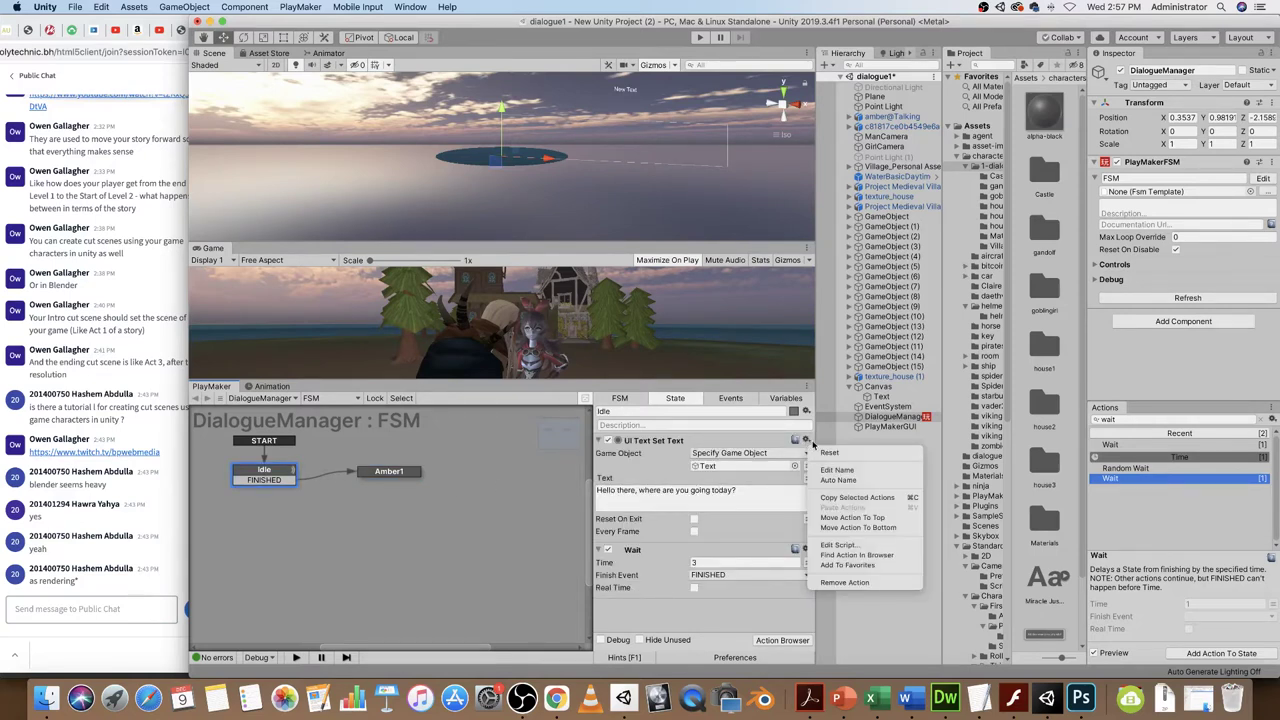
left_click(823, 498)
left_click(380, 472)
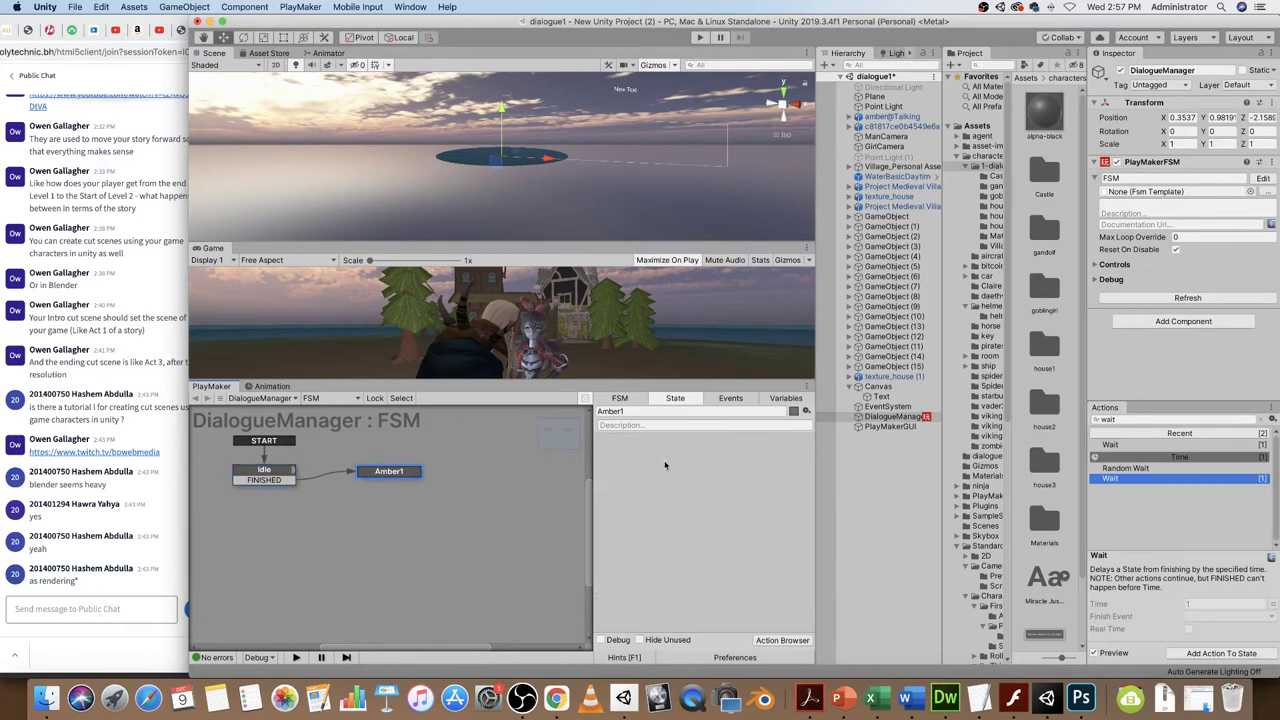
left_click(806, 412)
left_click(845, 507)
- Copy Amber's first three options from the Word script and paste them in Unity over the text of Amber1's UI Text Set Text action
left_click(905, 697)
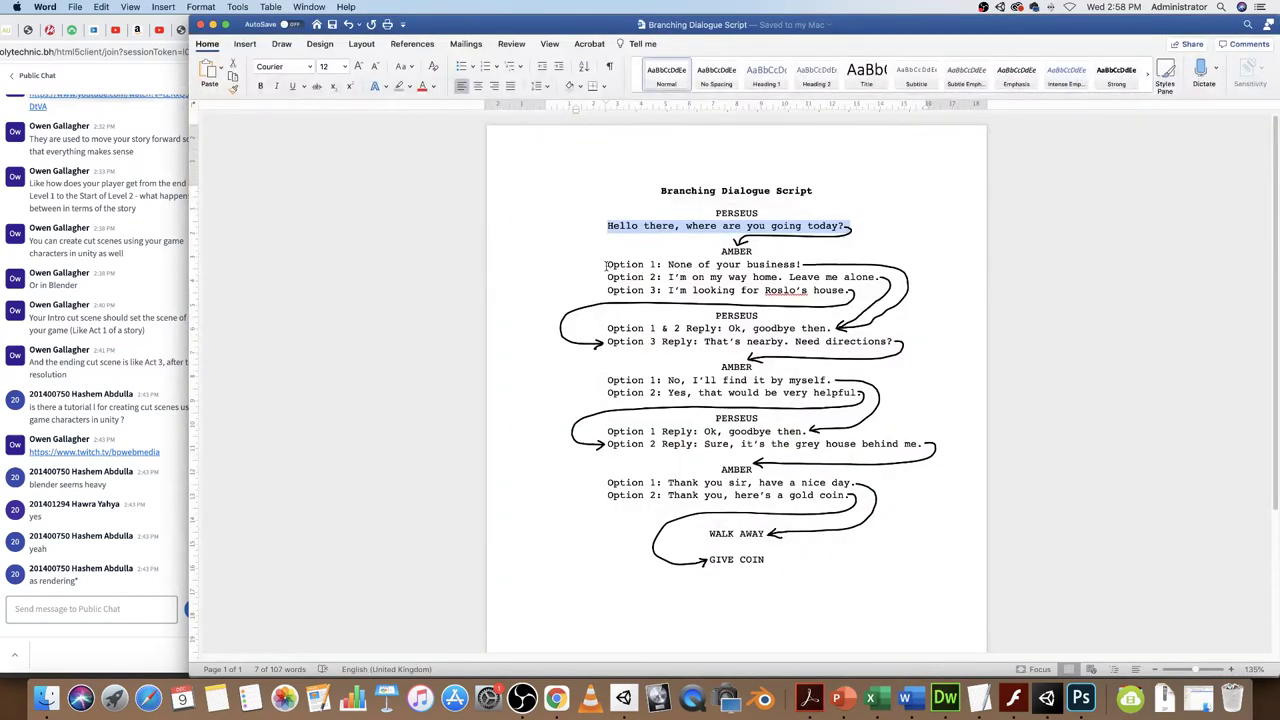
left_click_drag(605, 264, 853, 290)
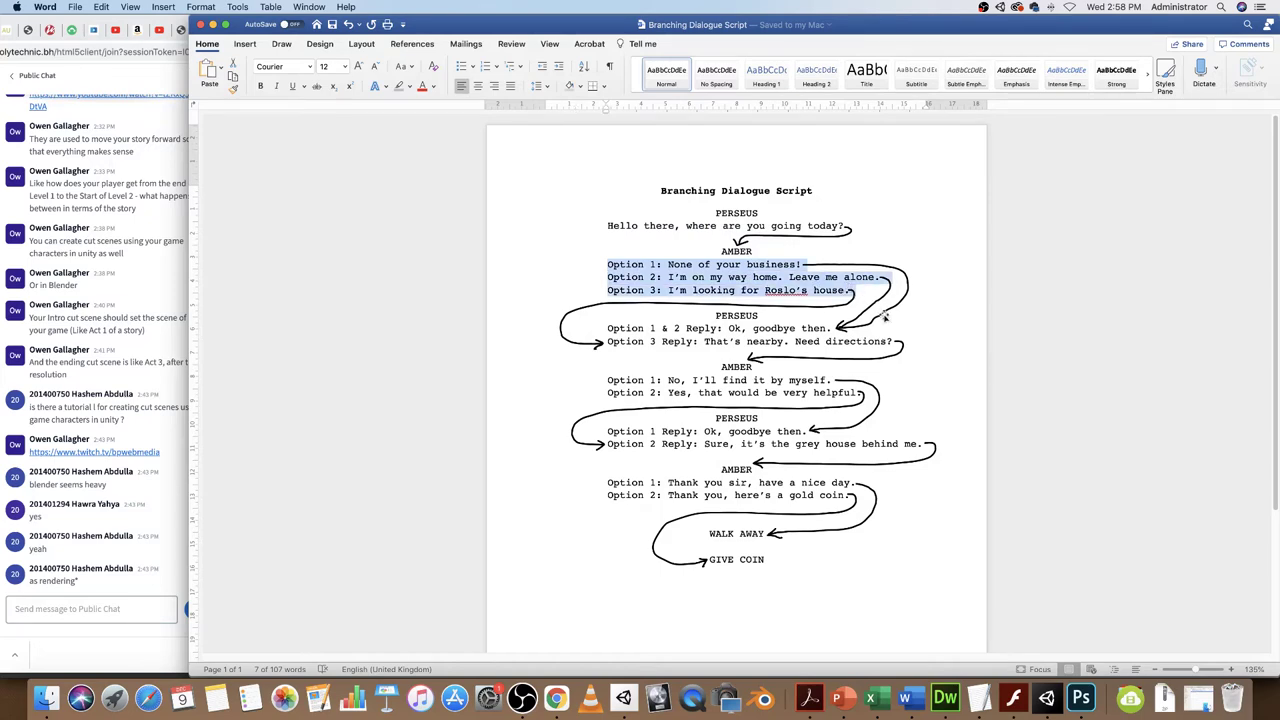
left_click(558, 699)
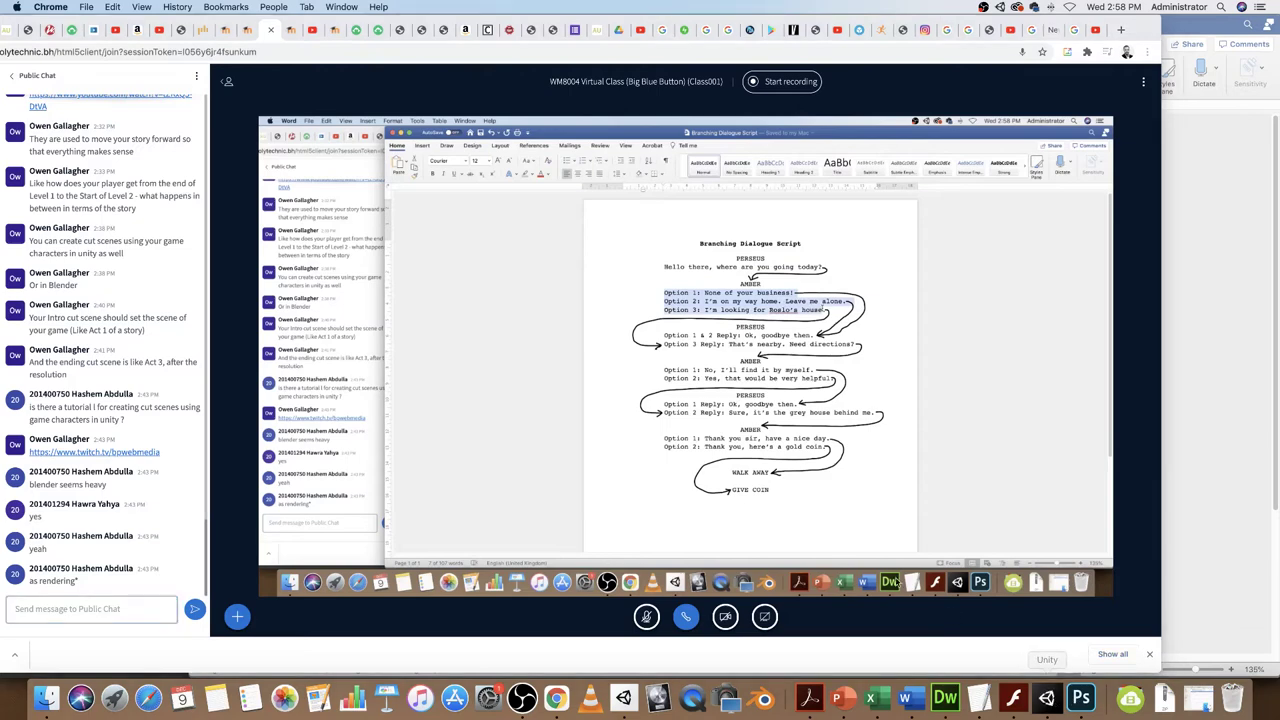
left_click(1046, 699)
left_click(688, 498)
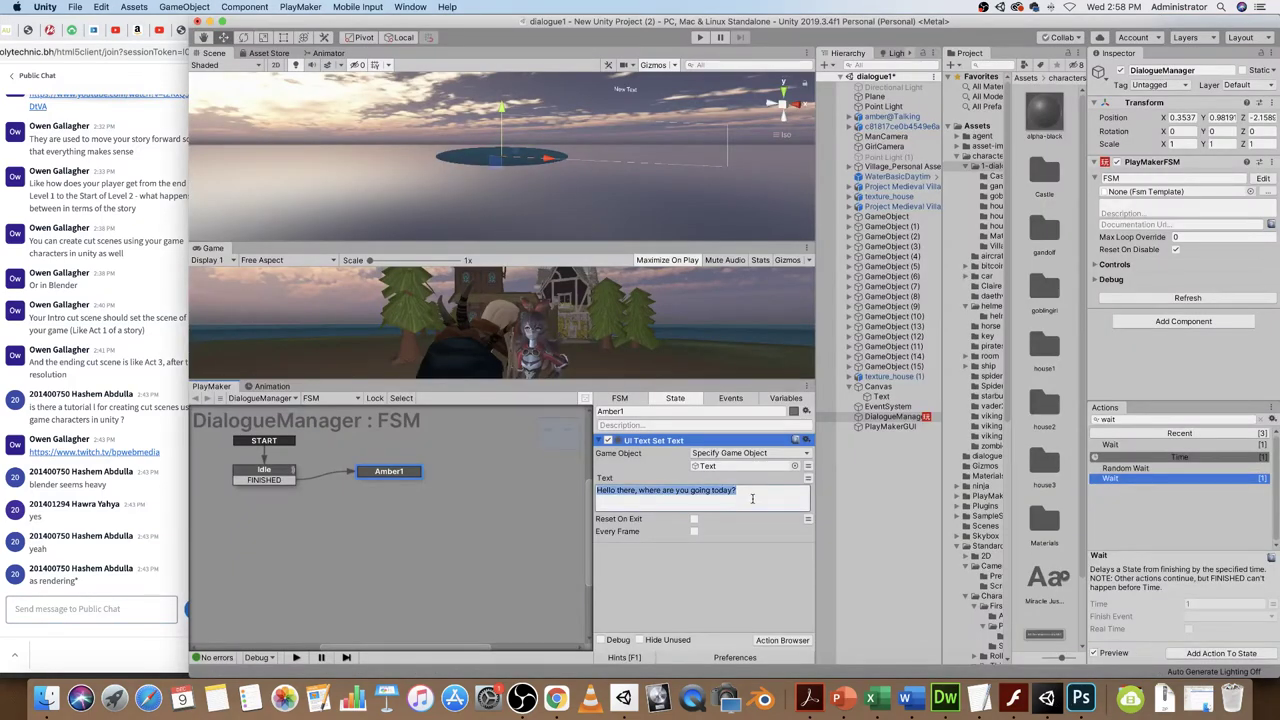
key("super+v")
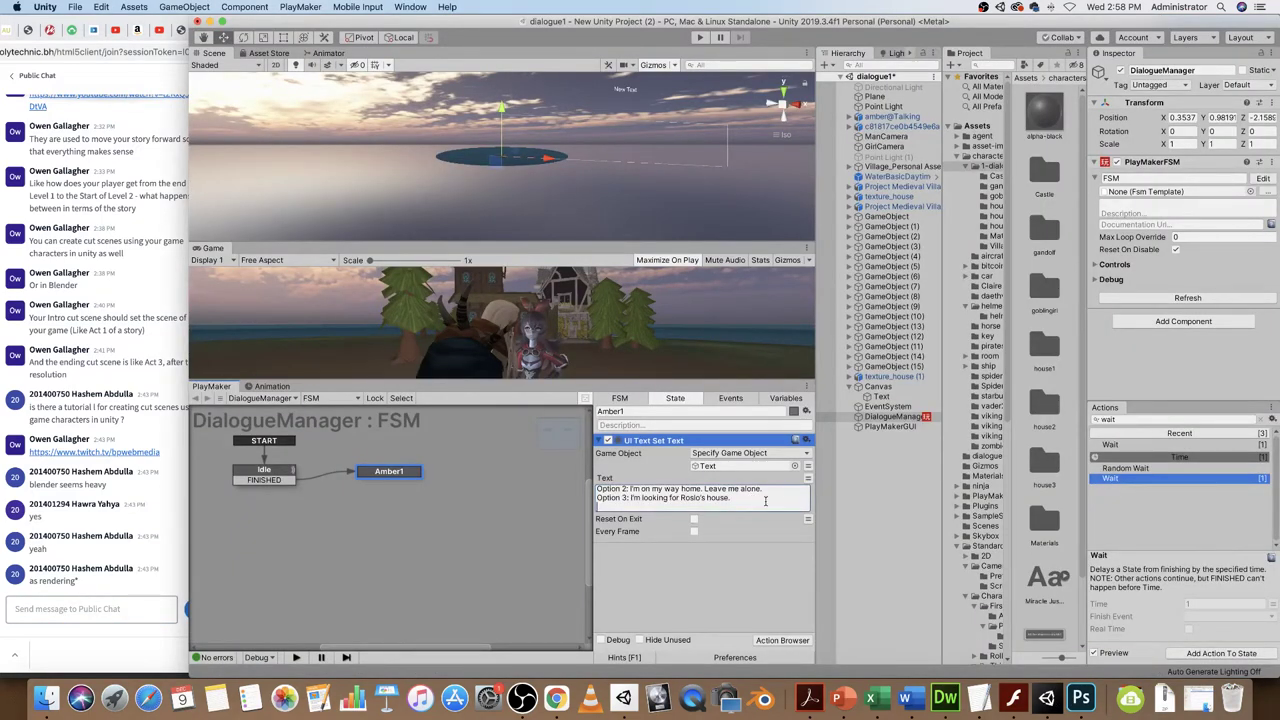
- Remove the word "Option" from the three lines of Amber1's text so each starts with only its number
left_click_drag(622, 497, 588, 498)
key("BackSpace")
left_click_drag(622, 489, 591, 491)
key("BackSpace")
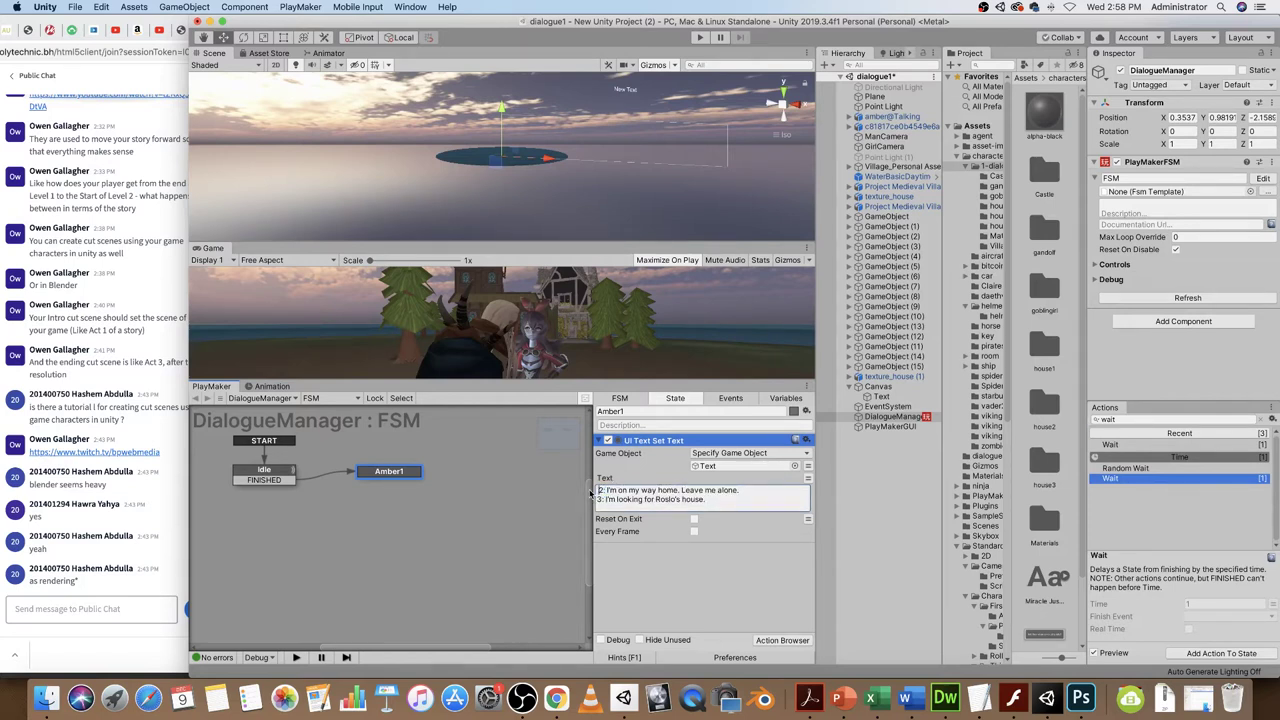
key("Delete")
key("super+z")
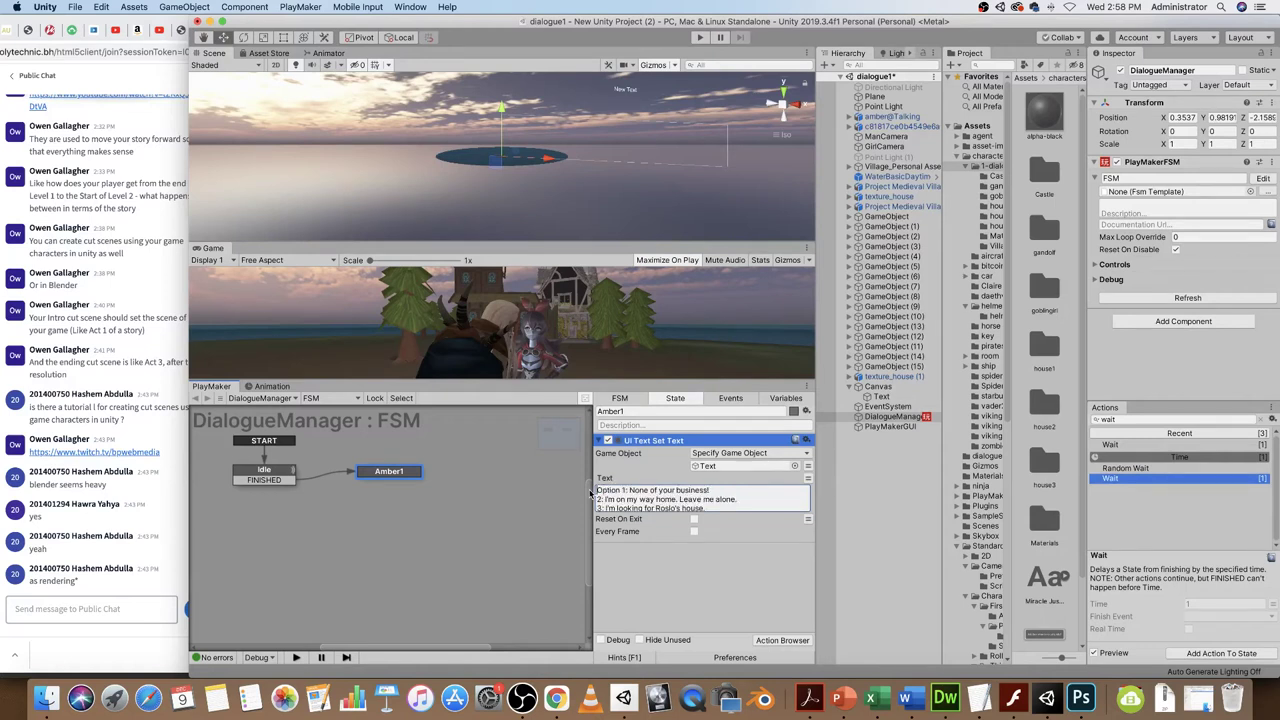
key("BackSpace")
key("BackSpace")
key("BackSpace")
key("BackSpace")
key("BackSpace")
key("BackSpace")
key("BackSpace")
- Append "Press 1, 2 or 3 to Proceed" below a blank line in Amber1's text and play-test the dialogue
left_click(710, 507)
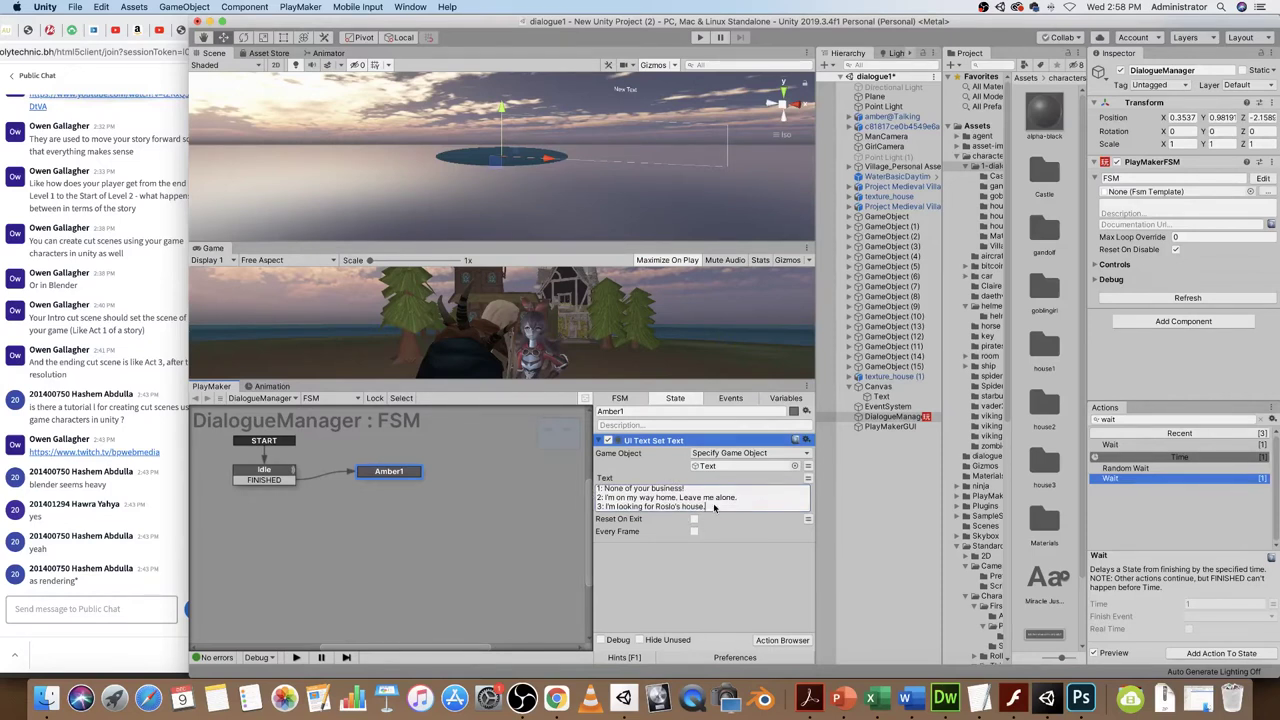
key("Return")
key("Return")
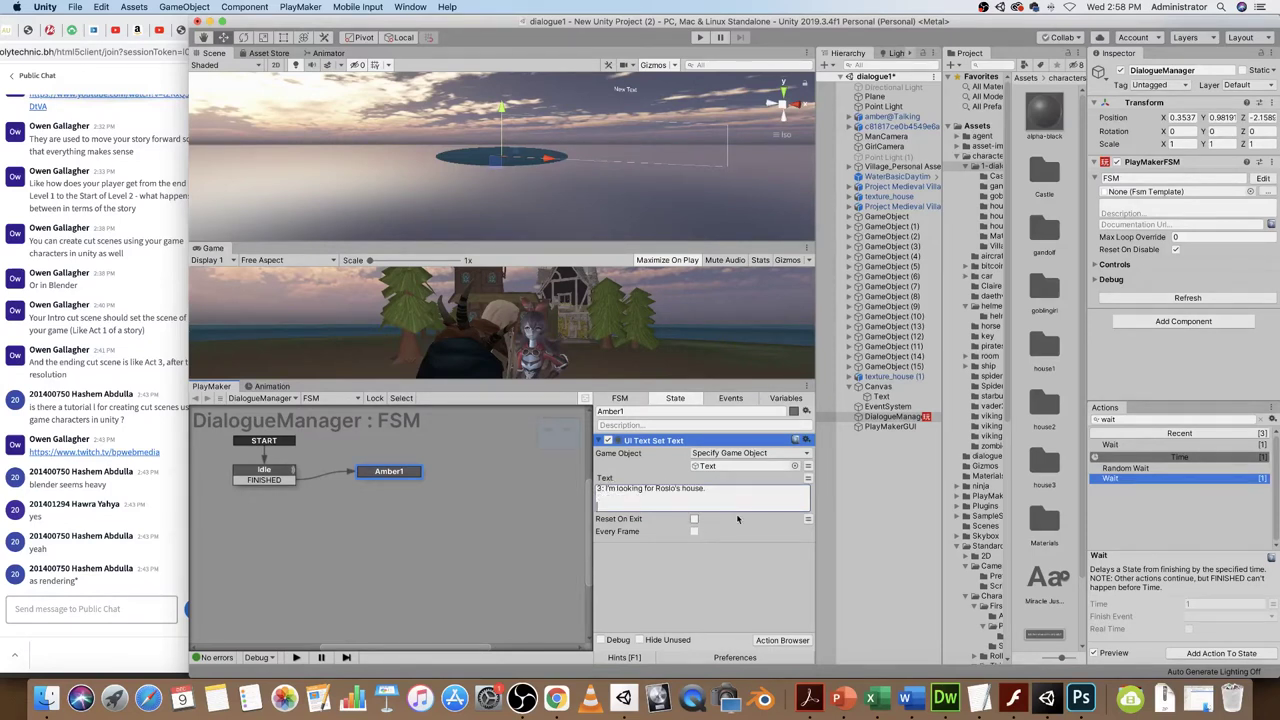
type("Press 1, 2 or 3 to Proceed")
left_click(669, 587)
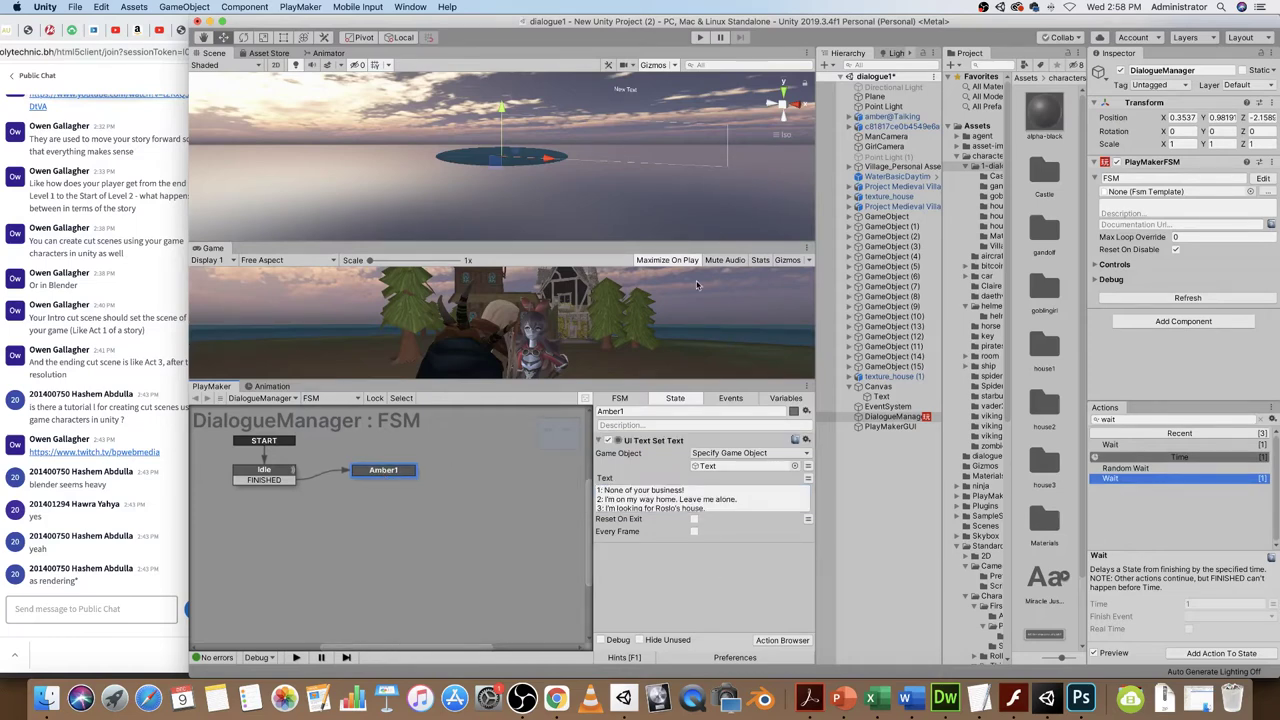
left_click(699, 37)
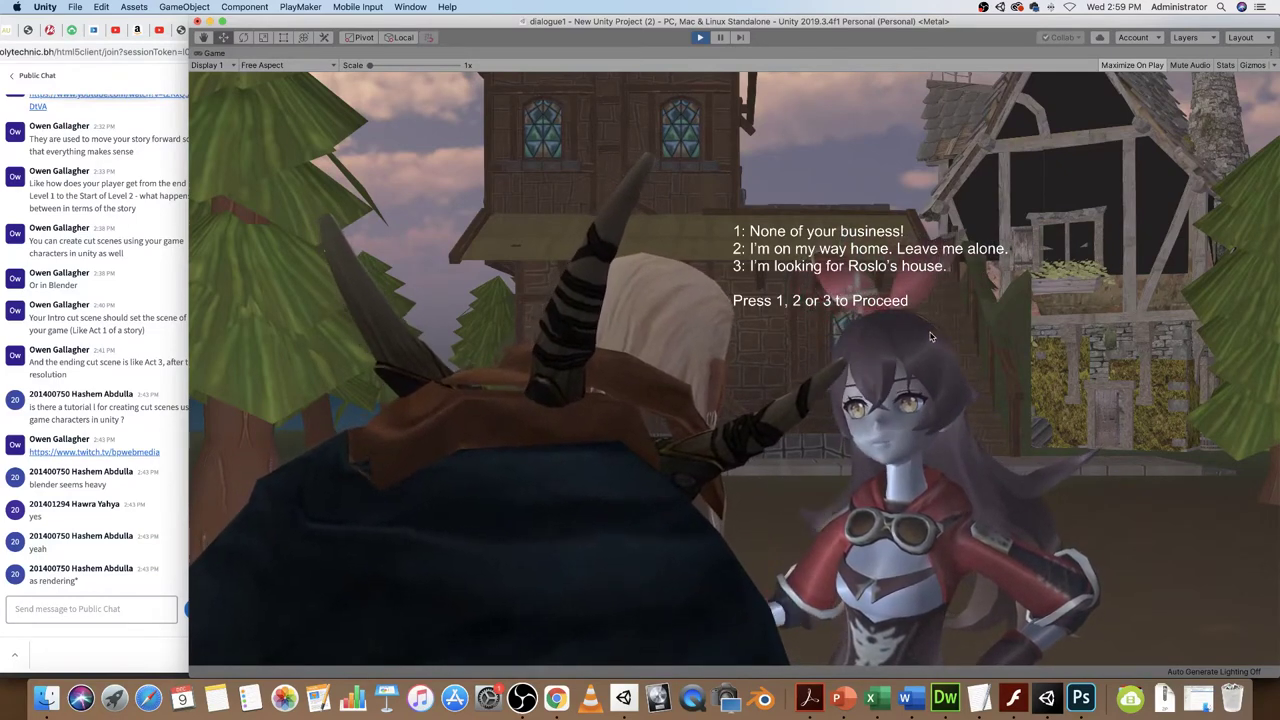
- Stop the play-test and review the full text of Amber1's UI Text Set Text action
left_click(699, 39)
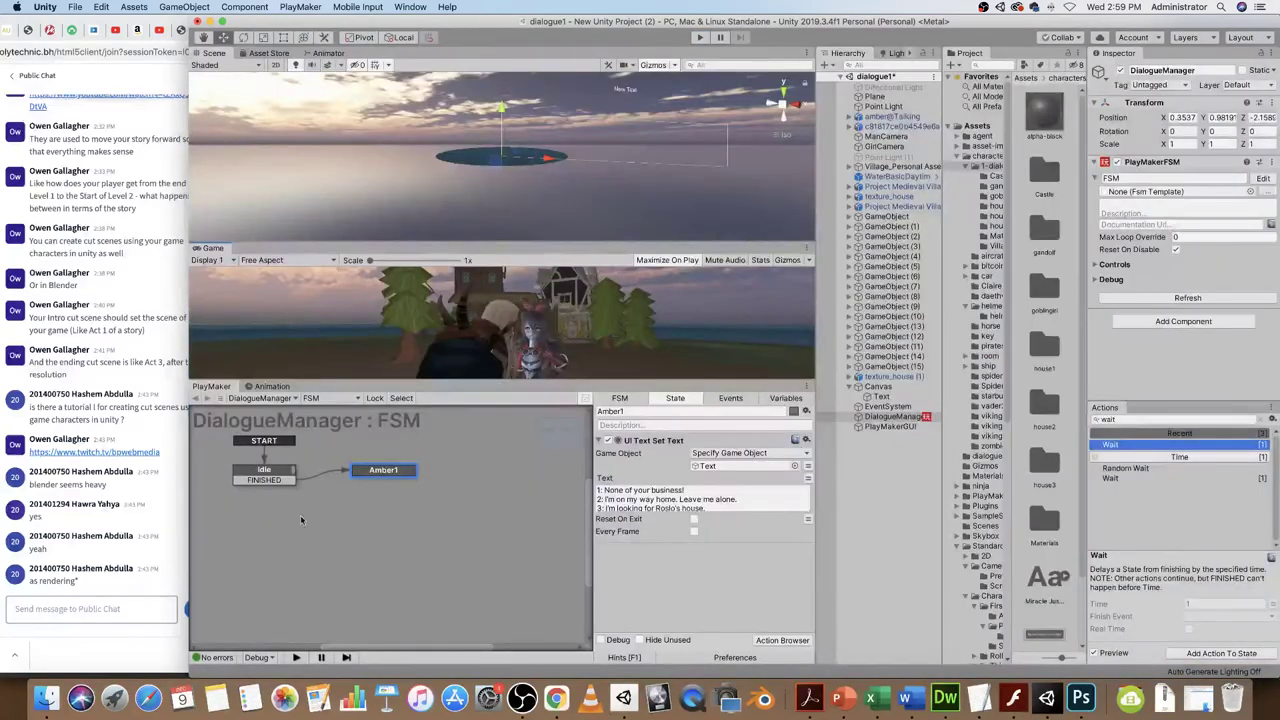
left_click_drag(391, 475, 403, 470)
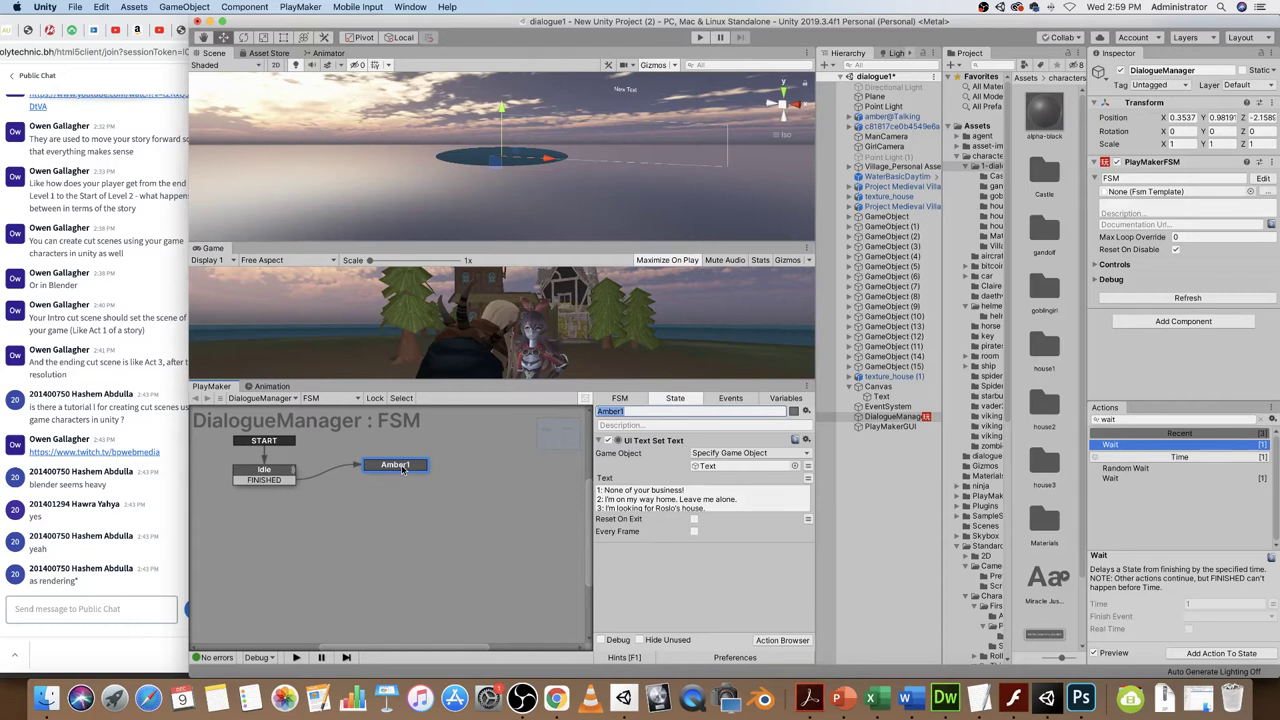
left_click(735, 507)
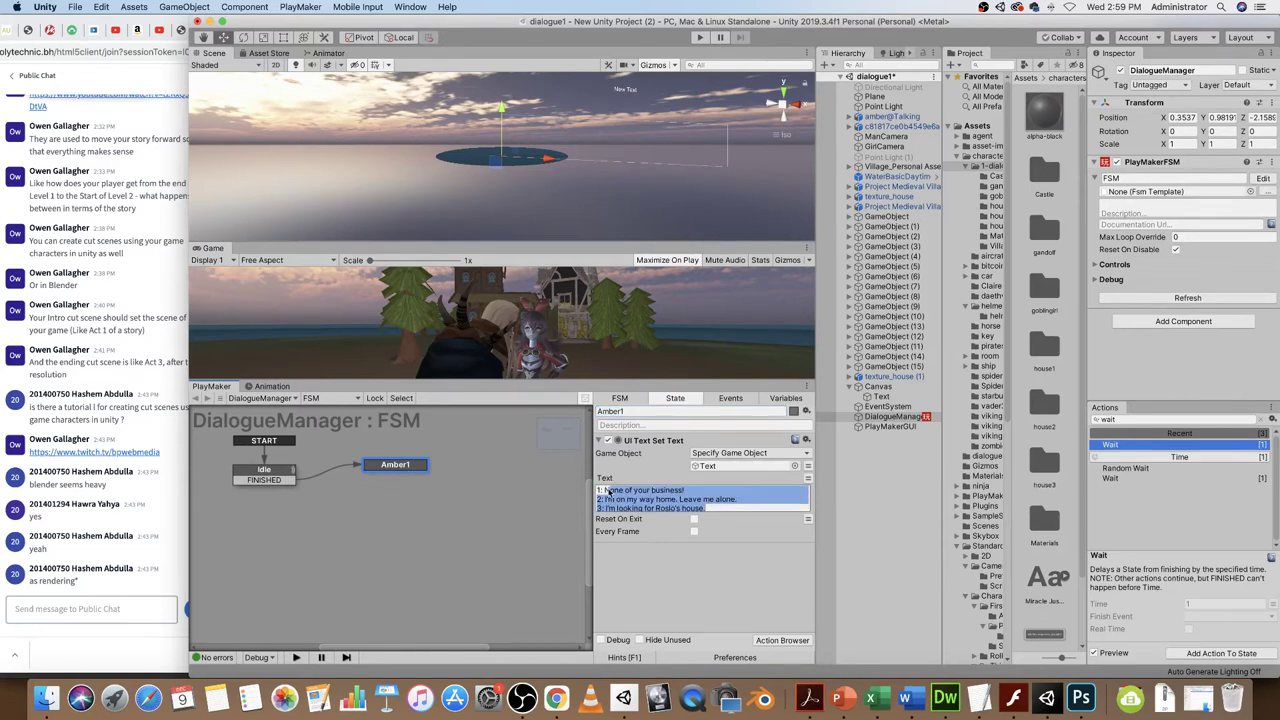
type("Press 1, 2 or 3 to Proceed")
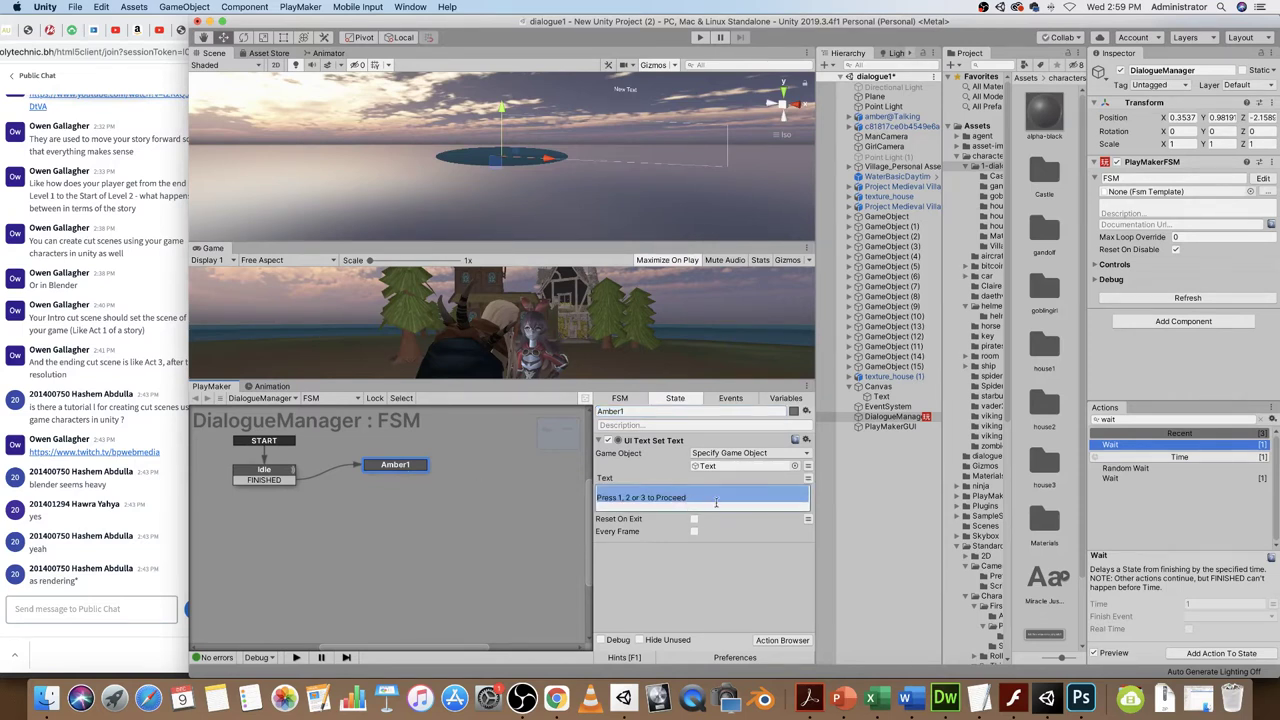
left_click(716, 503)
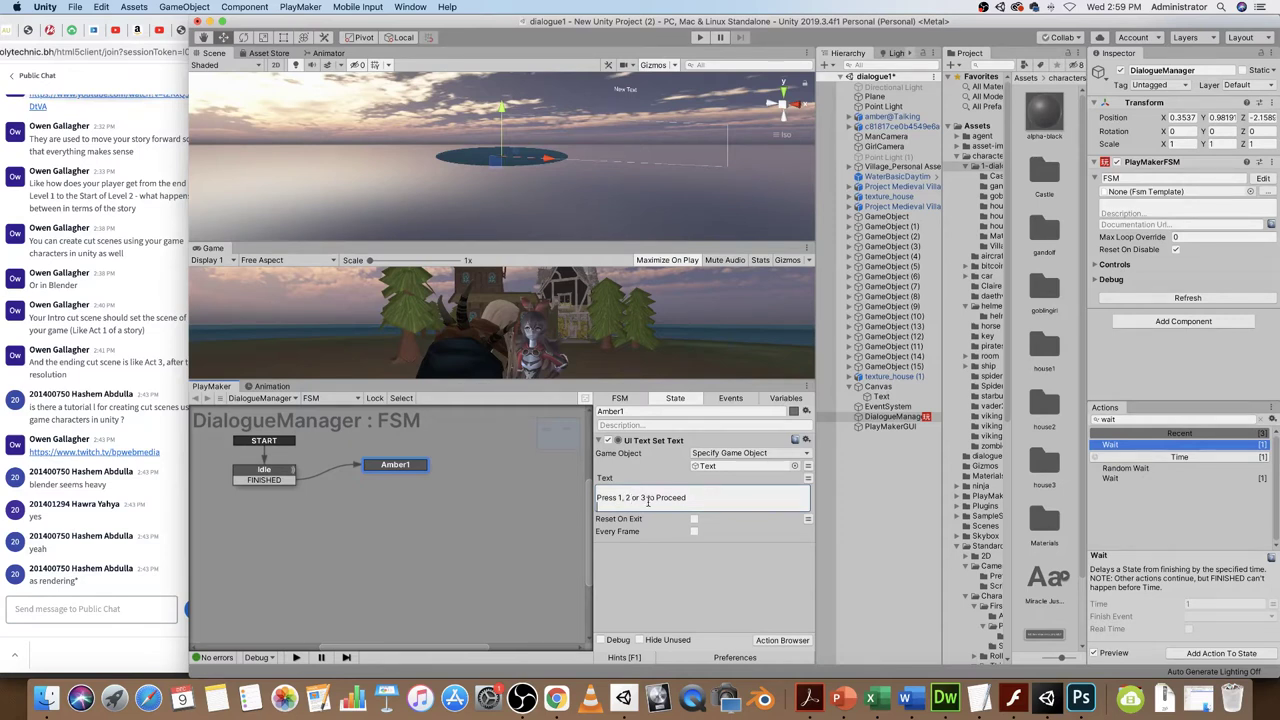
left_click(476, 496)
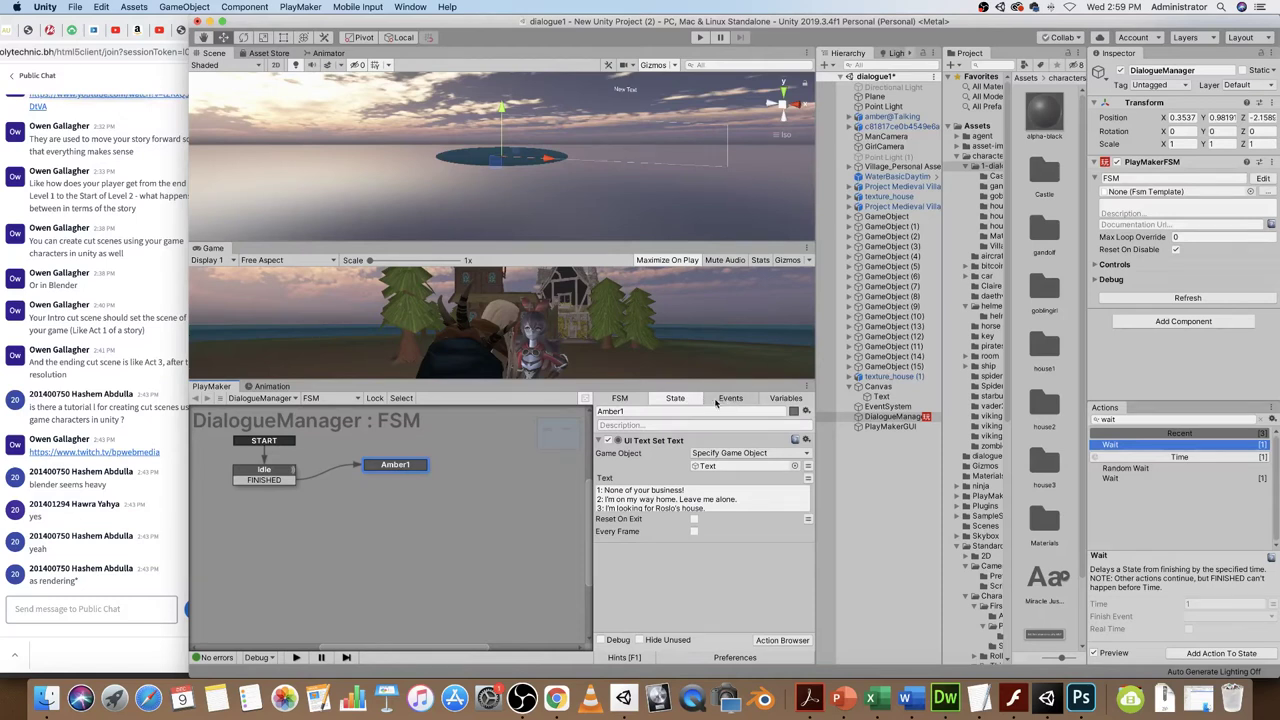
- Add three events named 1, 2 and 3 to the DialogueManager FSM
left_click(729, 399)
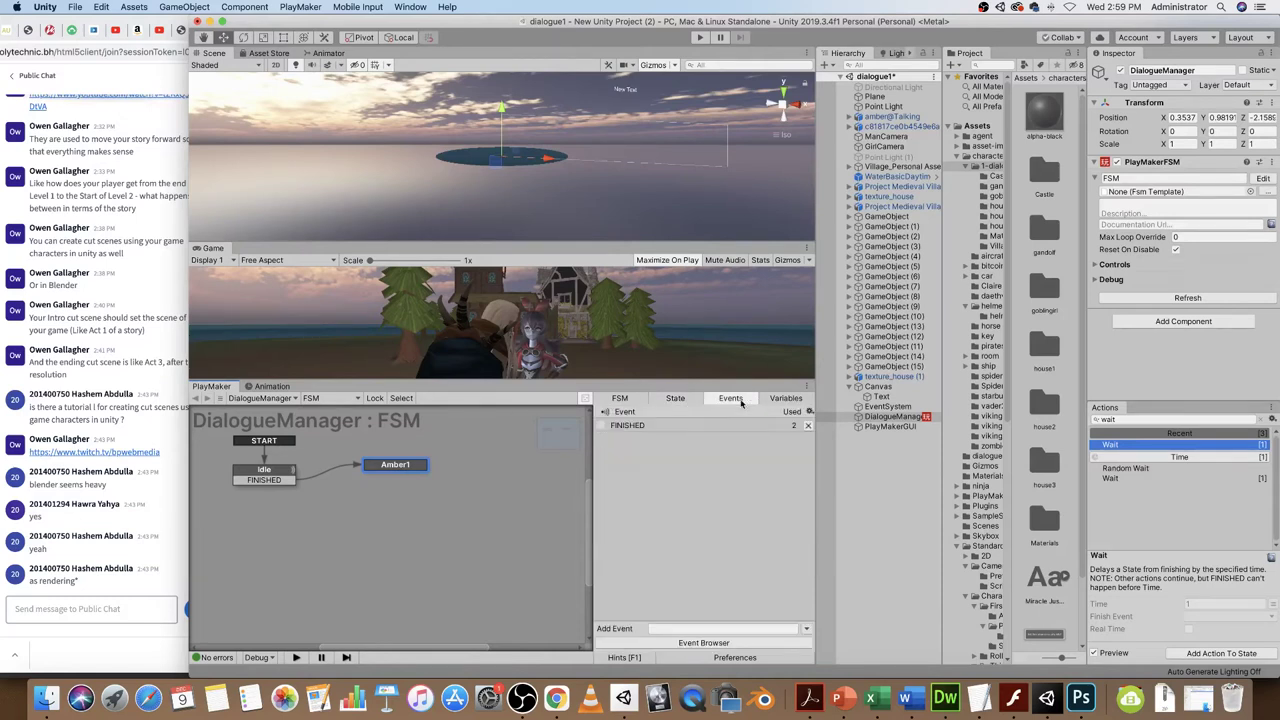
left_click(664, 628)
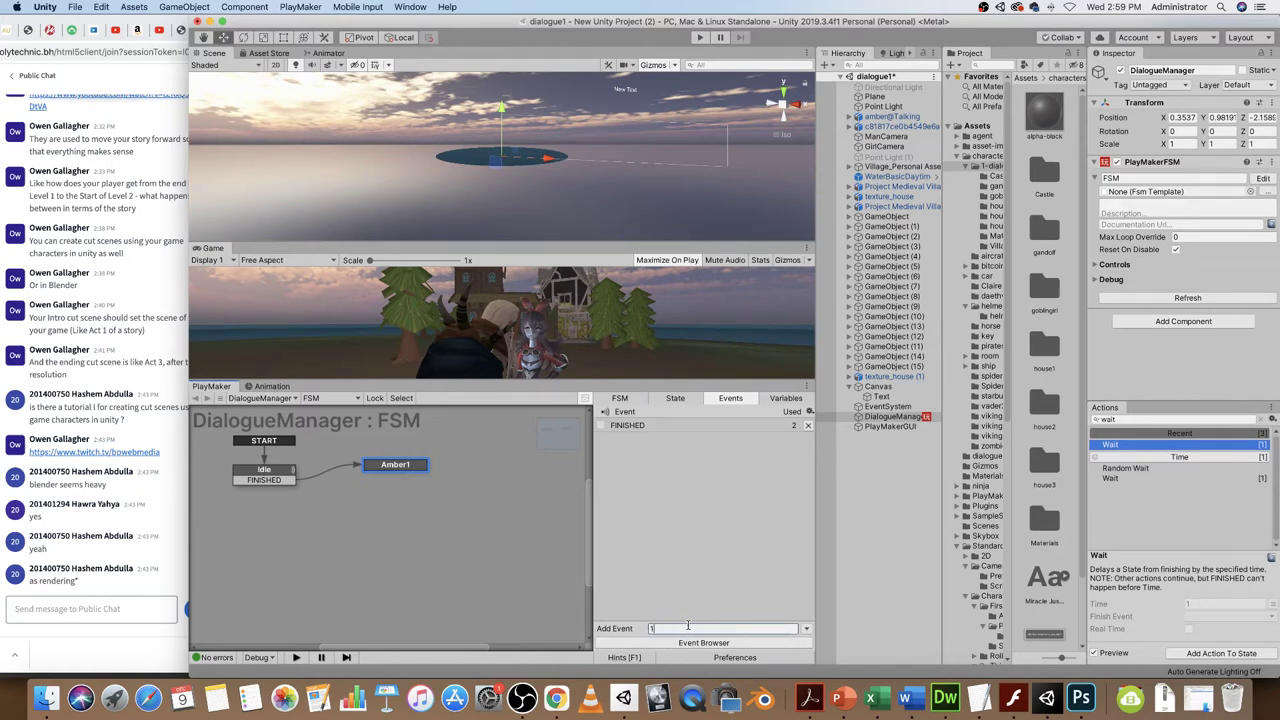
type("1")
key("Return")
type("2")
key("Return")
type("3")
key("Return")
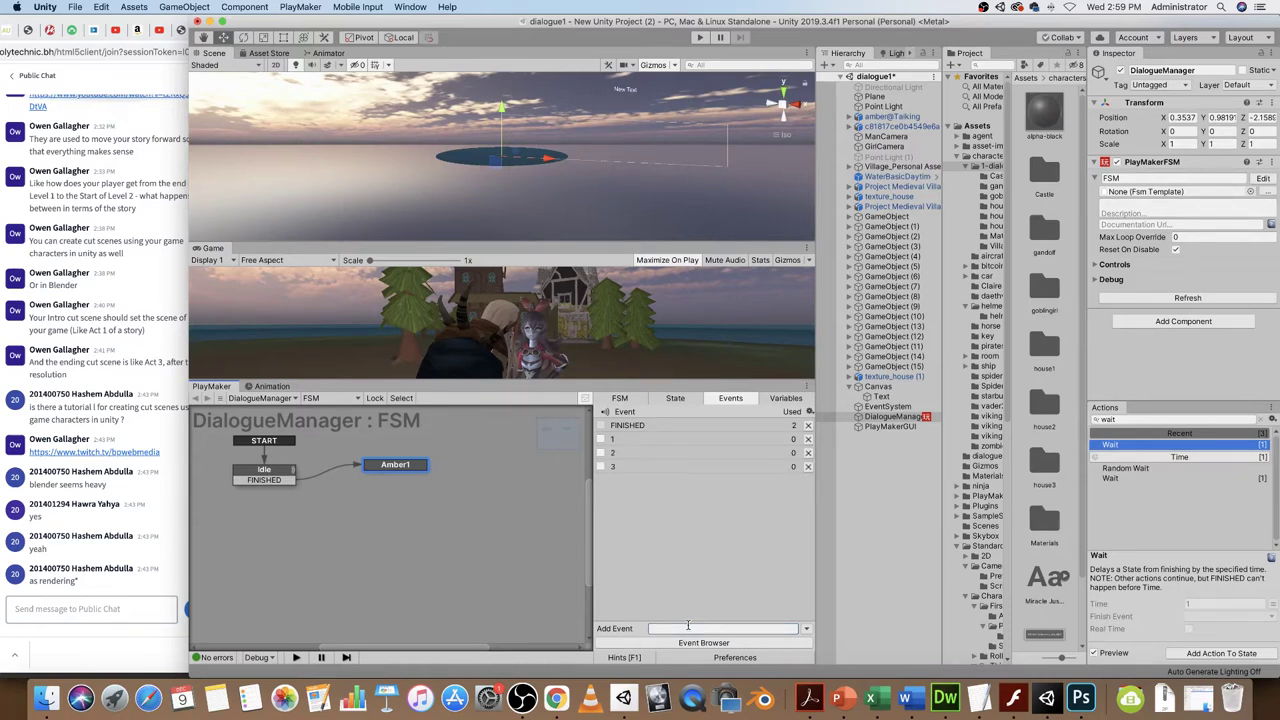
- Add transitions for events 1, 2 and 3 to the Amber1 state and nudge Amber1 and Idle slightly in the graph
right_click(422, 468)
mouse_move(455, 470)
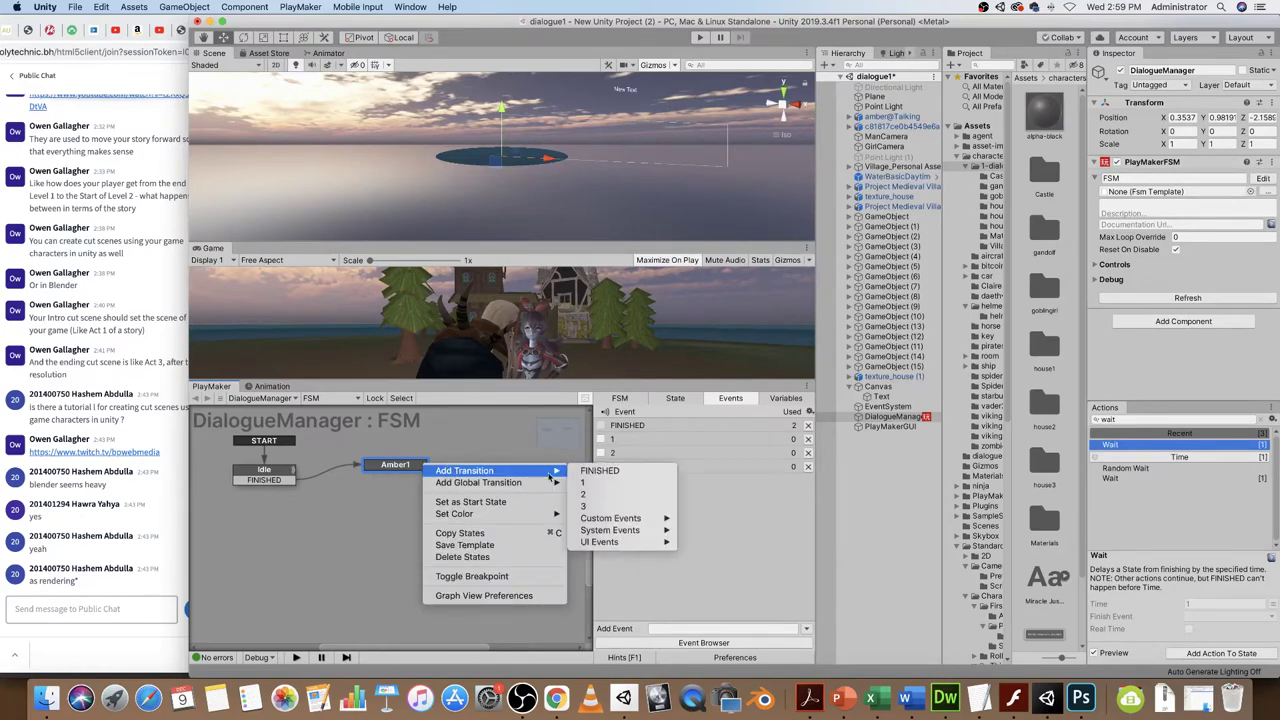
left_click(581, 484)
right_click(408, 466)
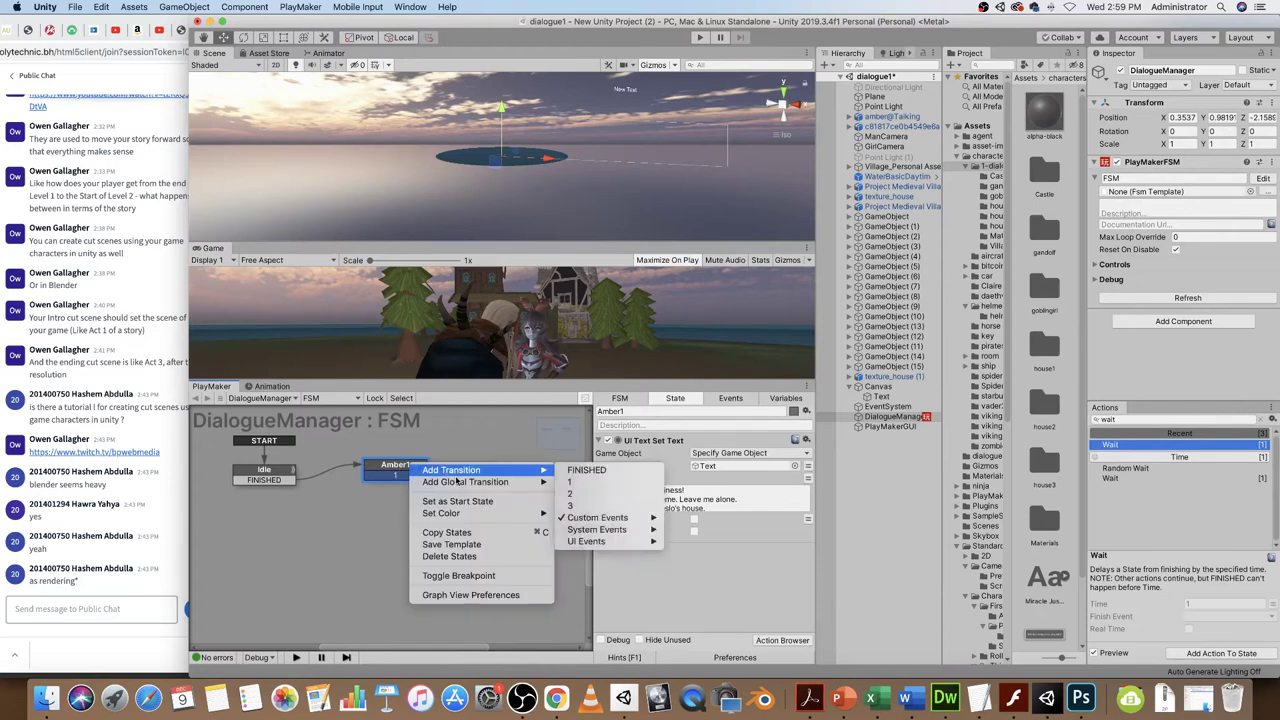
left_click(572, 494)
right_click(414, 466)
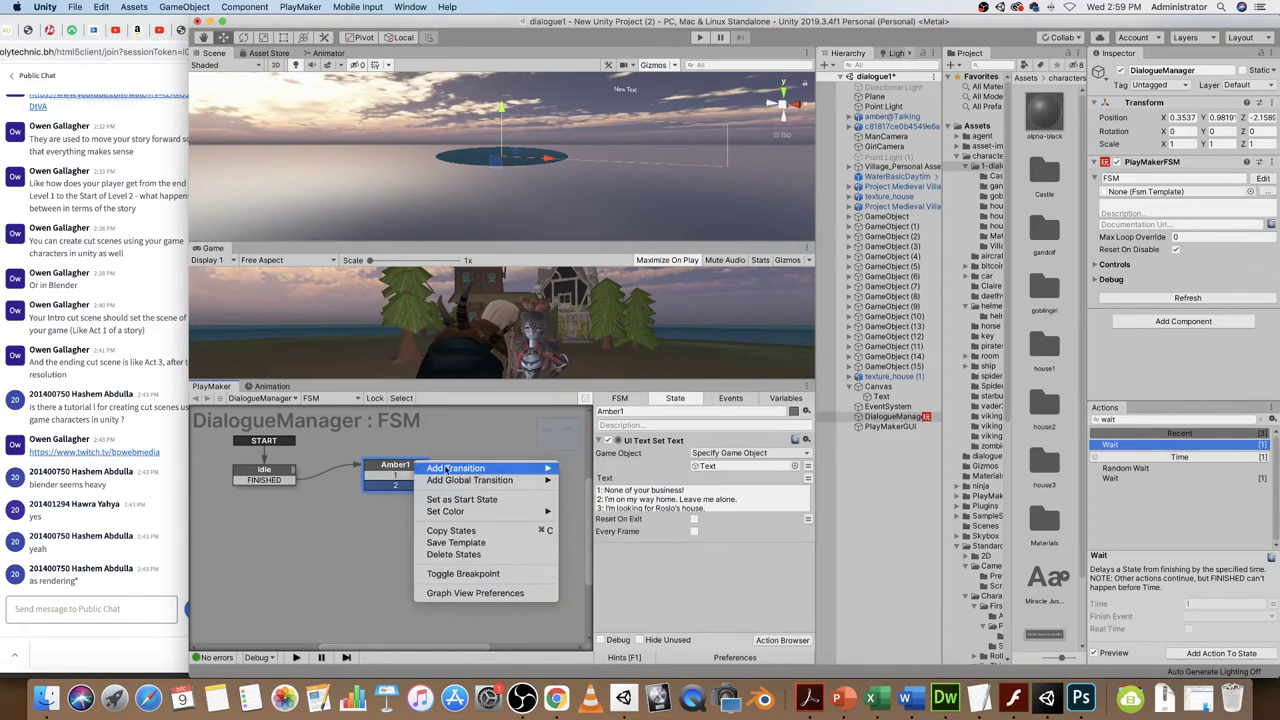
mouse_move(481, 476)
left_click(575, 503)
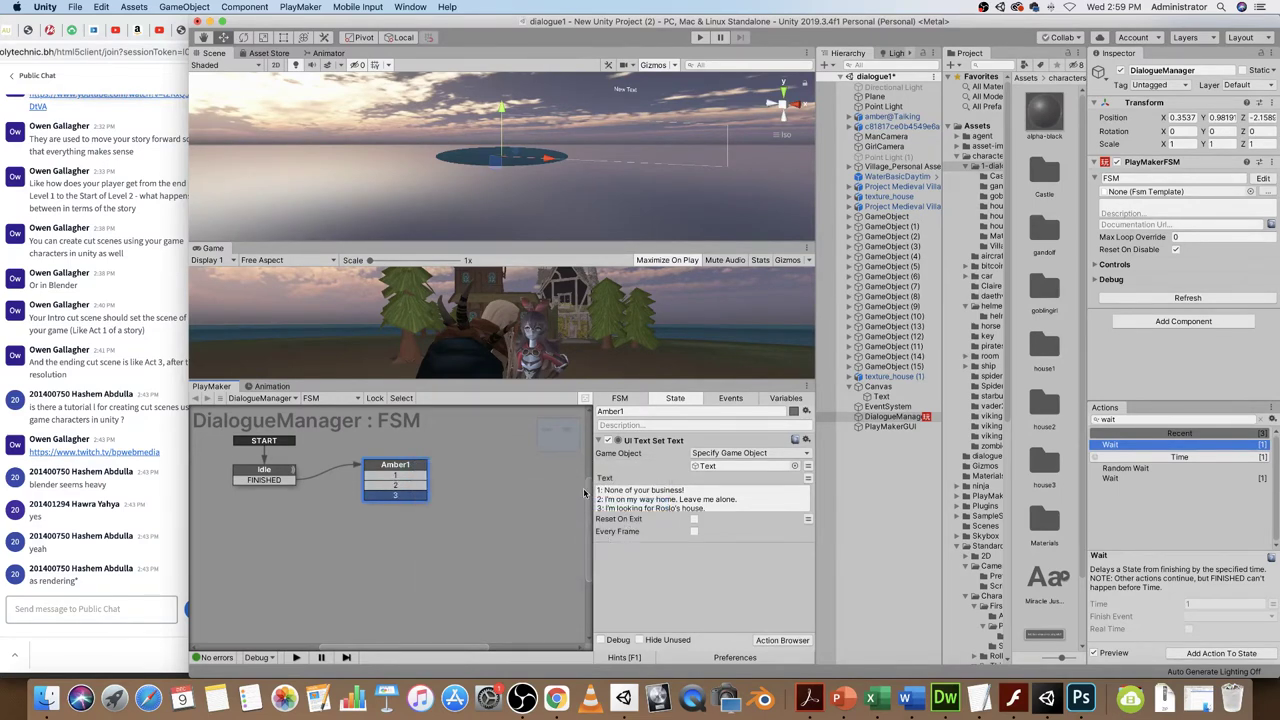
mouse_move(410, 470)
left_mouse_down()
mouse_move(445, 460)
mouse_move(426, 466)
left_mouse_up()
left_click_drag(267, 474, 271, 472)
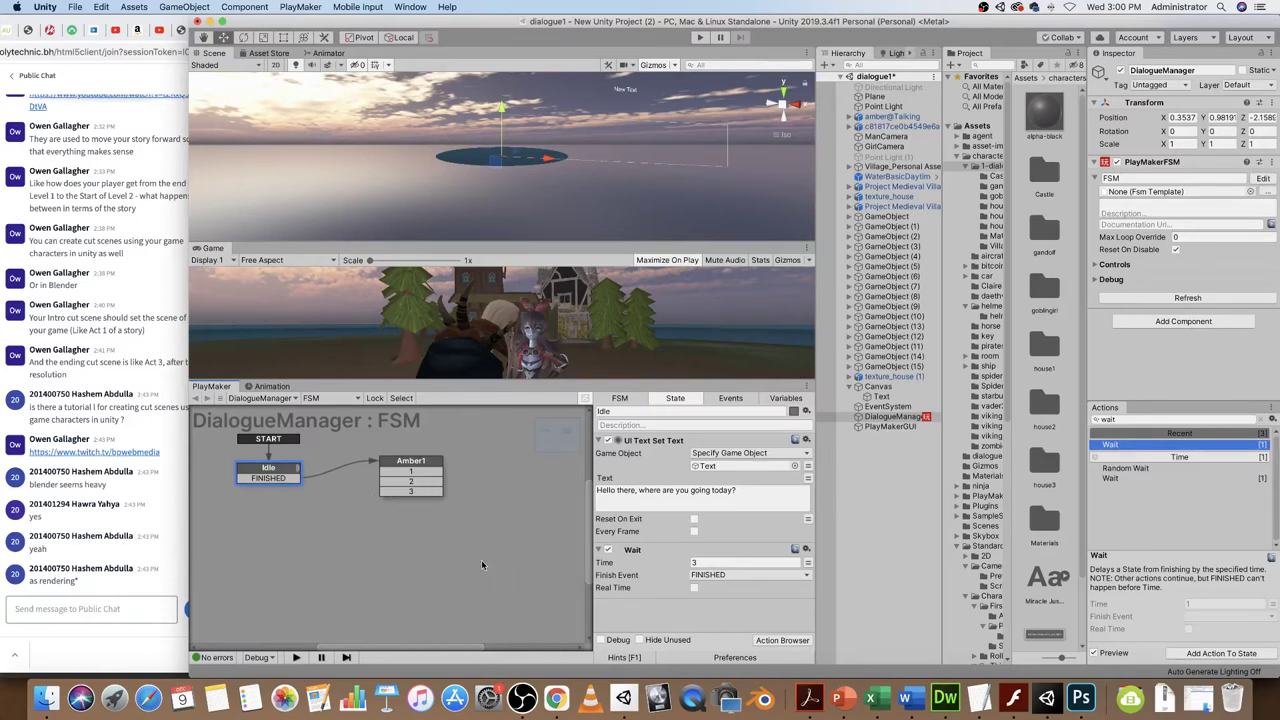
- Copy Perseus's reply "Ok, goodbye then" to options 1 and 2 from the Word script and return to Unity
left_click(910, 697)
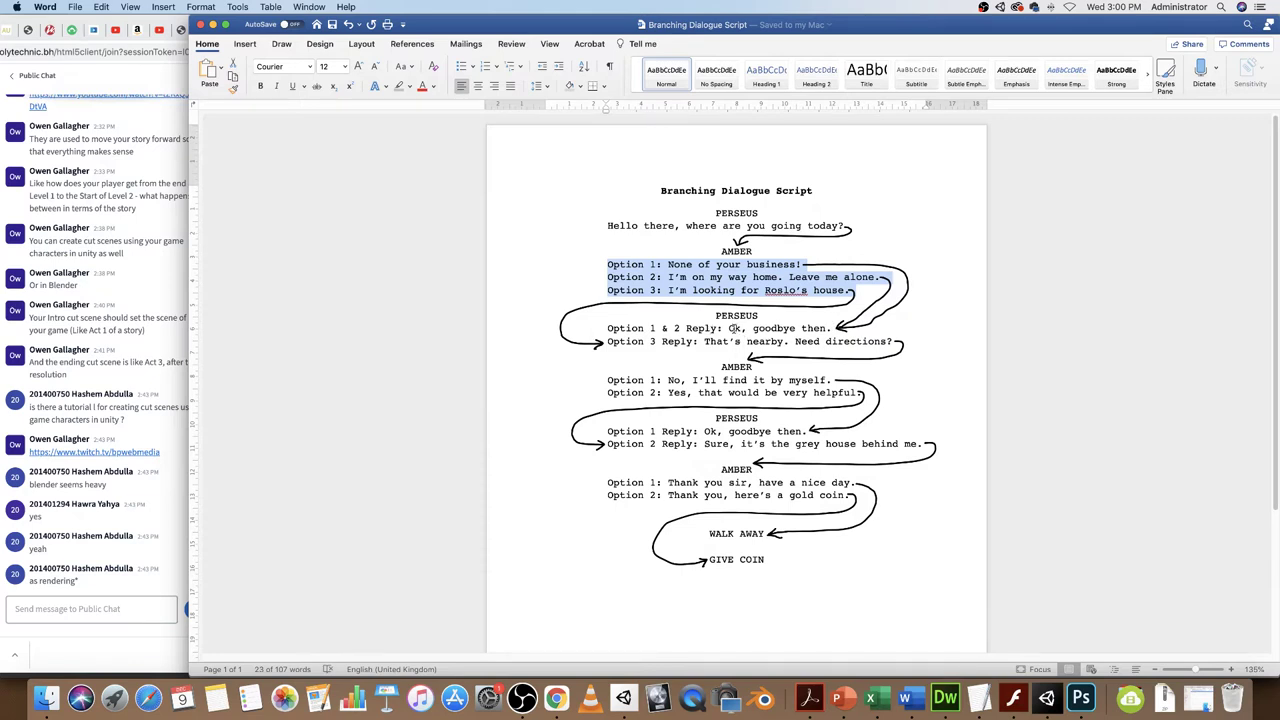
left_click_drag(728, 328, 824, 334)
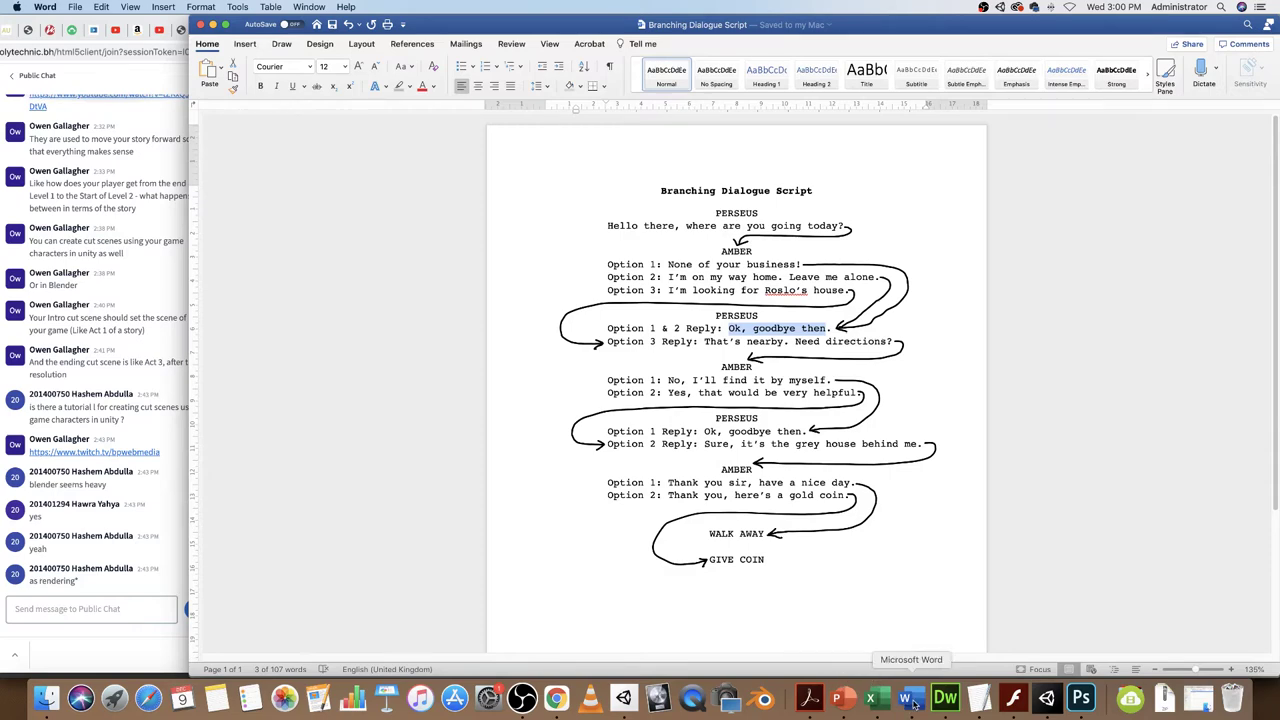
left_click(1042, 697)
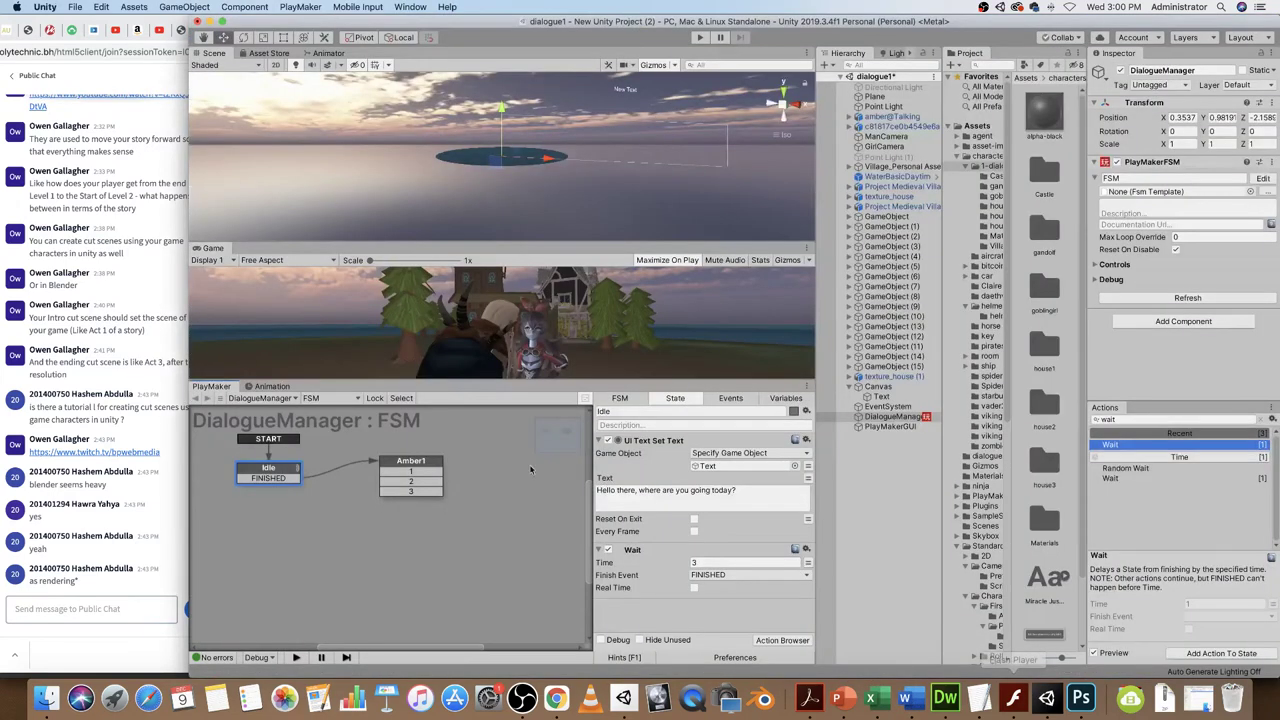
- Add a new state below Idle in the FSM graph and name it Perseus-goodbye
left_click(322, 546)
right_click(282, 532)
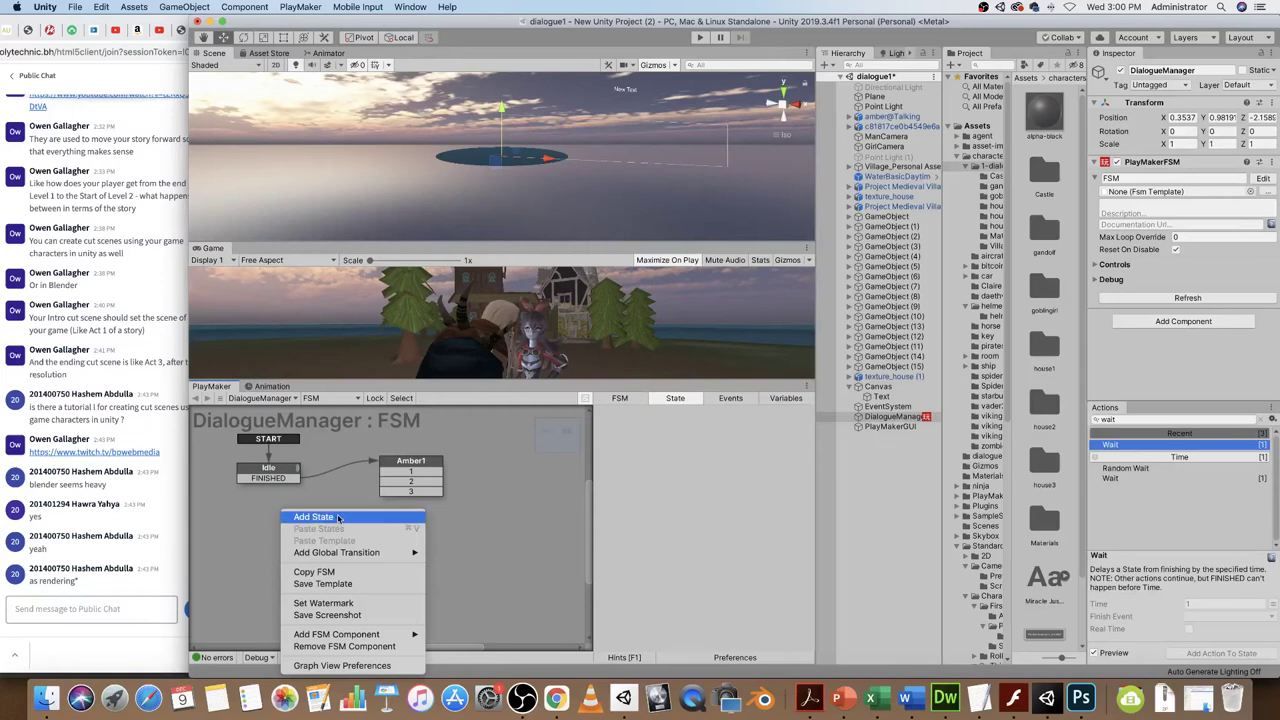
left_click(350, 521)
left_click_drag(324, 535, 299, 523)
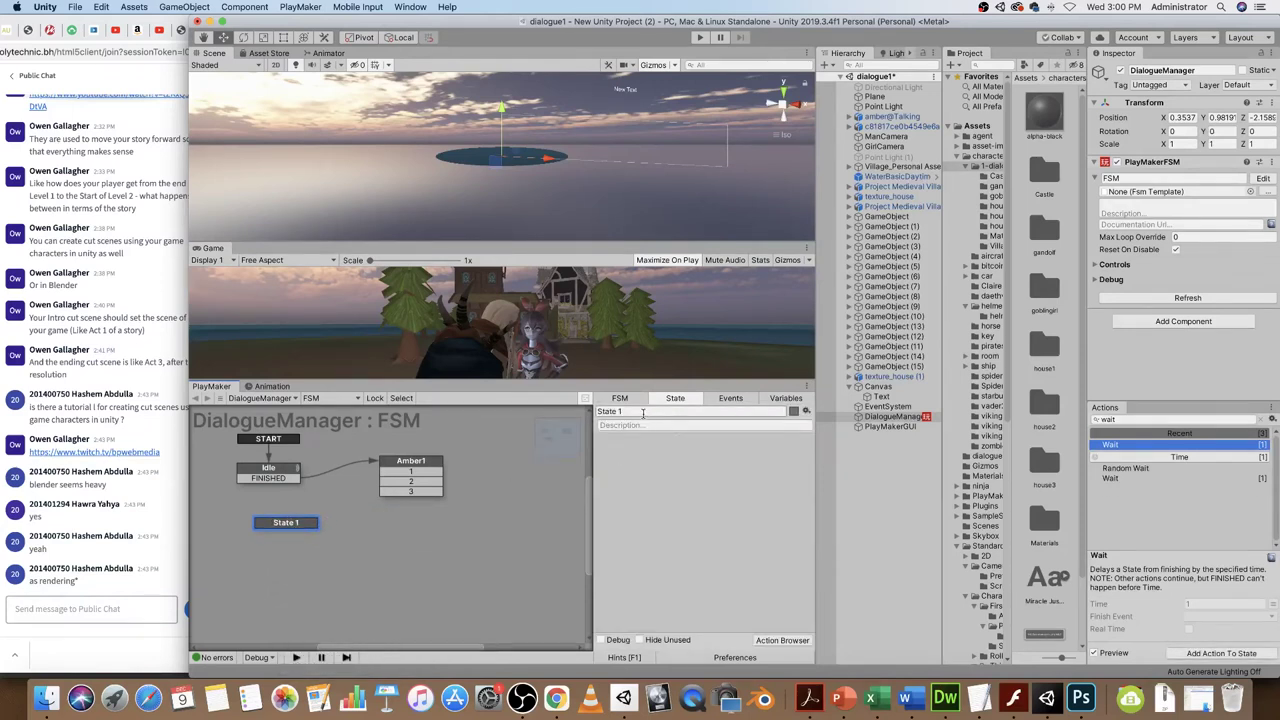
type("Perseaus")
key("BackSpace")
key("BackSpace")
key("BackSpace")
type("us-")
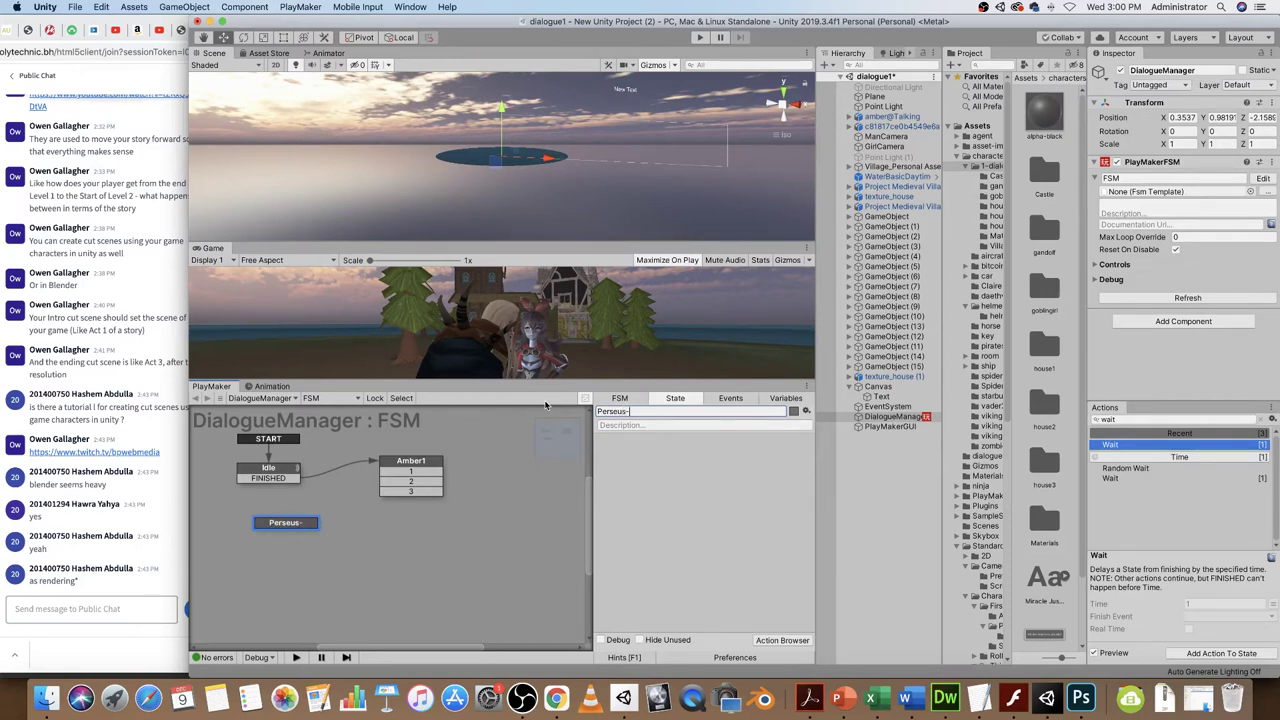
type("goodbye")
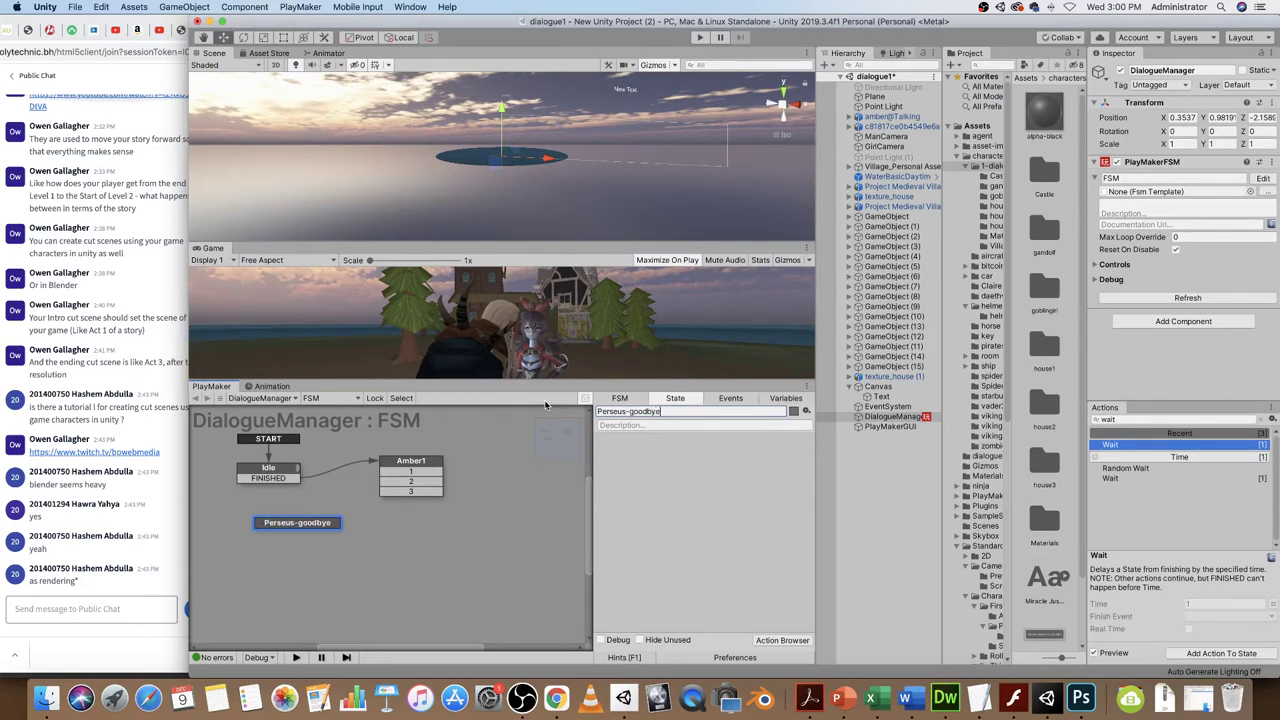
- Align Perseus-goodbye under Idle and link Amber1's transitions 1 and 2 to it
left_click_drag(306, 515, 290, 520)
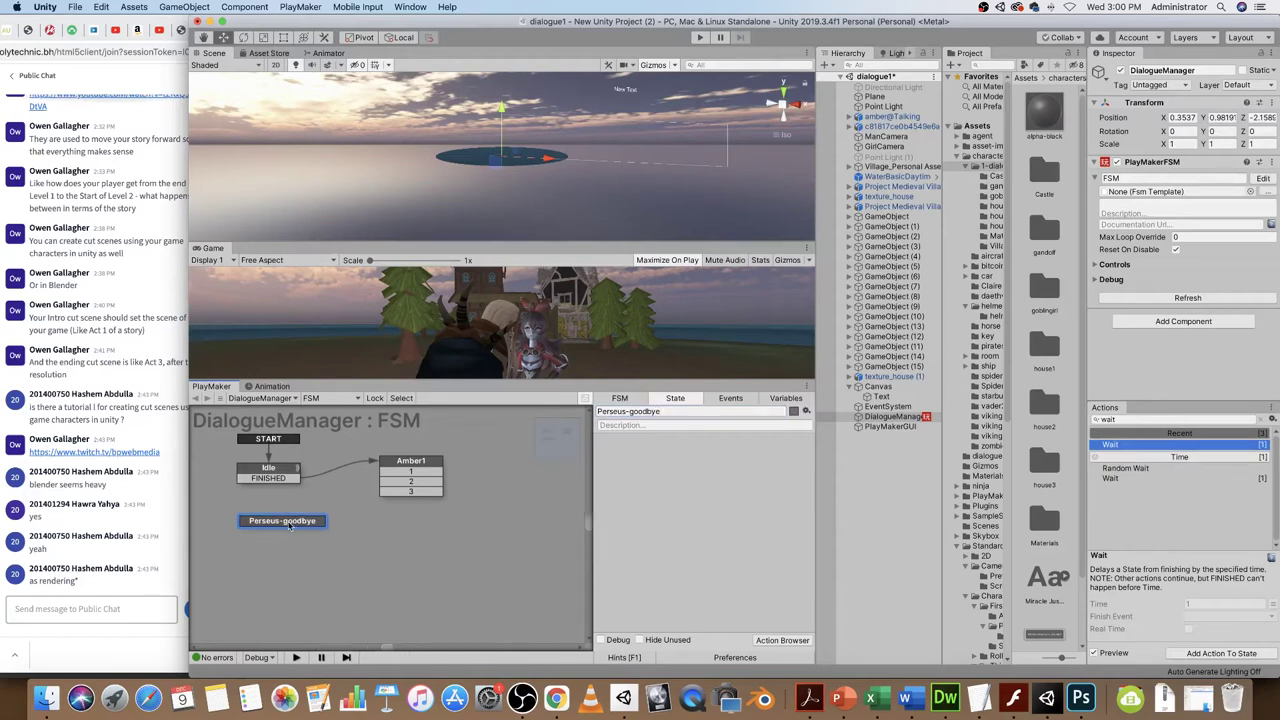
left_click(436, 476)
left_click_drag(436, 481, 291, 521)
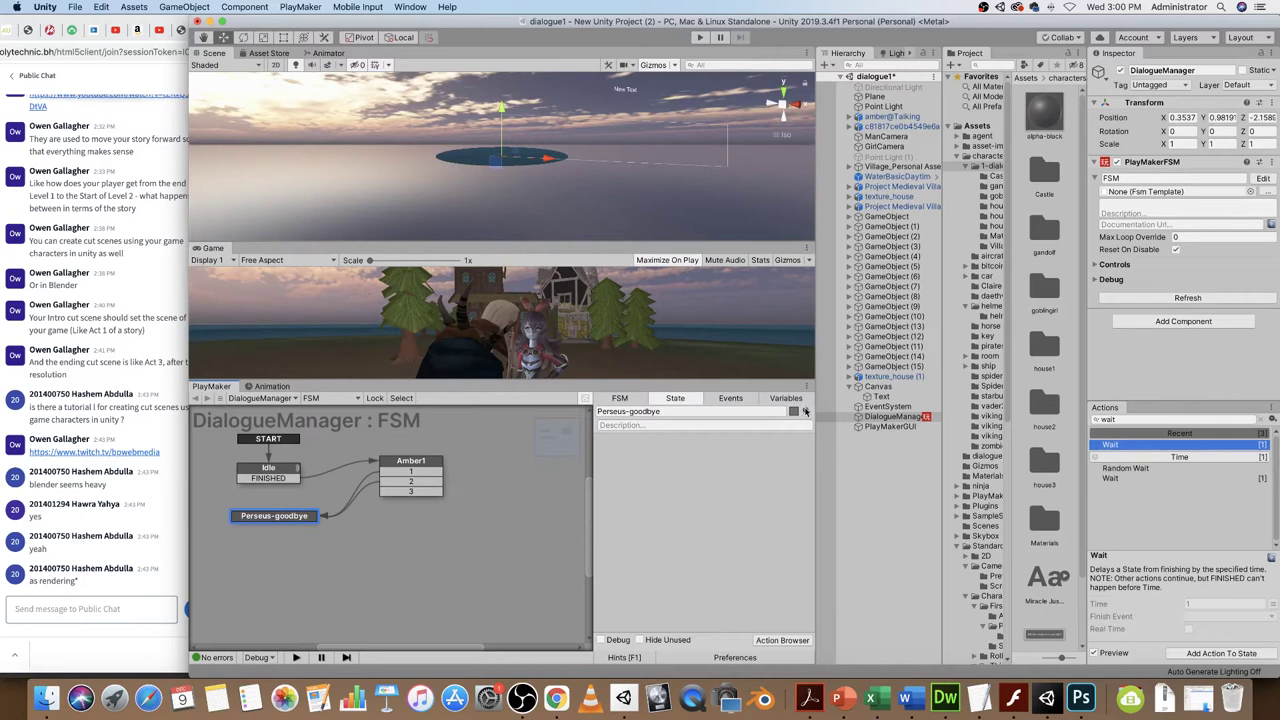
- Copy the UI Text Set Text action from the Idle state and paste it into the Perseus-goodbye state
left_click(806, 411)
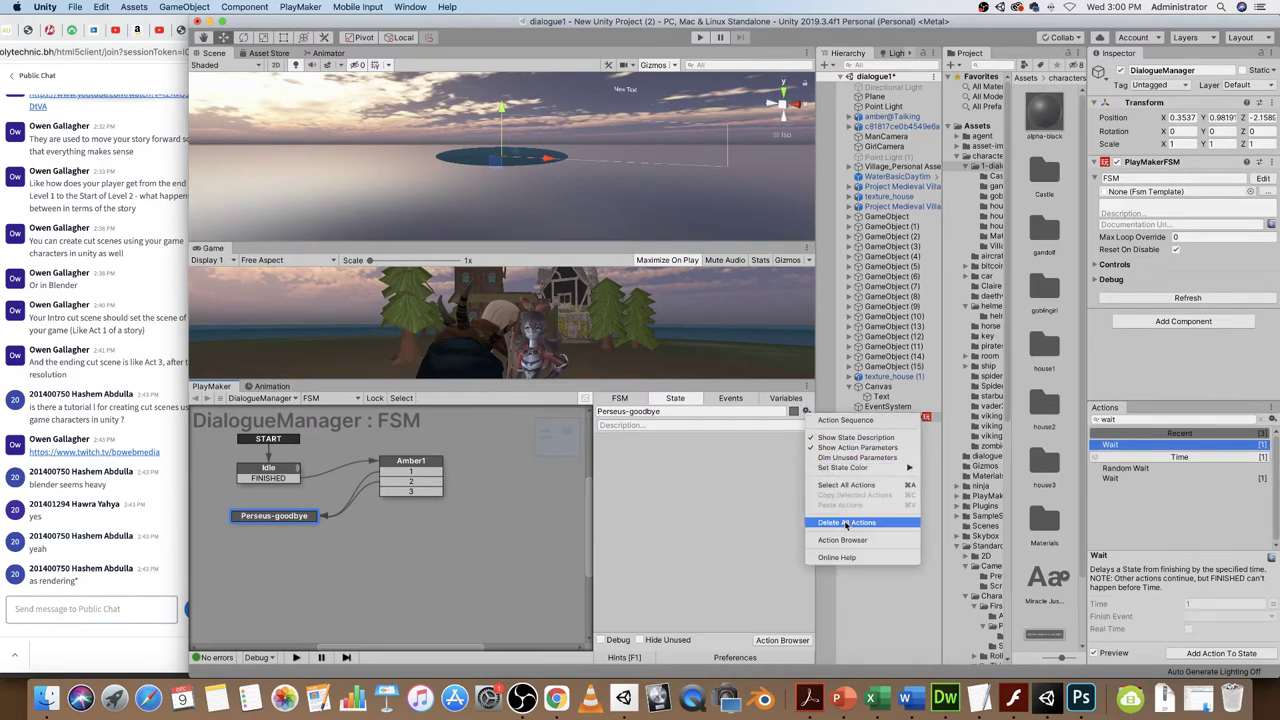
left_click(409, 462)
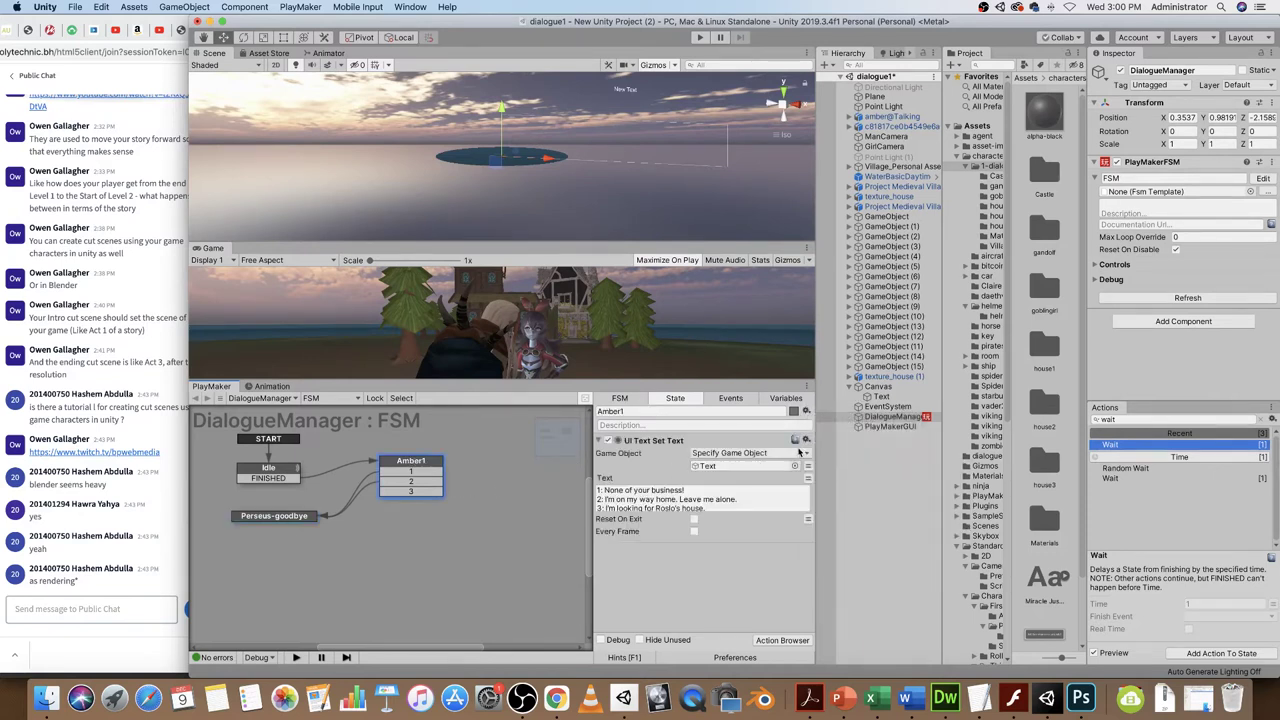
left_click(268, 474)
left_click(806, 440)
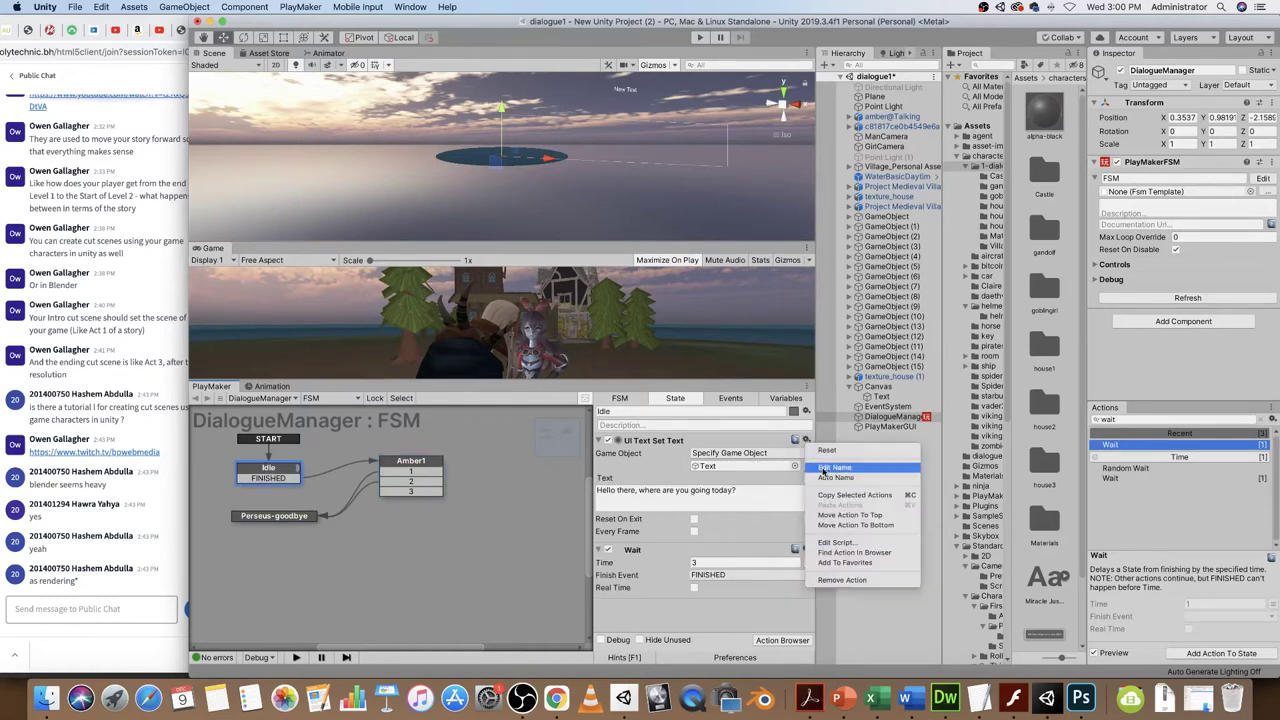
left_click(858, 494)
left_click(262, 518)
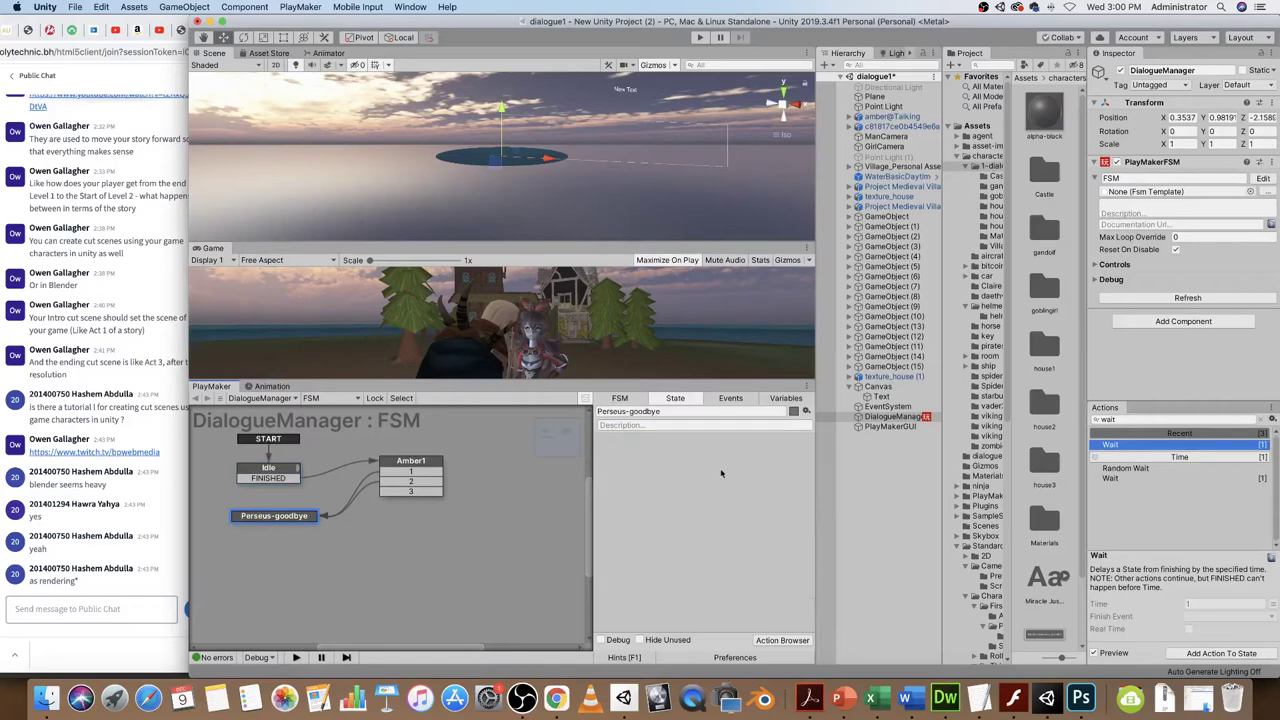
left_click(806, 411)
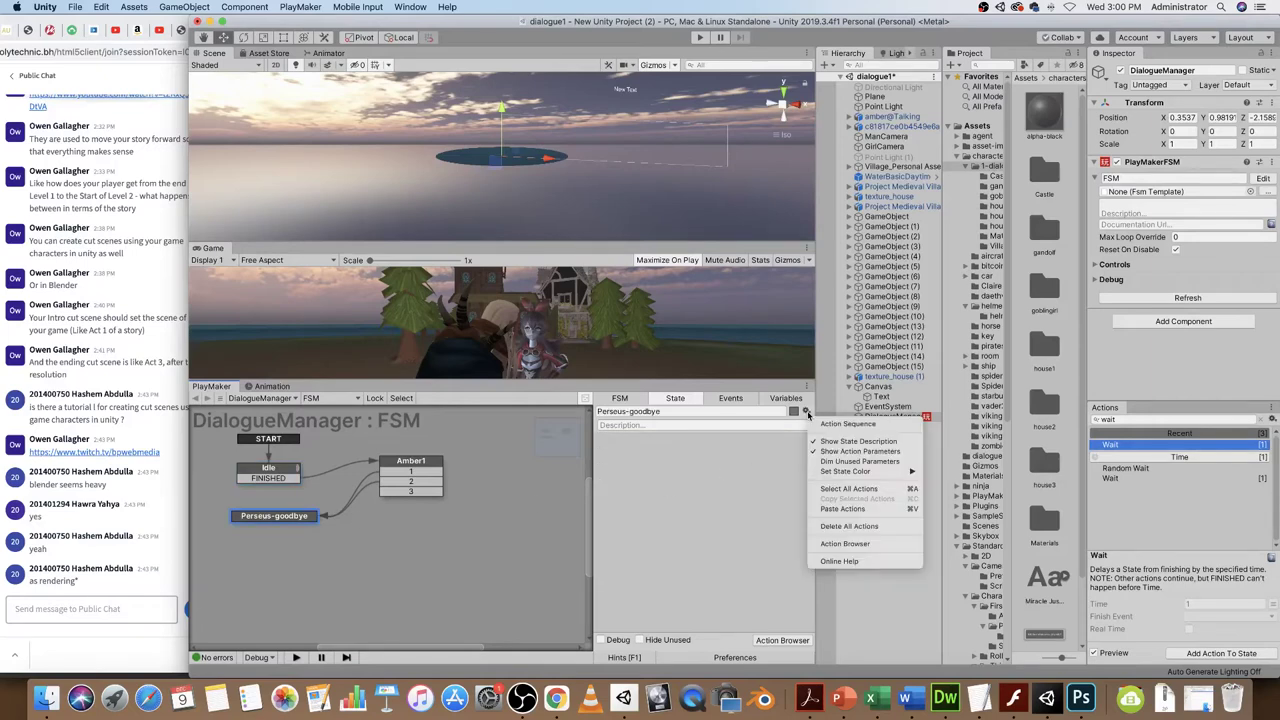
left_click(843, 508)
- Check the reply in the Word script and set Perseus-goodbye's text in Unity to "Perseus: Ok, goodbye then."
left_click(905, 698)
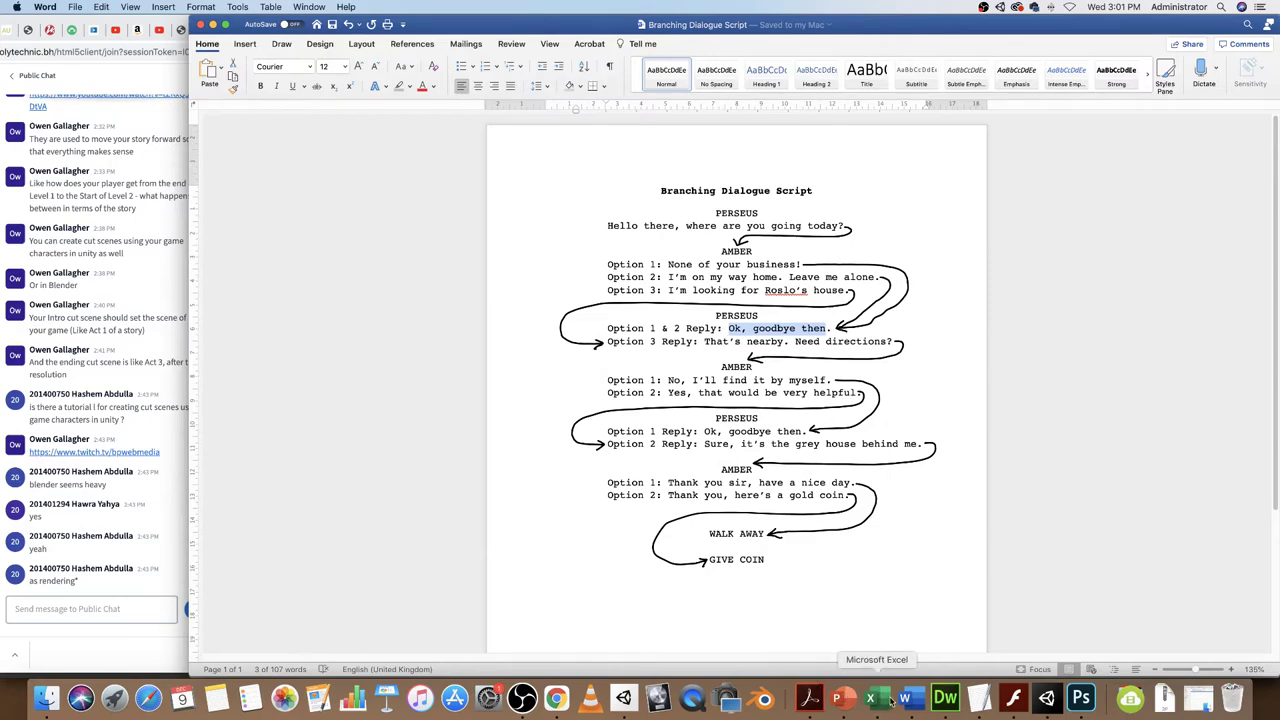
left_click(1046, 697)
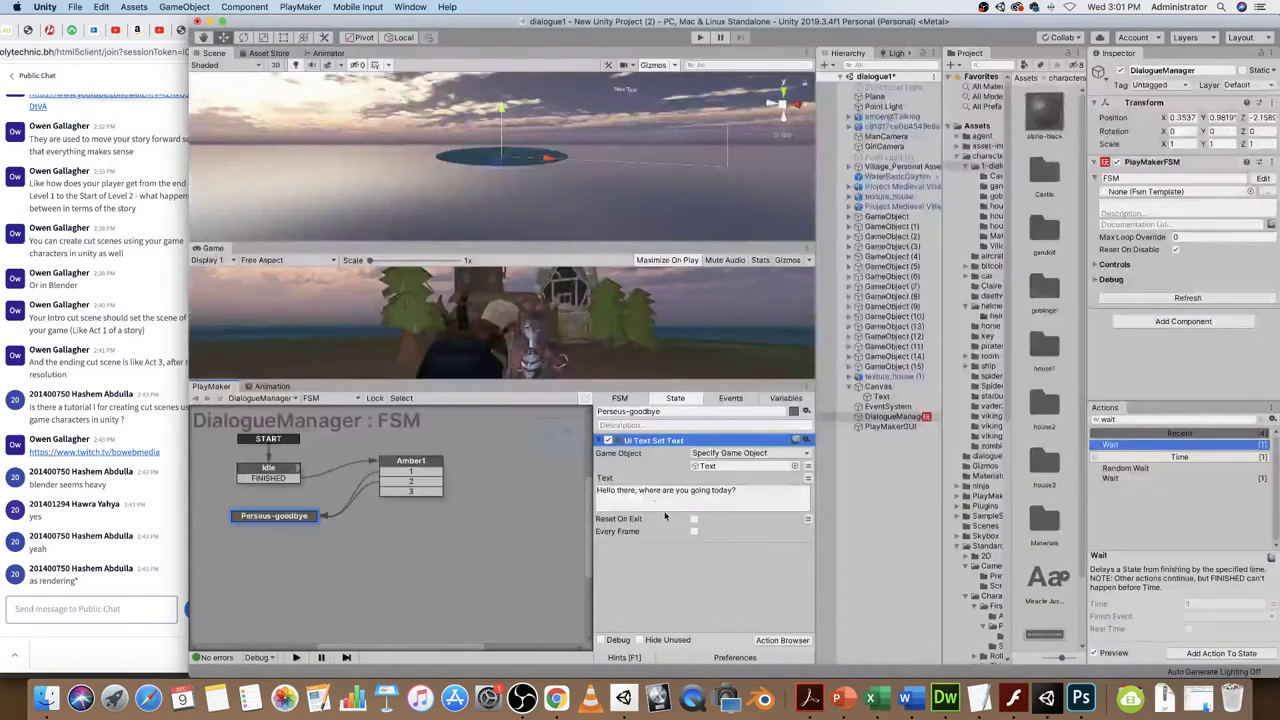
left_click(603, 492)
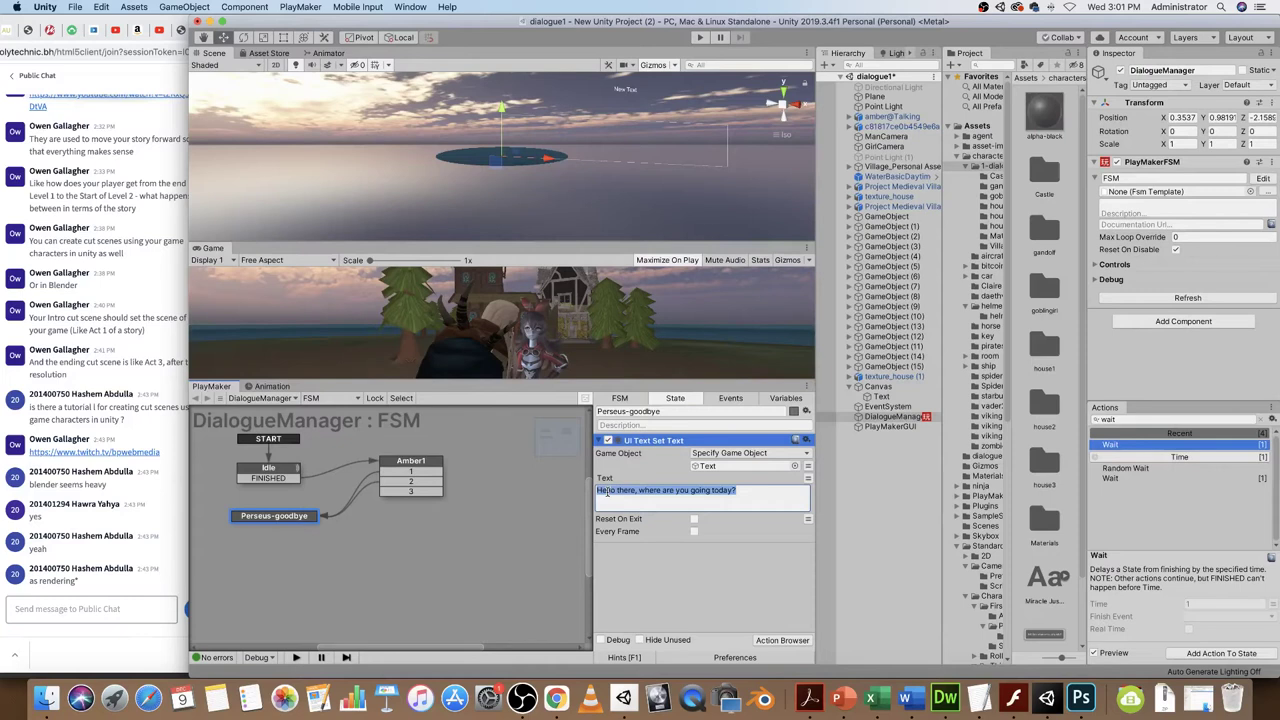
type("Perseus: Ok, goodbye then")
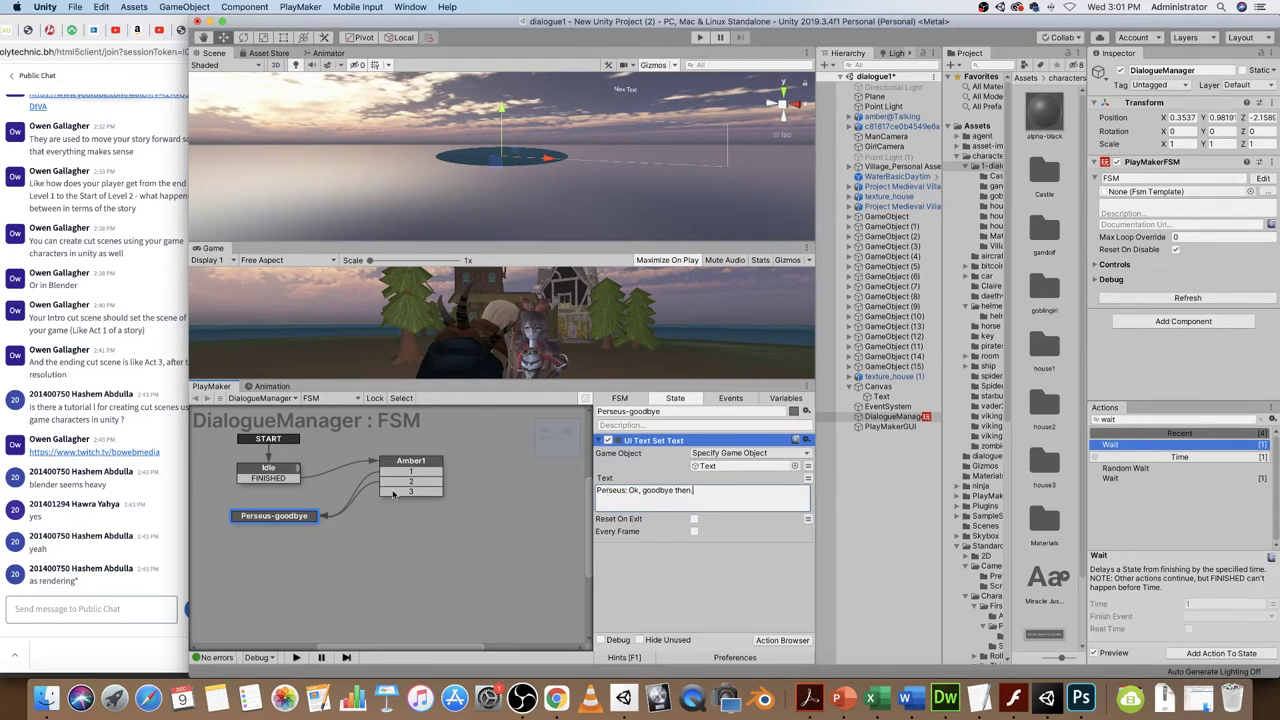
- Add the speaker prefix "Perseus:" before the greeting in the Idle state's text
left_click(298, 472)
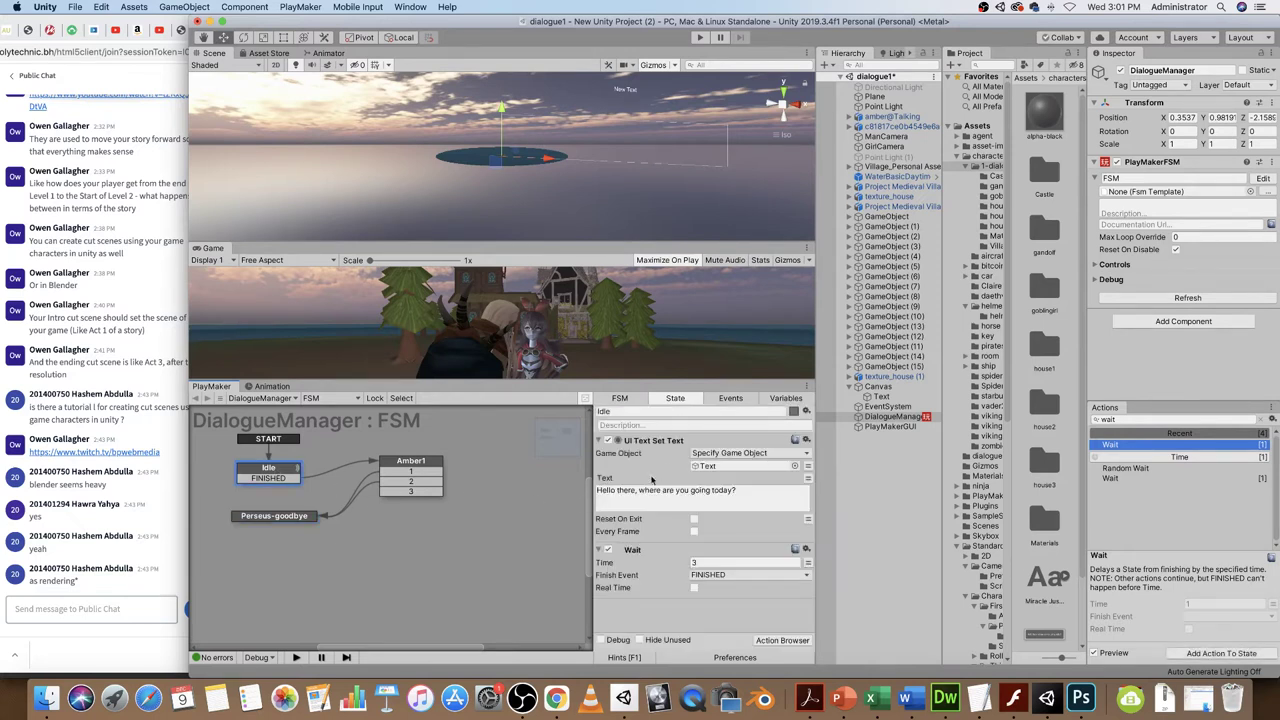
left_click(598, 490)
left_click(597, 490)
type("Perseus")
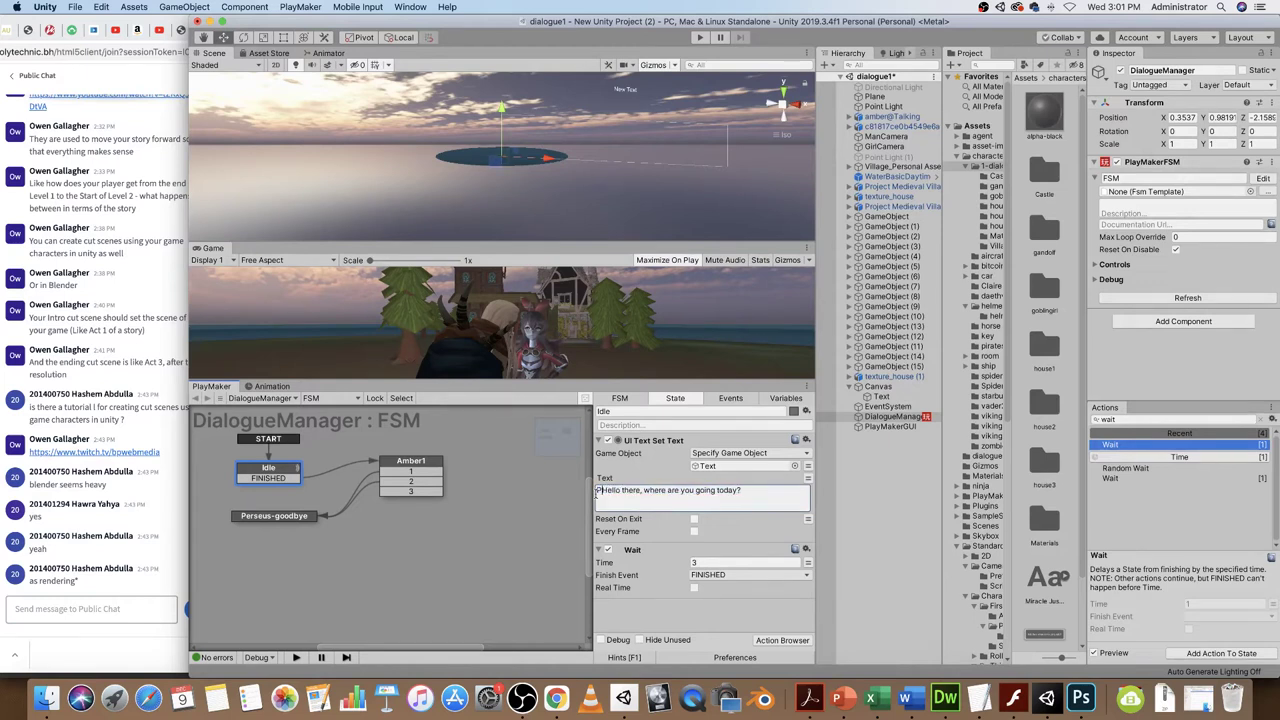
type(":")
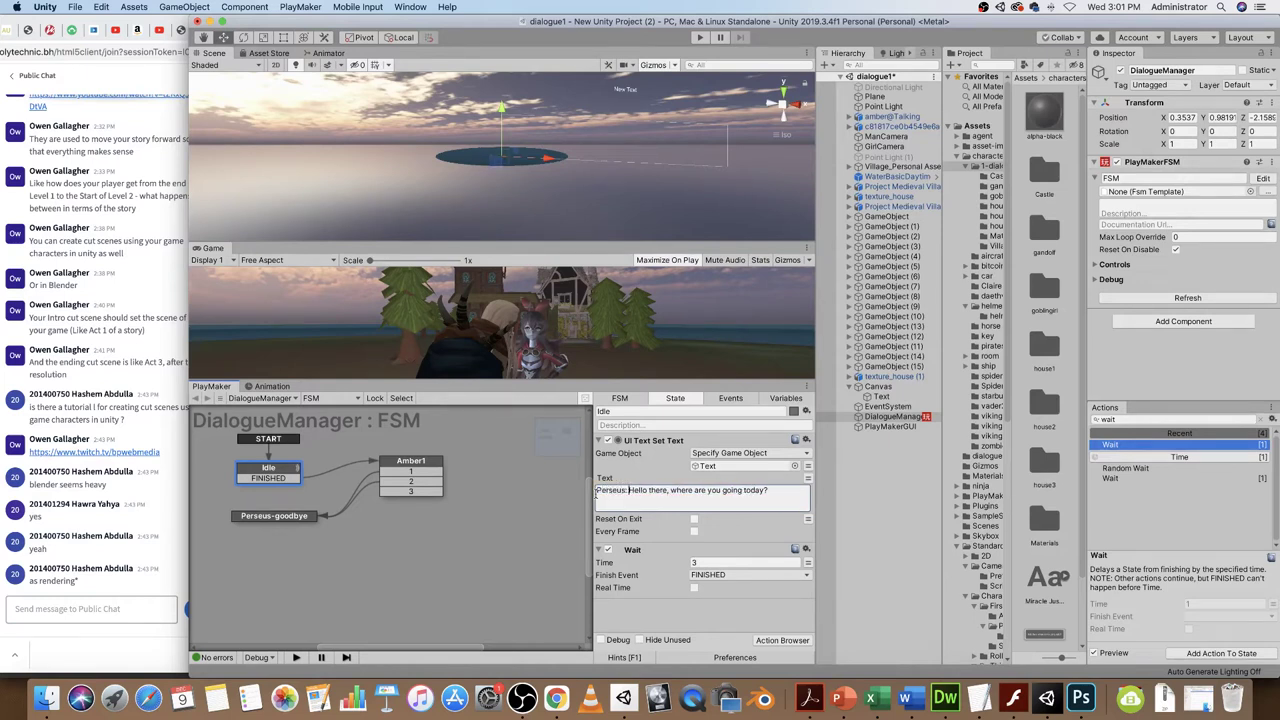
- Add the speaker line "Amber:" above the numbered replies in the Amber1 state's text
left_click(421, 463)
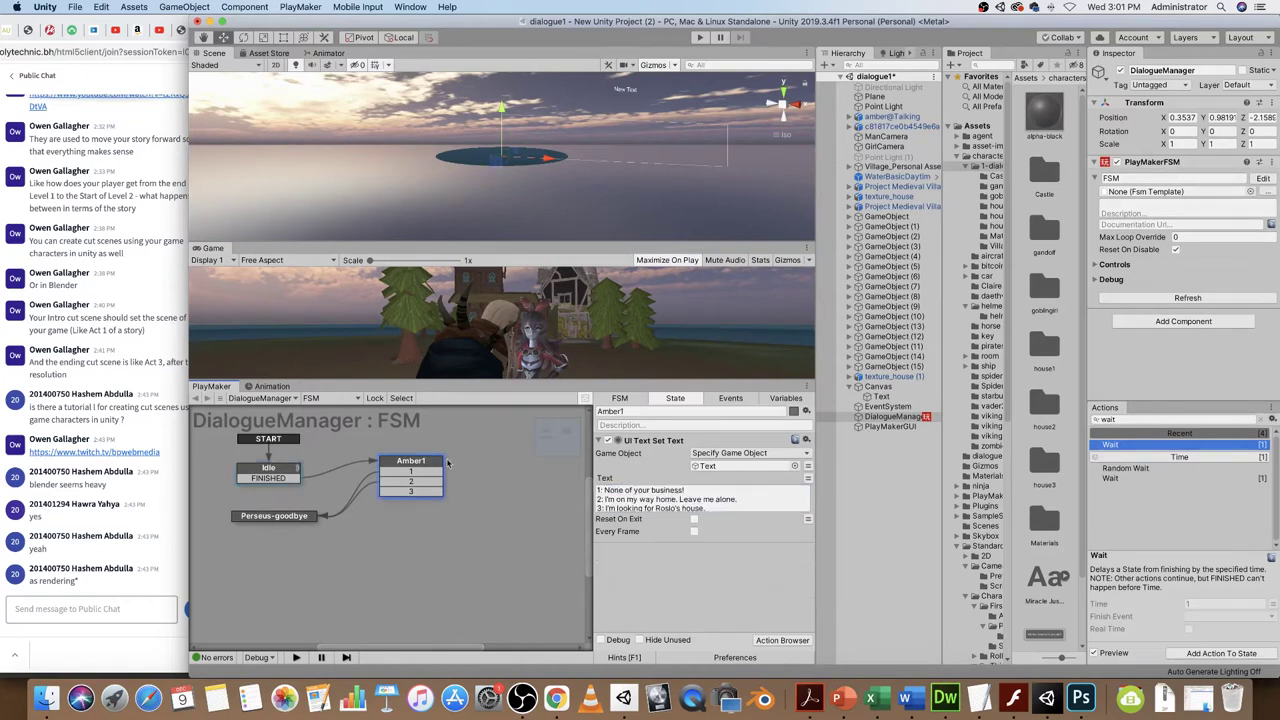
left_click(603, 492)
left_click(599, 492)
key("Return")
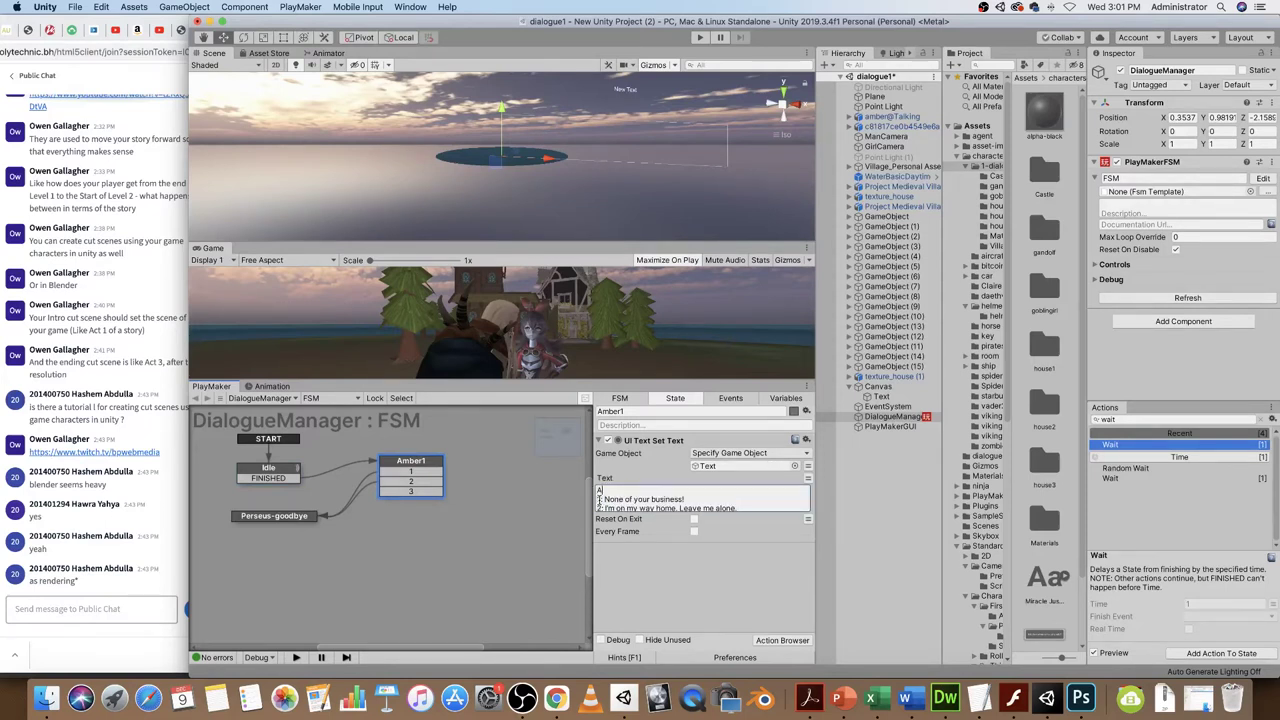
type("Amber")
left_click(509, 545)
left_click_drag(413, 463, 413, 467)
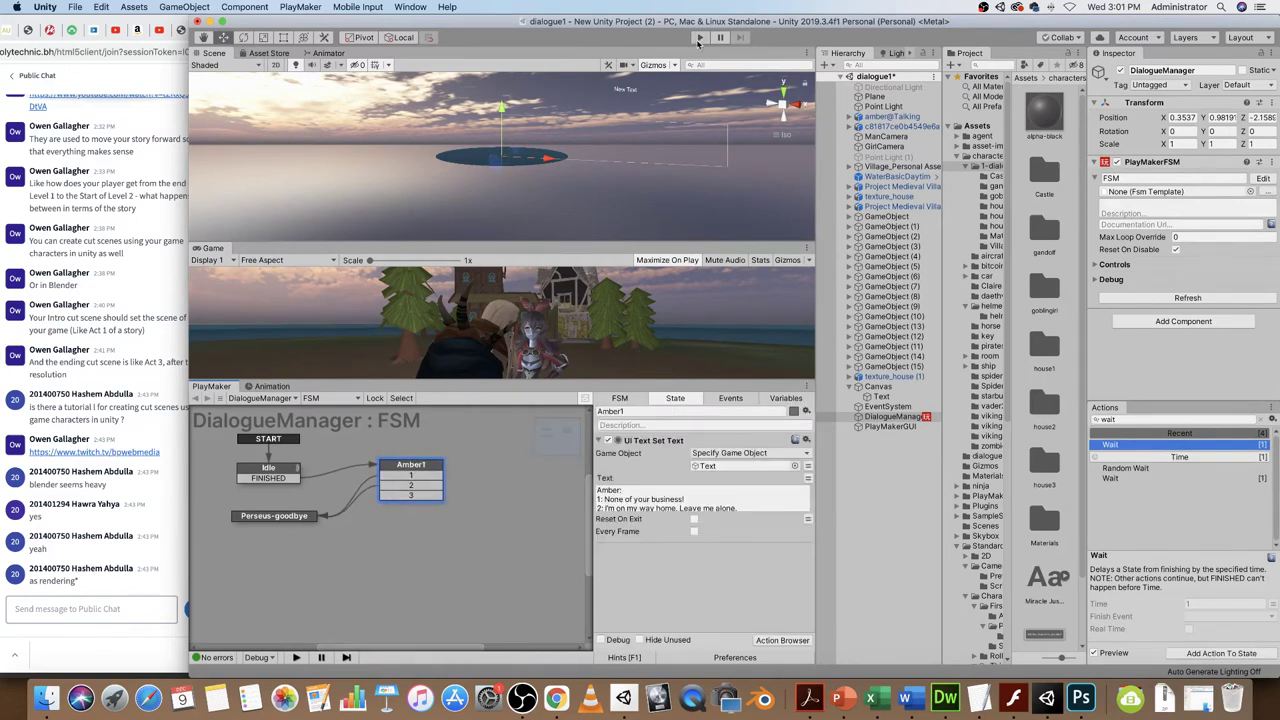
- Enlarge the Game view and add a Get Key Down action to the Amber1 state
left_click_drag(662, 246, 672, 190)
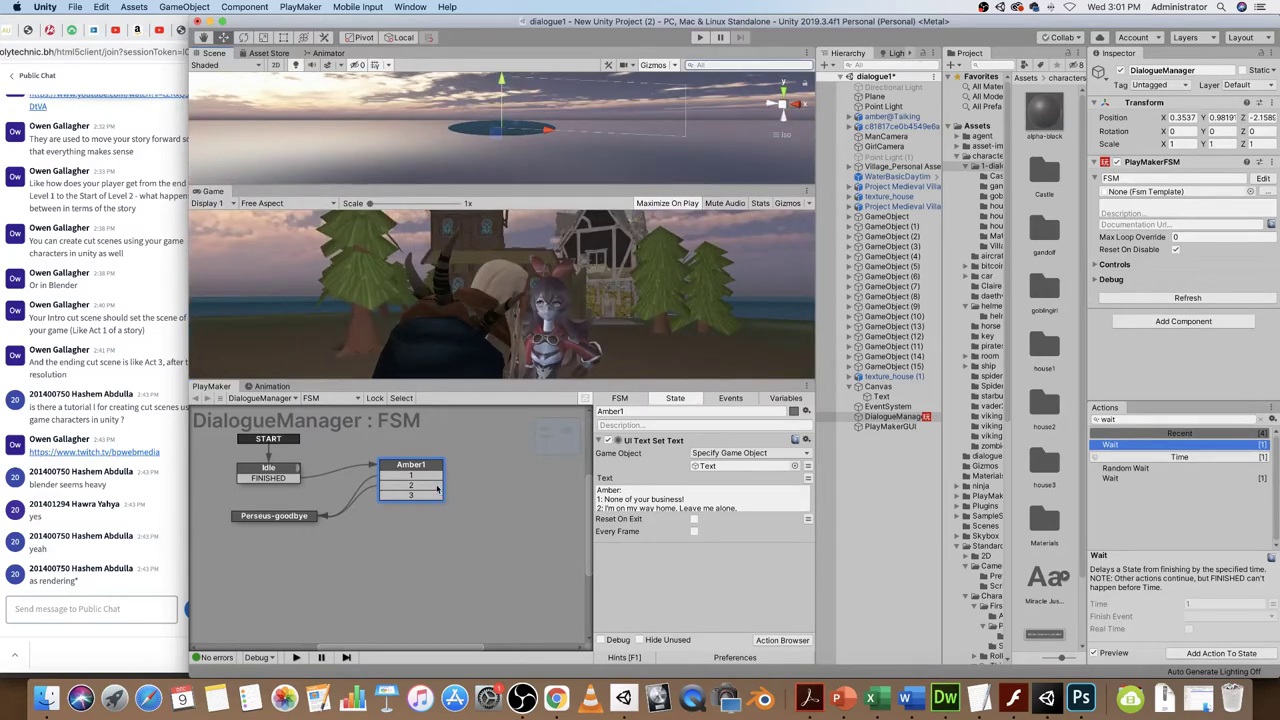
left_click(519, 504)
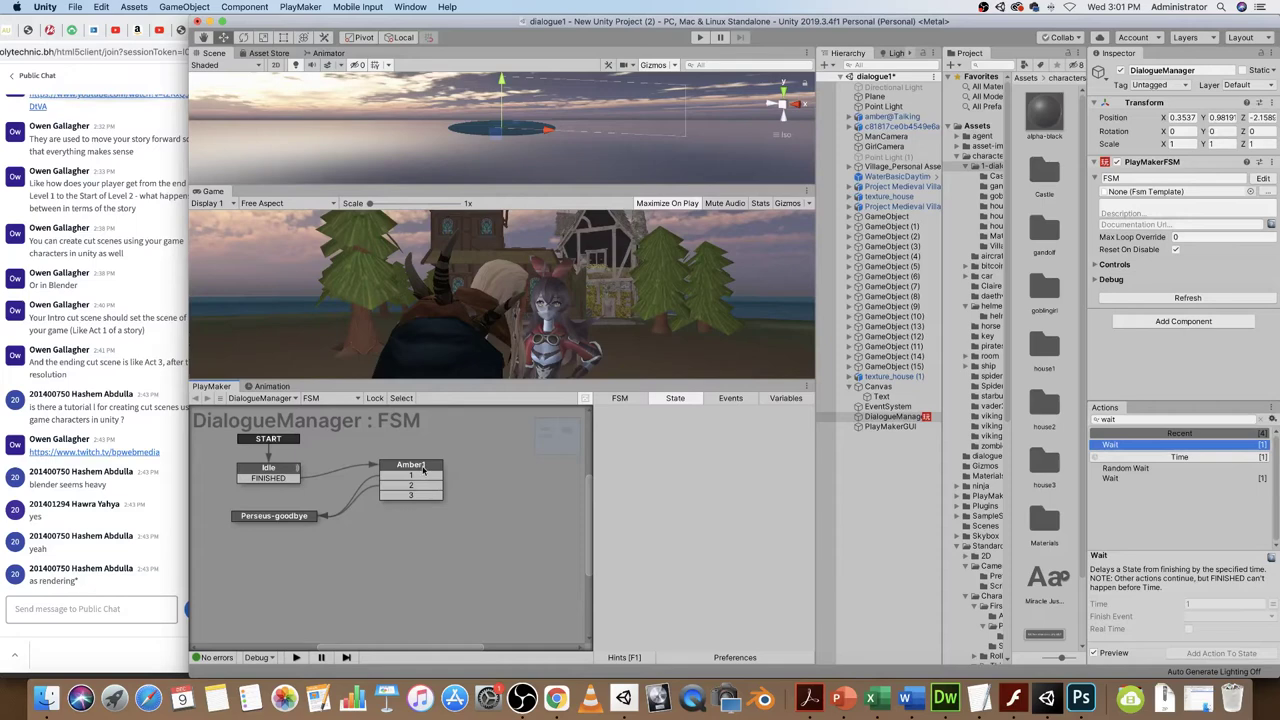
left_click(423, 470)
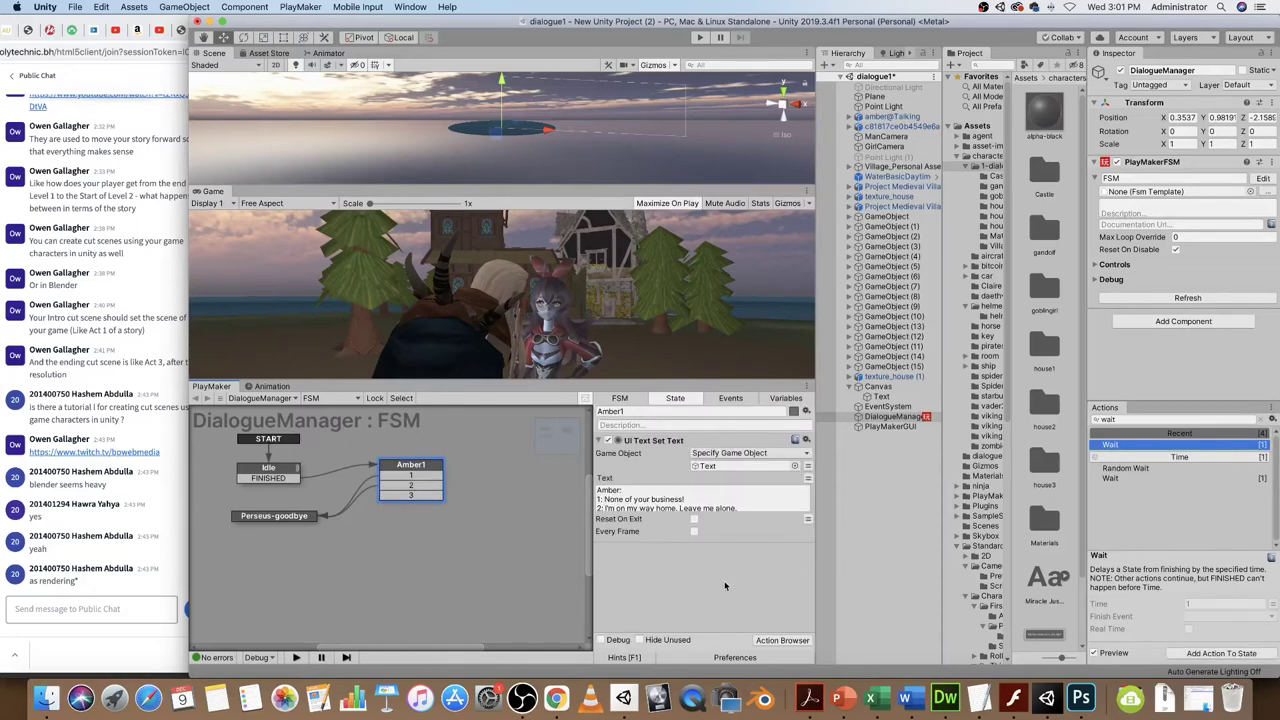
left_click(1105, 419)
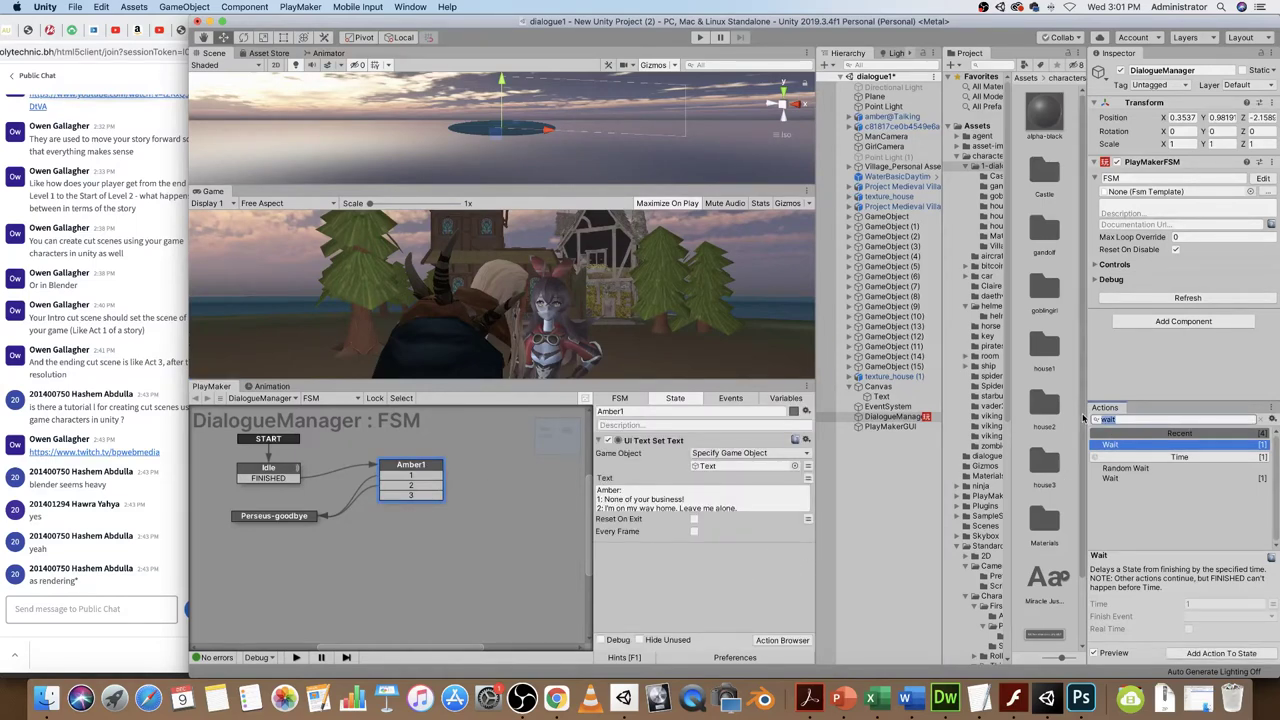
type("get")
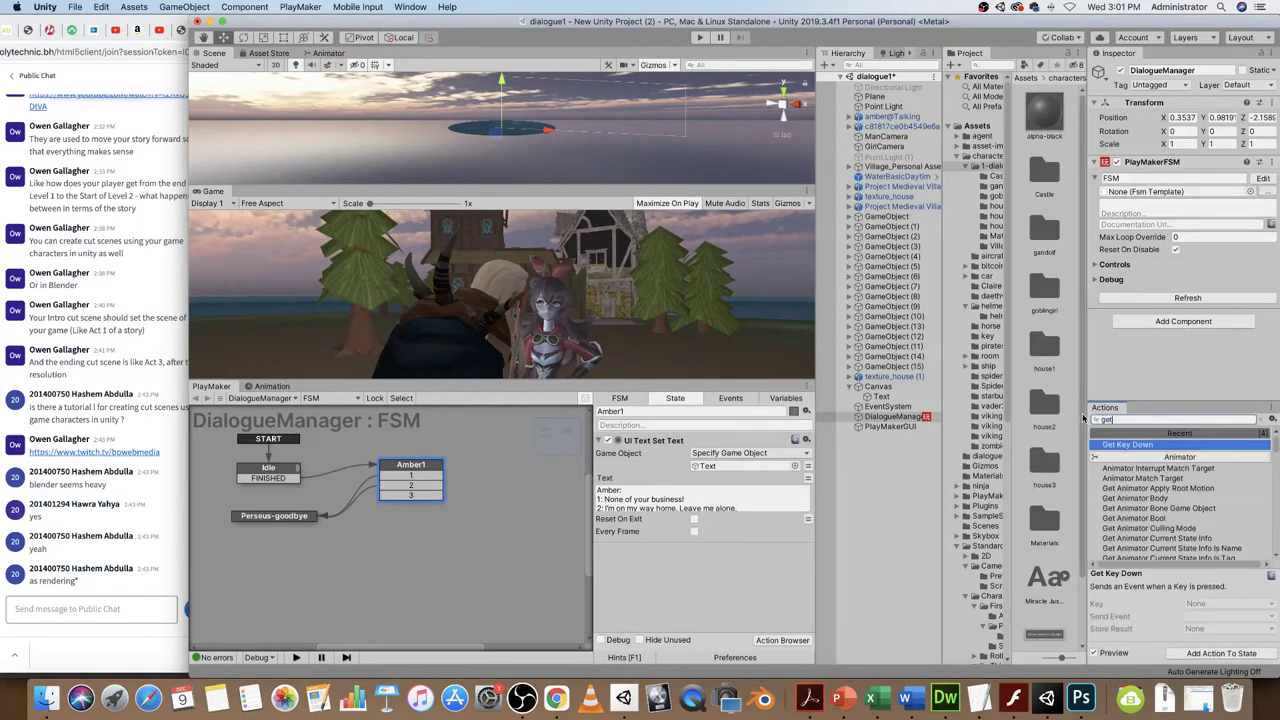
double_click(1140, 448)
- Set Amber1's Get Key Down action to the Alpha 1 key and have it send event 1
left_click_drag(679, 380, 684, 318)
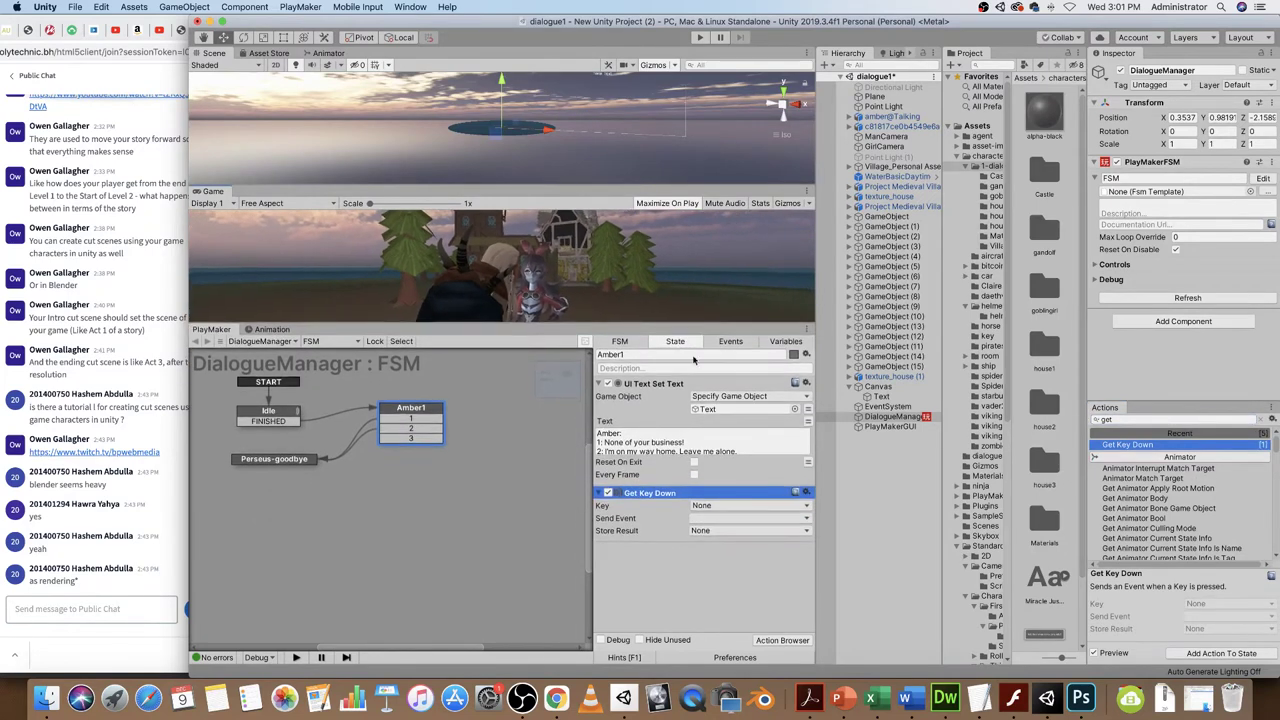
left_click(722, 506)
scroll(730, 570, "down", 5)
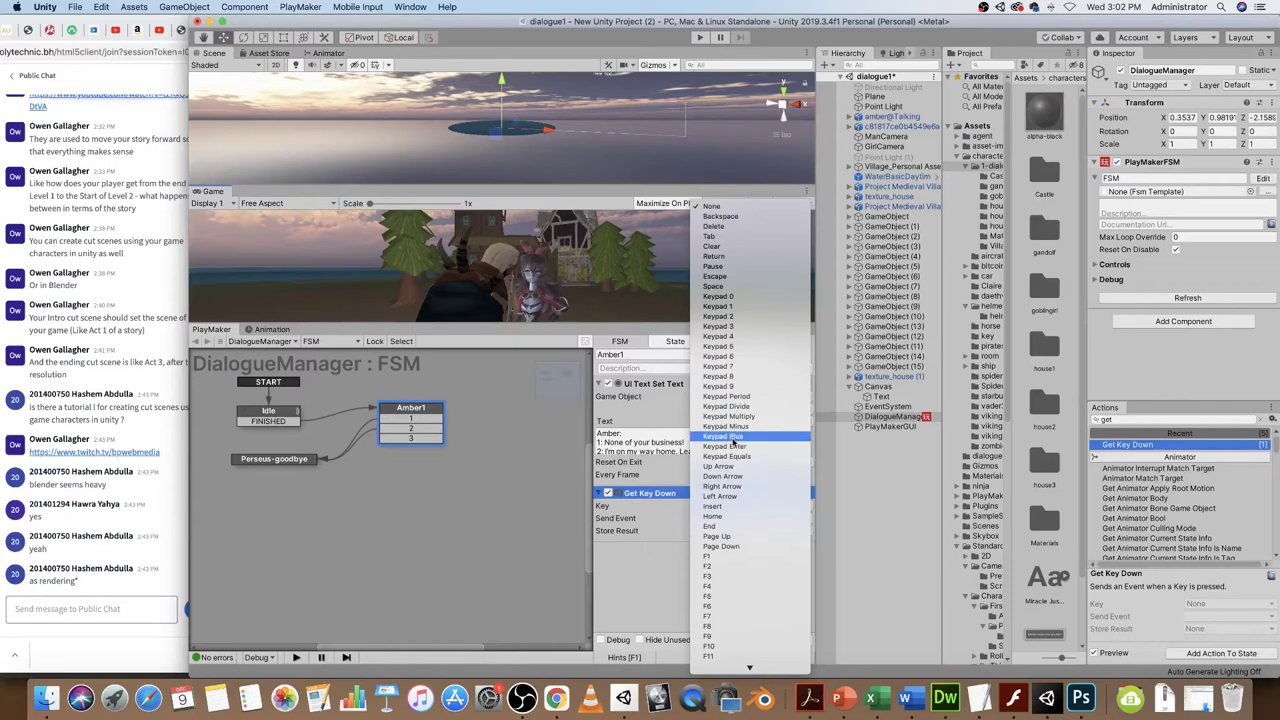
scroll(735, 380, "down", 8)
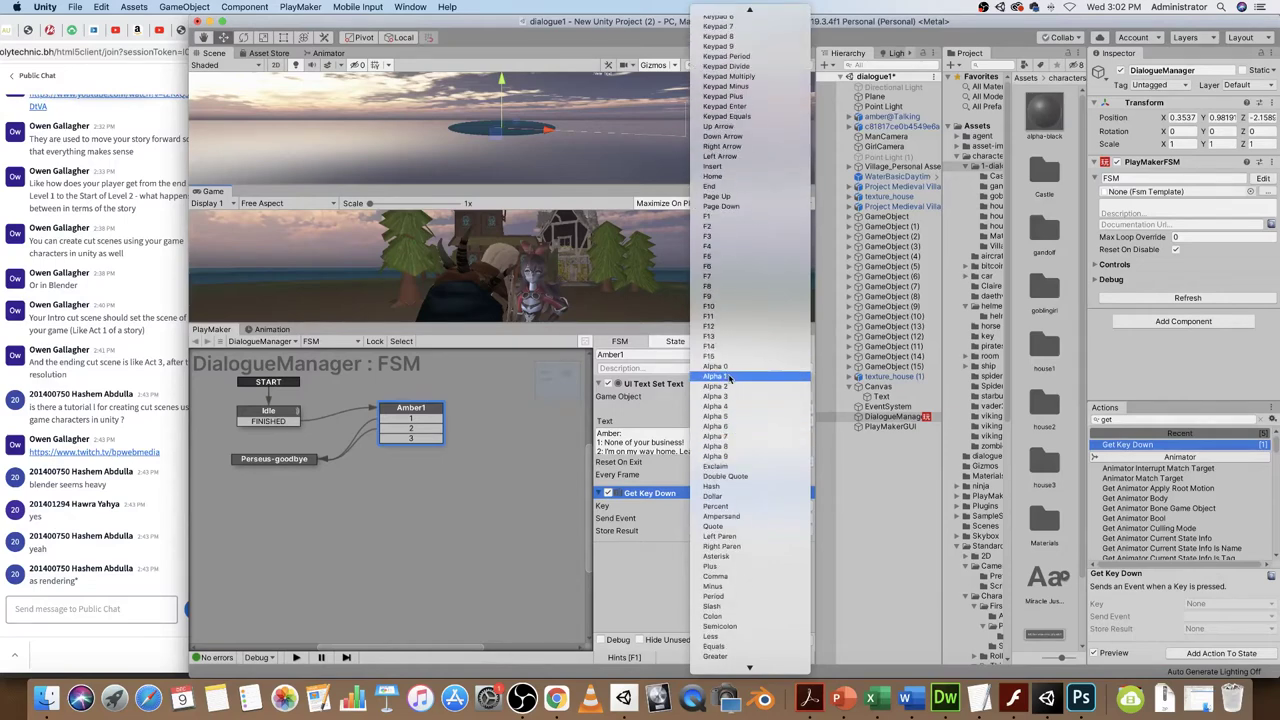
left_click(730, 376)
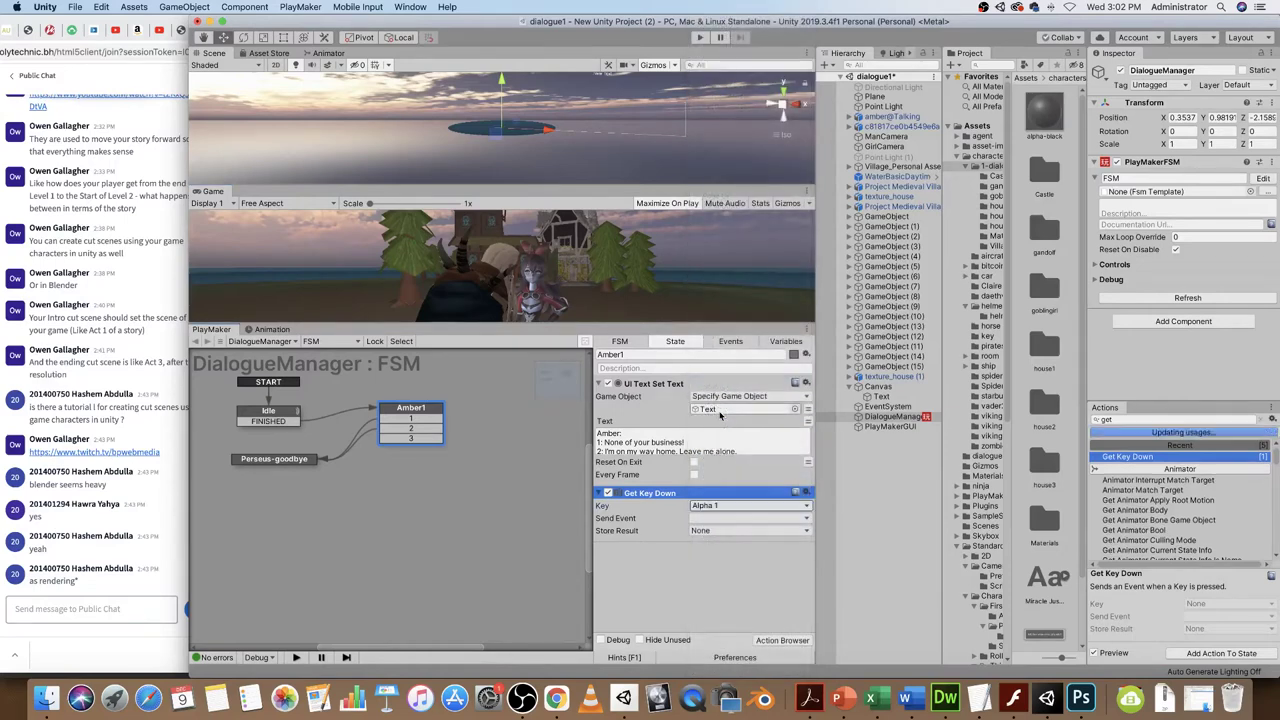
left_click(712, 519)
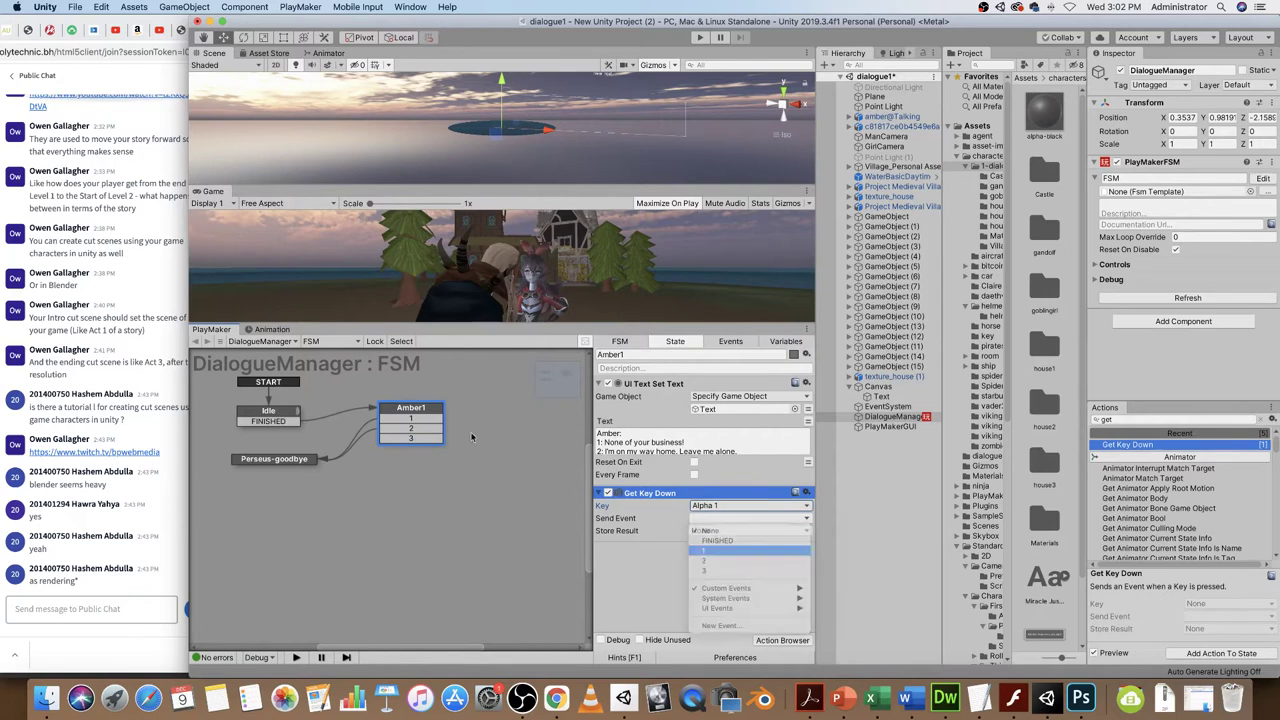
left_click(720, 552)
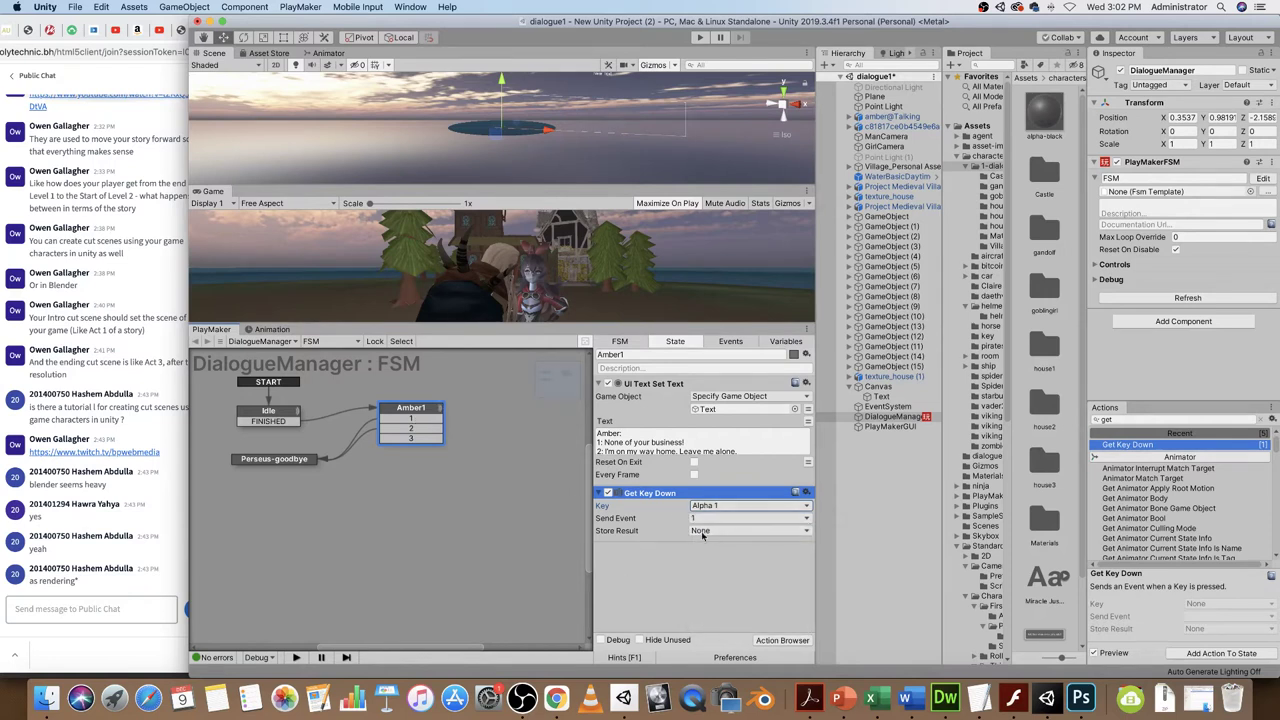
- Copy Amber1's Get Key Down action and paste two copies of it after the original
left_click(806, 494)
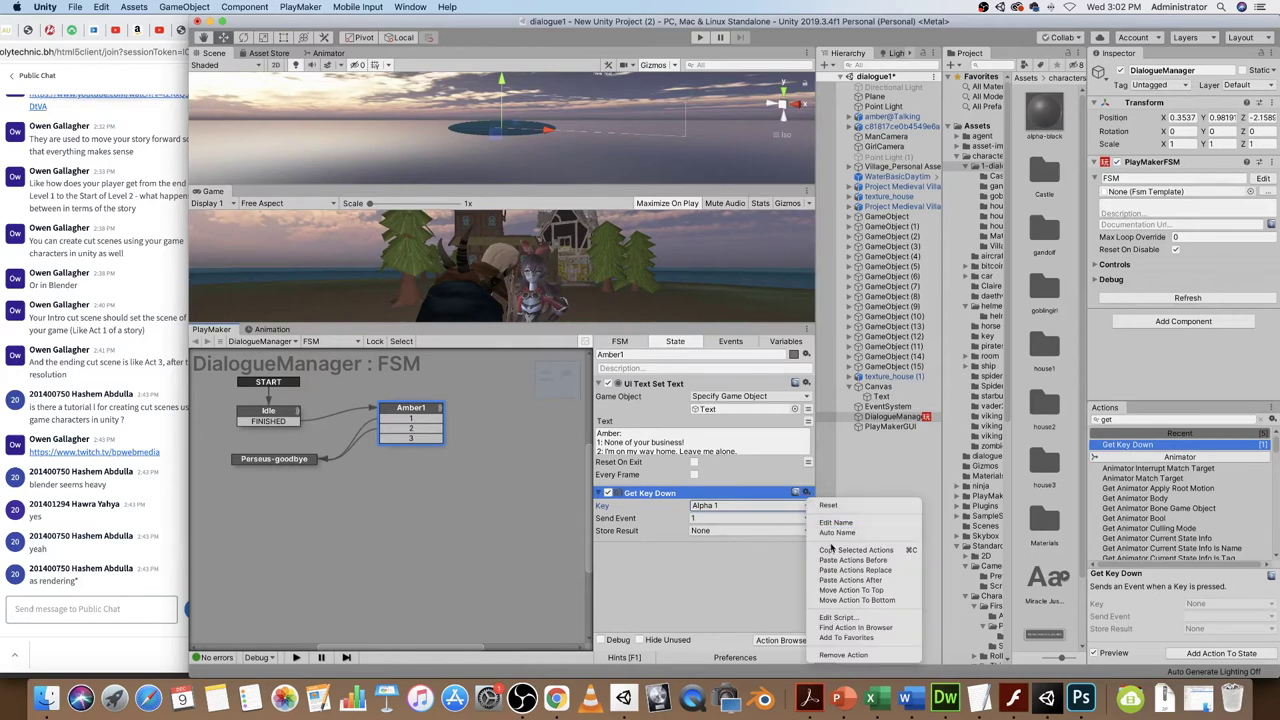
left_click(806, 494)
left_click(806, 494)
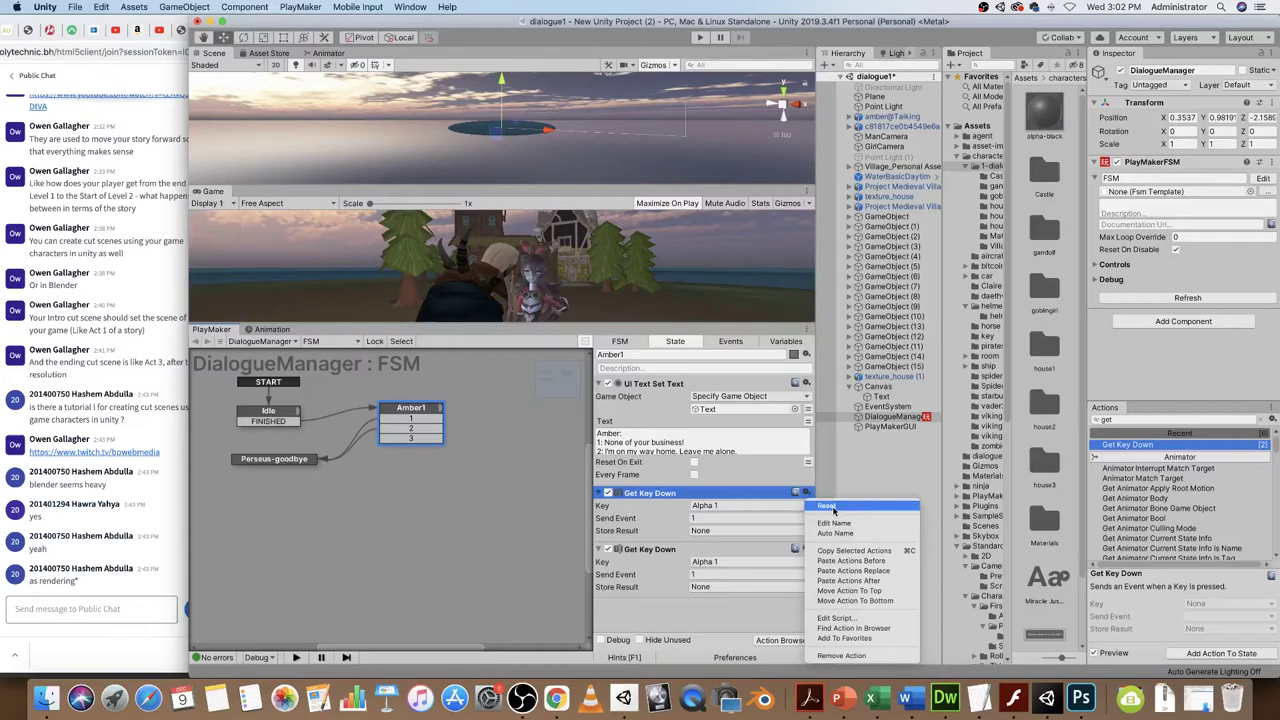
left_click(848, 580)
- Set the second Get Key Down action in Amber1 to send event 2 and the third to send event 3
left_click(745, 574)
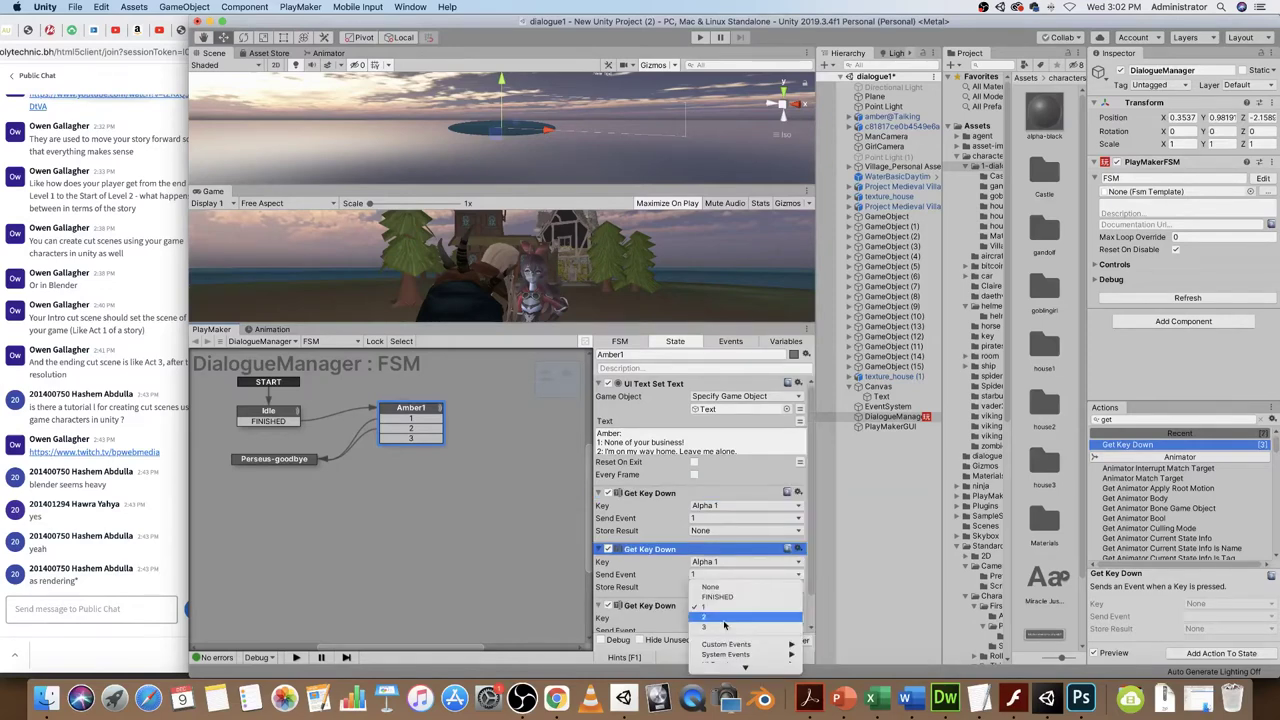
left_click(724, 618)
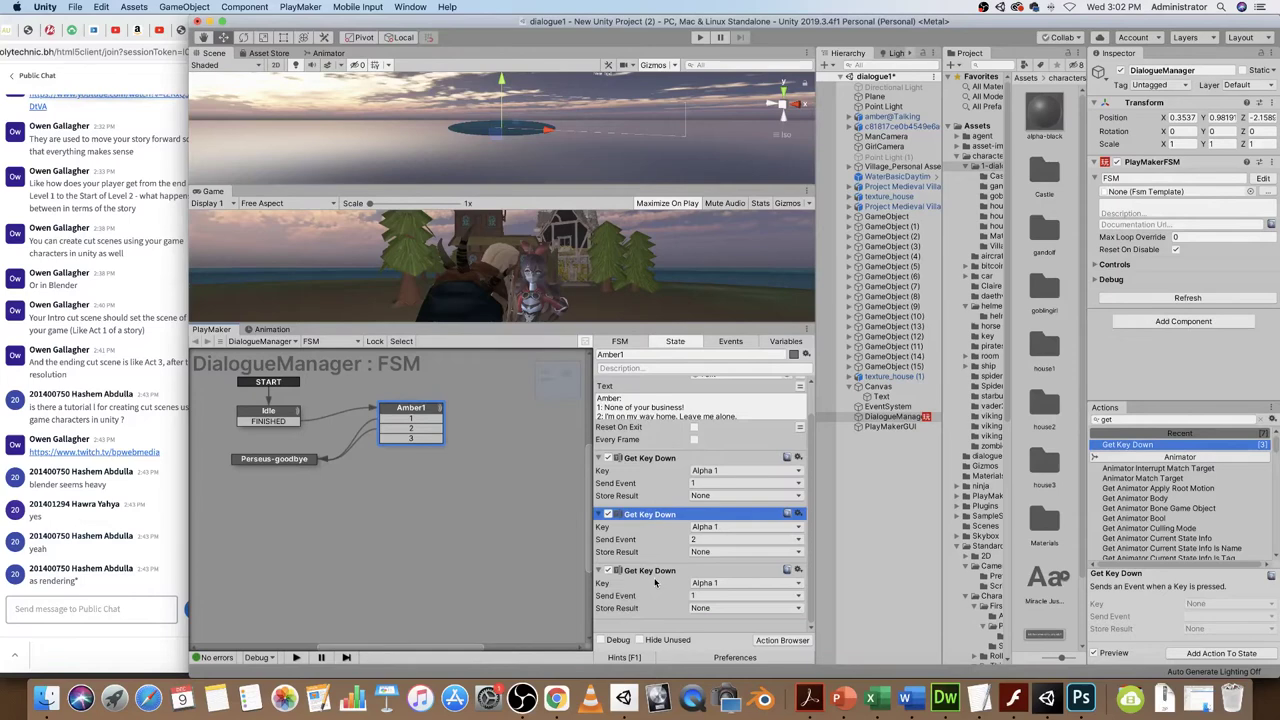
left_click(422, 490)
left_click(425, 410)
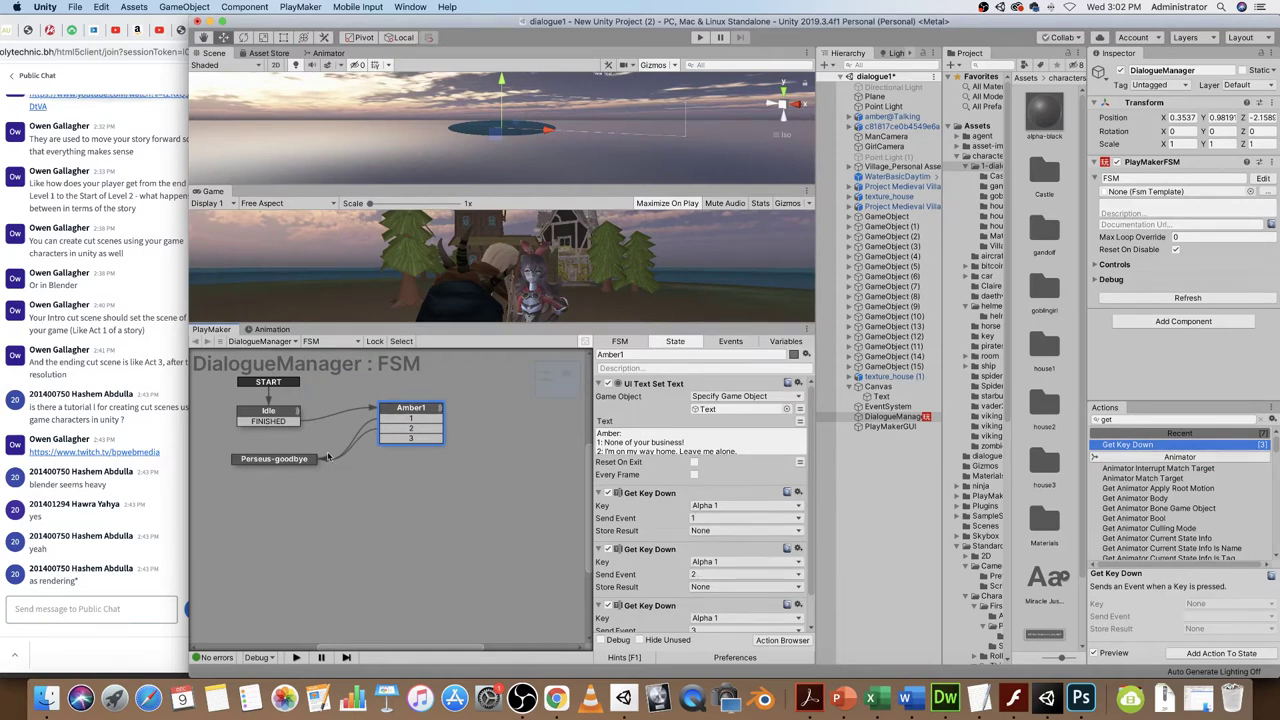
- Add a new state below Amber1 and select Perseus's option 3 reply in the Word script
left_click_drag(434, 444, 479, 497)
left_click(438, 494)
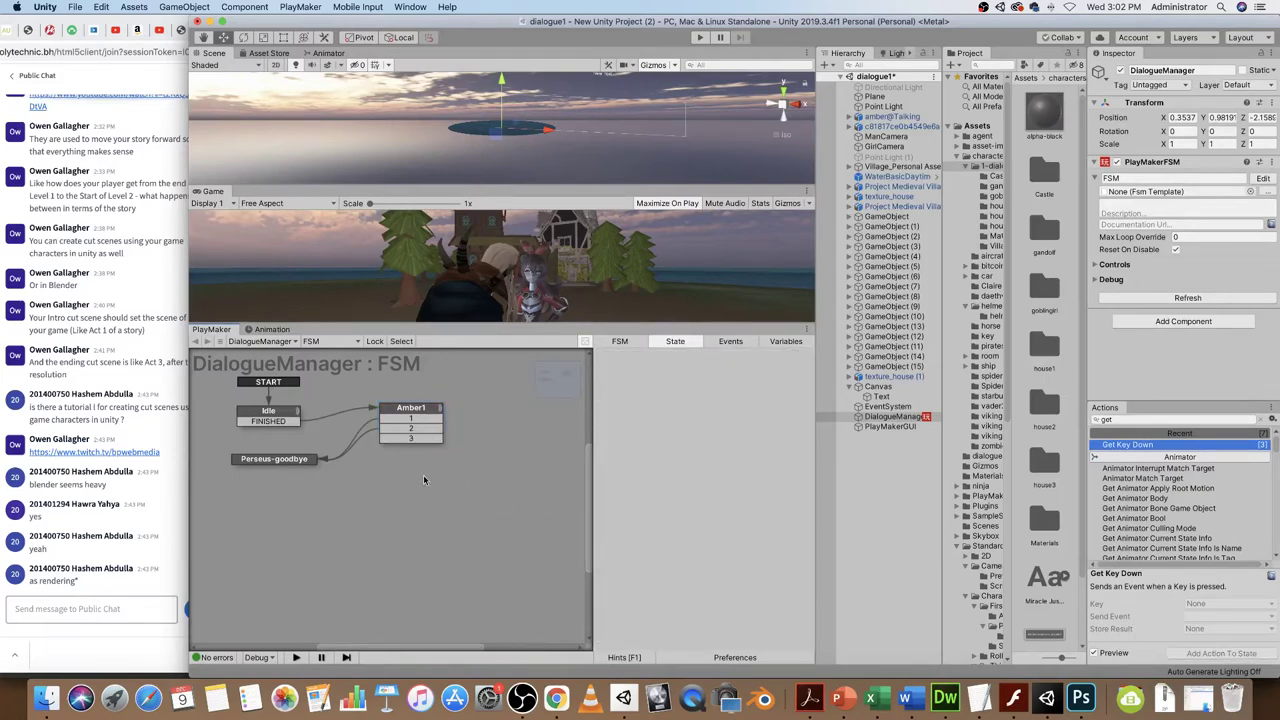
right_click(423, 474)
left_click(468, 481)
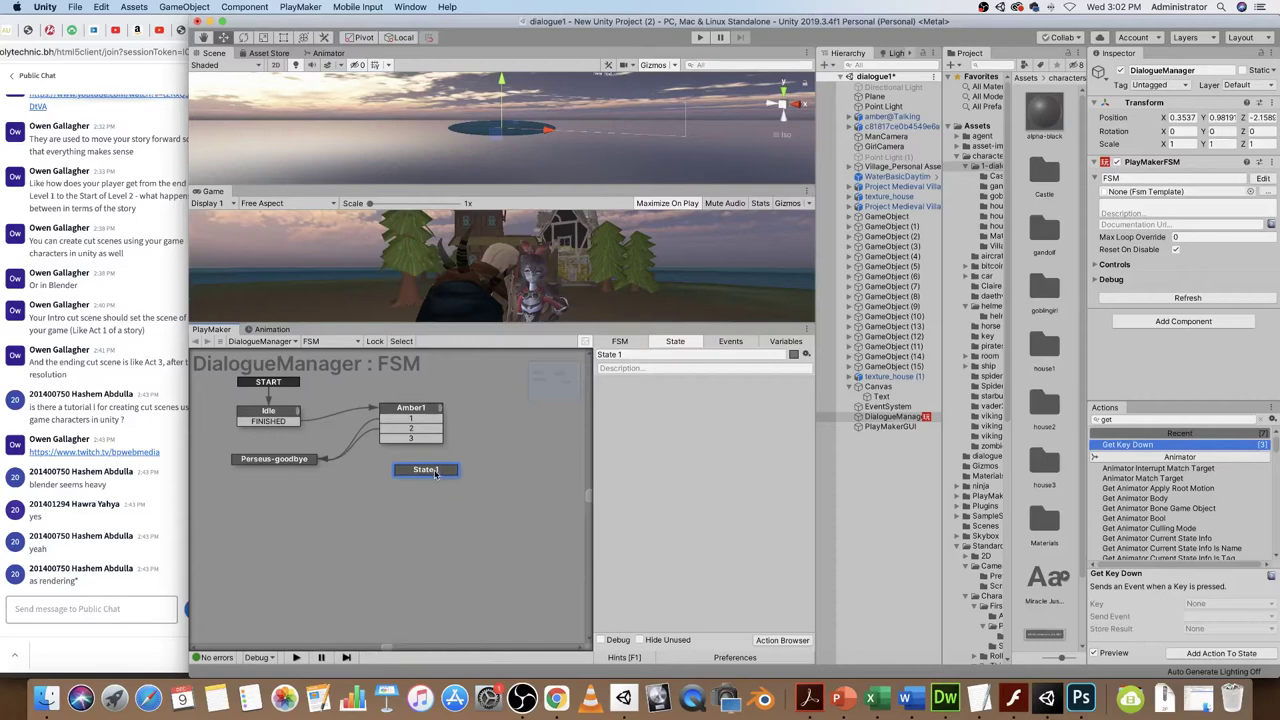
left_click(918, 706)
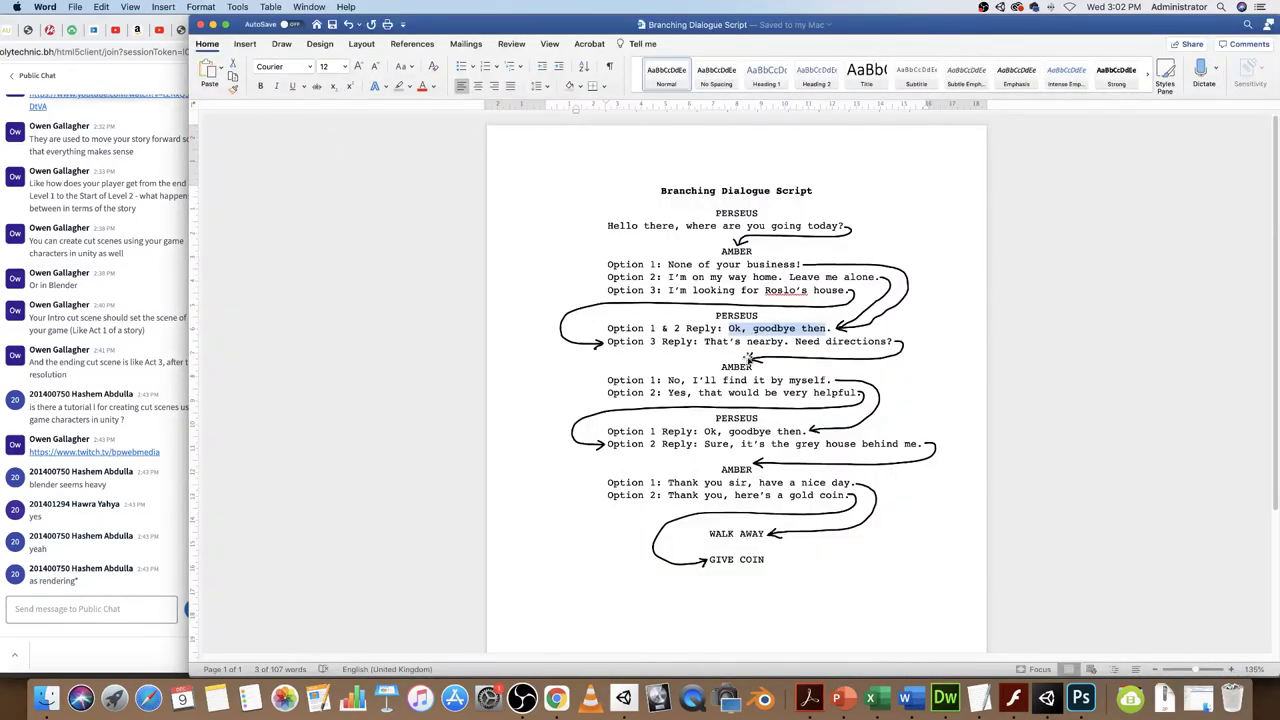
left_click_drag(702, 341, 843, 347)
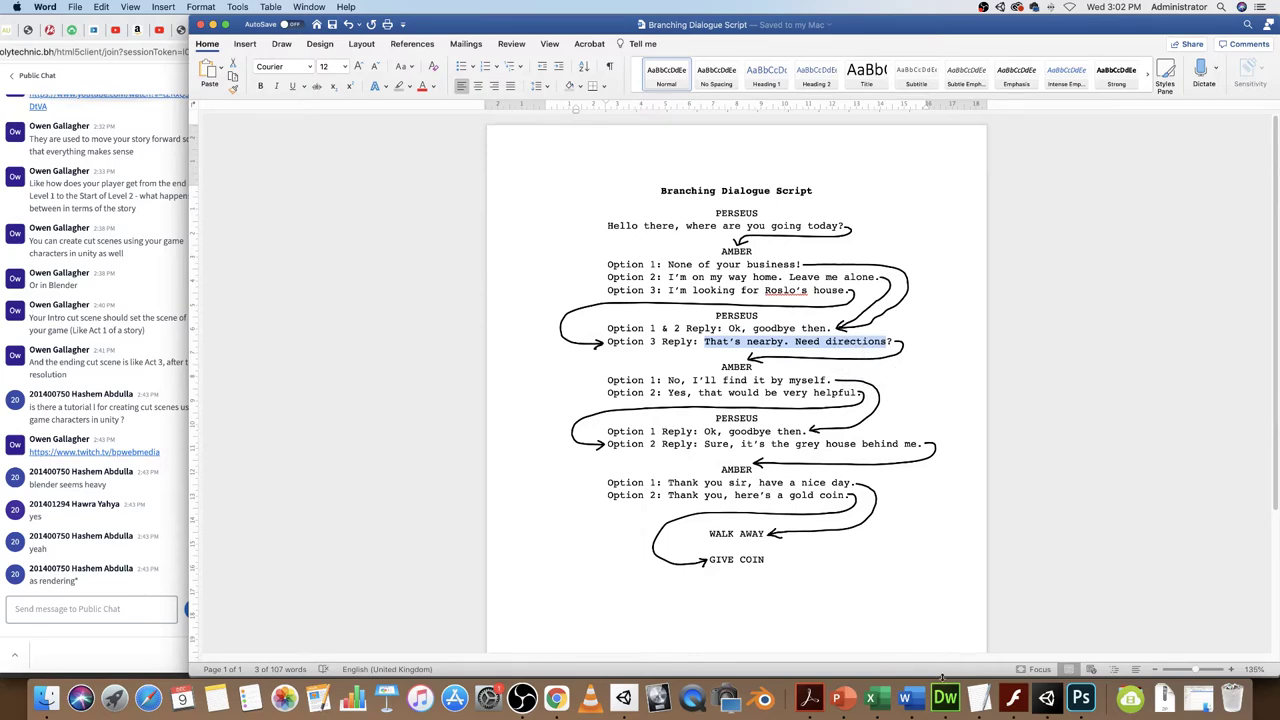
- Back in Unity, name the new state Perseus-Directions and link Amber1's transition 3 to it
left_click(1046, 698)
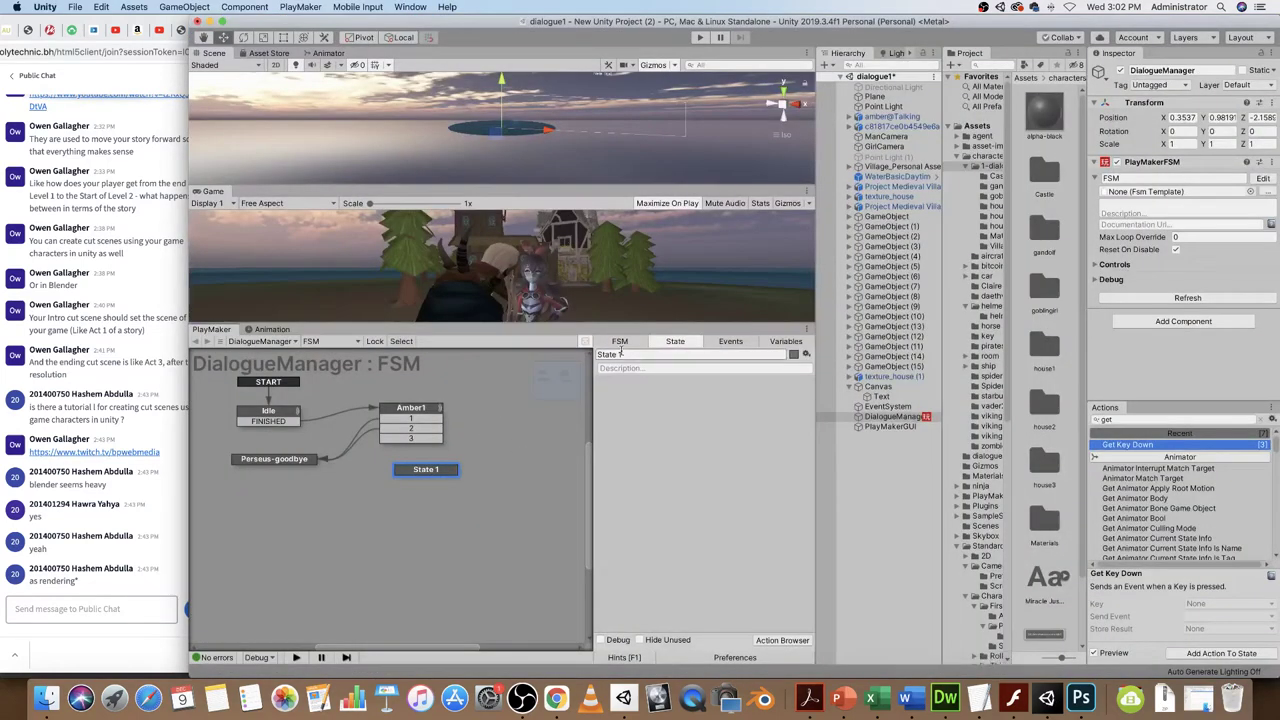
type("Perss")
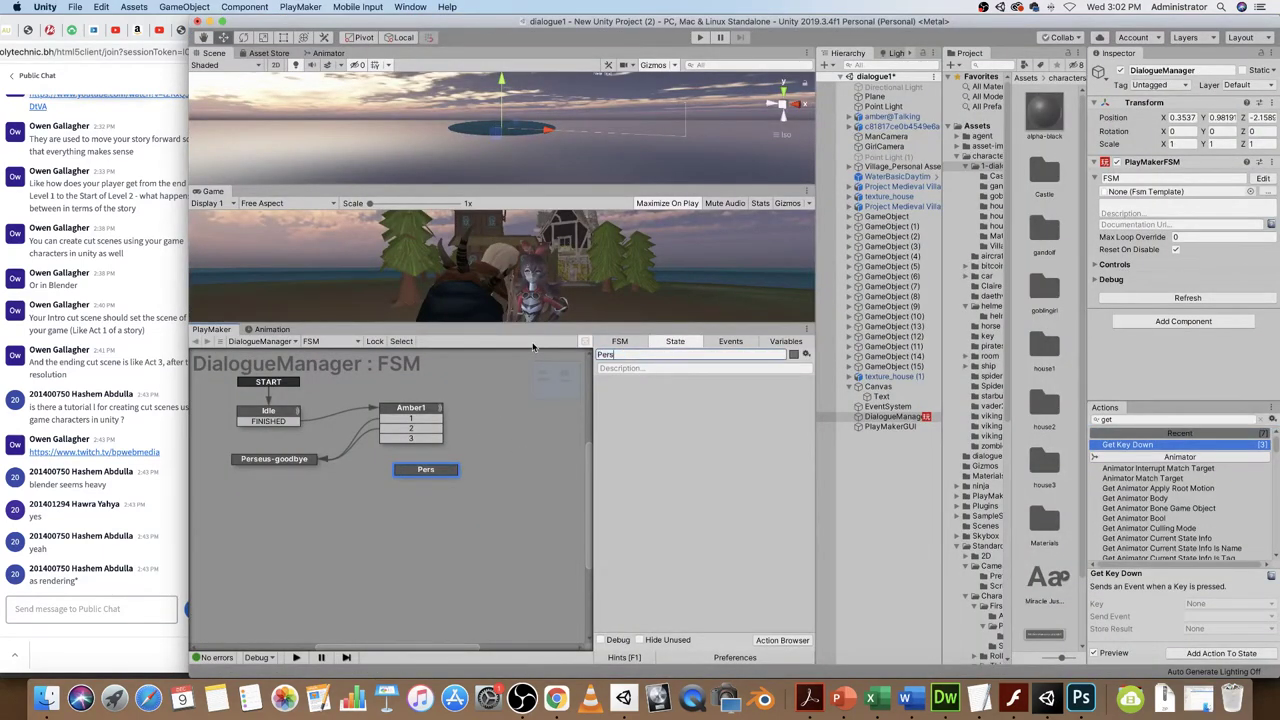
type("eus-Directions")
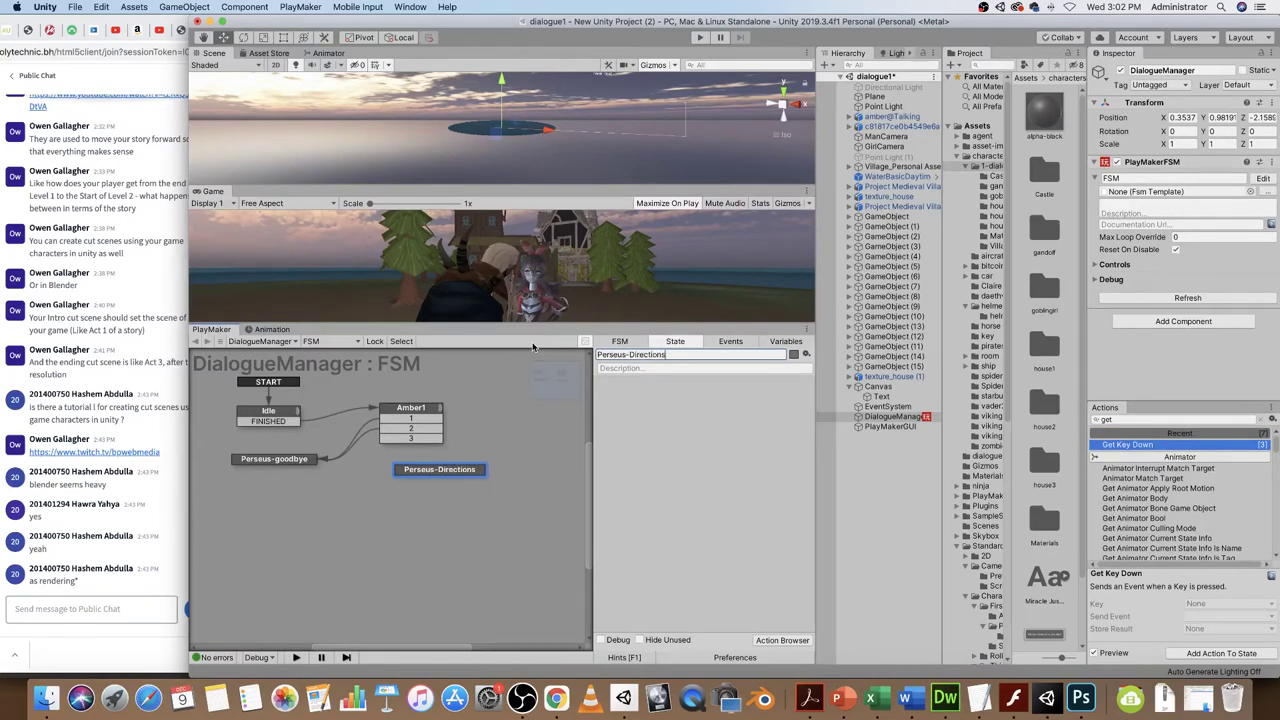
left_click(440, 444)
left_click_drag(457, 470, 448, 484)
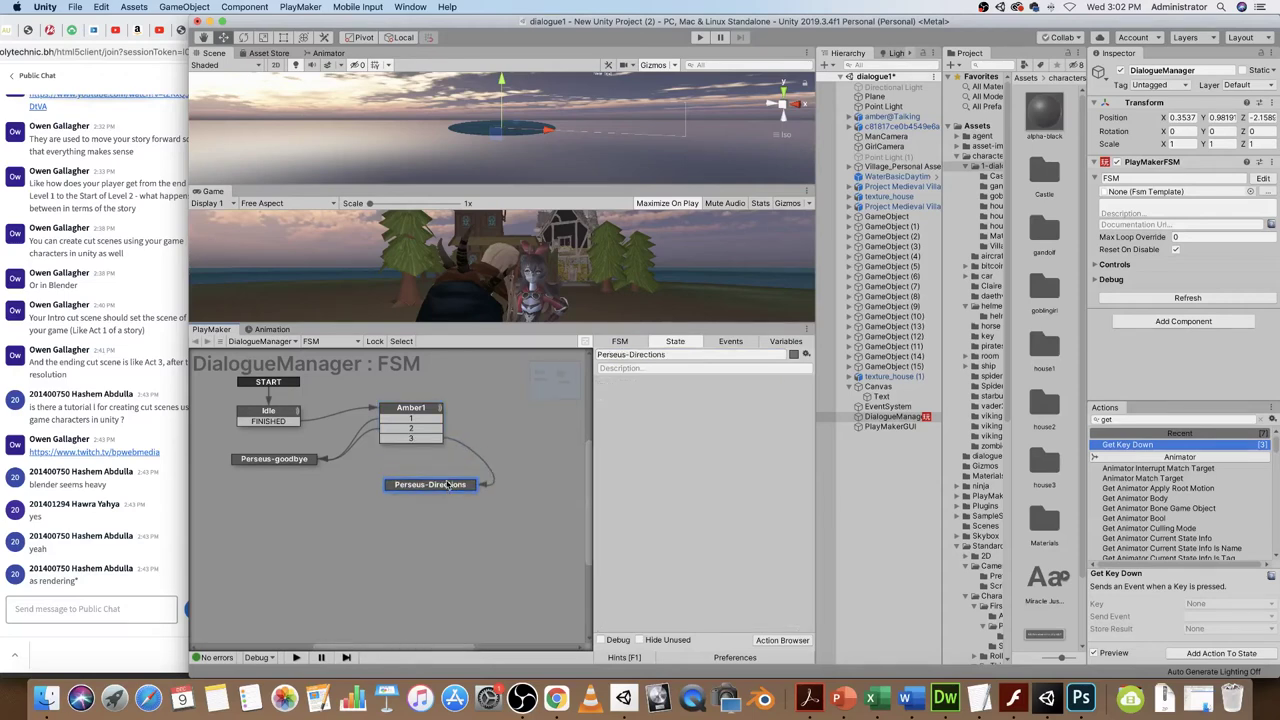
- Copy the Wait action from the Idle state and paste it after the UI Text Set Text action in Perseus-goodbye
left_click(294, 461)
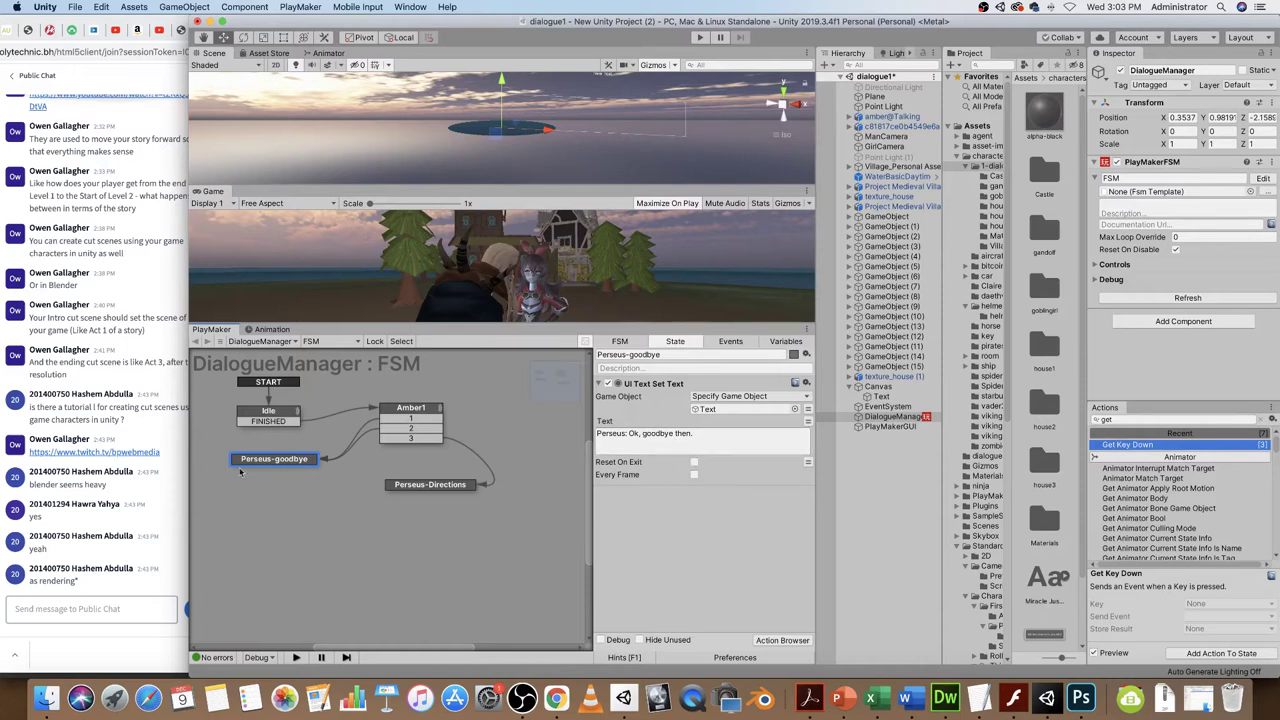
left_click_drag(264, 465, 262, 463)
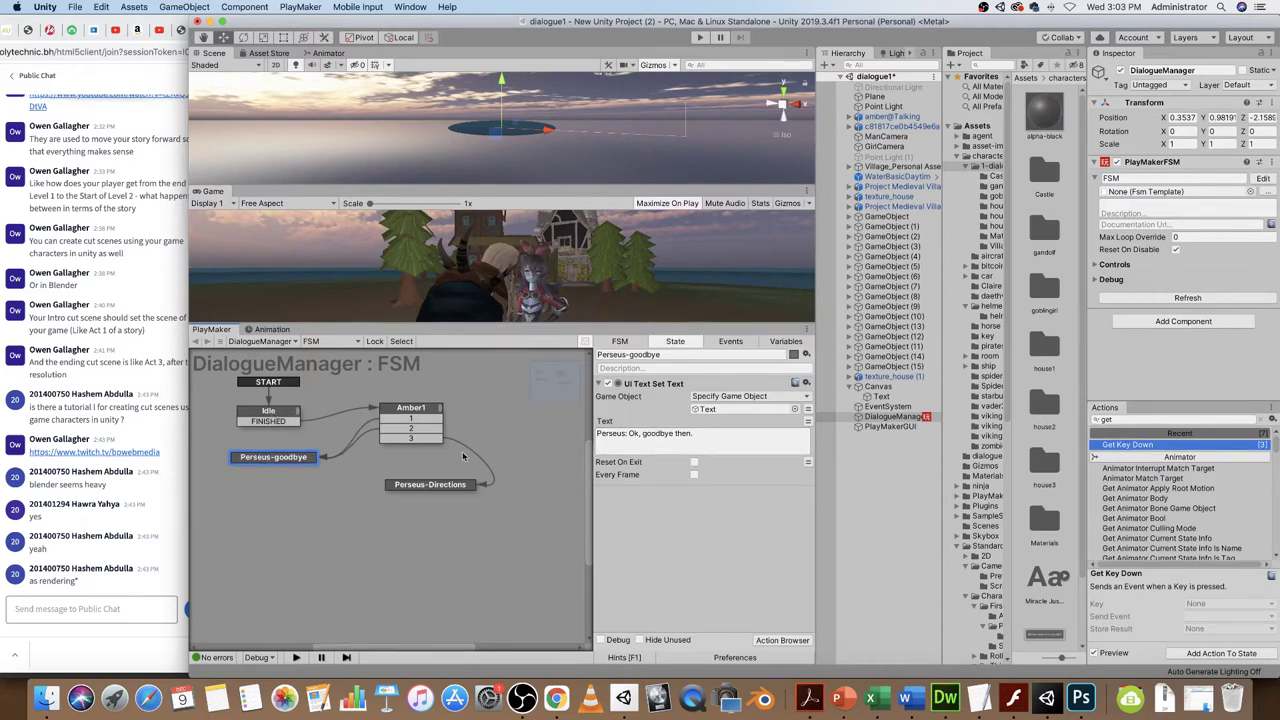
left_click(268, 412)
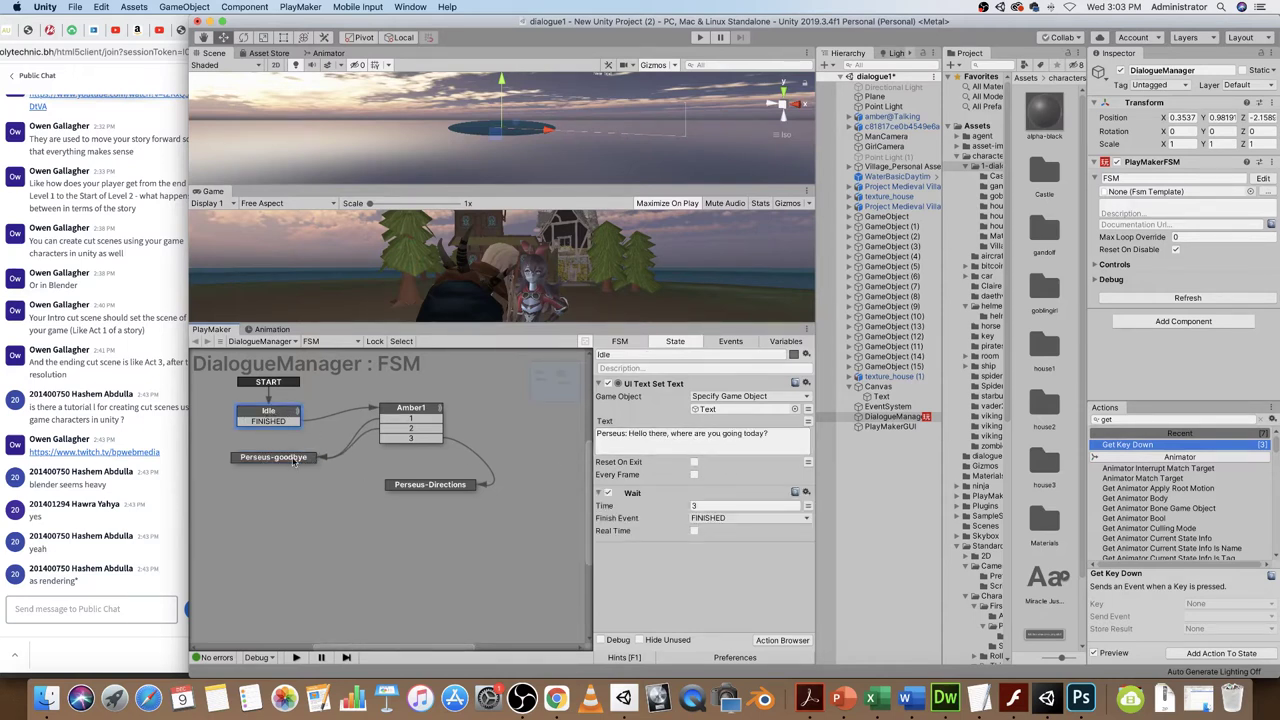
left_click(806, 494)
left_click(273, 457)
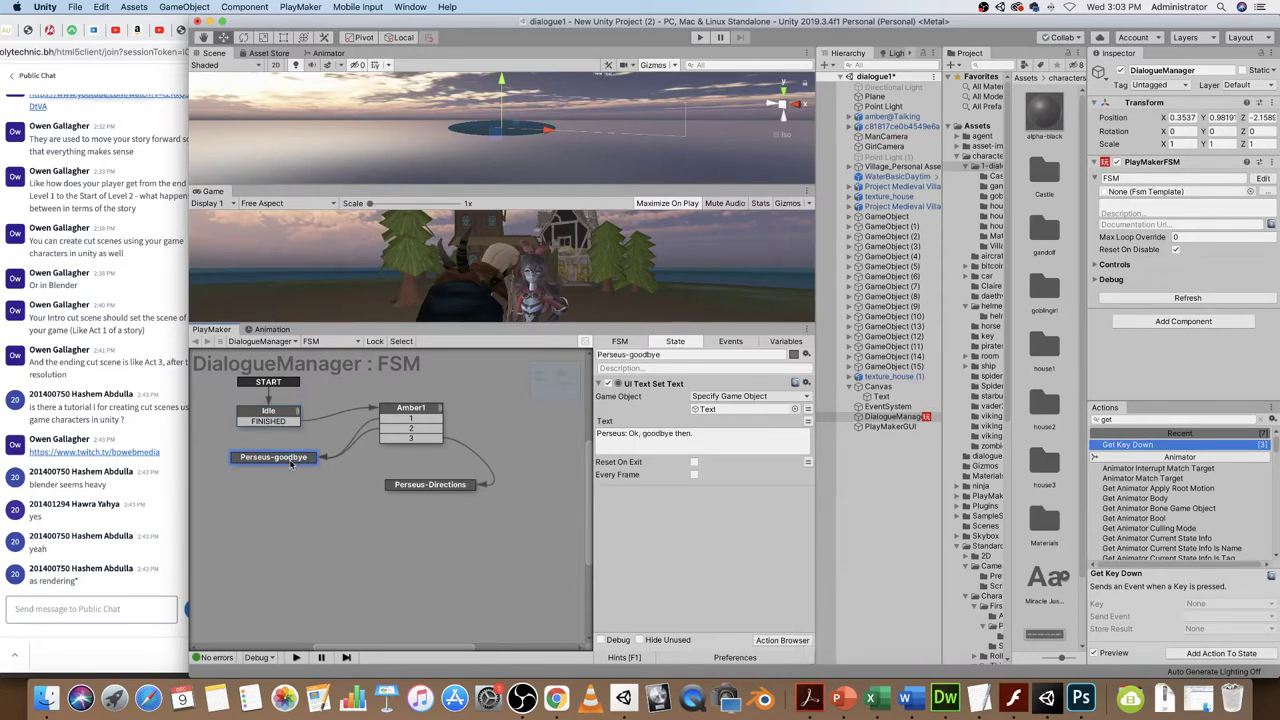
left_click(806, 383)
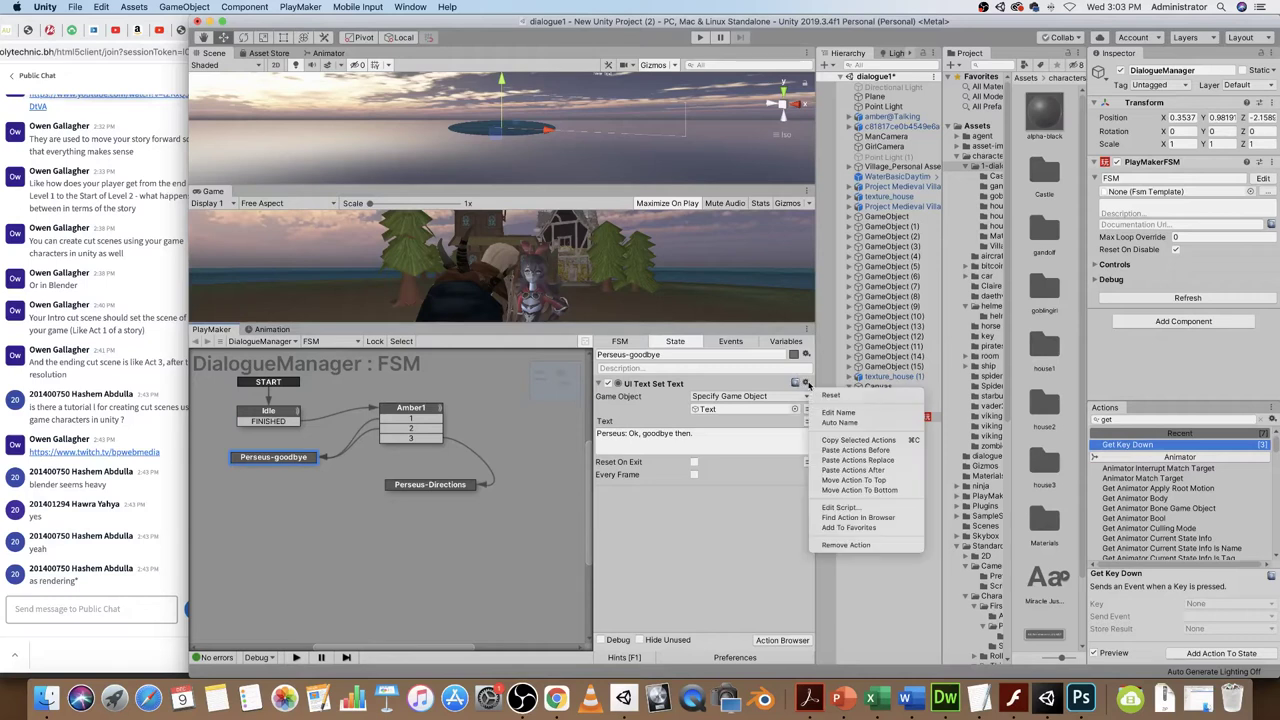
left_click(840, 470)
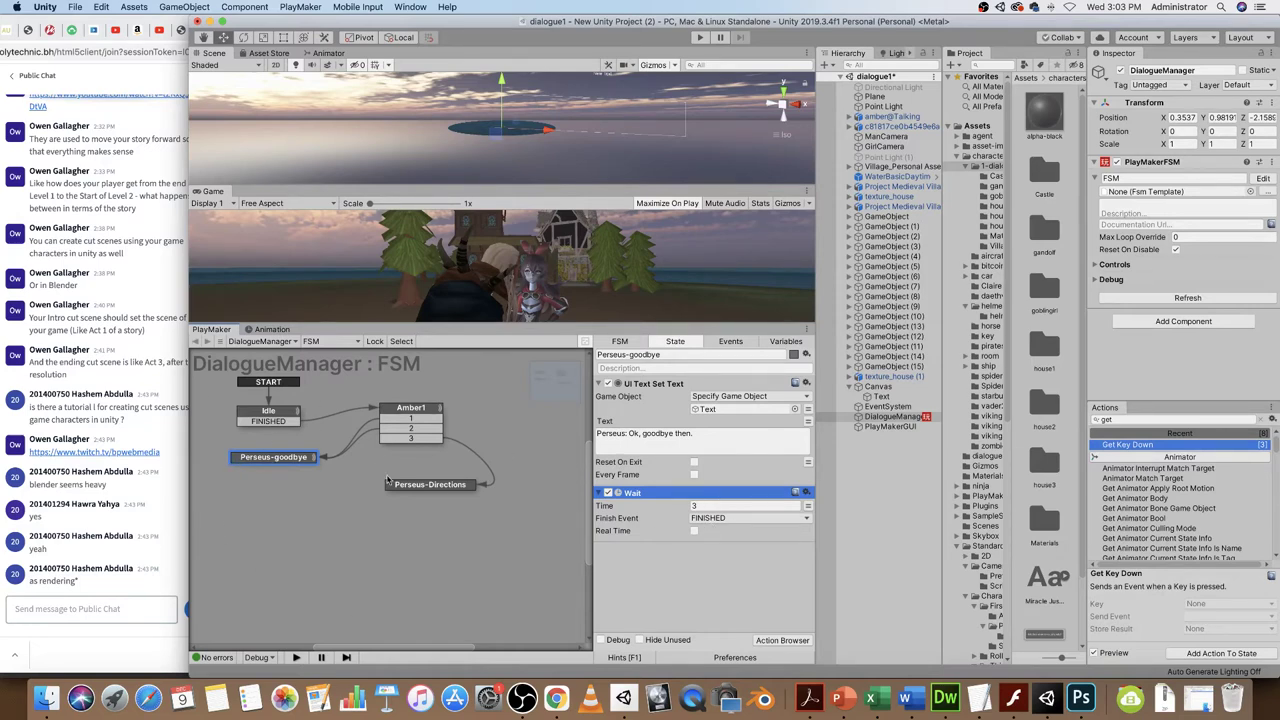
- Add a FINISHED transition to Perseus-goodbye and link it back to the Idle state
right_click(283, 461)
mouse_move(340, 462)
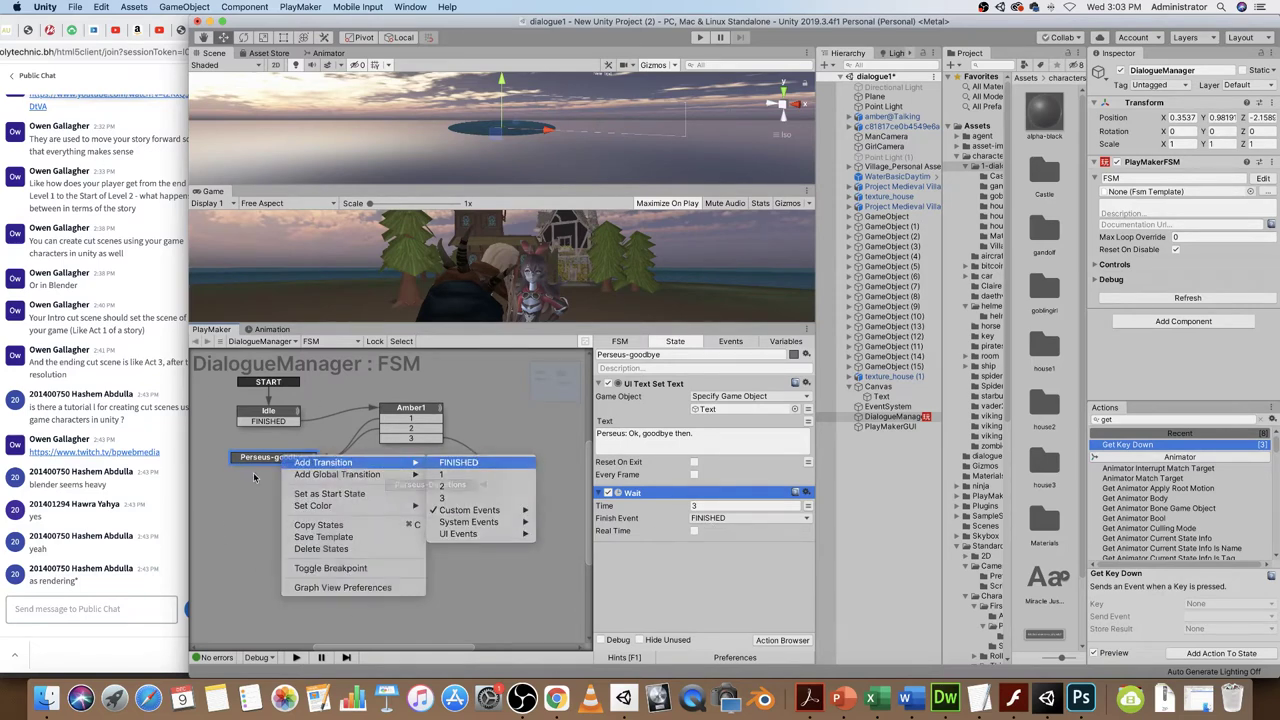
left_click(455, 465)
left_click_drag(241, 469, 268, 414)
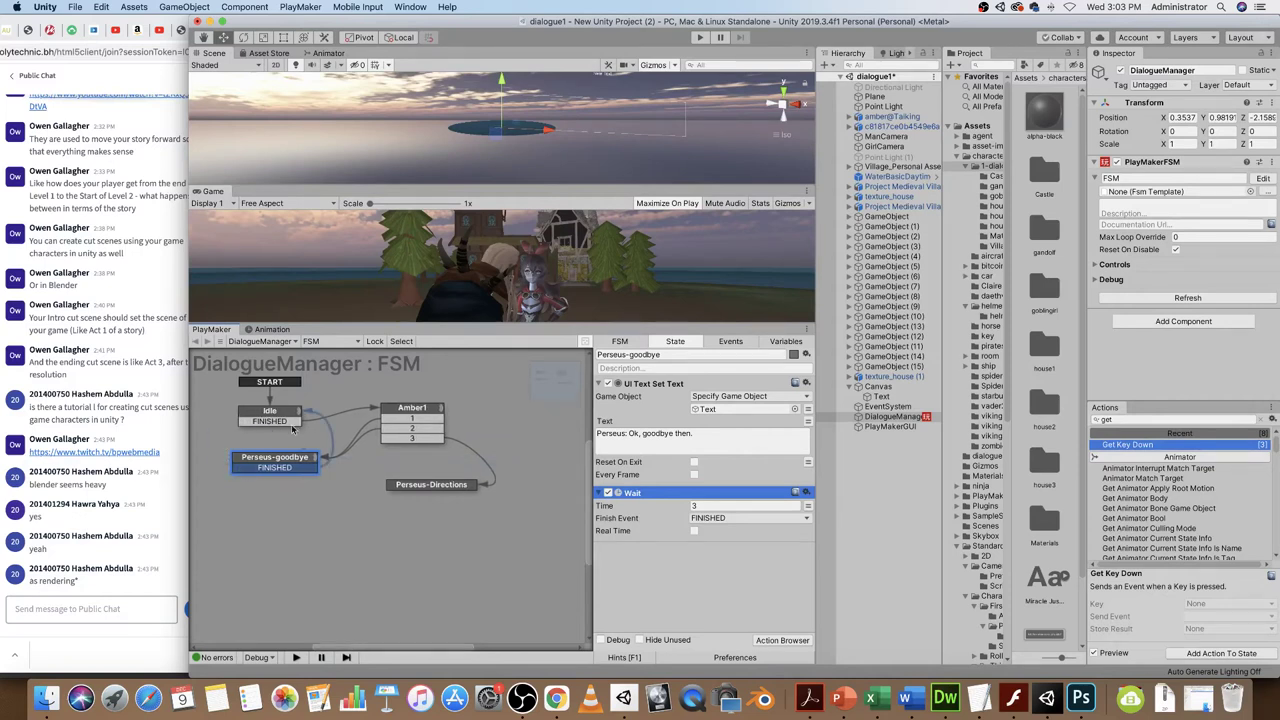
- Move the Perseus-goodbye state slightly to tidy its link back to Idle, and enlarge the Game view
mouse_move(305, 462)
left_mouse_down()
mouse_move(255, 460)
mouse_move(337, 463)
mouse_move(298, 466)
left_mouse_up()
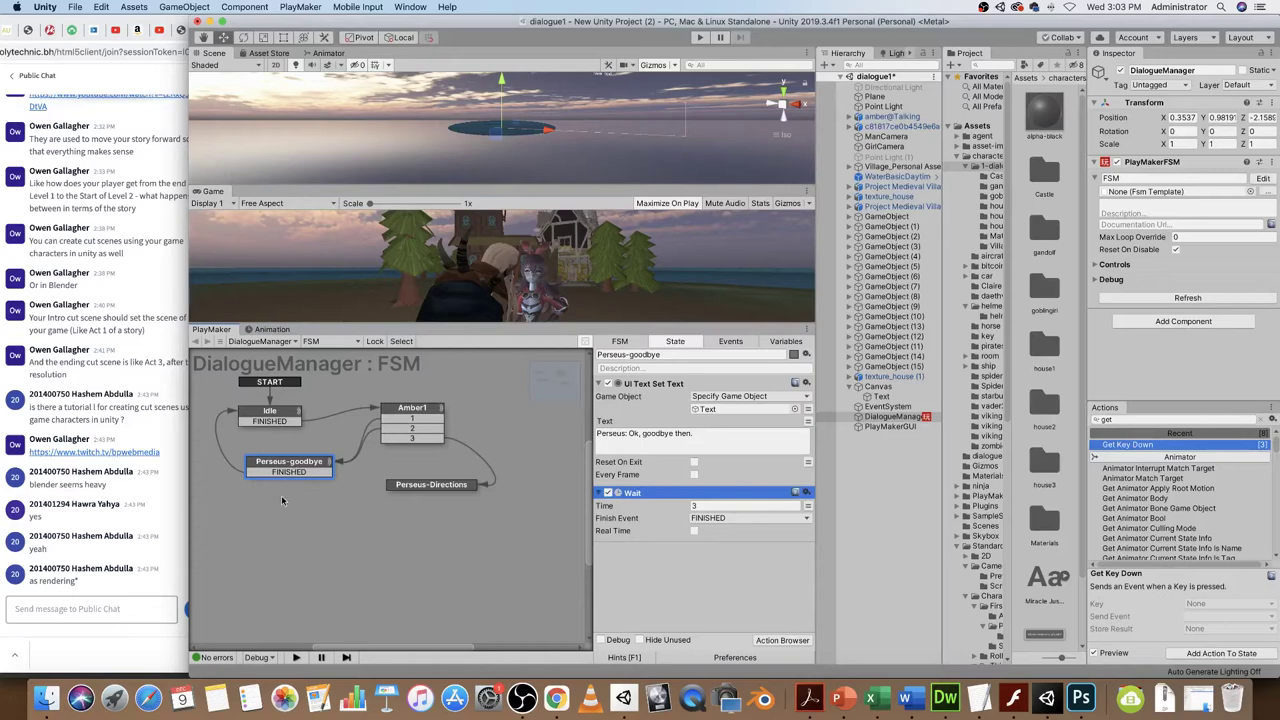
left_click_drag(536, 323, 549, 528)
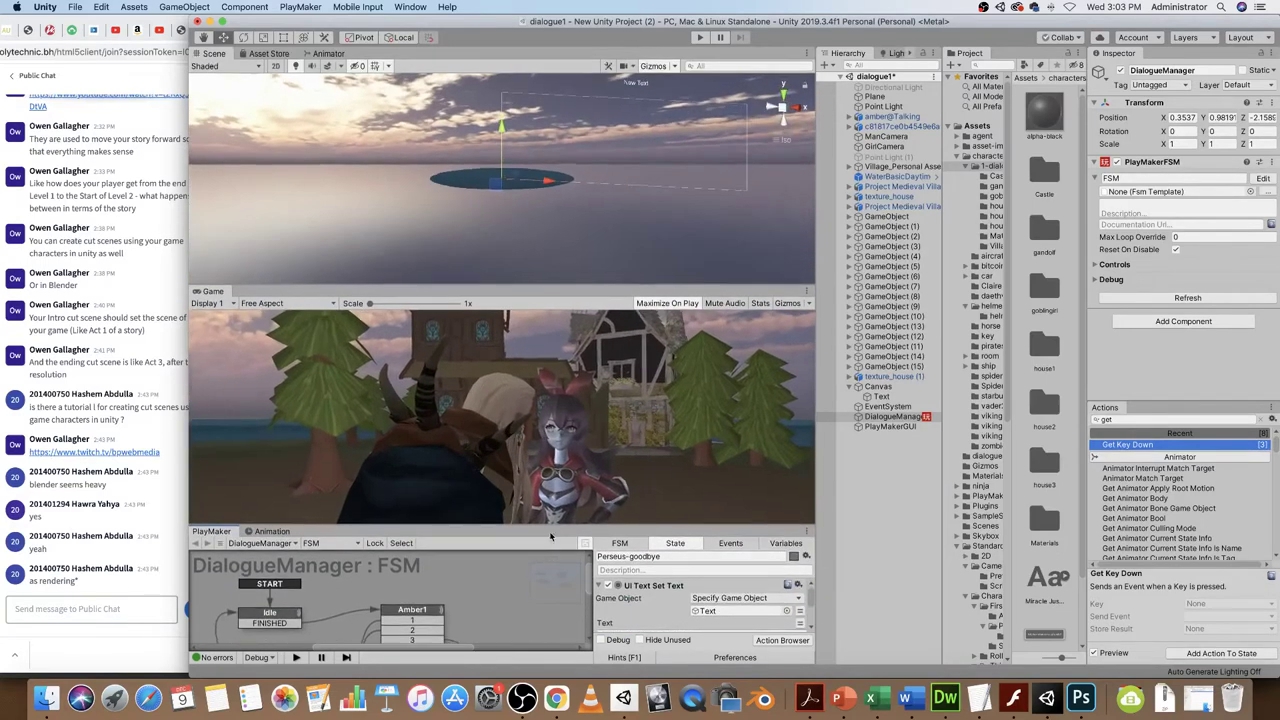
left_click_drag(588, 284, 609, 127)
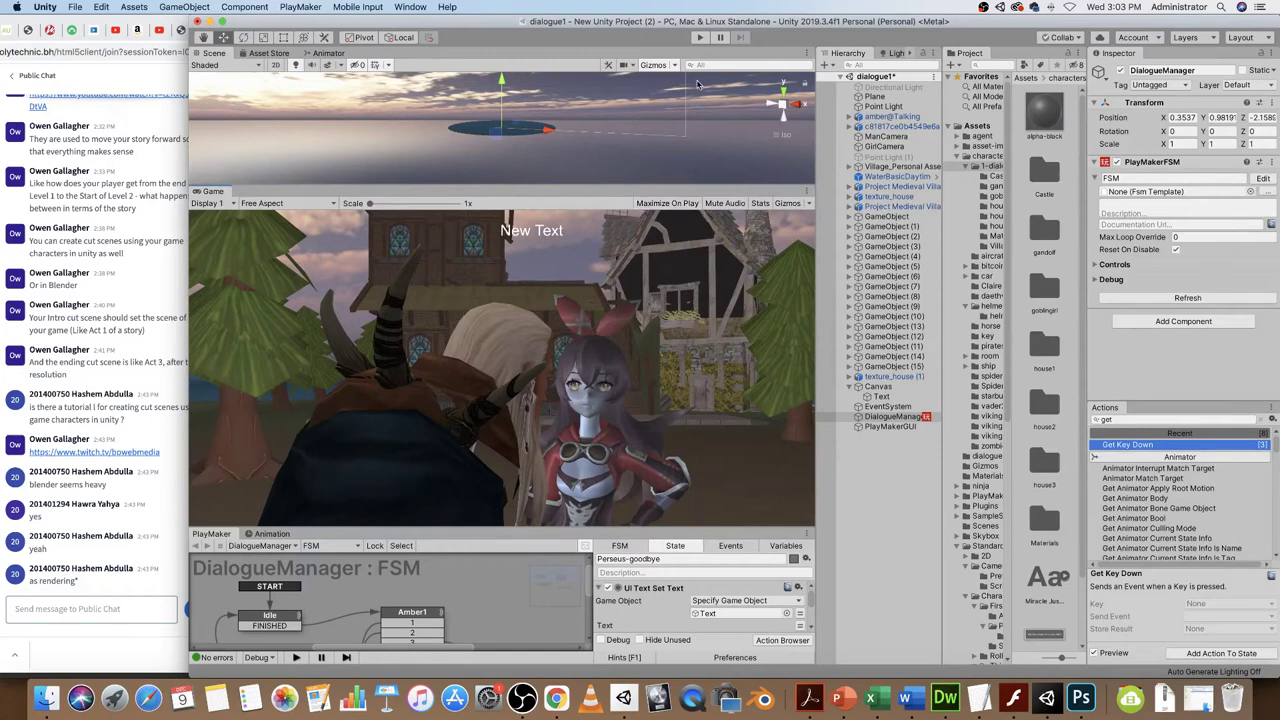
left_click_drag(406, 527, 410, 481)
- Test-play the scene briefly, stop it, and lower the canvas Text object to Pos Y 321
left_click(700, 38)
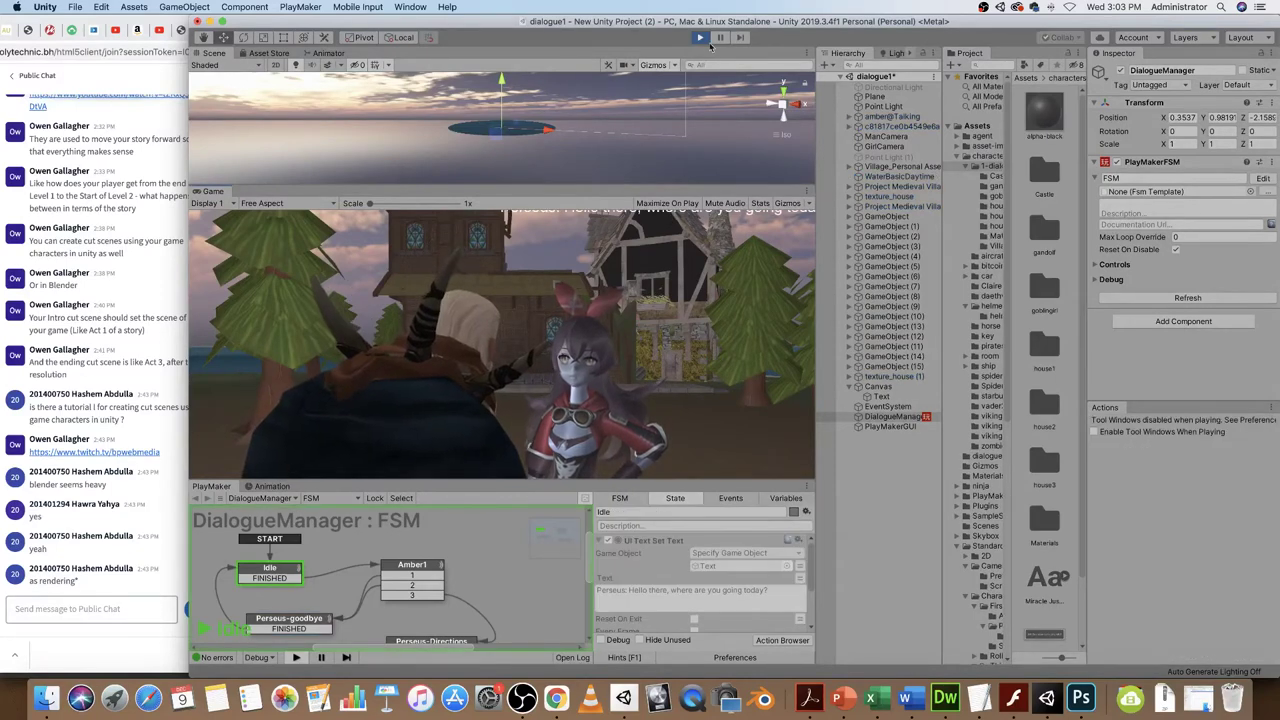
key("super+p")
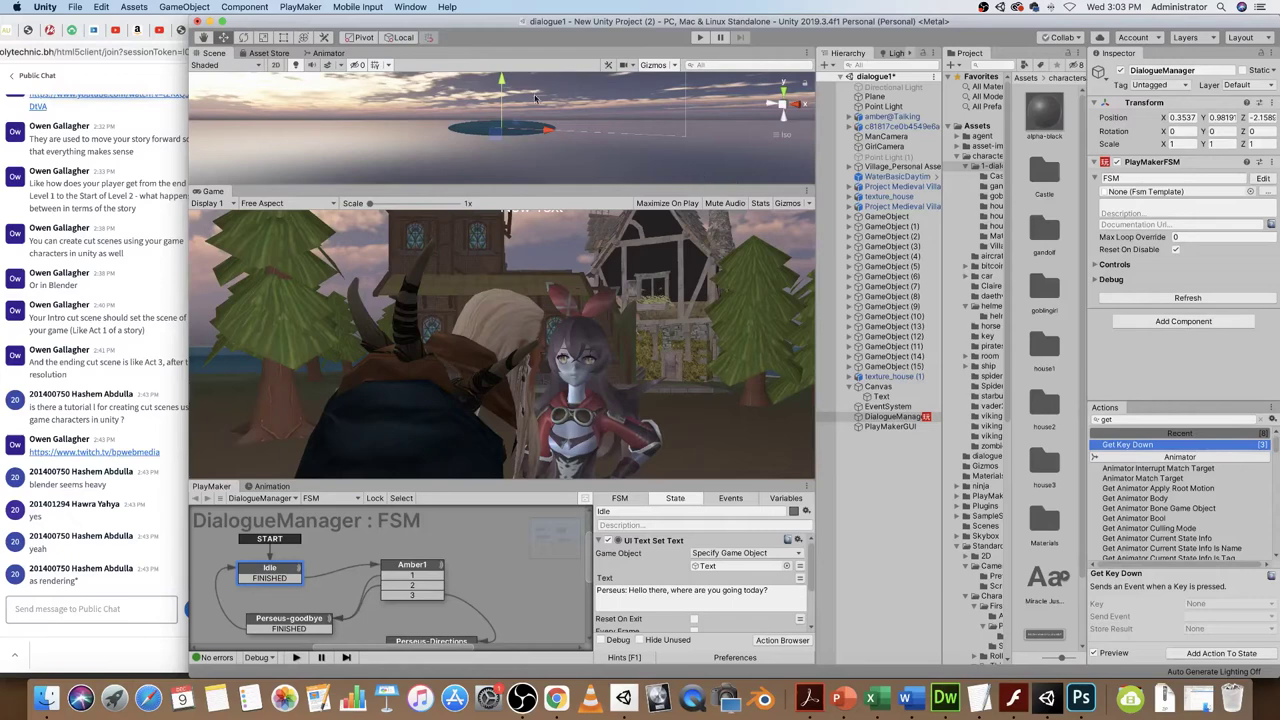
left_click(881, 396)
scroll(700, 118, "down", 3)
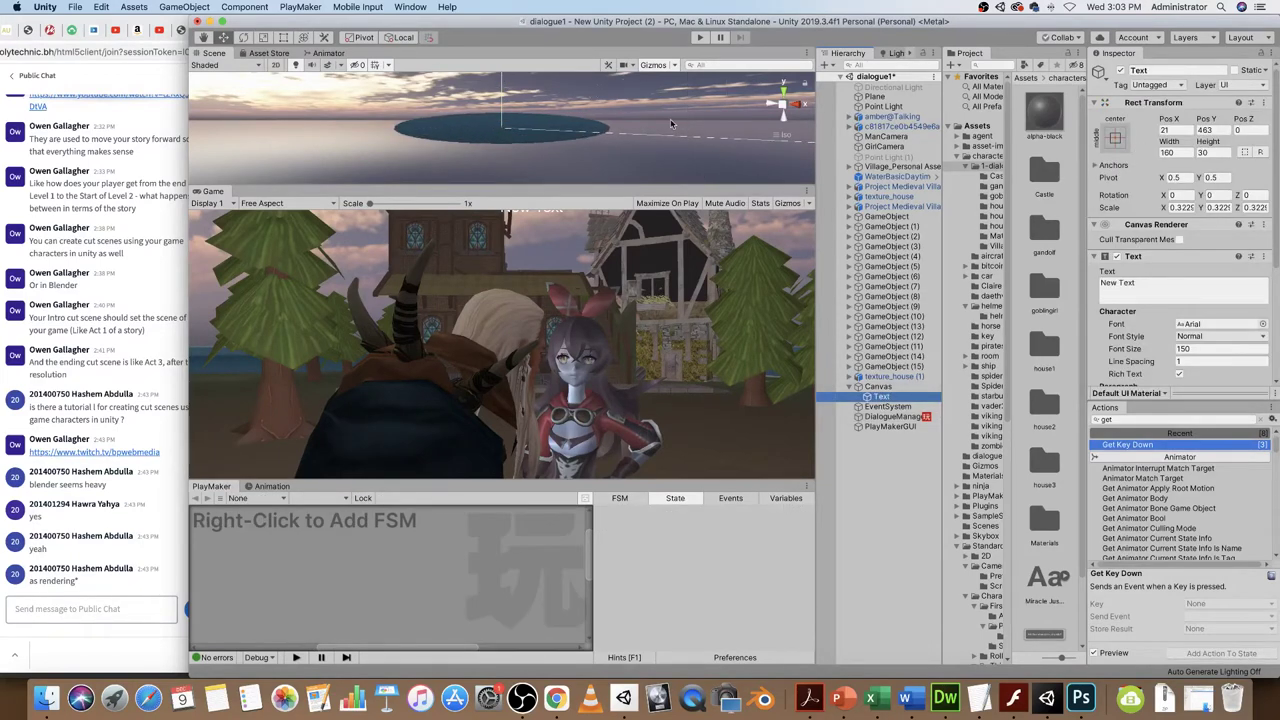
left_click_drag(533, 94, 535, 100)
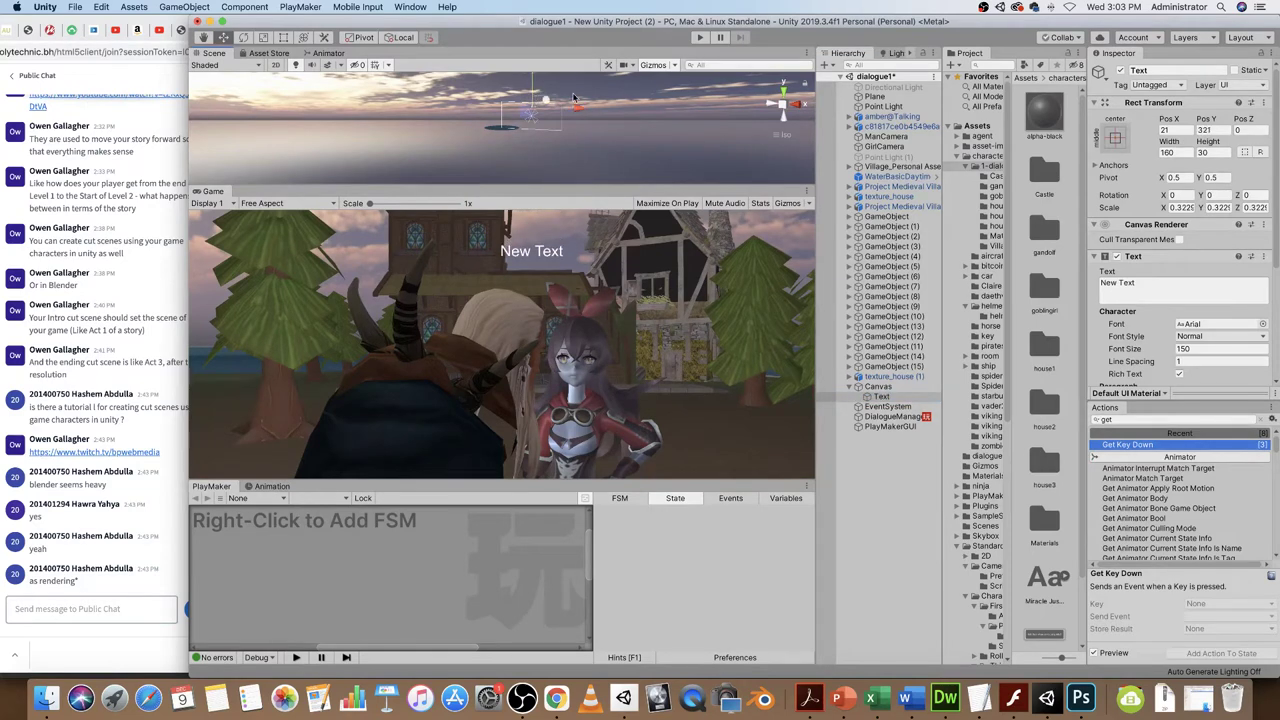
- Play the scene with the DialogueManager FSM shown, try reply 1 at Amber's choices, and stop play mode
left_click(697, 38)
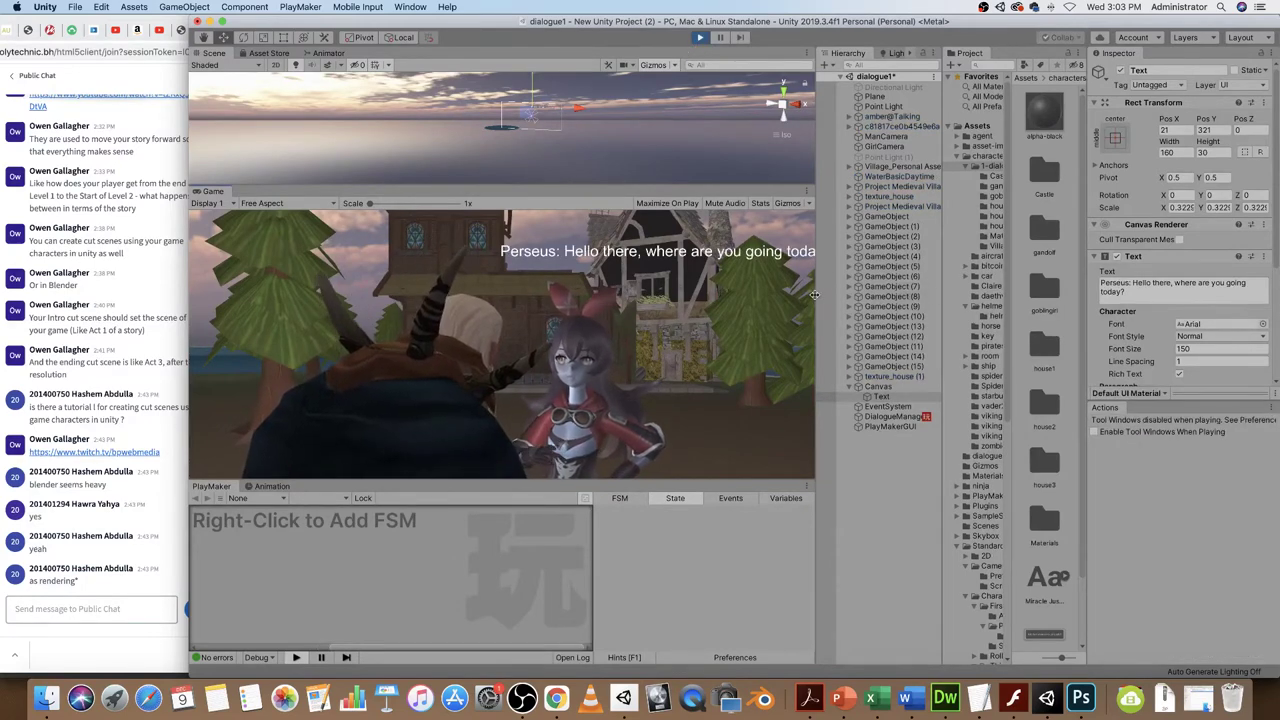
left_click_drag(815, 295, 838, 295)
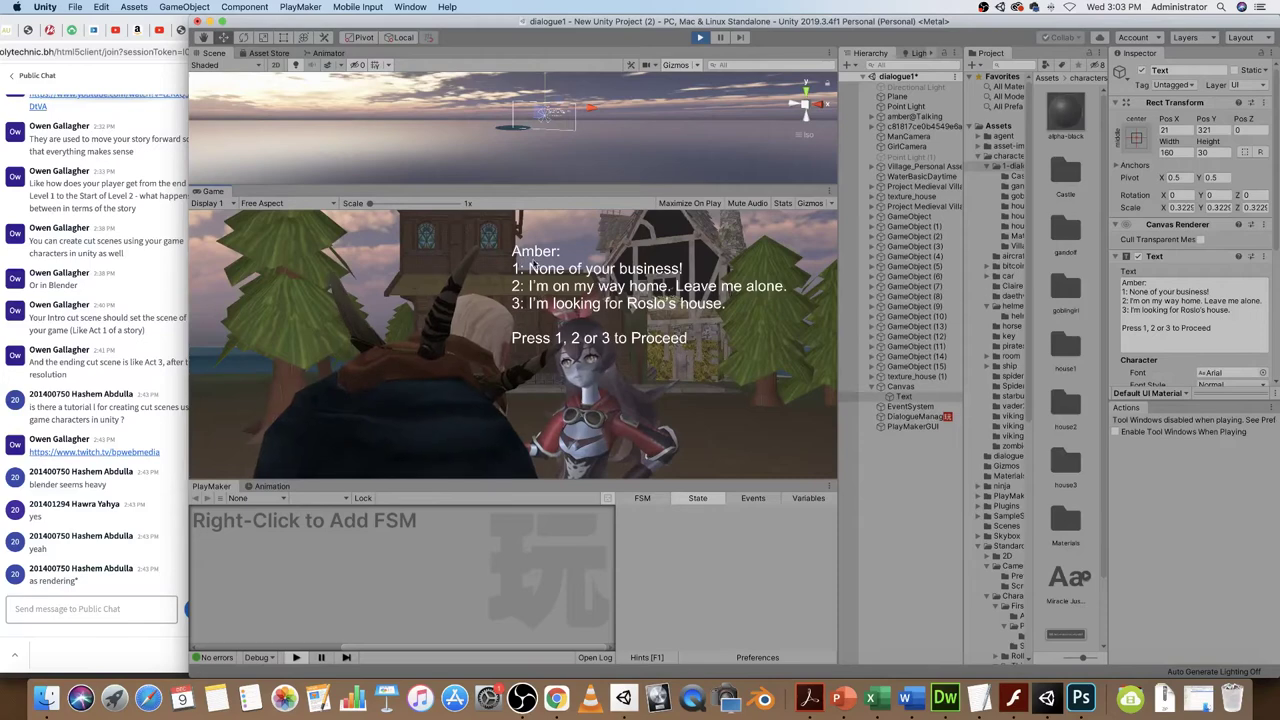
left_click(922, 419)
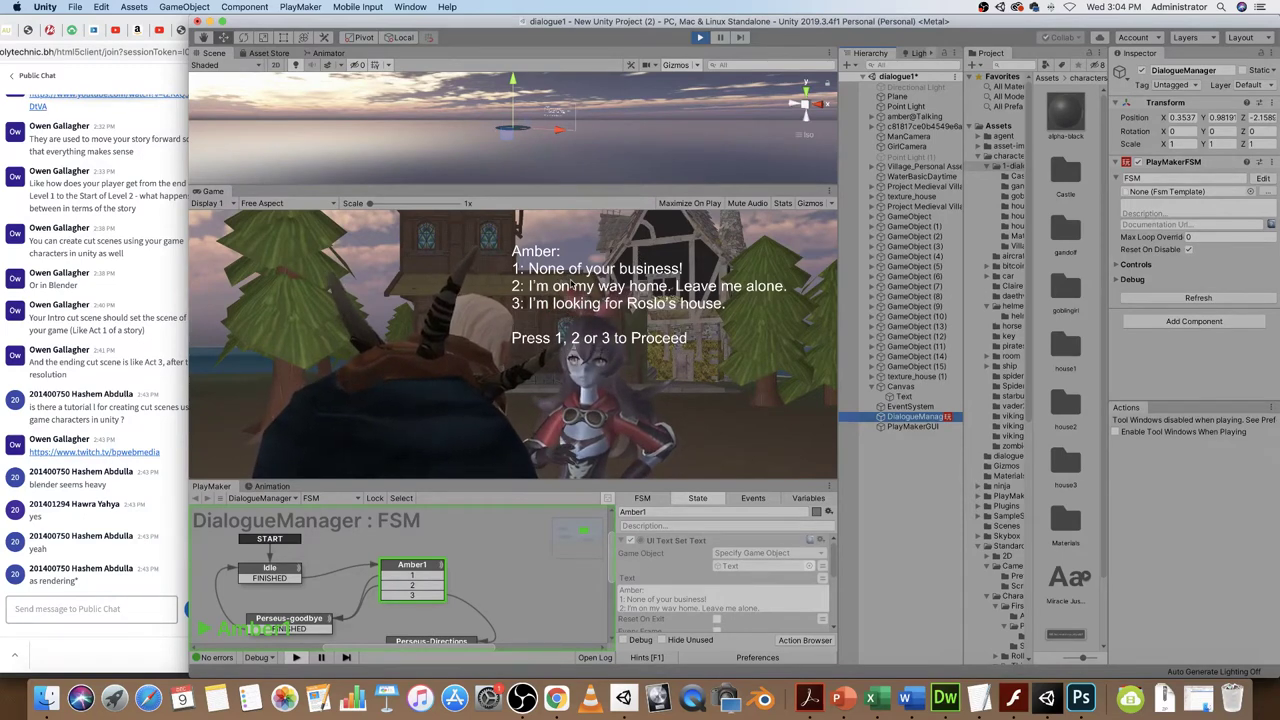
left_click(602, 404)
key("1")
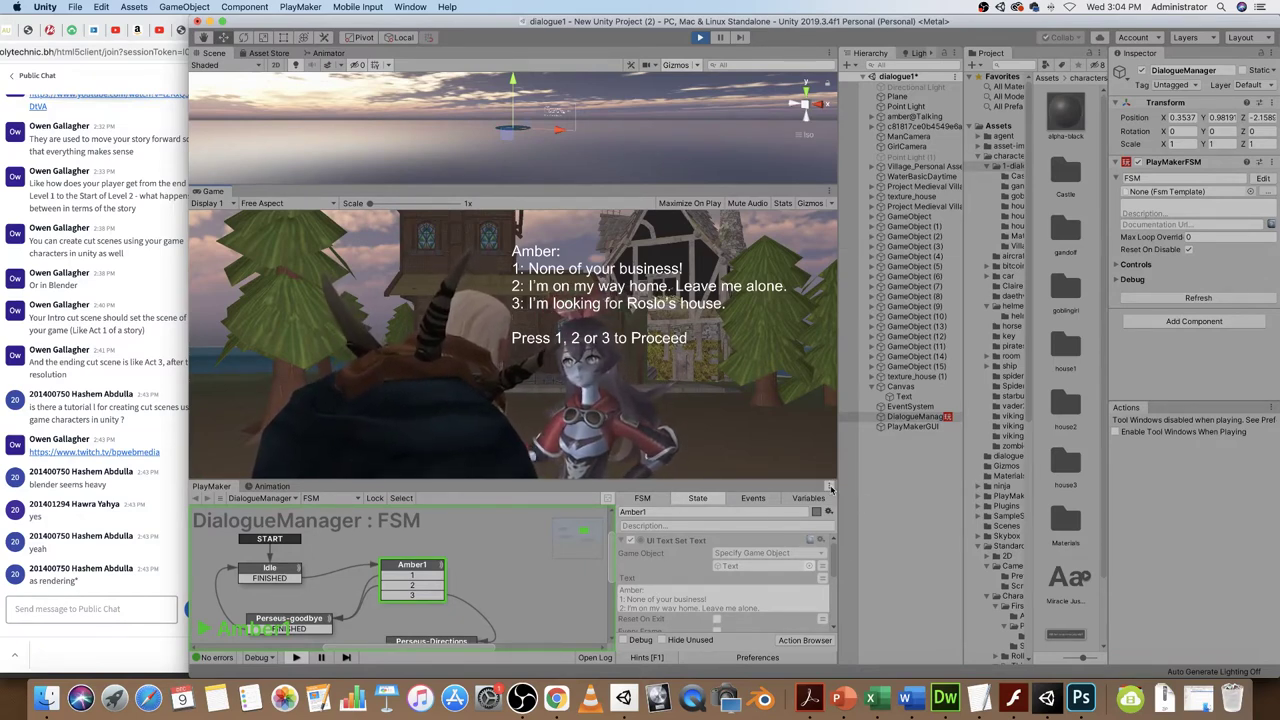
key("super+p")
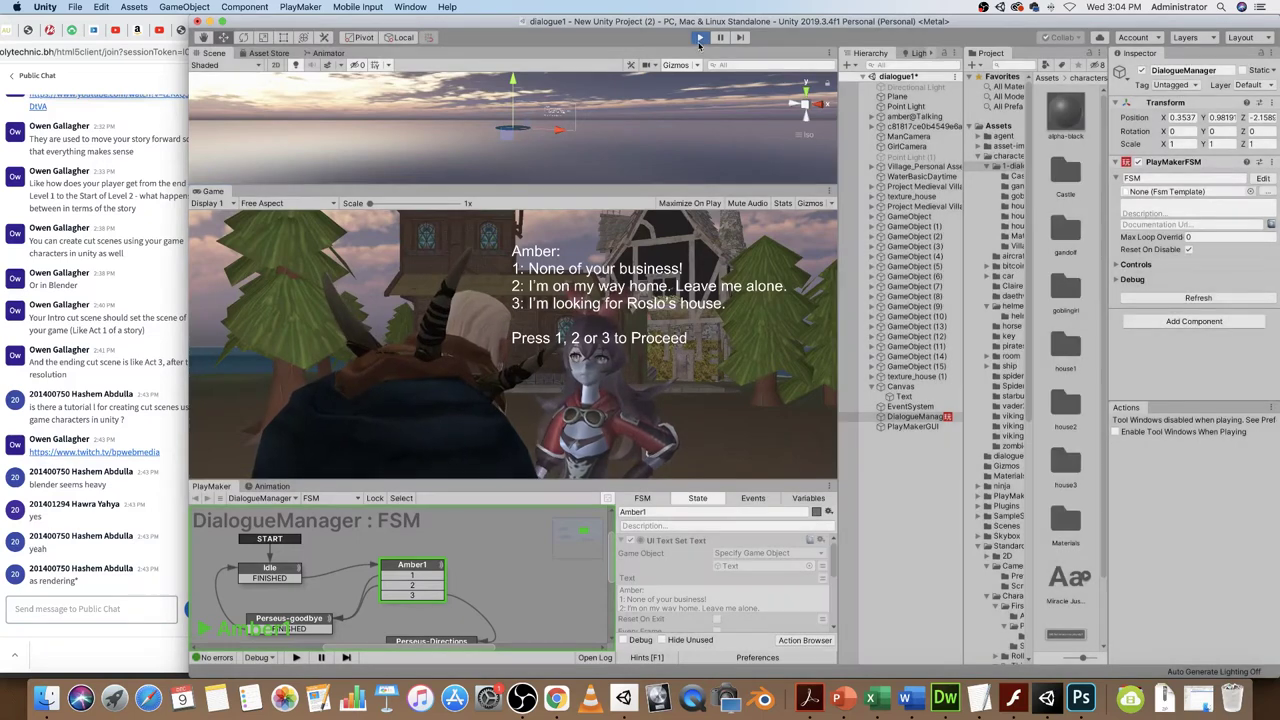
- In the Amber1 state, set the second Get Key Down key to Alpha 2 and the third to Alpha 3
left_click_drag(743, 480, 743, 325)
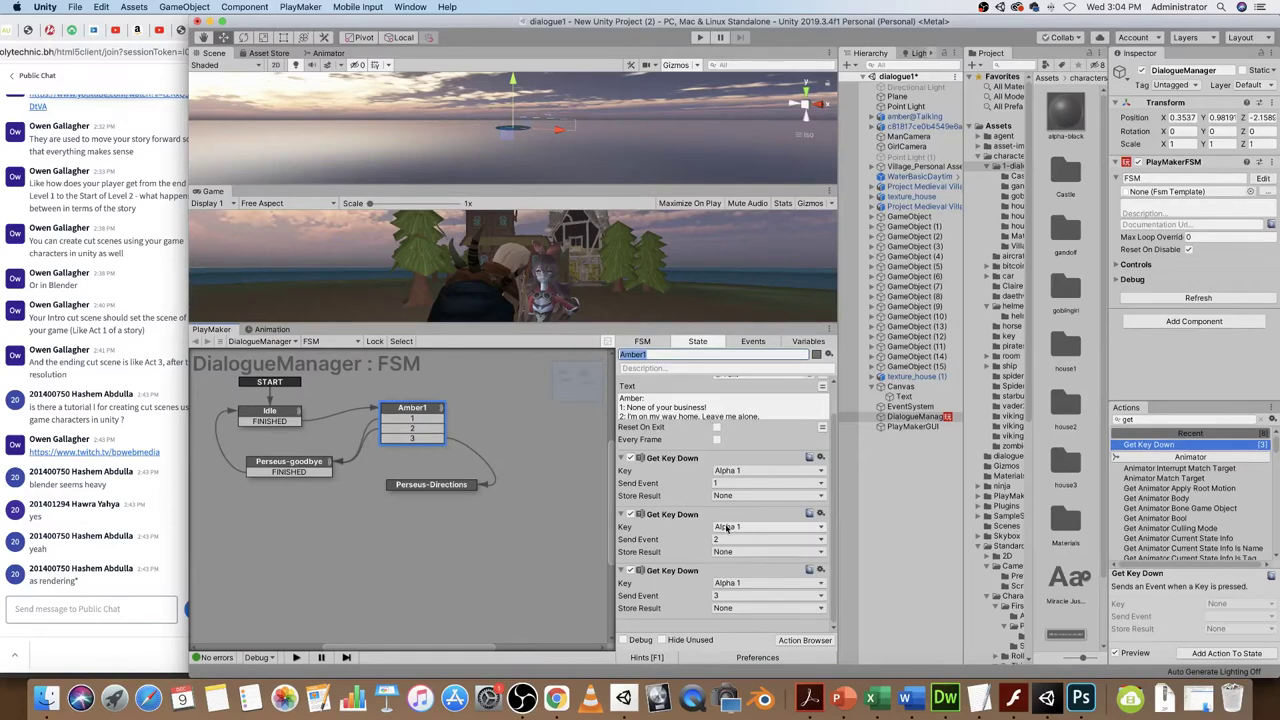
left_click(735, 527)
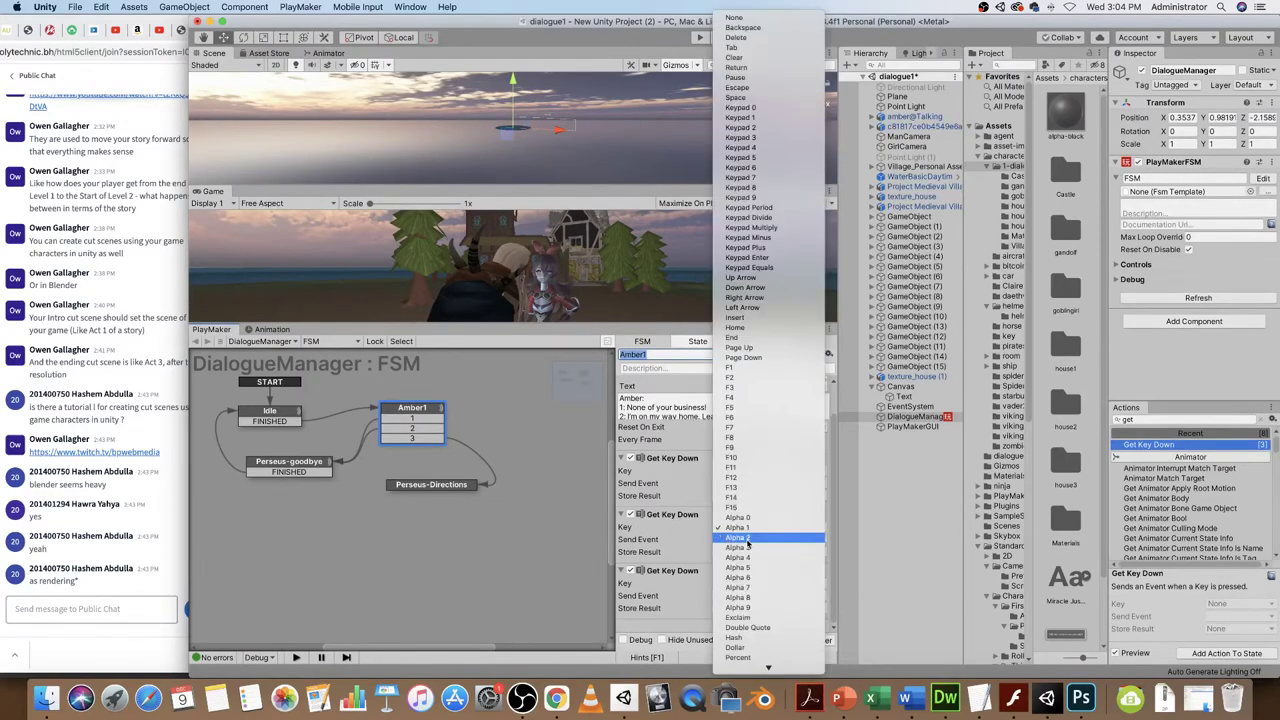
left_click(746, 540)
left_click(738, 584)
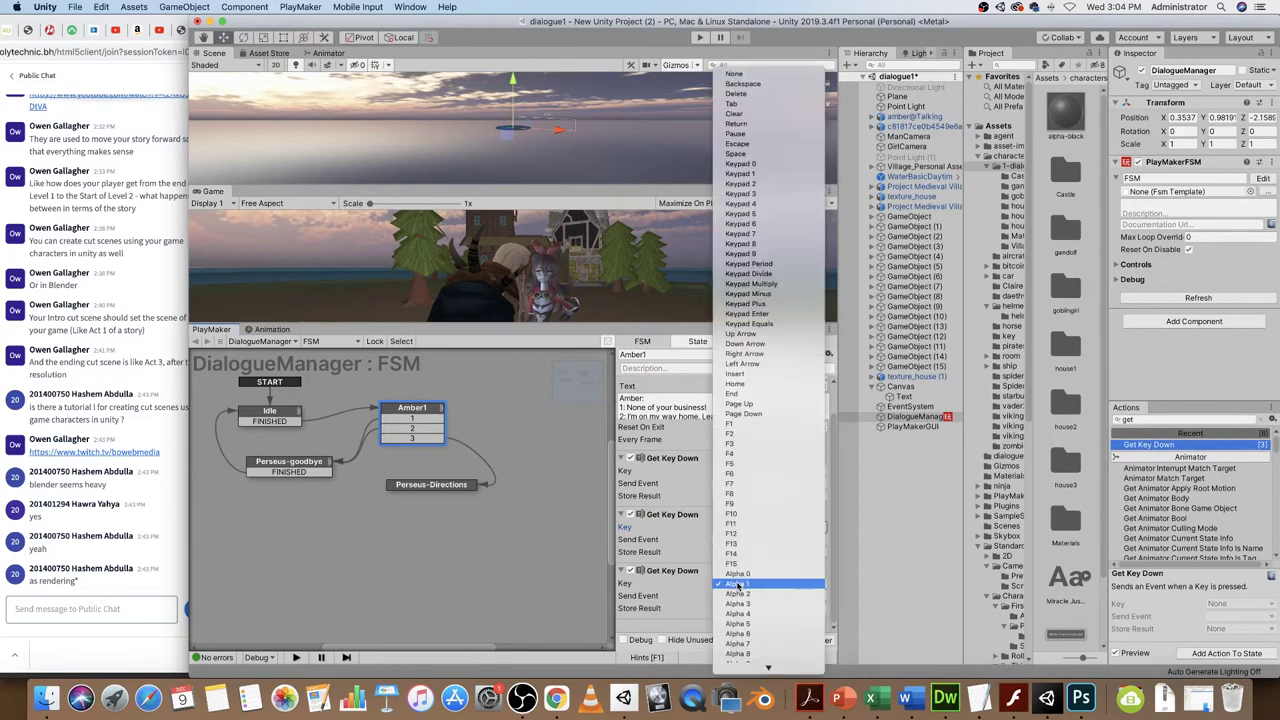
left_click(738, 604)
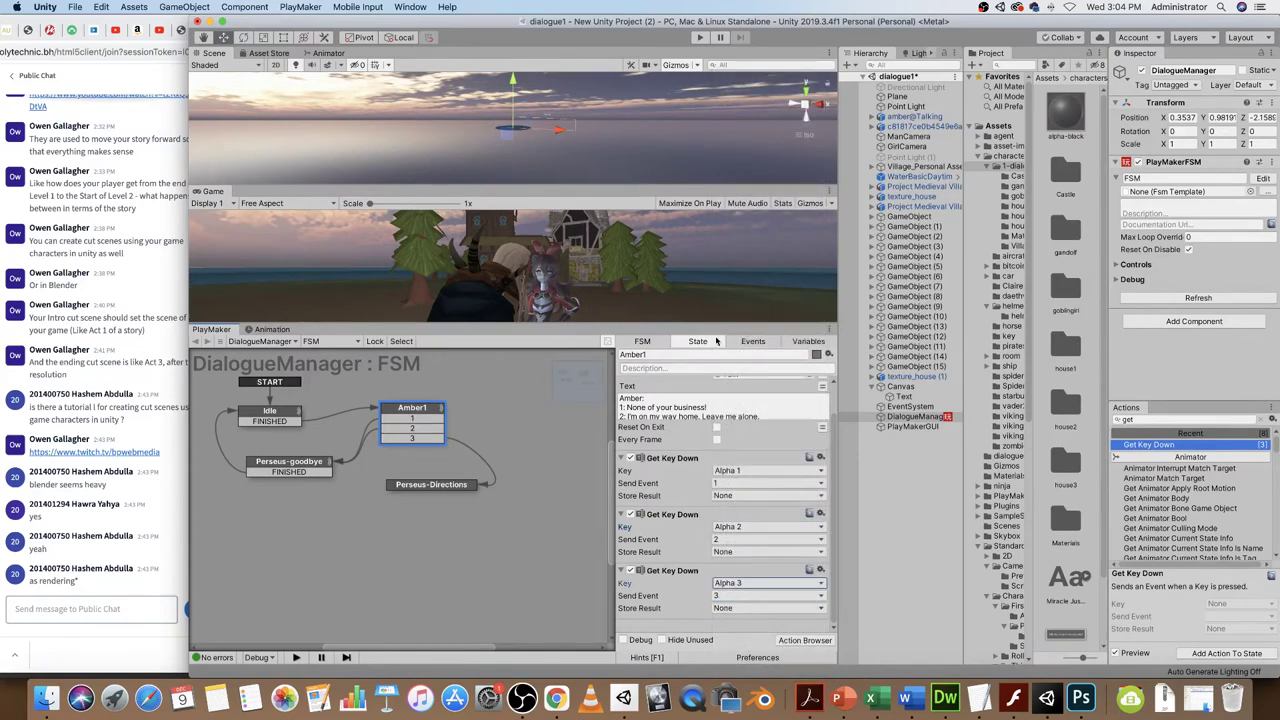
- Enlarge the Game view and widen the Unity window to give the dialogue text more room
left_click_drag(719, 325, 719, 529)
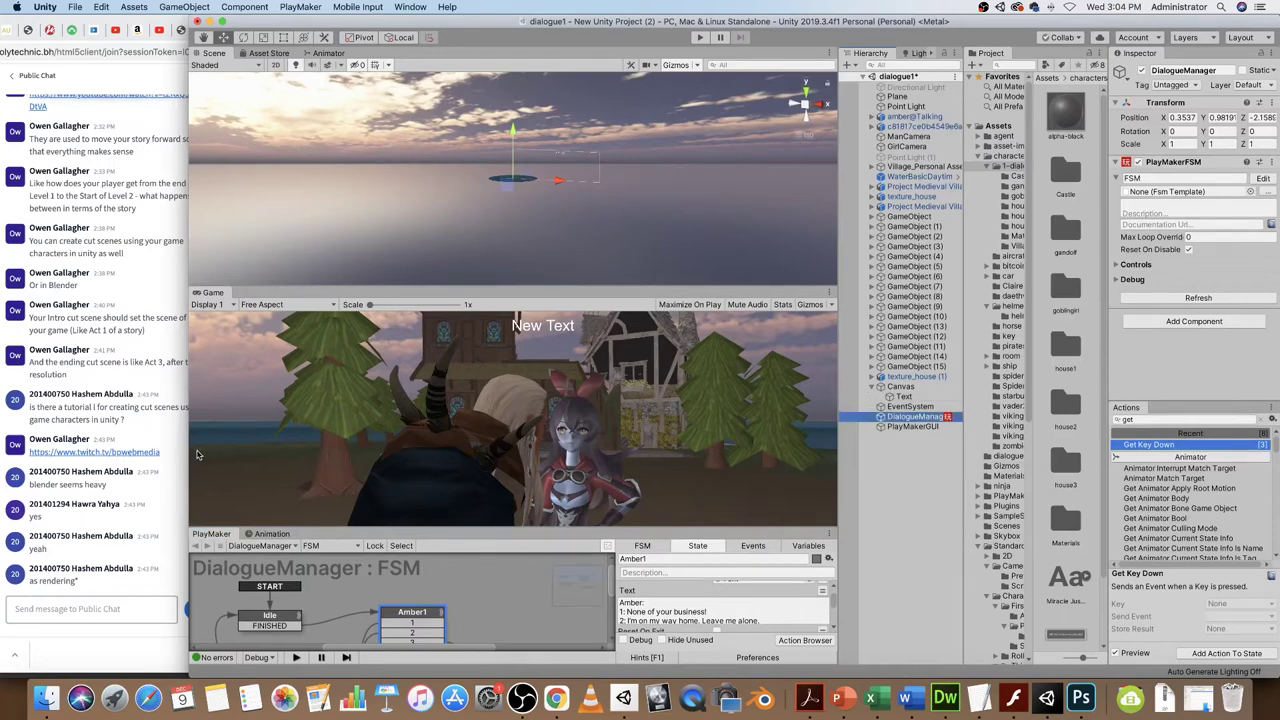
left_click_drag(190, 455, 146, 459)
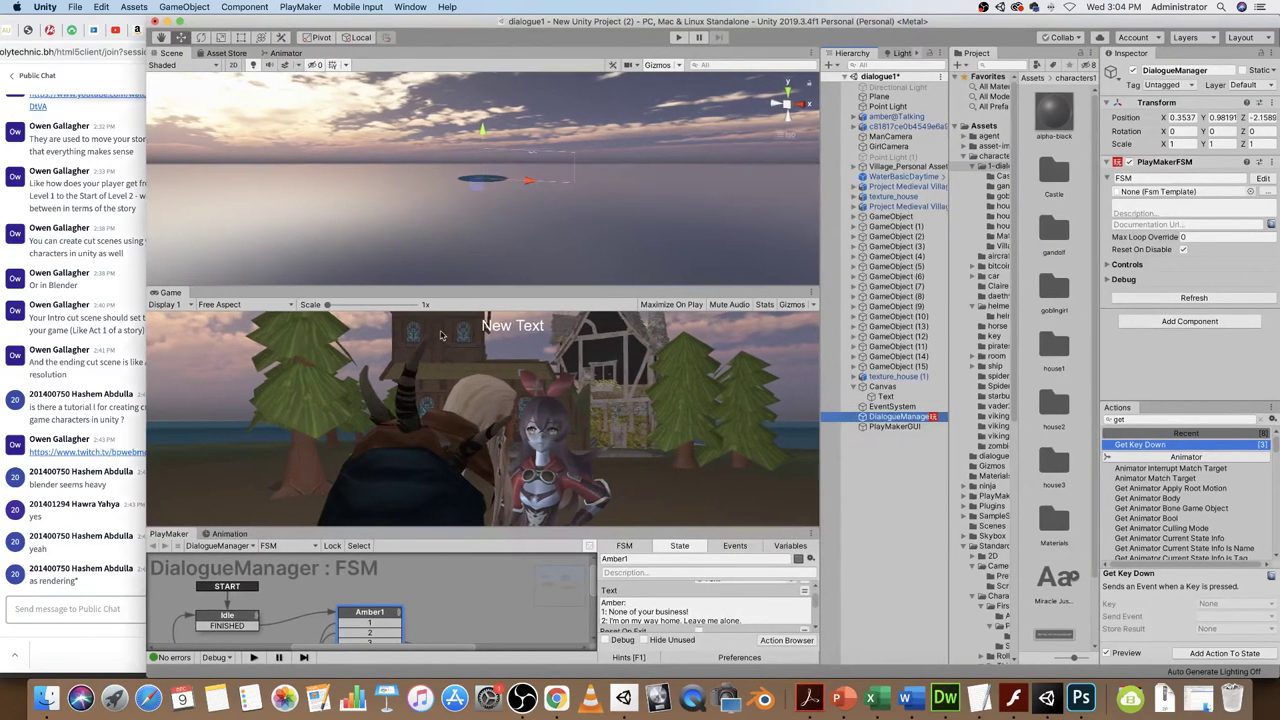
left_click_drag(509, 288, 509, 257)
- Play the scene and test replies 1 and 3, following the active state in the DialogueManager FSM
left_click(678, 37)
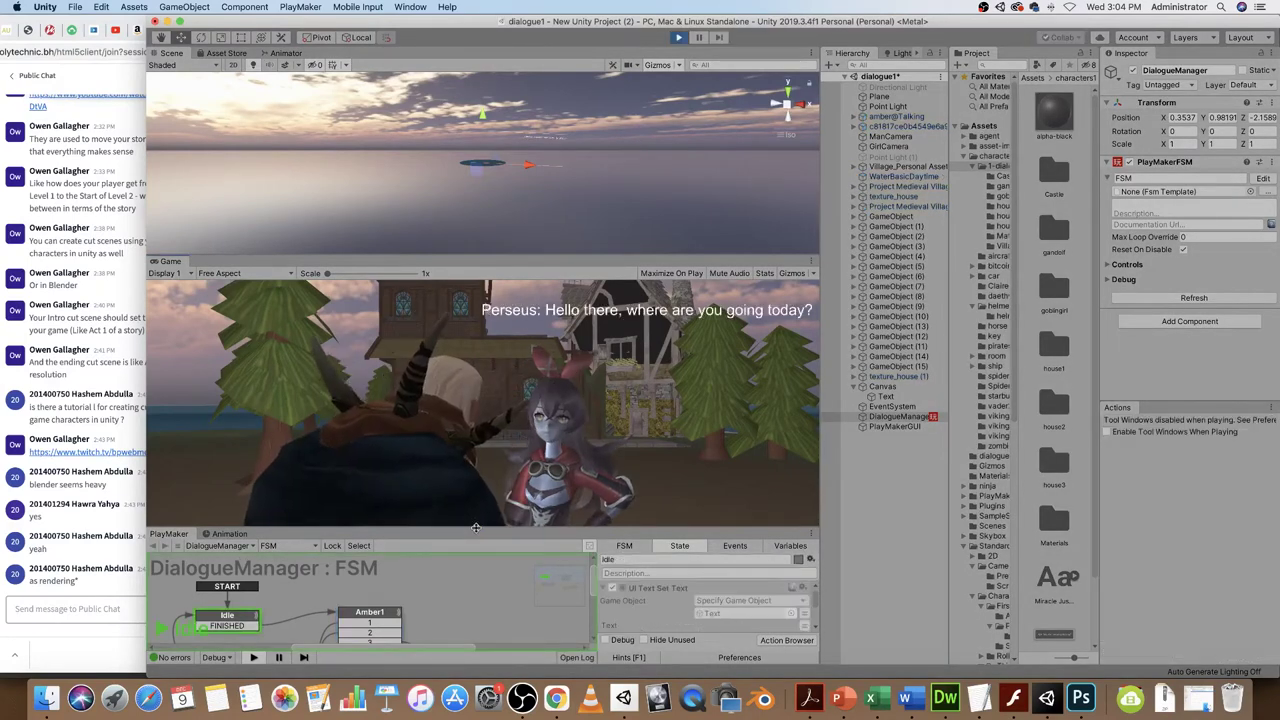
left_click_drag(477, 524, 480, 487)
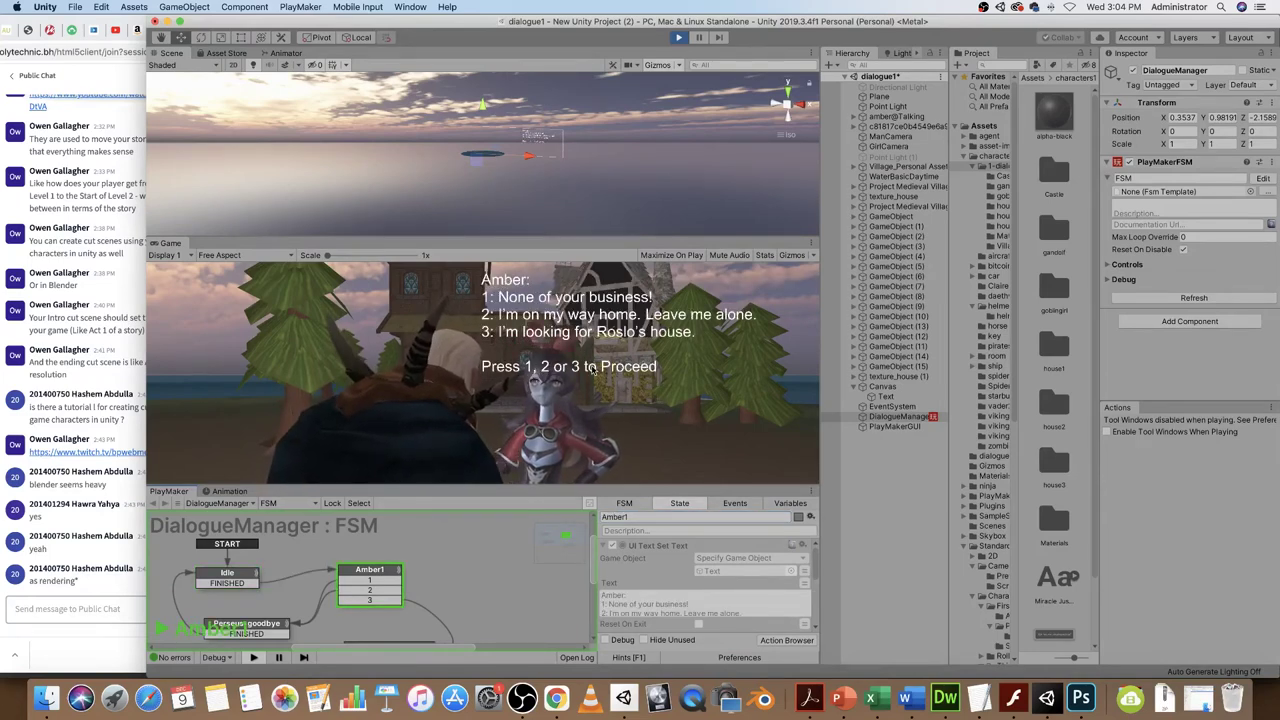
key("1")
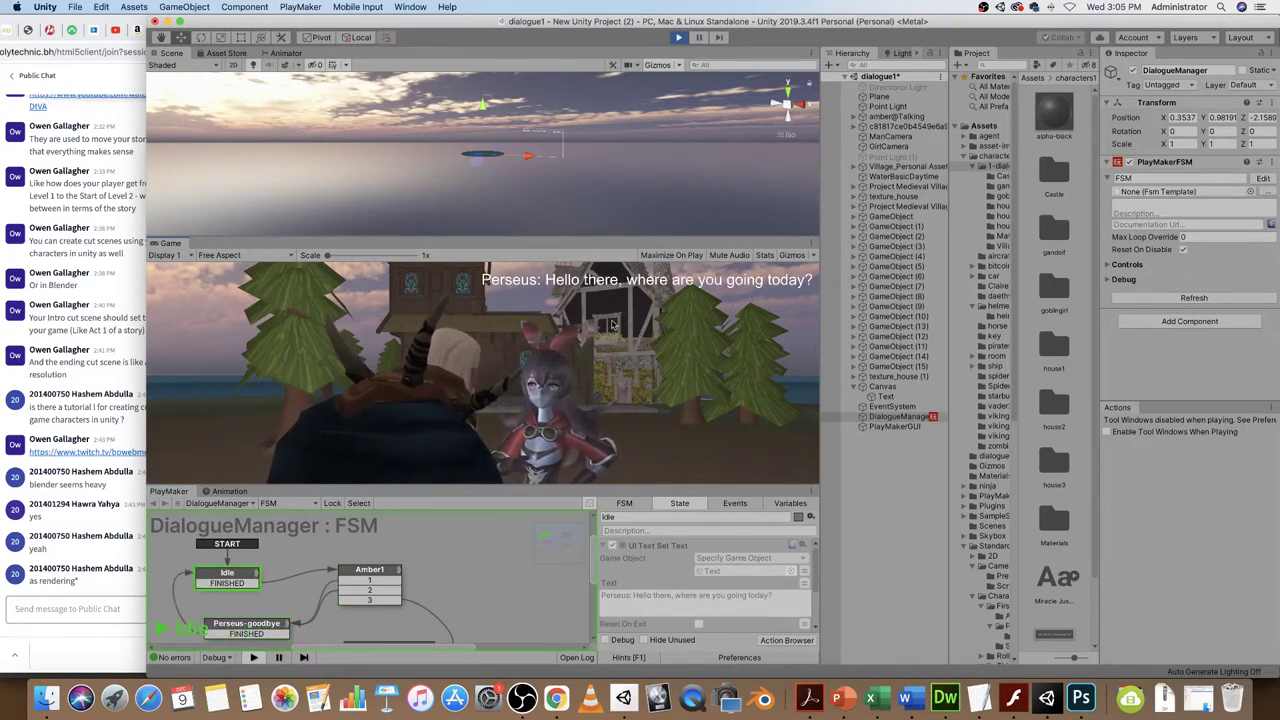
key("1")
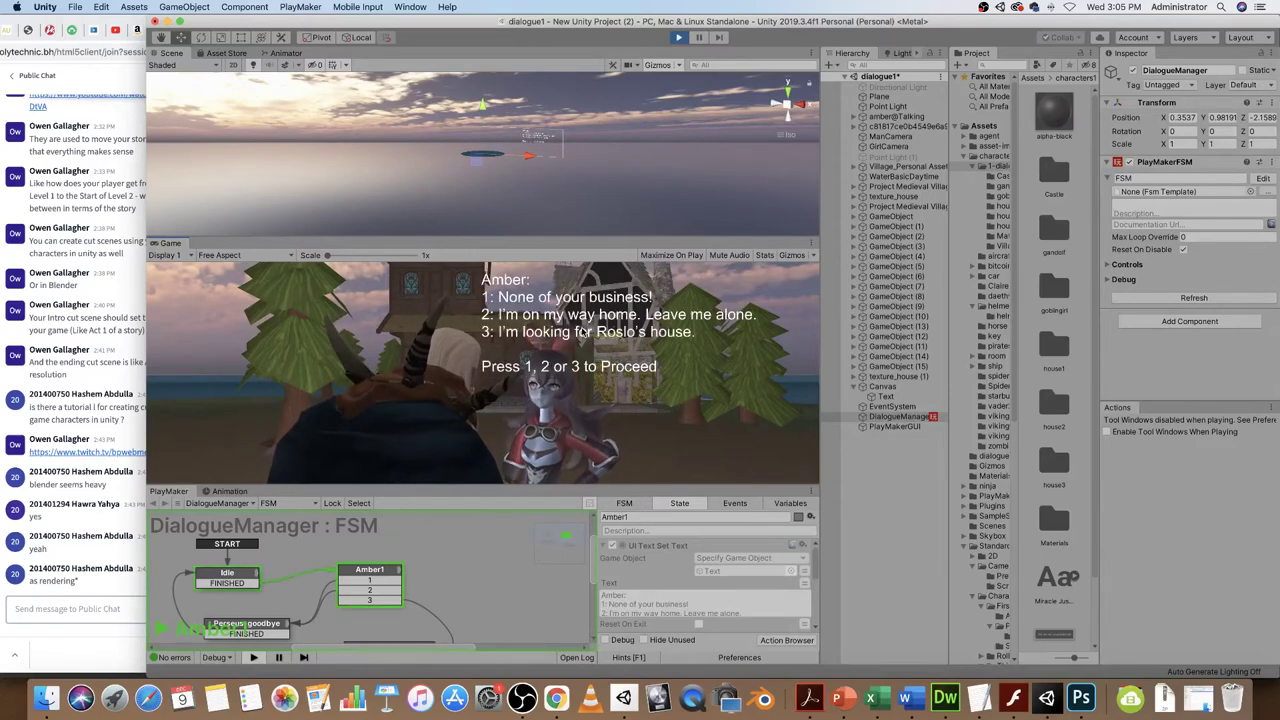
key("3")
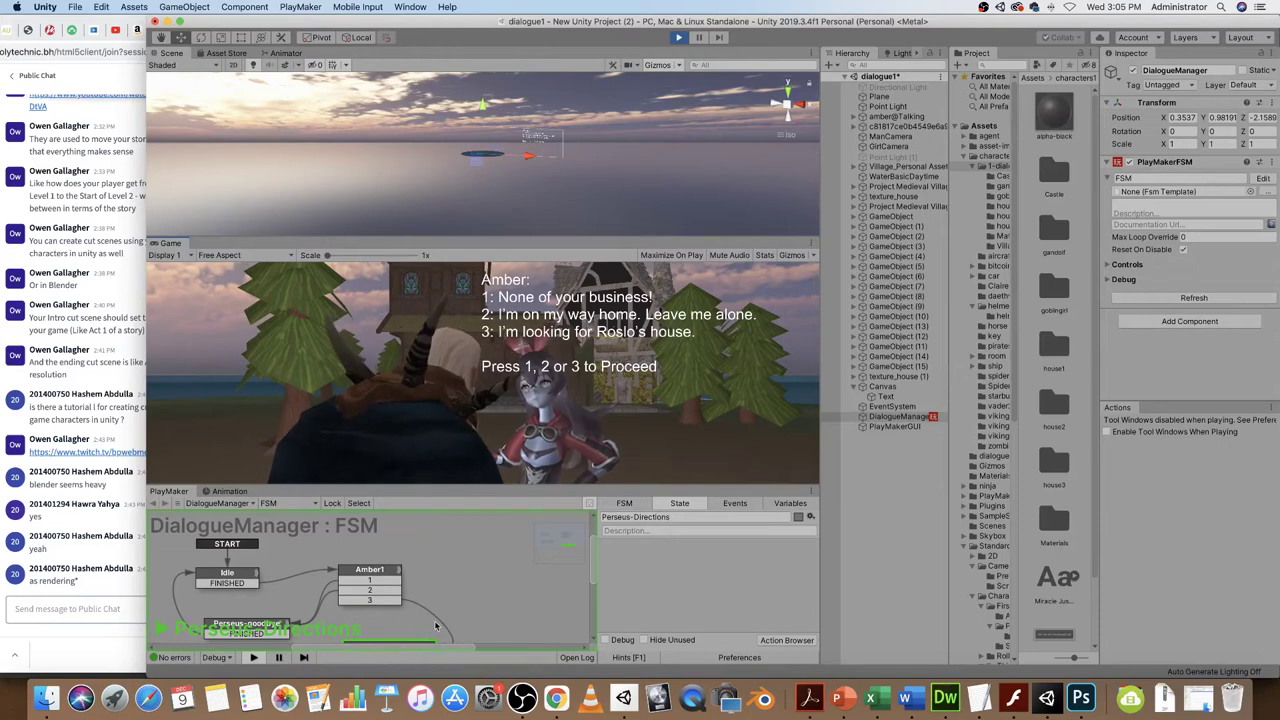
left_click_drag(498, 487, 598, 455)
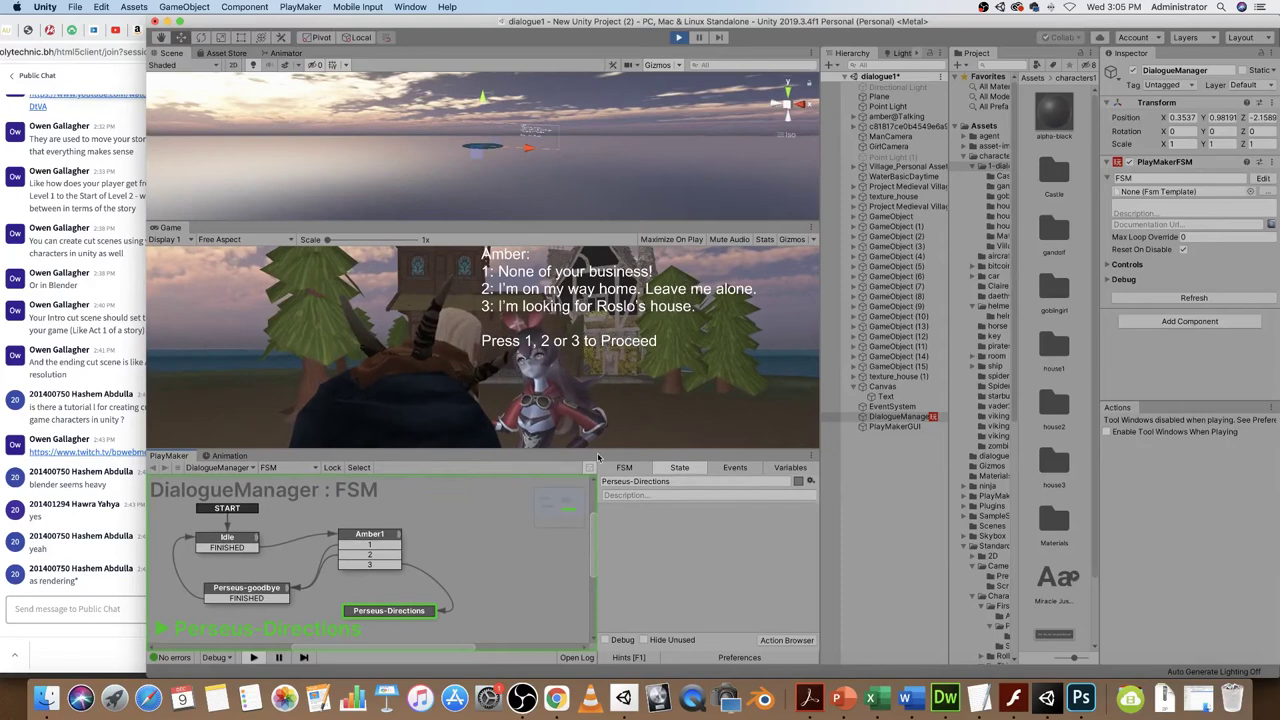
- Switch to the Word script and select Perseus's option 3 reply, "That's nearby. Need directions?"
left_click(910, 698)
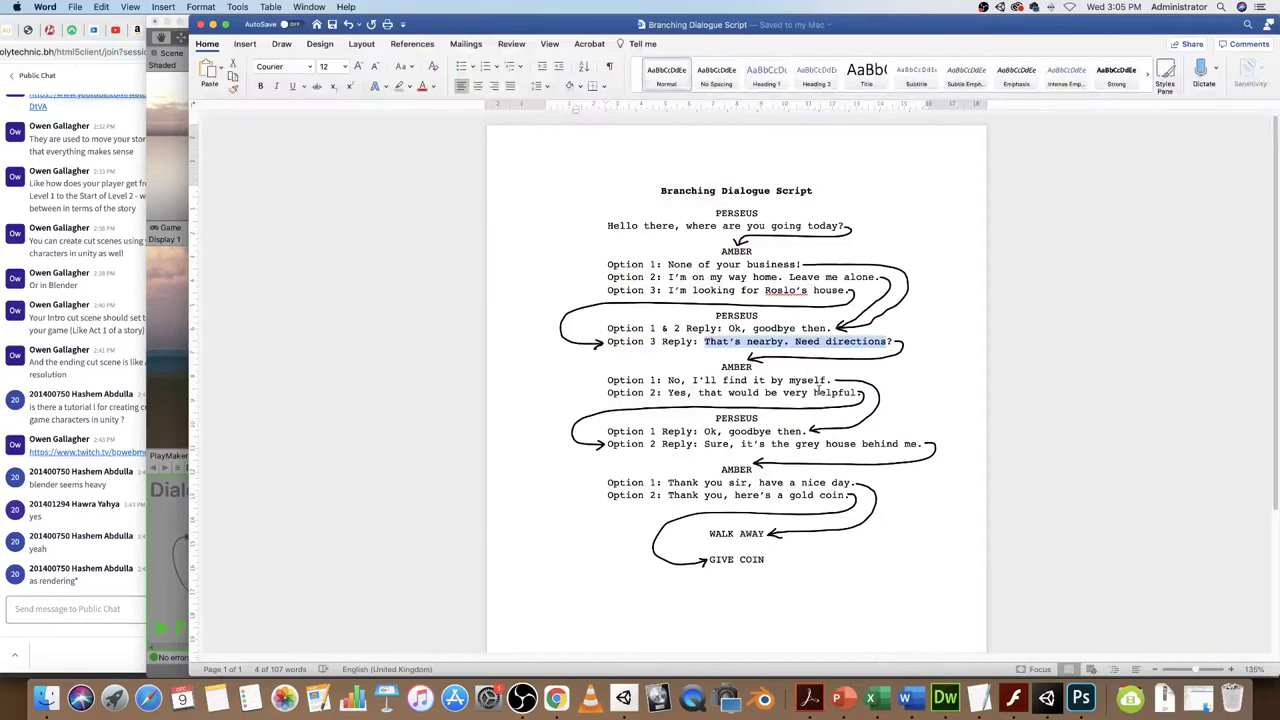
left_click(893, 342)
left_click(707, 341)
left_click_drag(708, 341, 889, 339)
- Switch back to Unity, stop play mode and save the dialogue1 scene
left_click(1056, 698)
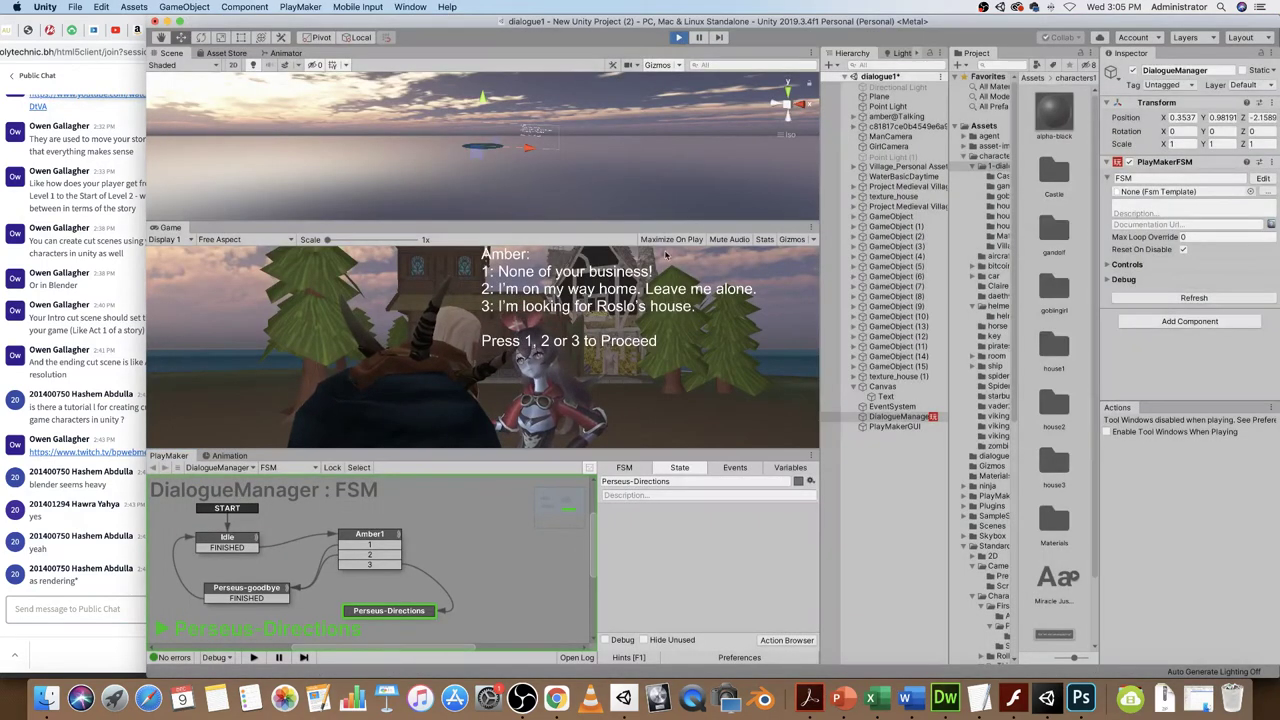
key("super+p")
key("super+s")
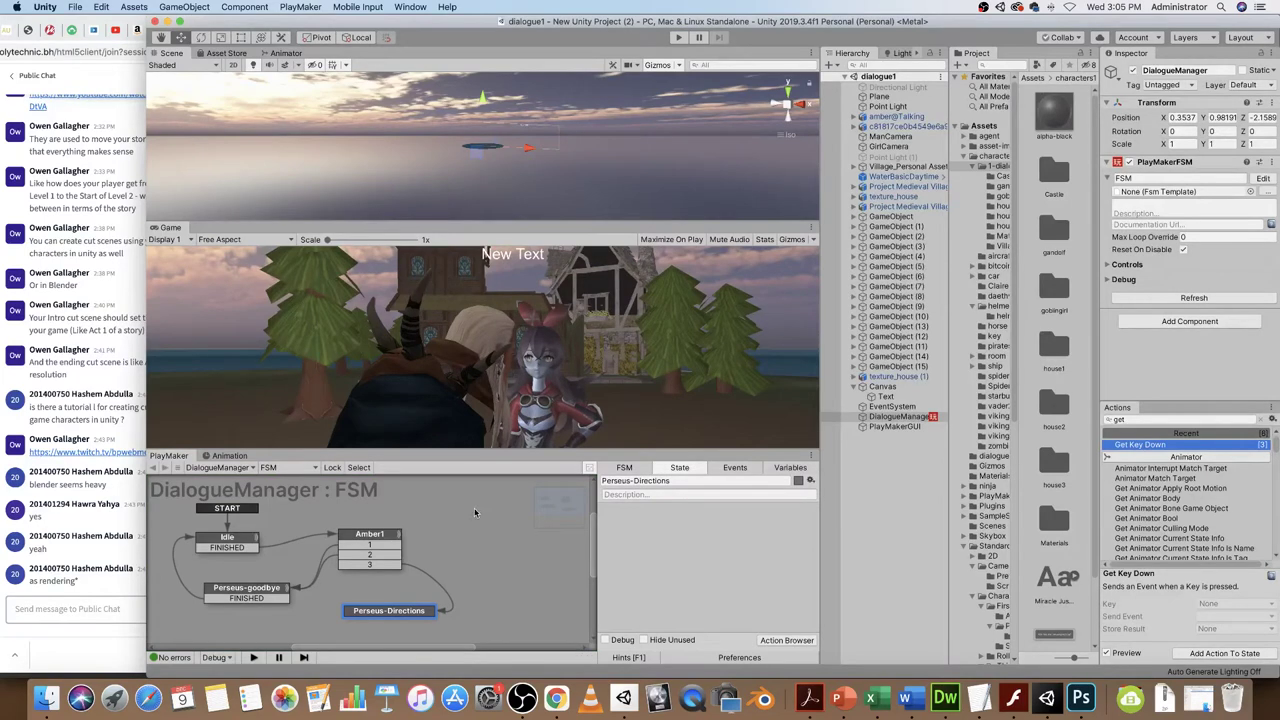
- Copy both the UI Text Set Text and Wait actions from the Idle state
left_click_drag(474, 449, 462, 326)
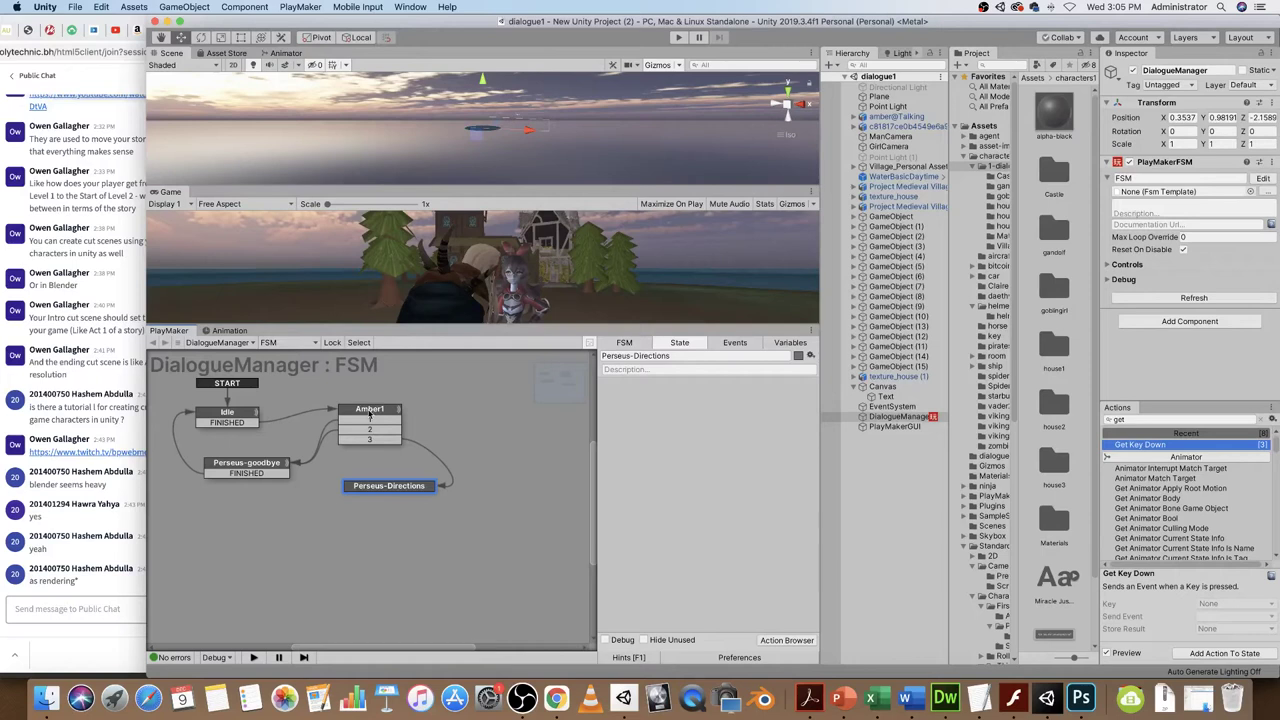
left_click(1136, 421)
left_click_drag(1144, 419, 1079, 420)
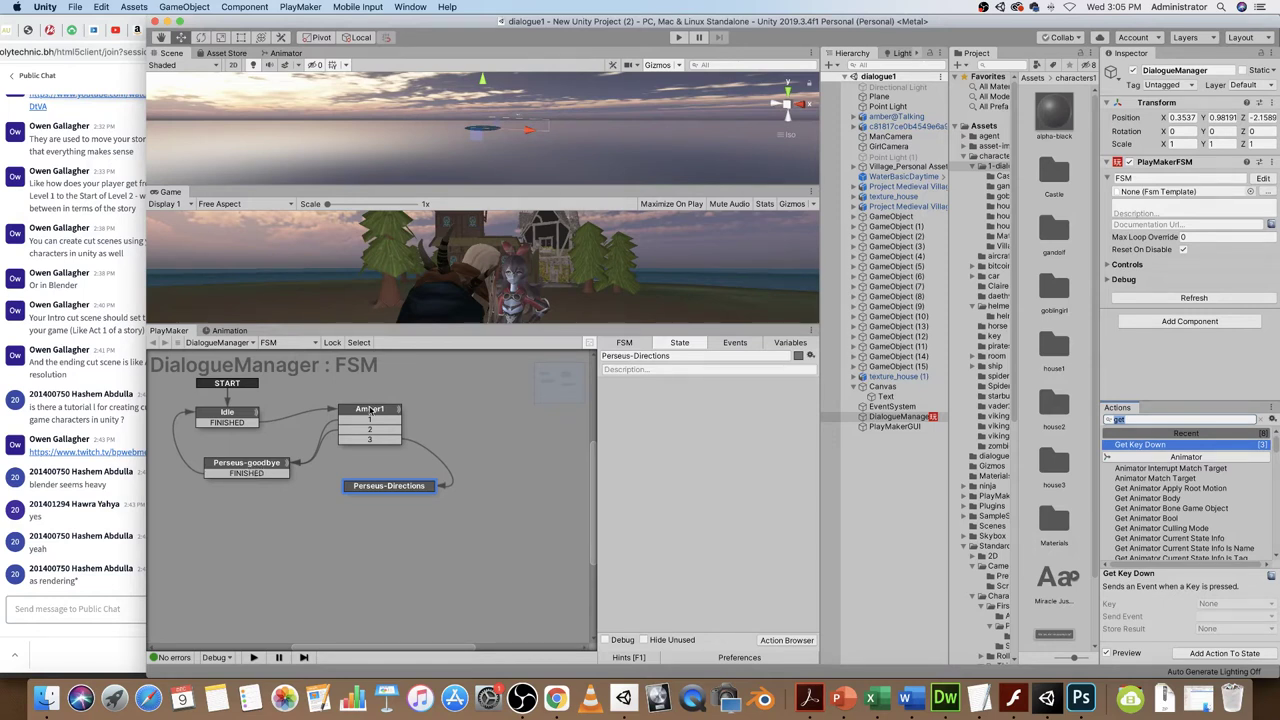
left_click(237, 415)
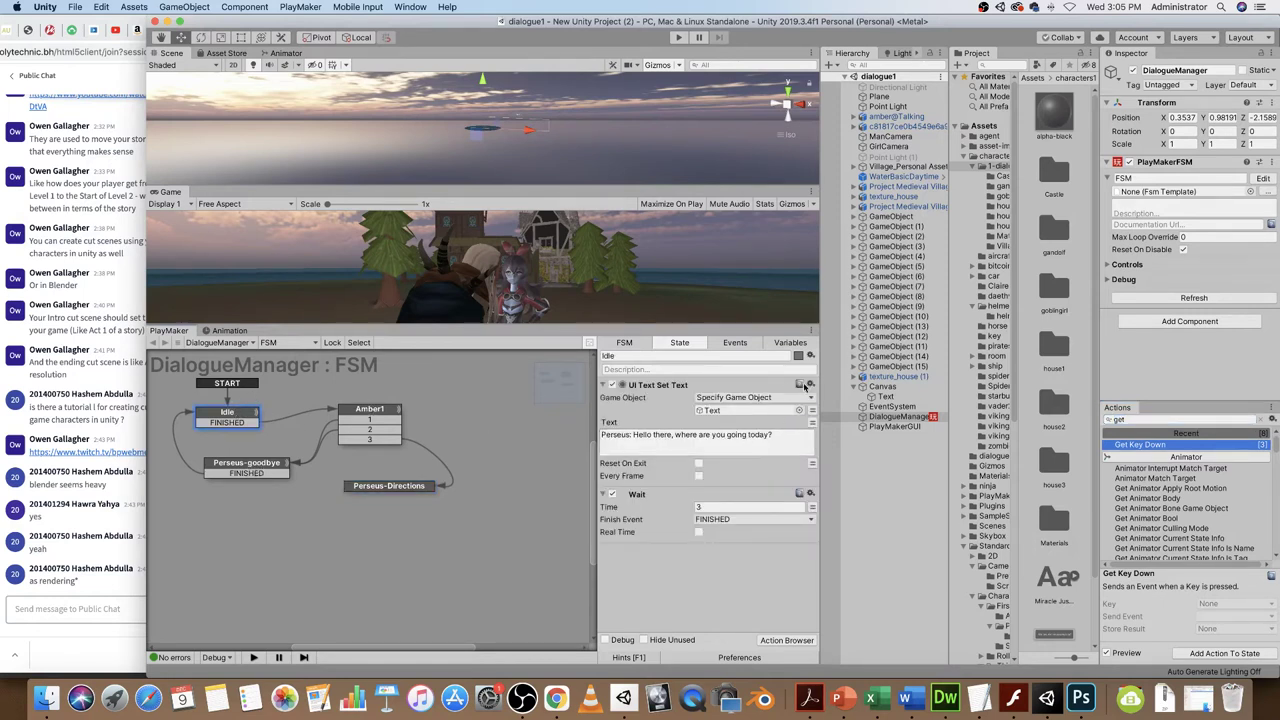
left_click(810, 385)
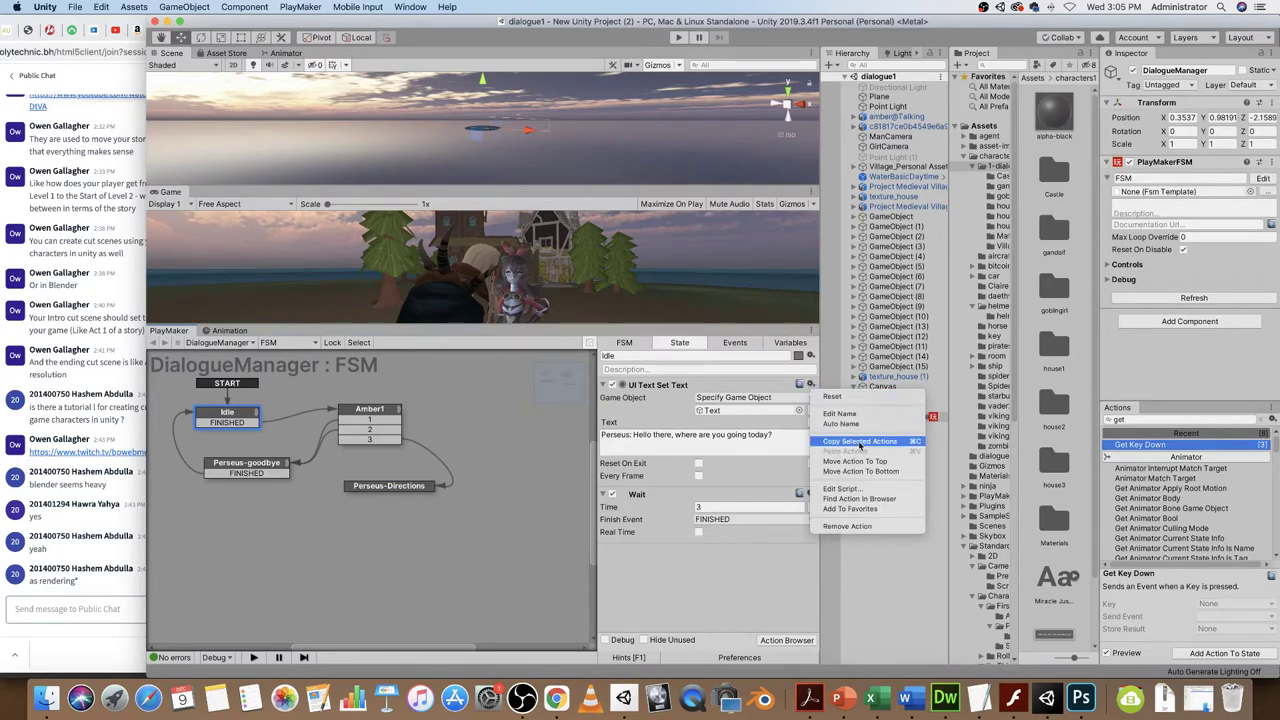
left_click(767, 469)
left_click(714, 494)
left_click(736, 386, "shift")
left_click(812, 386)
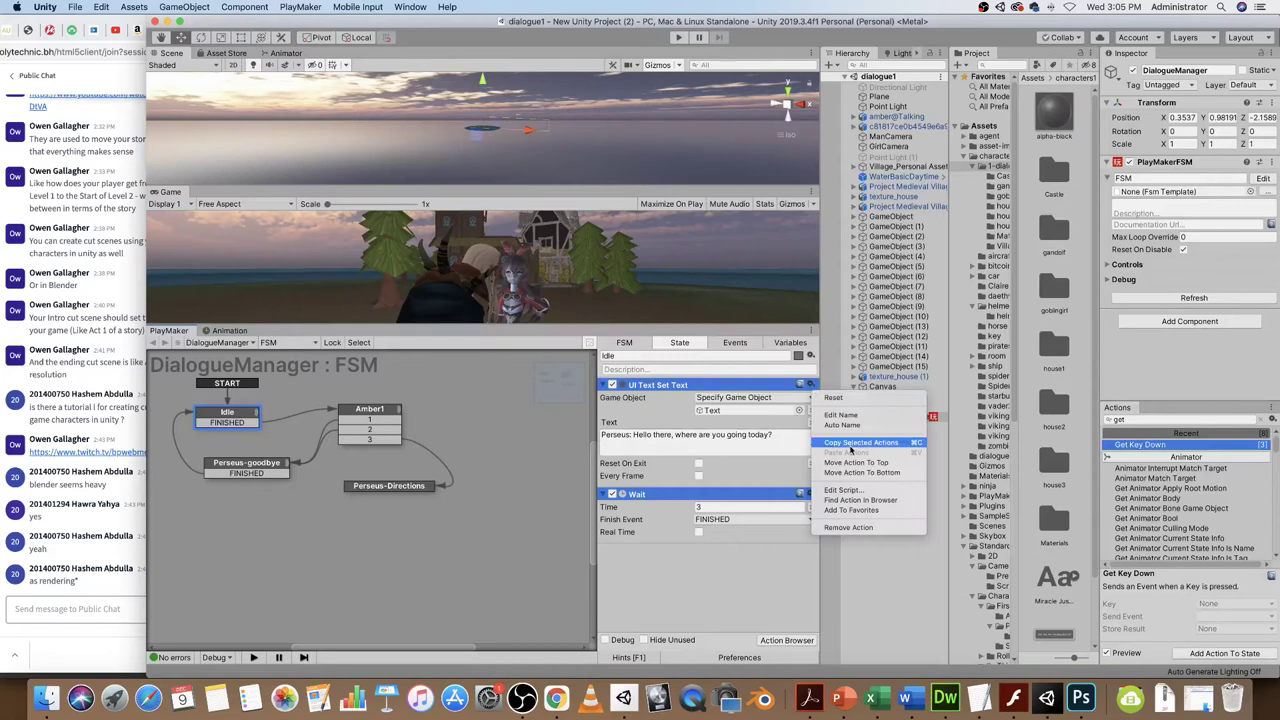
left_click(856, 448)
- Paste the copied UI Text Set Text and Wait actions into the Perseus-Directions state
left_click(401, 488)
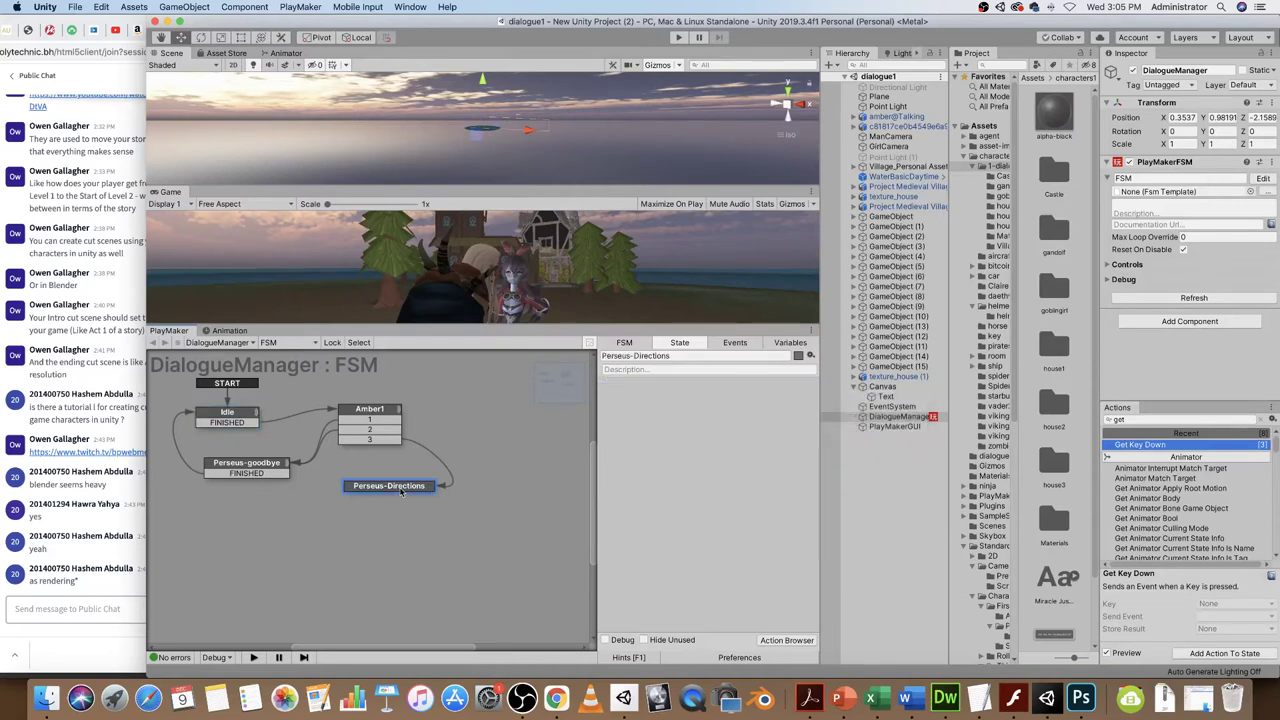
left_click(810, 356)
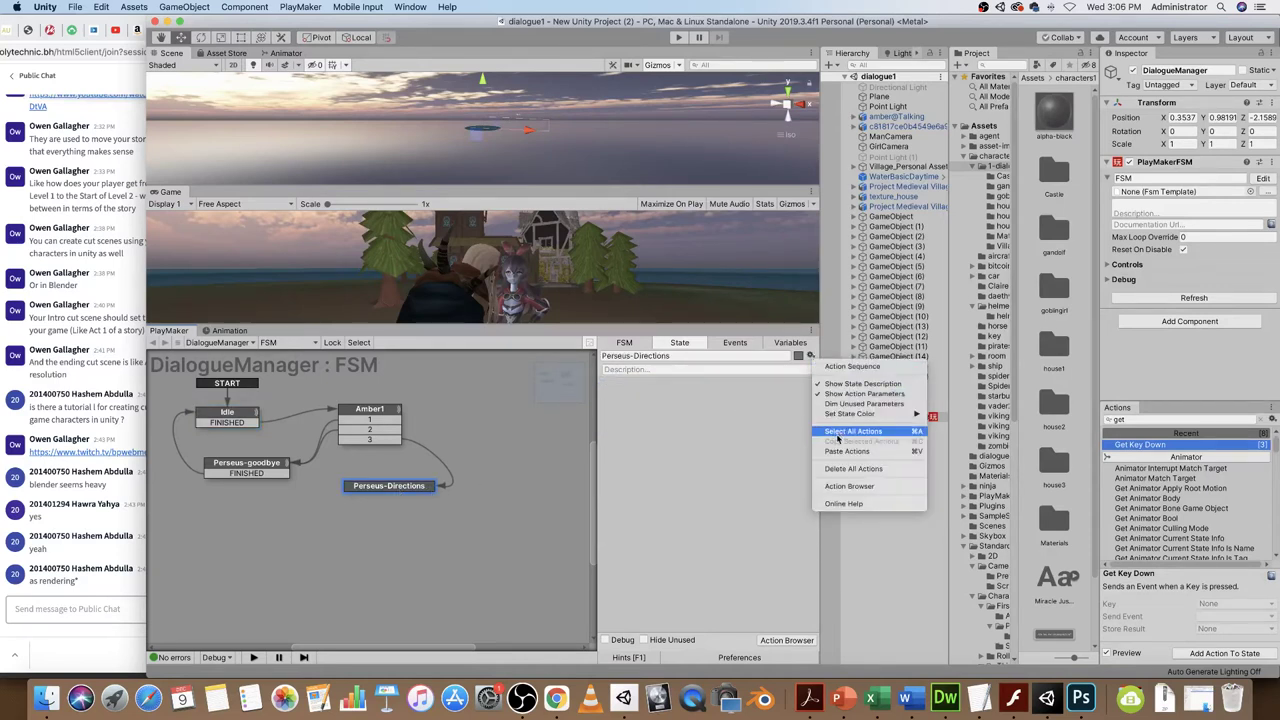
left_click(847, 451)
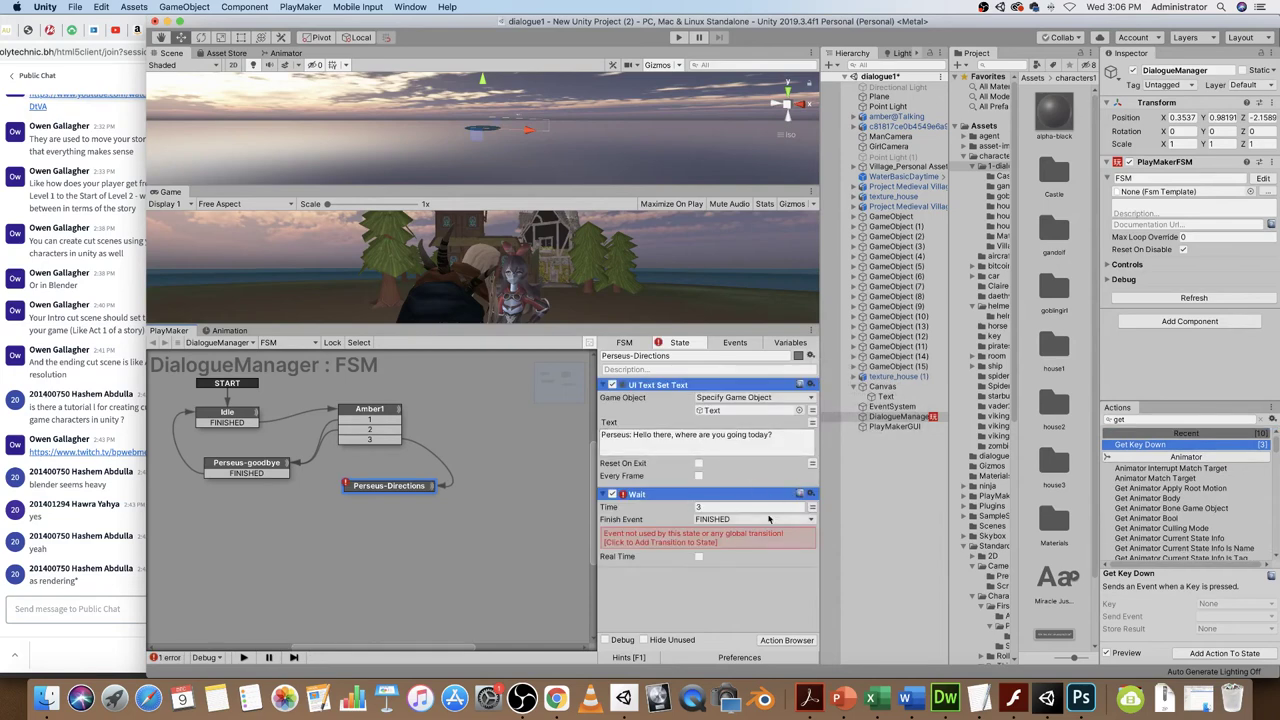
- Add a FINISHED transition to the Perseus-Directions state and set its text to "Perseus: That's nearby. Need directions?"
right_click(412, 490)
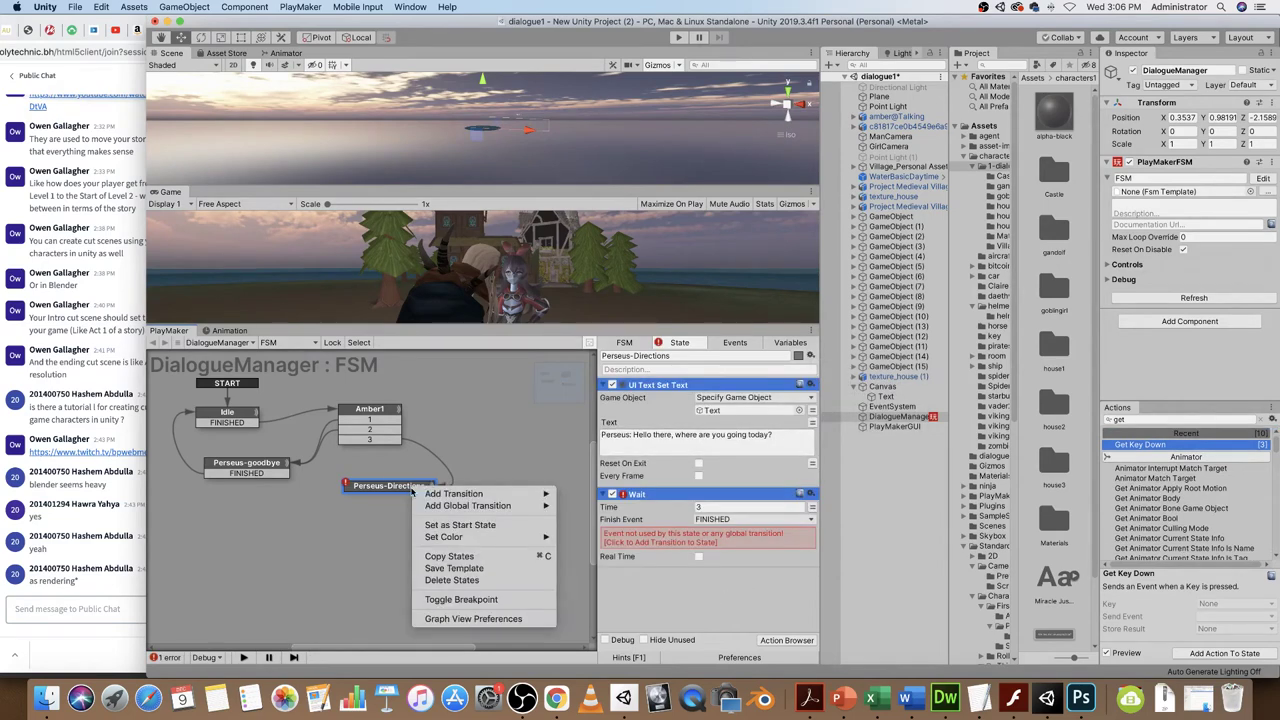
mouse_move(452, 496)
left_click(590, 494)
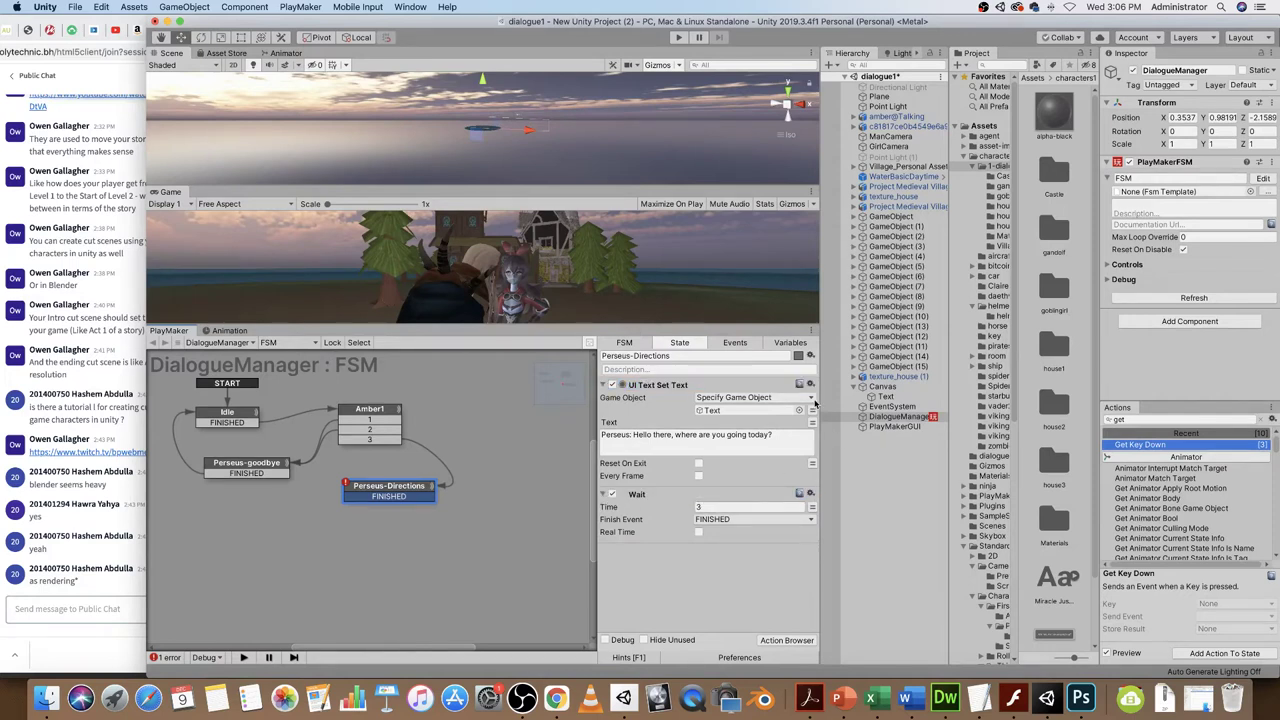
left_click(704, 450)
left_click_drag(634, 435, 786, 436)
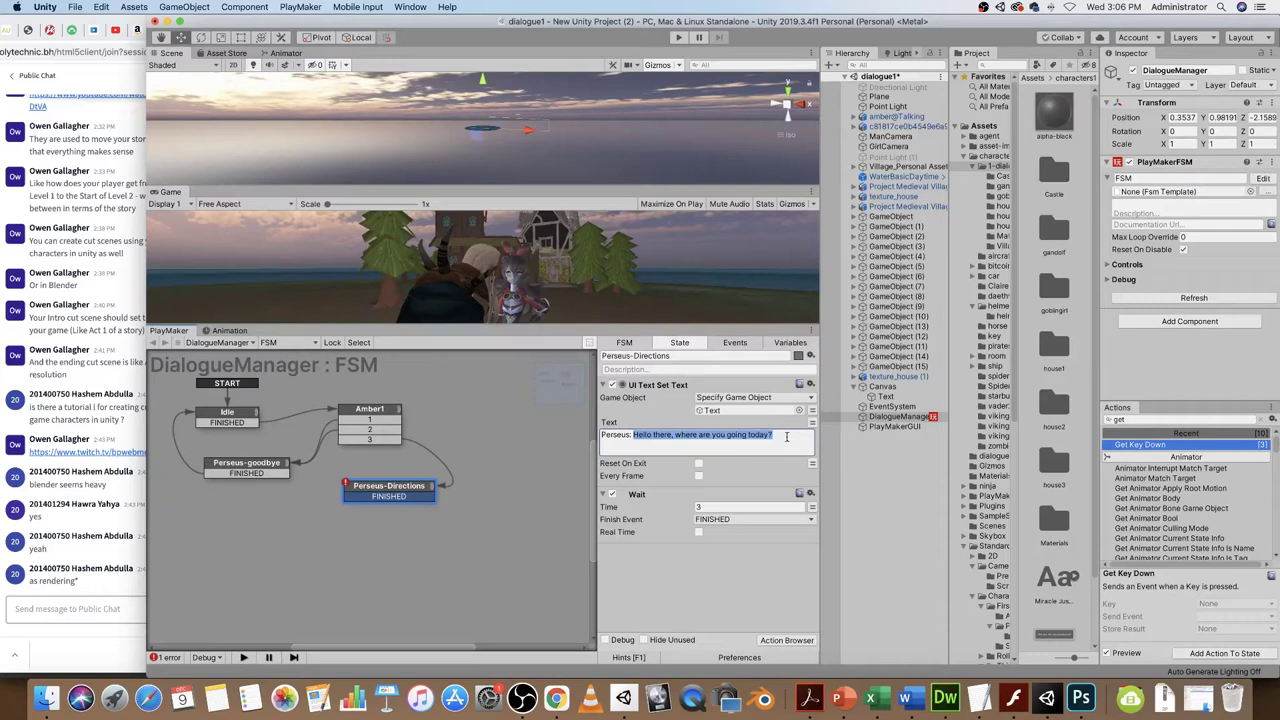
key("super+v")
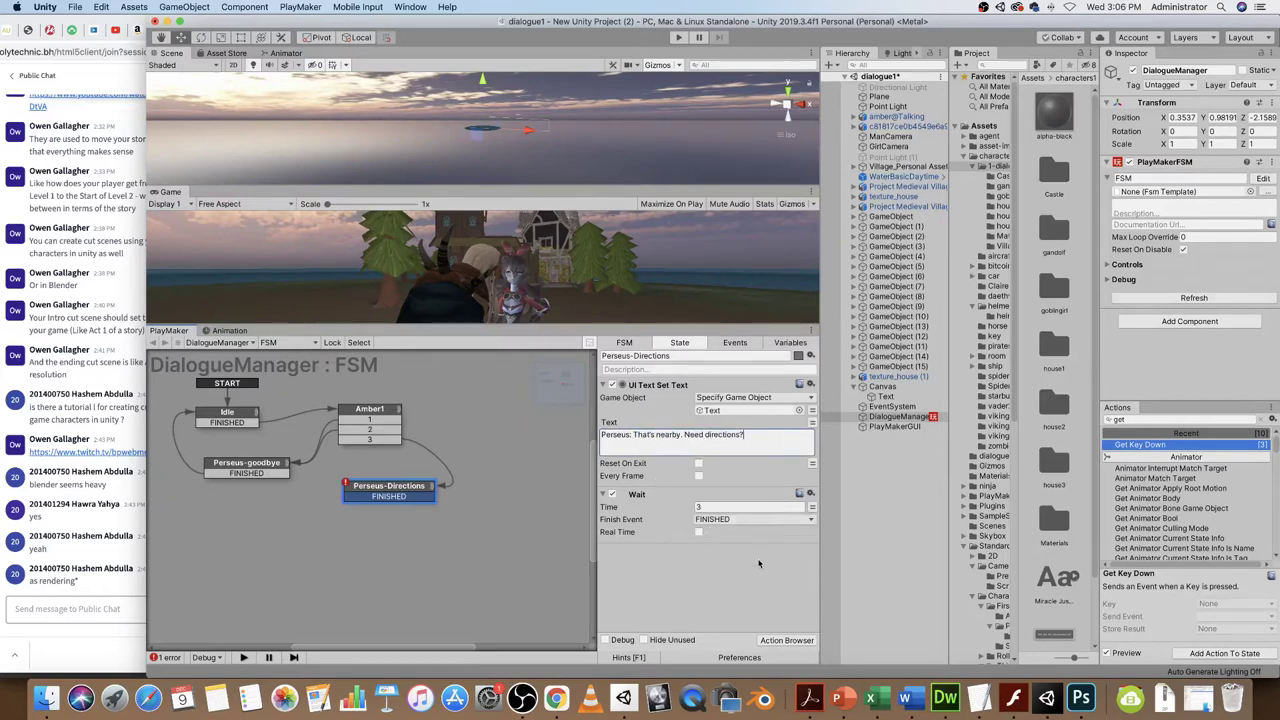
left_click(389, 494)
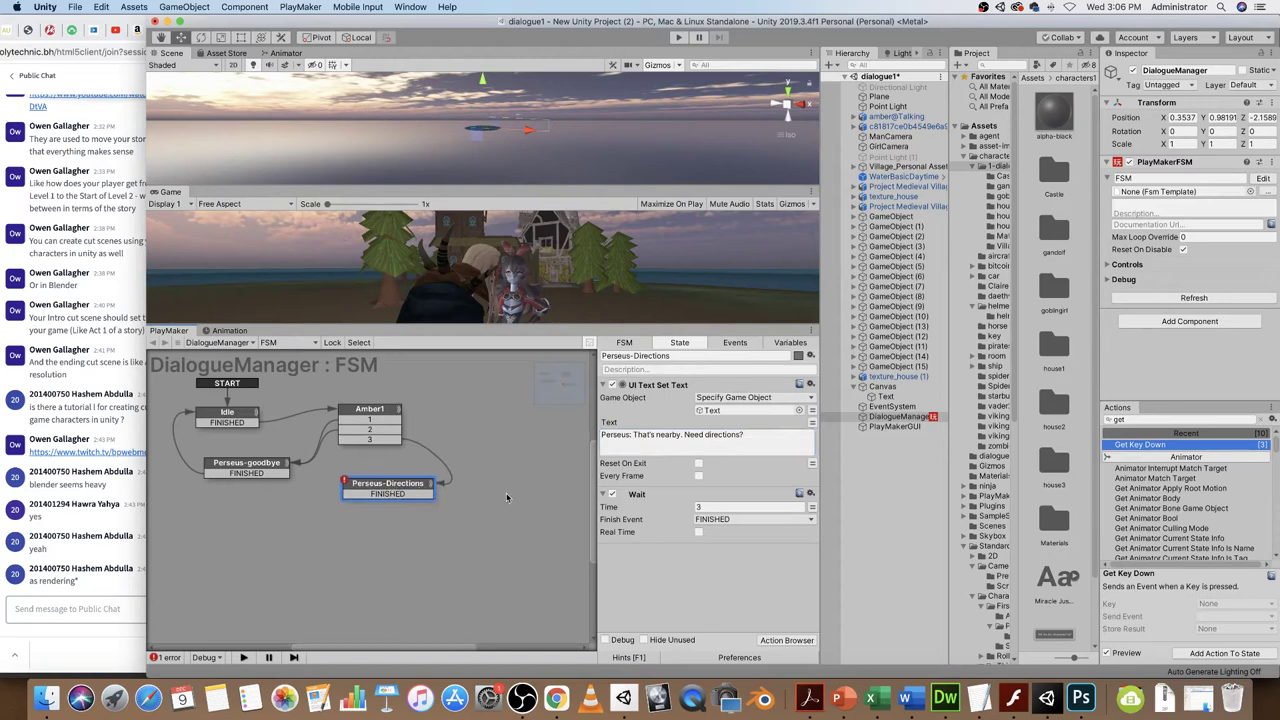
- Duplicate the Amber1 state and place the copy below Perseus-Directions
left_click(362, 409)
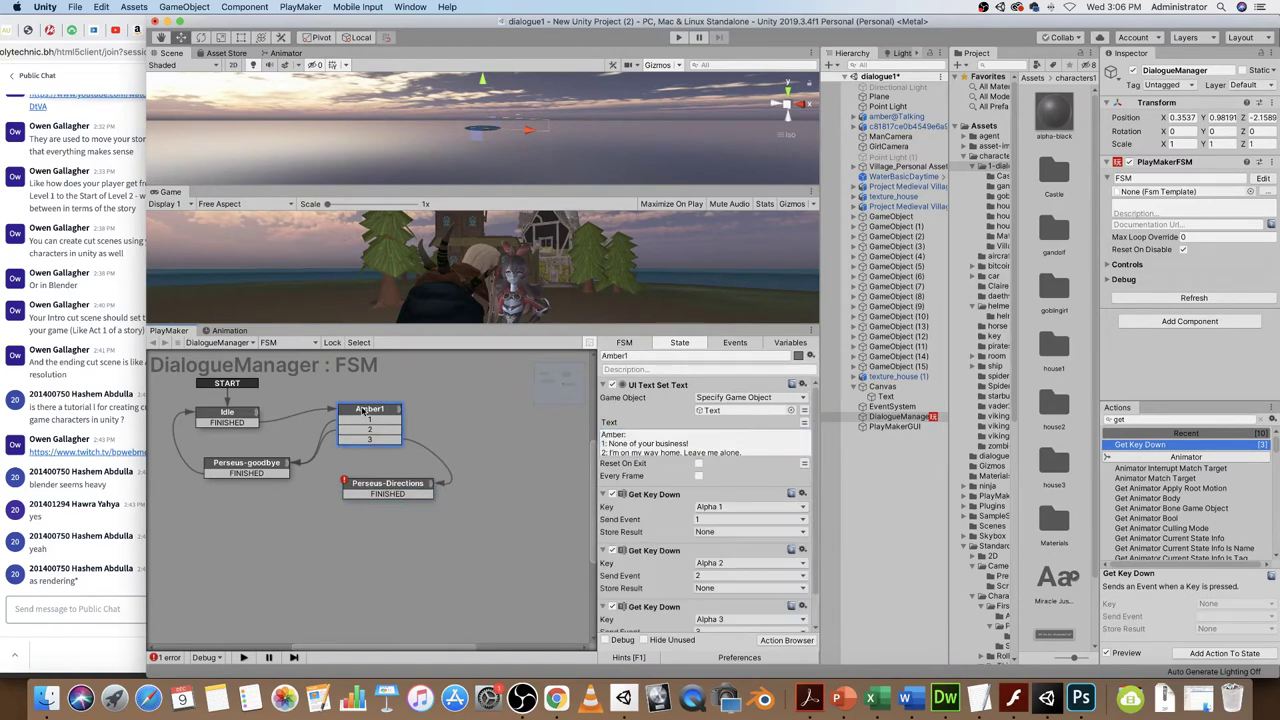
right_click(364, 409)
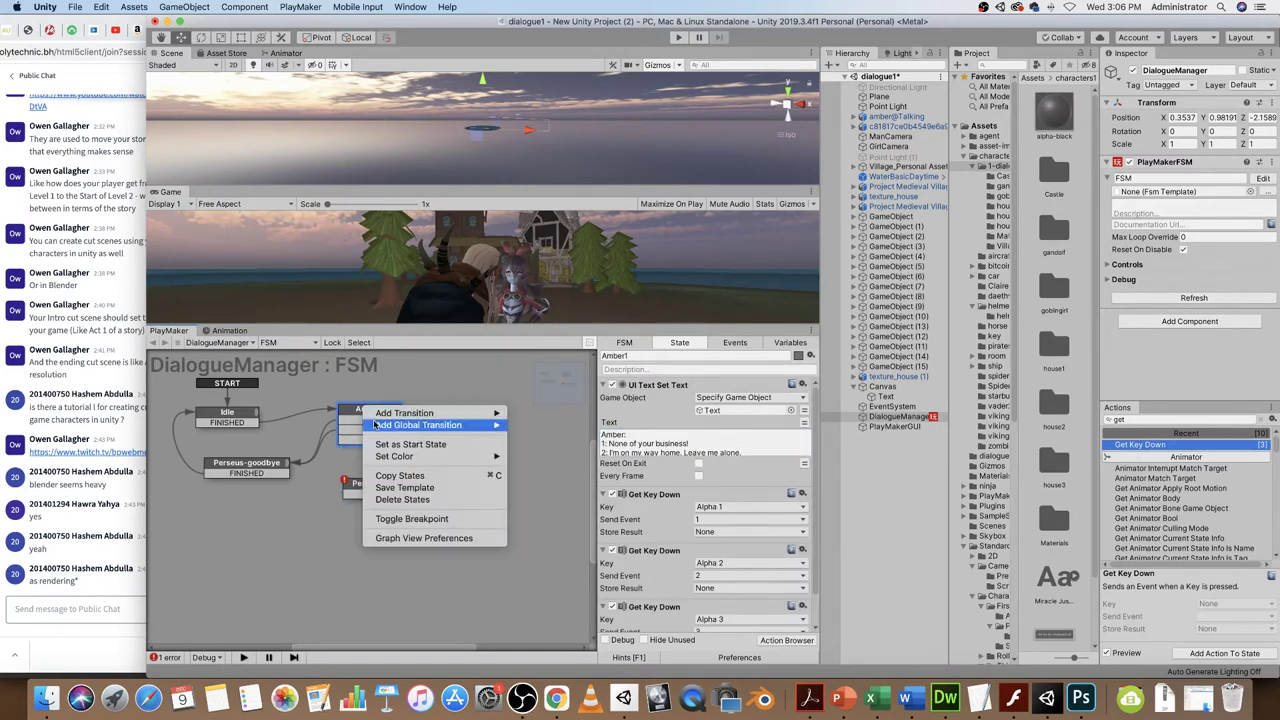
left_click(486, 553)
left_click(430, 560)
right_click(411, 548)
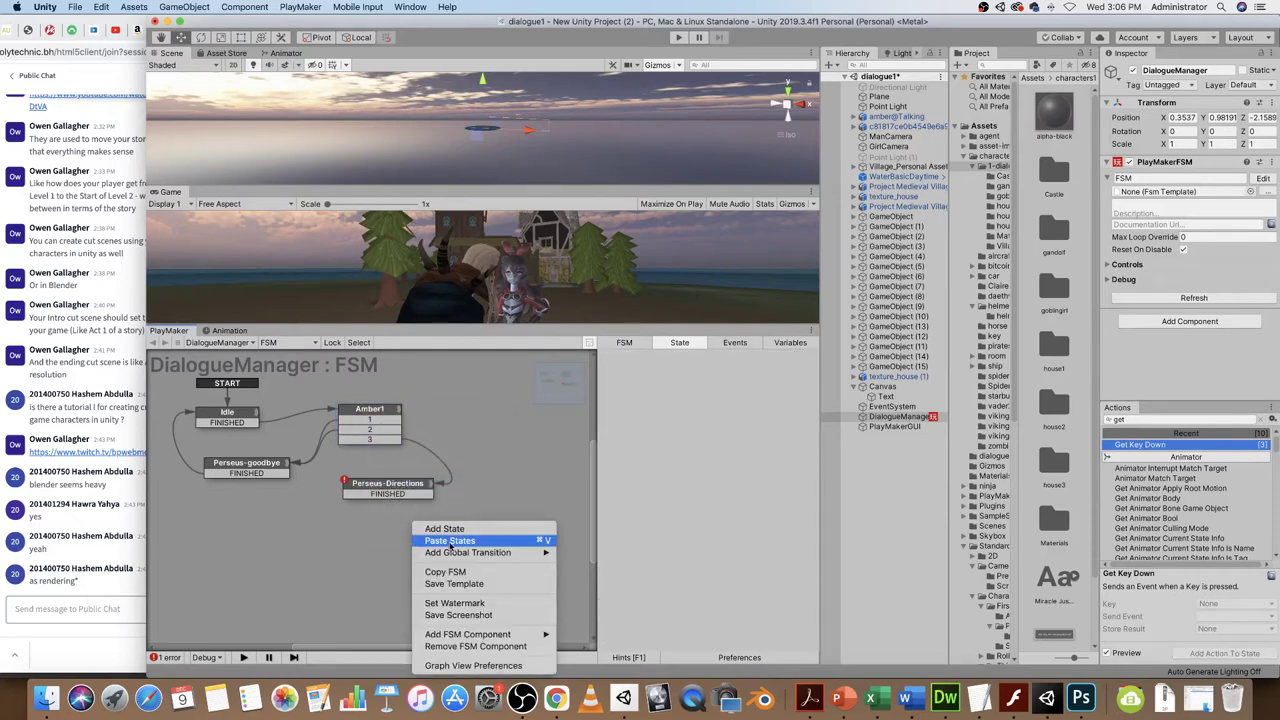
left_click(451, 537)
left_click_drag(445, 555, 399, 536)
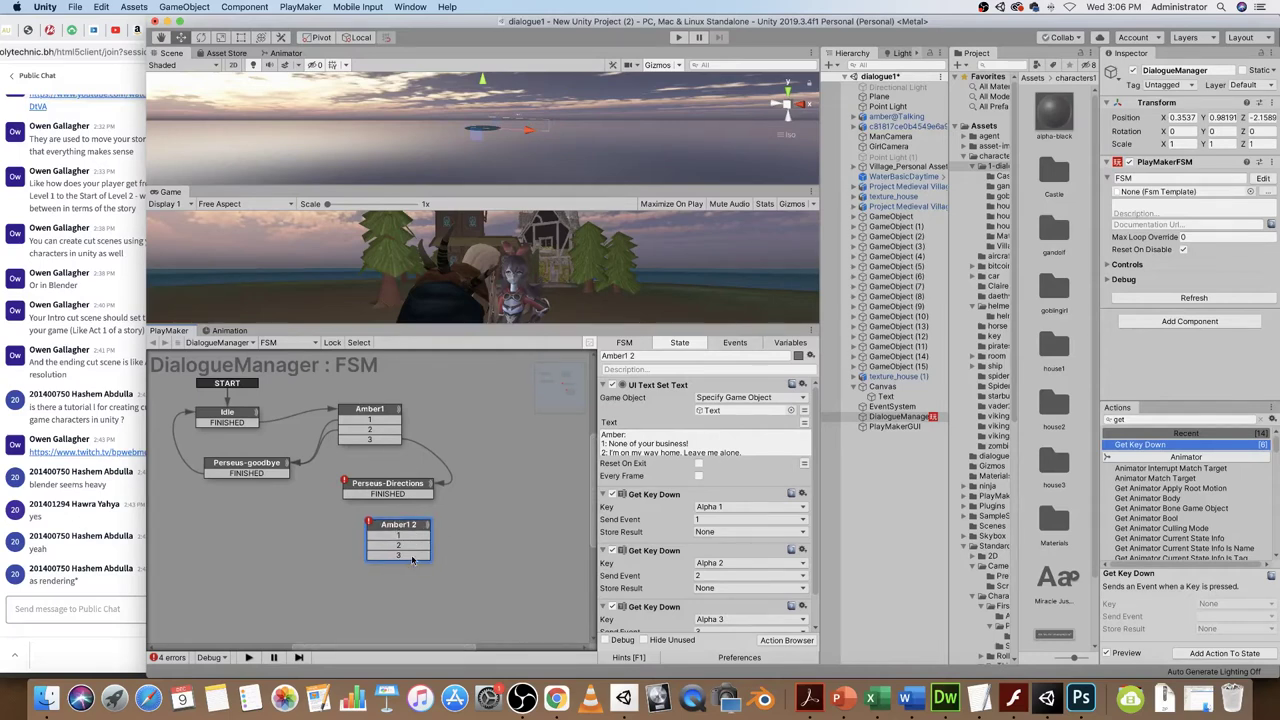
- Delete transition 3 from the copied Amber state and link Perseus-Directions' FINISHED transition to that copy
right_click(413, 557)
mouse_move(437, 560)
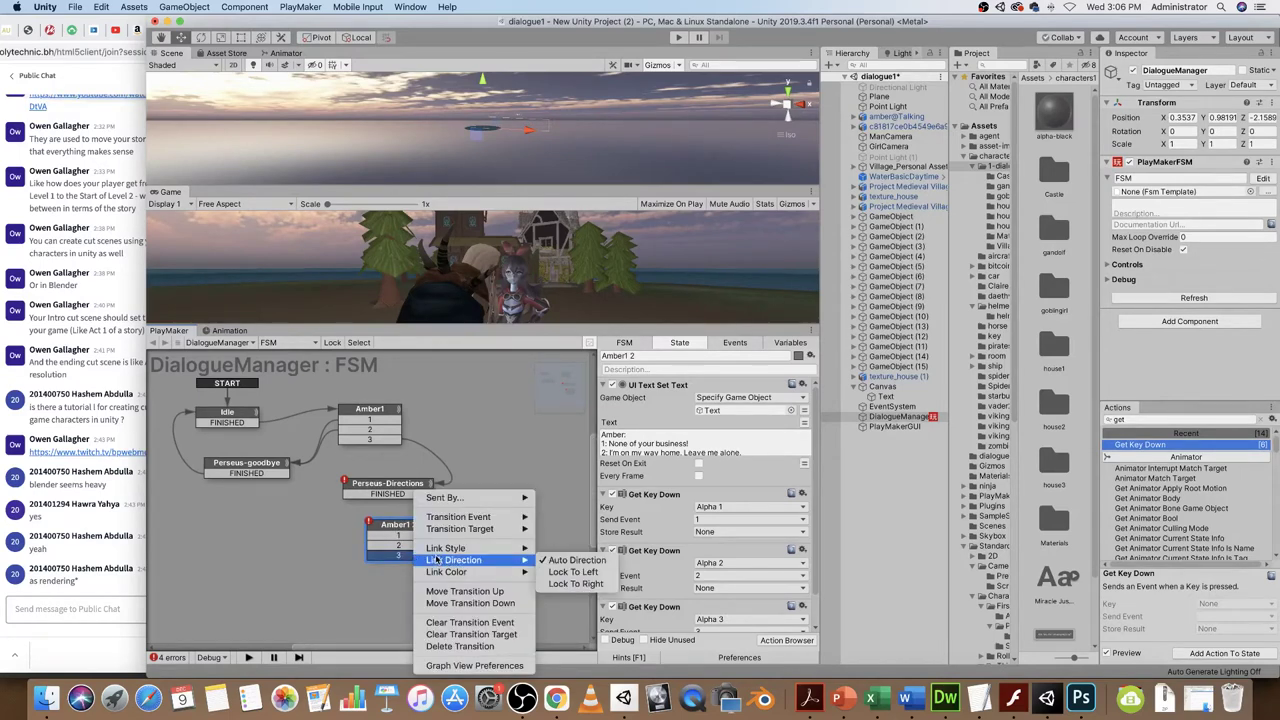
left_click(461, 646)
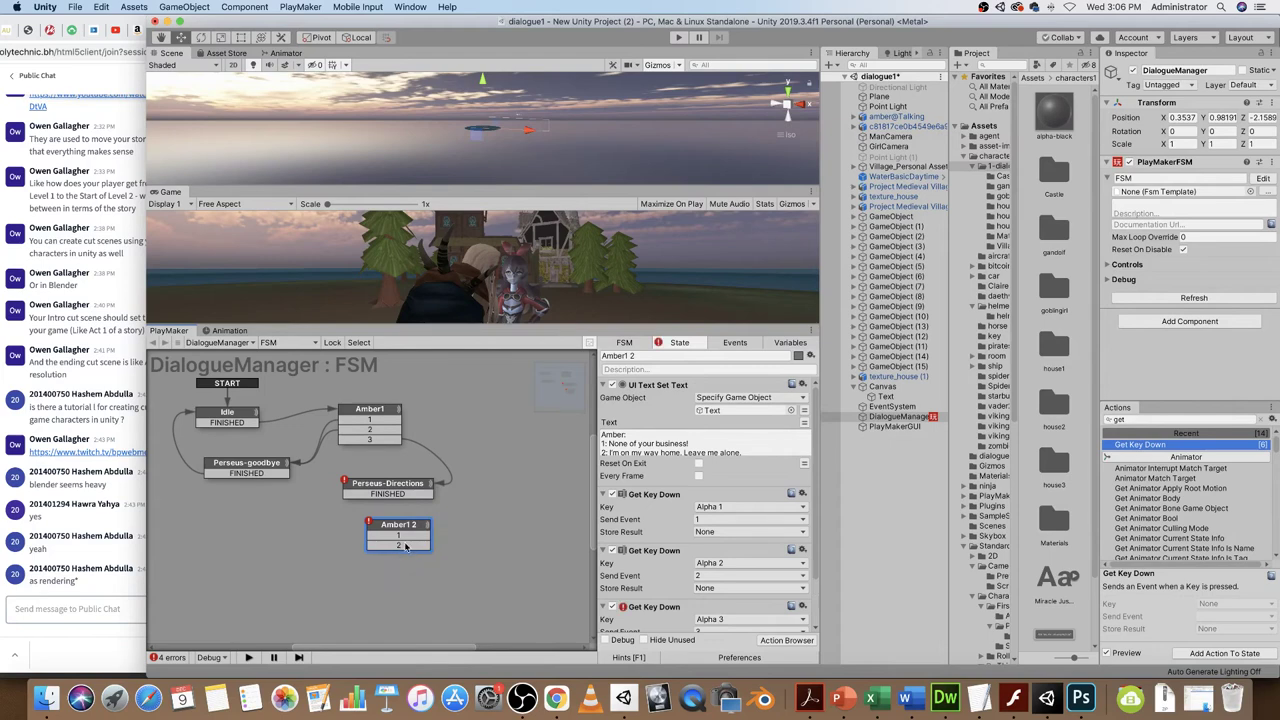
left_click(428, 492)
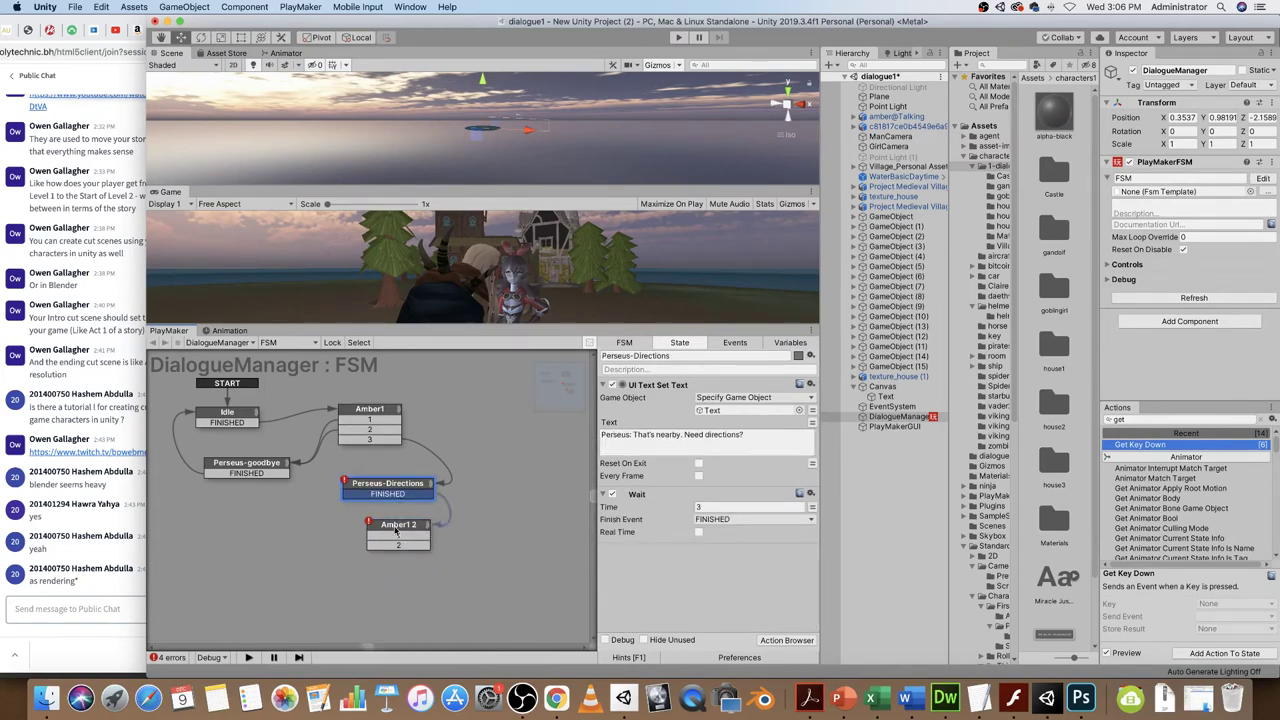
- Rename the copied Amber state to Amber2 and move it slightly to line up under Perseus-Directions
left_click(396, 530)
left_click_drag(393, 531, 378, 530)
left_click(636, 356)
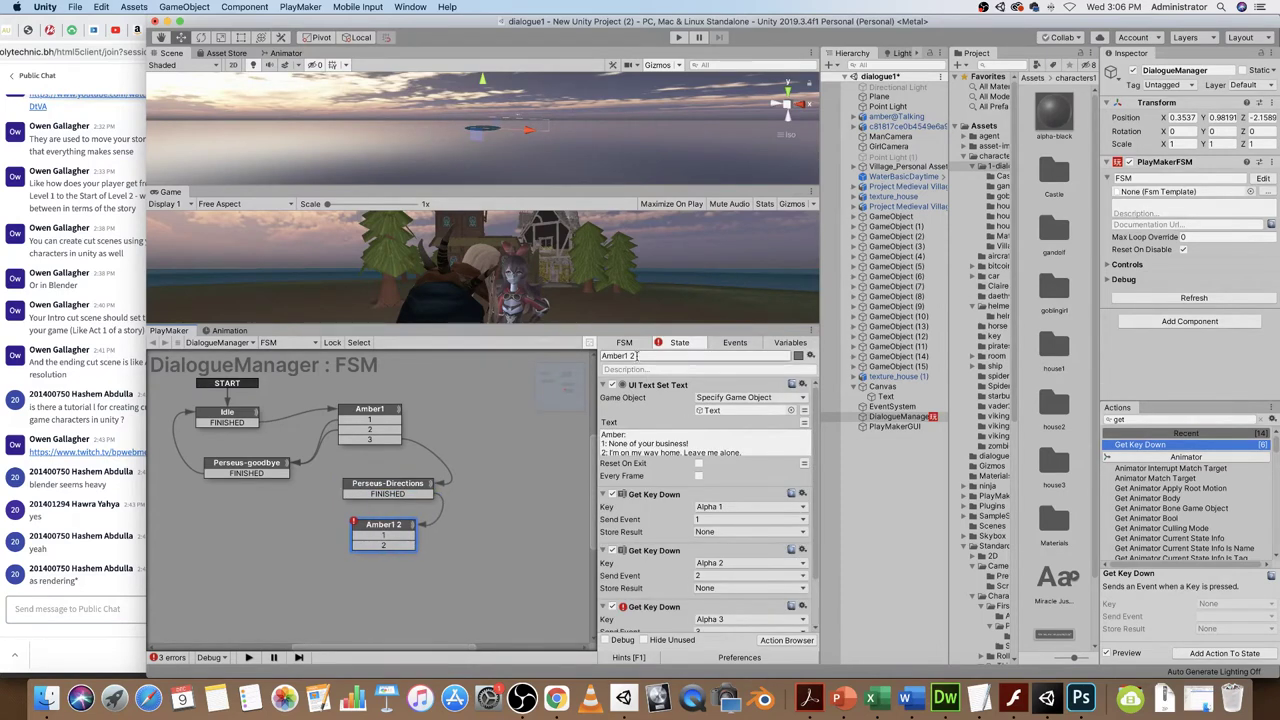
key("BackSpace")
key("BackSpace")
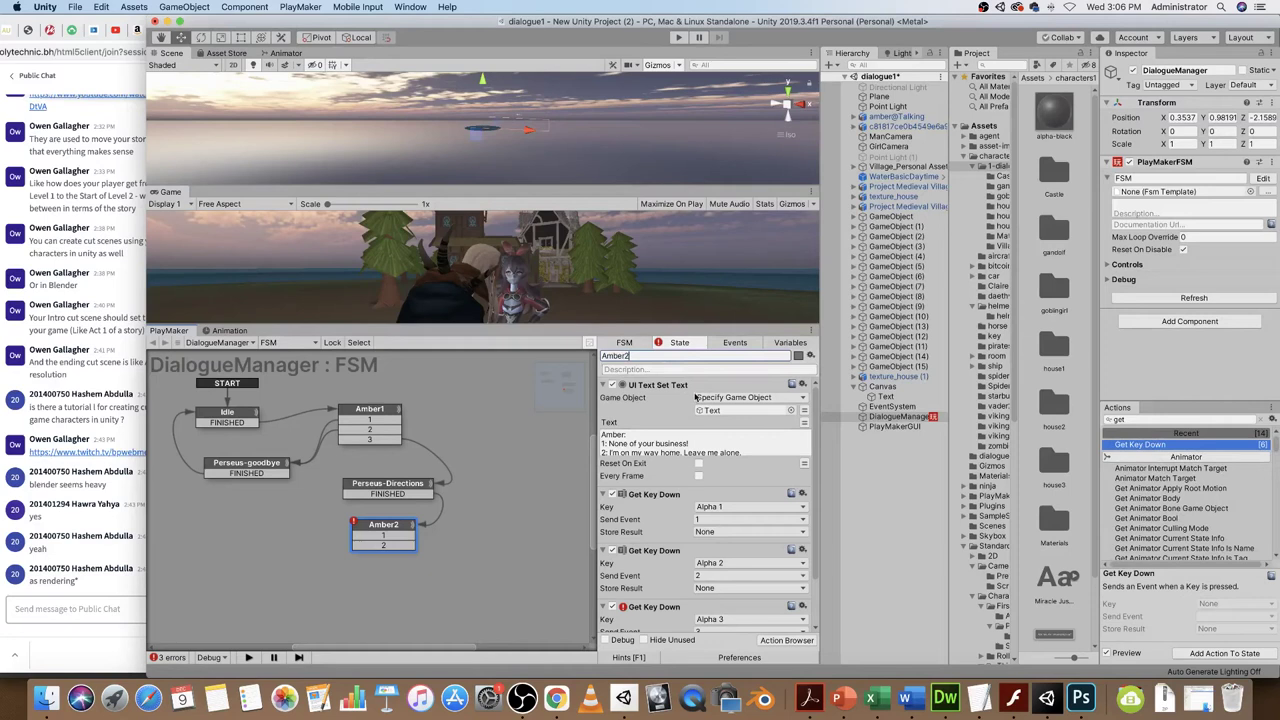
left_click_drag(383, 531, 380, 534)
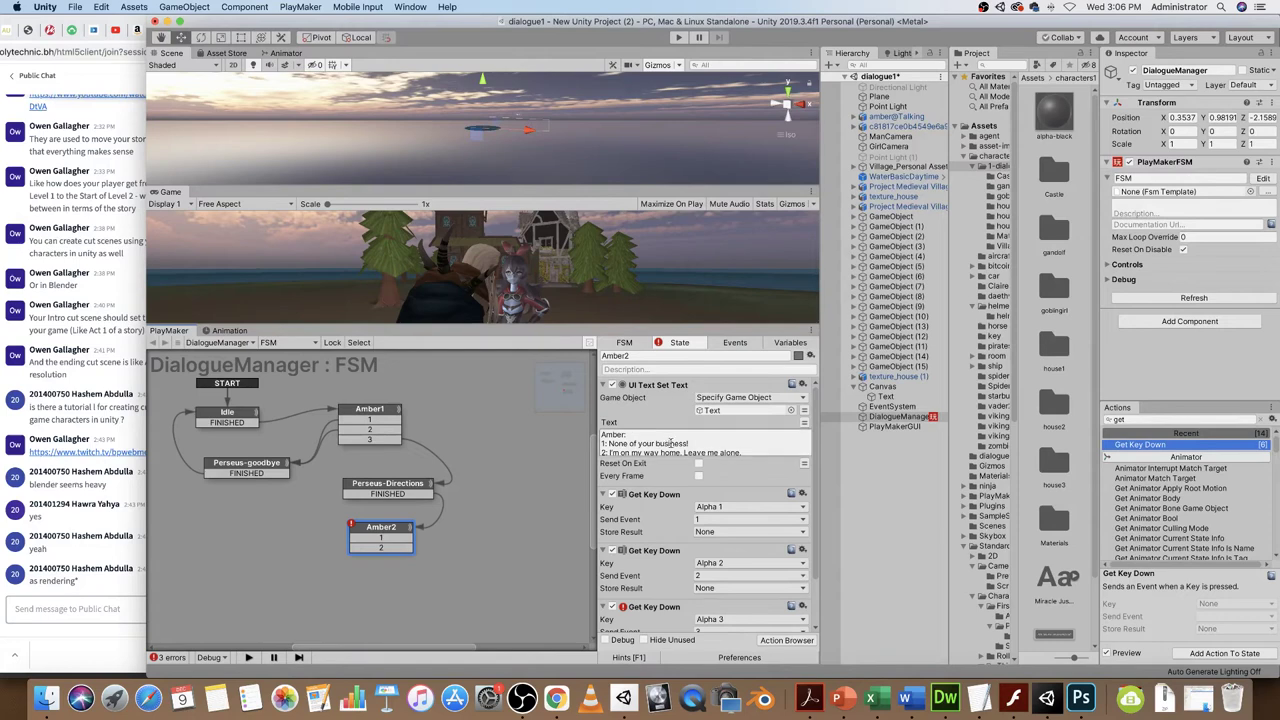
- Copy Amber's two replies about needing directions from the Word script and return to Unity
left_click(905, 698)
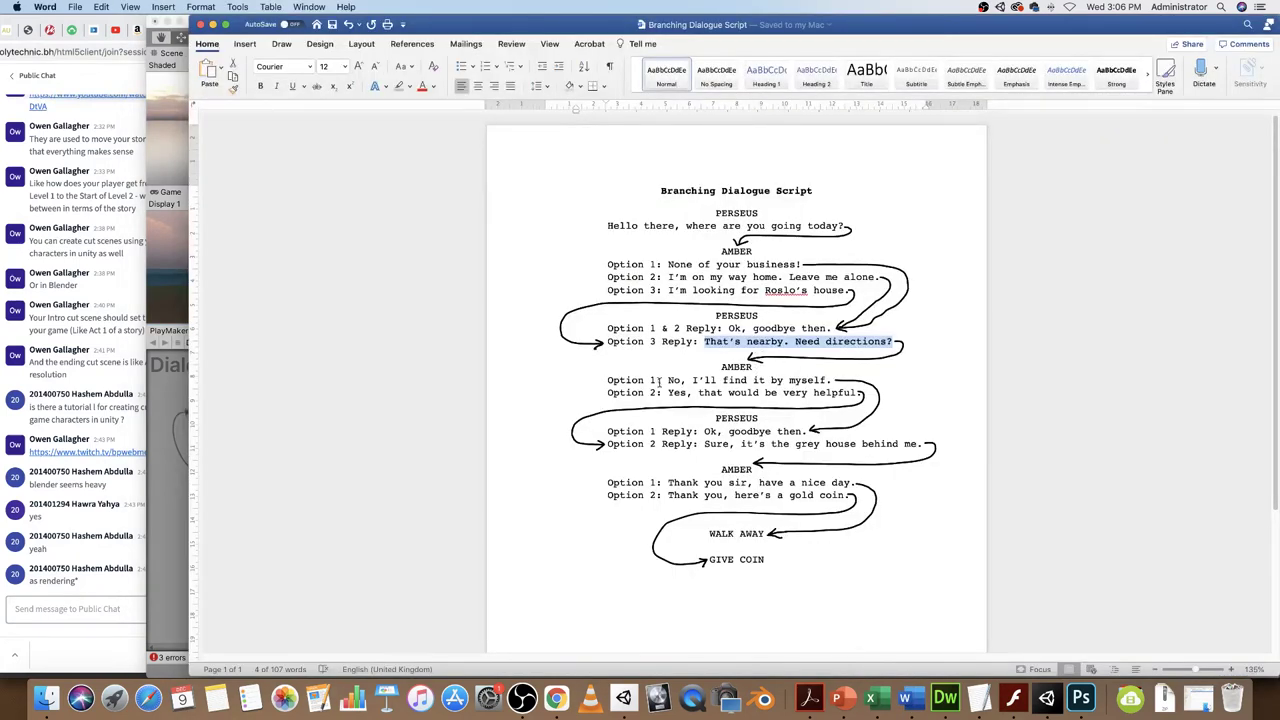
left_click_drag(608, 380, 864, 392)
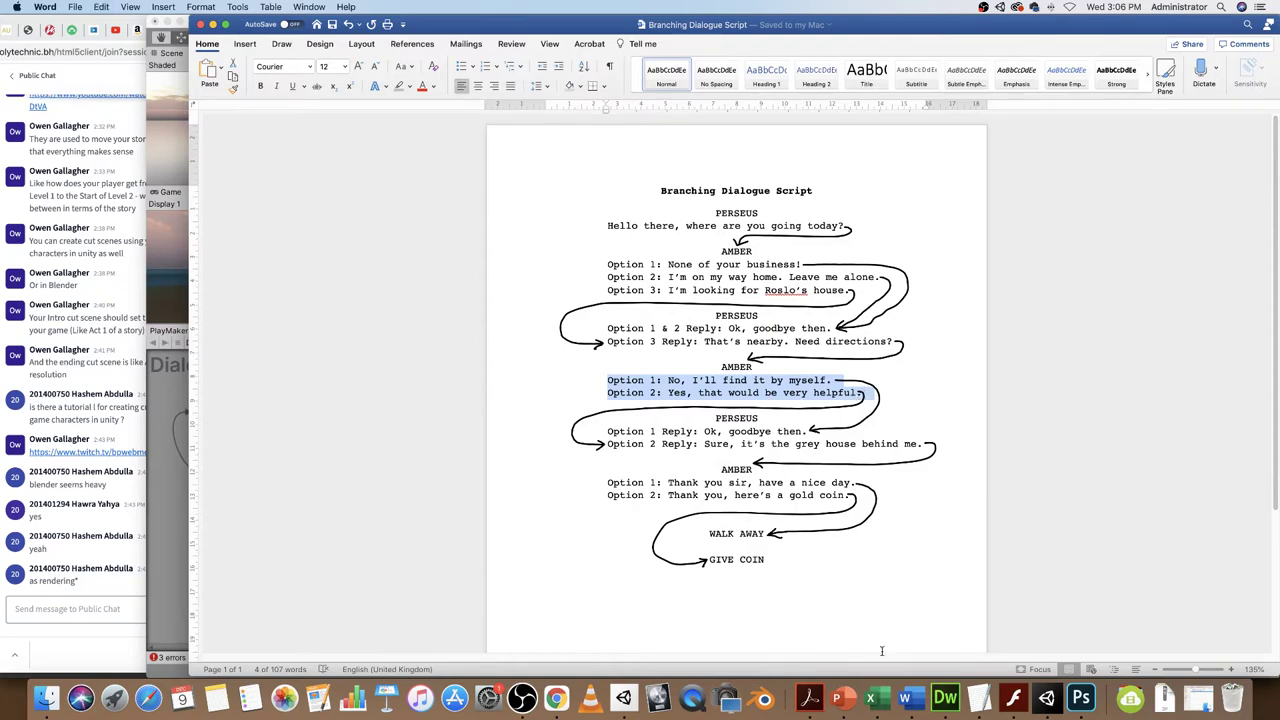
left_click(1047, 697)
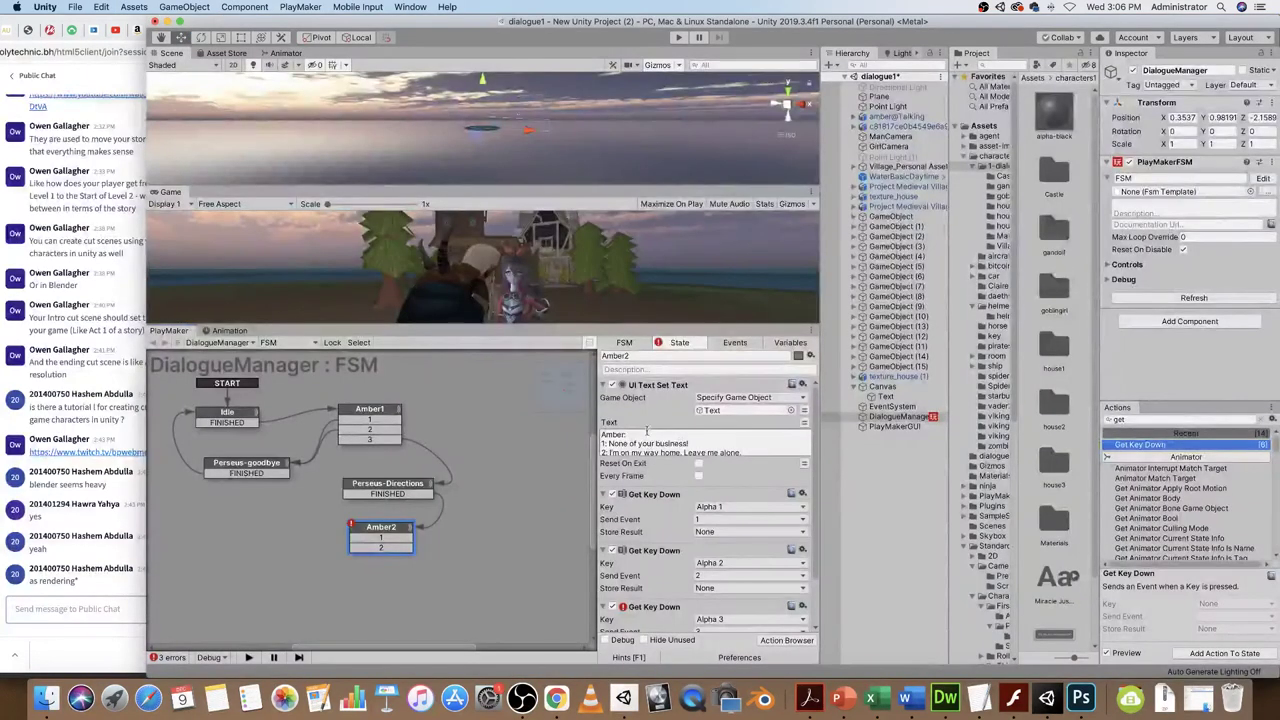
- Replace the old options in Amber2's text with "No, I'll find it by myself." and "Yes, that would be very helpful."
left_click(602, 445)
key("super+a")
type("Press 1, 2 or 3 to Proceed")
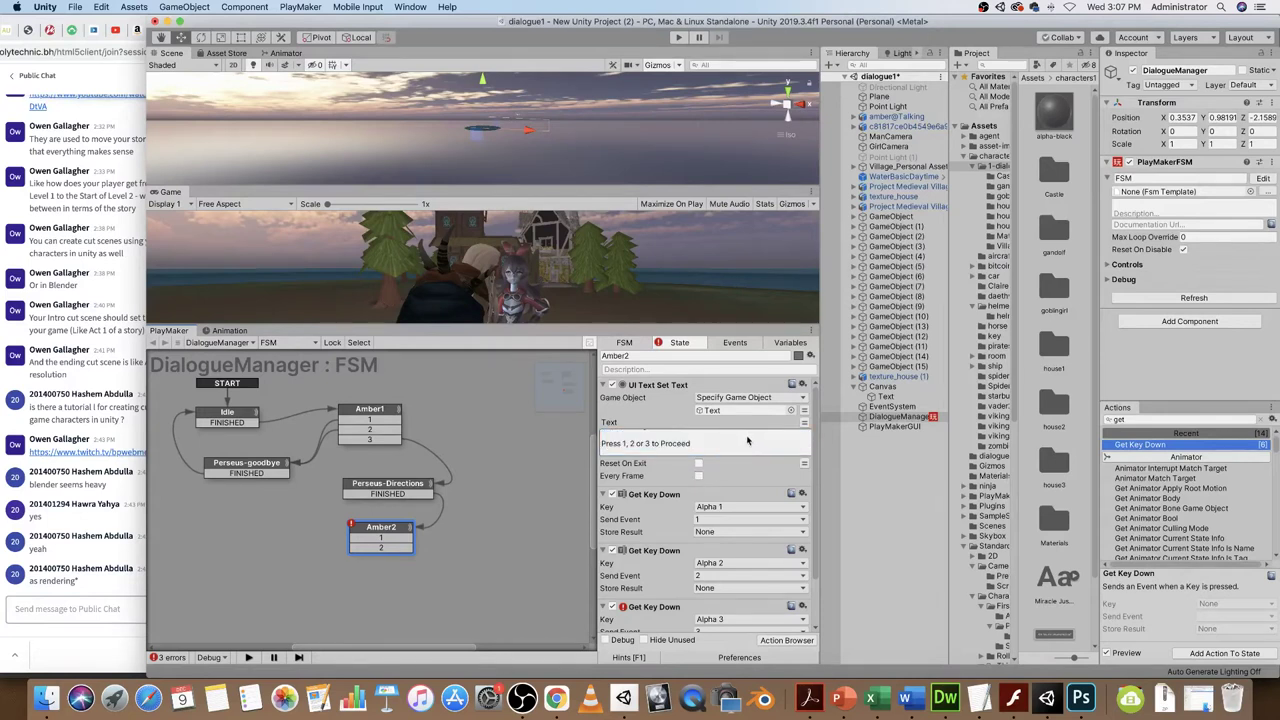
key("super+a")
left_click(602, 444)
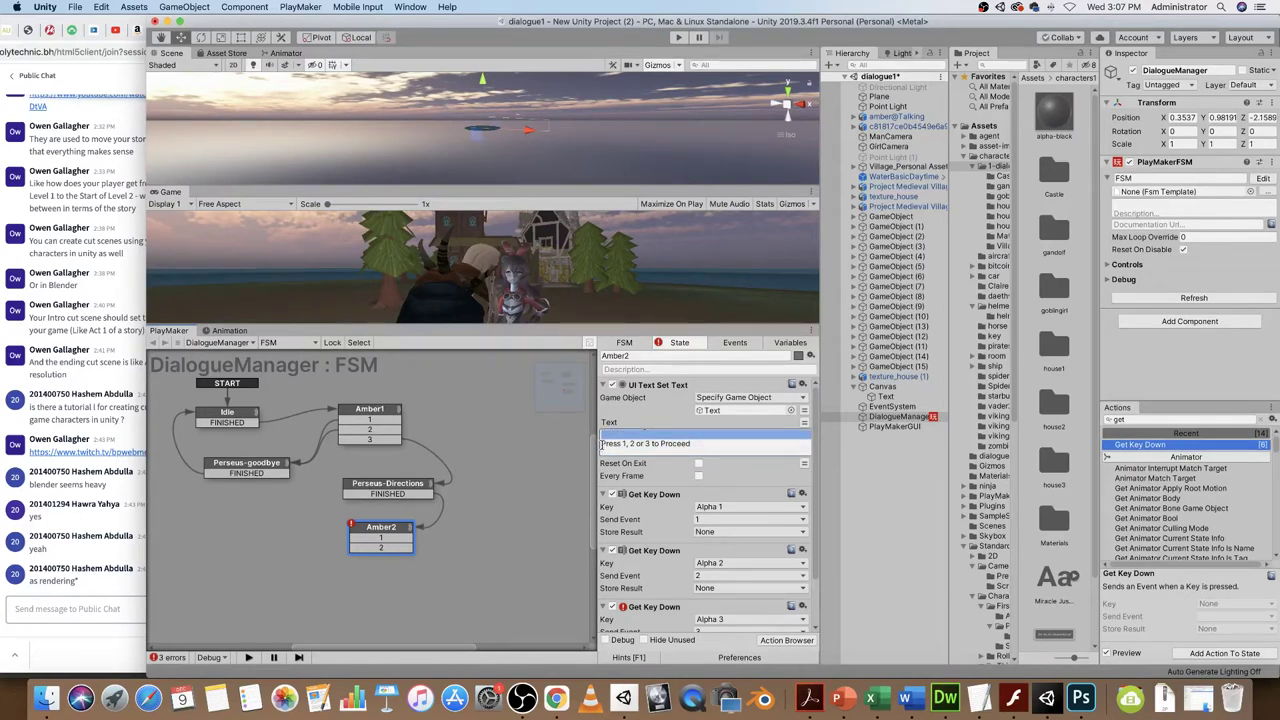
type("Option 2: Yes, that would be very helpful.")
key("Return")
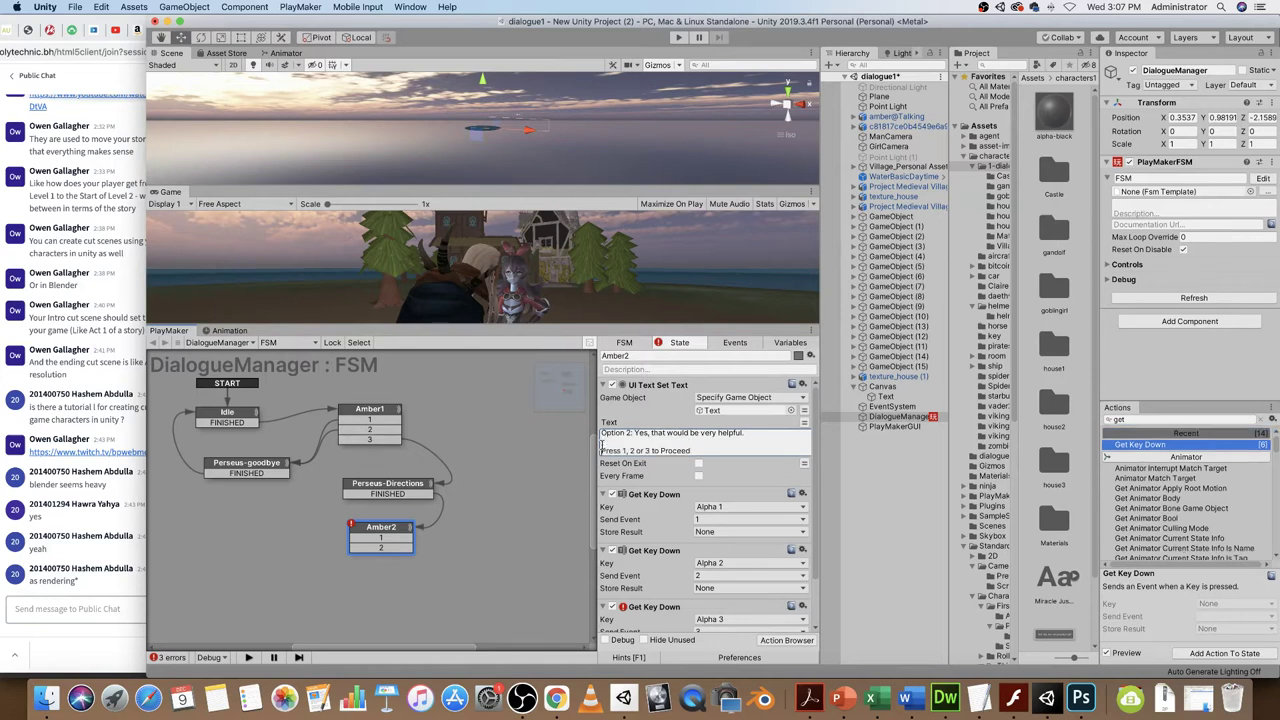
key("super+a")
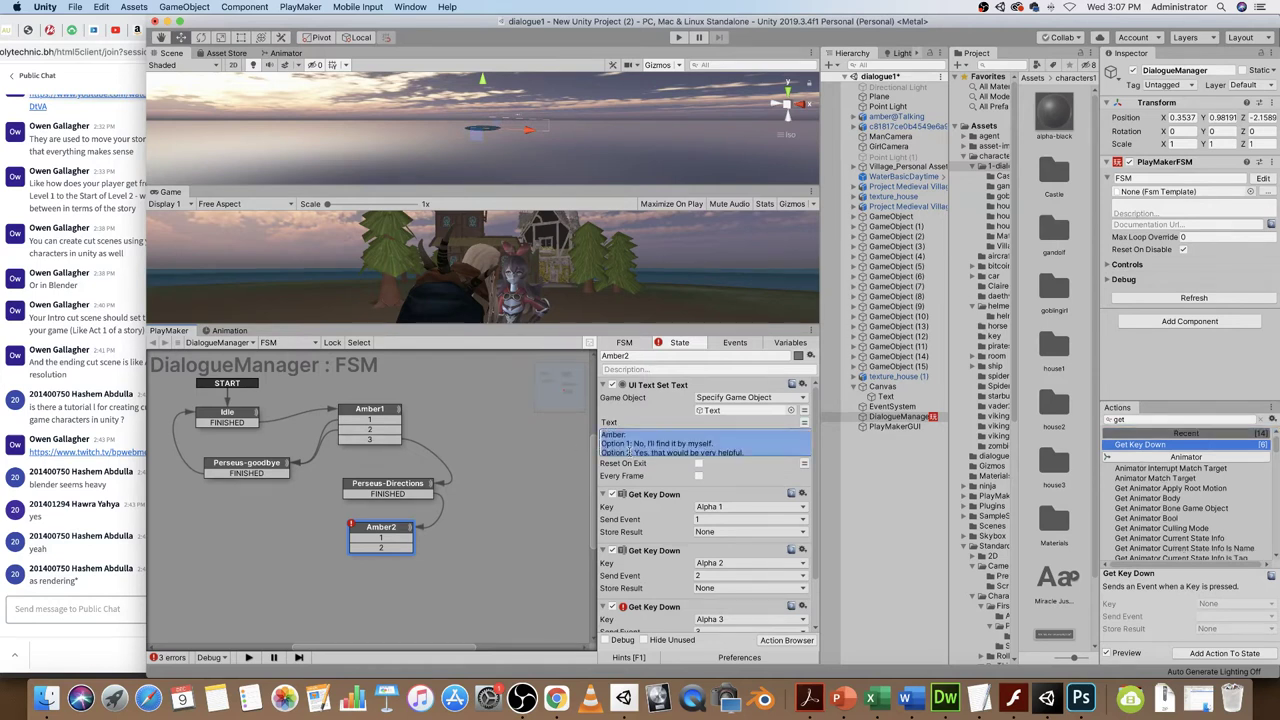
- Remove the word "Option" before both numbered replies in Amber2's text
left_click(627, 452)
left_click_drag(625, 442, 600, 442)
key("BackSpace")
key("Delete")
key("Down")
key("Delete")
key("Delete")
key("Delete")
key("Delete")
key("Delete")
key("Delete")
key("Delete")
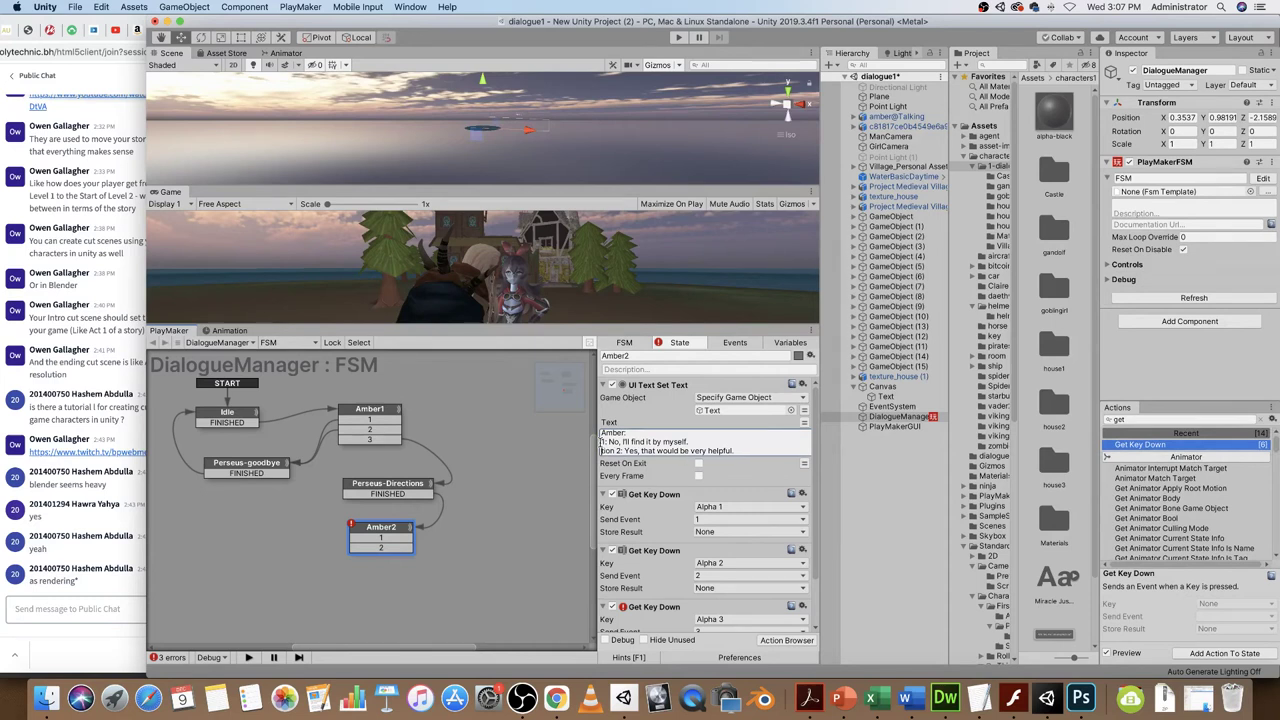
- Change the prompt line in Amber2's text to "Press 1 or 2 to Proceed"
key("Down")
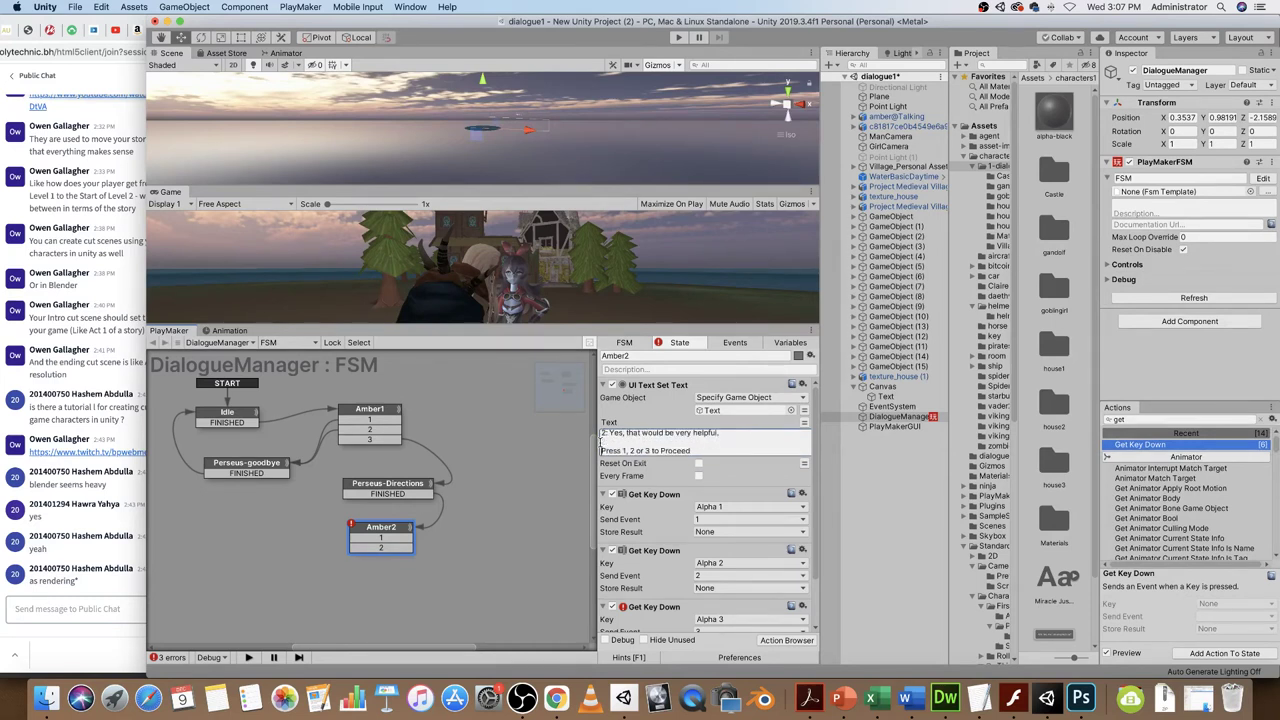
key("BackSpace")
type("or")
key("BackSpace")
key("BackSpace")
key("BackSpace")
key("BackSpace")
key("BackSpace")
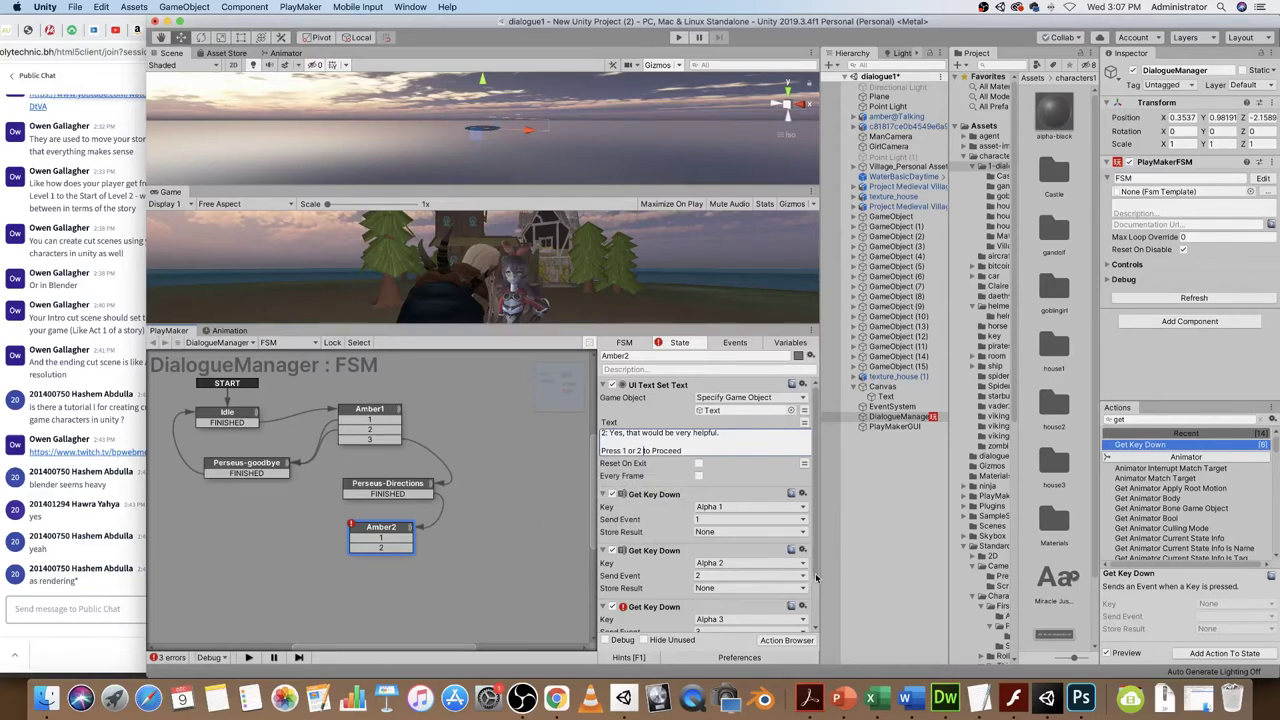
- Delete the Alpha 3 Get Key Down action from the Amber2 state
scroll(808, 600, "down", 2)
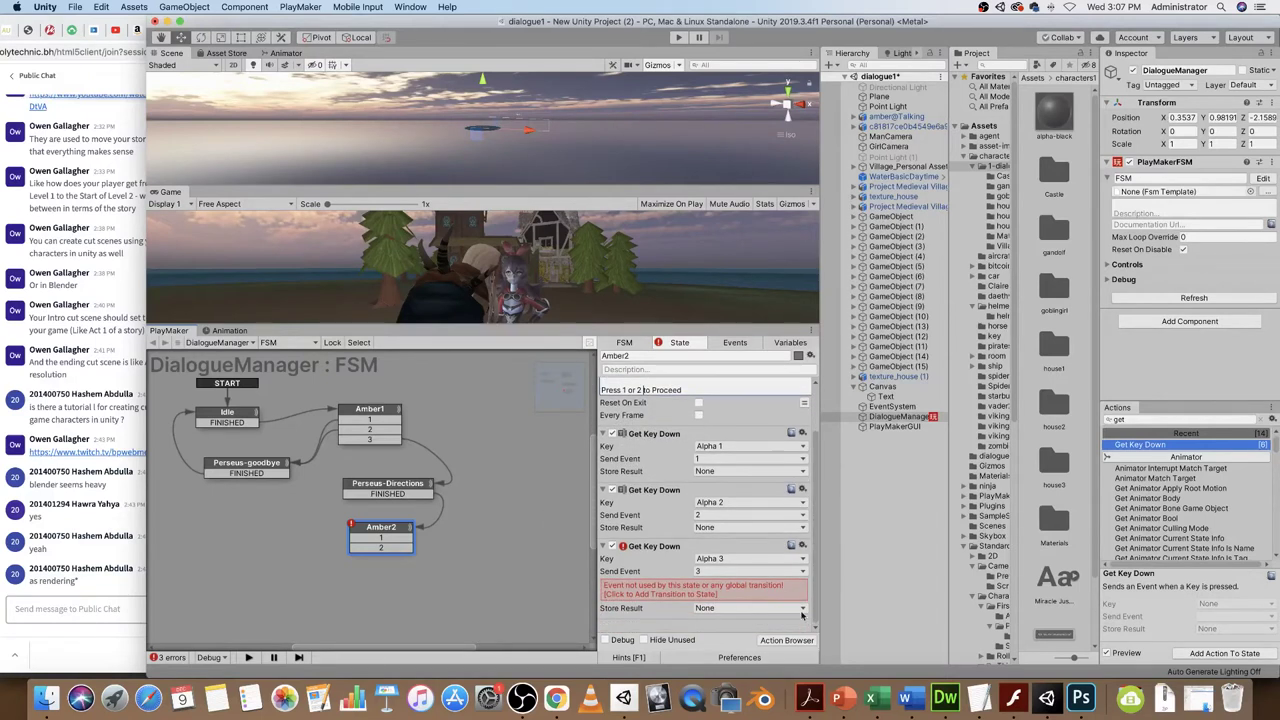
left_click(802, 546)
left_click(848, 667)
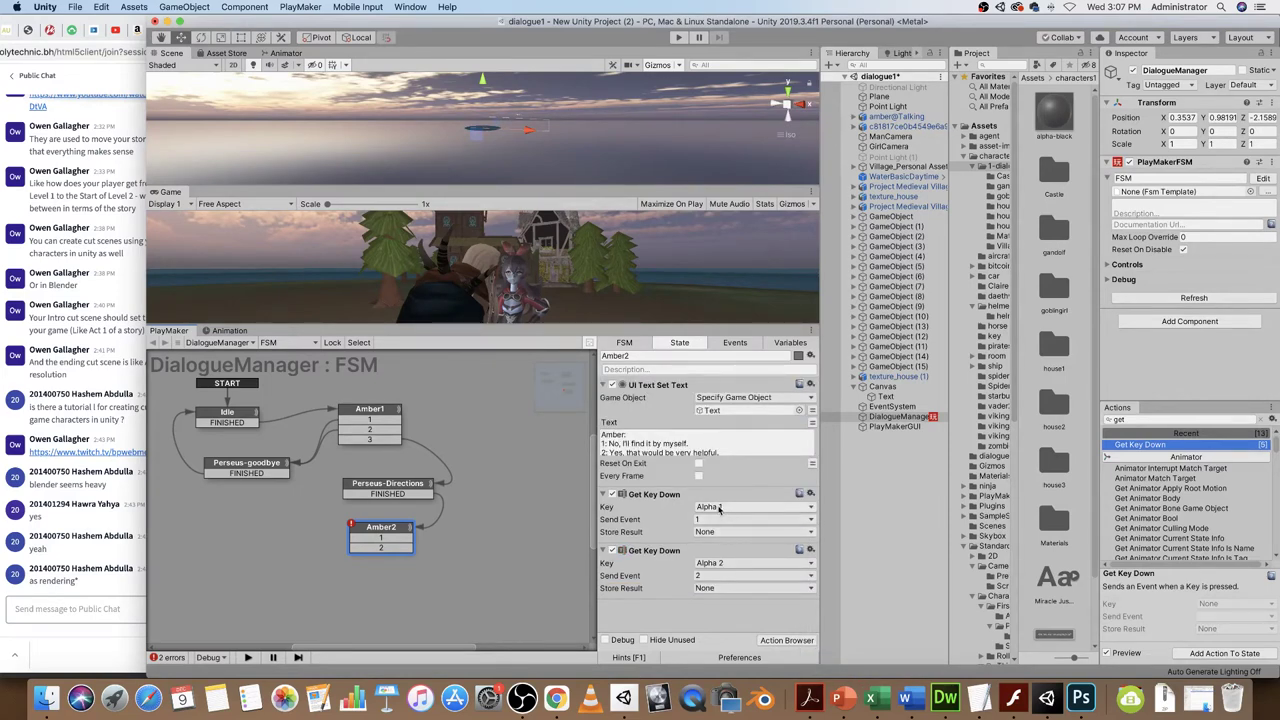
- Duplicate the Perseus-goodbye state and place the copy beside Amber2, below the original
left_click(376, 547)
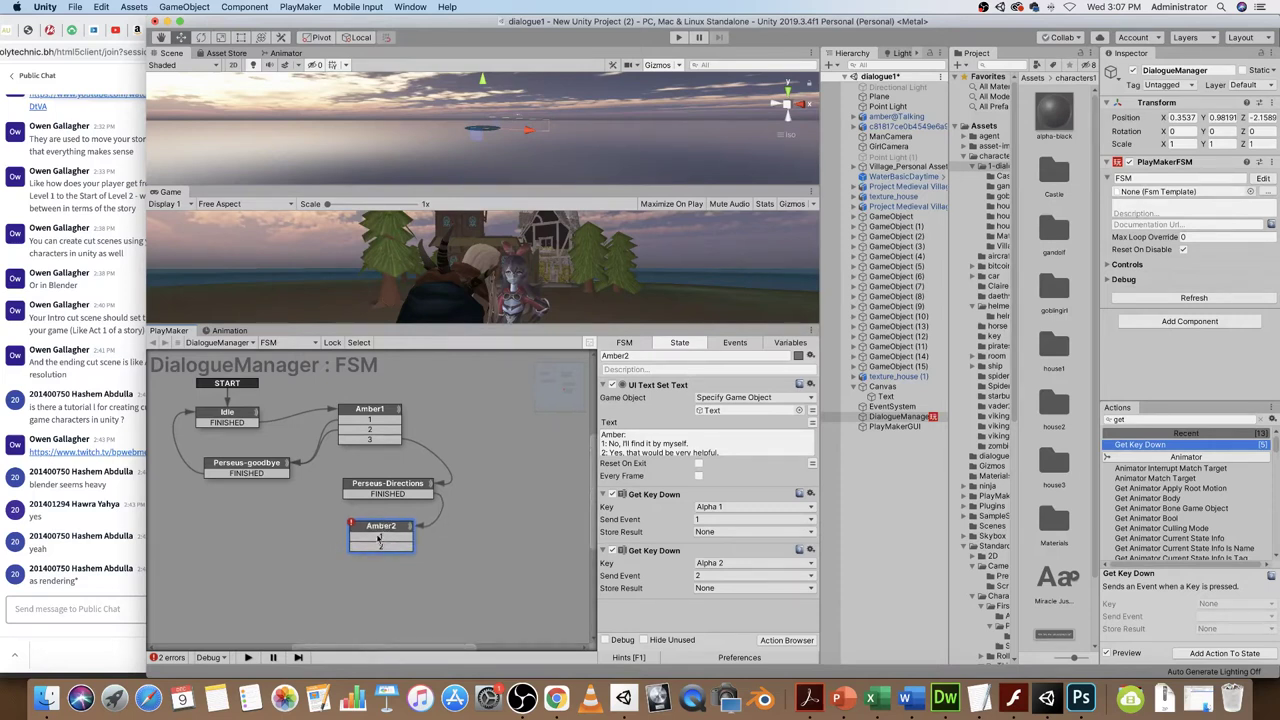
right_click(236, 466)
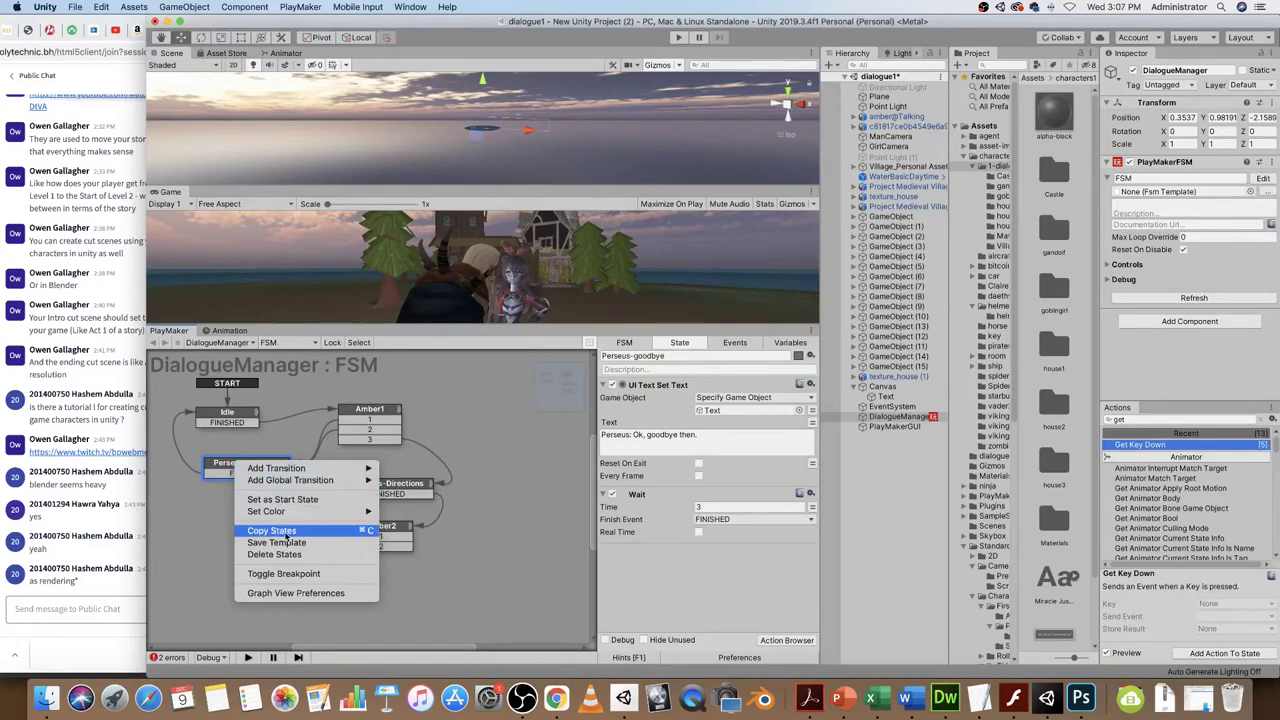
left_click(238, 524)
right_click(238, 524)
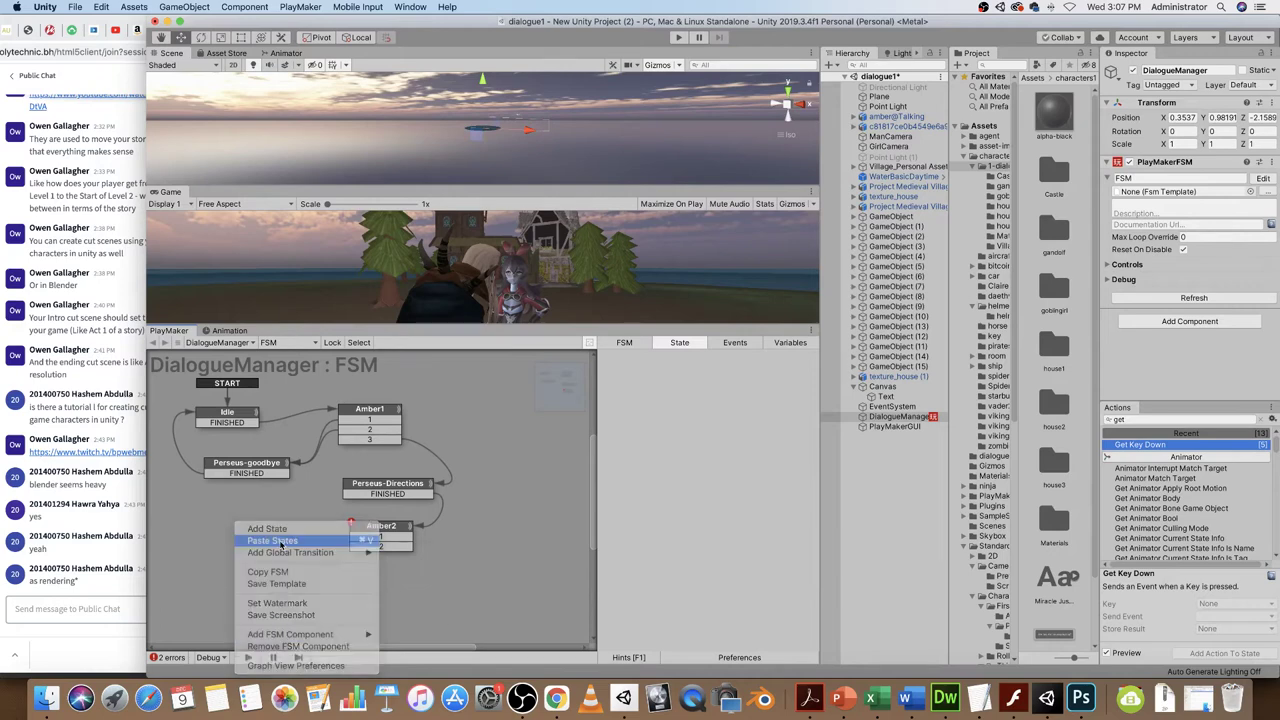
left_click(272, 540)
left_click_drag(273, 537, 253, 533)
- Select Perseus's second "Ok, goodbye then." reply in the Word script and return to Unity
left_click(932, 702)
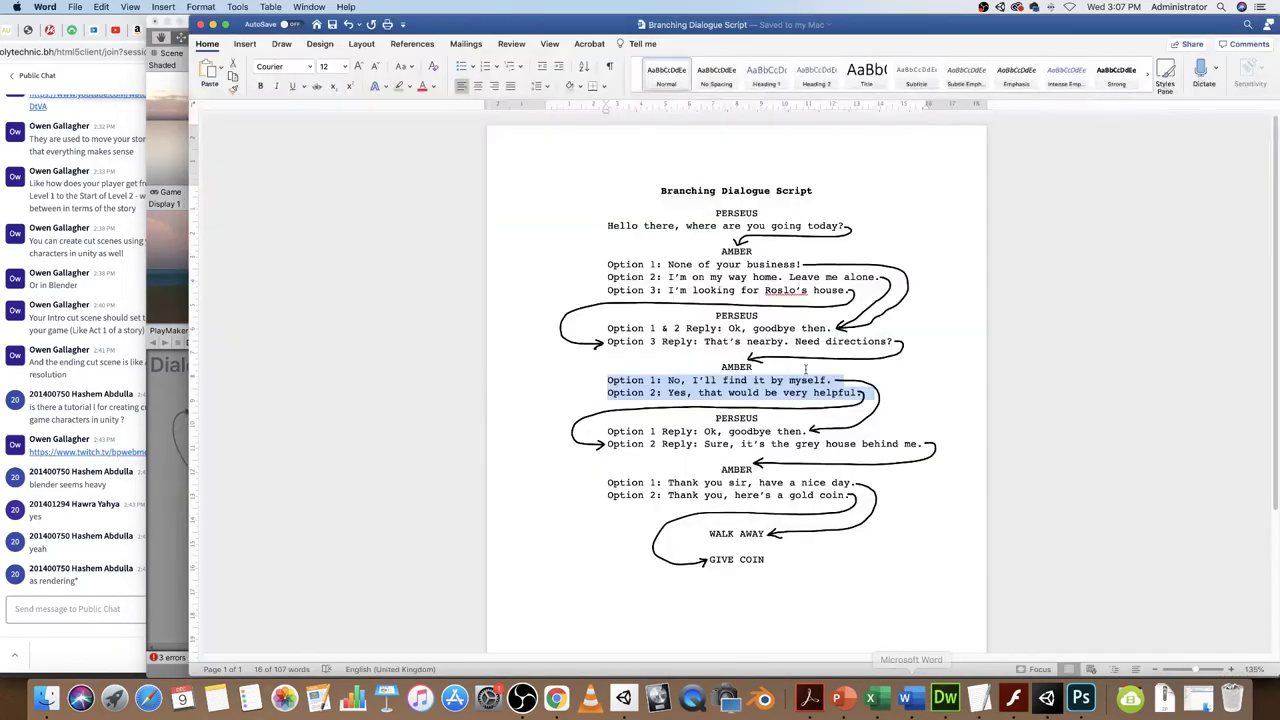
left_click_drag(704, 431, 820, 434)
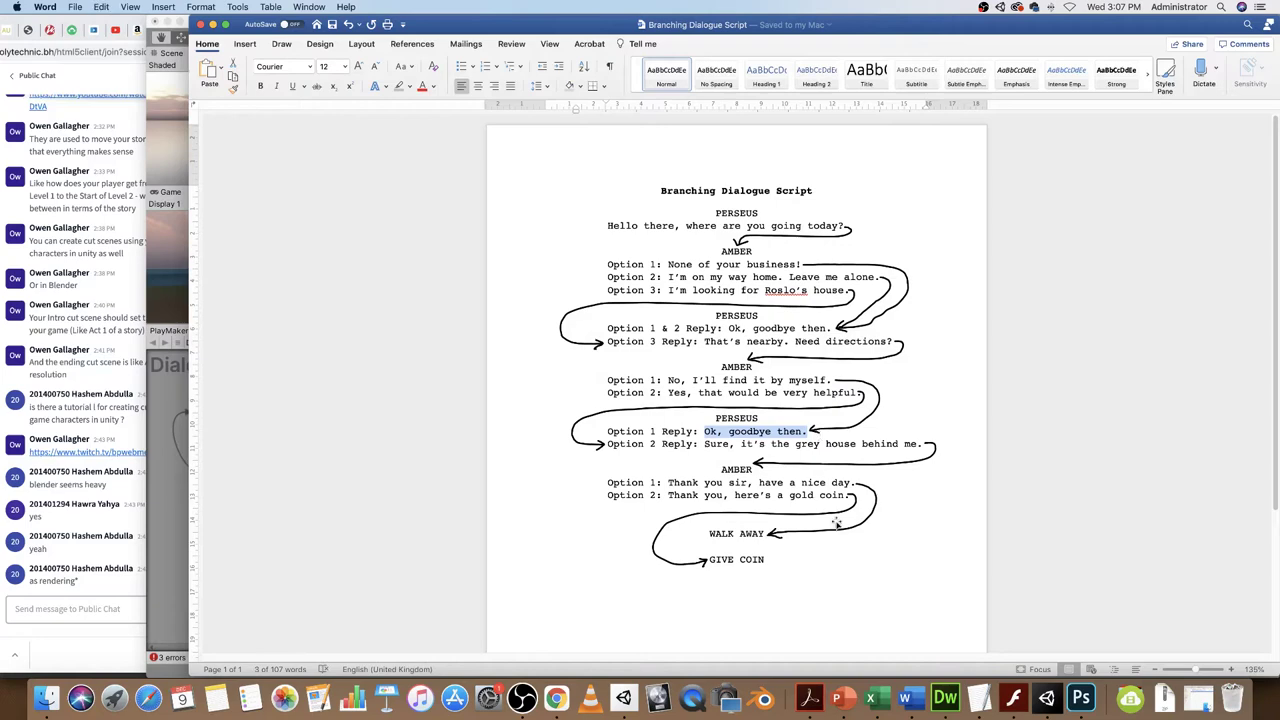
left_click(1046, 697)
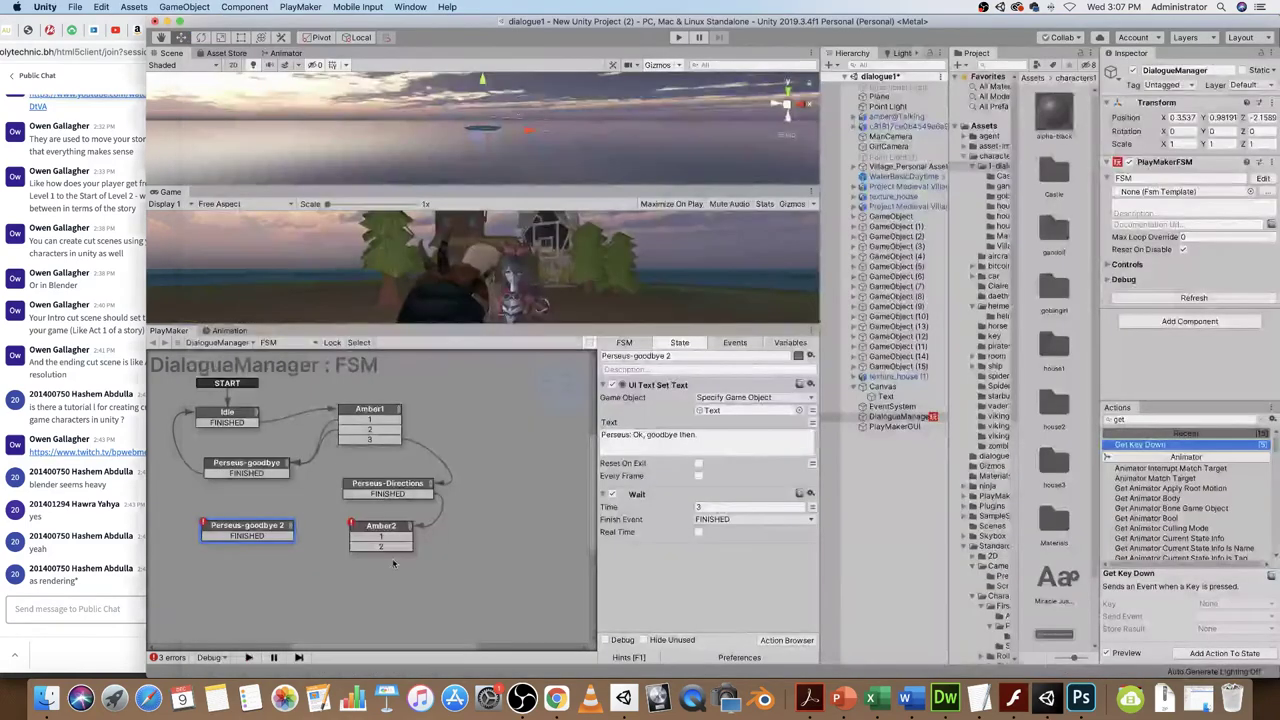
- Link Amber2's transition 1 to the Perseus-goodbye 2 state and nudge that state into place
left_click(355, 540)
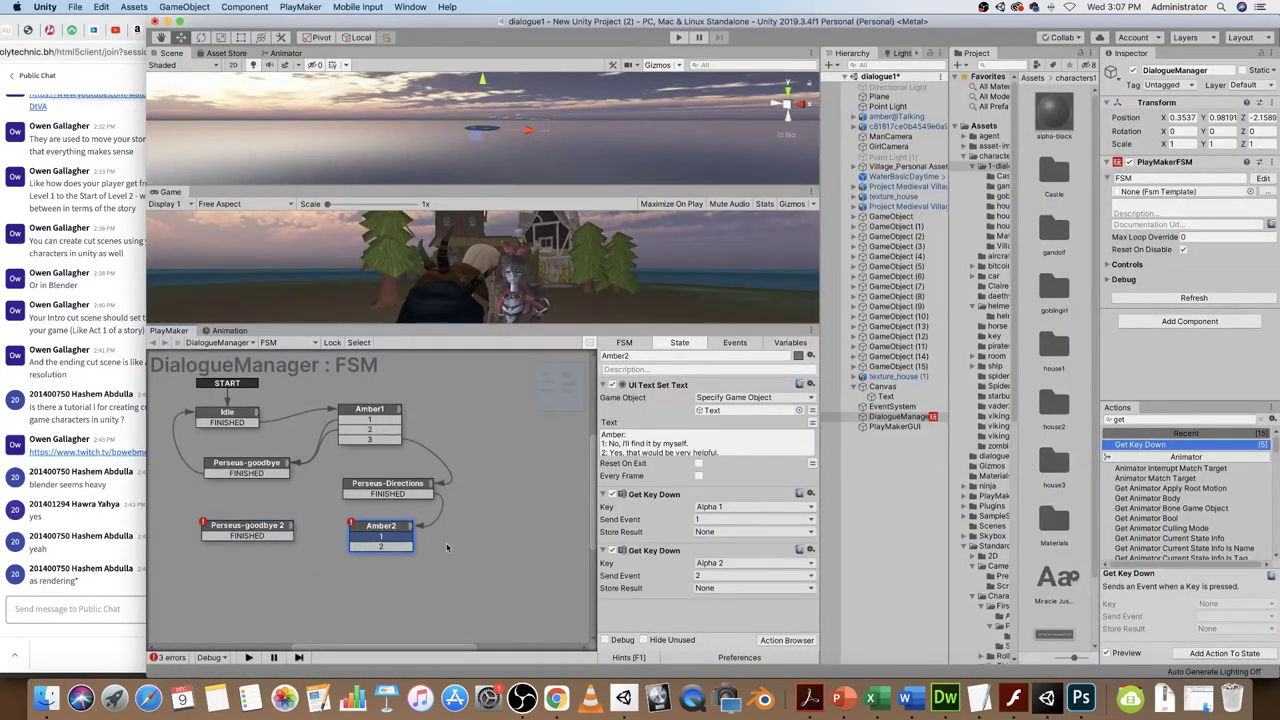
left_click_drag(380, 537, 226, 522)
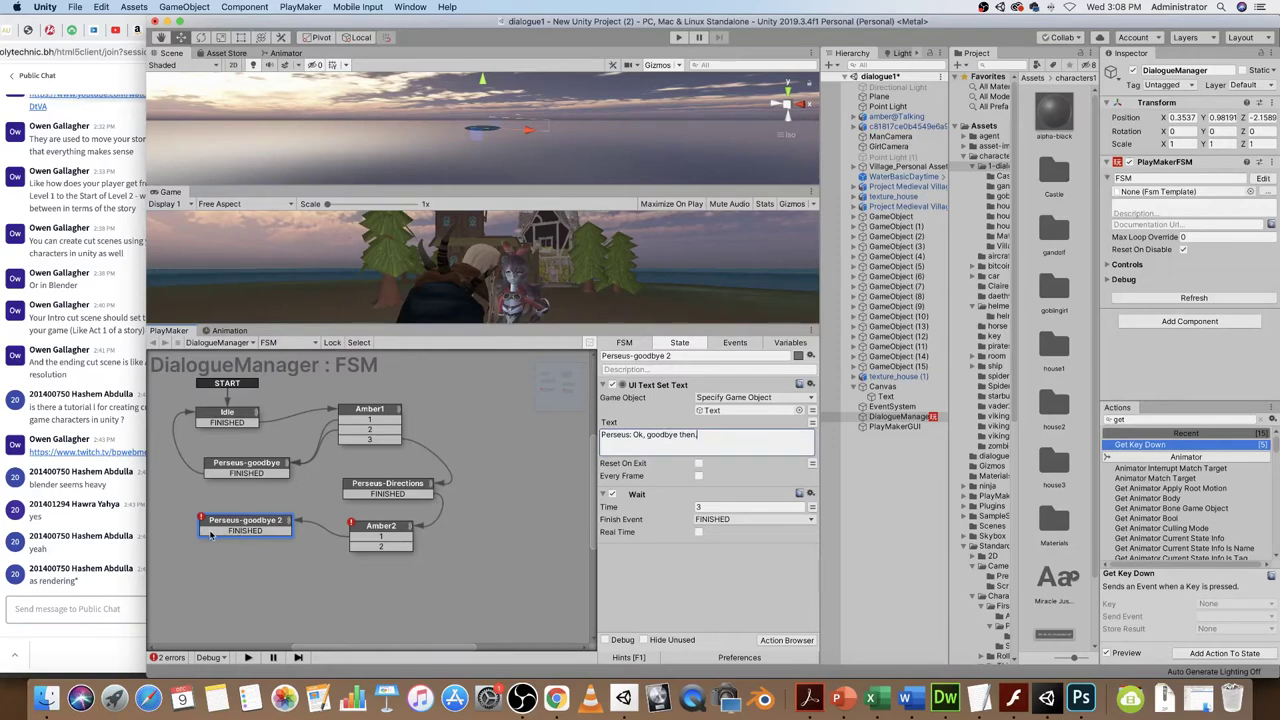
- Link the FINISHED transition of Perseus-goodbye 2 to the Perseus-Directions state
left_click_drag(217, 534, 352, 490)
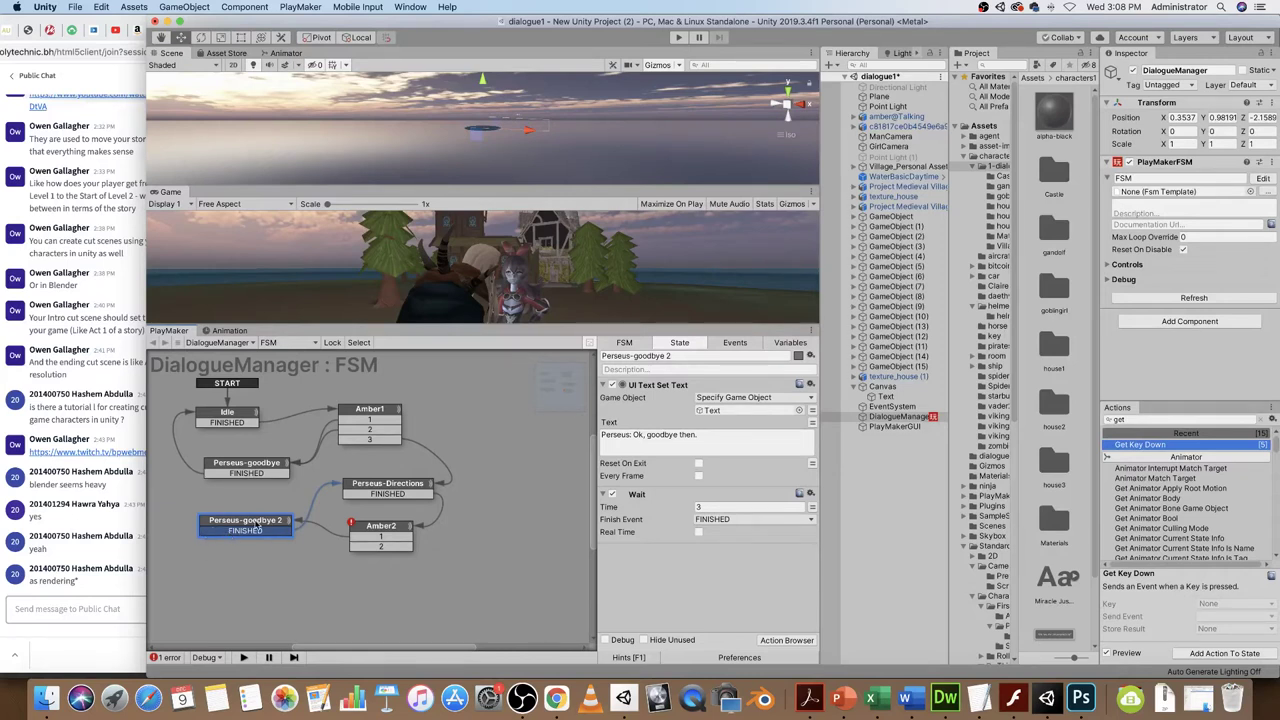
left_click(383, 528)
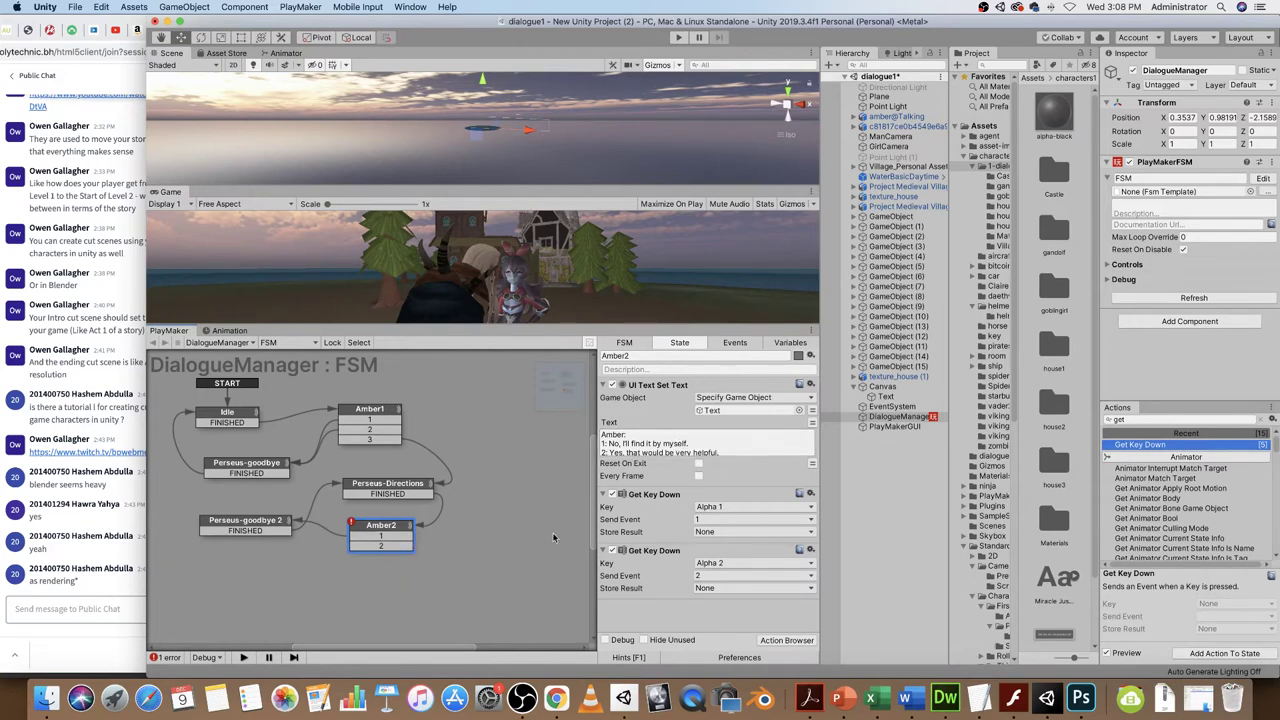
left_click(395, 489)
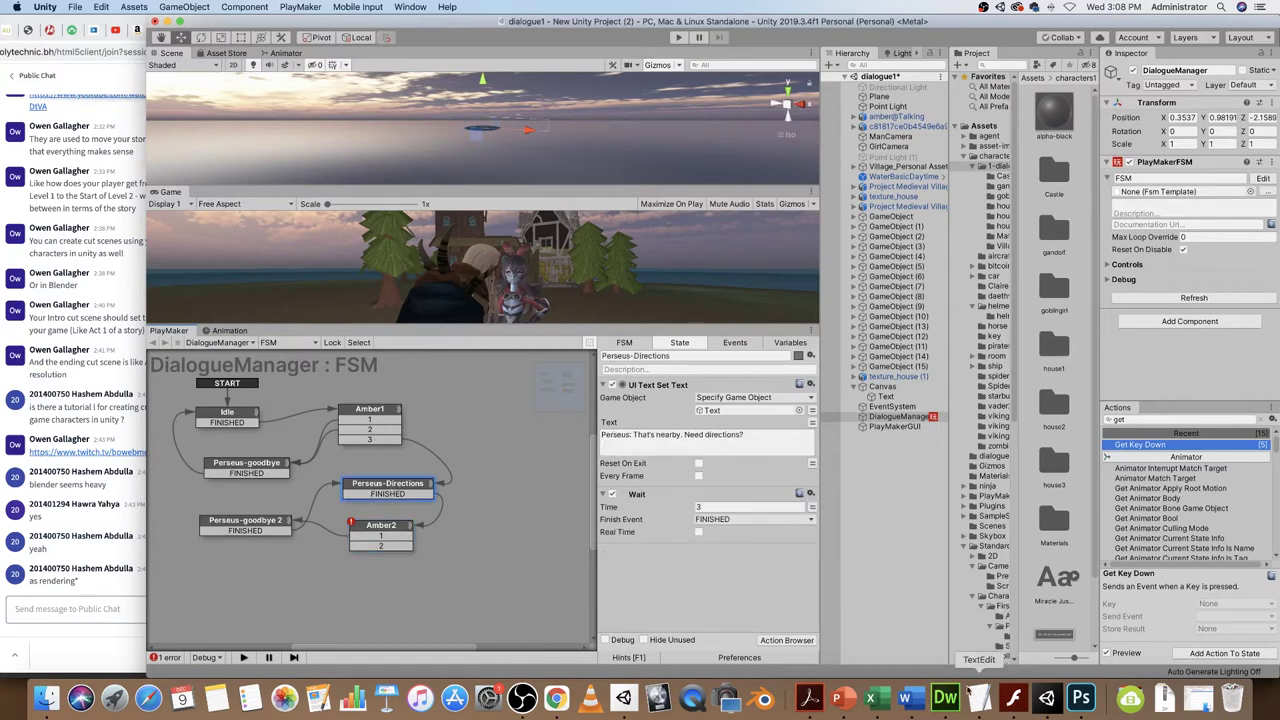
- Copy Perseus's reply "Sure, it's the grey house behind me." from the Word script and return to Unity
left_click(910, 697)
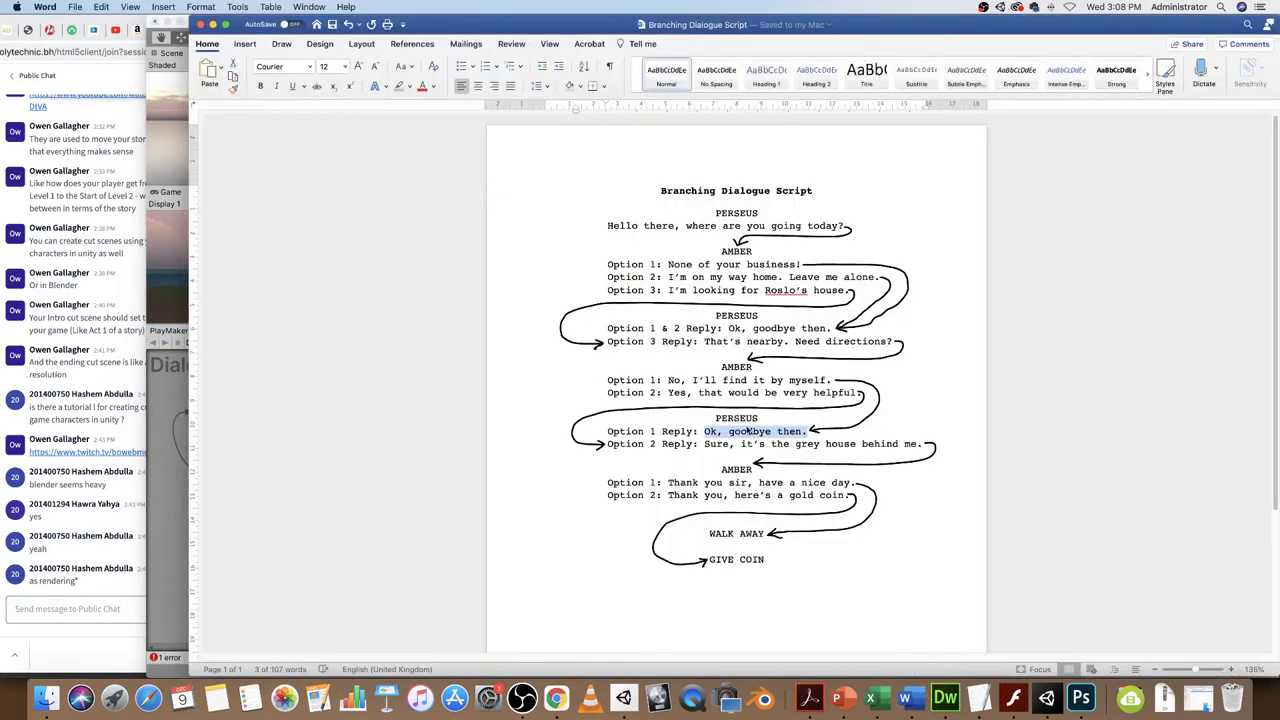
left_click_drag(704, 444, 927, 444)
key("super+c")
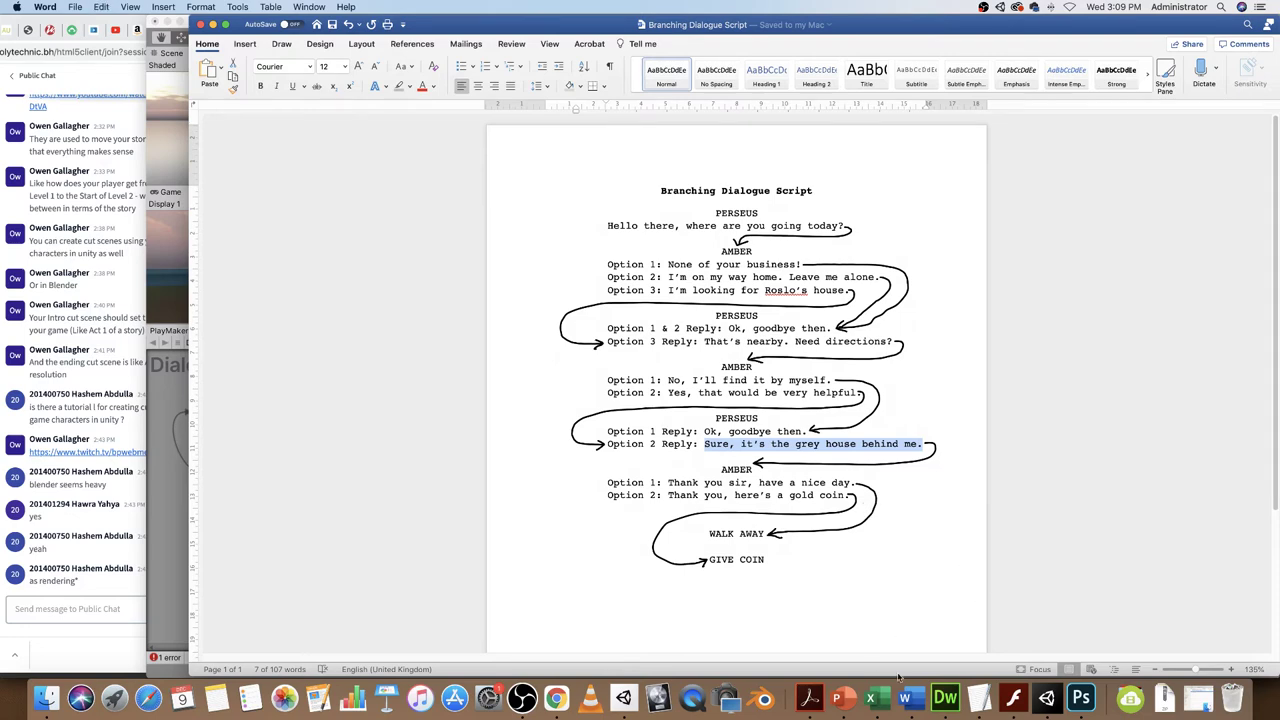
left_click(1046, 697)
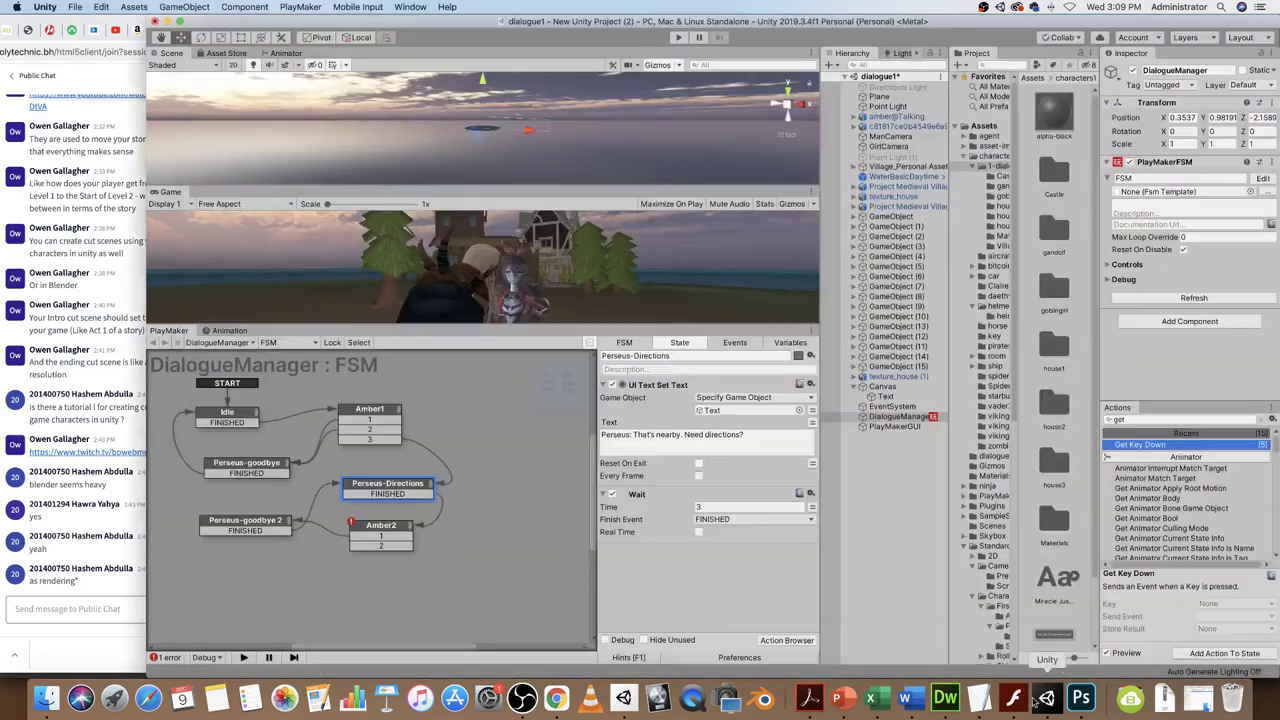
- Duplicate the Perseus-Directions state, place the copy below Amber2 and link Amber2's transition 2 to it
right_click(400, 487)
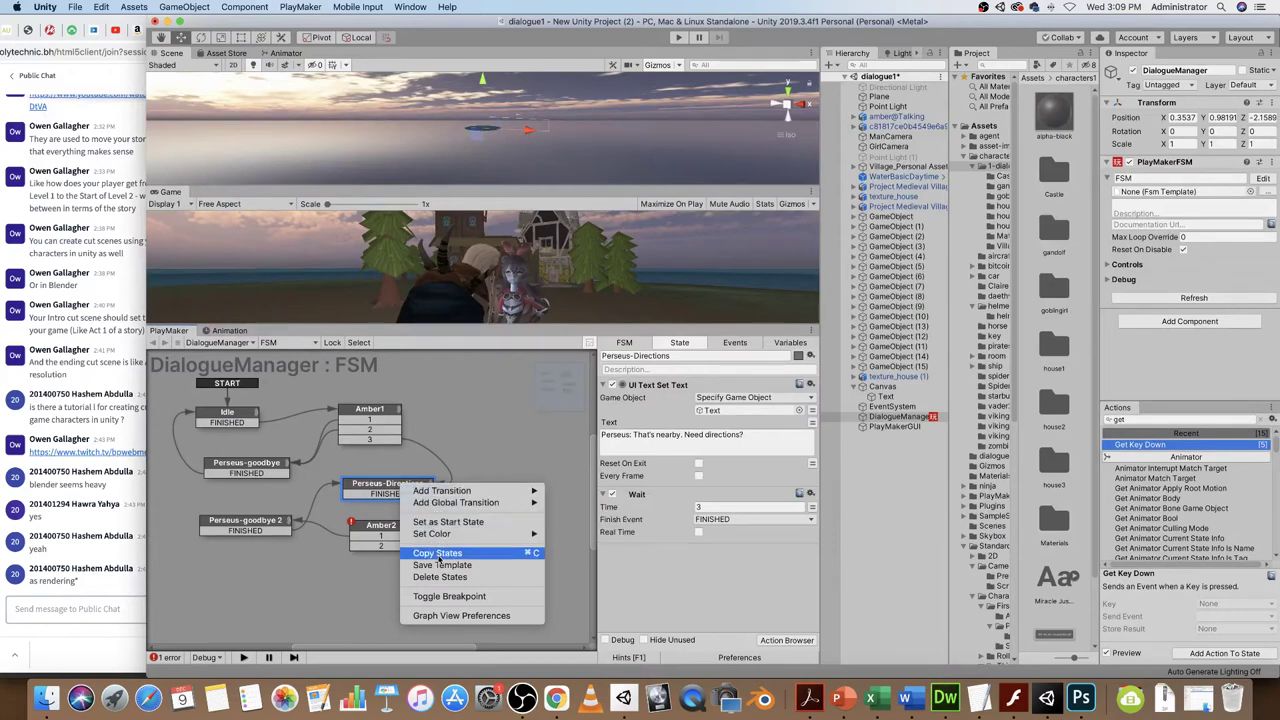
left_click(240, 586)
right_click(268, 584)
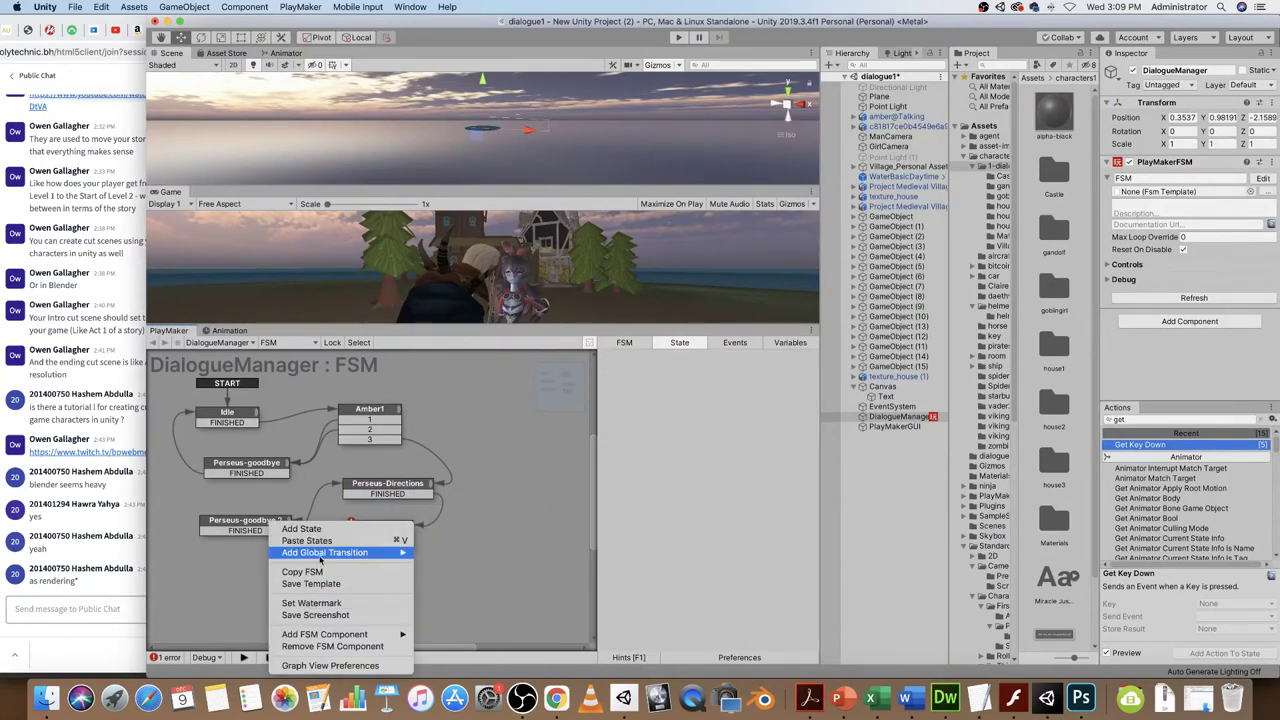
left_click(308, 540)
left_click_drag(332, 587, 335, 572)
left_click(408, 545)
left_click_drag(439, 548, 343, 580)
- Rename the copied state Perseus-Information, set its text to "Perseus: Sure, it's the grey house behind me." and position it below Amber2
left_click_drag(633, 356, 716, 357)
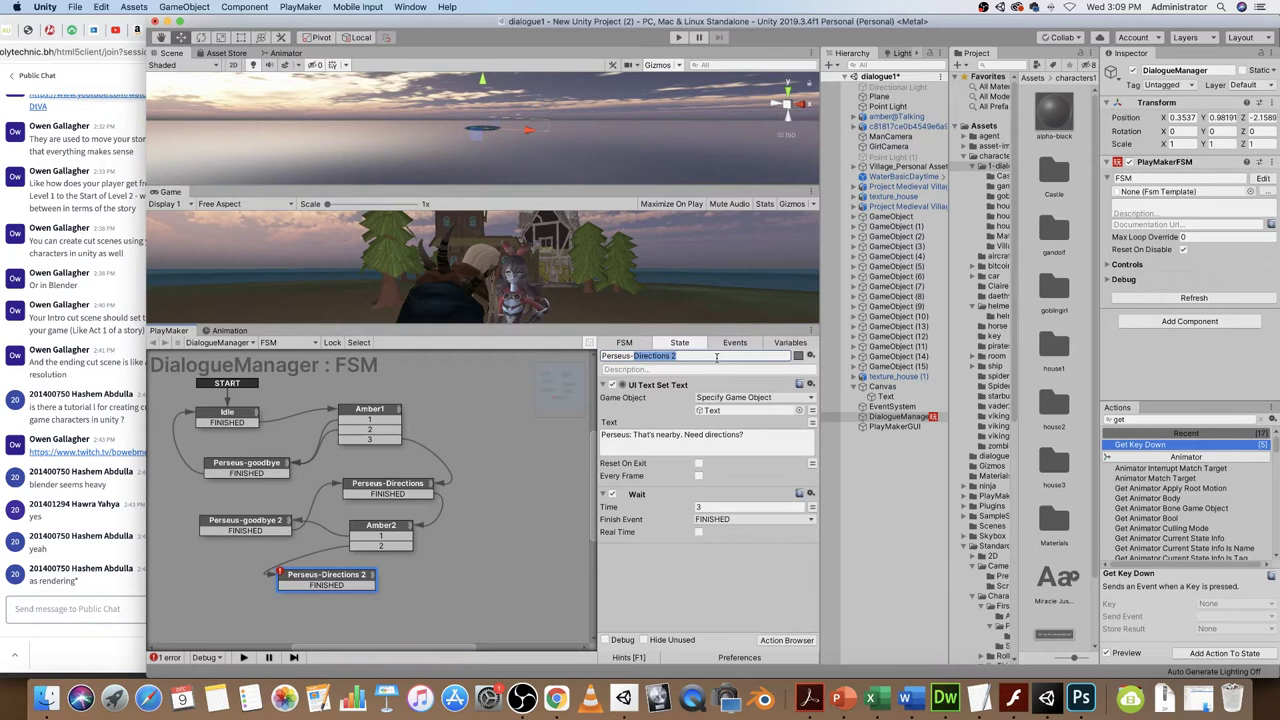
type("Information")
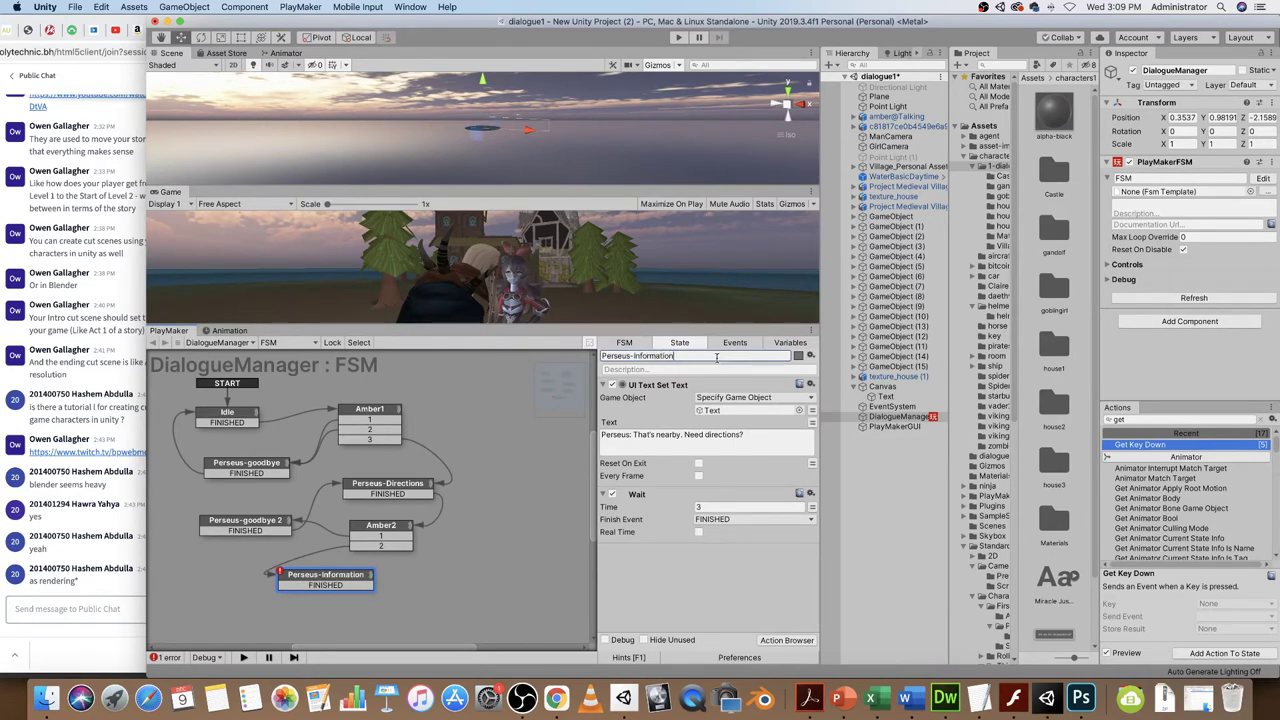
left_click_drag(340, 579, 366, 580)
left_click_drag(745, 435, 633, 434)
key("super+v")
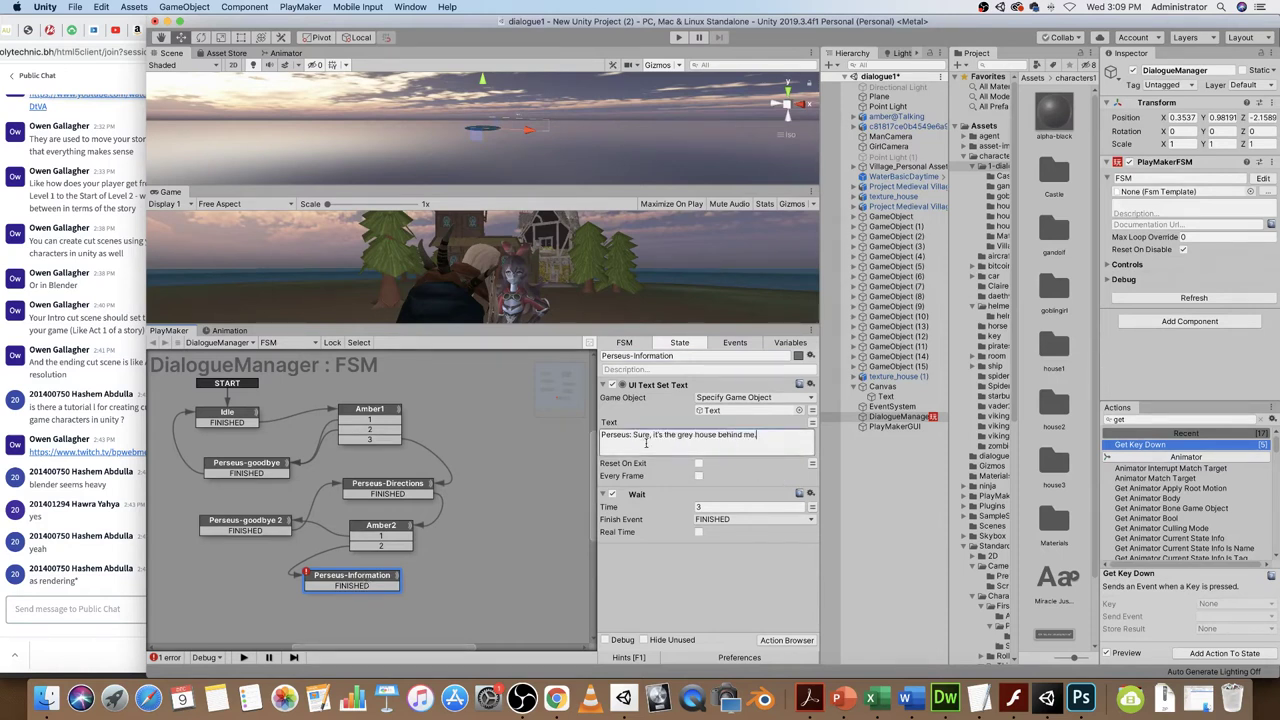
left_click_drag(401, 580, 380, 580)
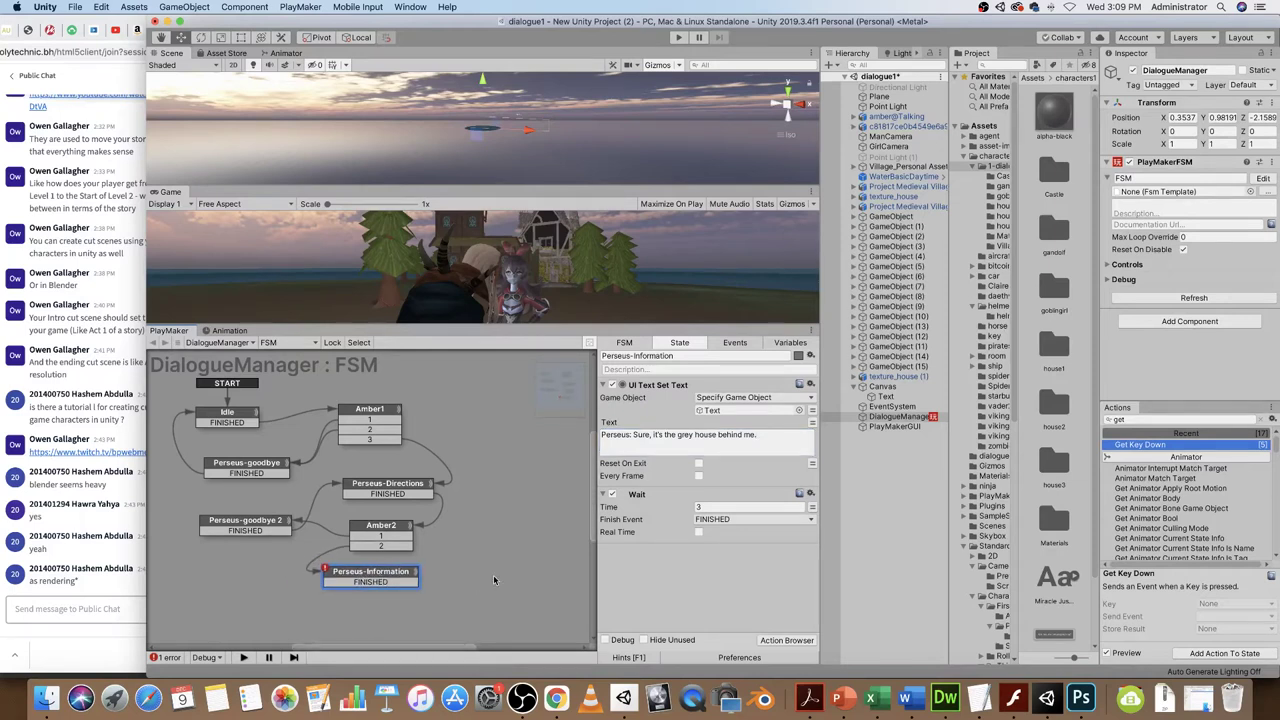
left_click_drag(377, 578, 444, 582)
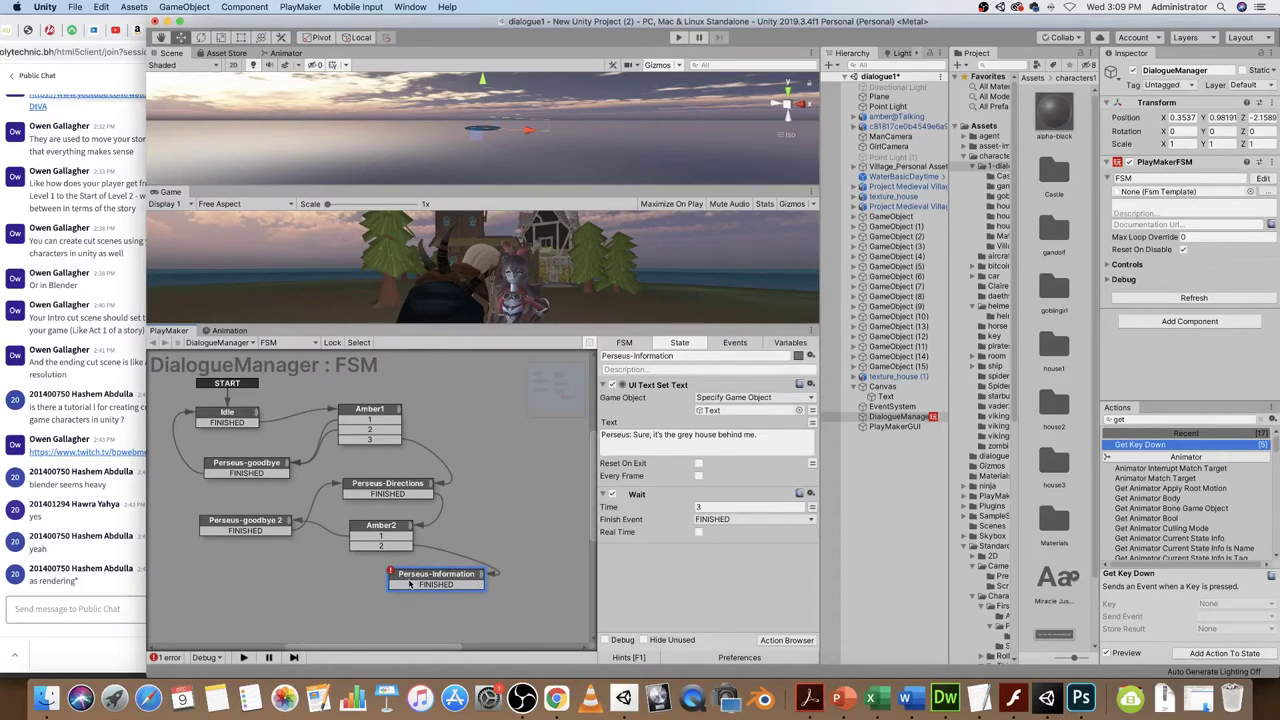
- Duplicate the Amber2 state and place the copy beside Perseus-Information, below Perseus-goodbye 2
left_click(390, 531)
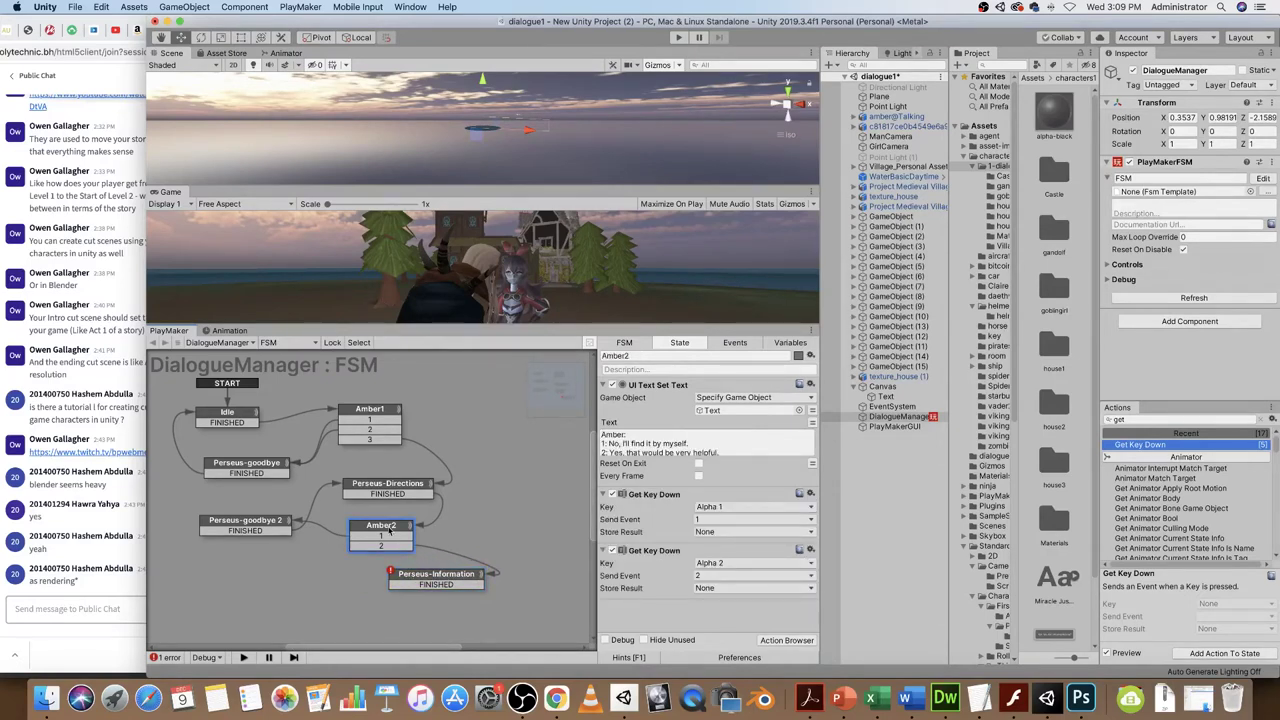
right_click(389, 532)
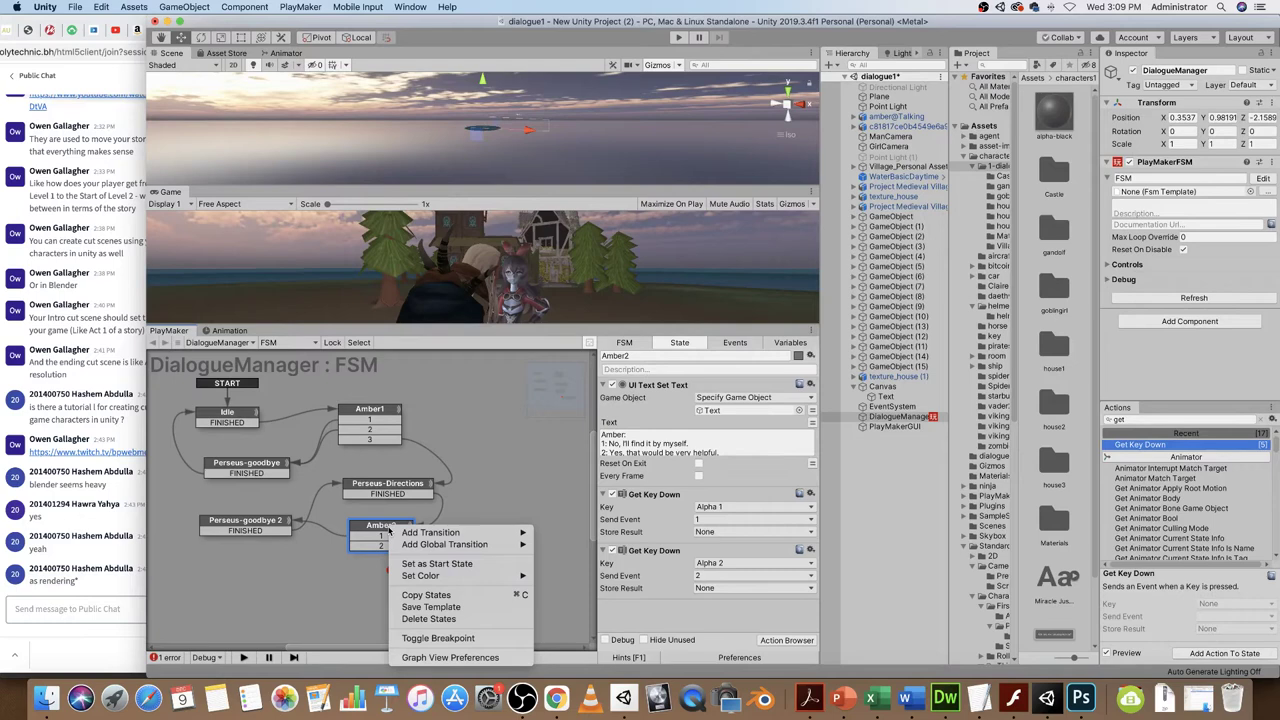
left_click(290, 604)
right_click(288, 602)
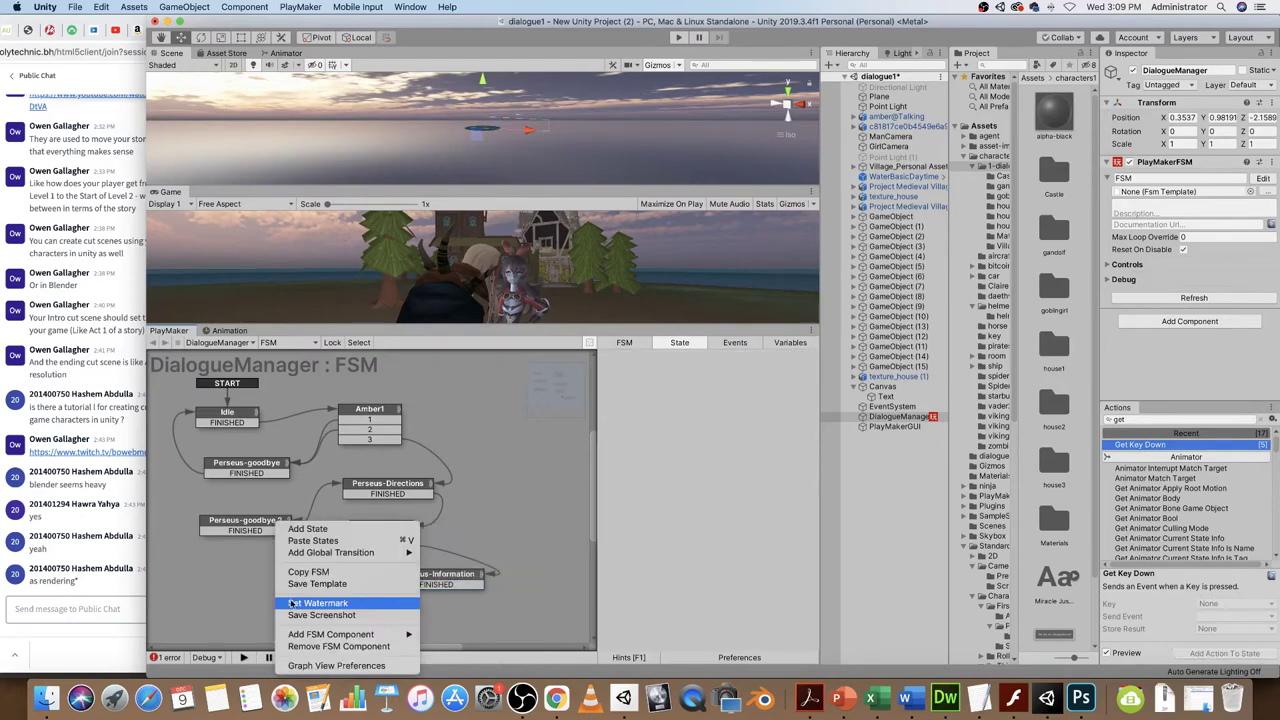
left_click(313, 540)
left_click_drag(300, 596, 282, 575)
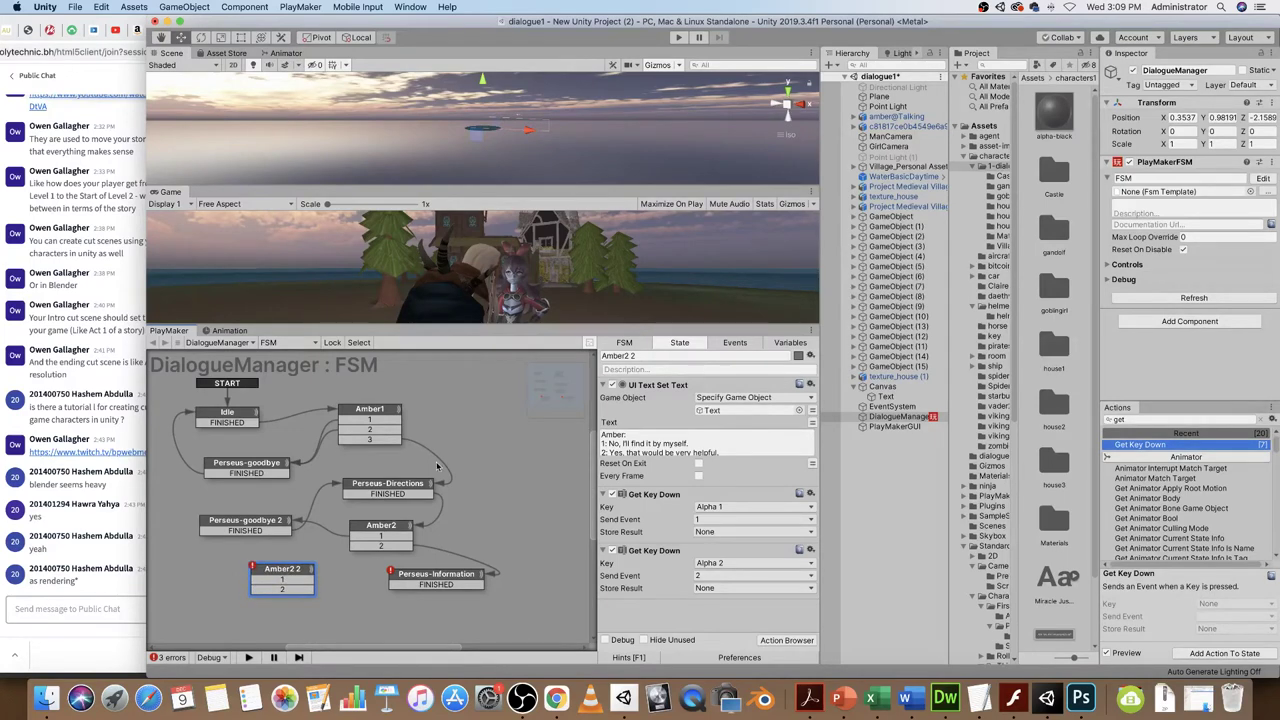
- Copy Amber's final two option lines, from "Thank you sir" to "gold coin", in the Word script and return to Unity
left_click(912, 698)
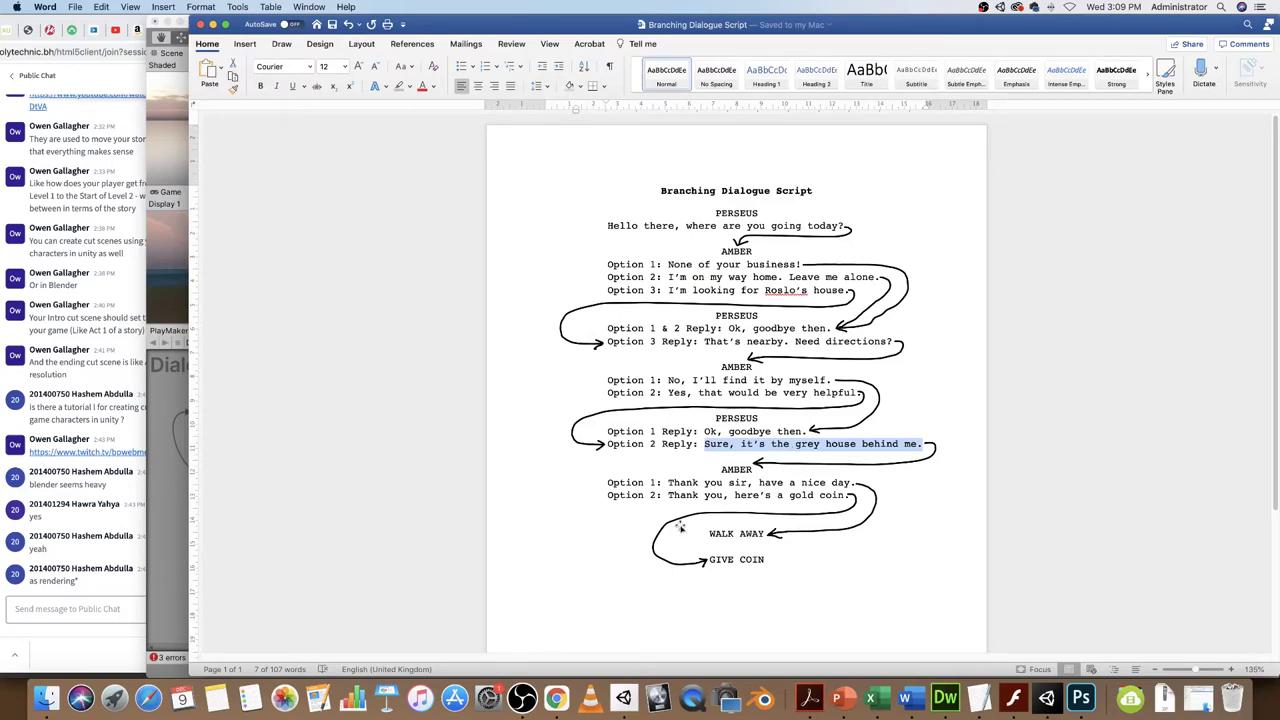
left_click_drag(668, 482, 853, 477)
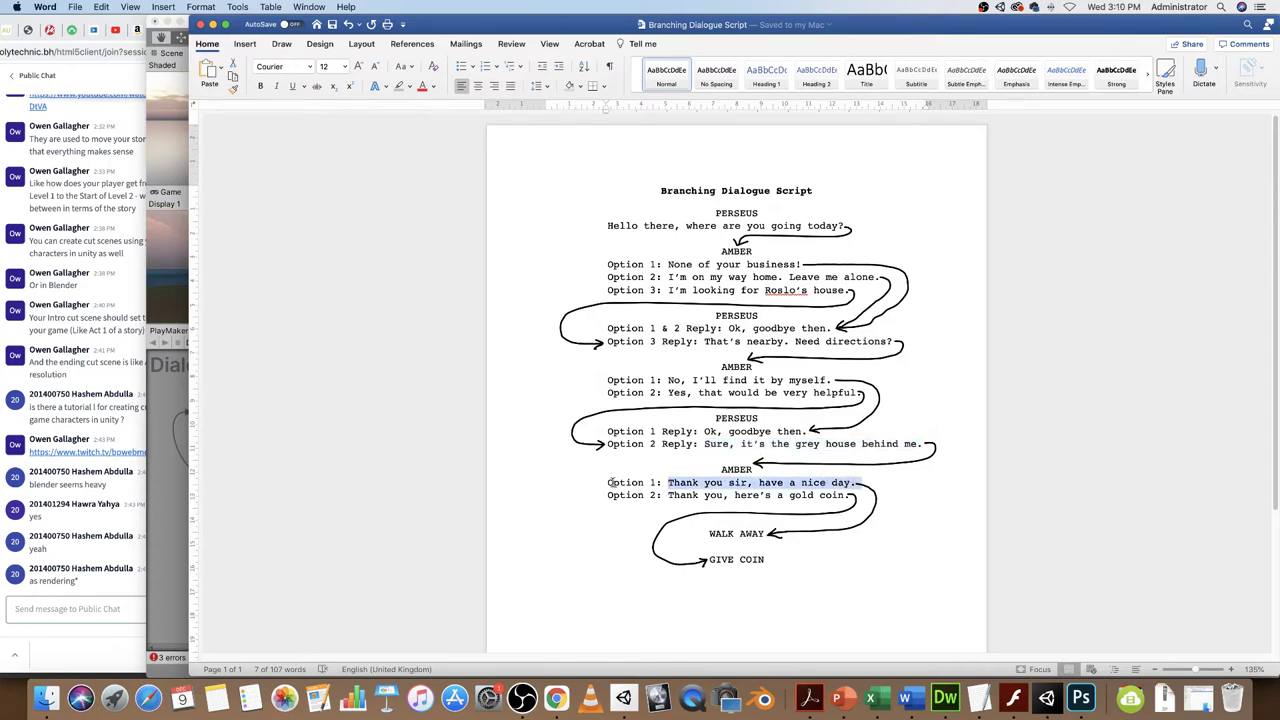
left_click_drag(607, 482, 855, 496)
key("super+c")
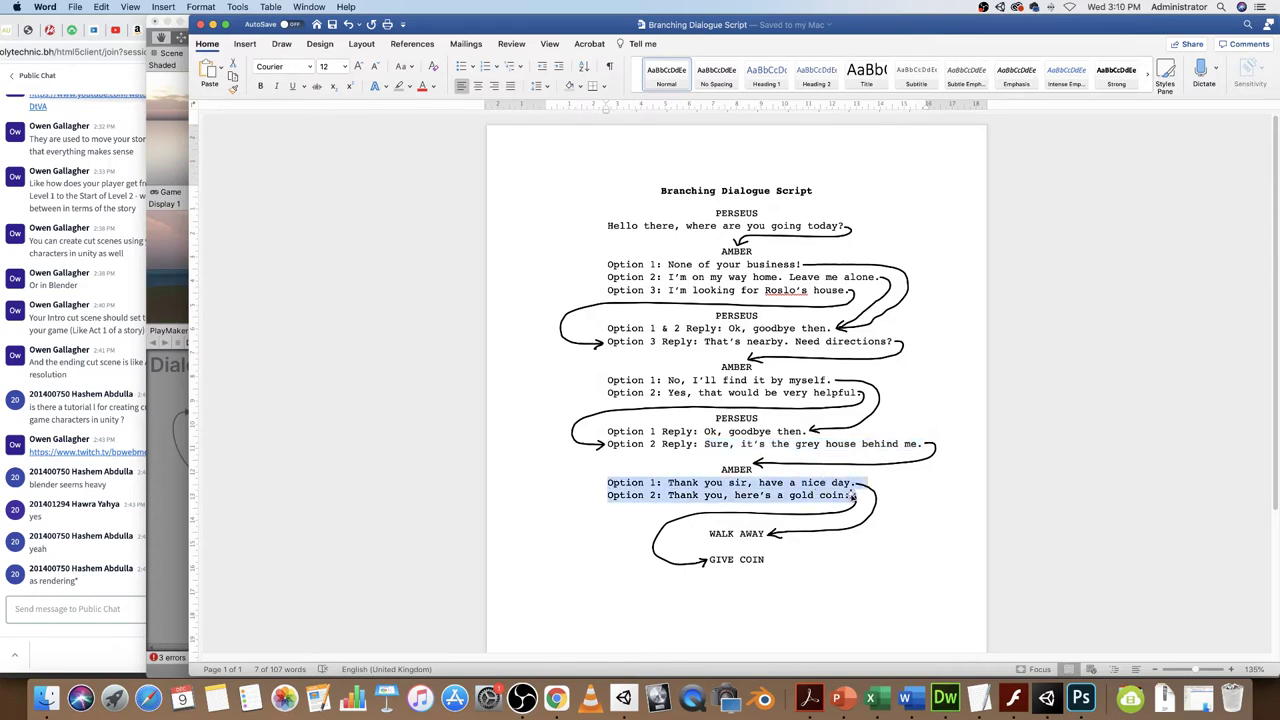
left_click(1046, 697)
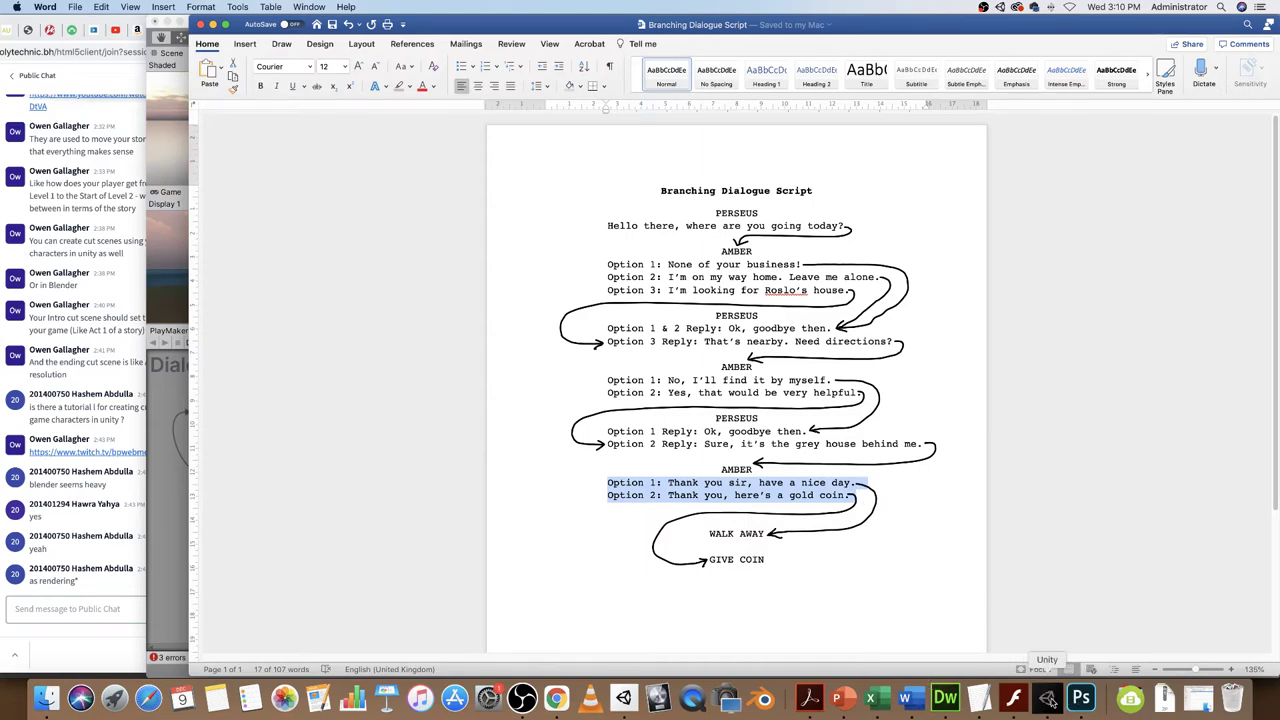
- Link Perseus-Information's FINISHED transition to the copied Amber state and nudge both states into position
left_click_drag(272, 579, 425, 581)
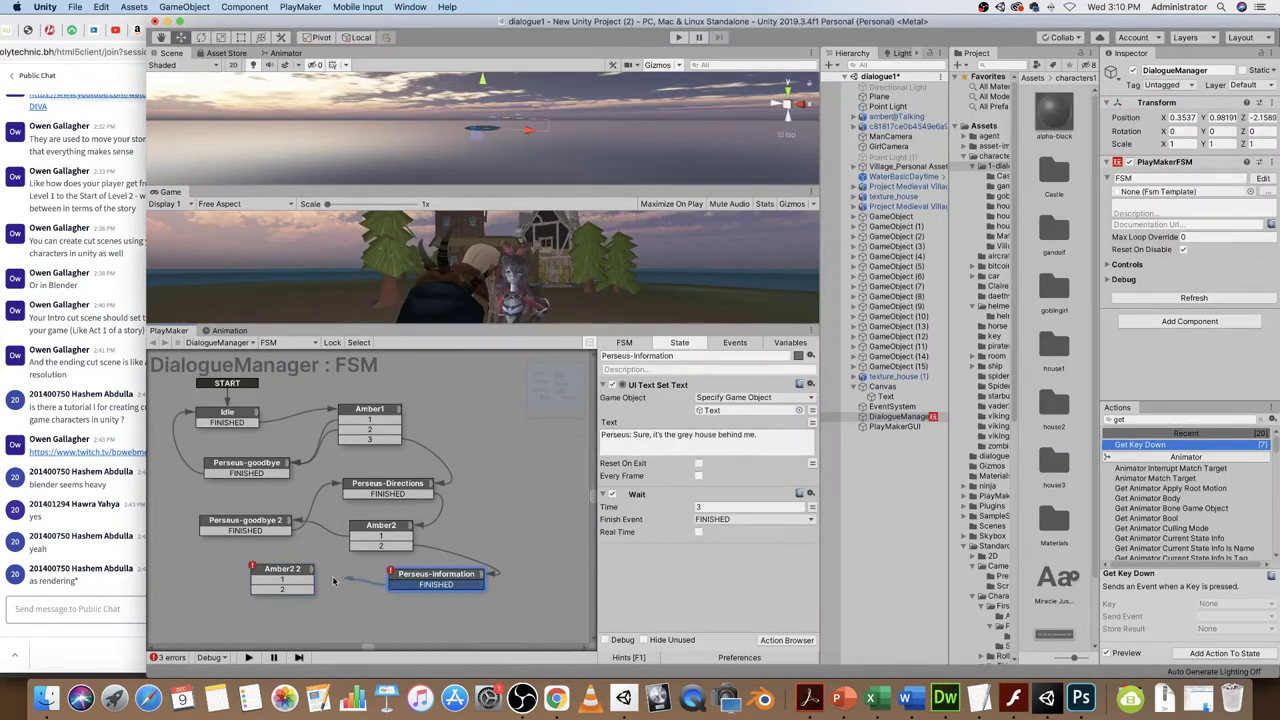
left_click_drag(282, 570, 266, 570)
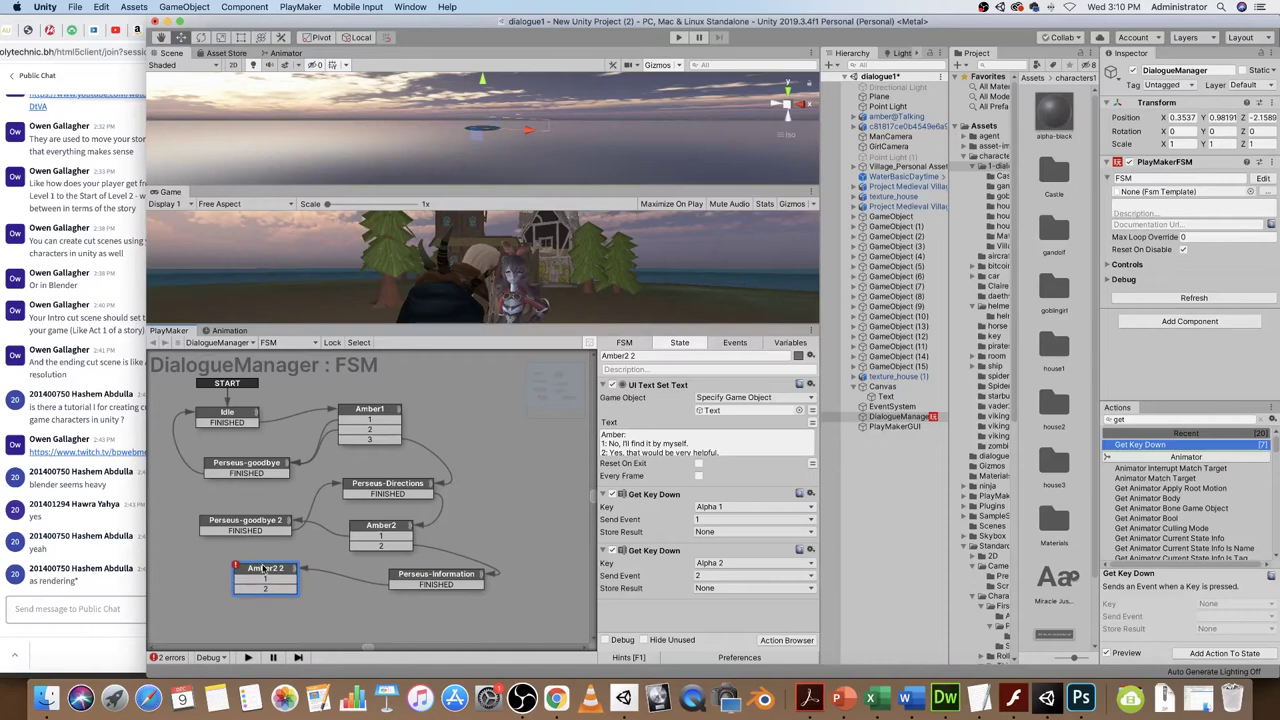
left_click_drag(425, 579, 415, 580)
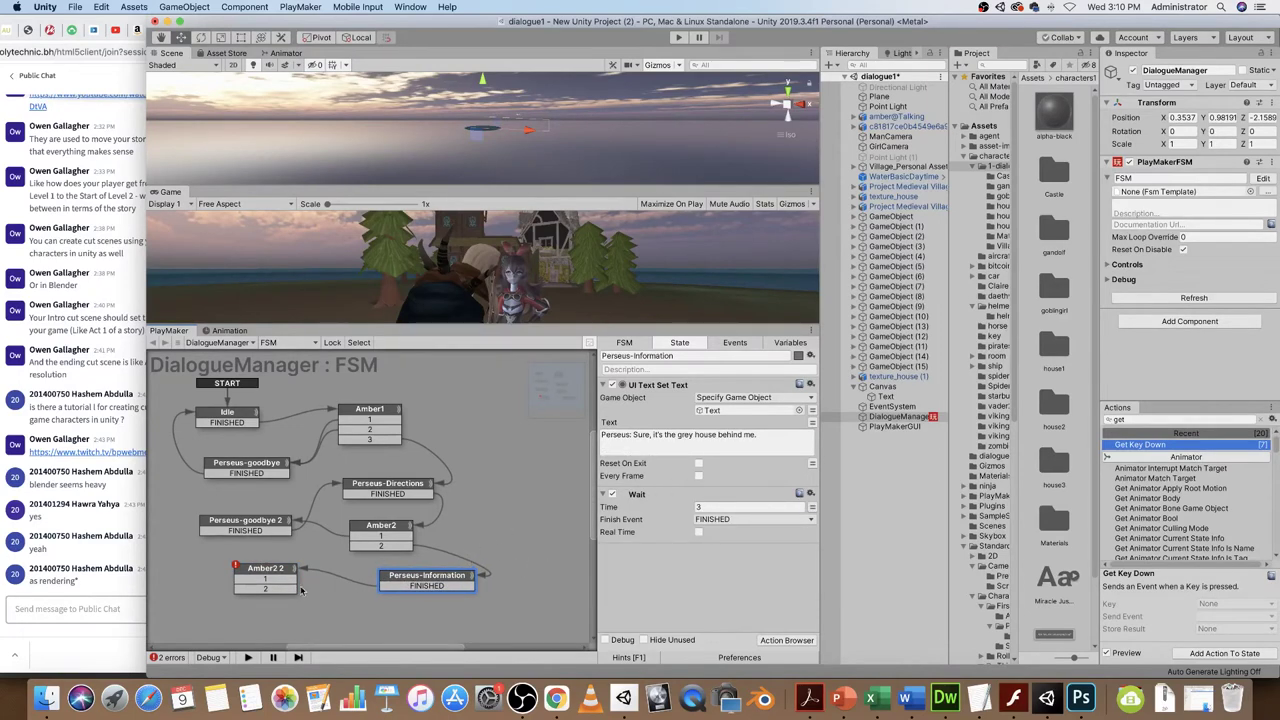
- Rename the copied Amber state as Amber3
left_click(266, 575)
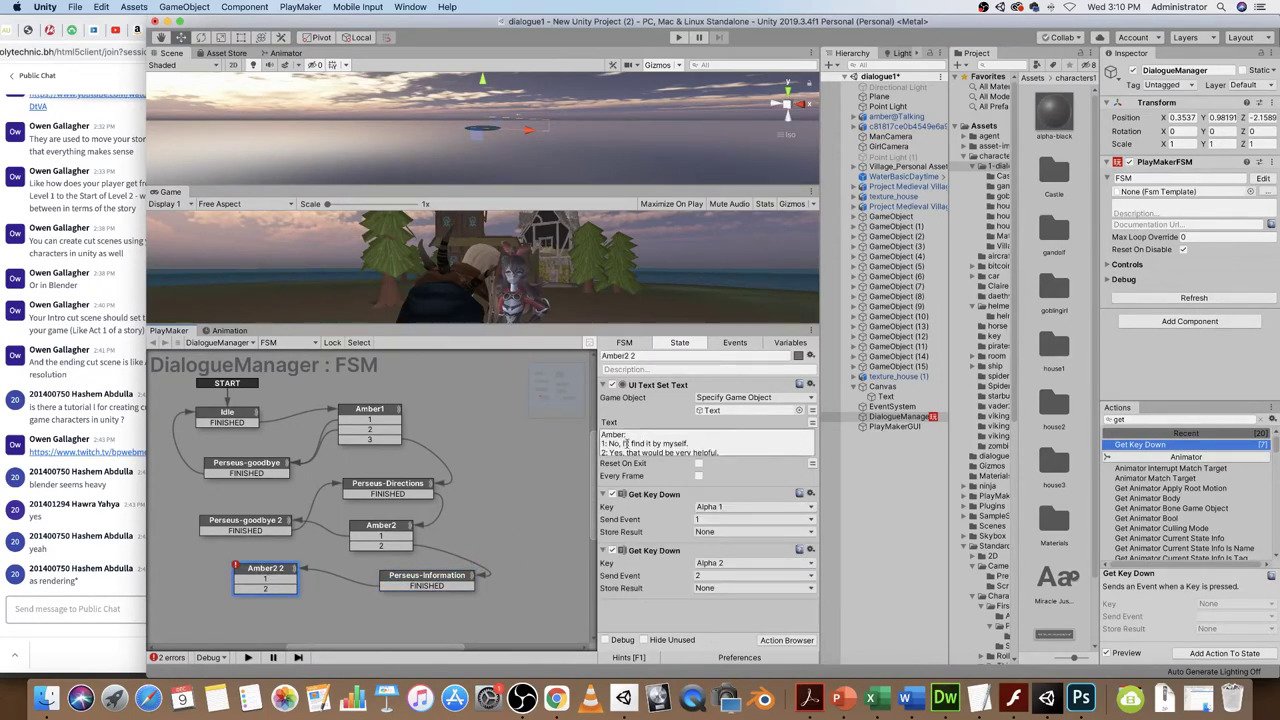
left_click_drag(624, 357, 645, 360)
type("3")
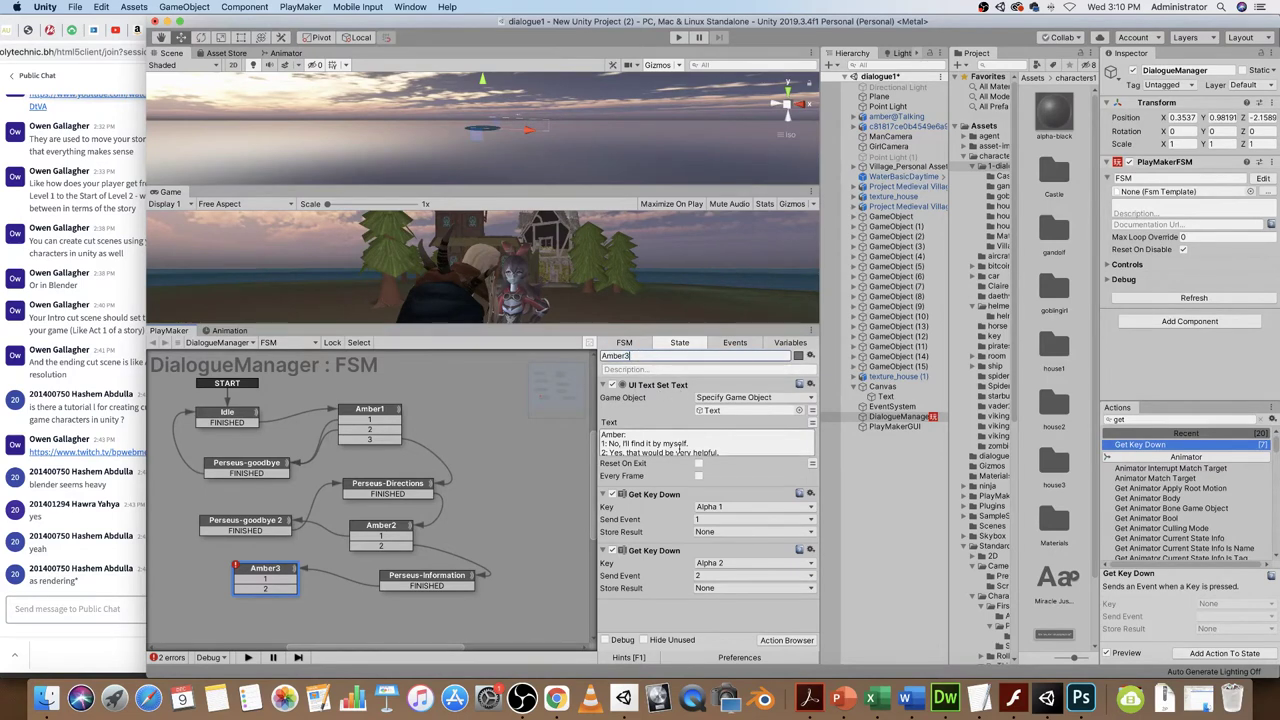
- Replace Amber3's two option lines with the copied ones and shorten the first to "1: Thank you sir, have a nice day."
left_click(603, 444)
key("super+a")
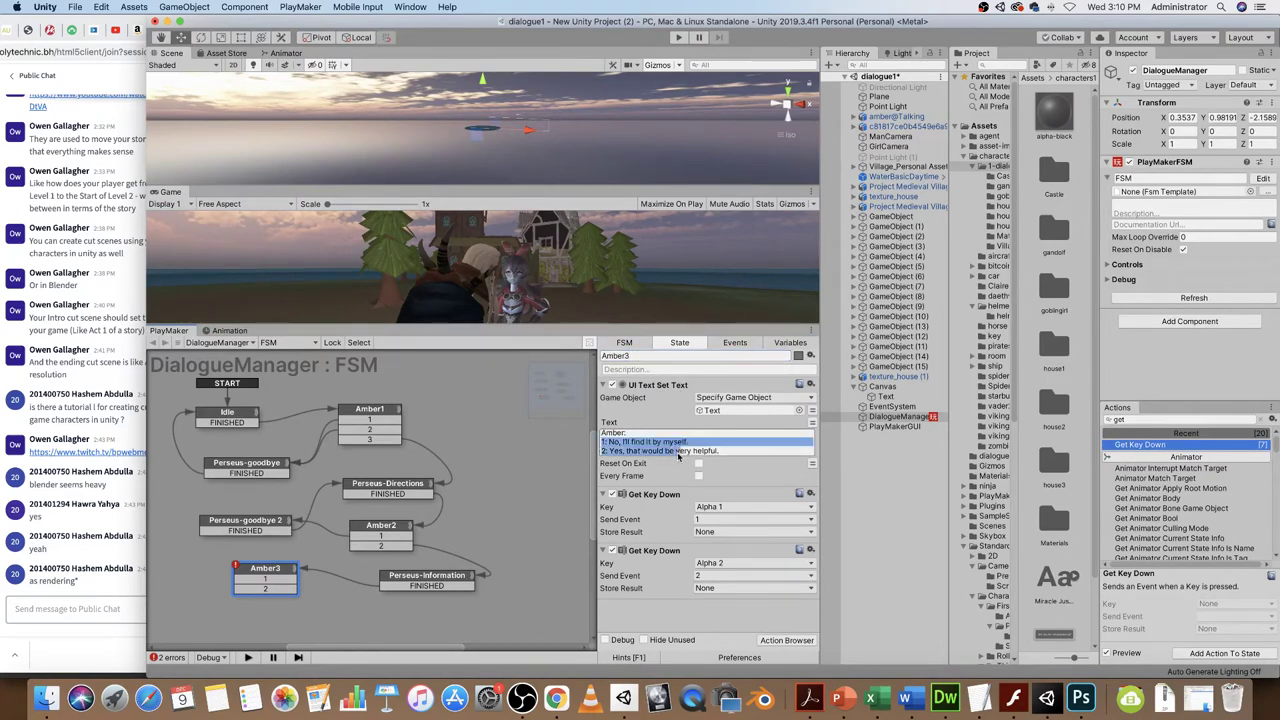
key("super+v")
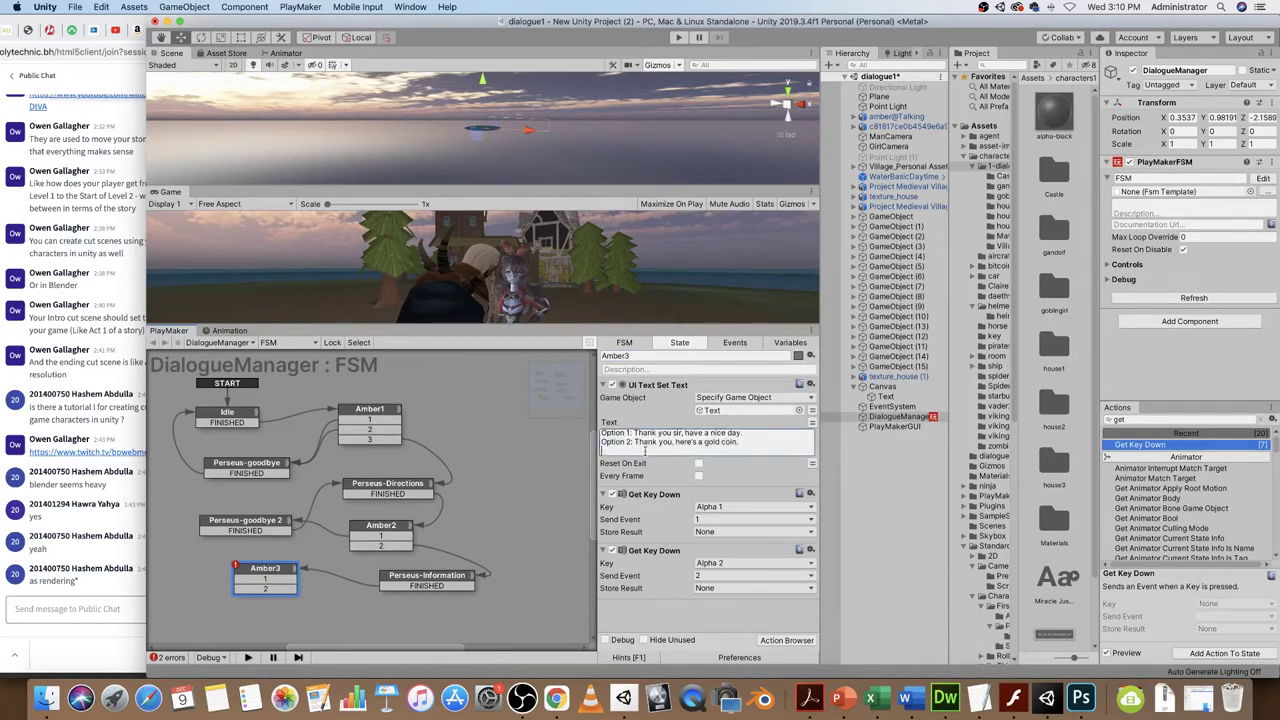
key("super+a")
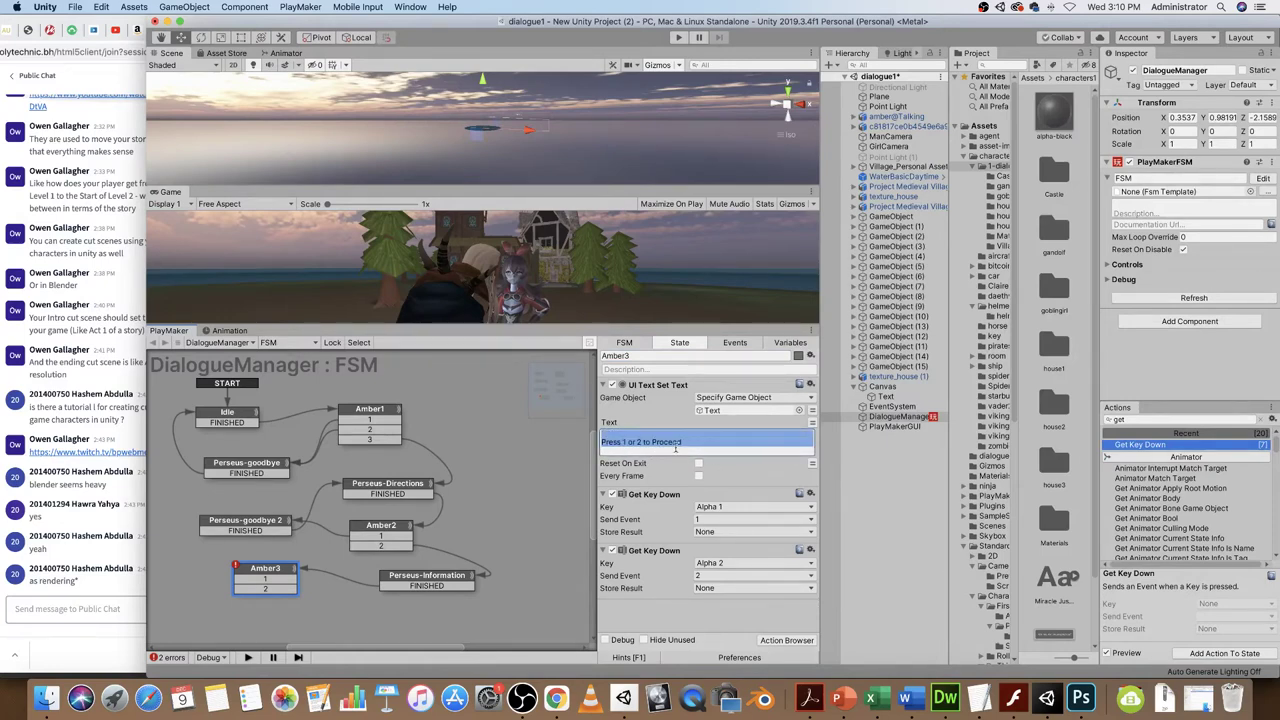
left_click_drag(630, 444, 585, 446)
key("BackSpace")
key("Delete")
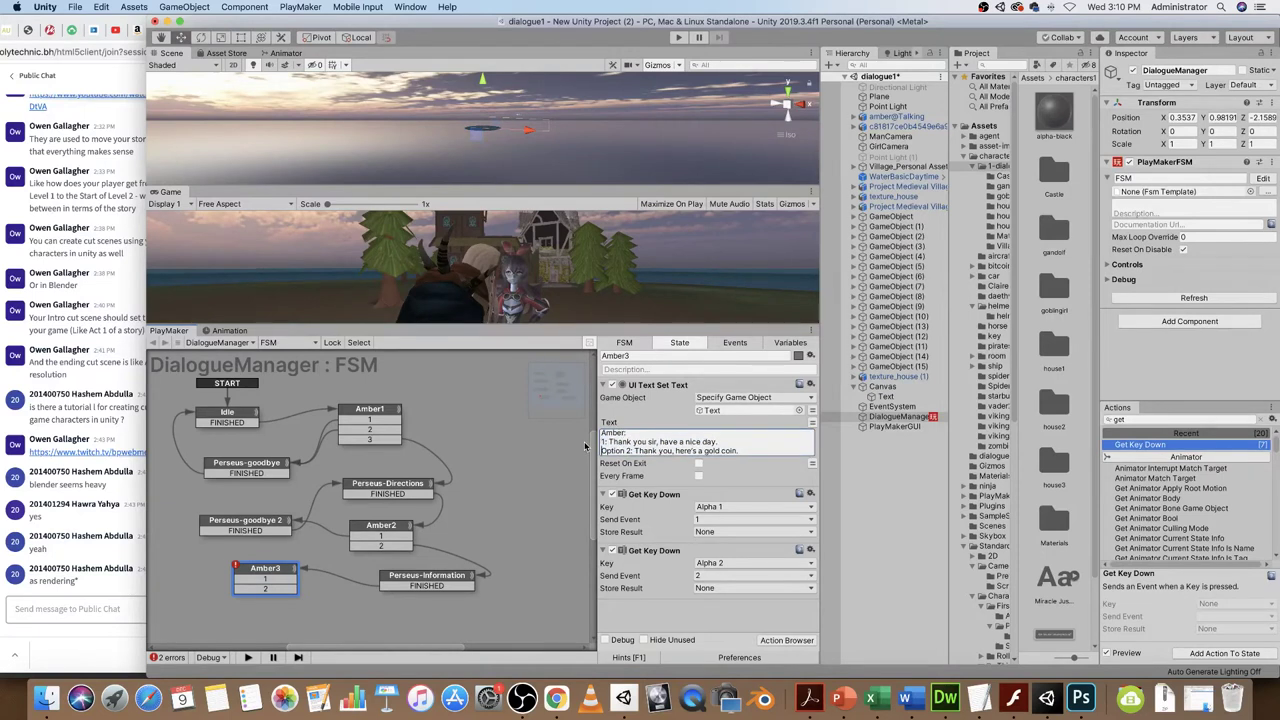
- Shorten Amber3's second option to "2: Thank you, here's a gold coin." and leave one blank line before "Press 1 or 2 to Proceed"
key("Down")
key("Delete")
key("Delete")
key("Delete")
key("Delete")
key("Delete")
key("Delete")
key("Delete")
key("Return")
key("Return")
key("Return")
type("Press 1 or 2 to Proceed")
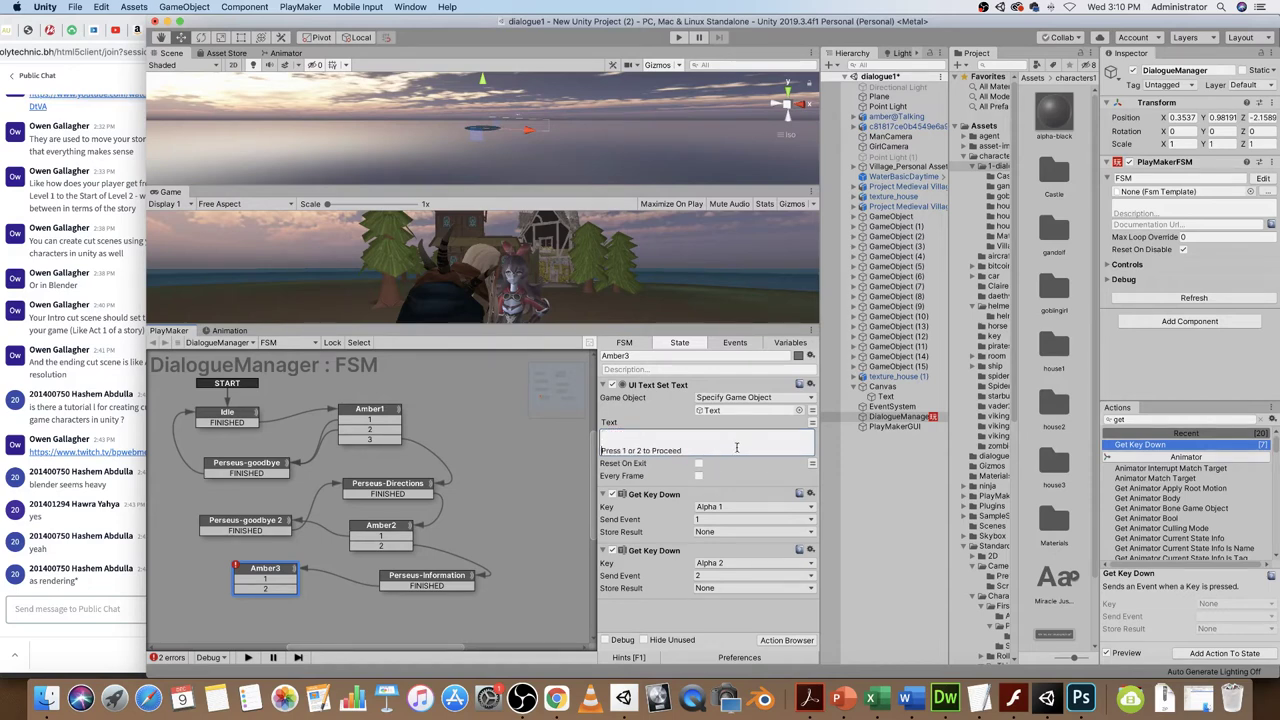
key("BackSpace")
key("BackSpace")
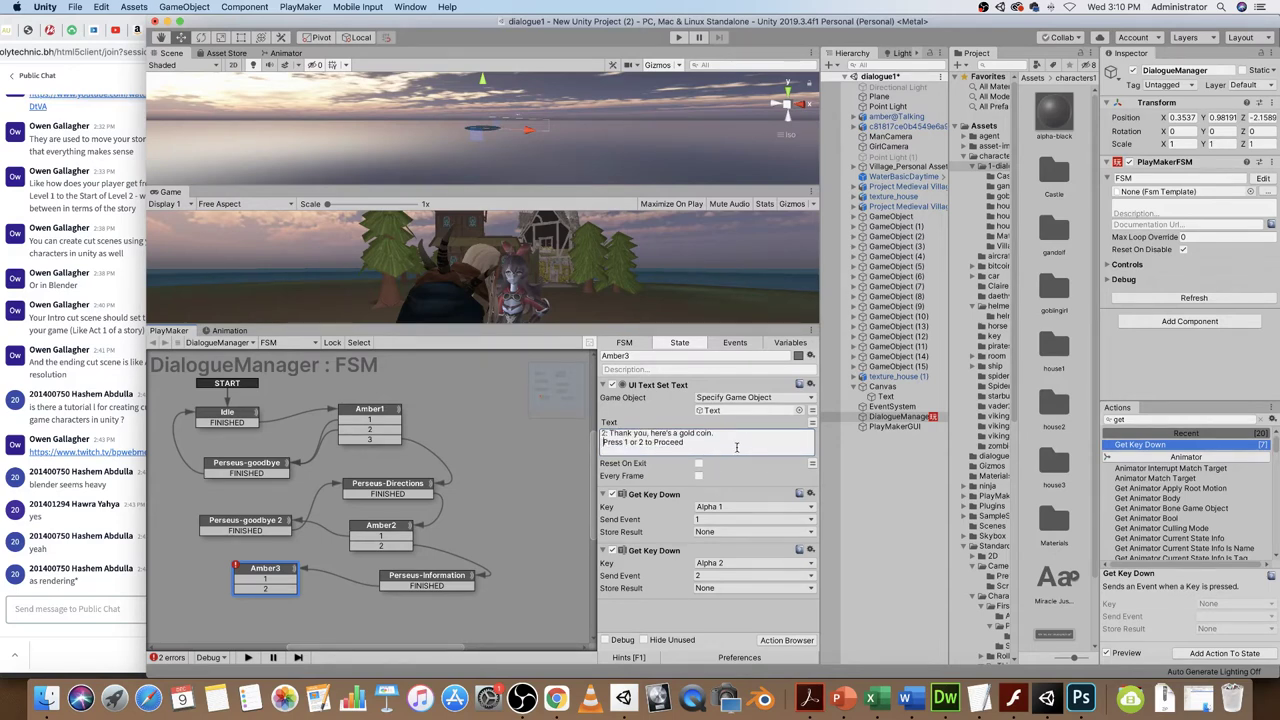
key("Return")
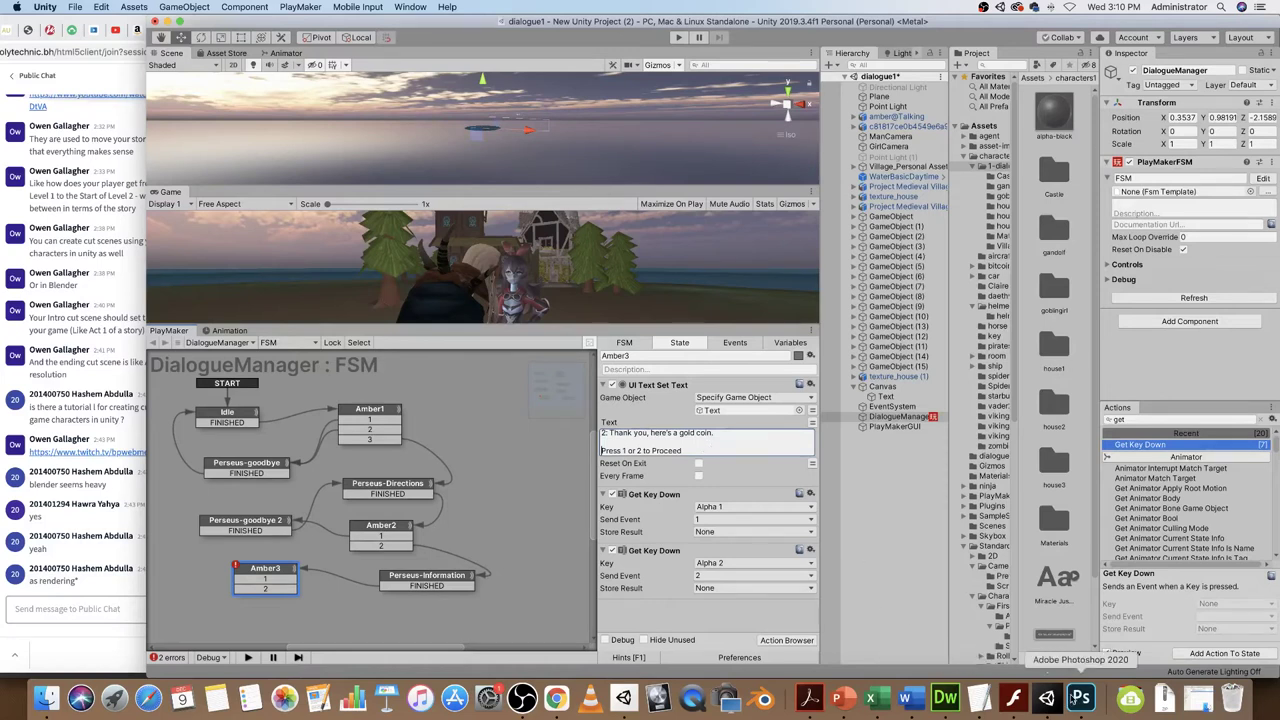
- Move the Amber3 state closer to Perseus-Information and select Perseus-Information
left_click_drag(263, 569, 294, 570)
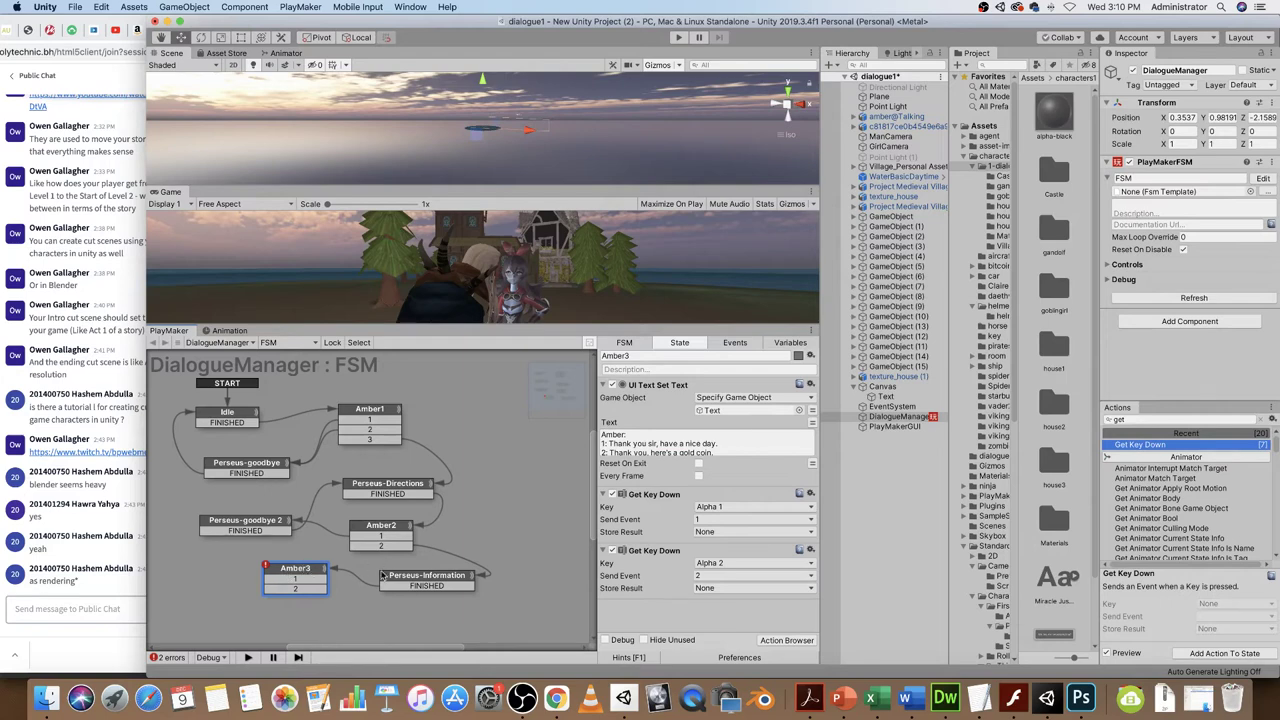
left_click(427, 578)
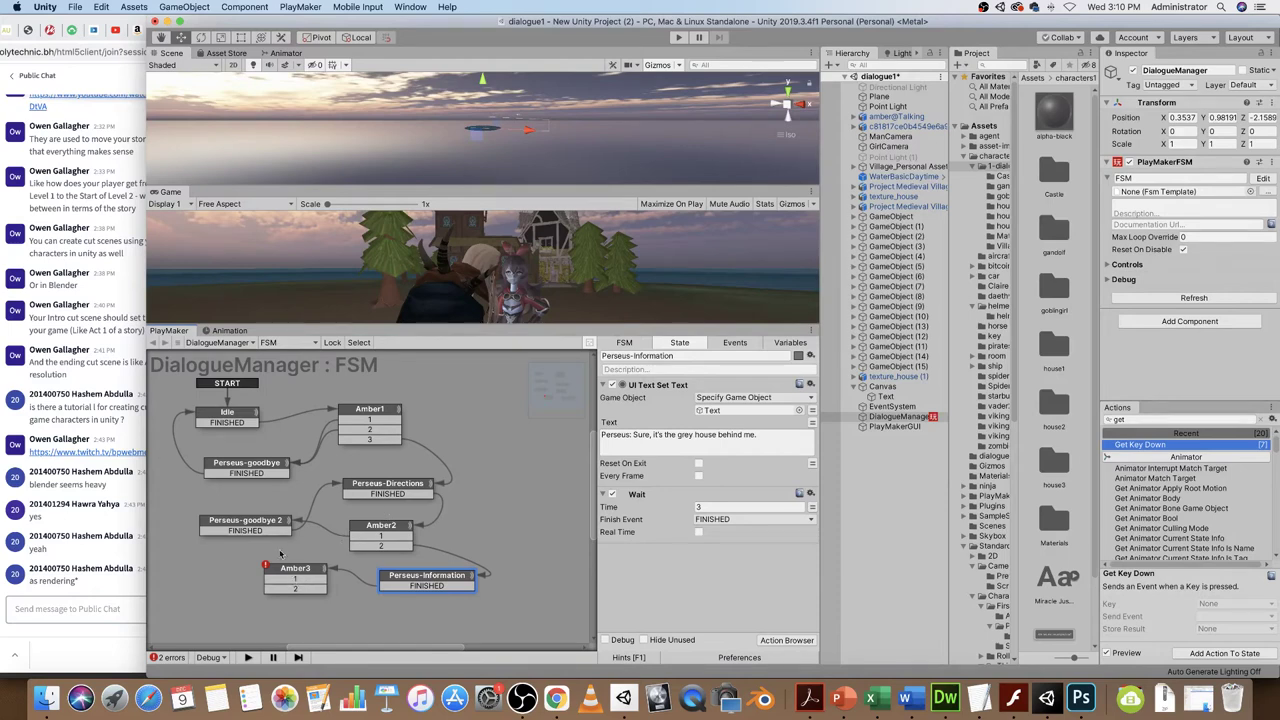
- Link transition 1 of the Amber3 state to Perseus-goodbye 2
left_click(244, 524)
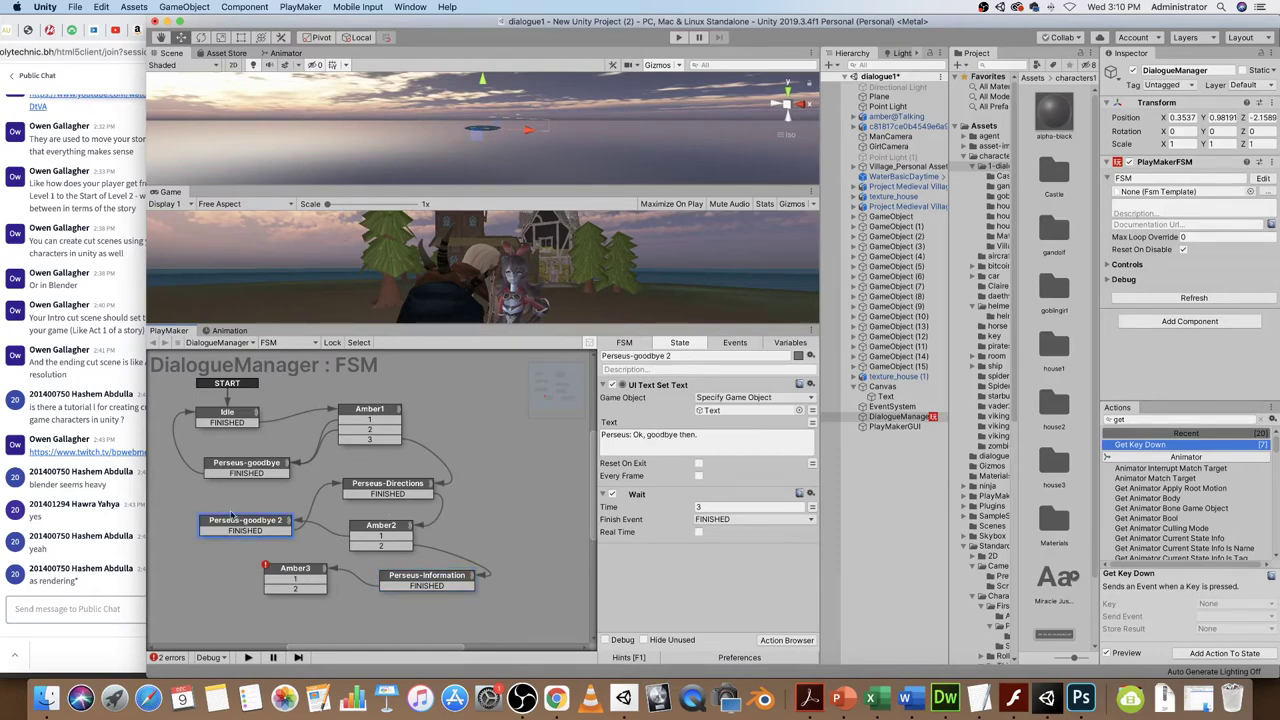
left_click(284, 583)
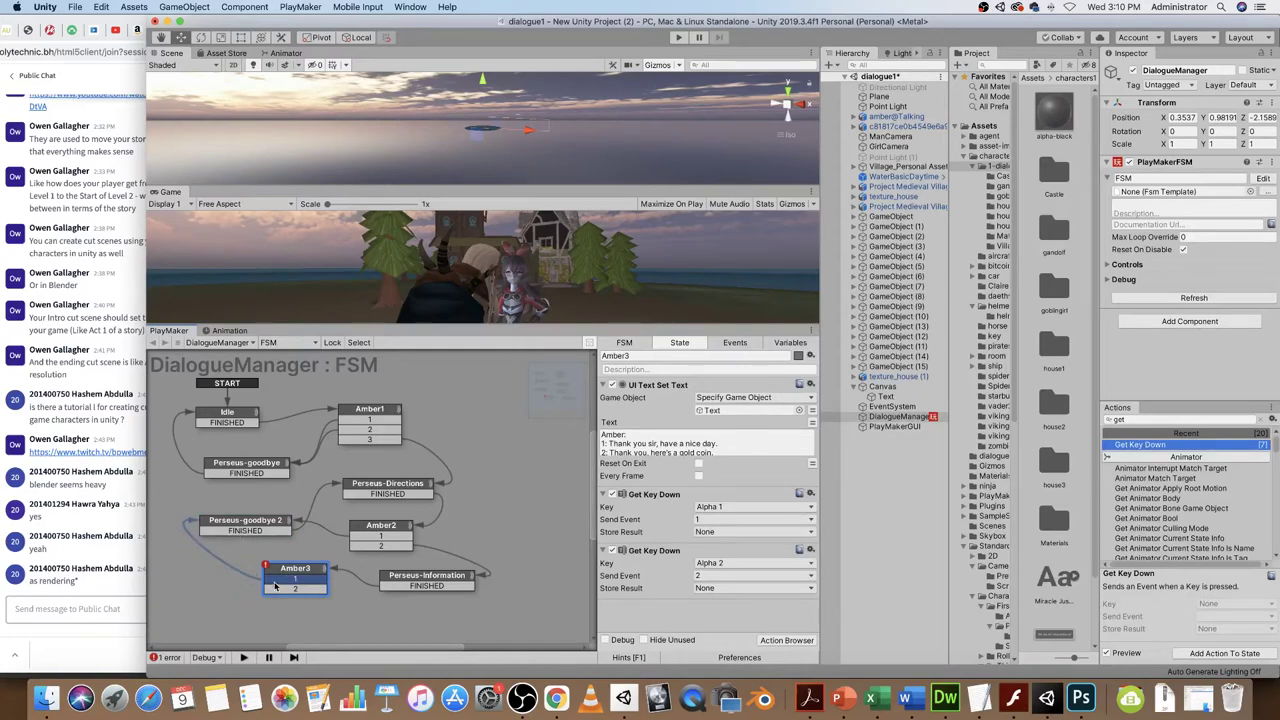
right_click(211, 557)
mouse_move(264, 553)
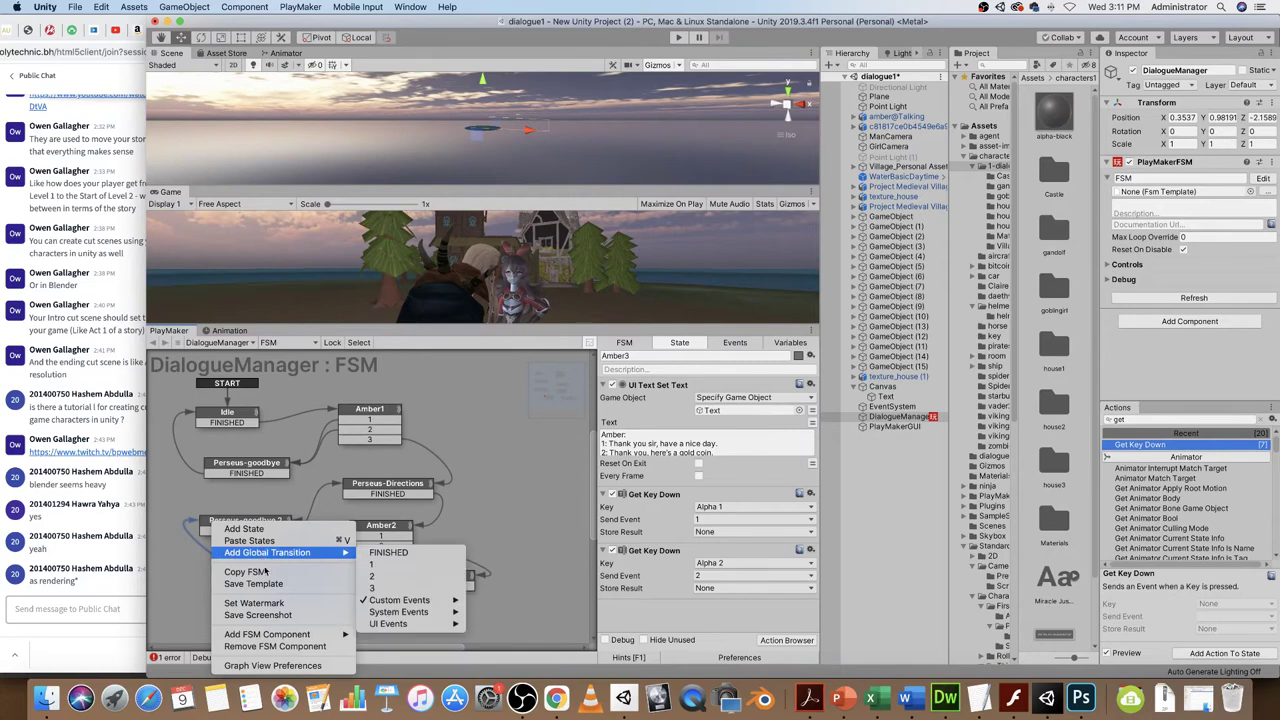
left_click(182, 566)
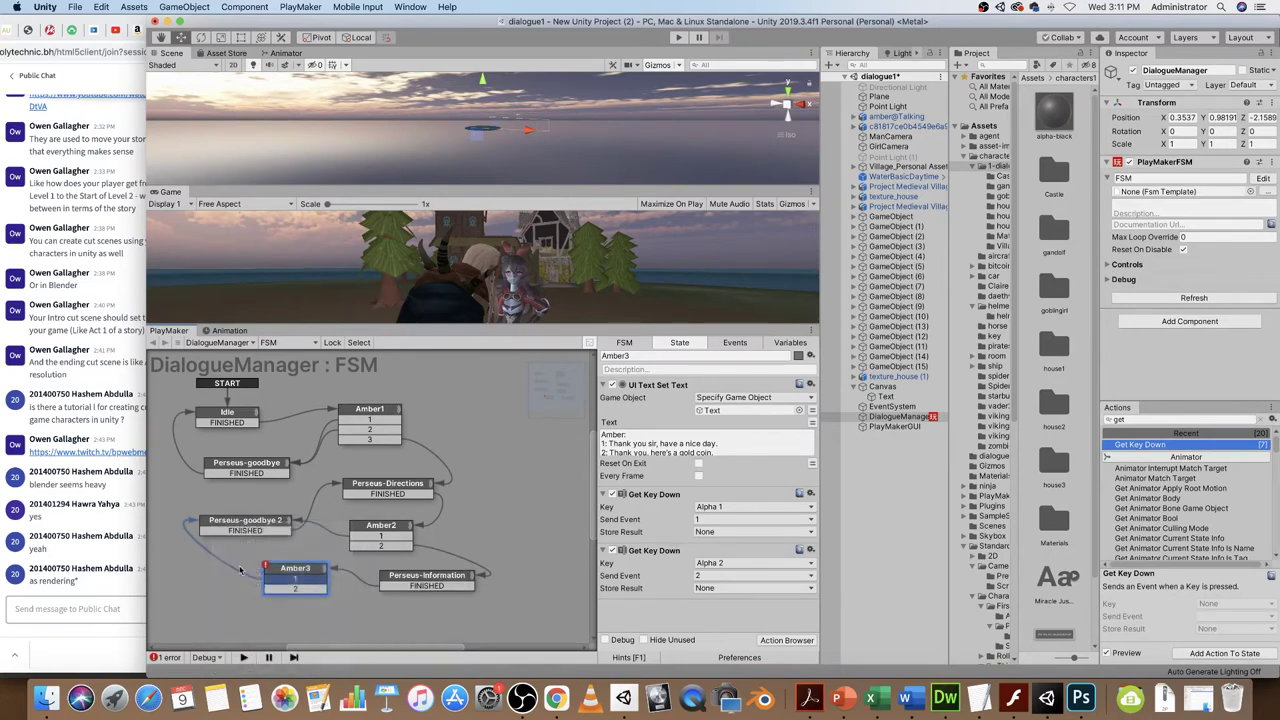
- Change the target of Amber3's transition 1 to Perseus-goodbye
right_click(282, 586)
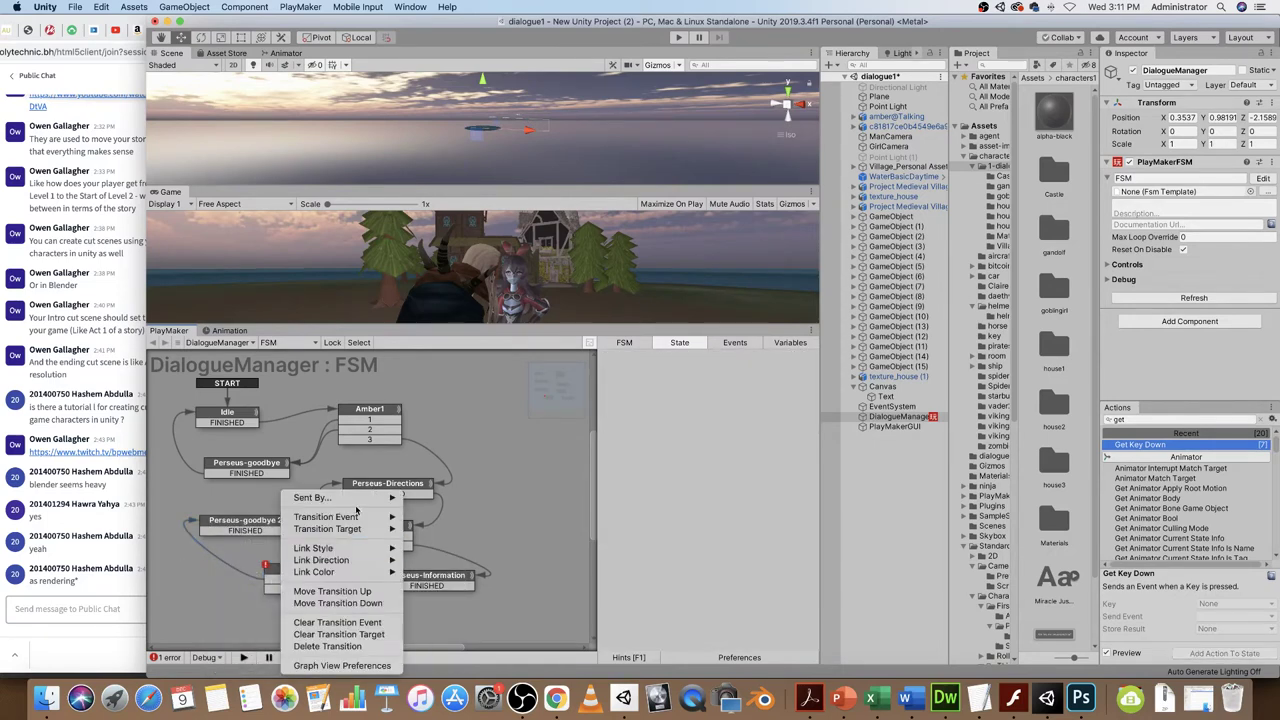
mouse_move(342, 530)
mouse_move(318, 498)
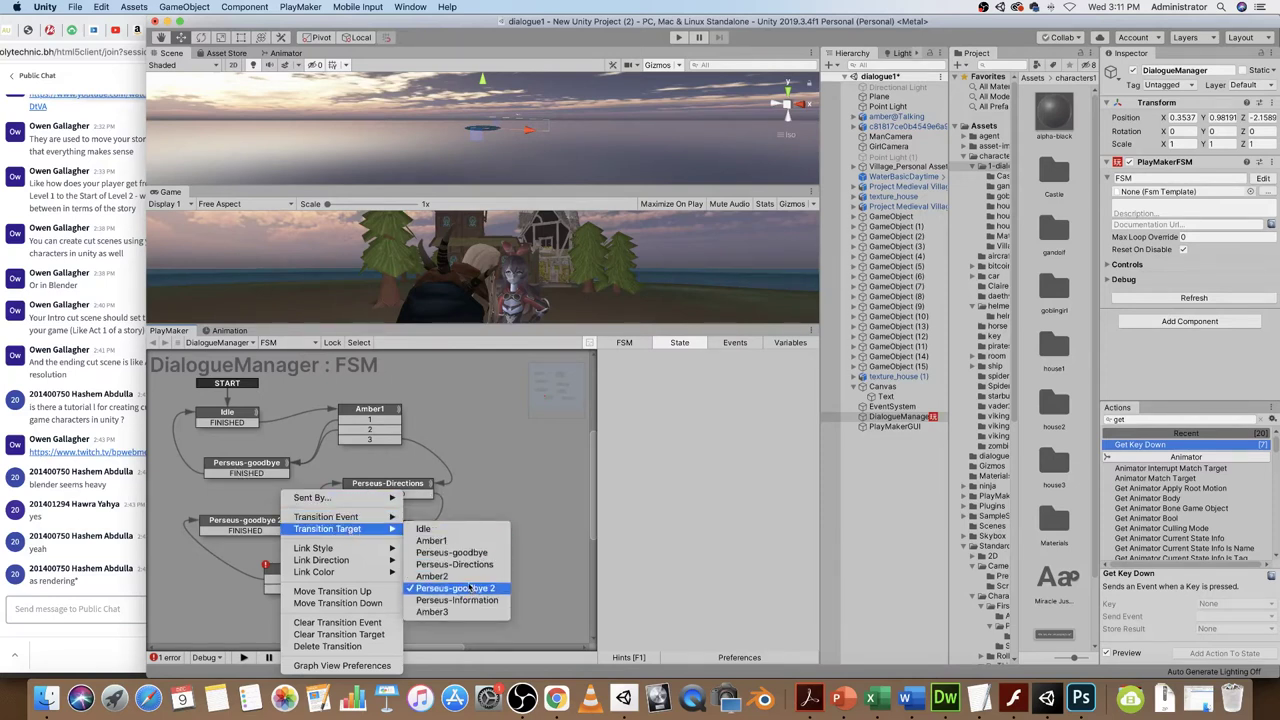
left_click(454, 555)
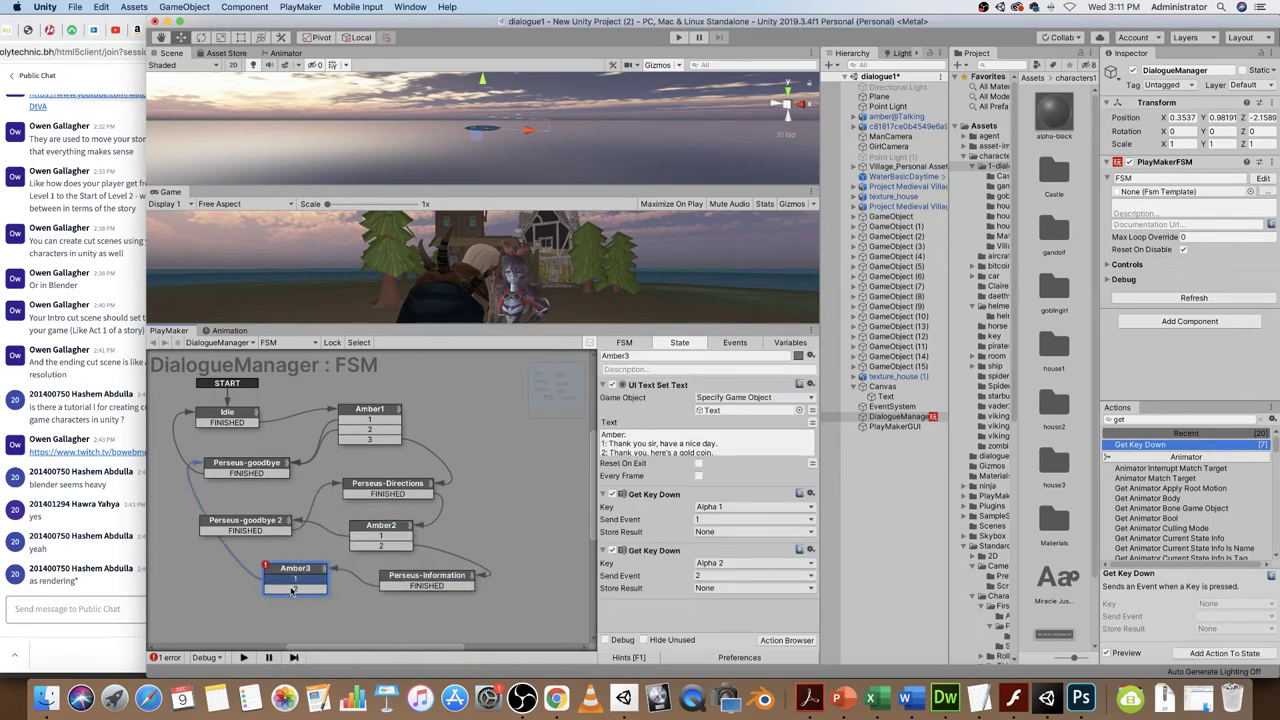
- Set the target of Amber3's transition 2 to Perseus-goodbye and move Amber3 directly below Perseus-goodbye 2
right_click(291, 591)
mouse_move(367, 530)
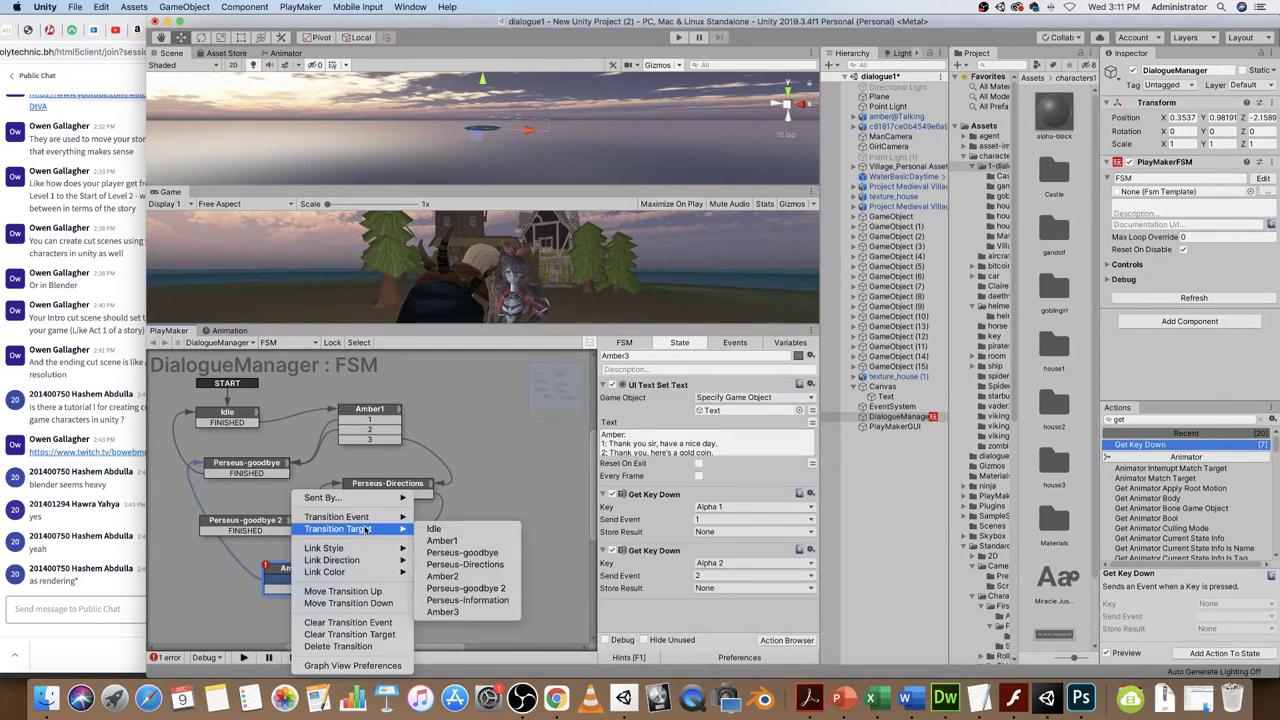
left_click(463, 553)
left_click_drag(285, 570, 247, 570)
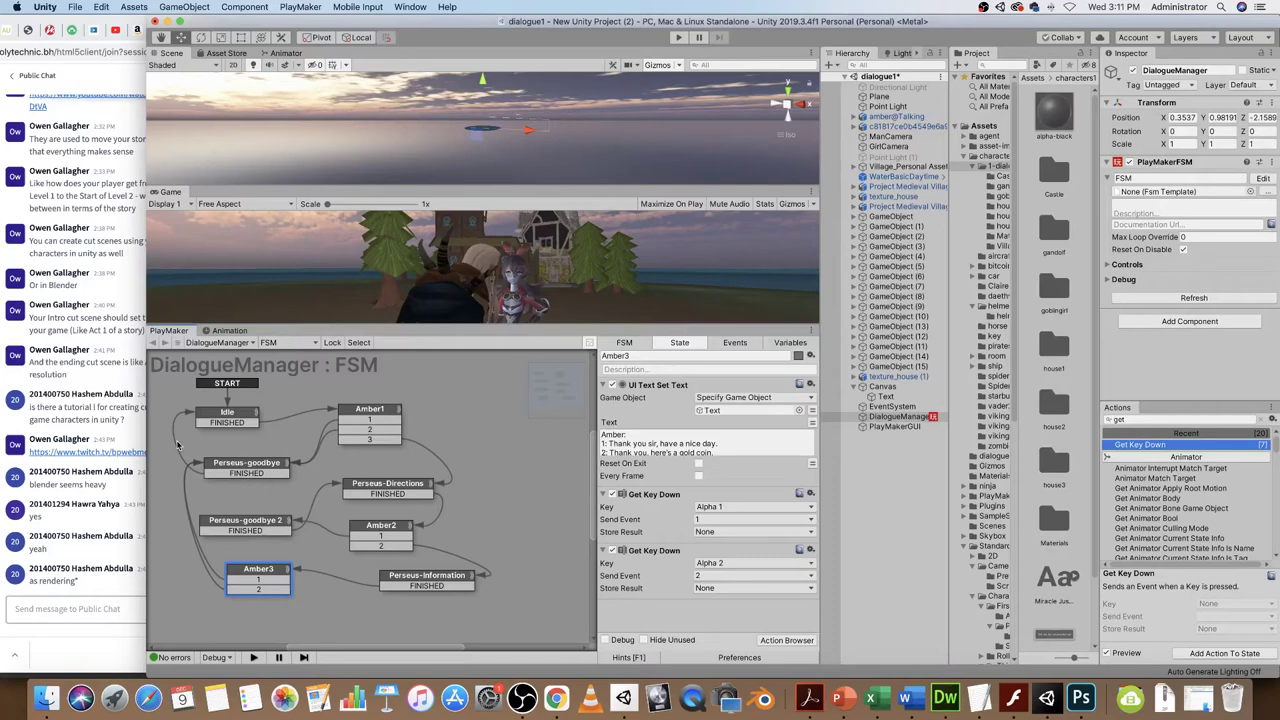
left_click_drag(247, 575, 247, 570)
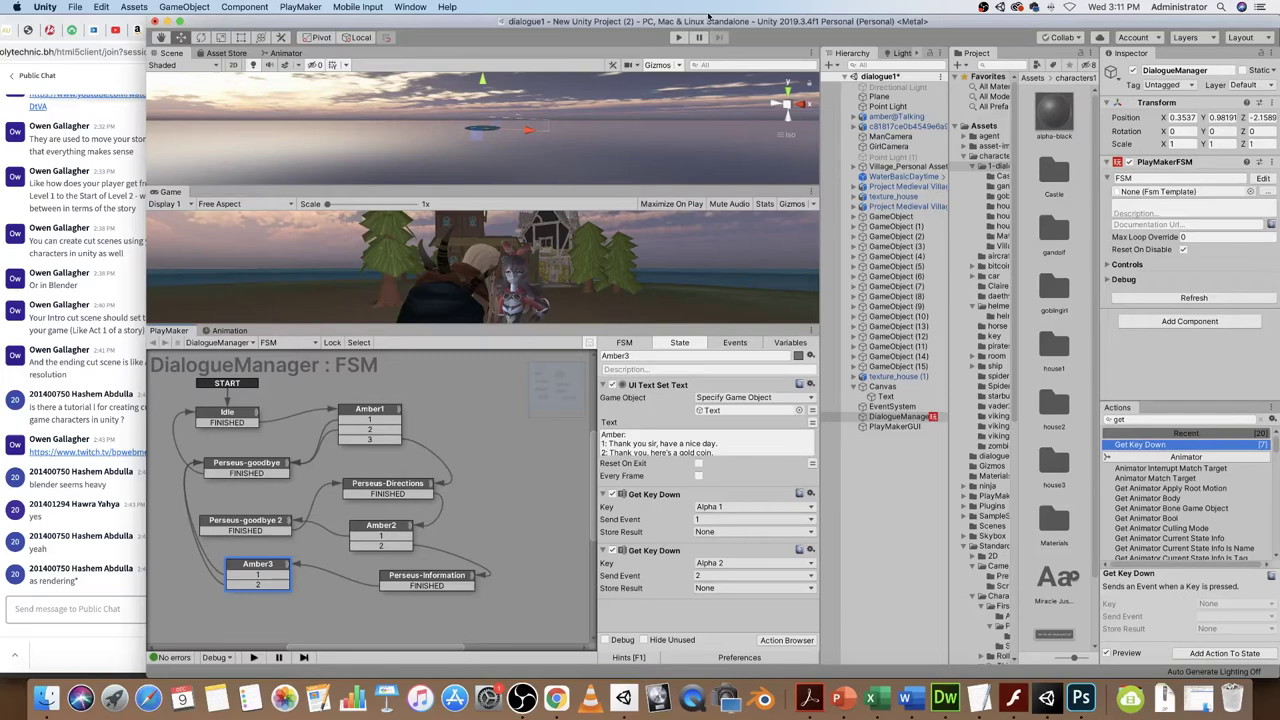
- Play the scene, test the dialogue by choosing options 3, 2 and 1 in turn, and stop playback
left_click(677, 38)
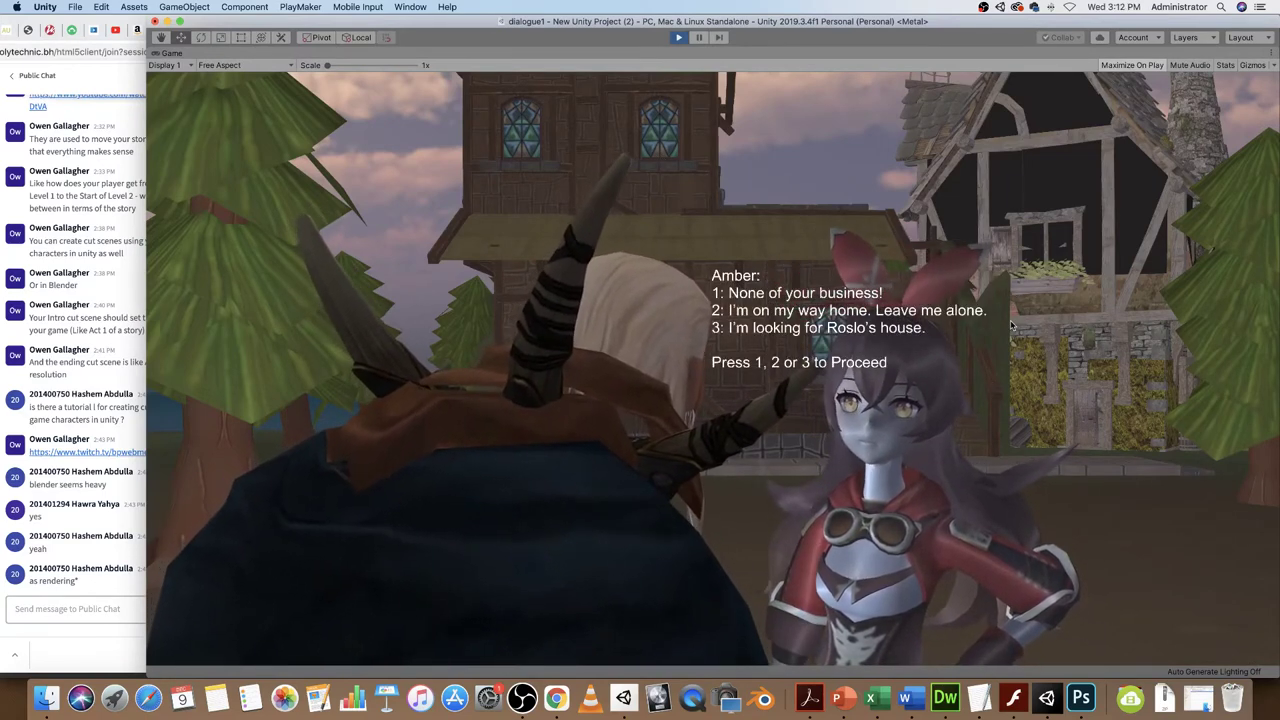
key("3")
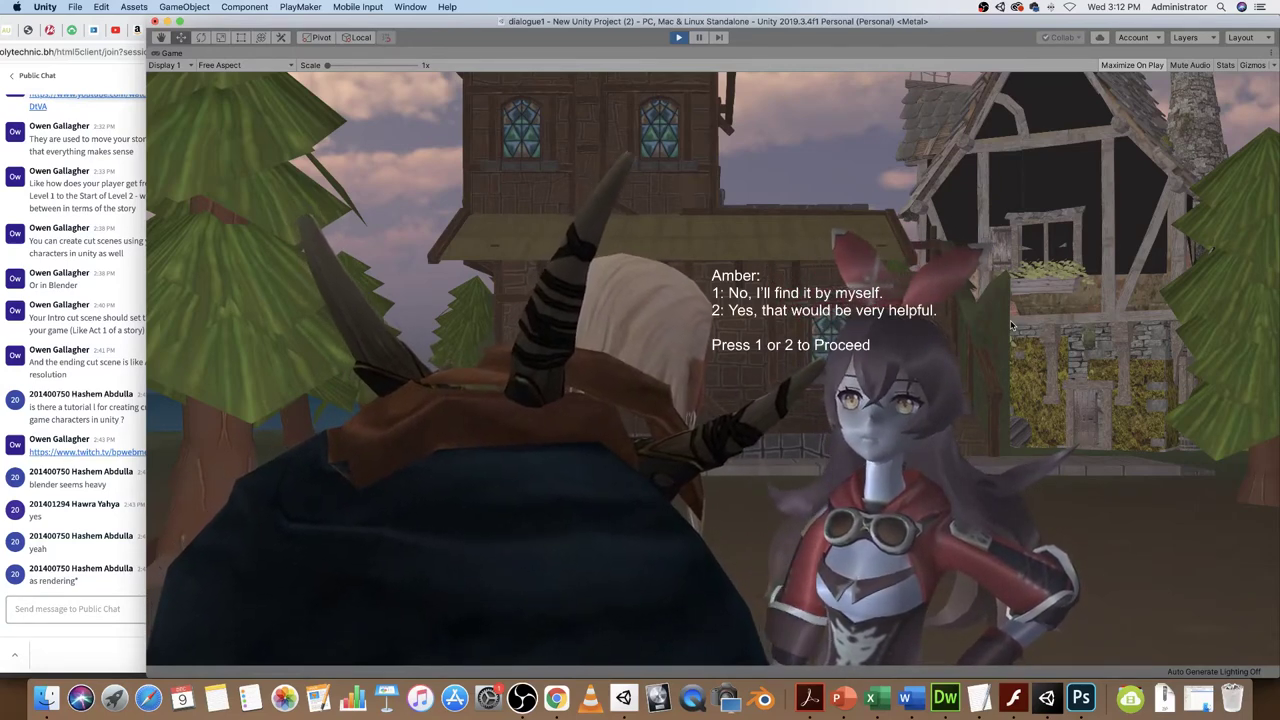
key("2")
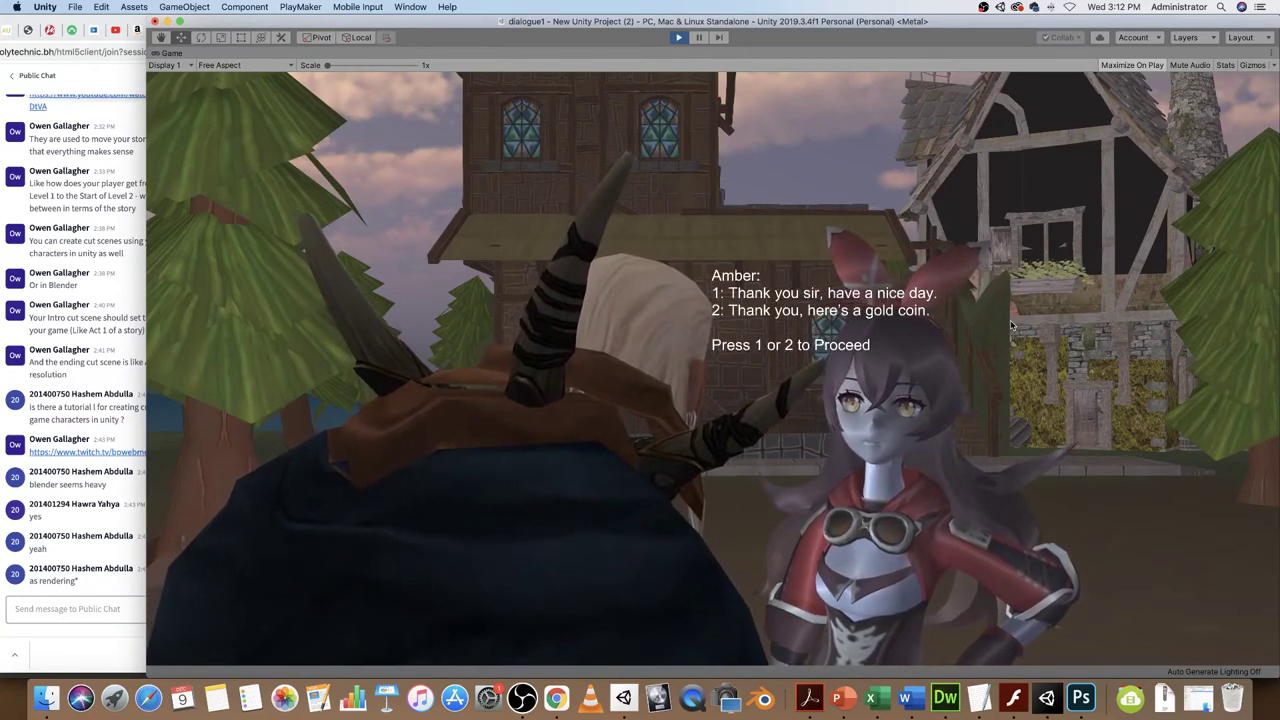
key("1")
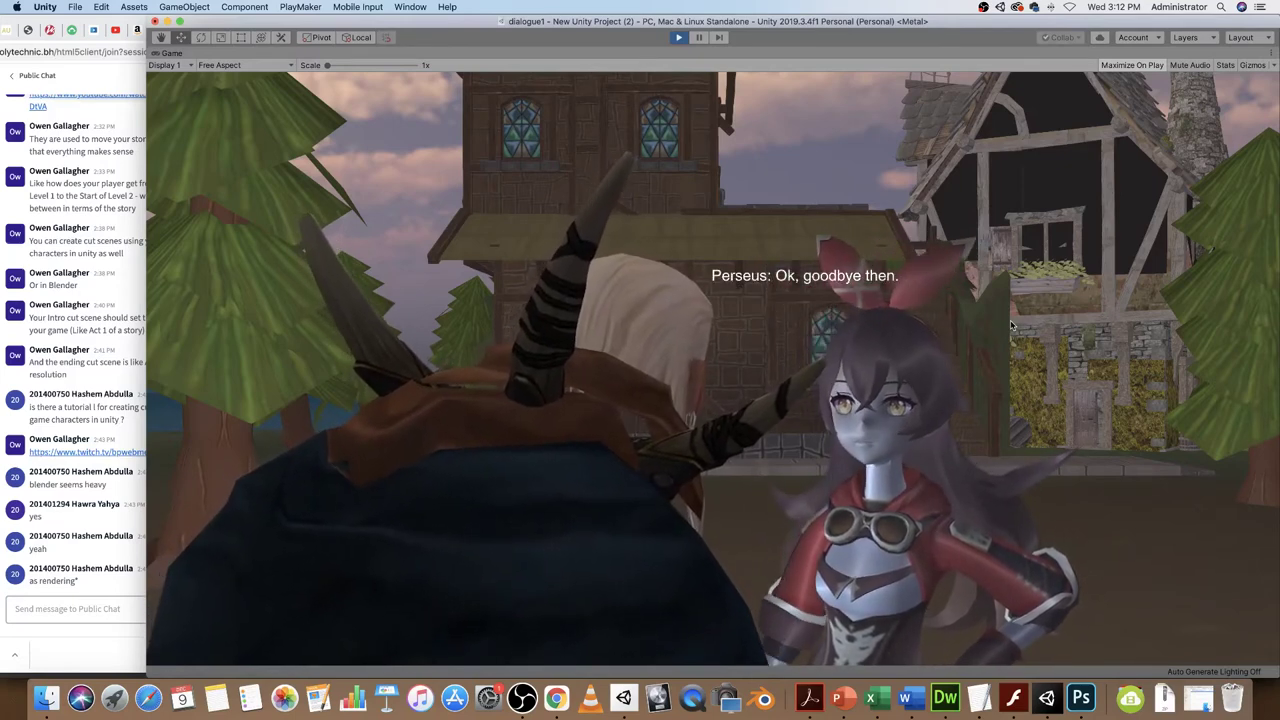
left_click(679, 37)
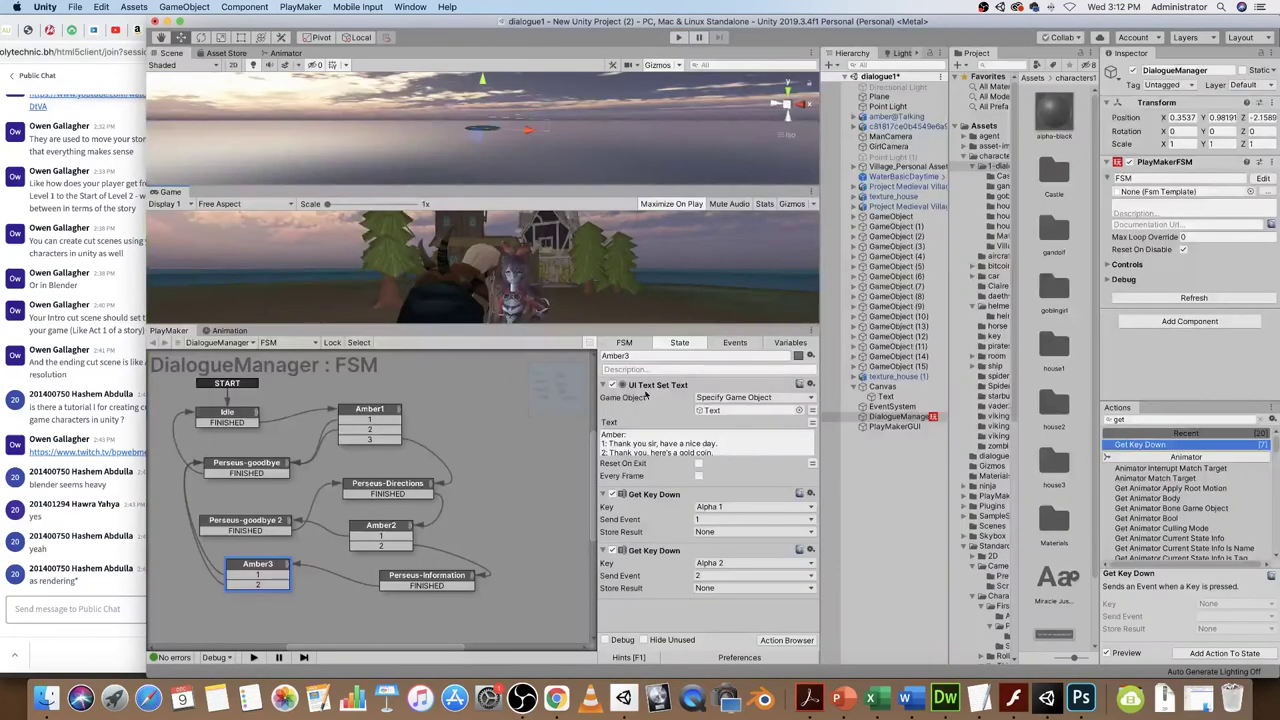
left_click(532, 475)
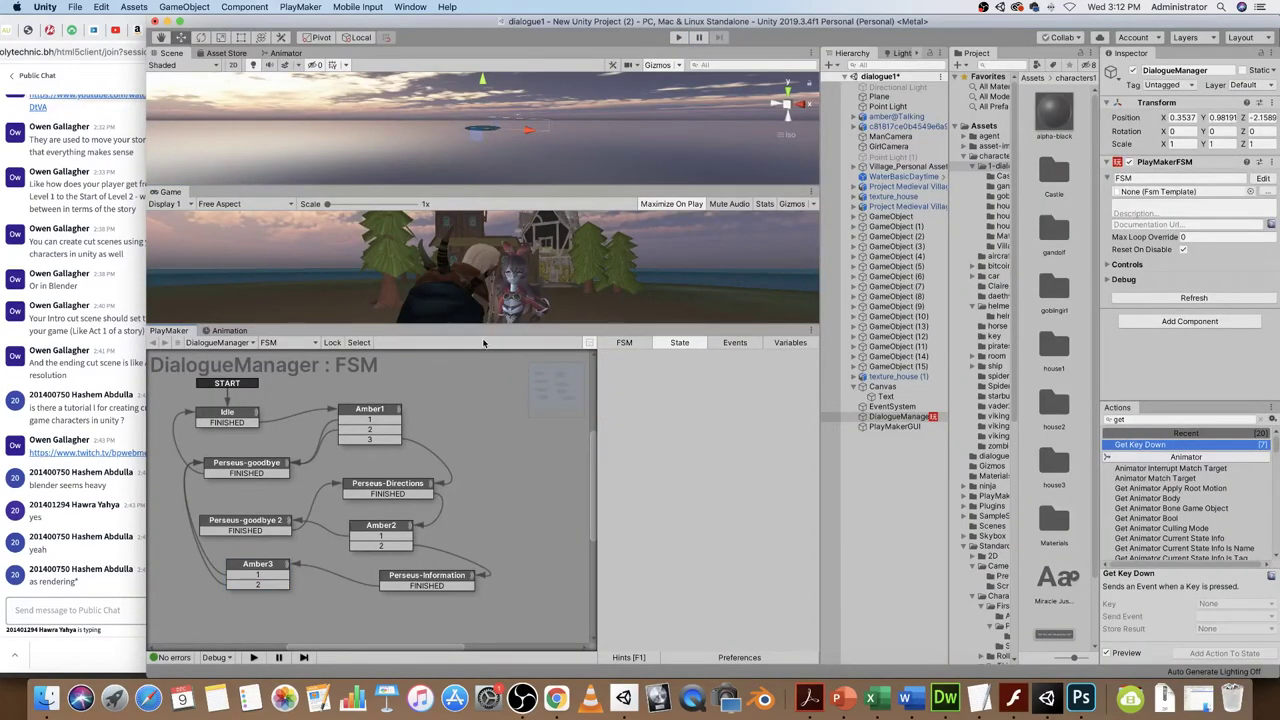
- Give the Game view slightly more height and select the Idle state in the FSM graph
left_click_drag(480, 327, 479, 344)
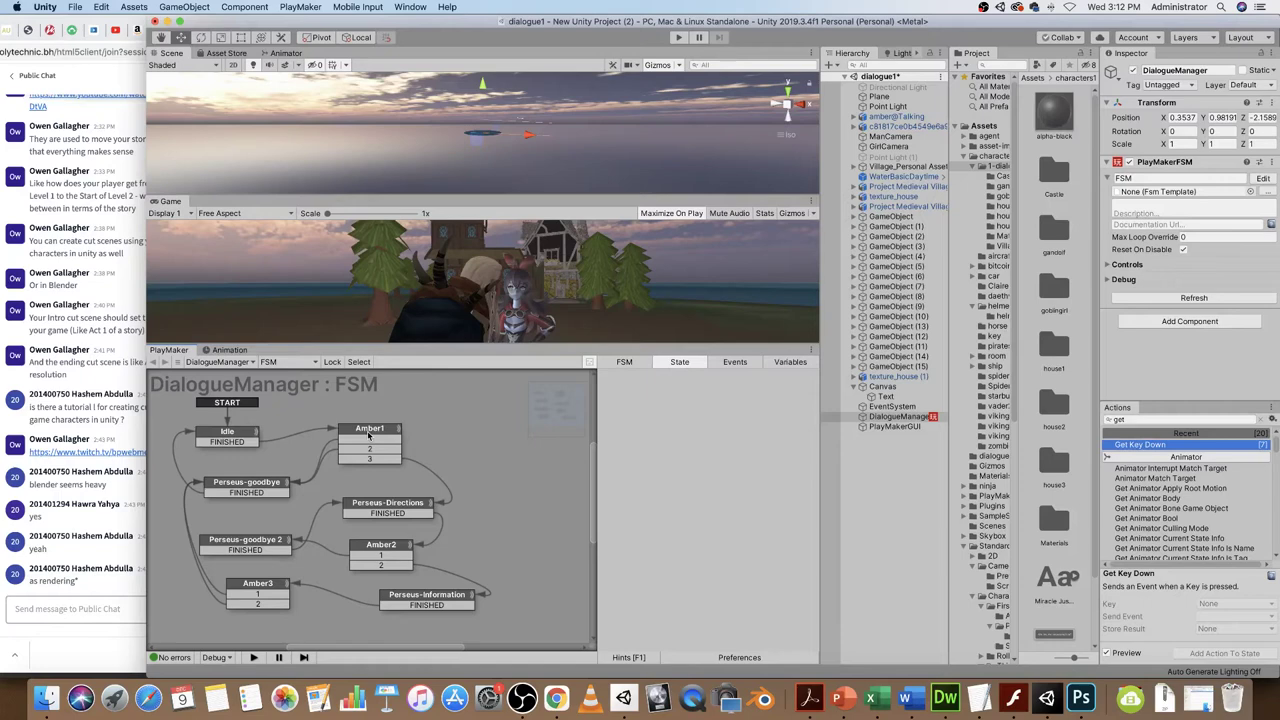
left_click(228, 434)
mouse_move(552, 350)
left_mouse_down()
mouse_move(553, 270)
mouse_move(564, 345)
left_mouse_up()
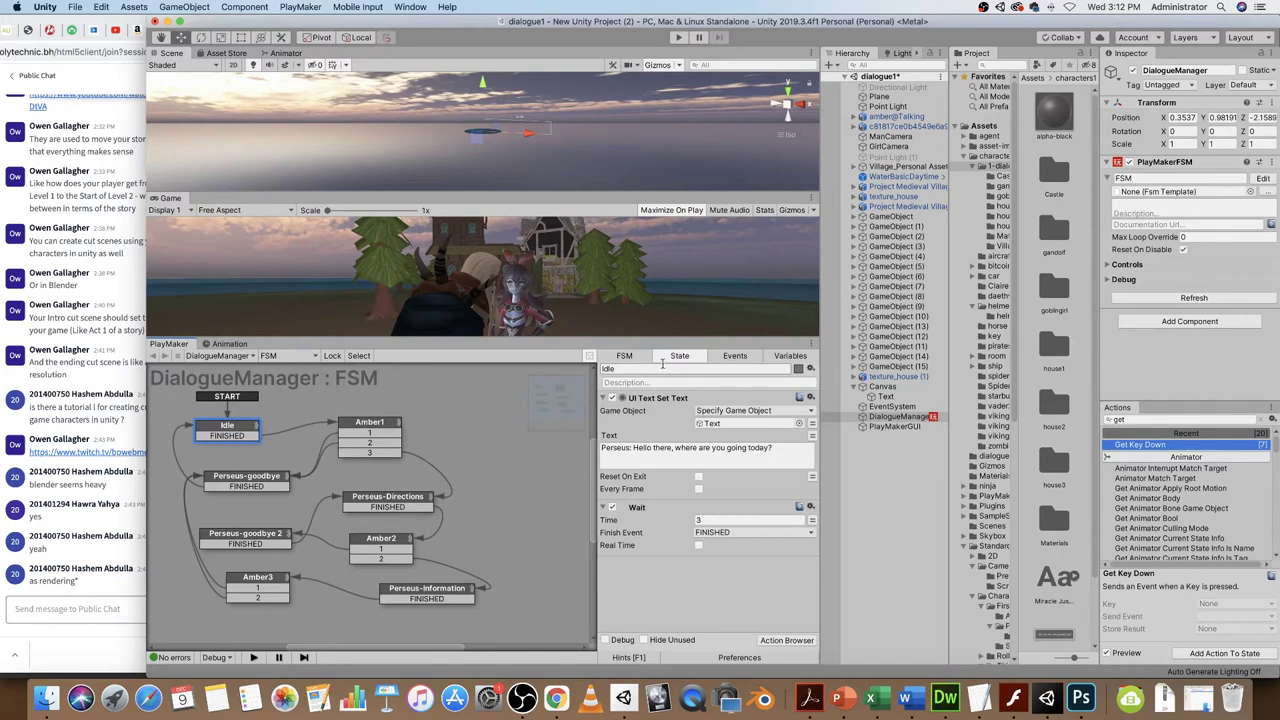
left_click(1112, 420)
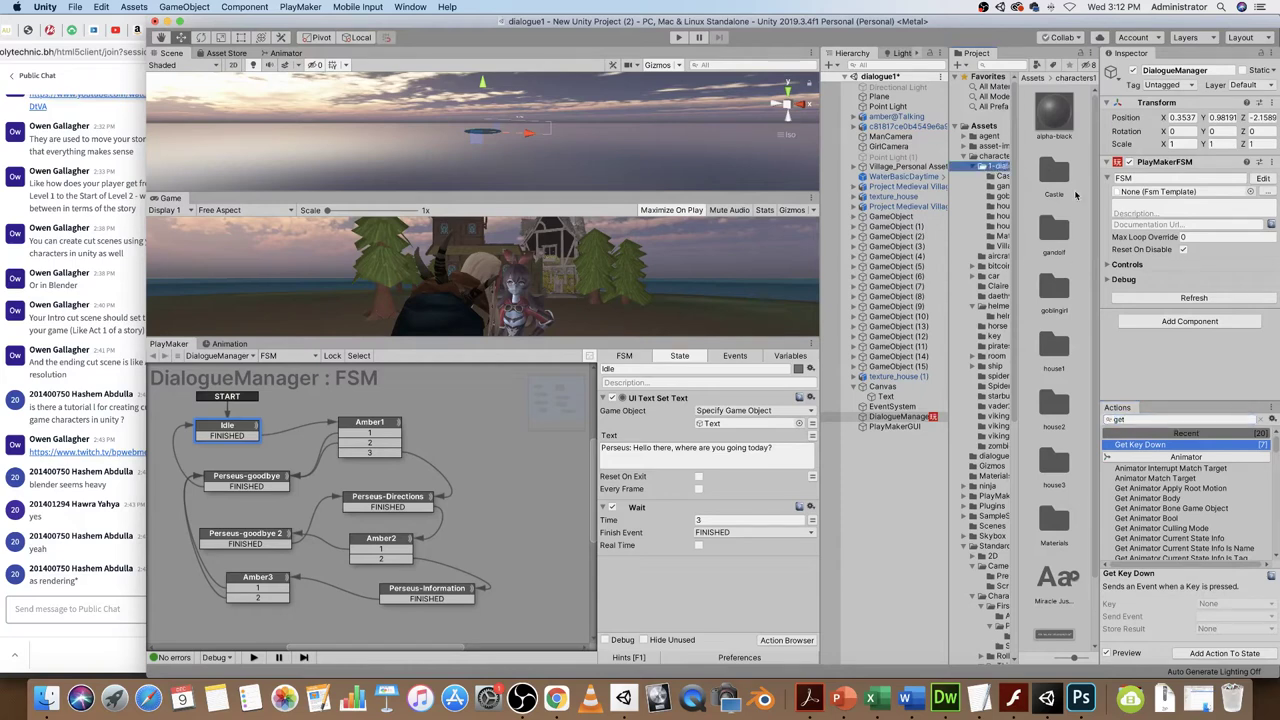
- Create a new folder named audio in the currently open project folder
right_click(1080, 155)
mouse_move(1105, 159)
left_click(992, 160)
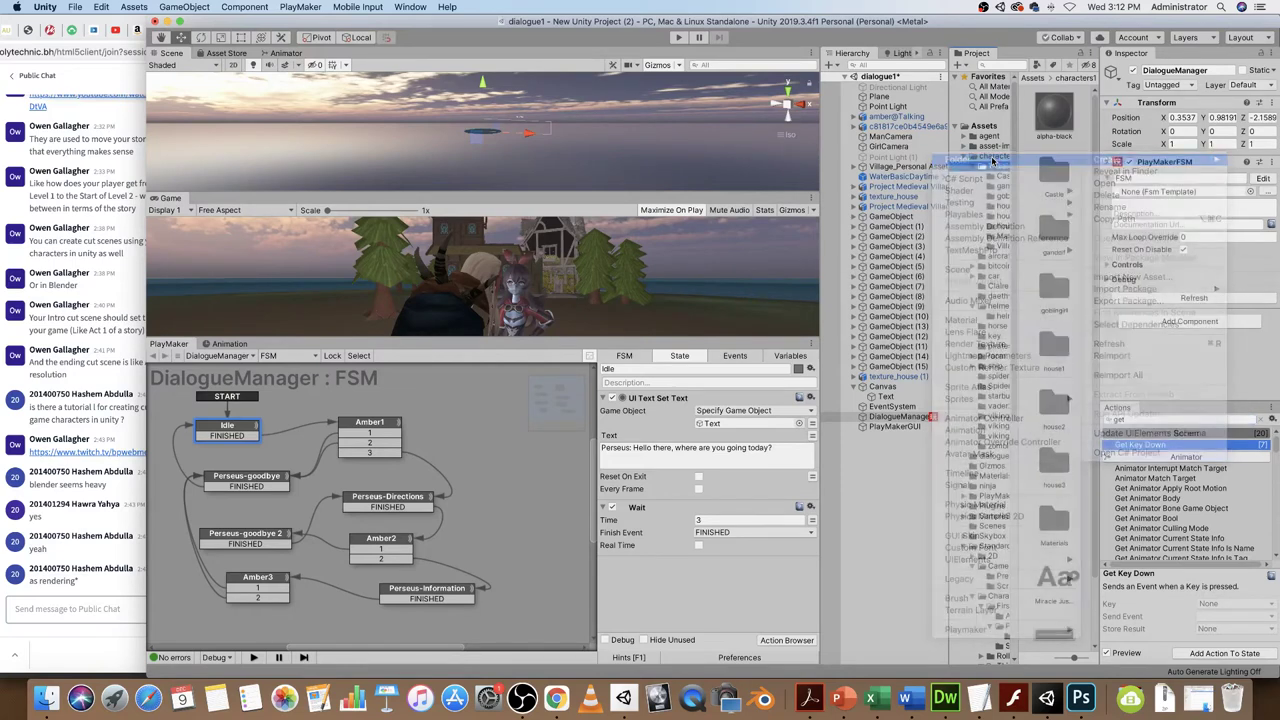
type("audio")
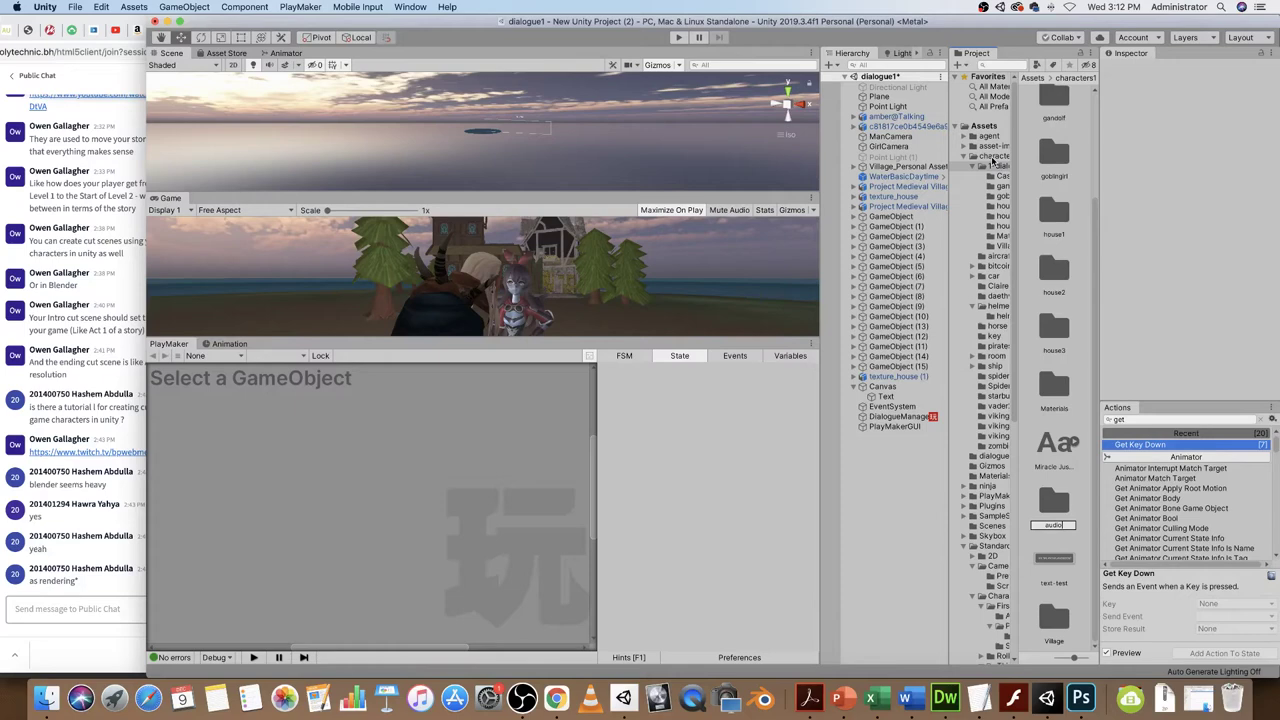
key("Return")
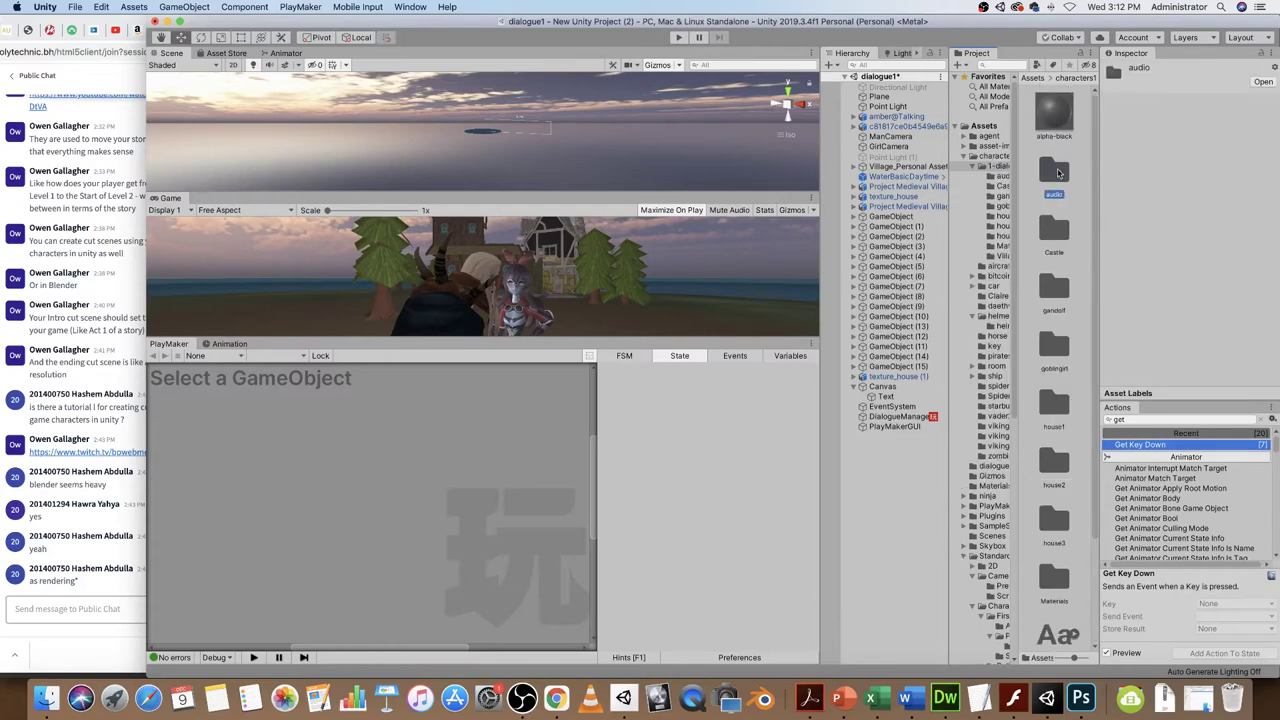
- Import the audio clips Amber1 to Amber7 and Perseus1 to Perseus5 from the desktop's Perseus+Amber folder into the audio folder
double_click(1057, 168)
right_click(1073, 216)
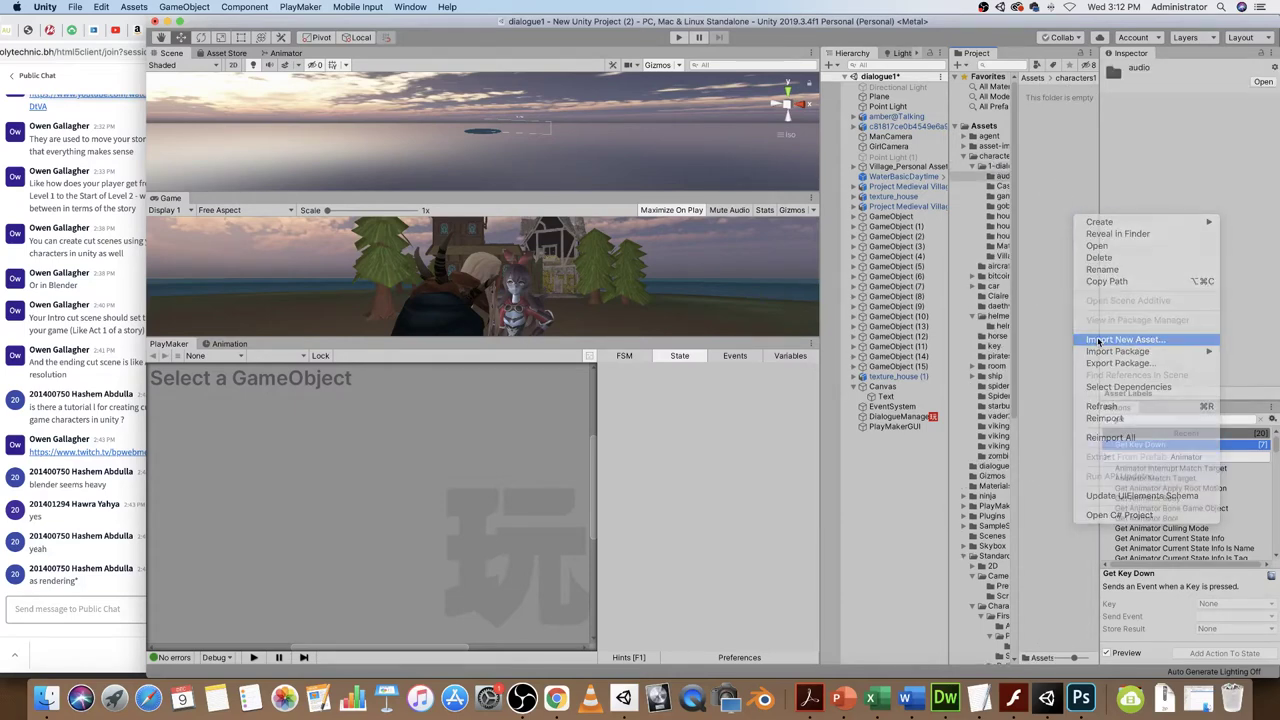
left_click(1100, 338)
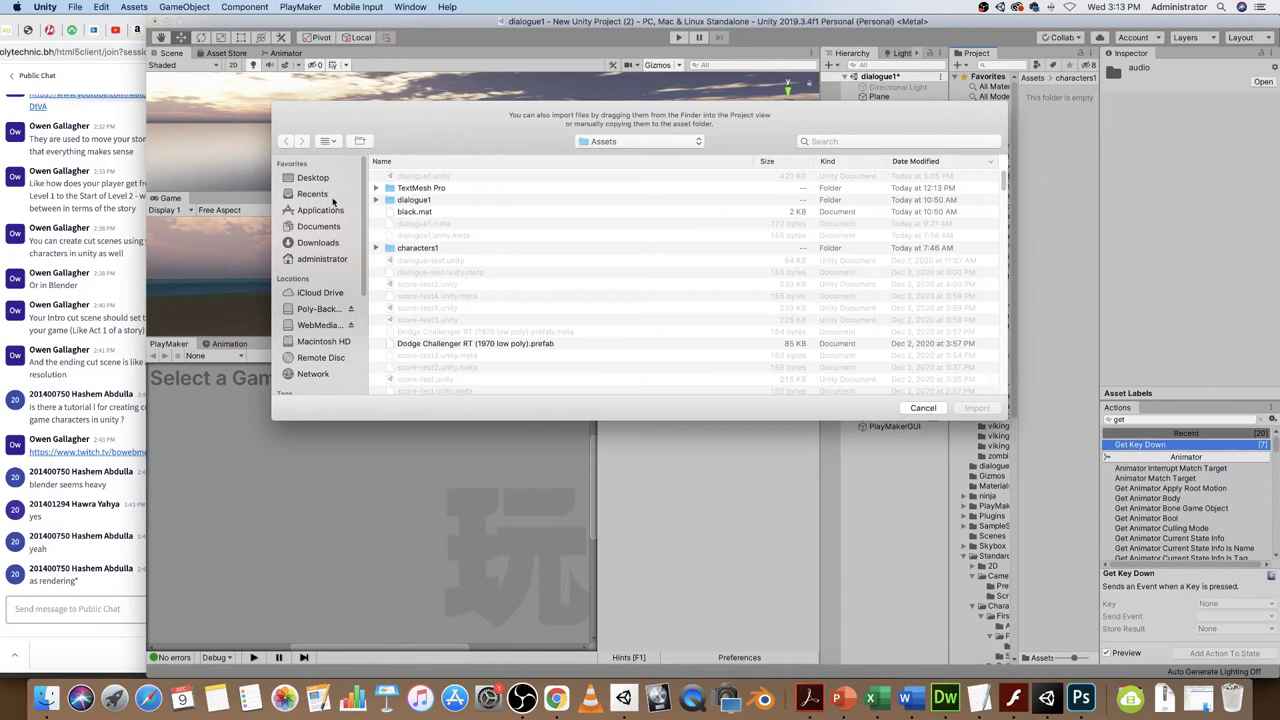
left_click(311, 178)
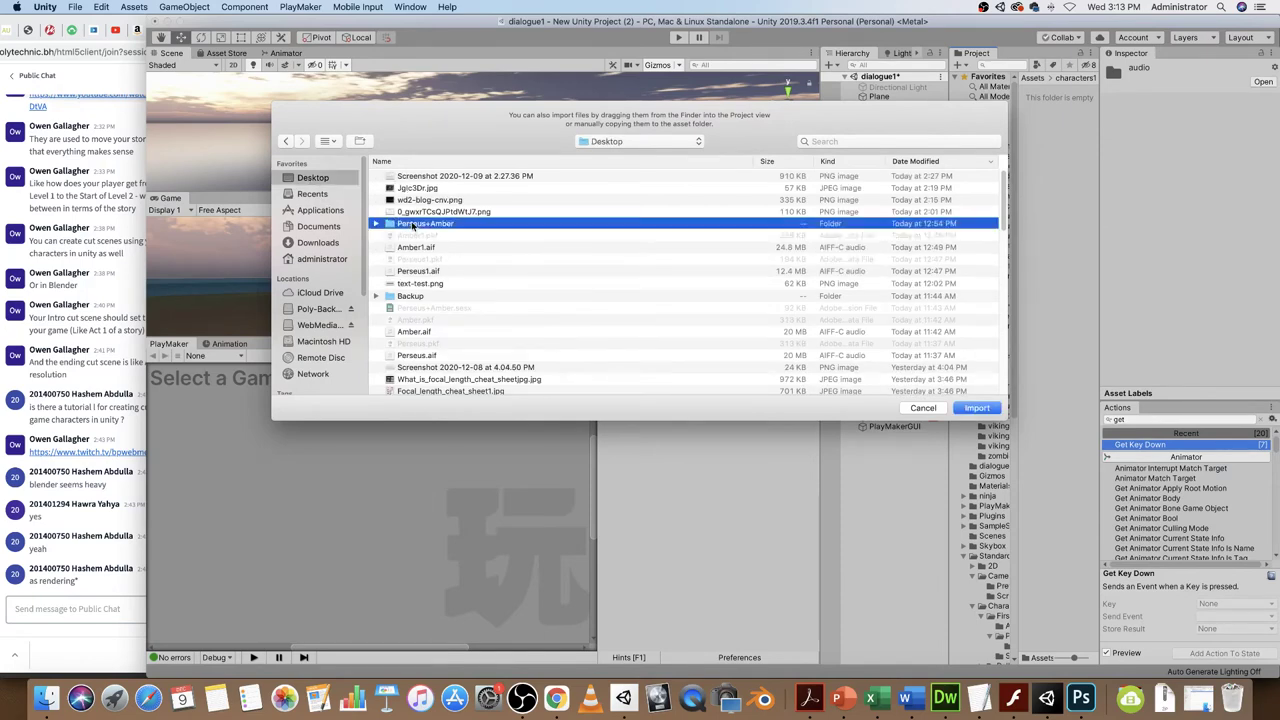
double_click(426, 226)
left_click_drag(607, 394, 430, 168)
left_click(976, 408)
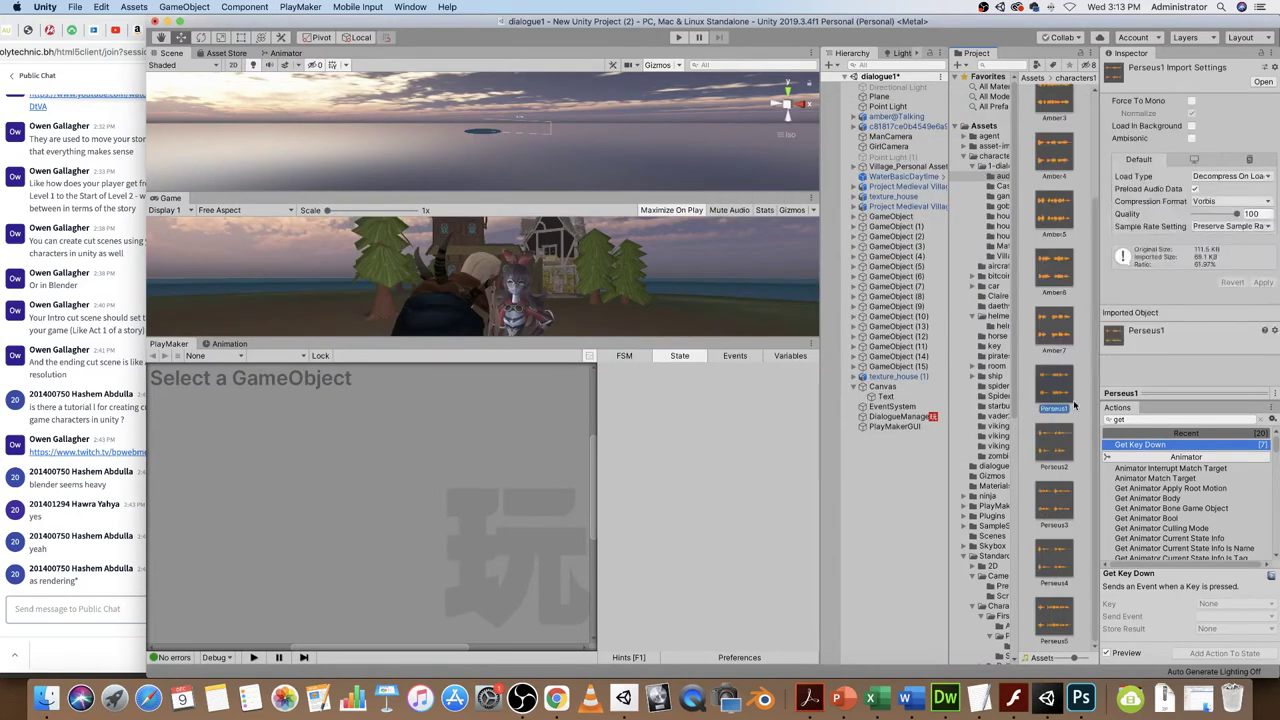
scroll(1070, 140, "up", 5)
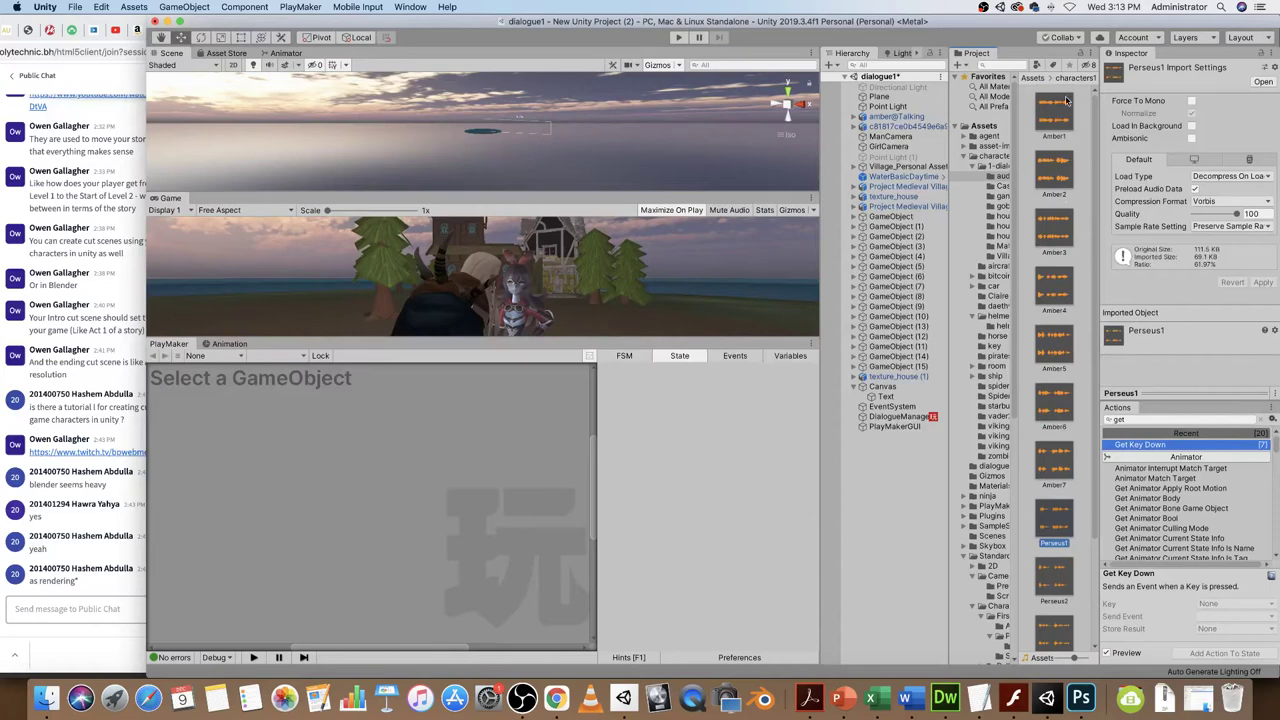
scroll(1068, 165, "down", 4)
scroll(985, 225, "down", 2)
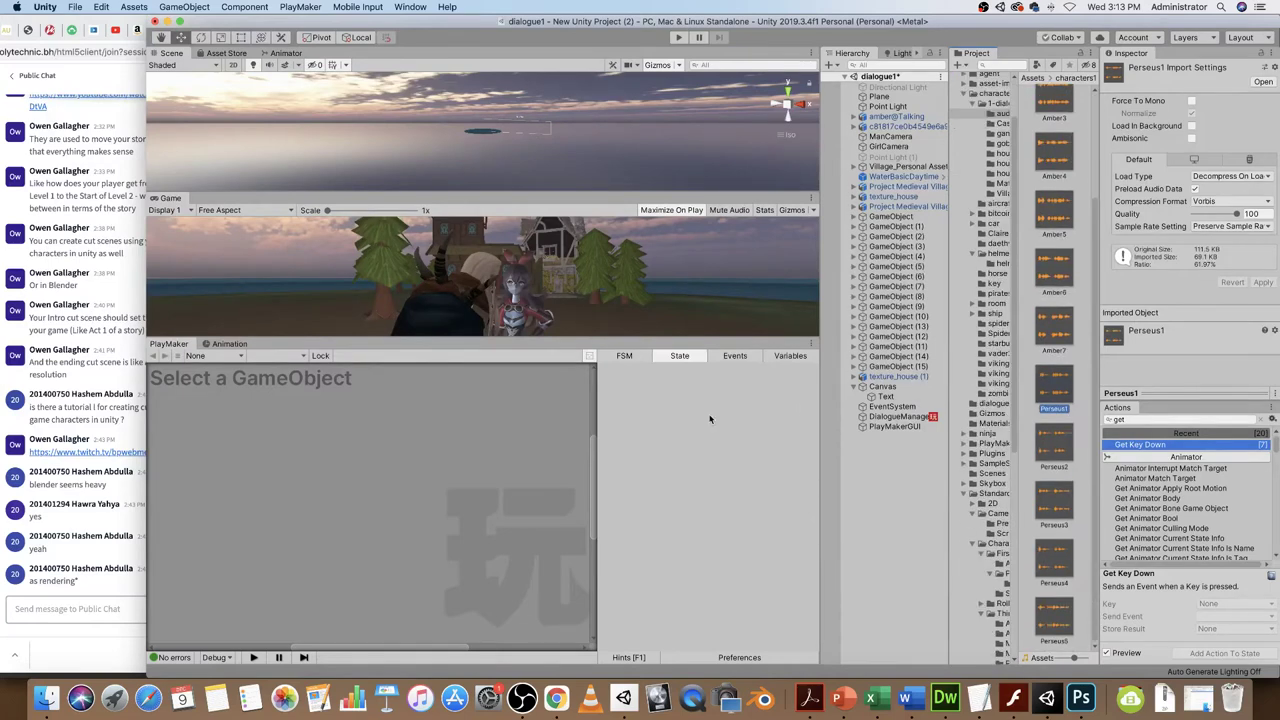
- Add a Play Sound action below the Wait action in the DialogueManager's Idle state
left_click(895, 416)
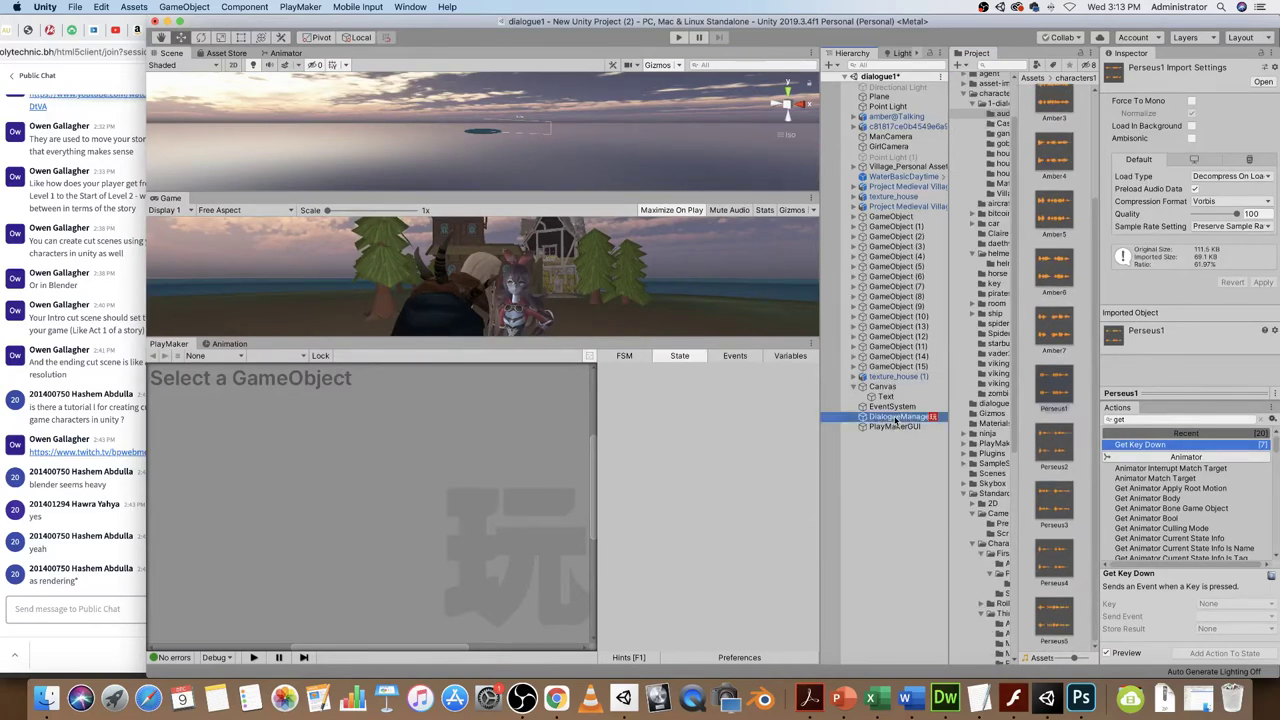
left_click(227, 430)
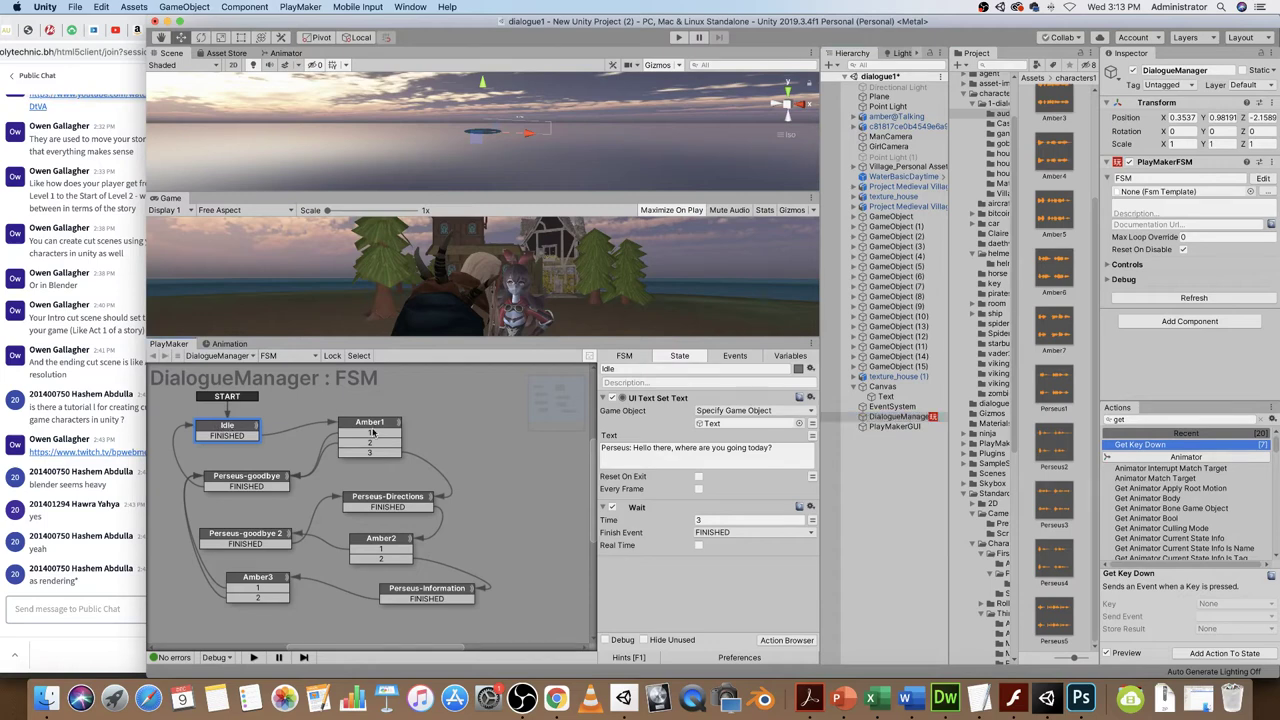
left_click(1116, 420)
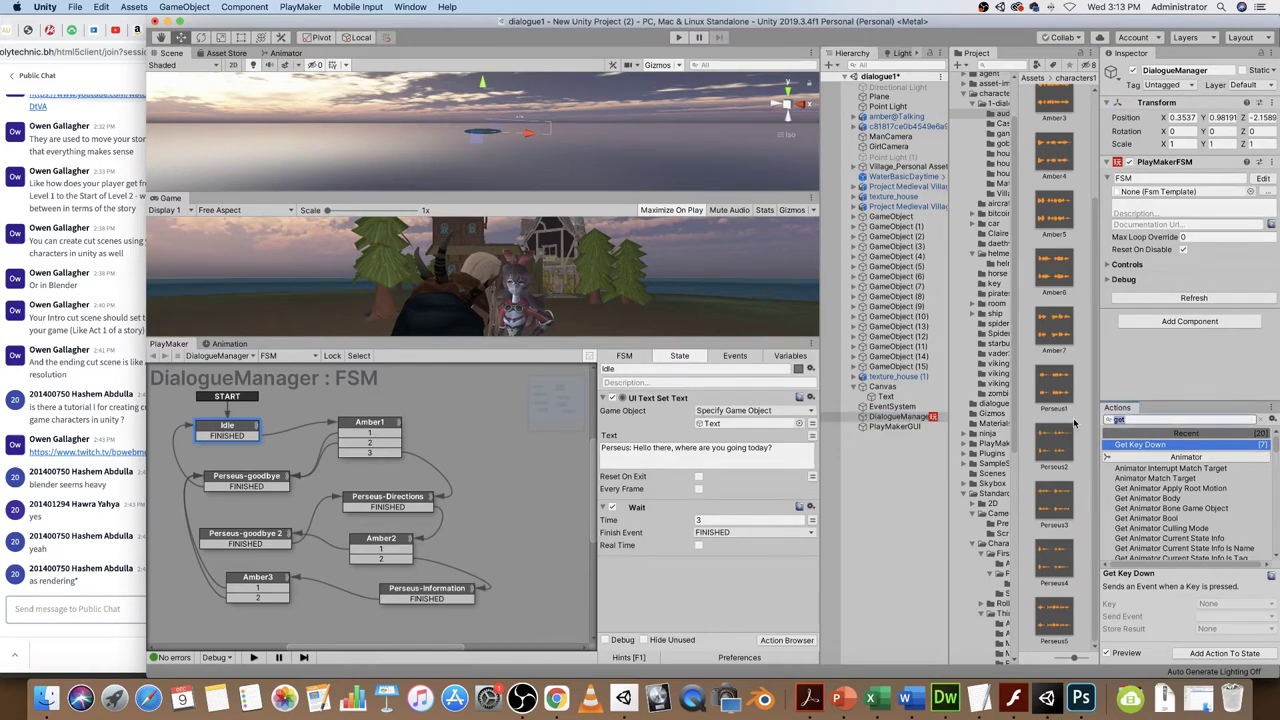
type("play")
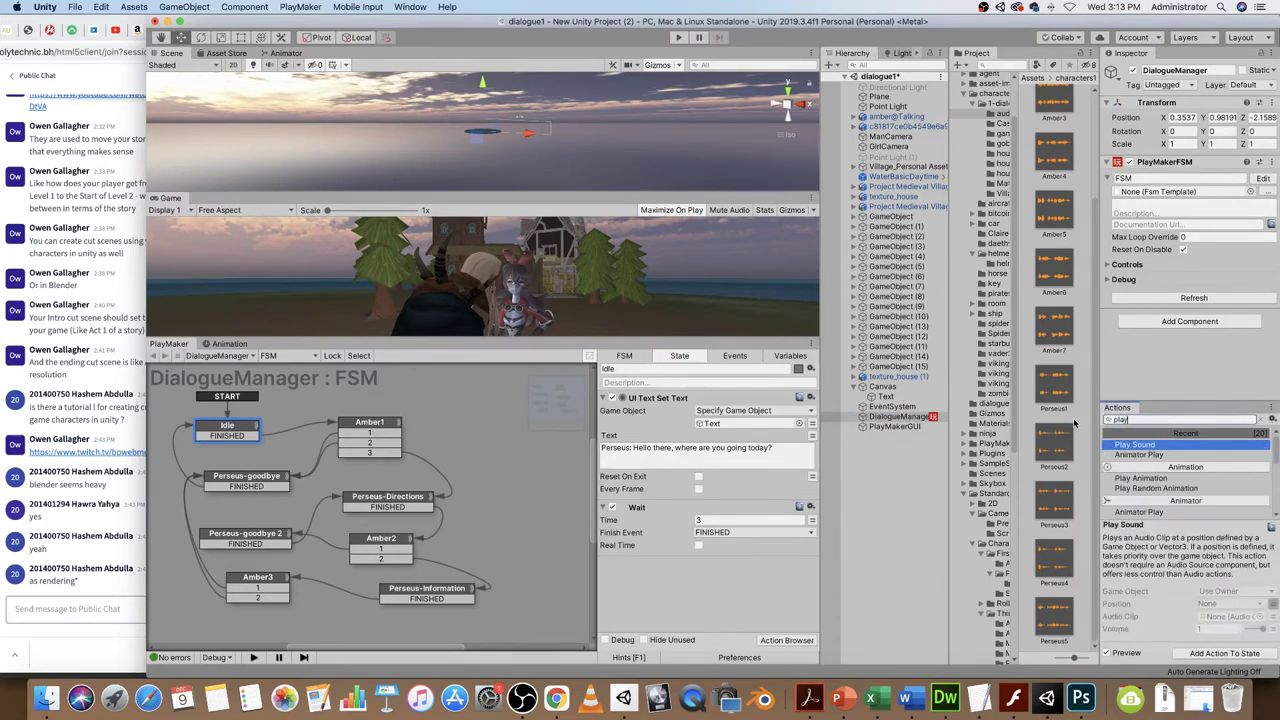
left_click_drag(1135, 444, 679, 573)
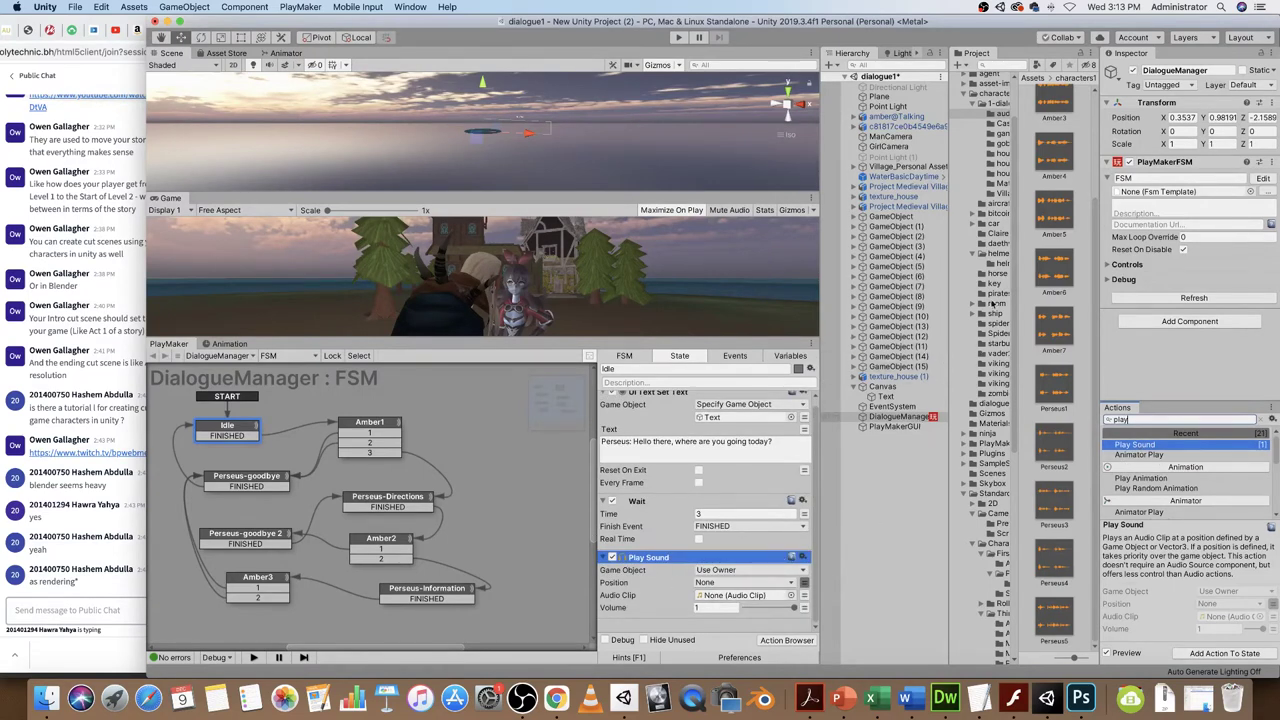
- Assign the Perseus1 audio clip to the Idle state's Play Sound action and play-test the scene twice
left_click_drag(1056, 395, 741, 595)
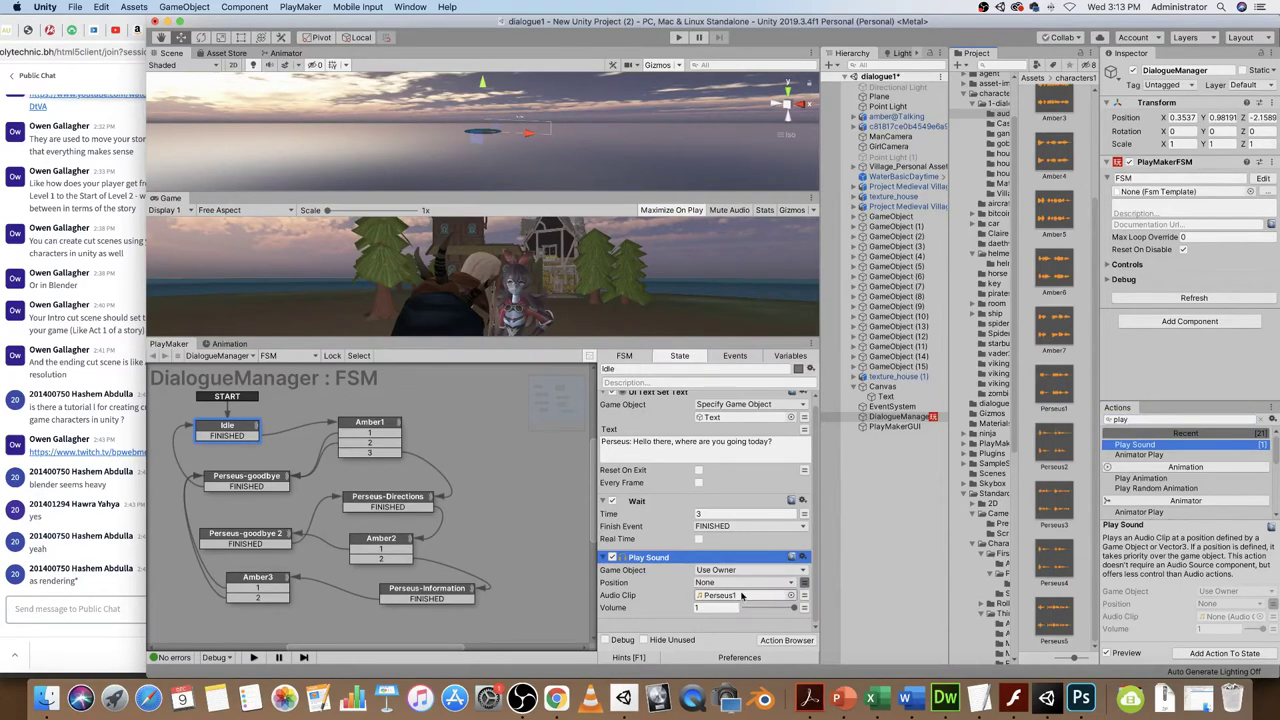
left_click(679, 38)
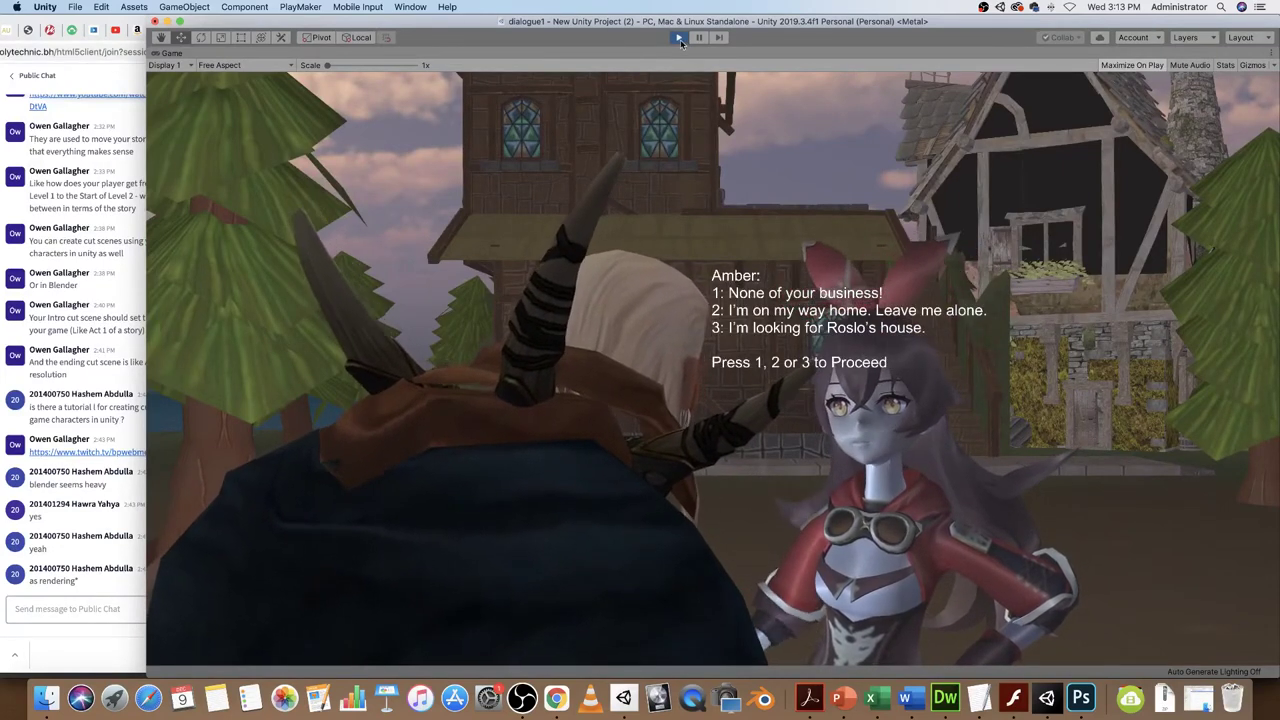
key("super+p")
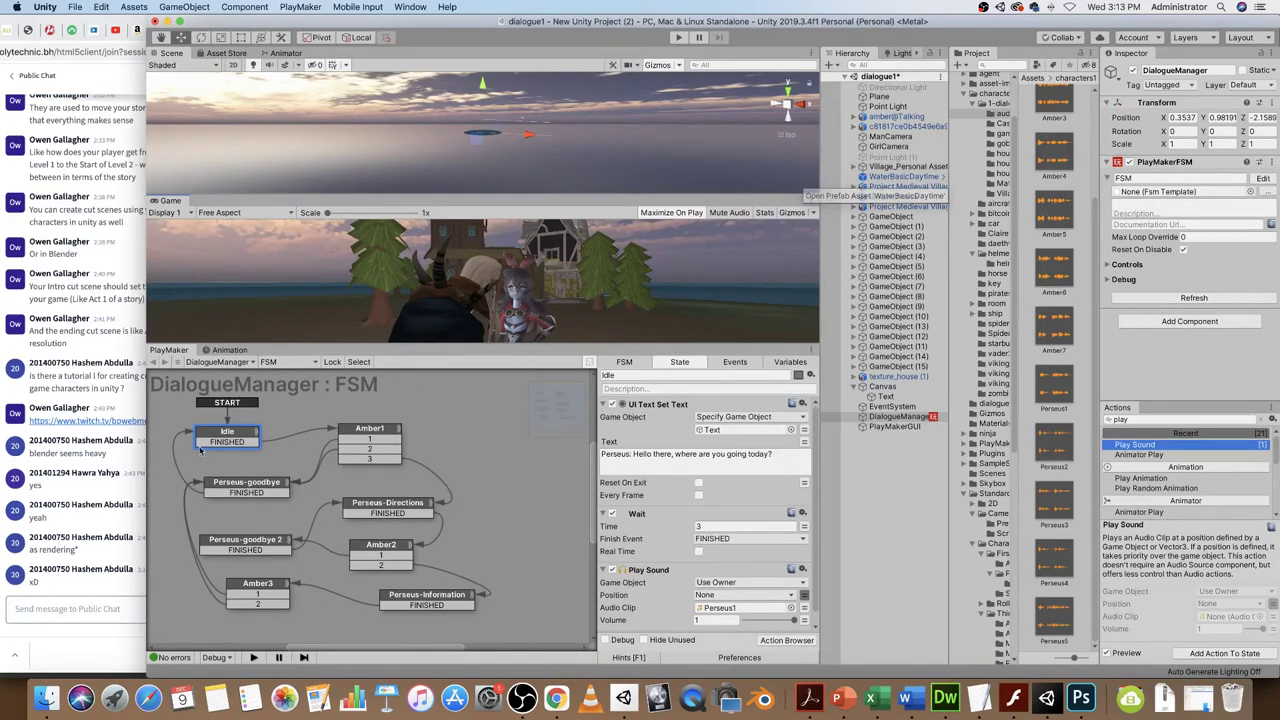
left_click(678, 37)
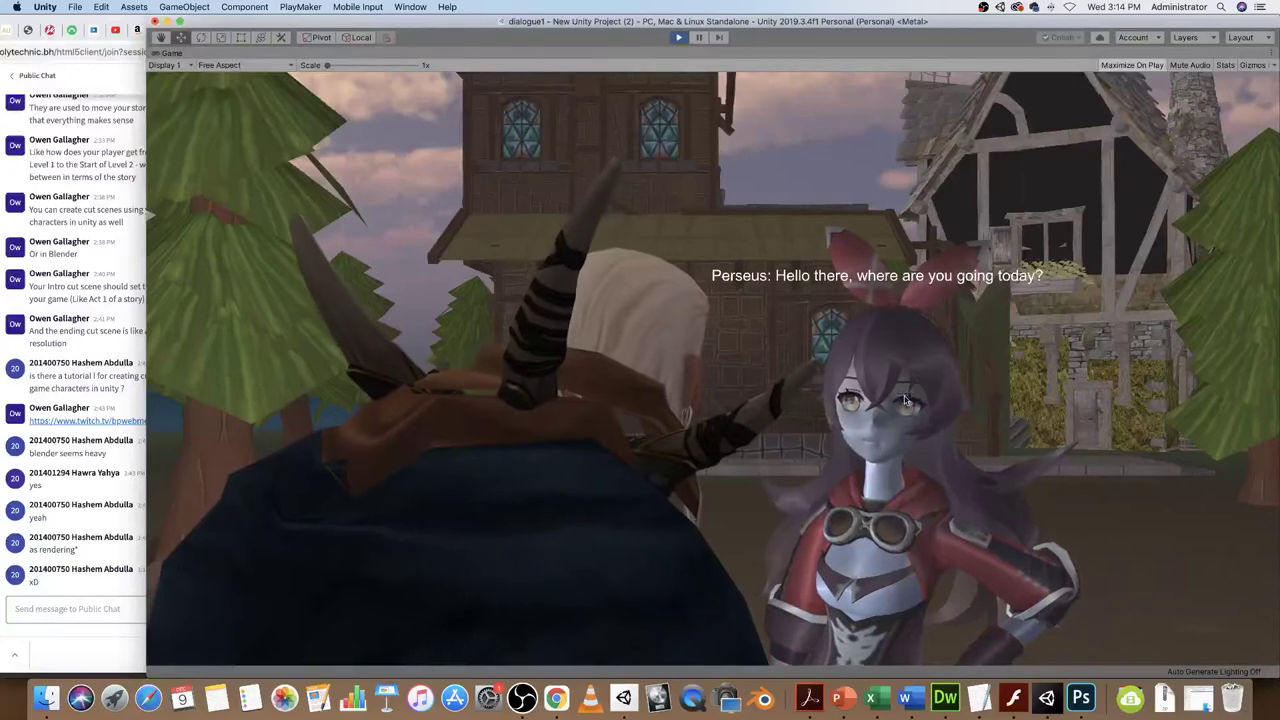
left_click(678, 37)
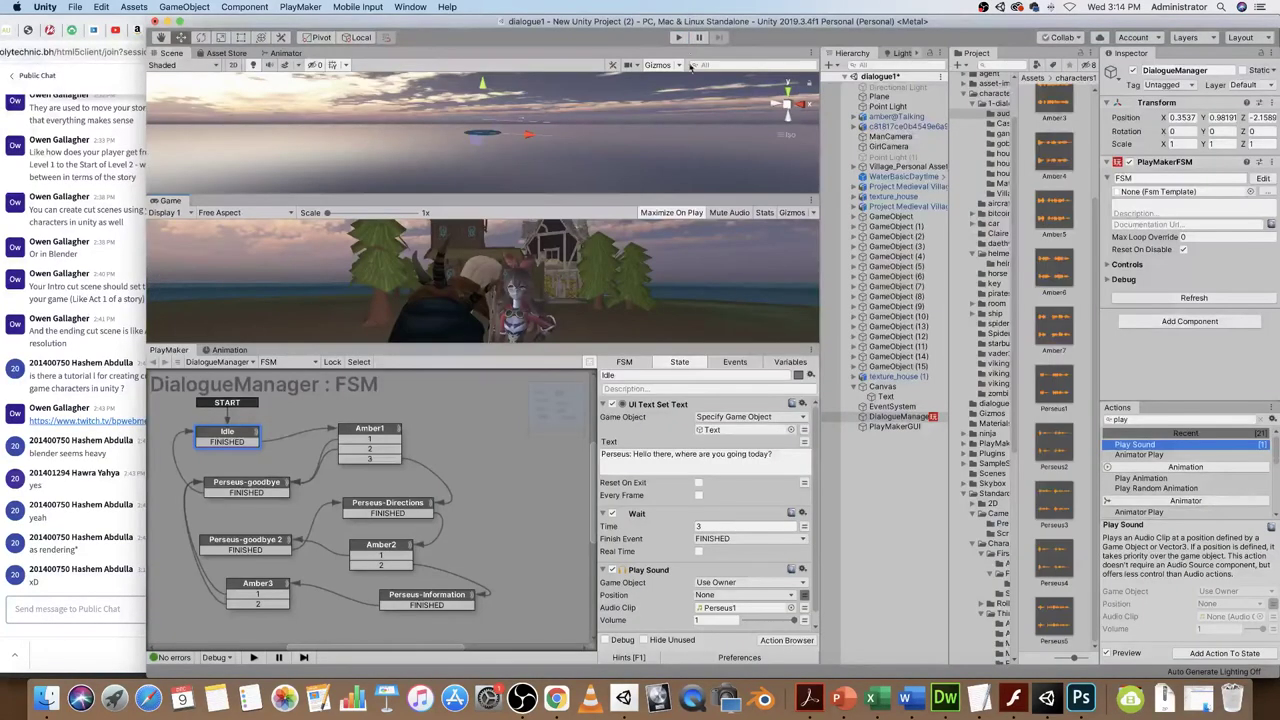
- Find the camera actions and add a Set Main Camera action to the Idle state of the DialogueManager FSM
left_click(507, 419)
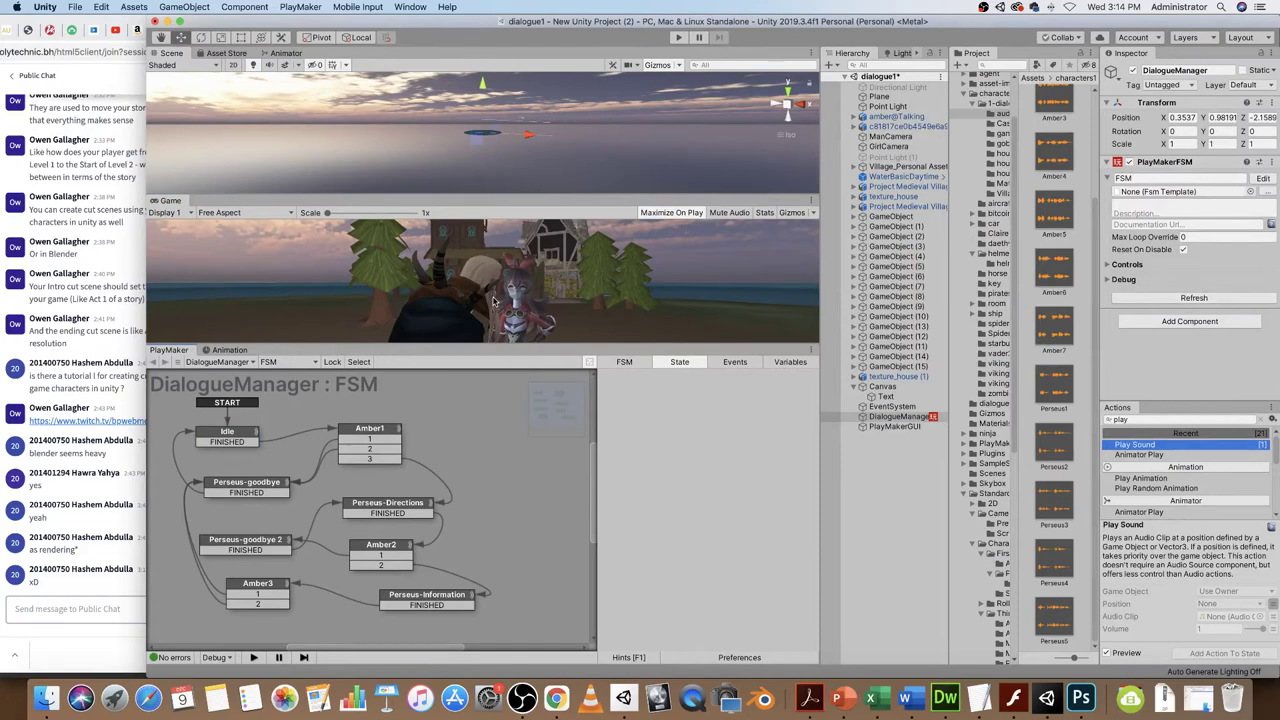
left_click(232, 438)
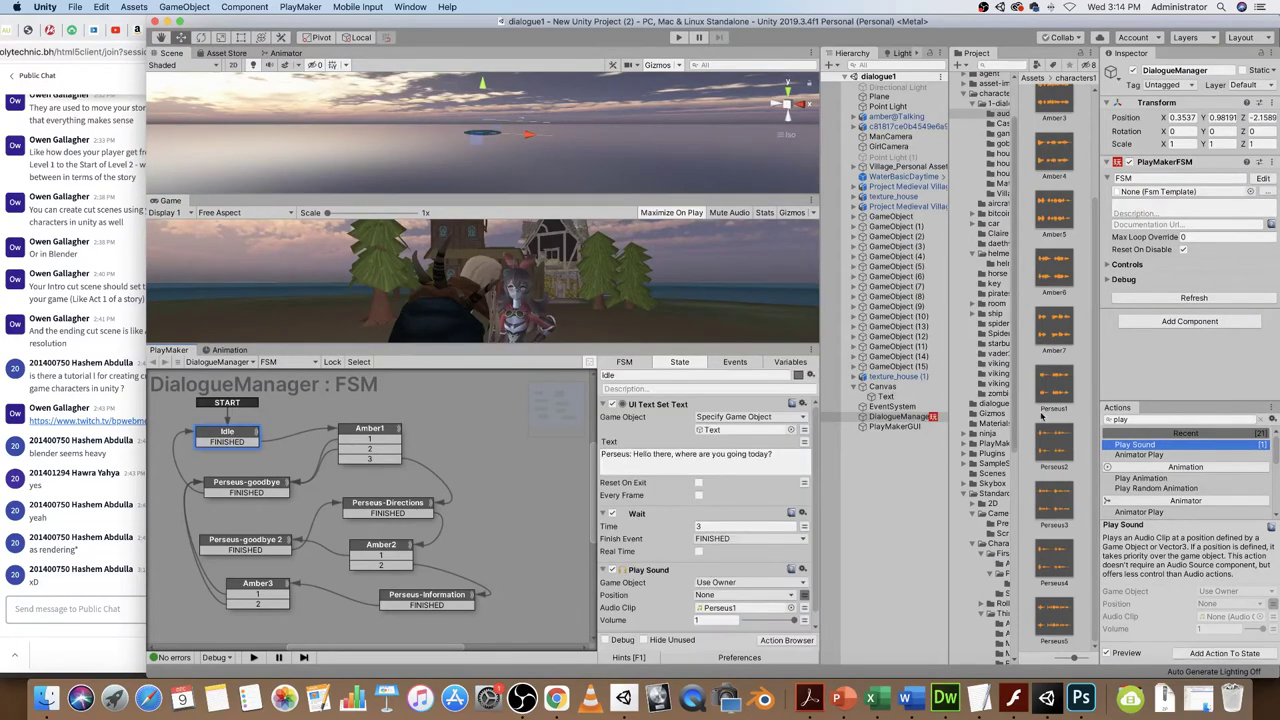
left_click_drag(1139, 422, 1089, 420)
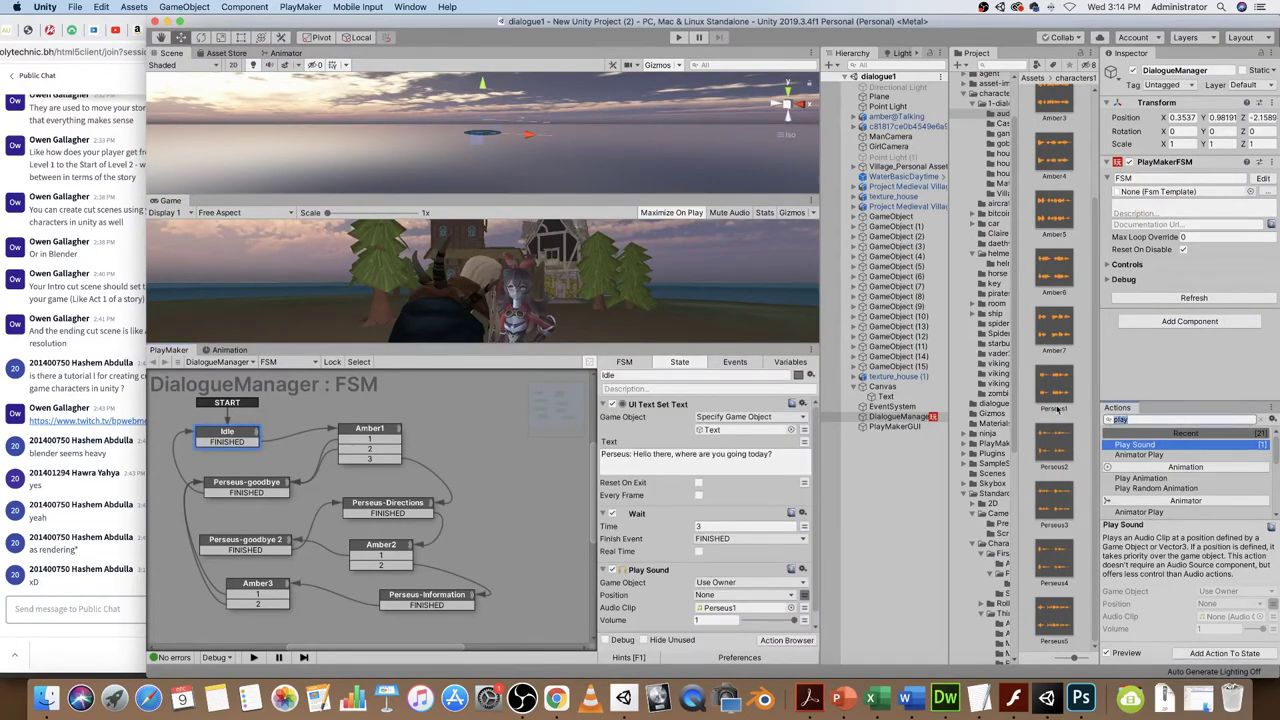
type("camera")
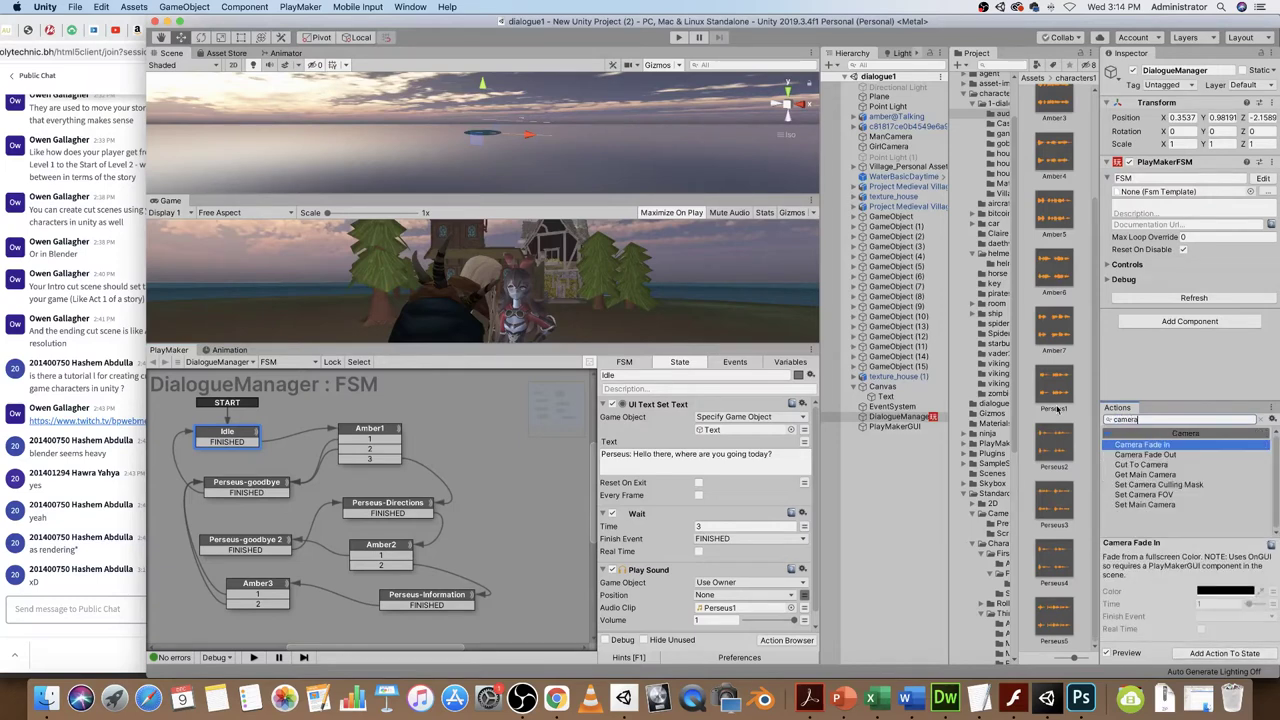
left_click(1145, 505)
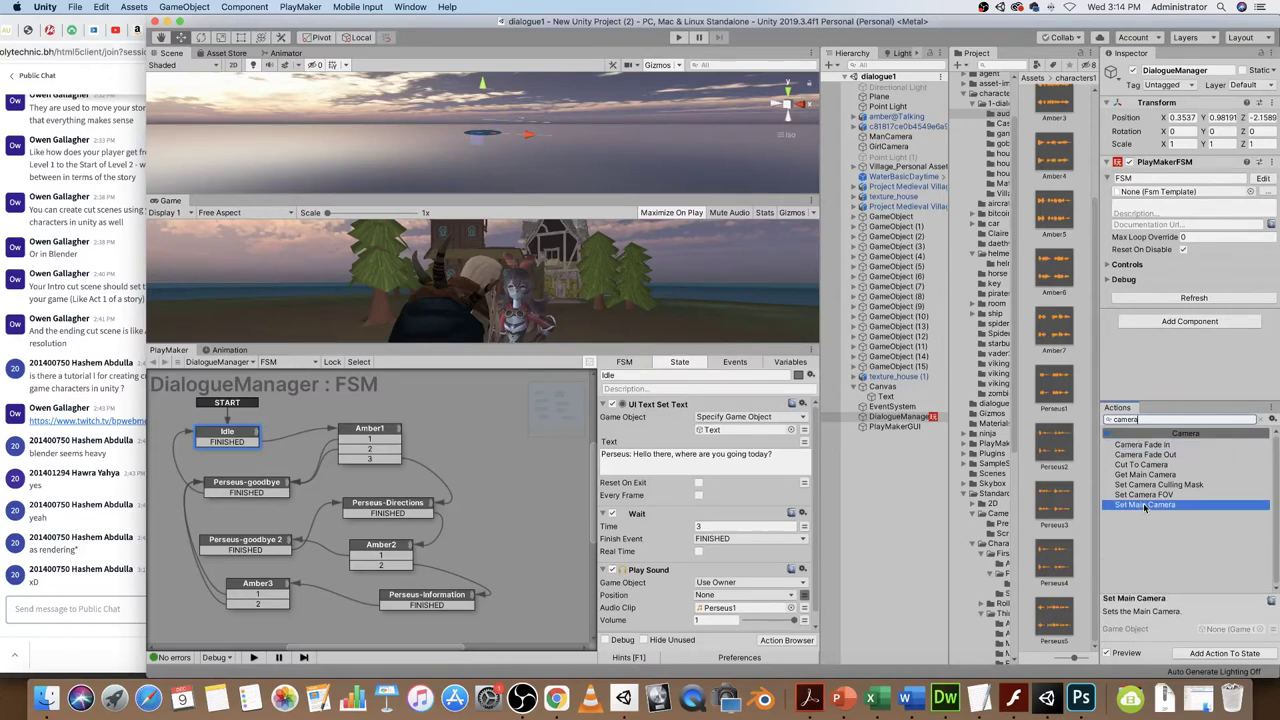
double_click(1143, 503)
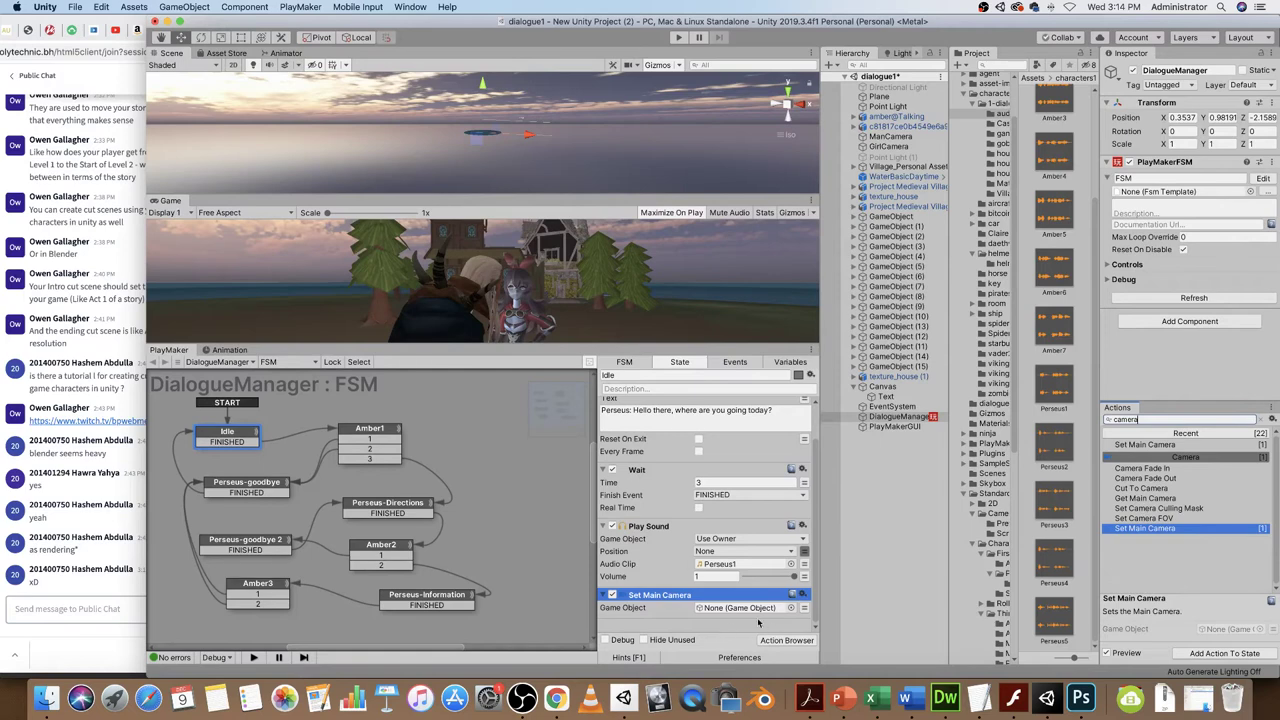
- Assign GirlCamera as the game object of the Idle state's Set Main Camera action
left_click(886, 137)
left_click(886, 146)
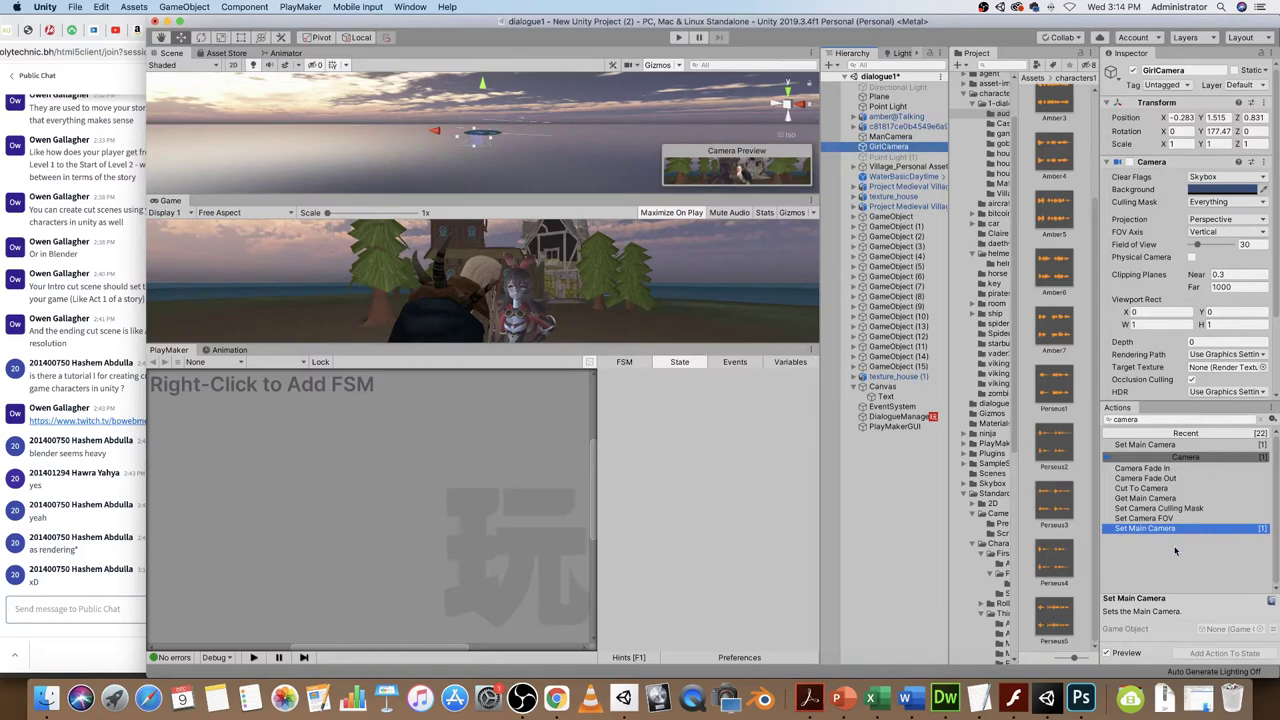
left_click(900, 416)
left_click_drag(889, 148, 733, 613)
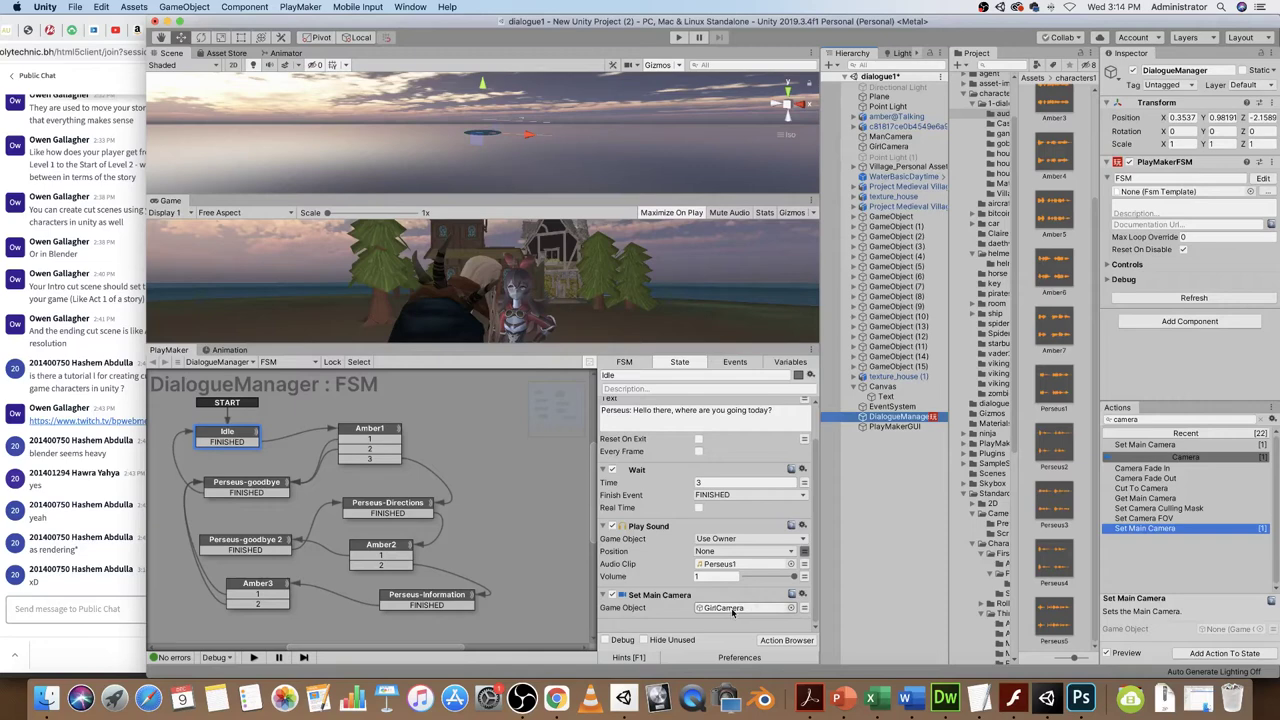
- Play-test the scene to check the camera switch in the Idle state, and stop playback
left_click(678, 37)
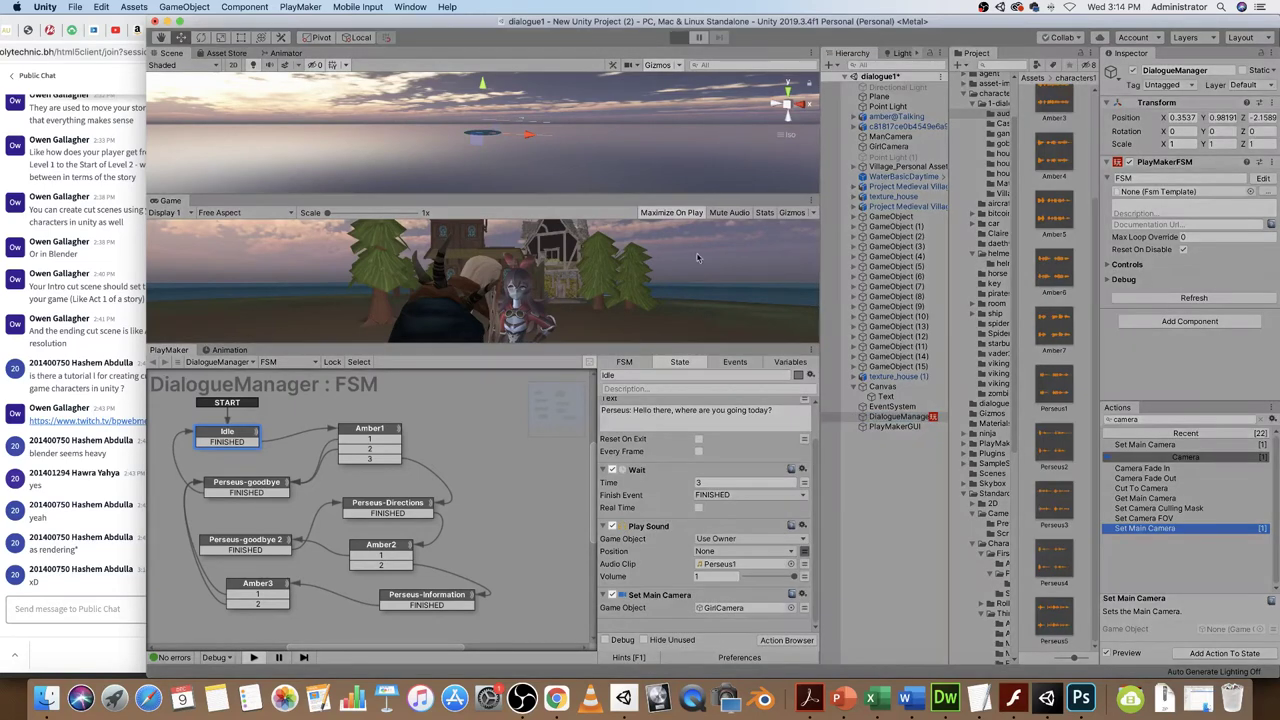
left_click(678, 37)
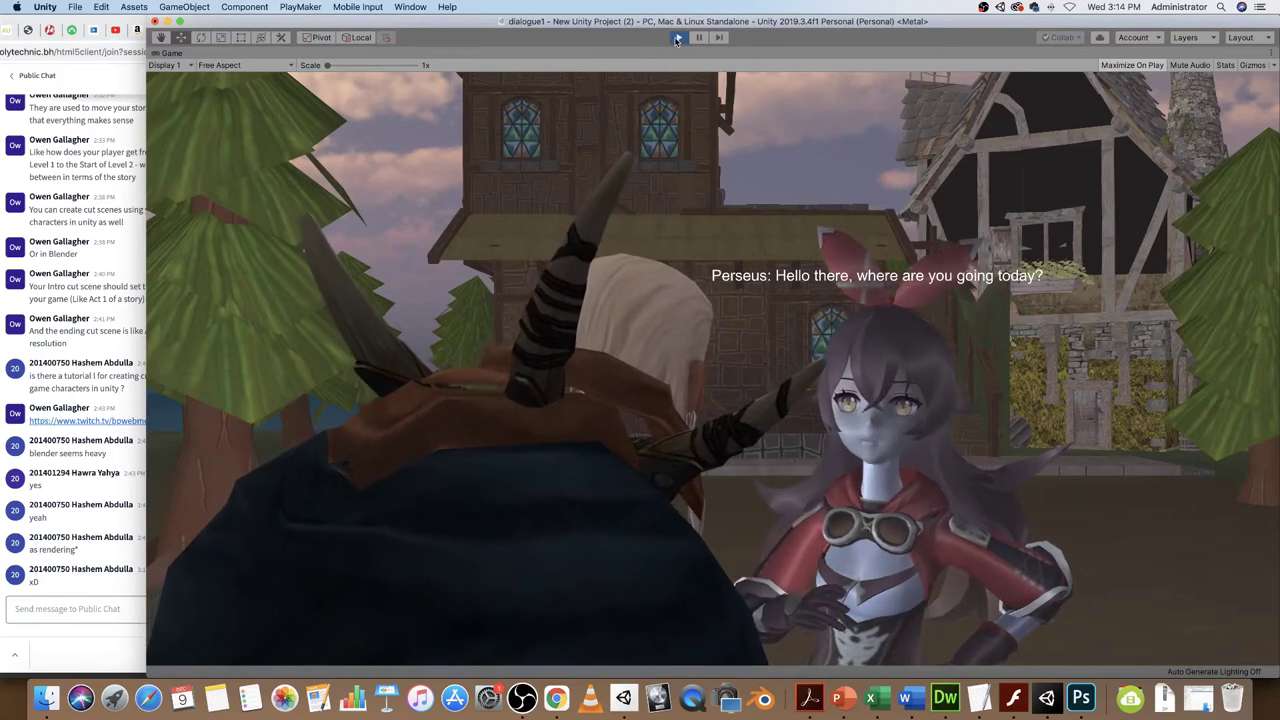
key("super+p")
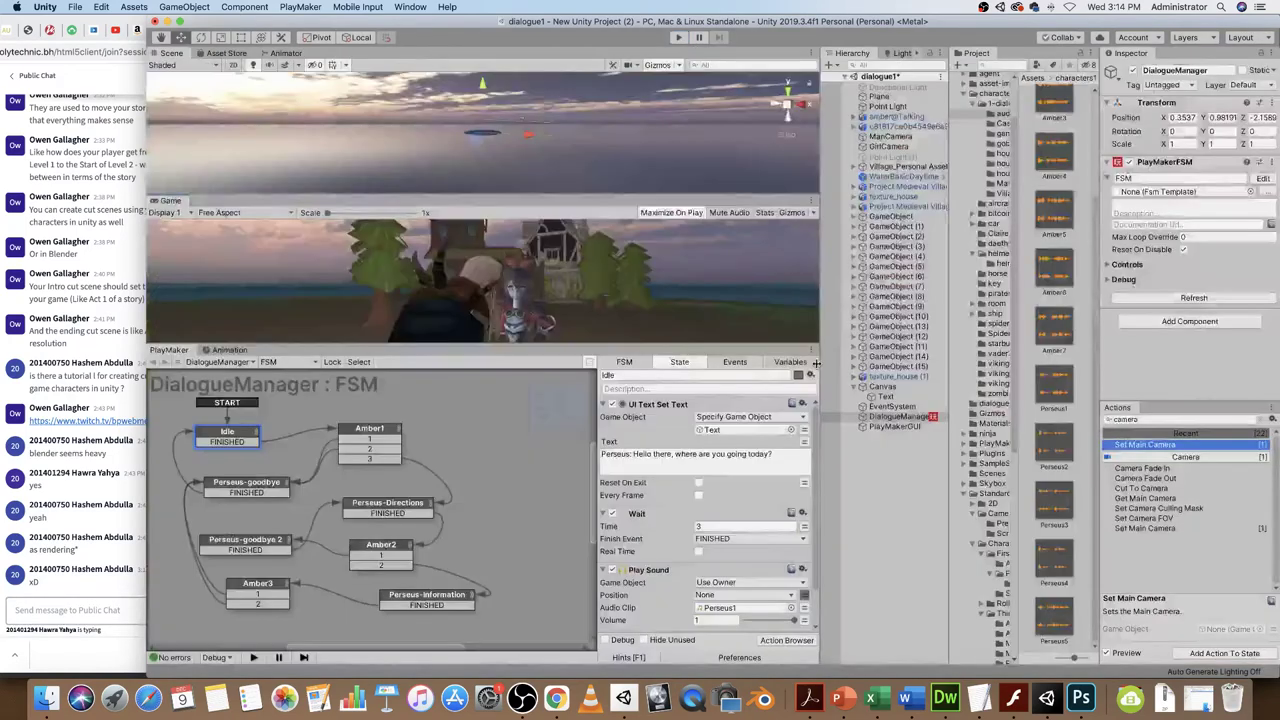
- Set ManCamera's depth to 0 and bring up GirlCamera's settings for comparison
left_click(889, 136)
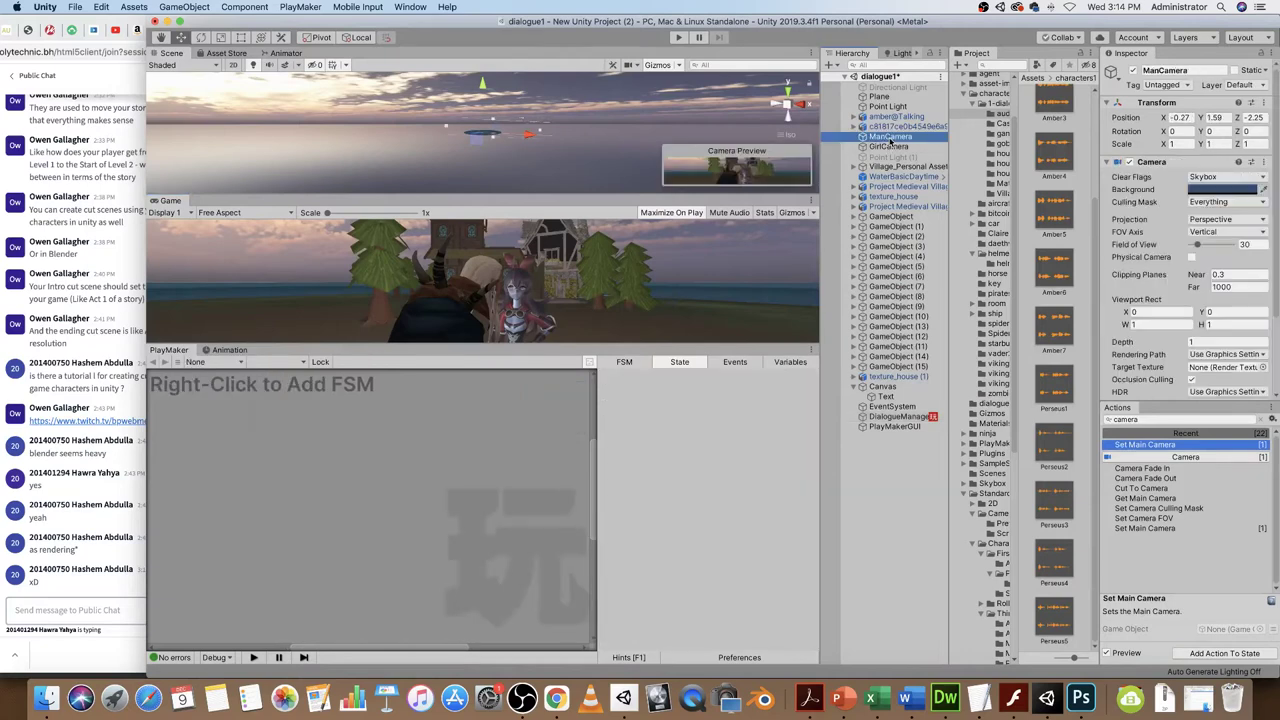
left_click(1200, 343)
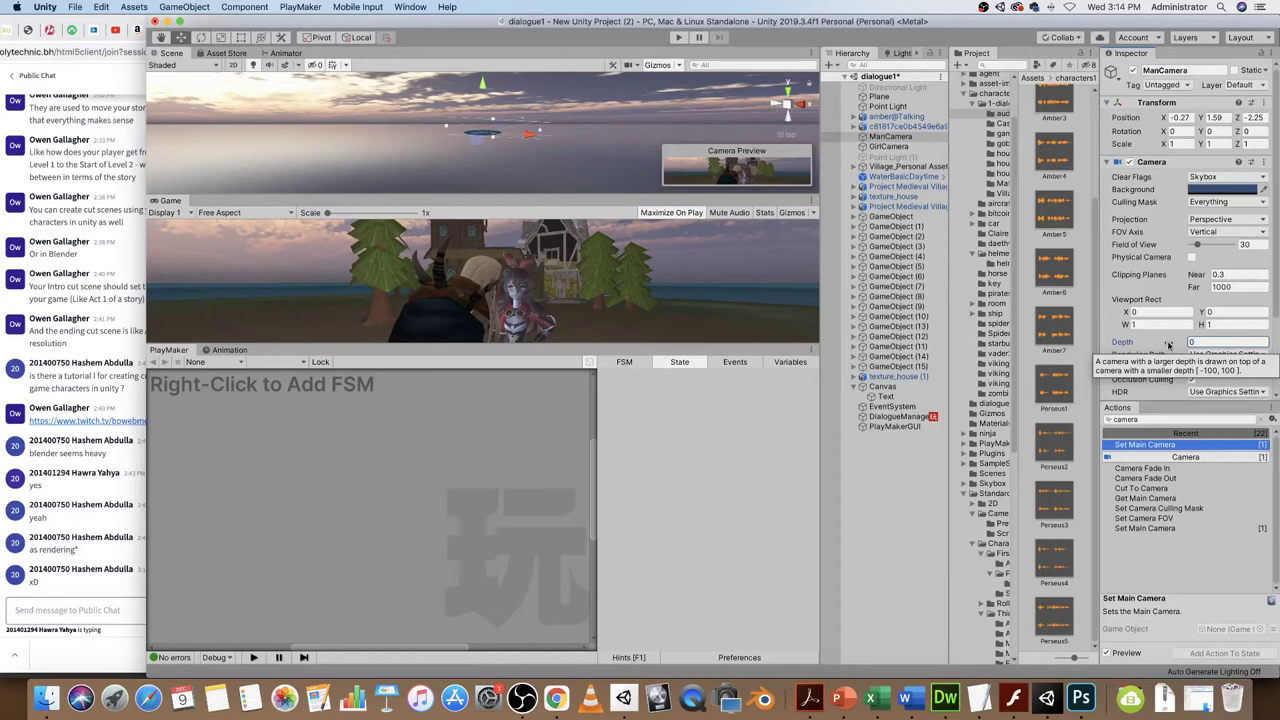
left_click(886, 147)
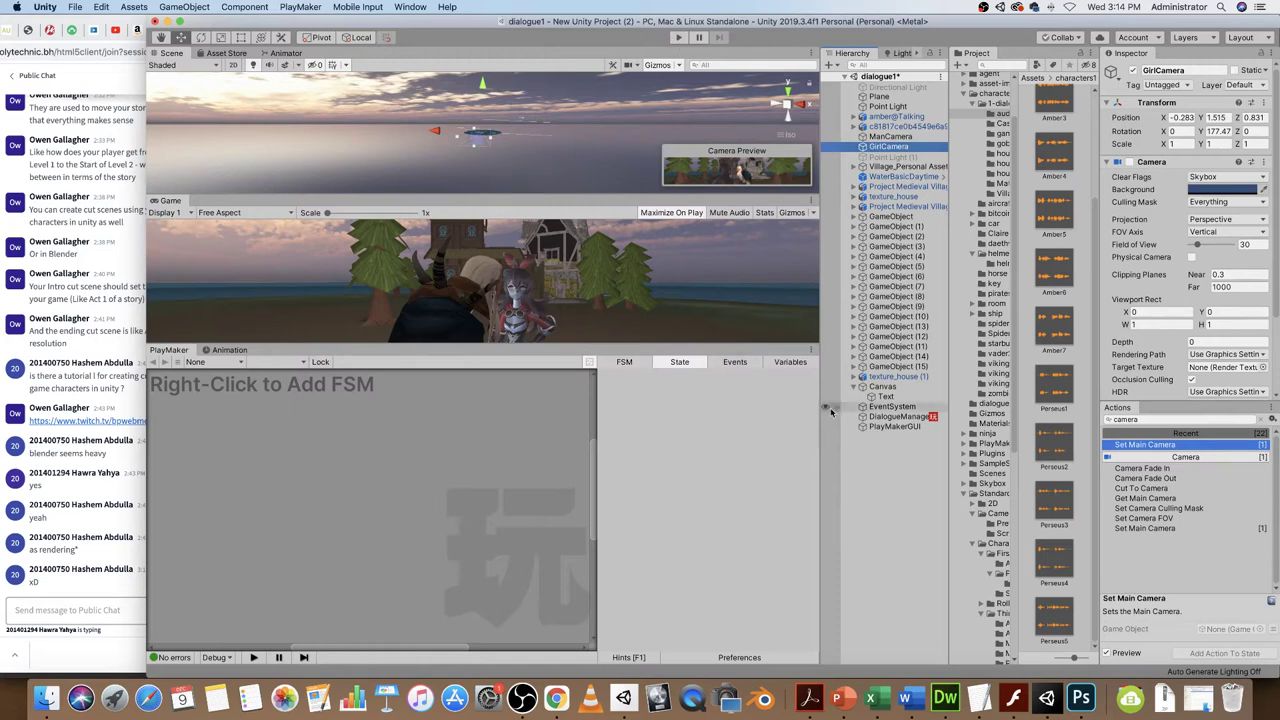
- Review the DialogueManager's Play Sound and Set Main Camera actions in the Idle state and run the scene again
left_click(895, 416)
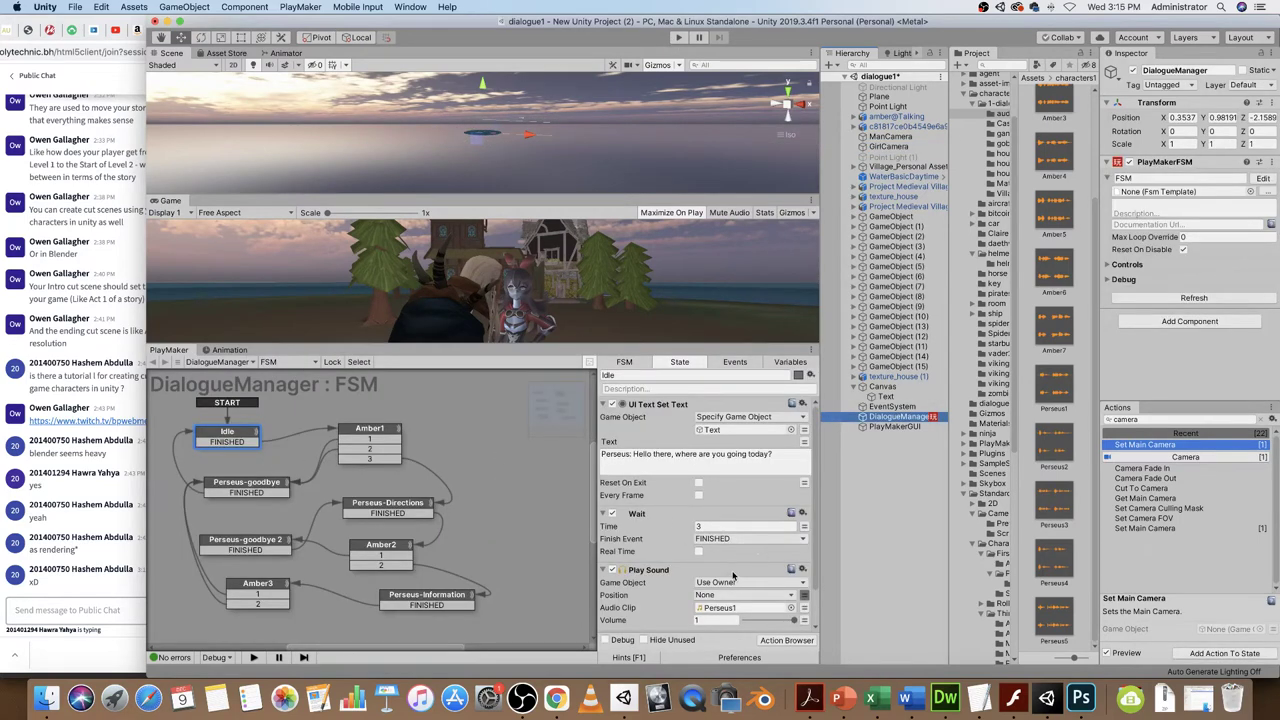
left_click(707, 598)
left_click(707, 597)
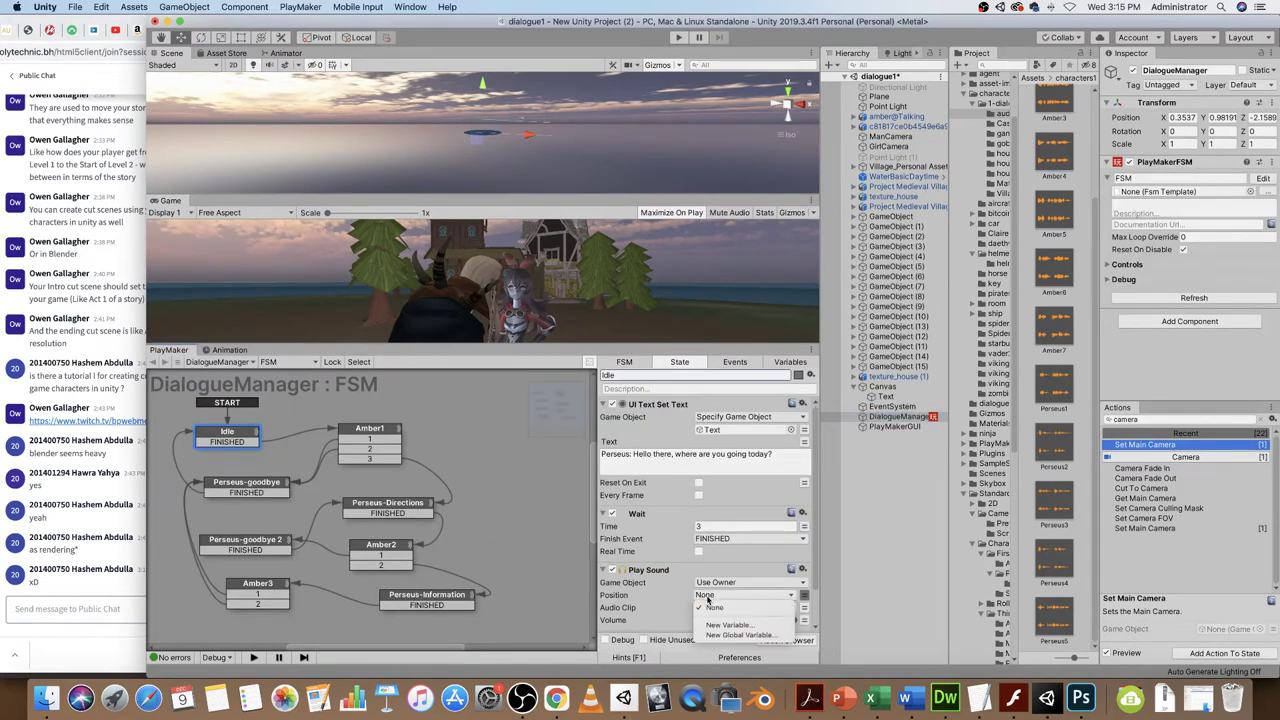
left_click(666, 598)
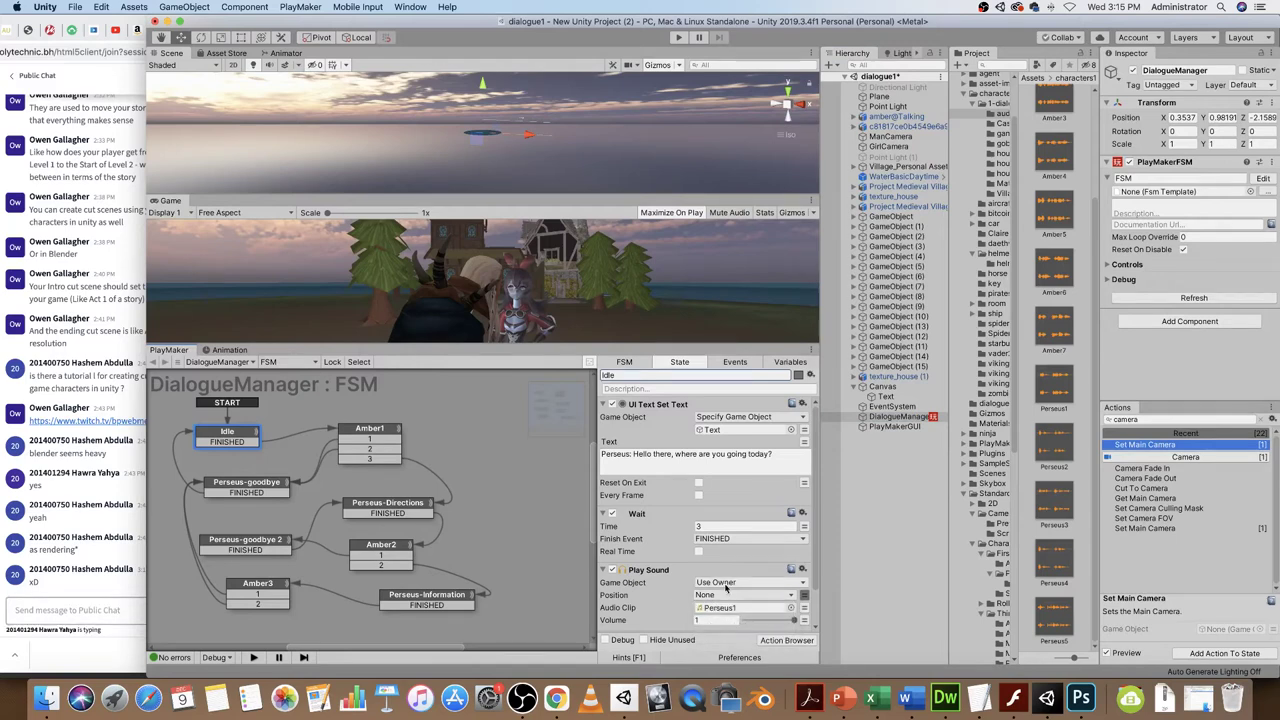
scroll(727, 588, "down", 2)
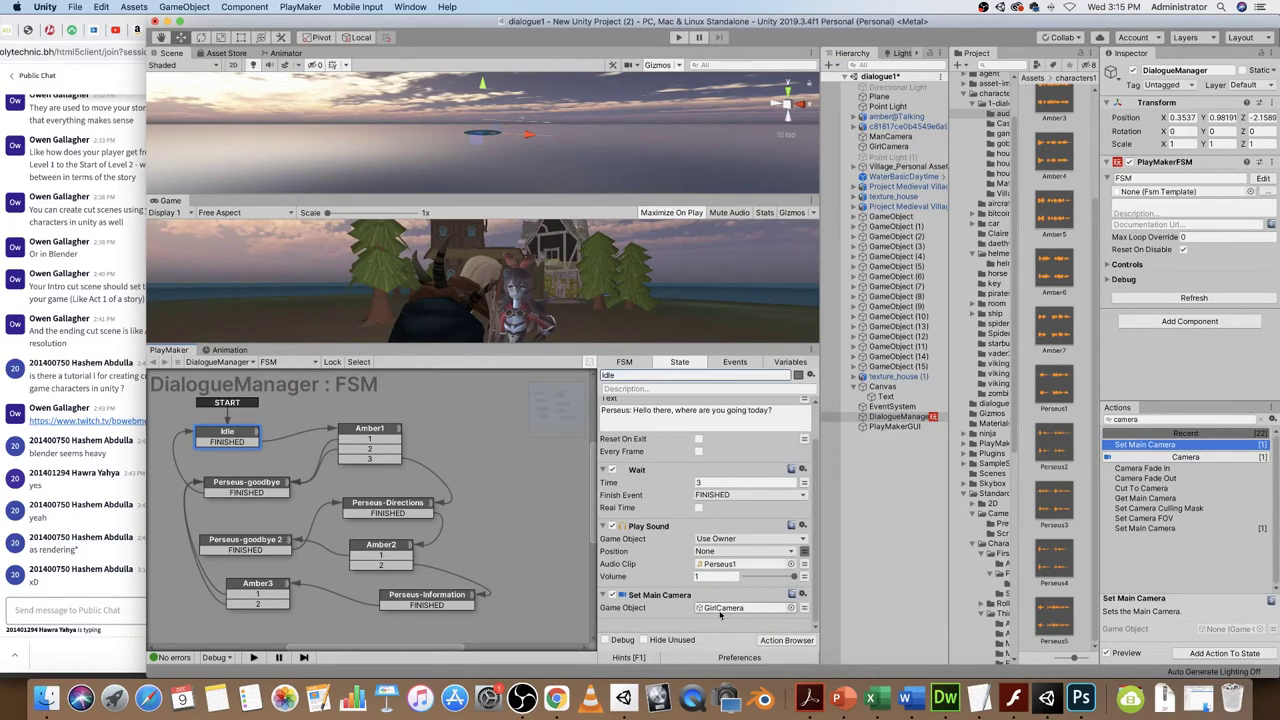
left_click(680, 38)
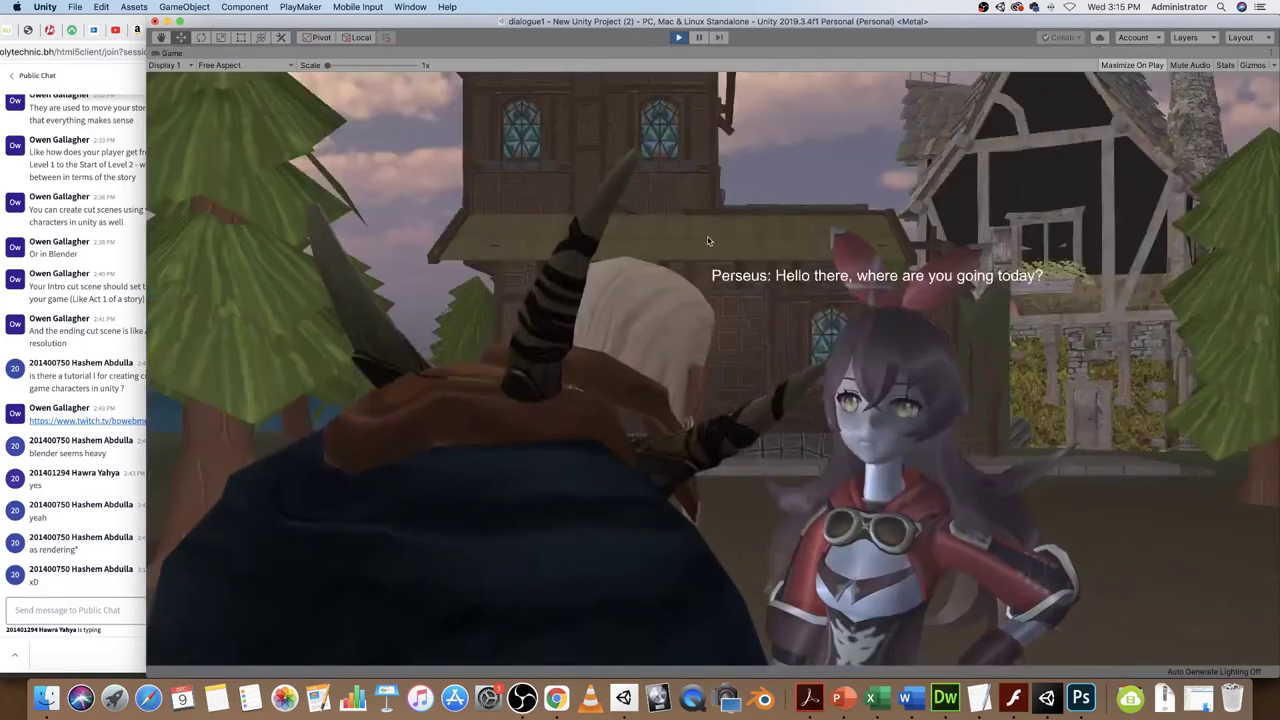
left_click(678, 38)
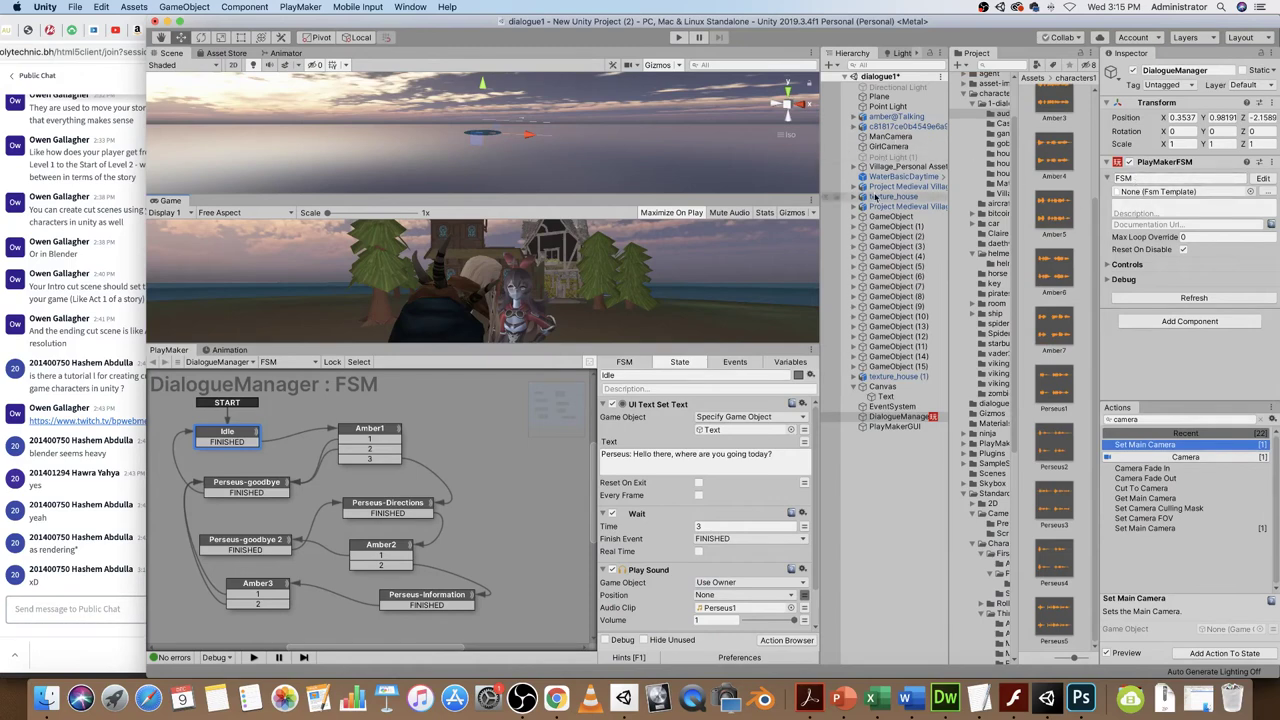
- Look over GirlCamera's camera component and set its depth to 1
left_click(888, 148)
scroll(1175, 358, "down", 3)
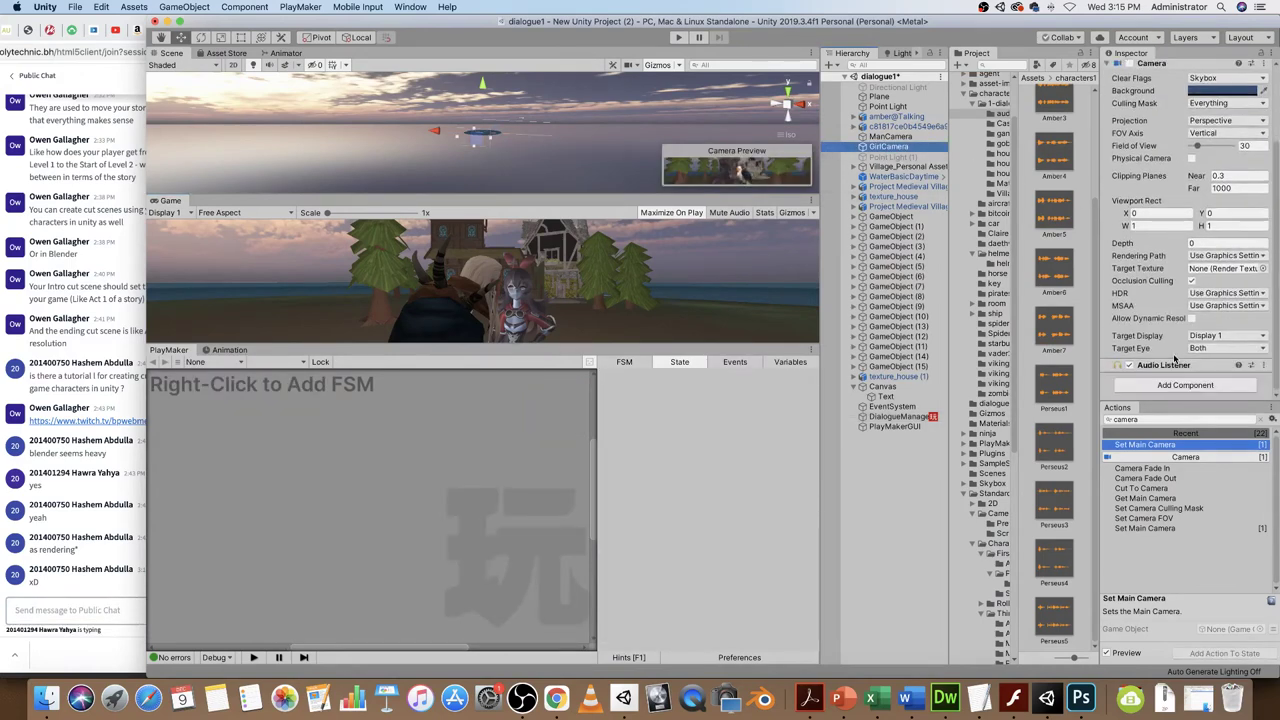
scroll(1175, 358, "up", 3)
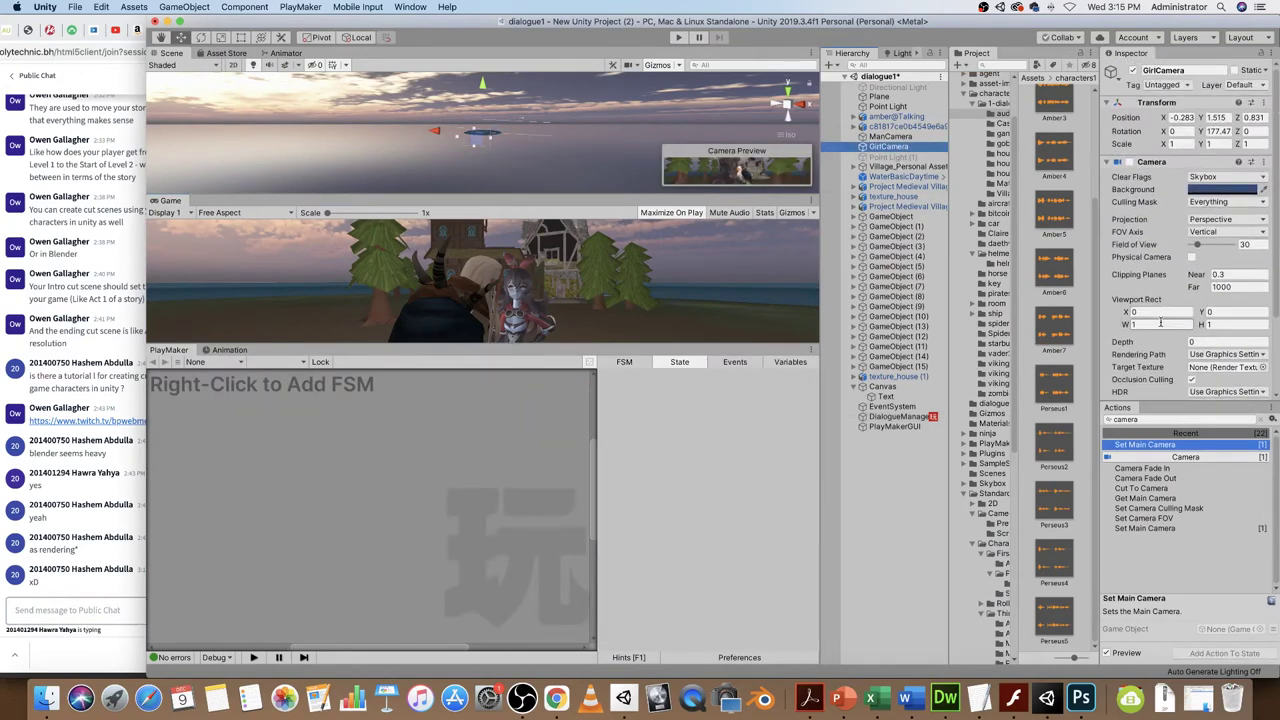
scroll(1163, 318, "down", 3)
scroll(1208, 326, "up", 3)
left_click(1197, 342)
type("1")
key("Tab")
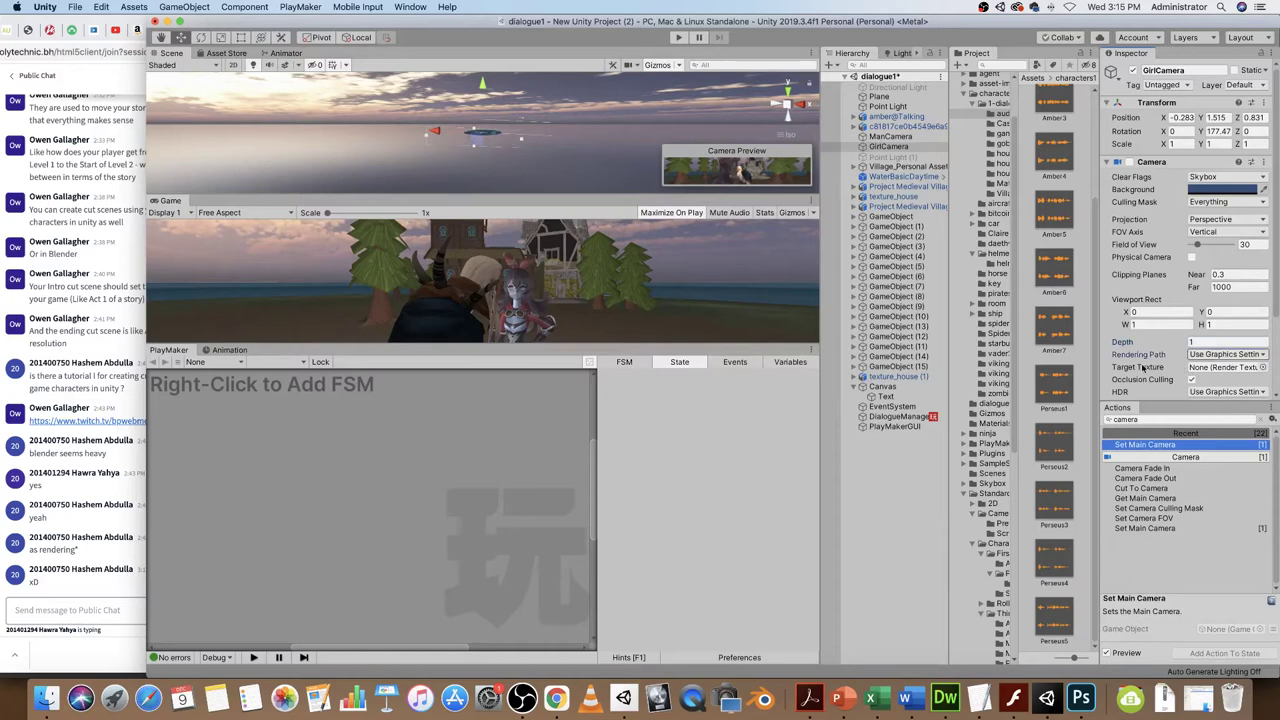
- Compare the camera component settings and previews of ManCamera and GirlCamera
left_click(886, 136)
left_click(880, 147)
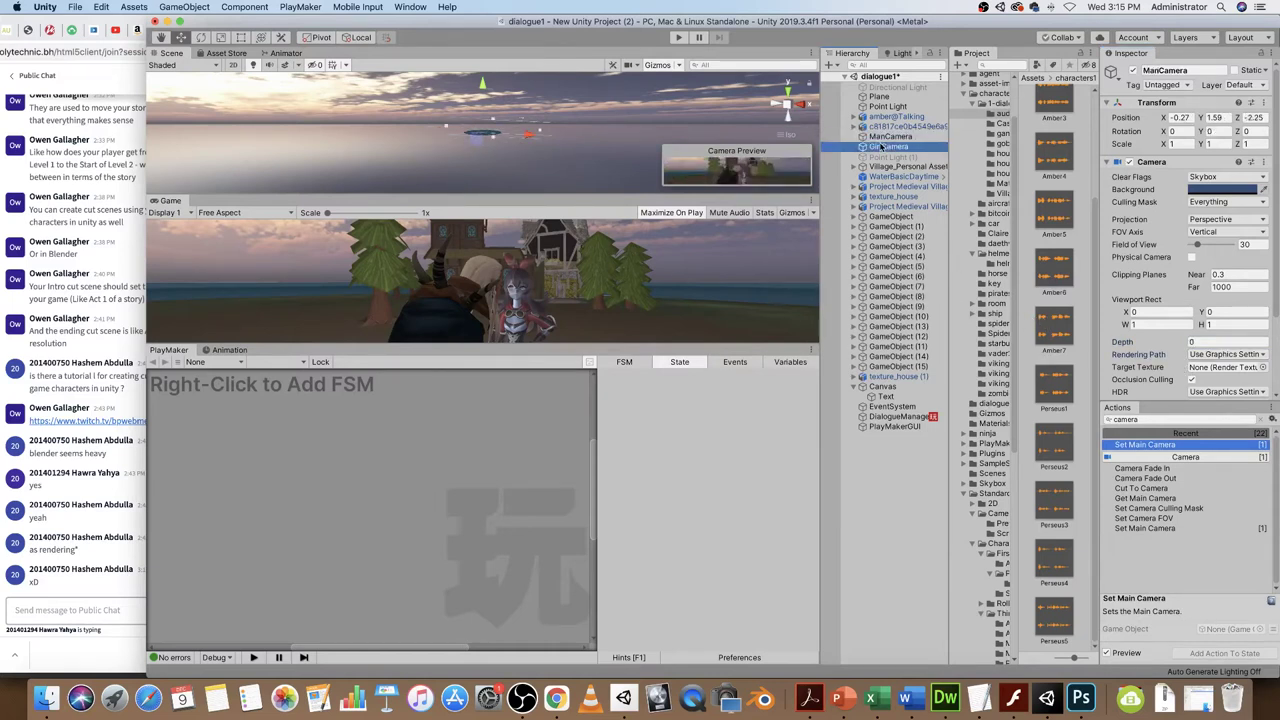
left_click(884, 137)
left_click(882, 147)
left_click(884, 137)
left_click(882, 147)
left_click(884, 137)
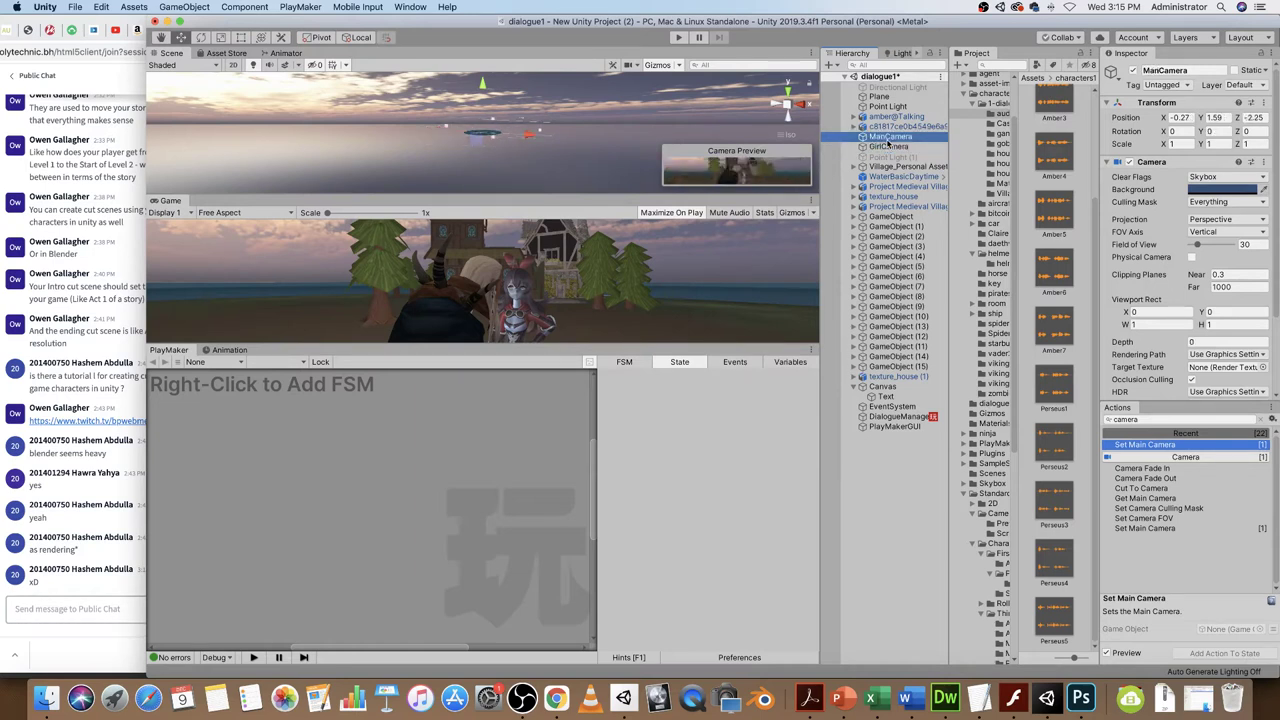
left_click(887, 147)
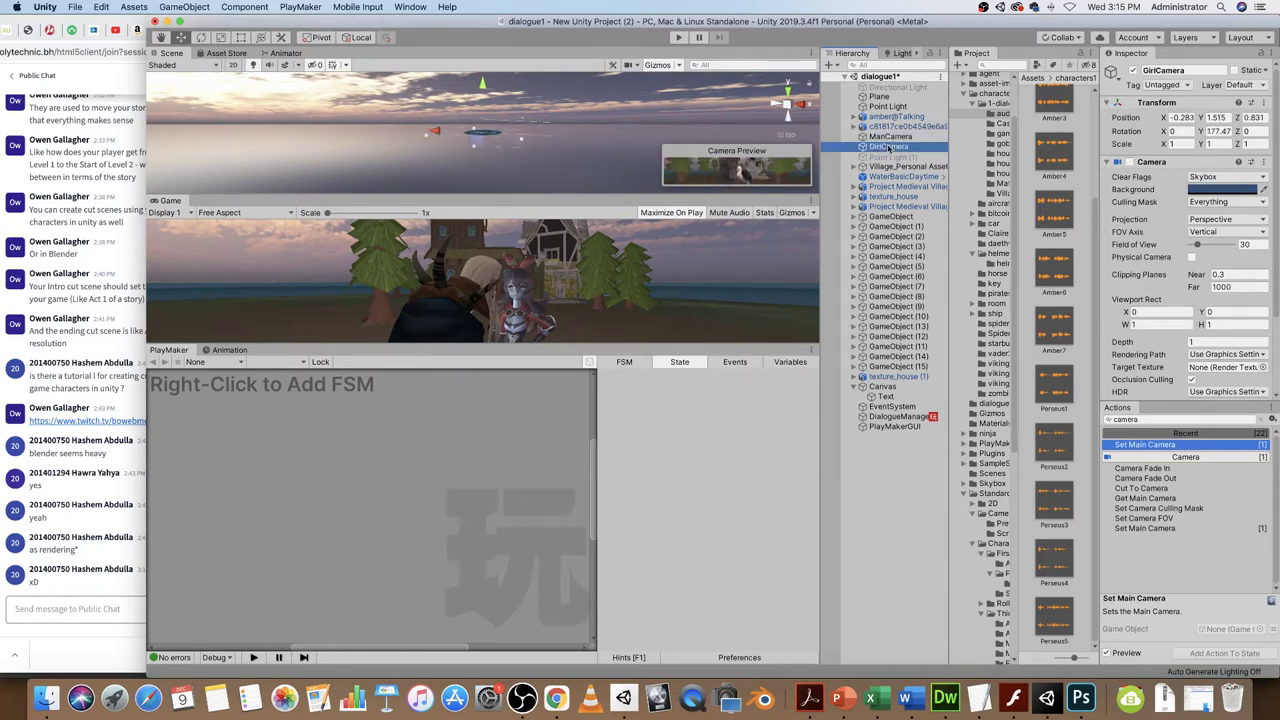
- Play-test the scene with the changed camera depths and recheck the settings of GirlCamera and ManCamera
left_click(677, 38)
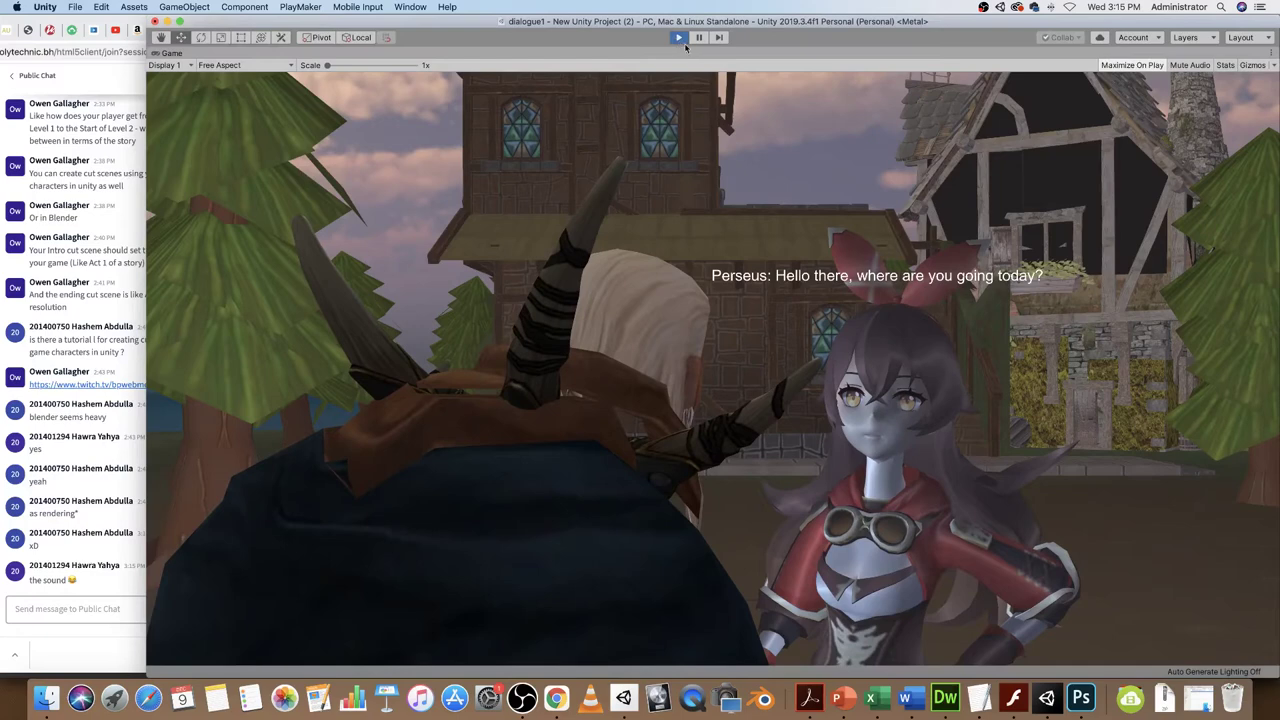
key("super+p")
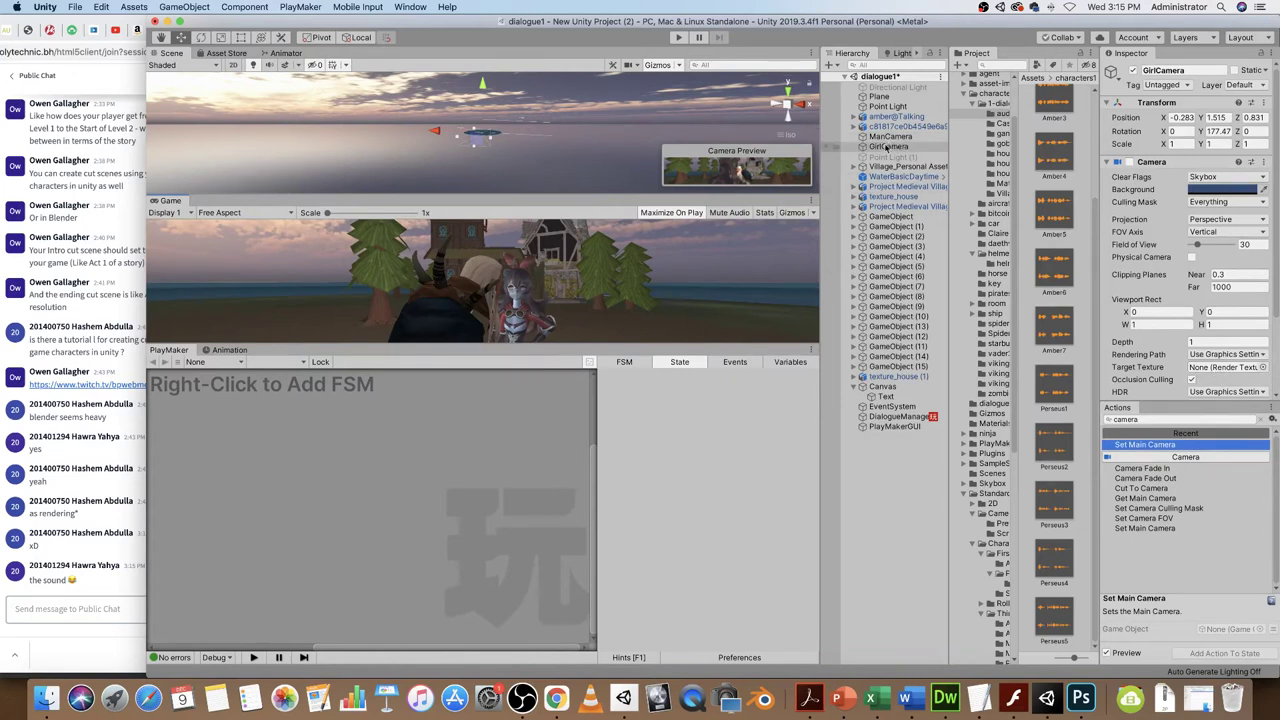
left_click(886, 147)
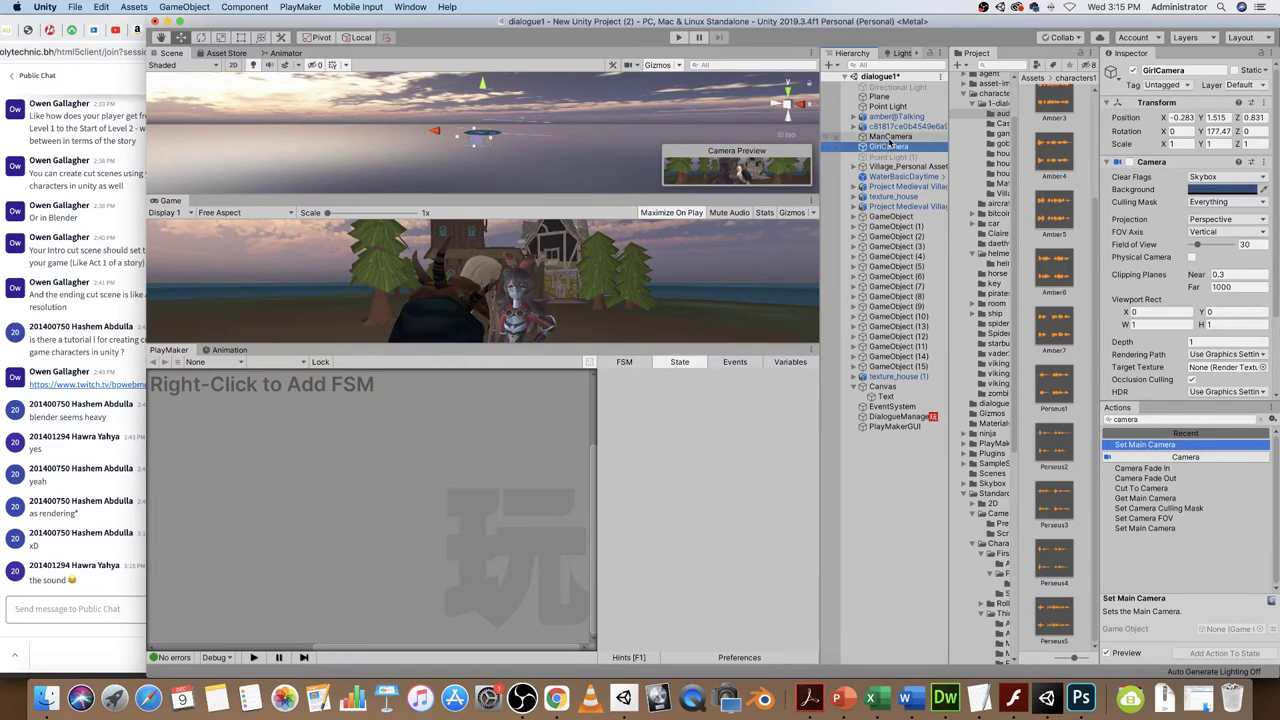
left_click(890, 138)
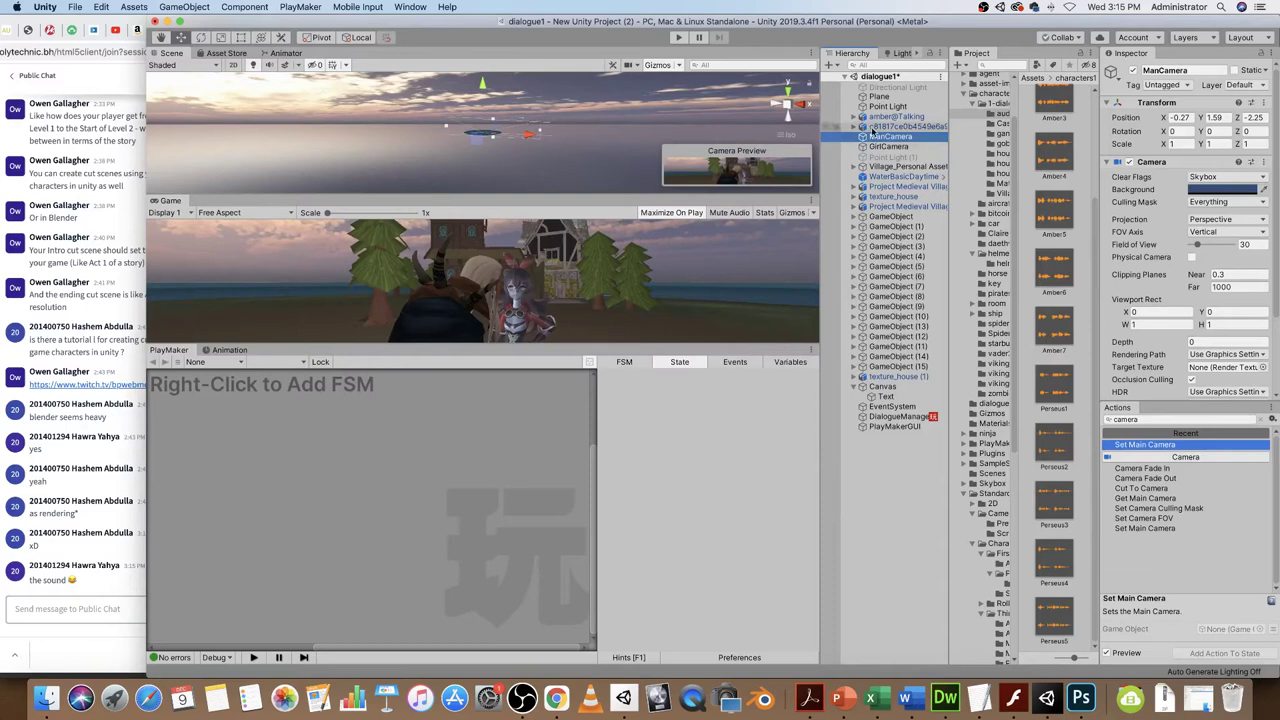
- Set GirlCamera's depth to 0 and deactivate the ManCamera object
left_click(886, 147)
left_click(1150, 345)
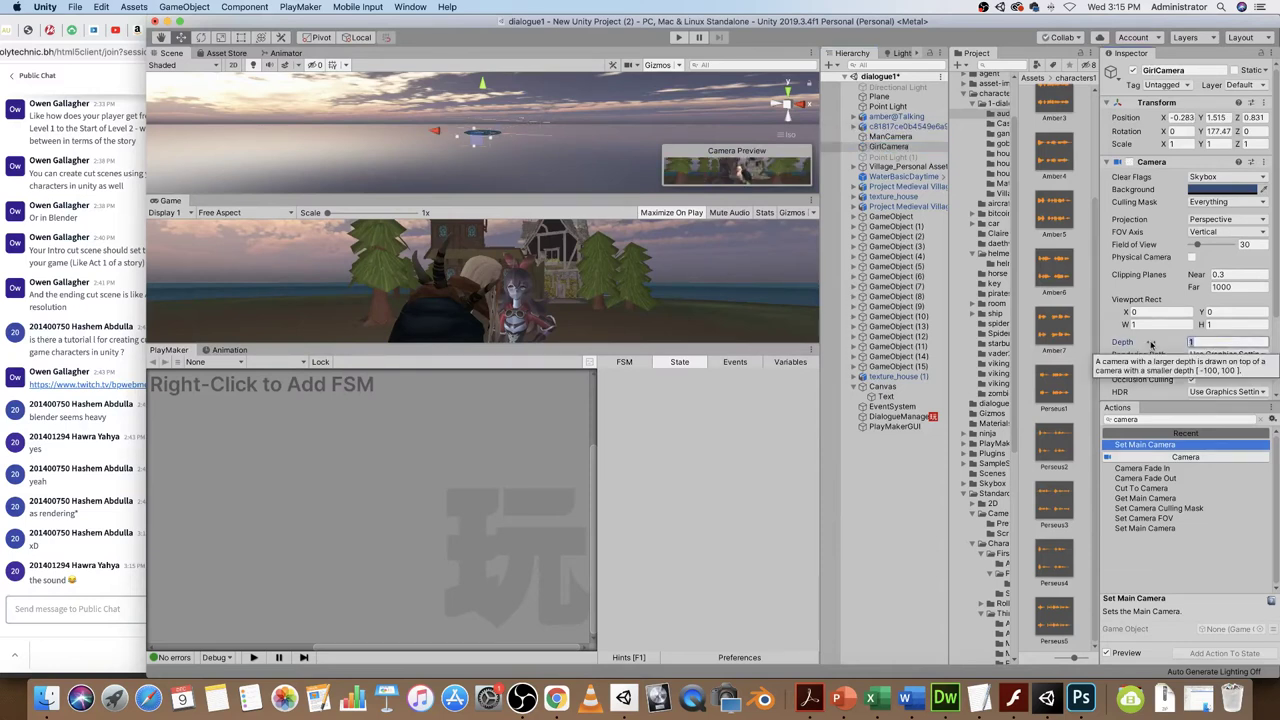
type("0")
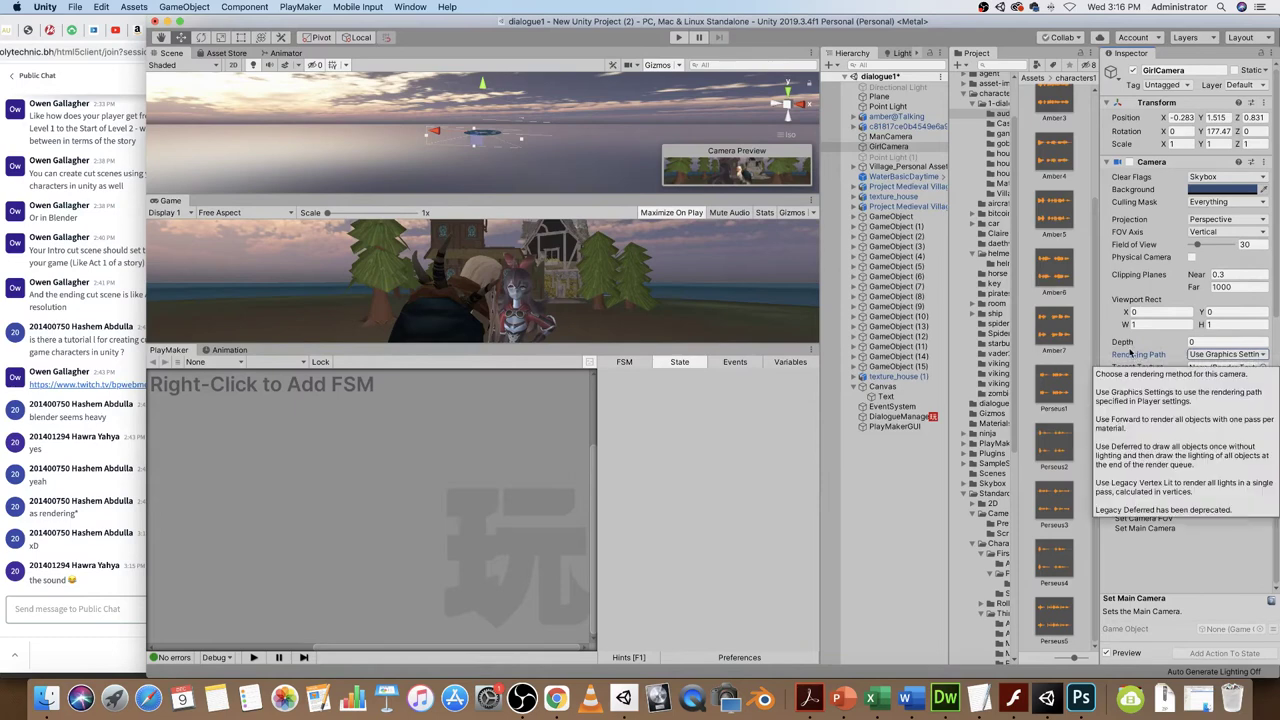
left_click(888, 136)
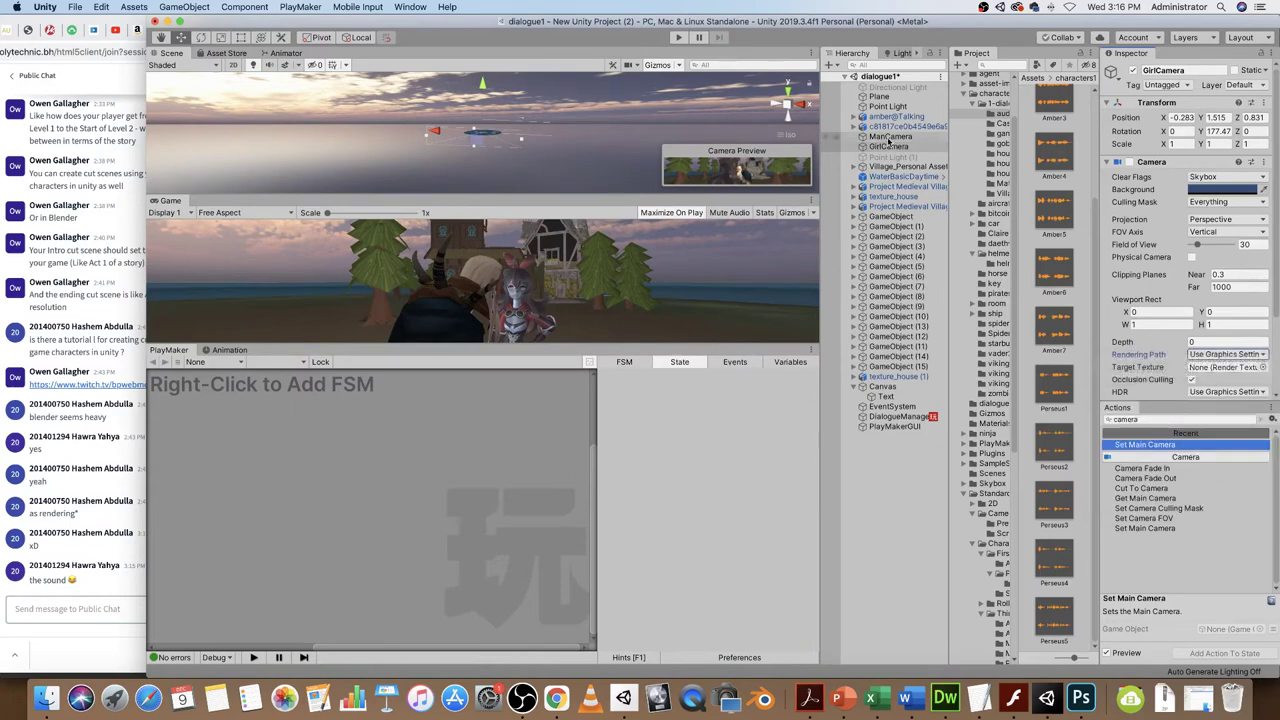
left_click(1134, 71)
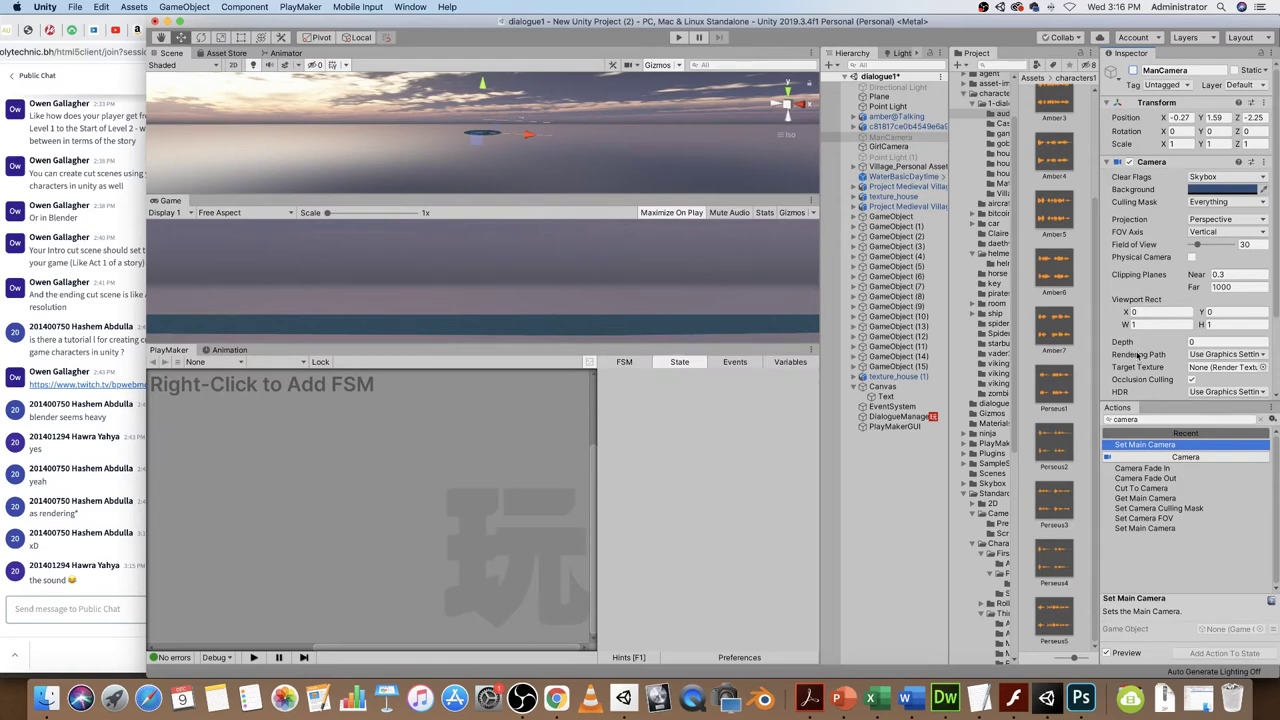
- Play-test the scene twice with ManCamera deactivated, stopping playback each time
left_click(678, 40)
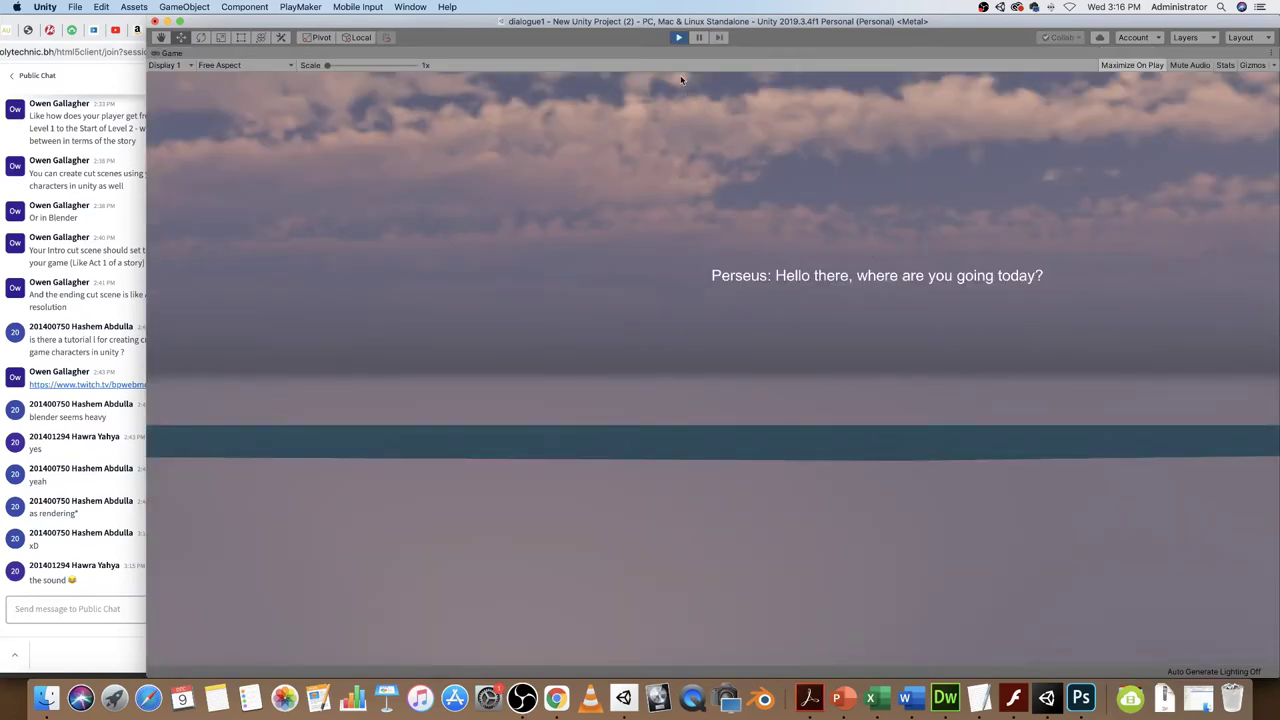
left_click(677, 39)
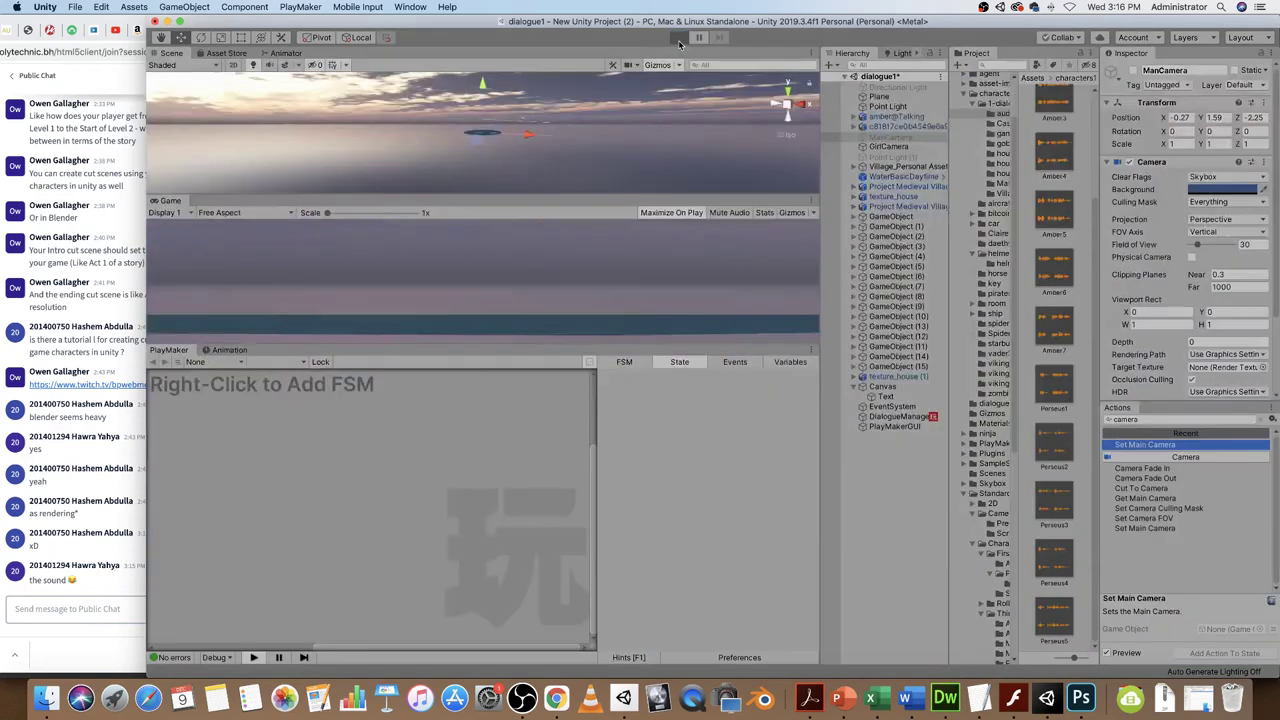
left_click(677, 38)
left_click(680, 40)
left_click(680, 40)
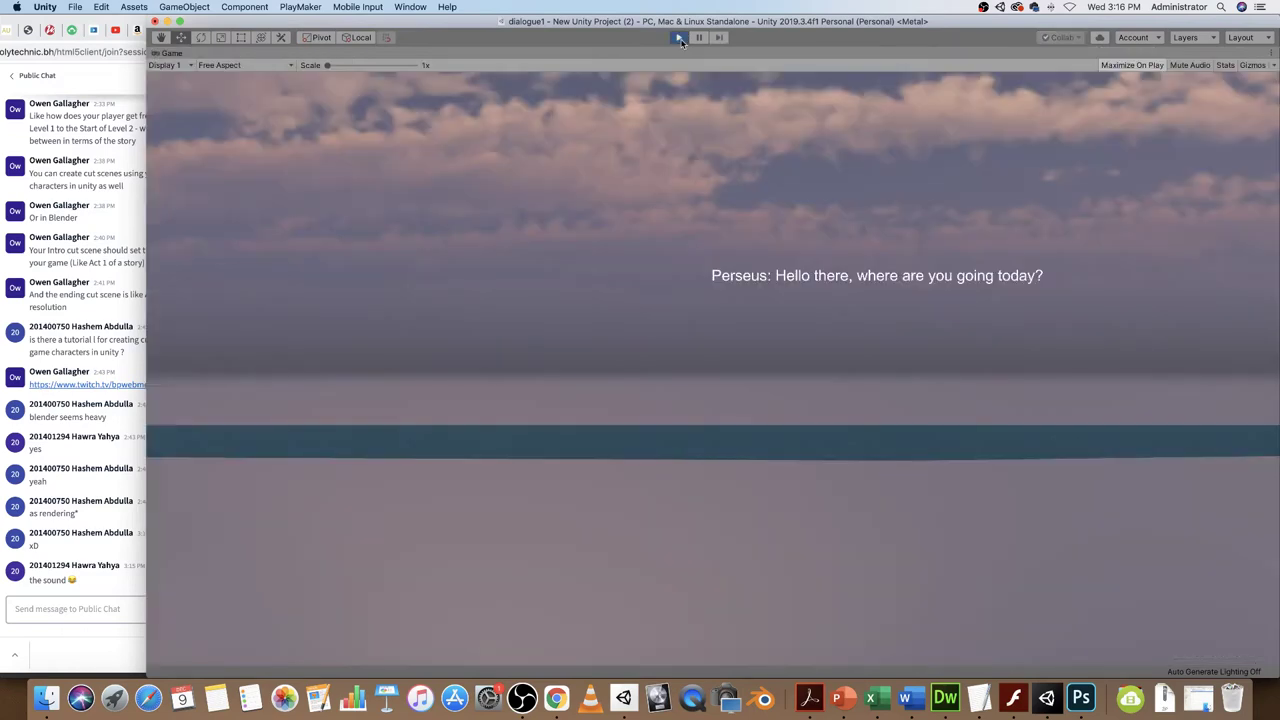
key("super+p")
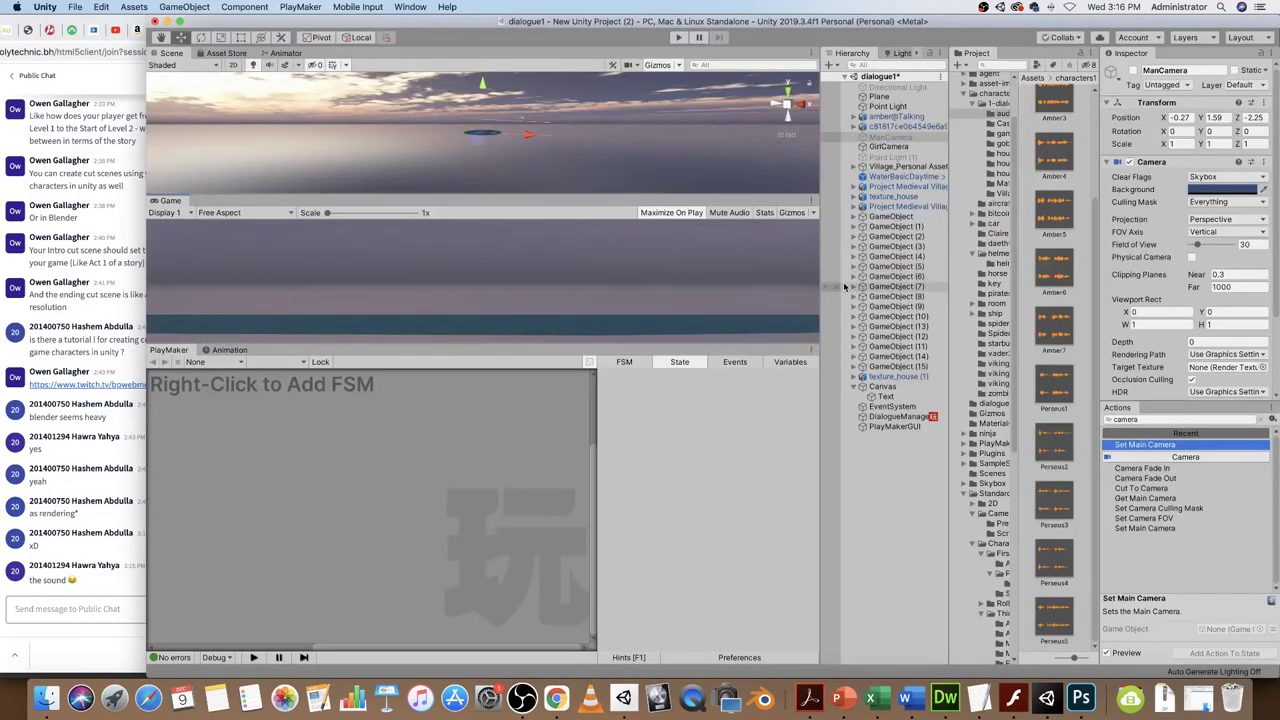
- Set GirlCamera's depth to 1 and play-test the scene again
double_click(884, 147)
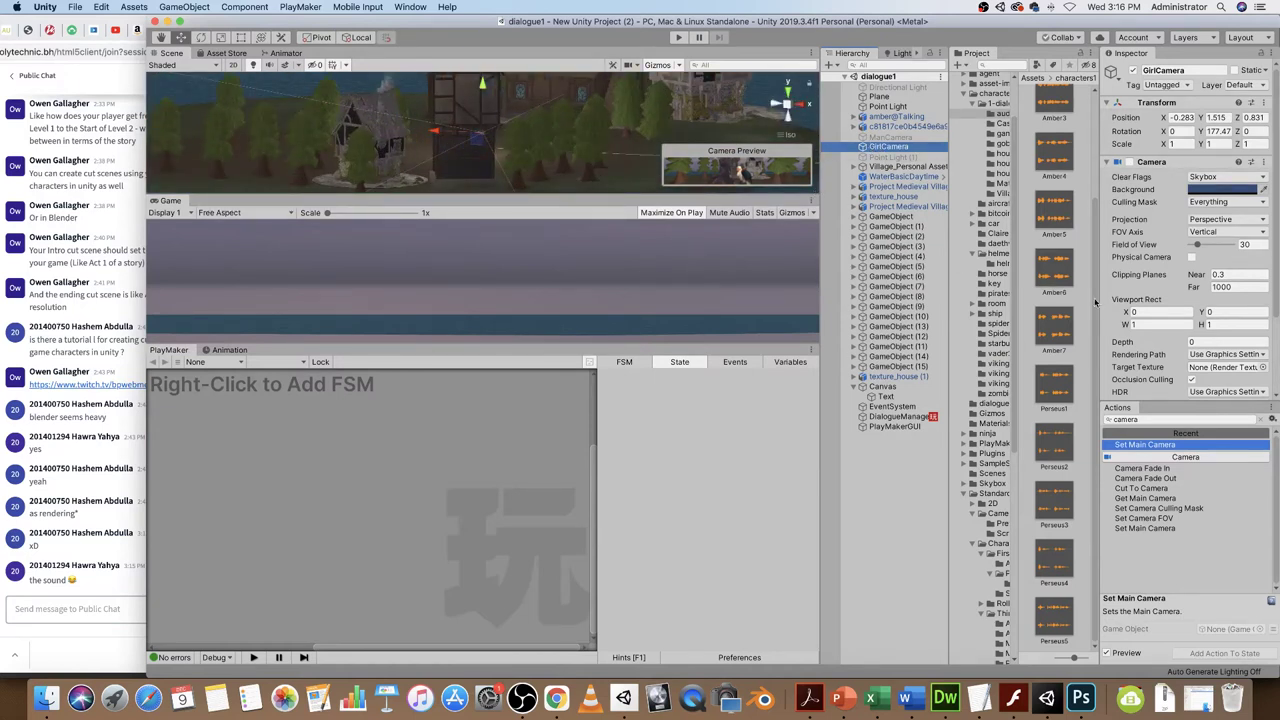
left_click(1200, 342)
type("1")
key("Tab")
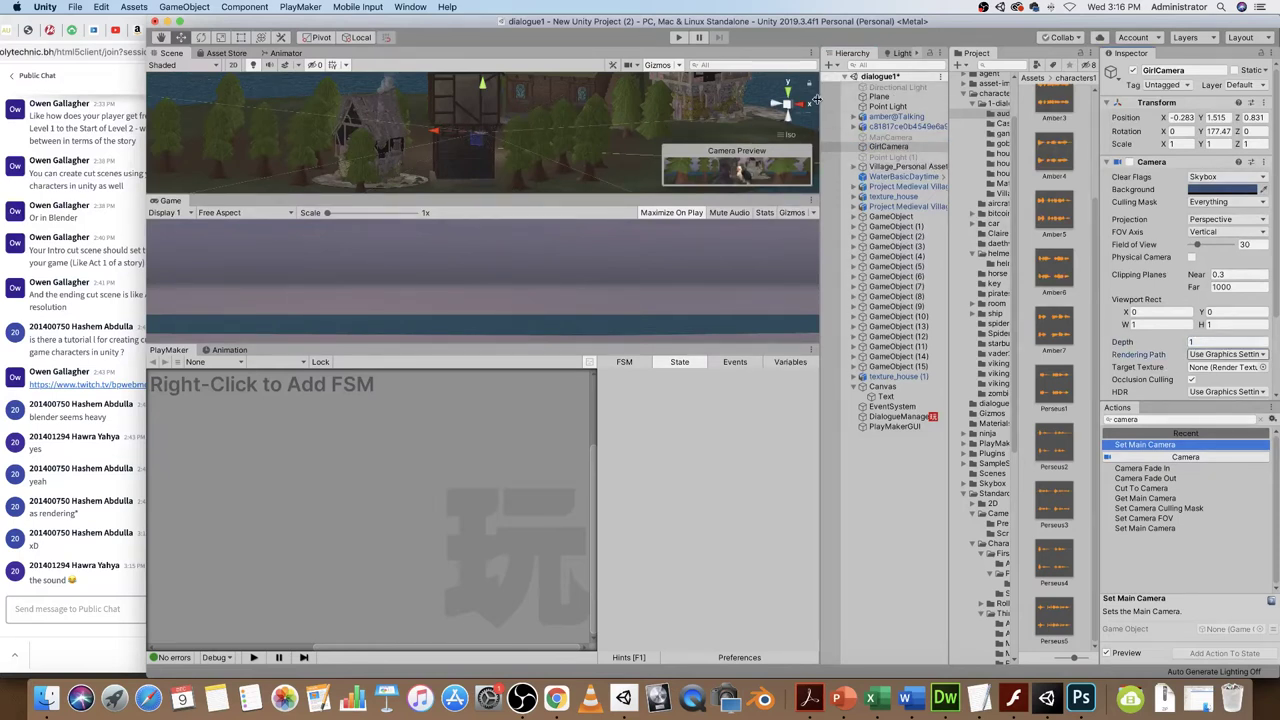
left_click(678, 37)
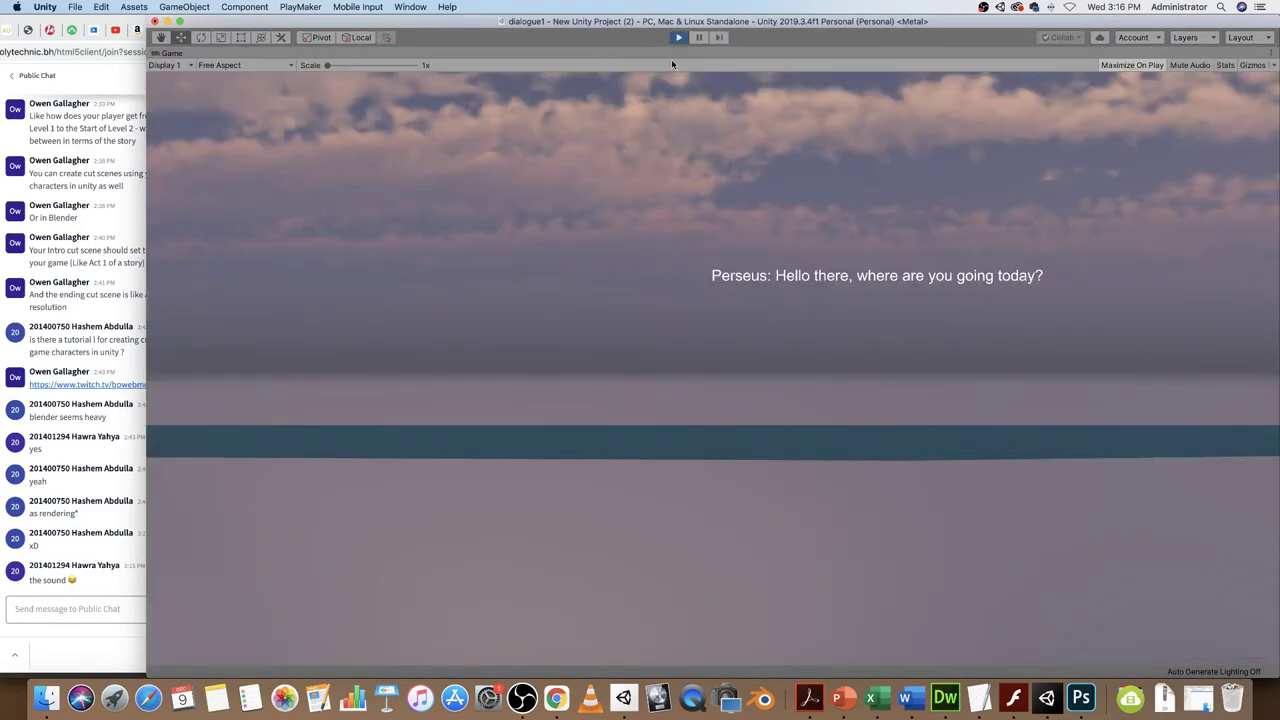
left_click(678, 37)
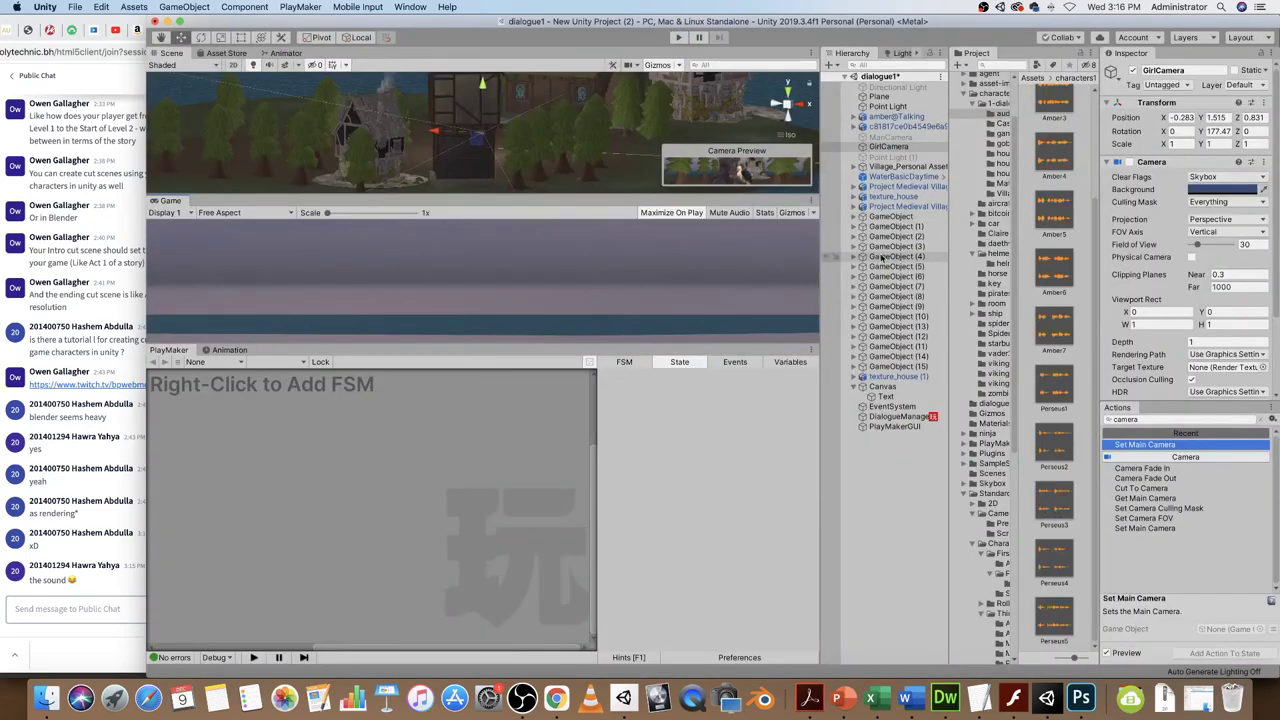
- Review GirlCamera's remaining component settings and open the dialogue-test scene for comparison
left_click(888, 147)
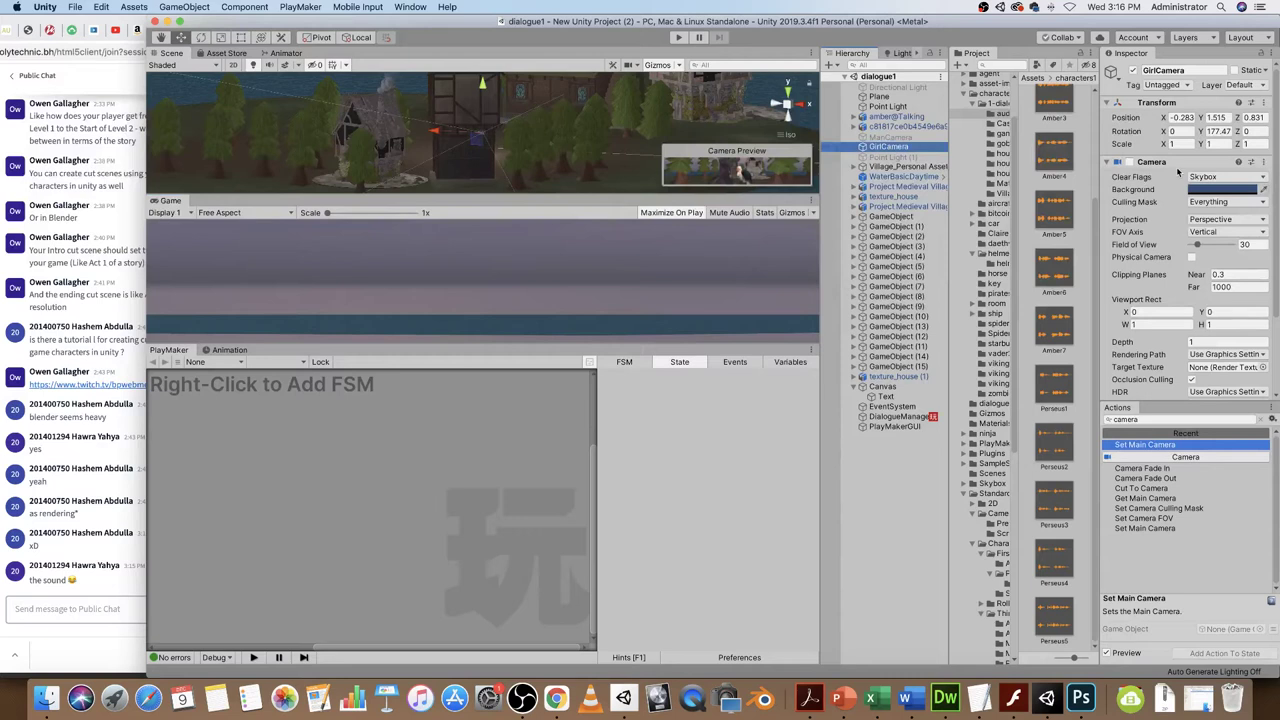
scroll(1158, 196, "down", 4)
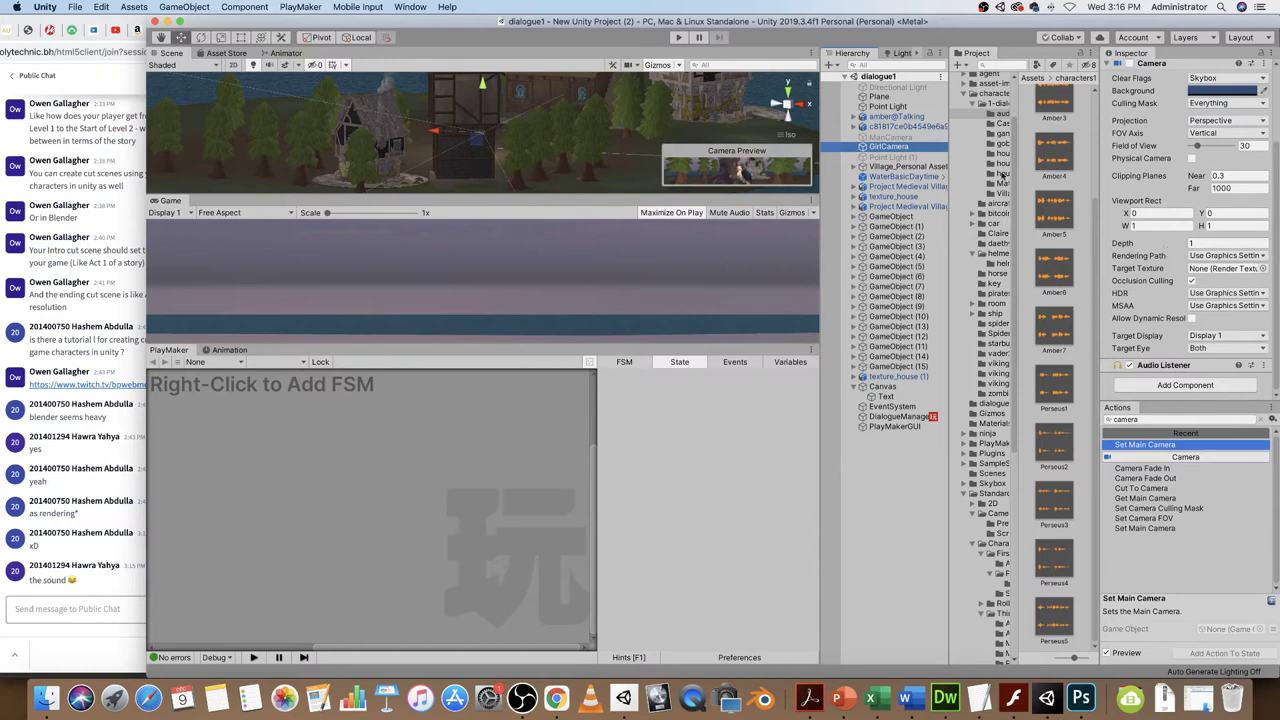
left_click(75, 8)
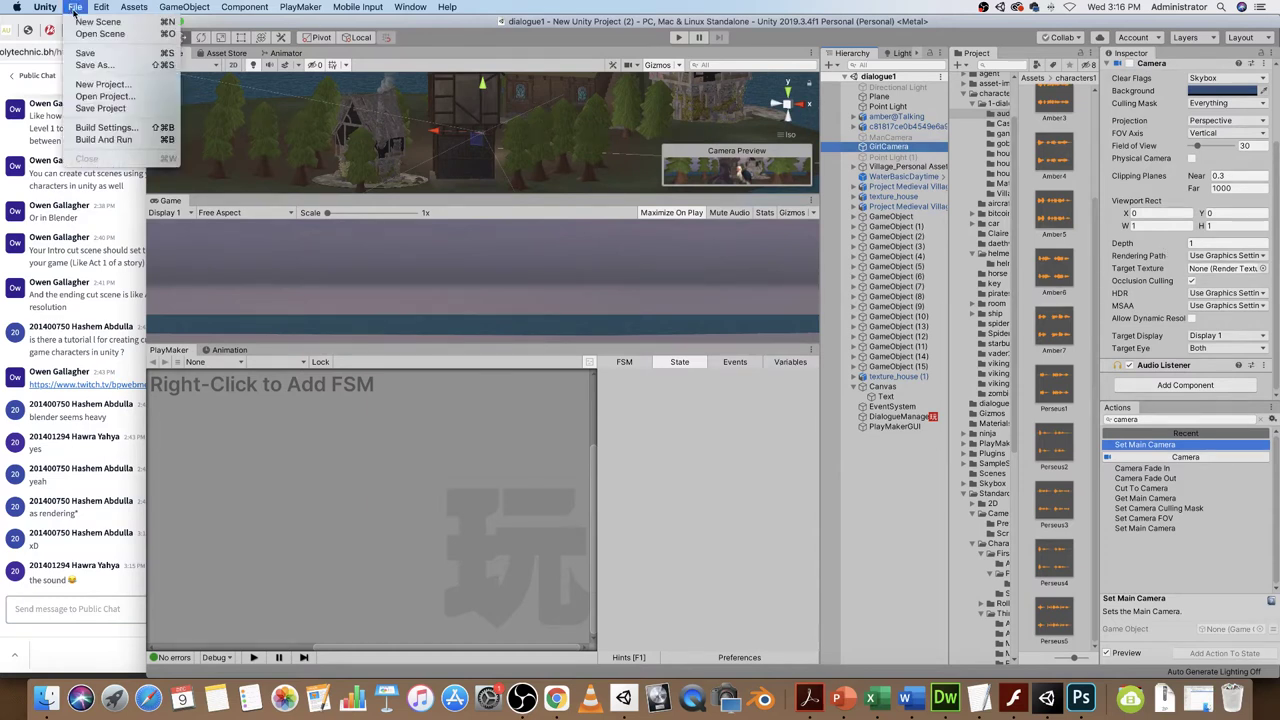
left_click(108, 34)
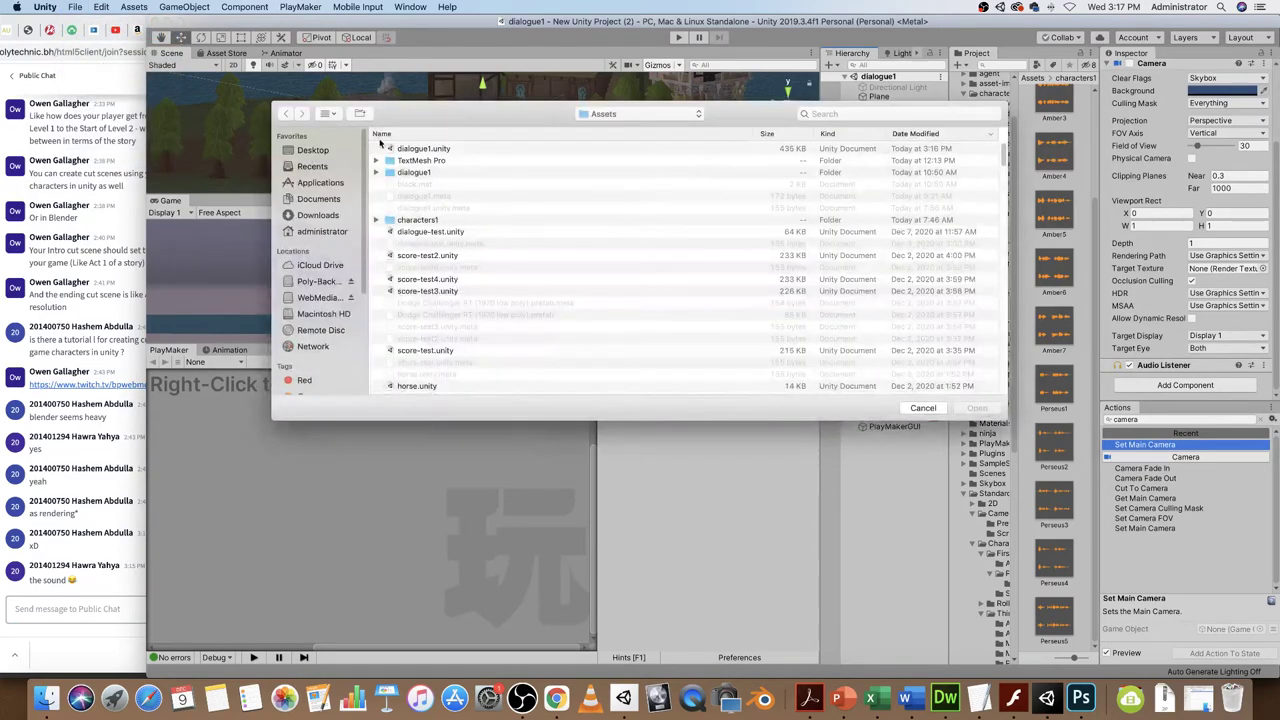
double_click(420, 232)
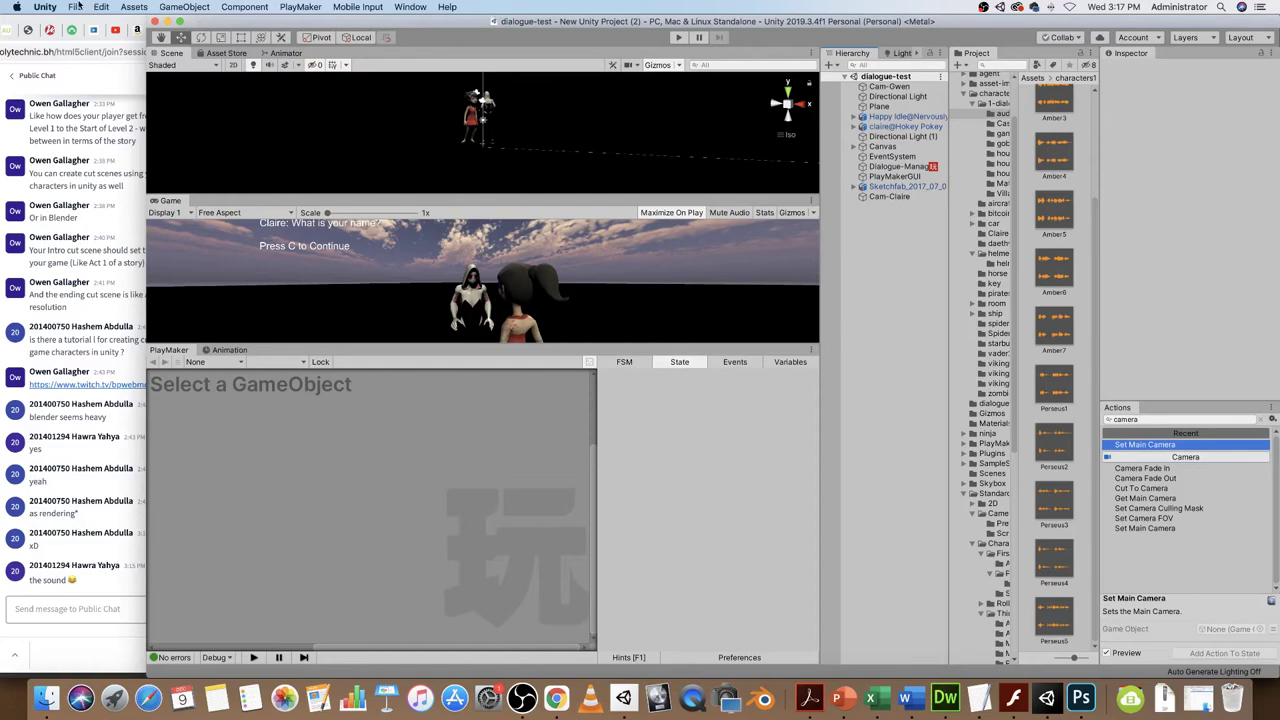
- Reopen the dialogue1 scene and enlarge the Scene and Game views
left_click(75, 7)
left_click(88, 33)
left_click(420, 150)
double_click(420, 150)
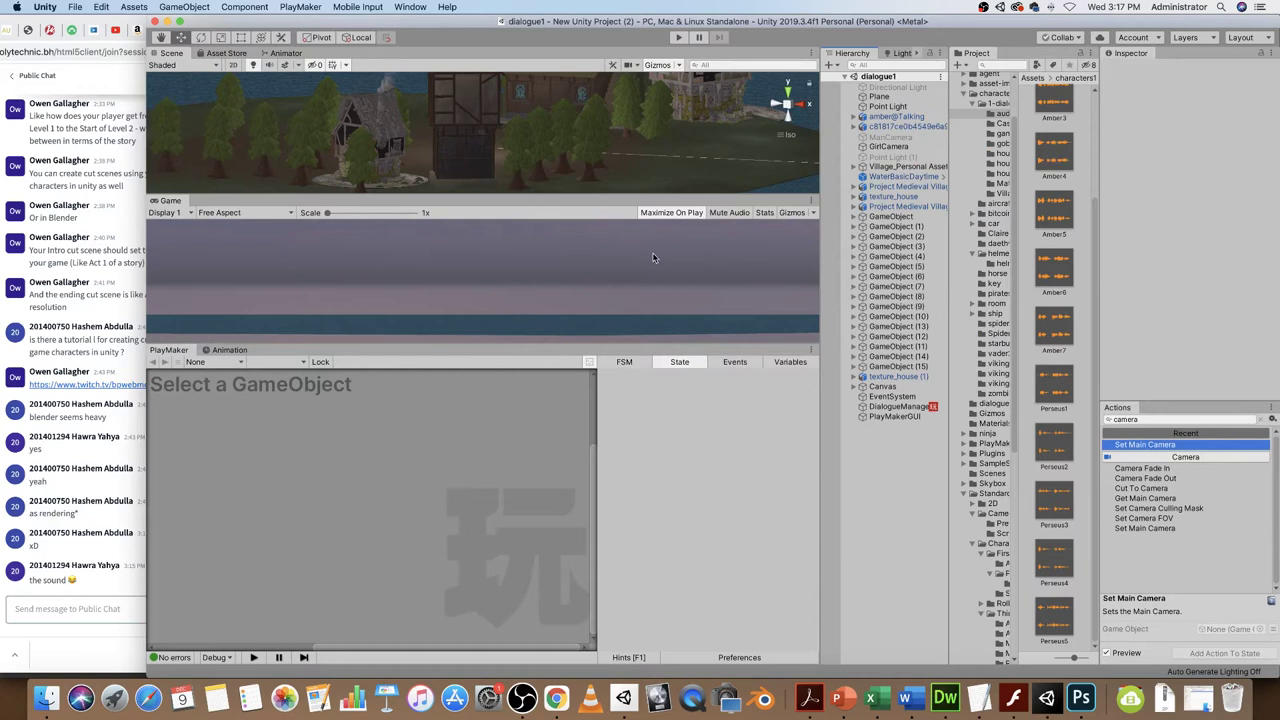
left_click_drag(535, 344, 535, 381)
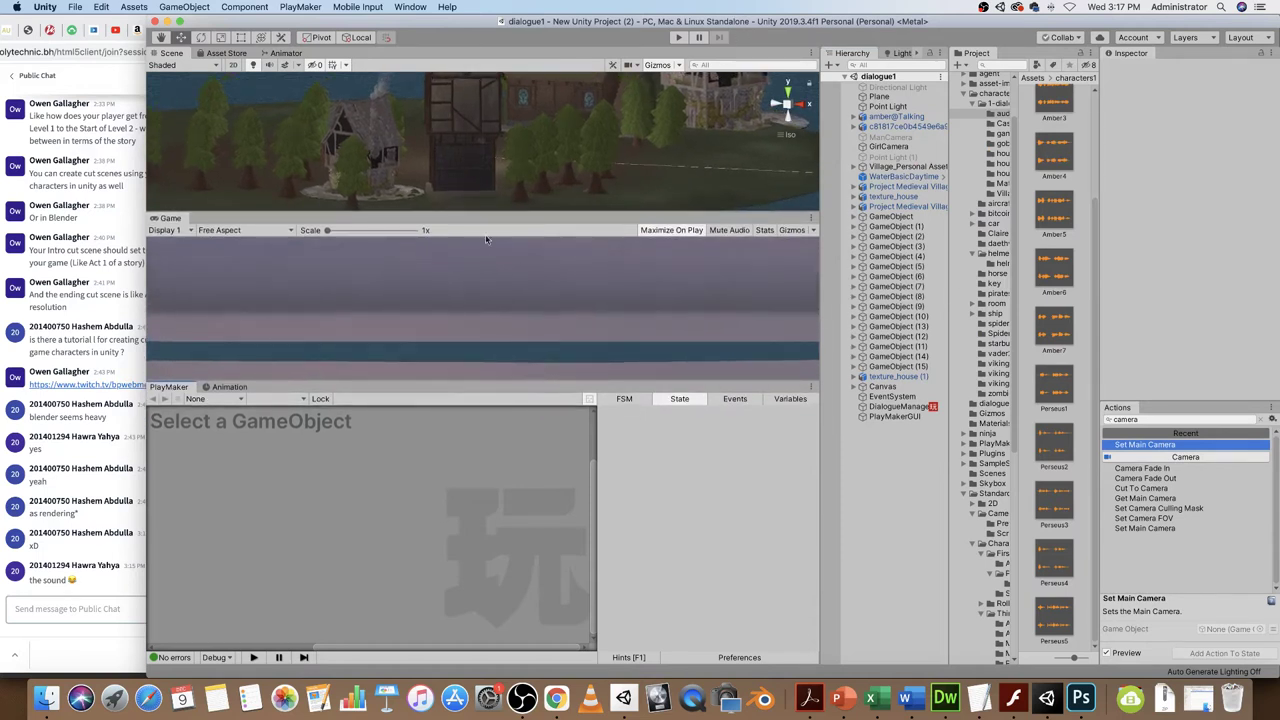
left_click_drag(490, 210, 503, 207)
- Reactivate the ManCamera object and delete GirlCamera from the scene
left_click(886, 147)
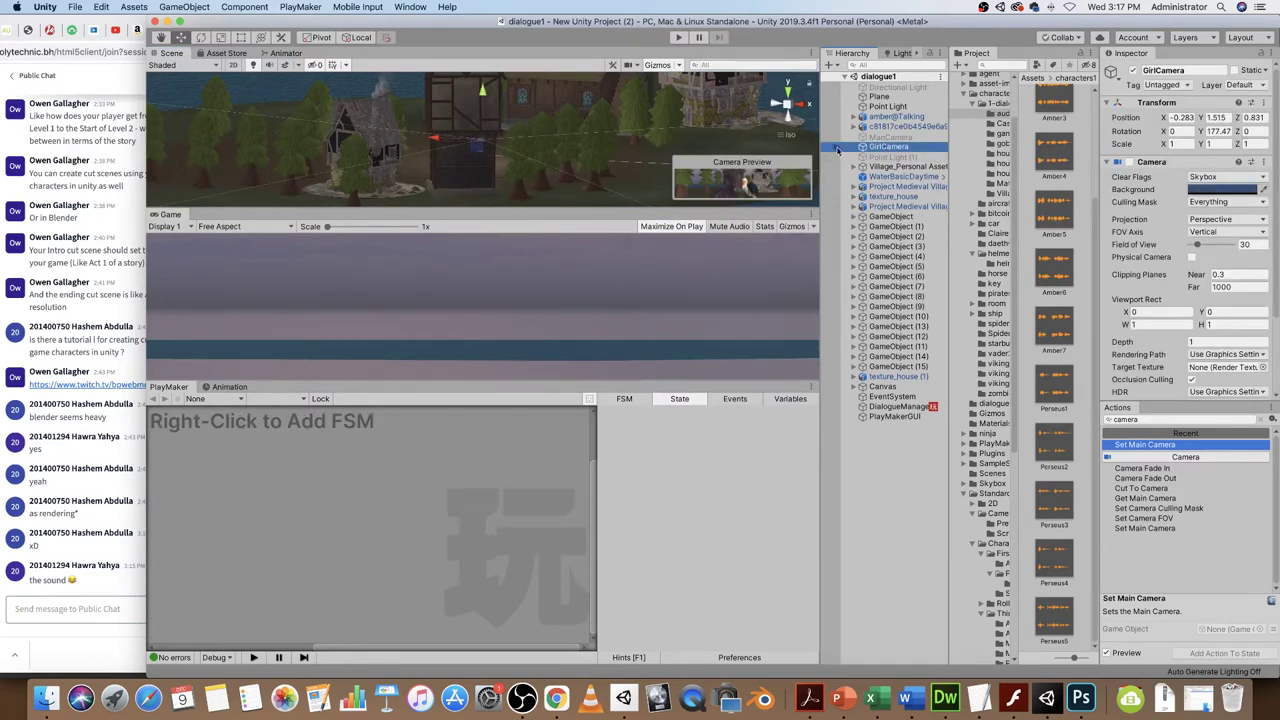
left_click(886, 137)
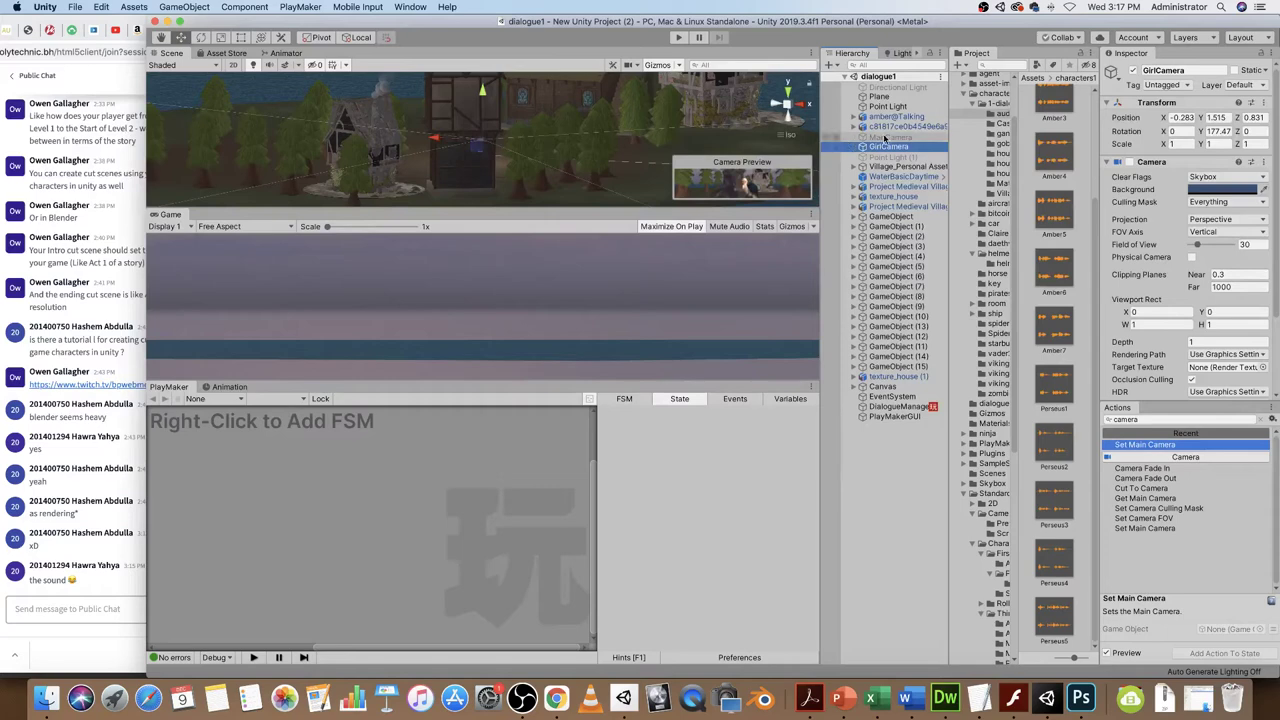
left_click(890, 147)
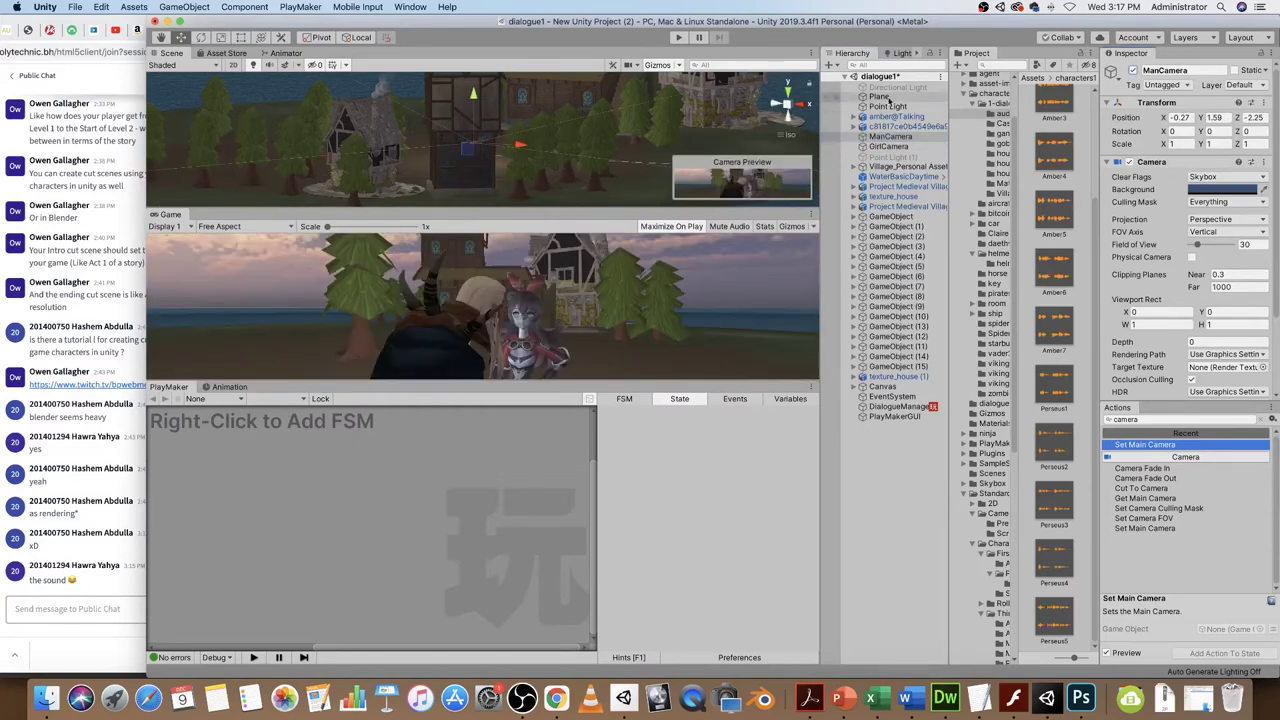
right_click(895, 148)
left_click(915, 210)
- Duplicate ManCamera and place the copy behind Amber facing Perseus, at about X -0.19, Y 1.52, Z 0.66 with Y rotation about -184.5
left_click(876, 137)
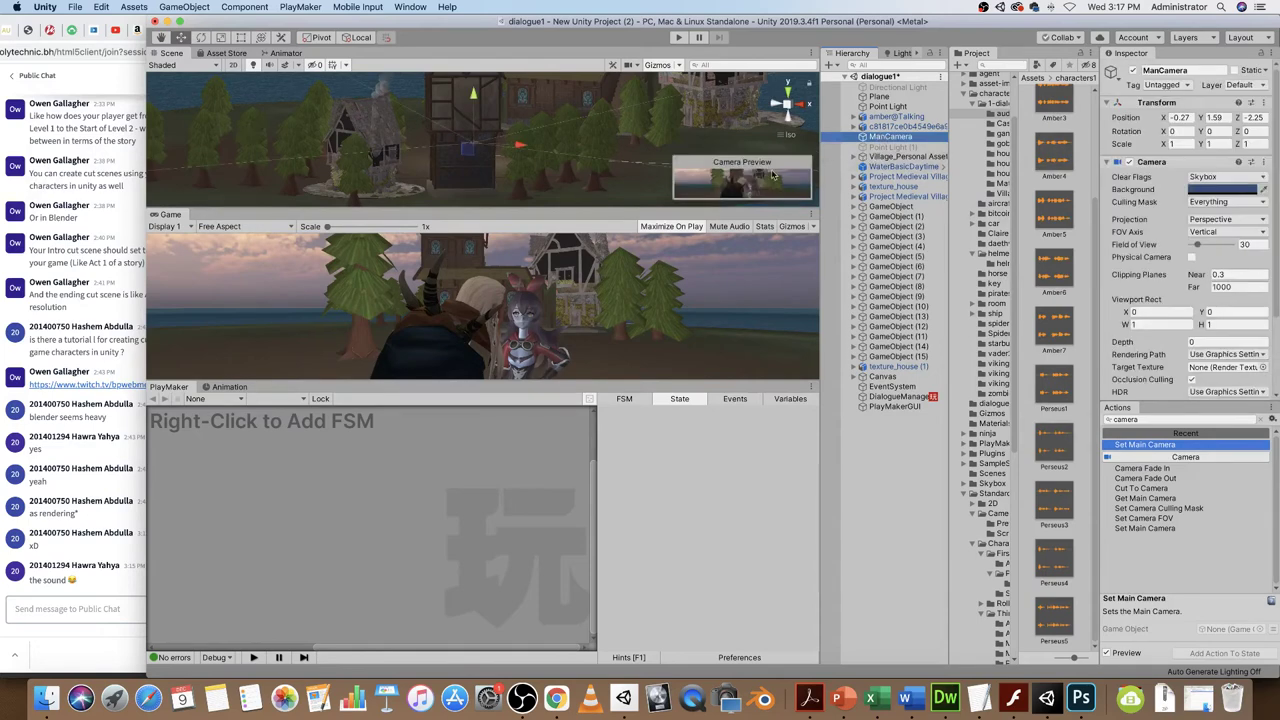
key("super+d")
left_click_drag(490, 142, 745, 157)
key("e")
key("w")
left_click_drag(451, 143, 482, 115)
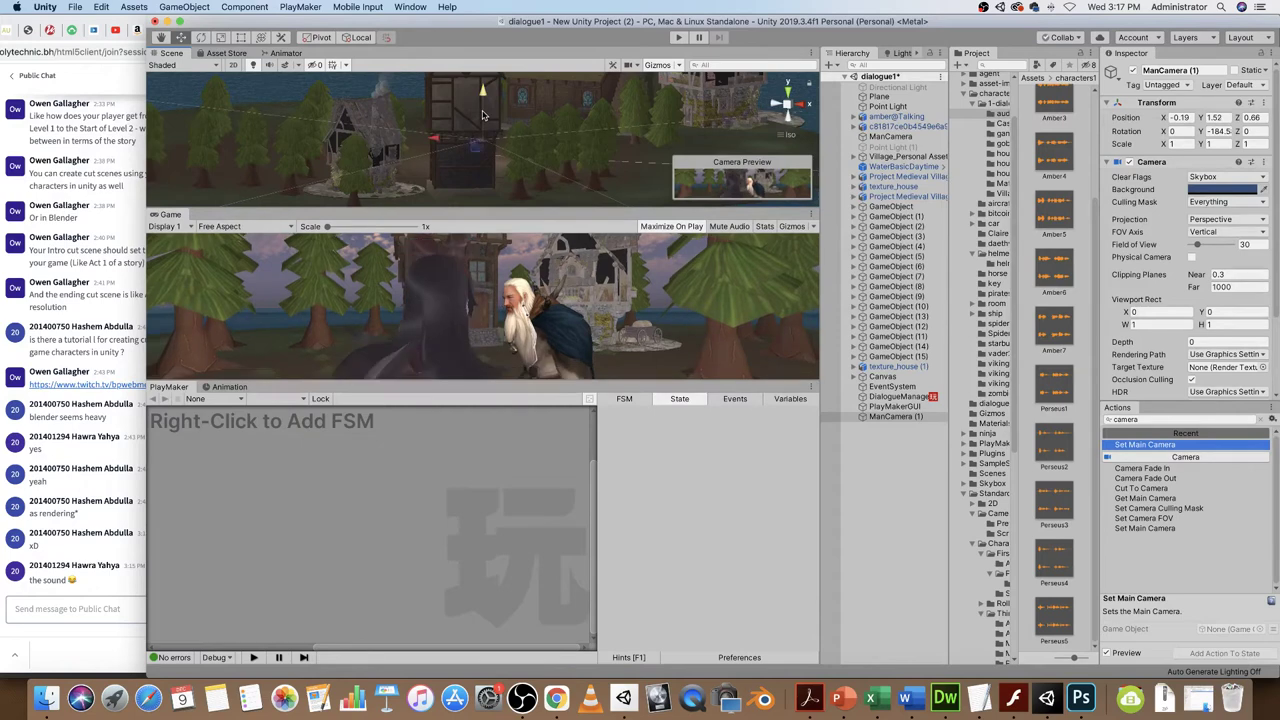
left_click(883, 440)
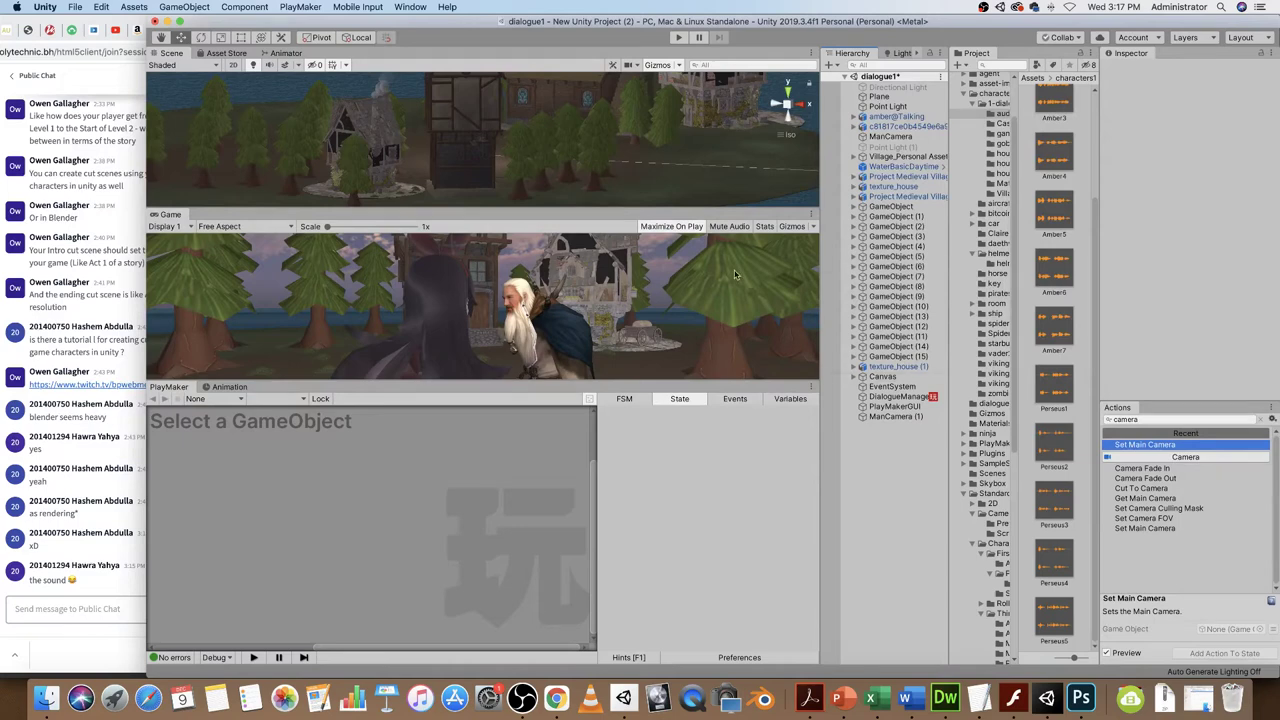
- Assign ManCamera (1) to the Set Main Camera action in DialogueManager's Idle state and play-test the scene
left_click(895, 397)
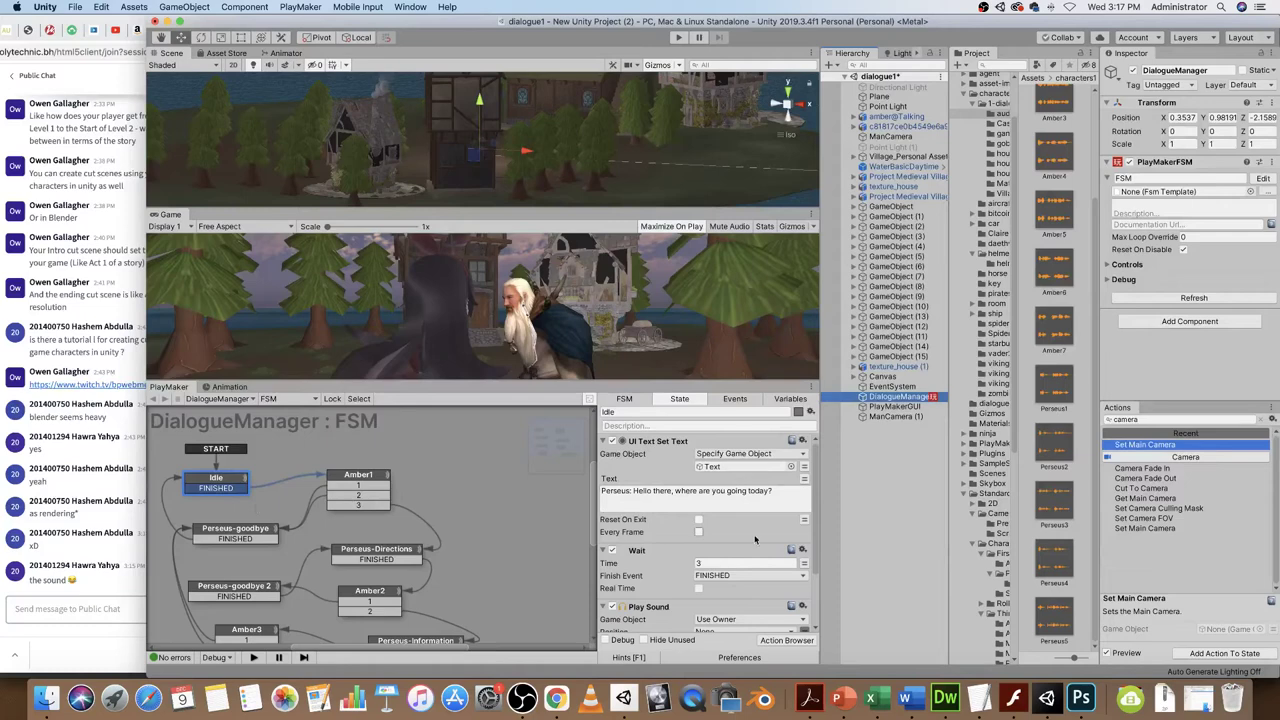
scroll(755, 553, "down", 3)
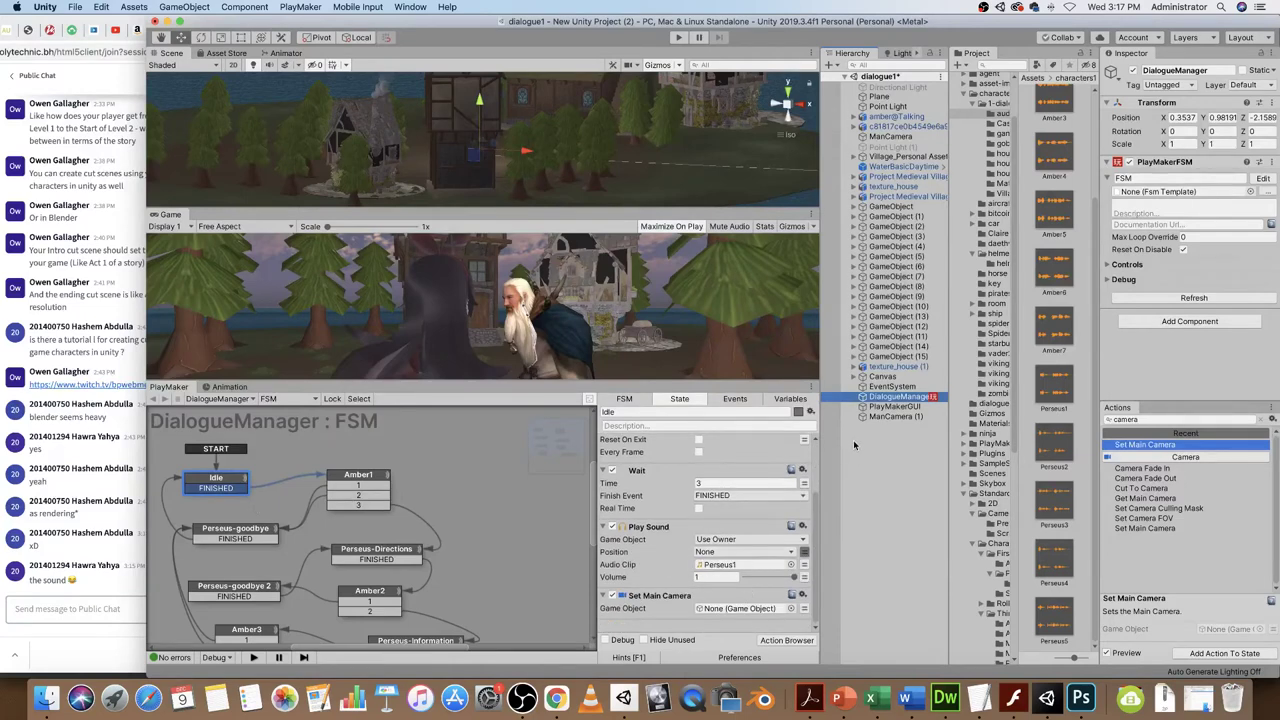
left_click_drag(895, 416, 754, 610)
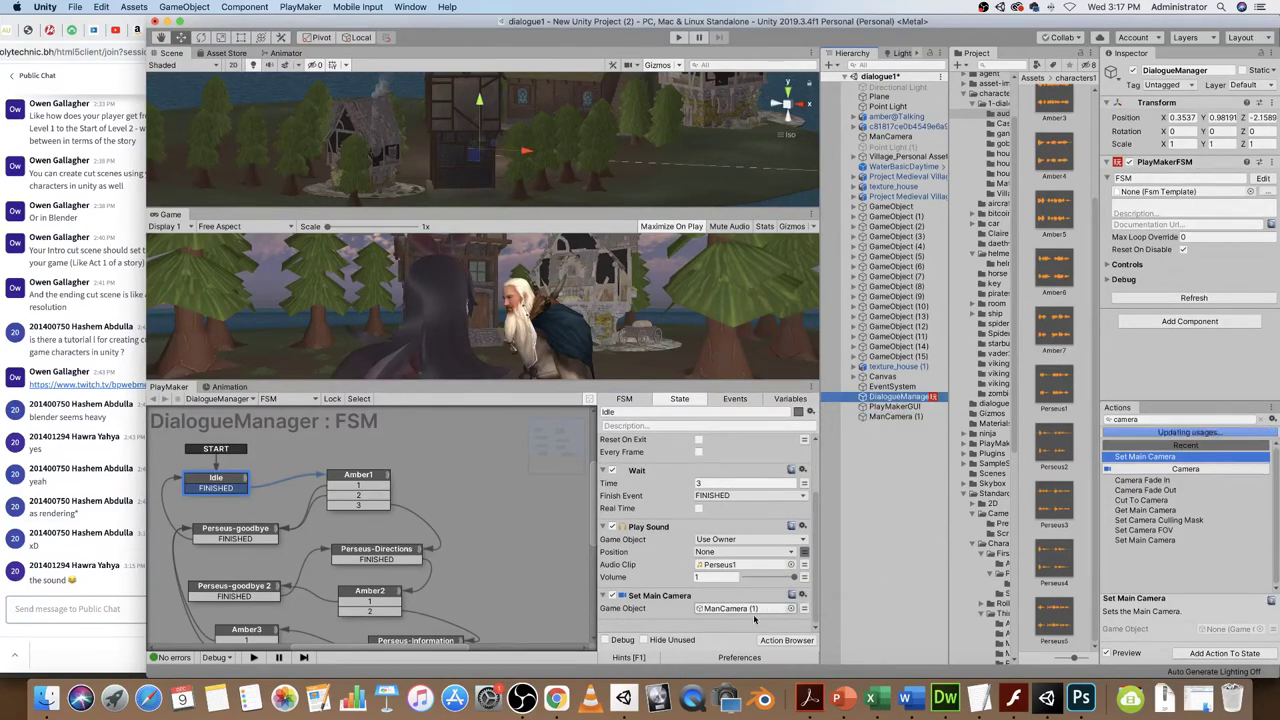
left_click(678, 37)
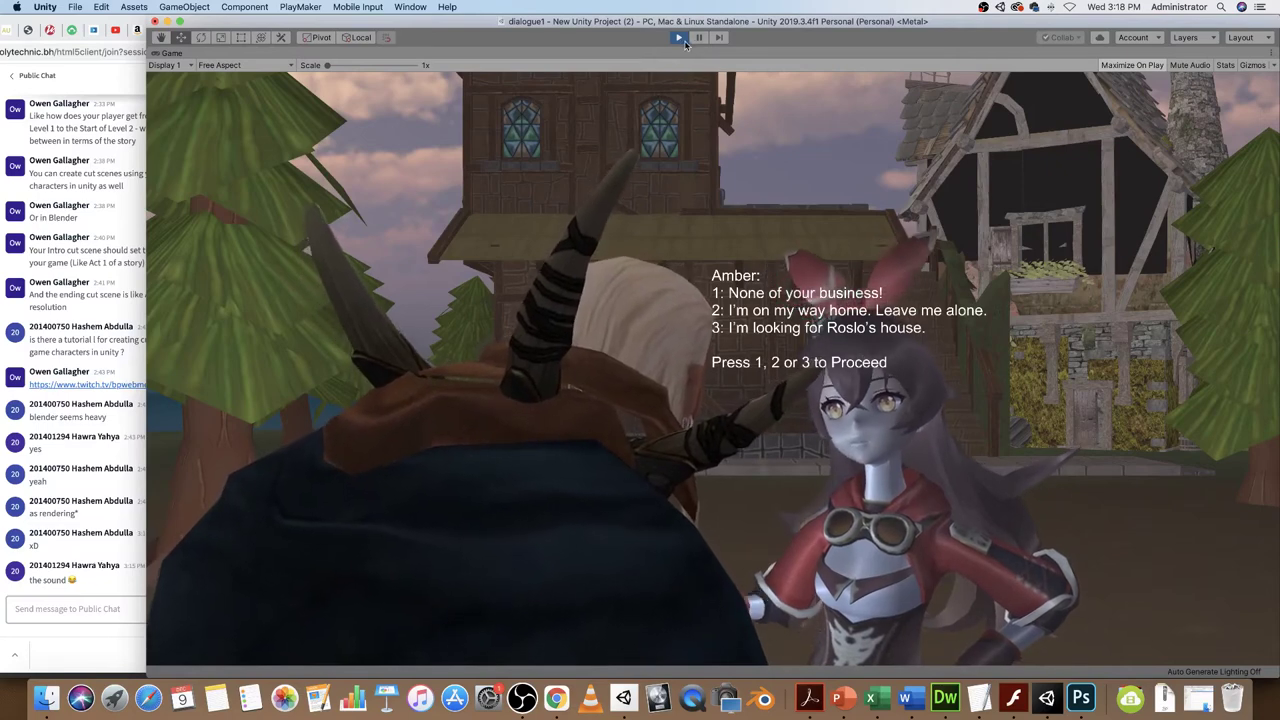
key("super+p")
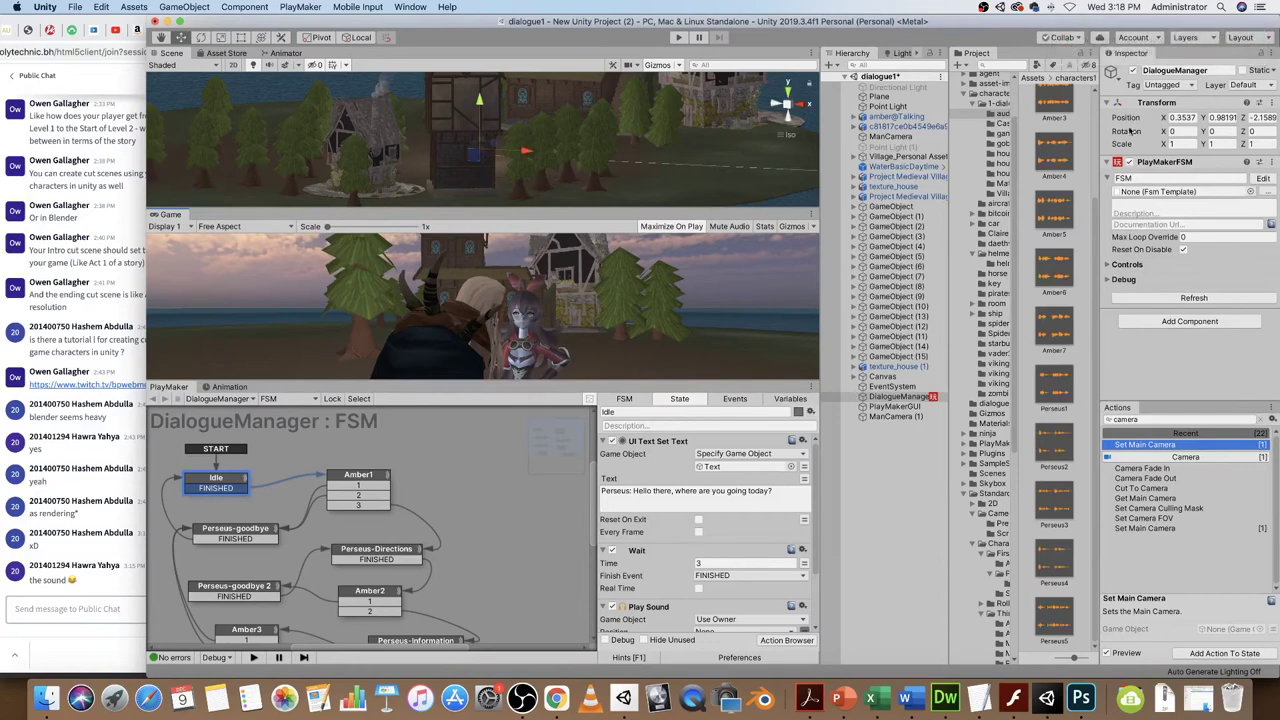
- Set the depth of ManCamera (1) to 1 and deactivate the original ManCamera
left_click(880, 415)
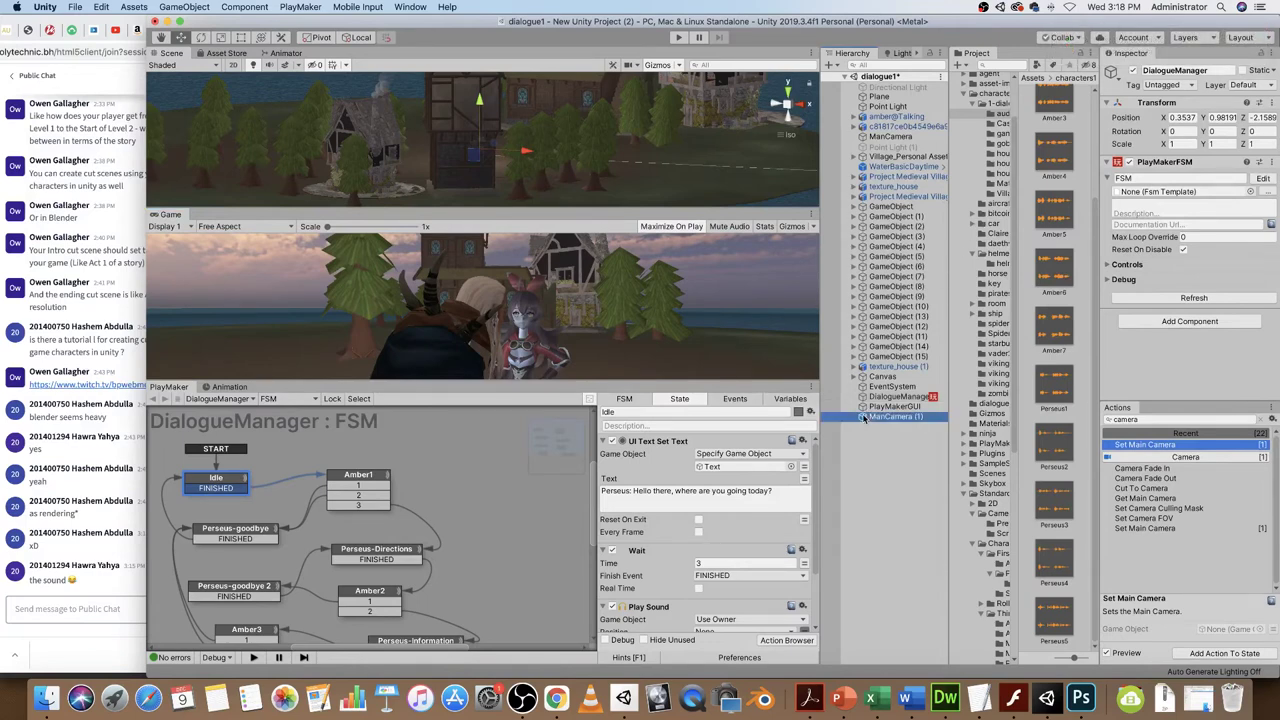
left_click(1134, 346)
type("1")
key("Tab")
left_click(885, 137)
left_click(1133, 70)
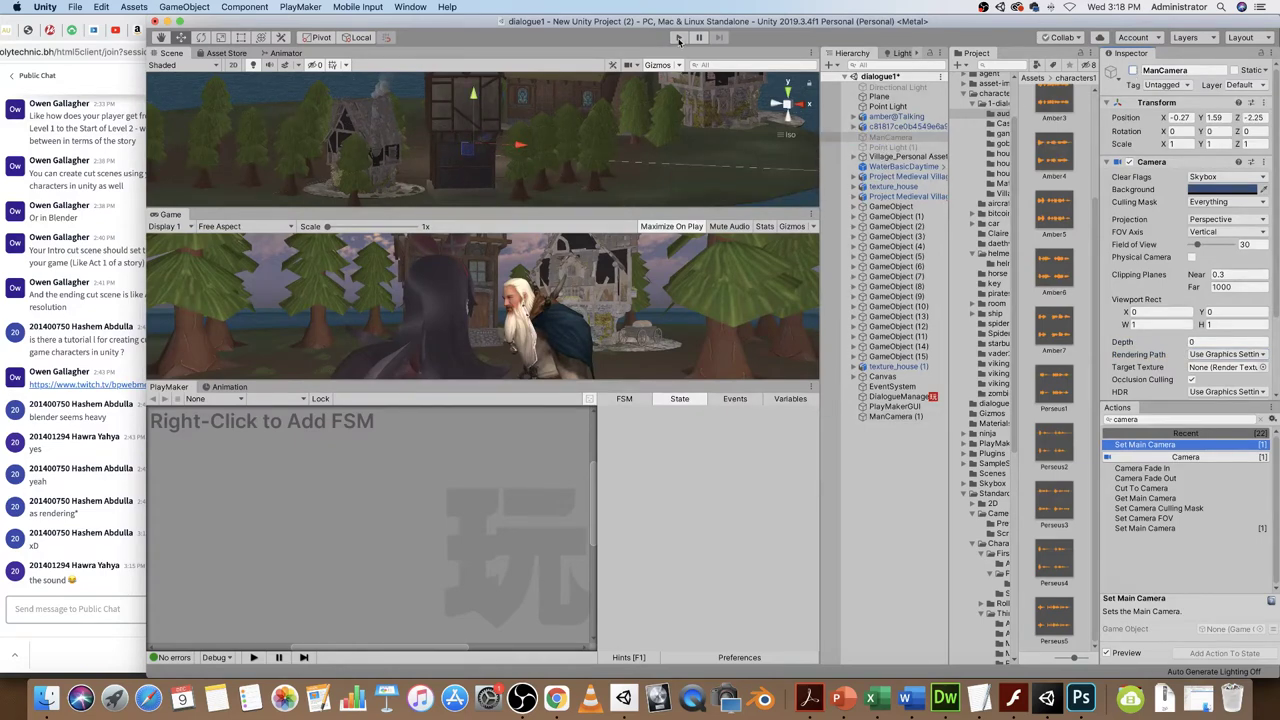
- Play-test the scene with only ManCamera (1) active, and bring up DialogueManager's Idle state again
left_click(678, 40)
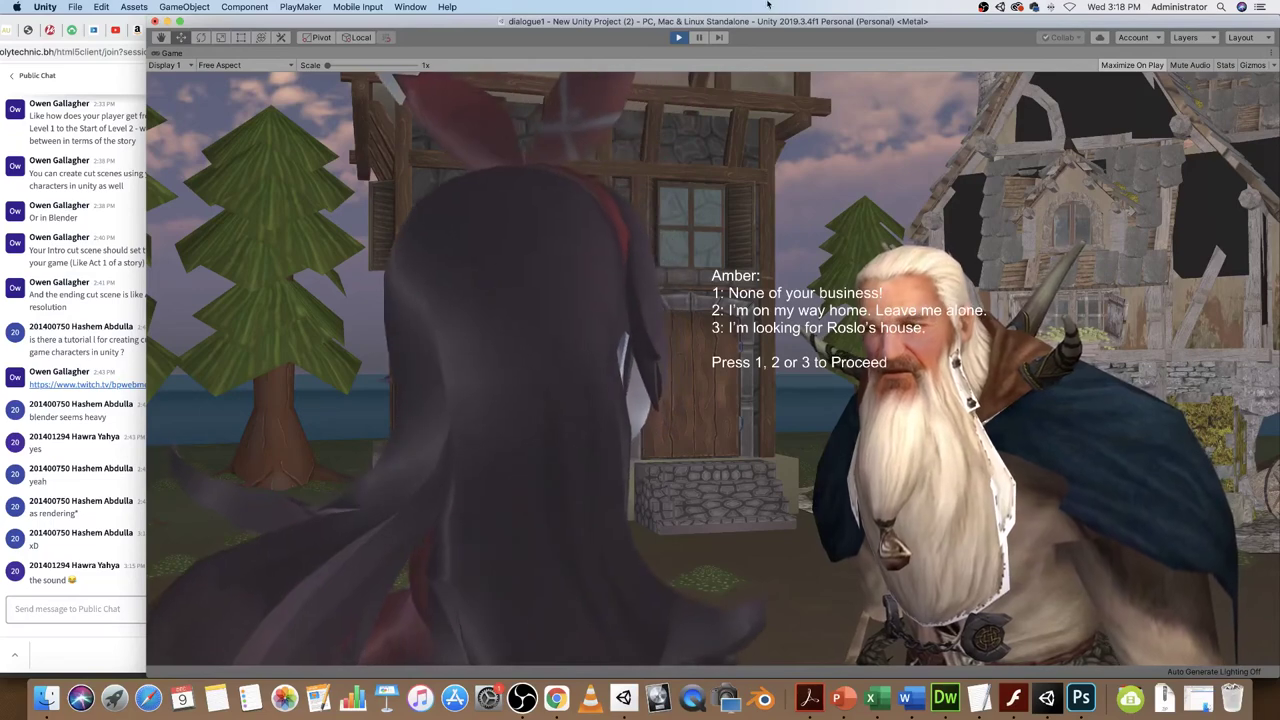
left_click(678, 38)
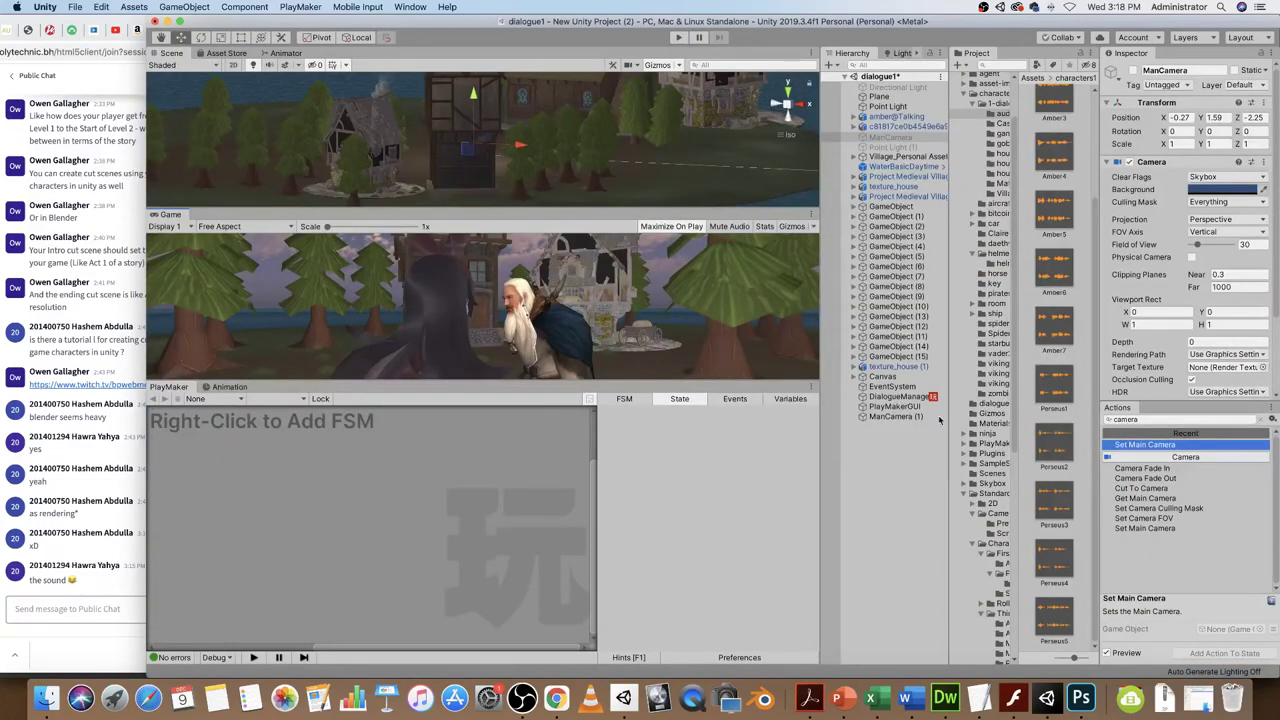
left_click(877, 397)
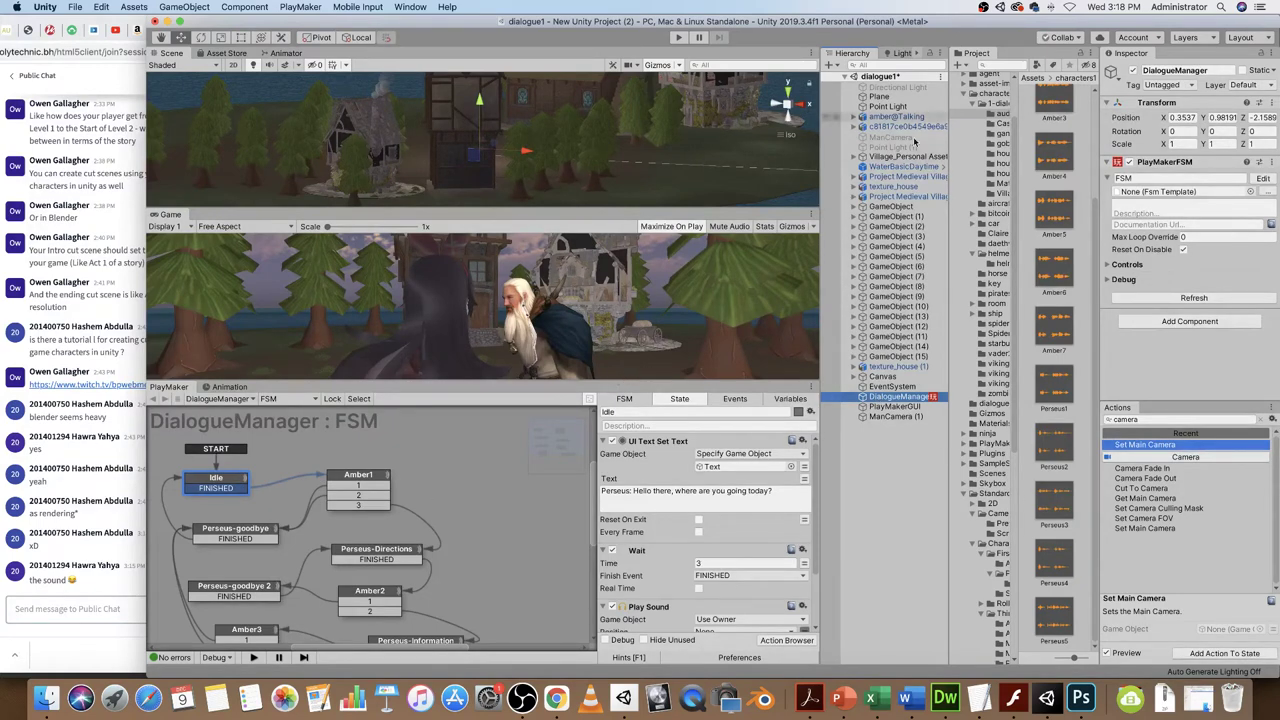
left_click(356, 481)
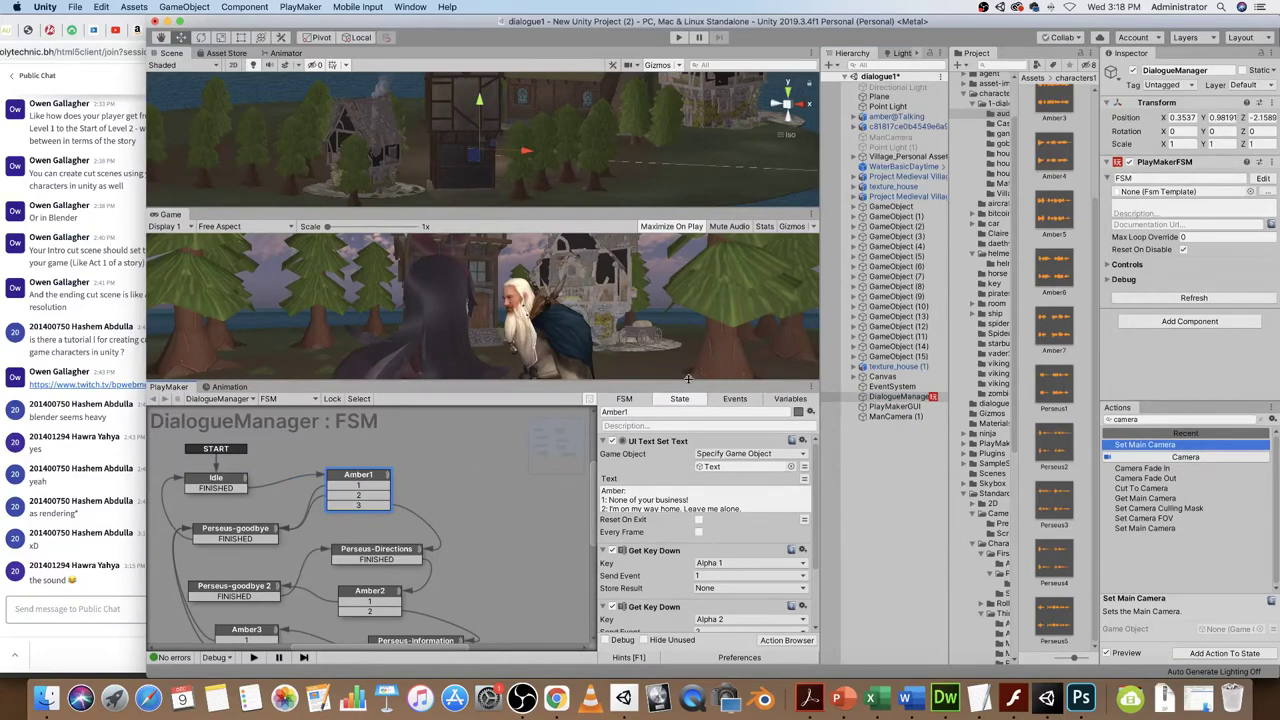
left_click(213, 480)
scroll(736, 562, "down", 3)
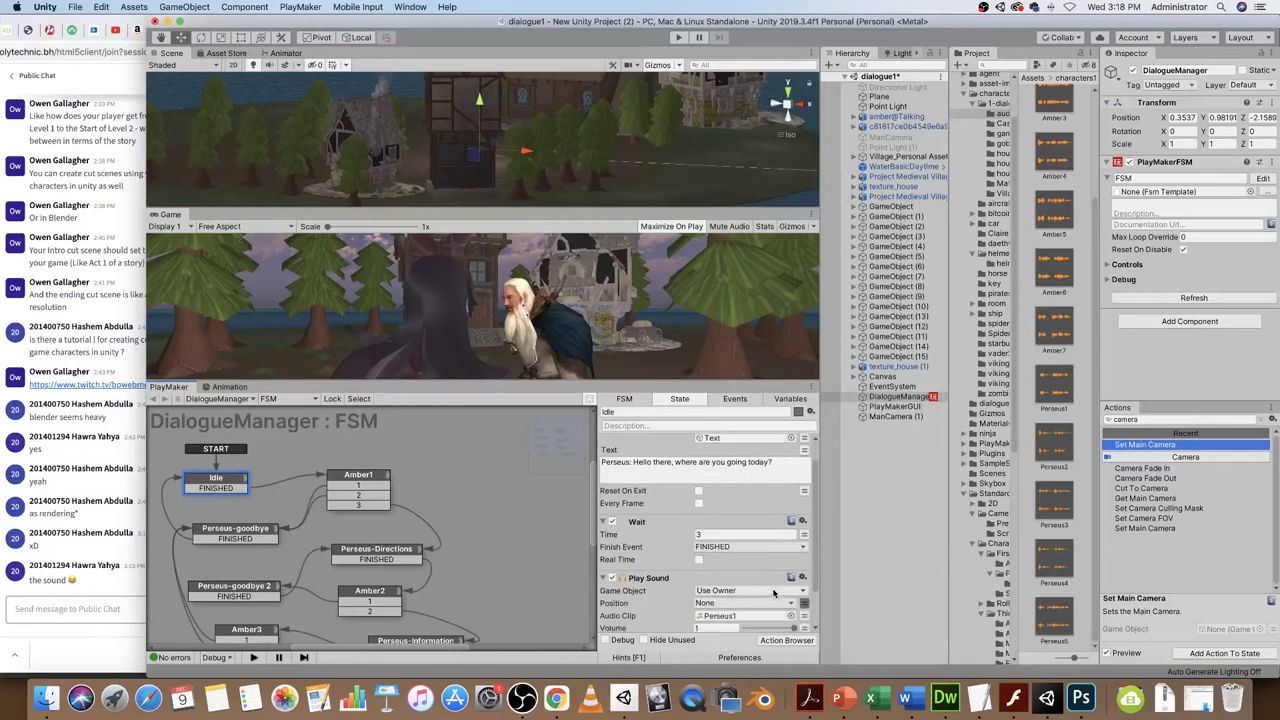
left_click(801, 595)
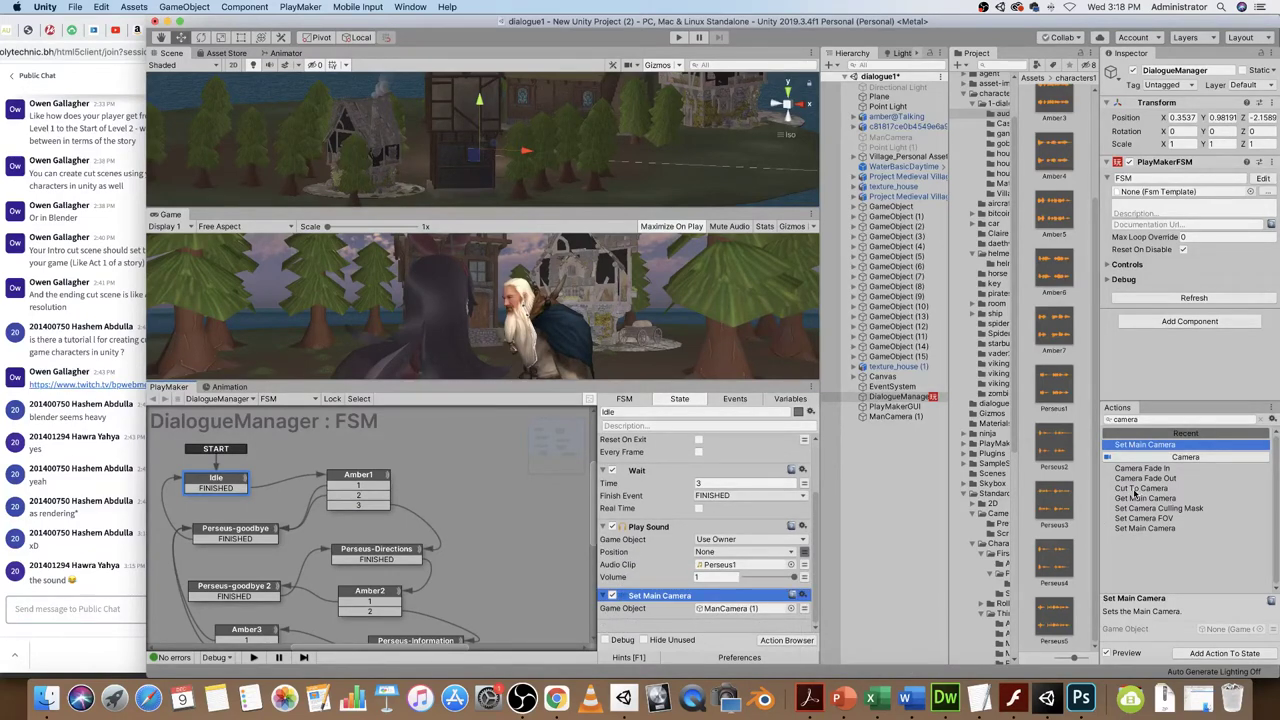
- Add an Activate Game Object action to the Amber1 state, with ManCamera as its specified game object
left_click(368, 474)
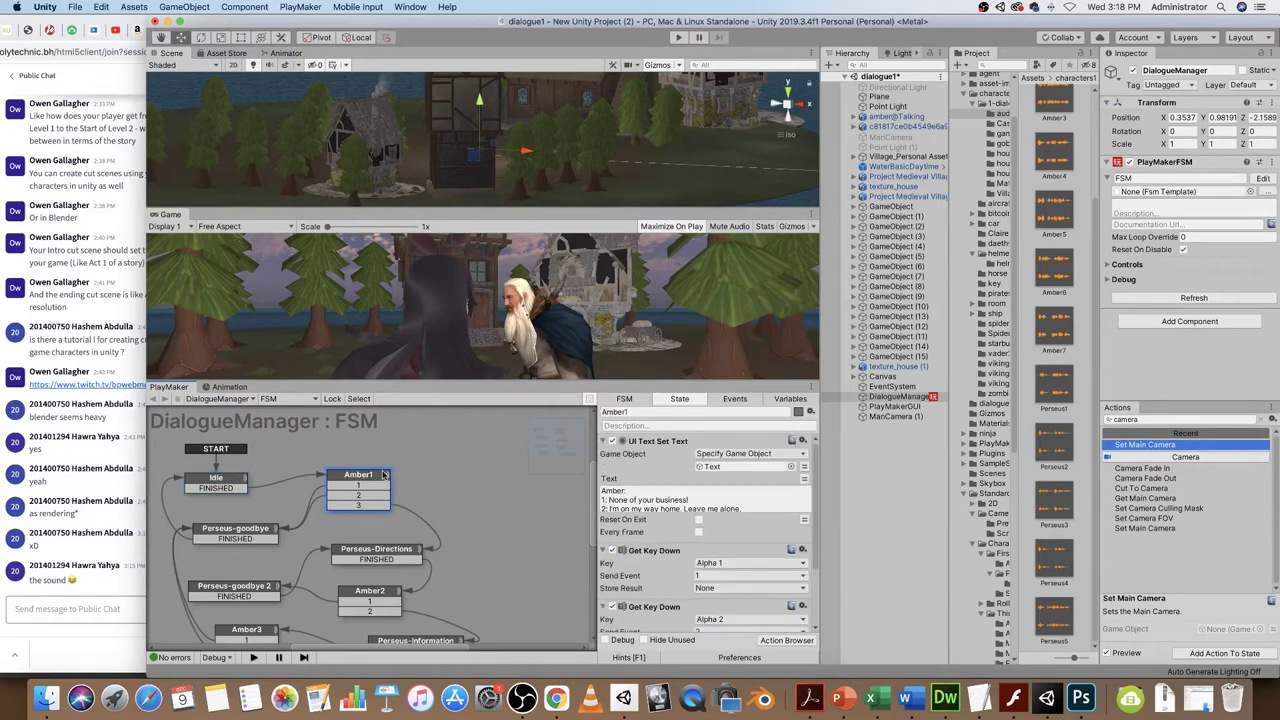
scroll(710, 500, "down", 1)
double_click(1148, 420)
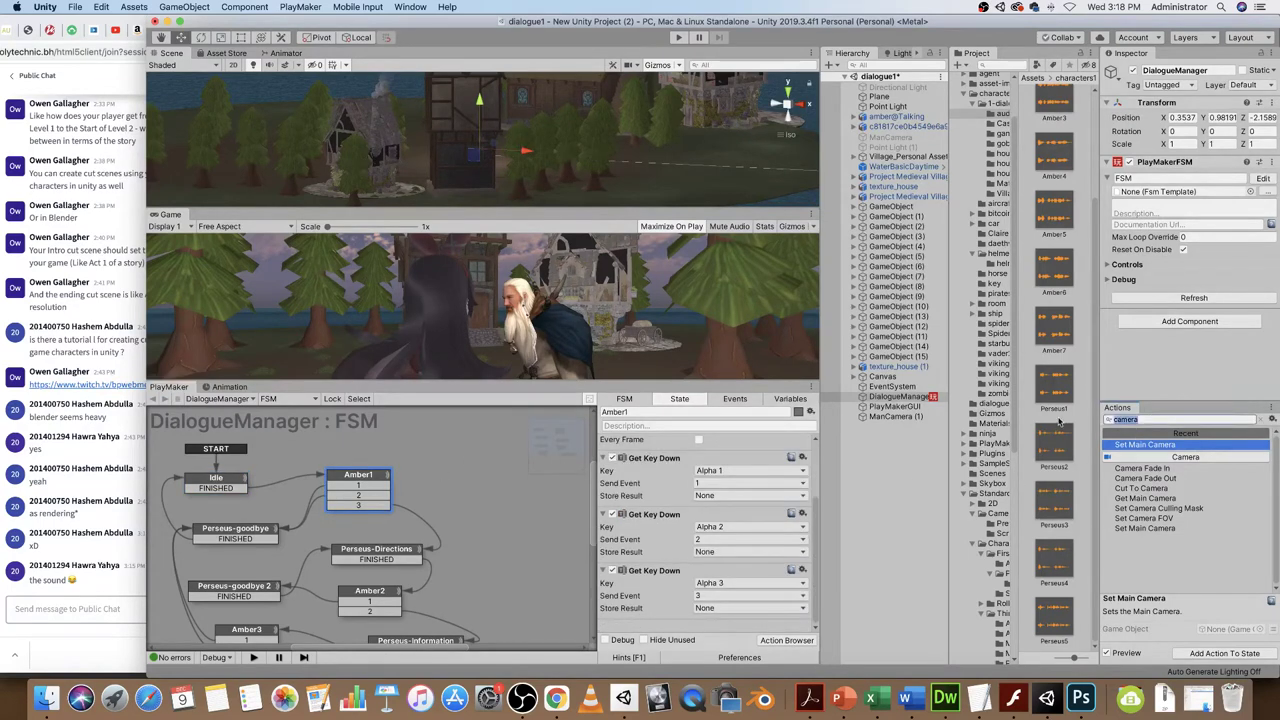
type("acti")
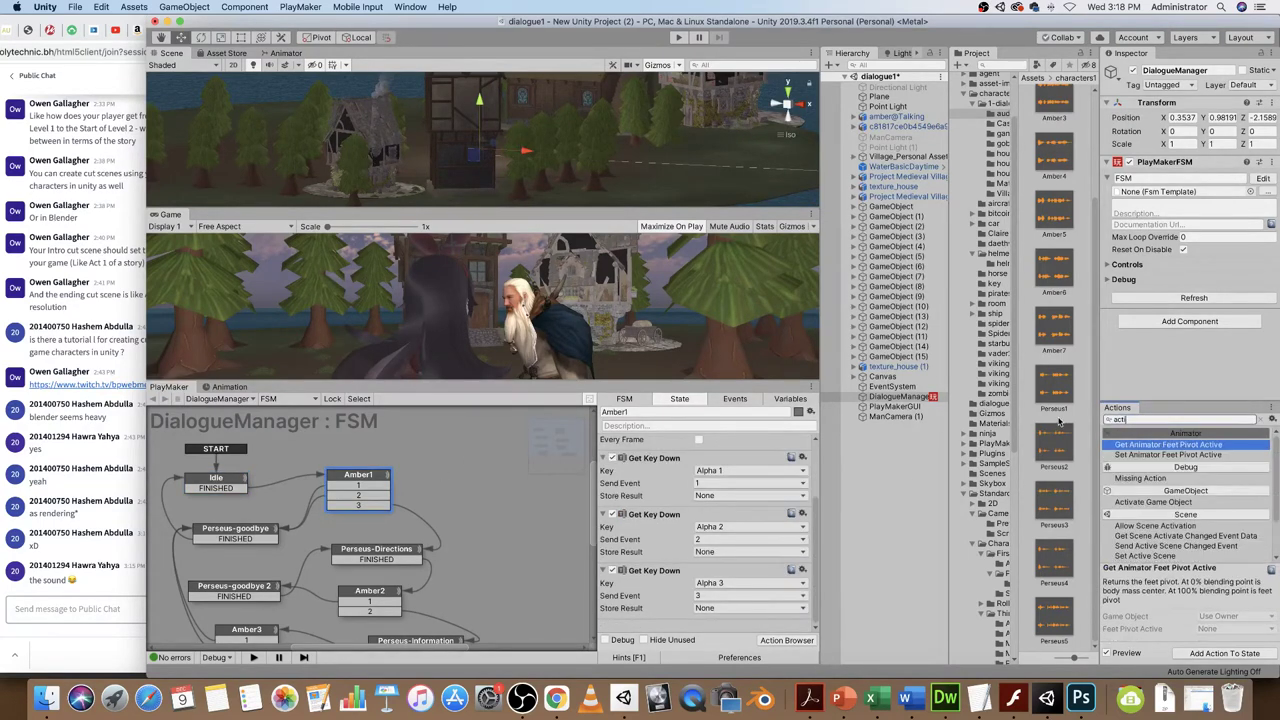
left_click_drag(1155, 501, 720, 580)
left_click(759, 562)
left_click(745, 573)
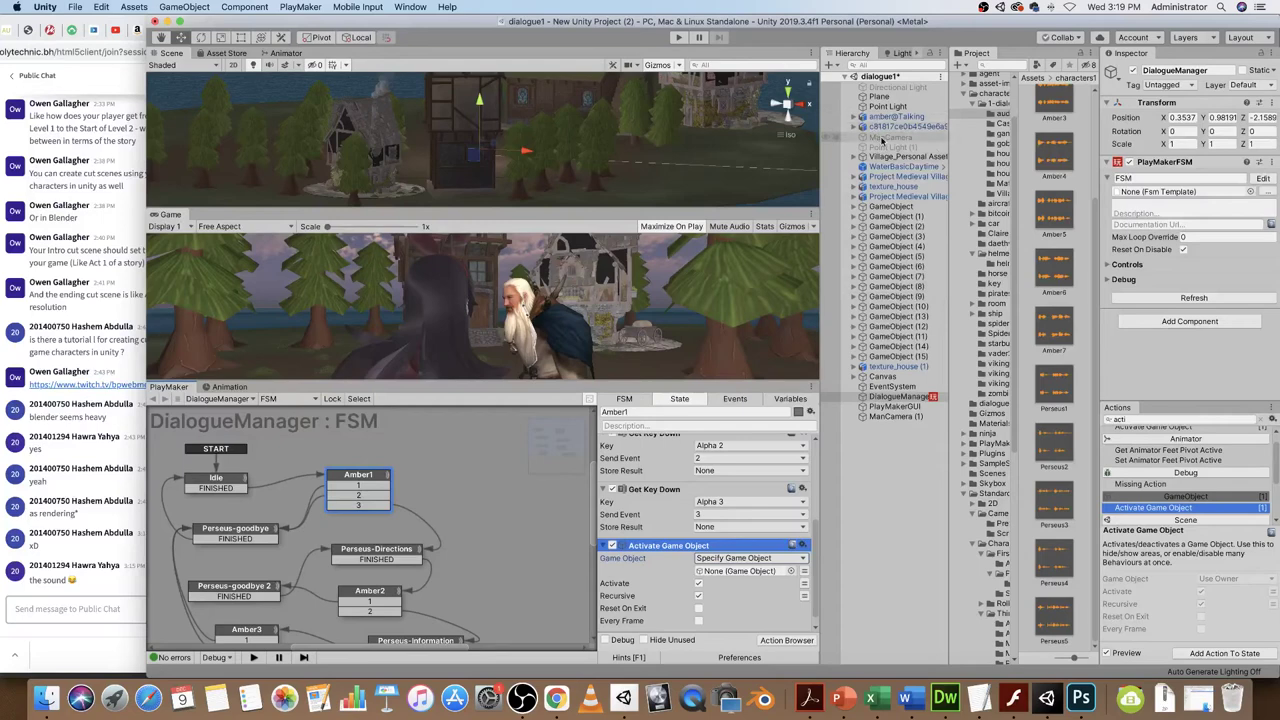
left_click_drag(885, 140, 732, 573)
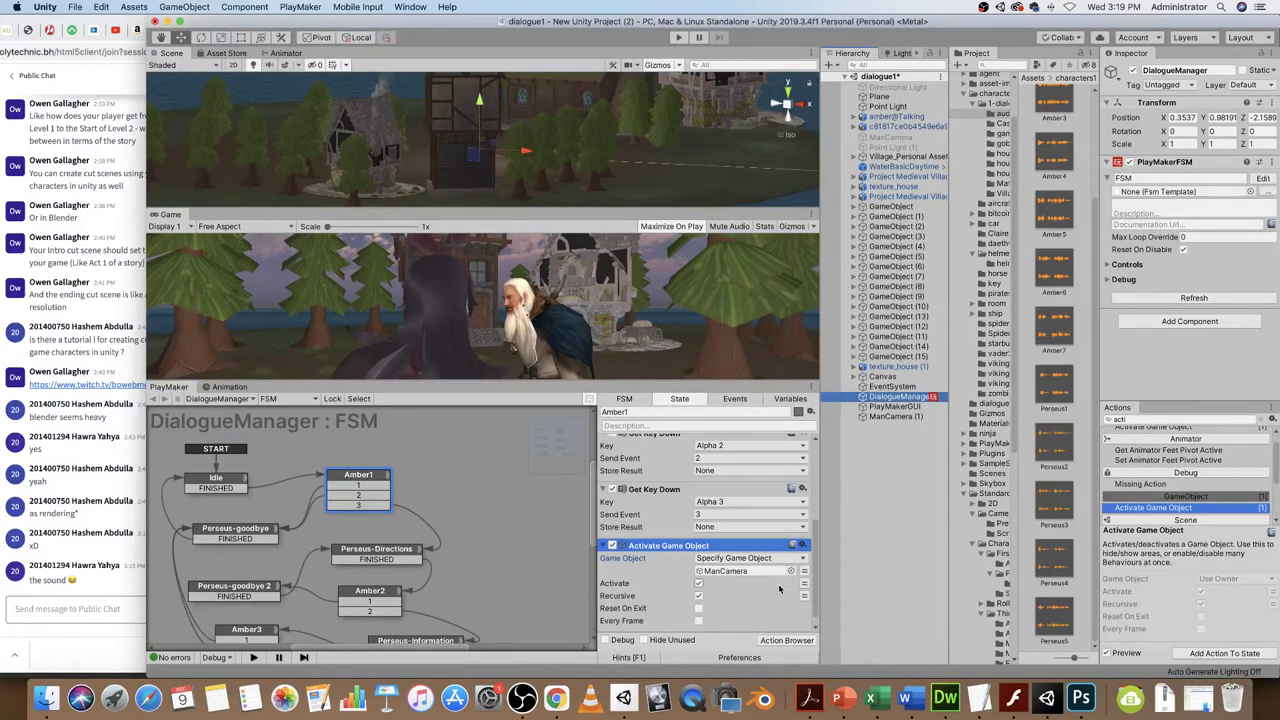
scroll(785, 585, "down", 1)
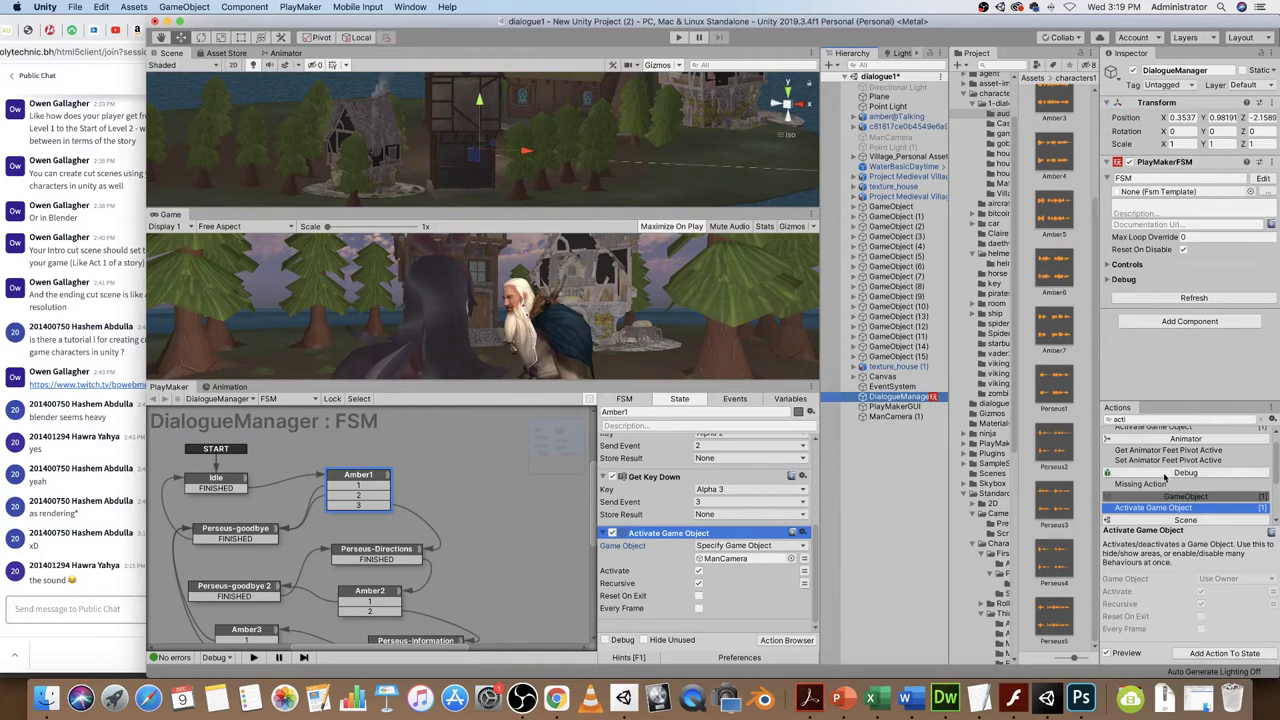
- Add a Cut To Camera action as the last action of the Amber1 state, with ManCamera as its camera
left_click(1110, 419)
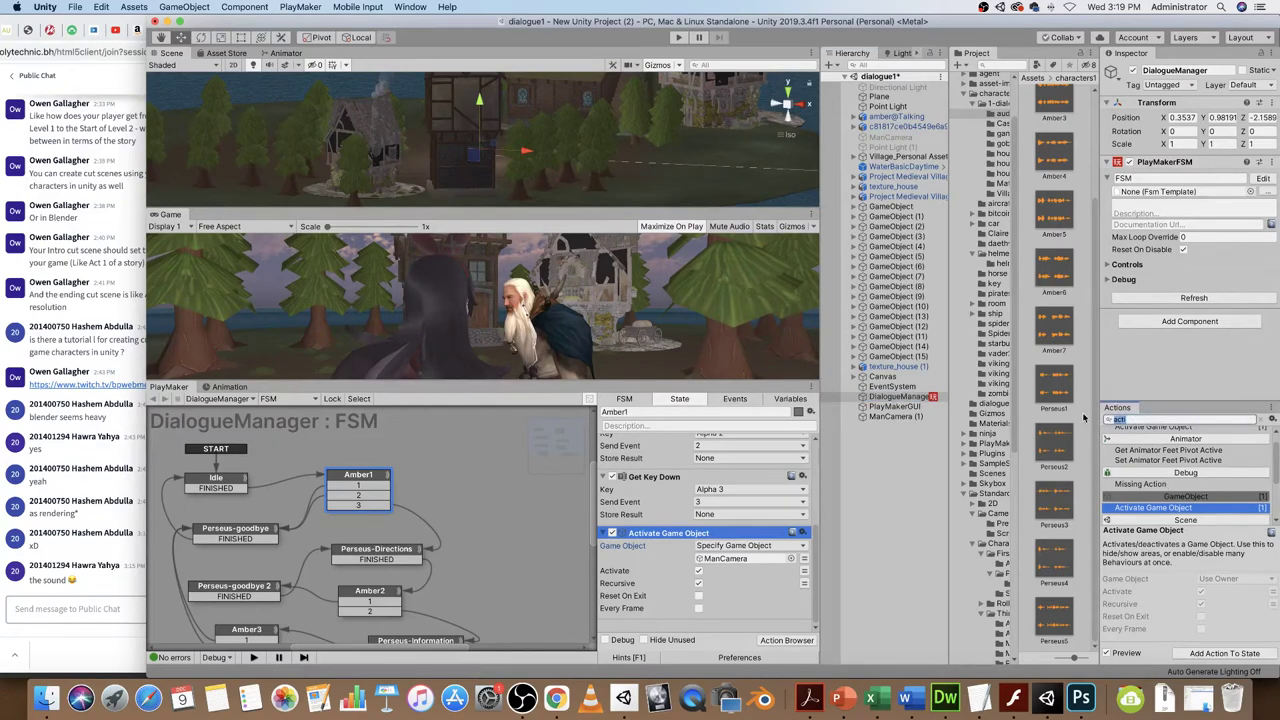
type("cut")
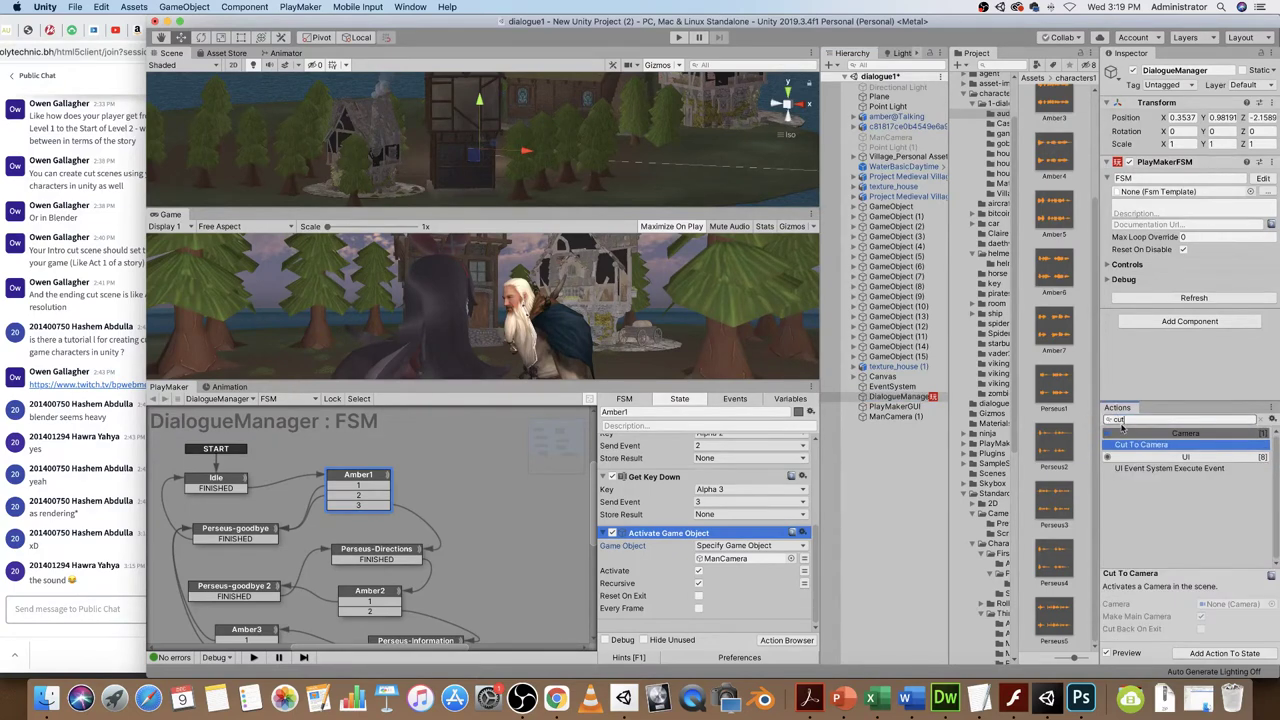
double_click(1136, 446)
scroll(733, 602, "down", 2)
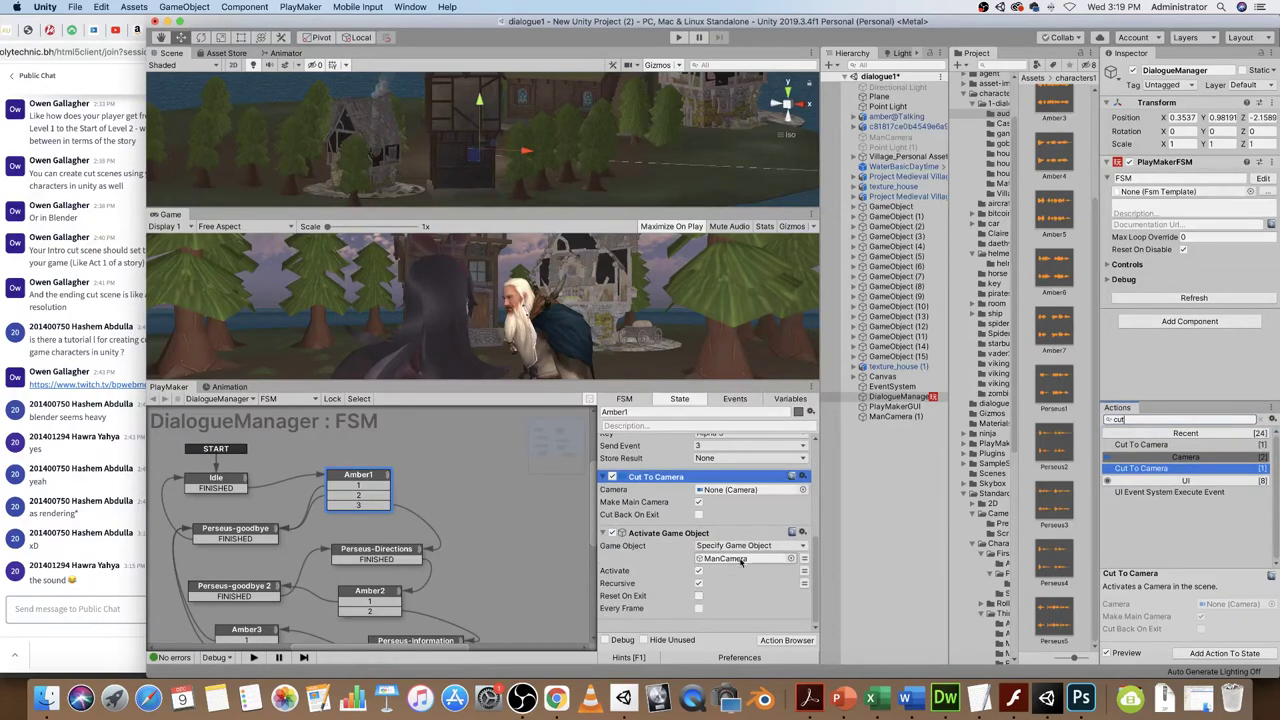
left_click(802, 477)
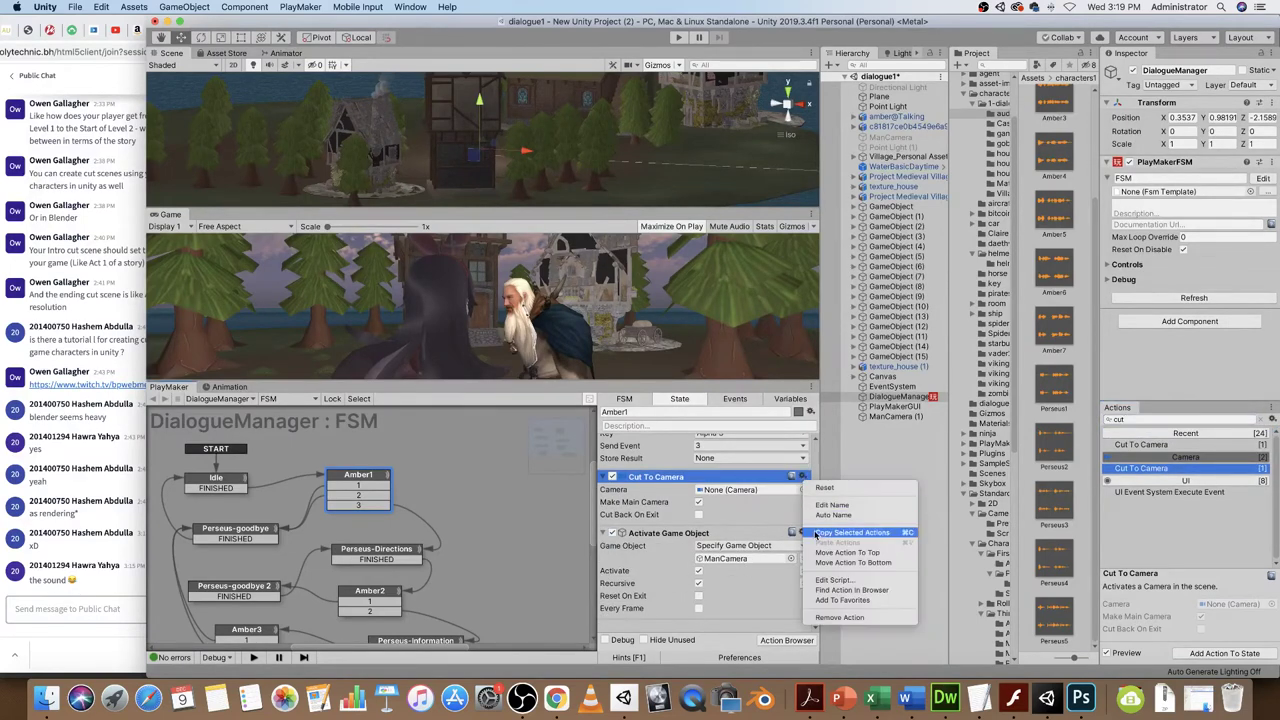
left_click(845, 562)
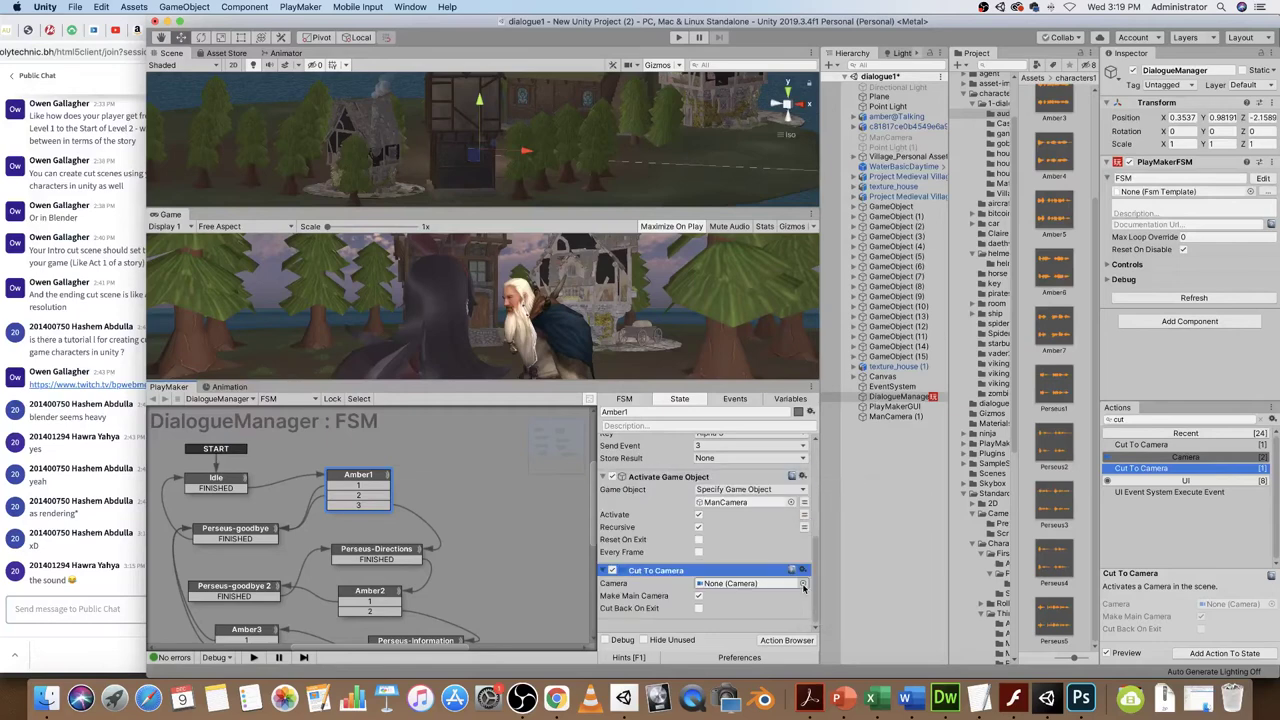
left_click_drag(884, 140, 727, 588)
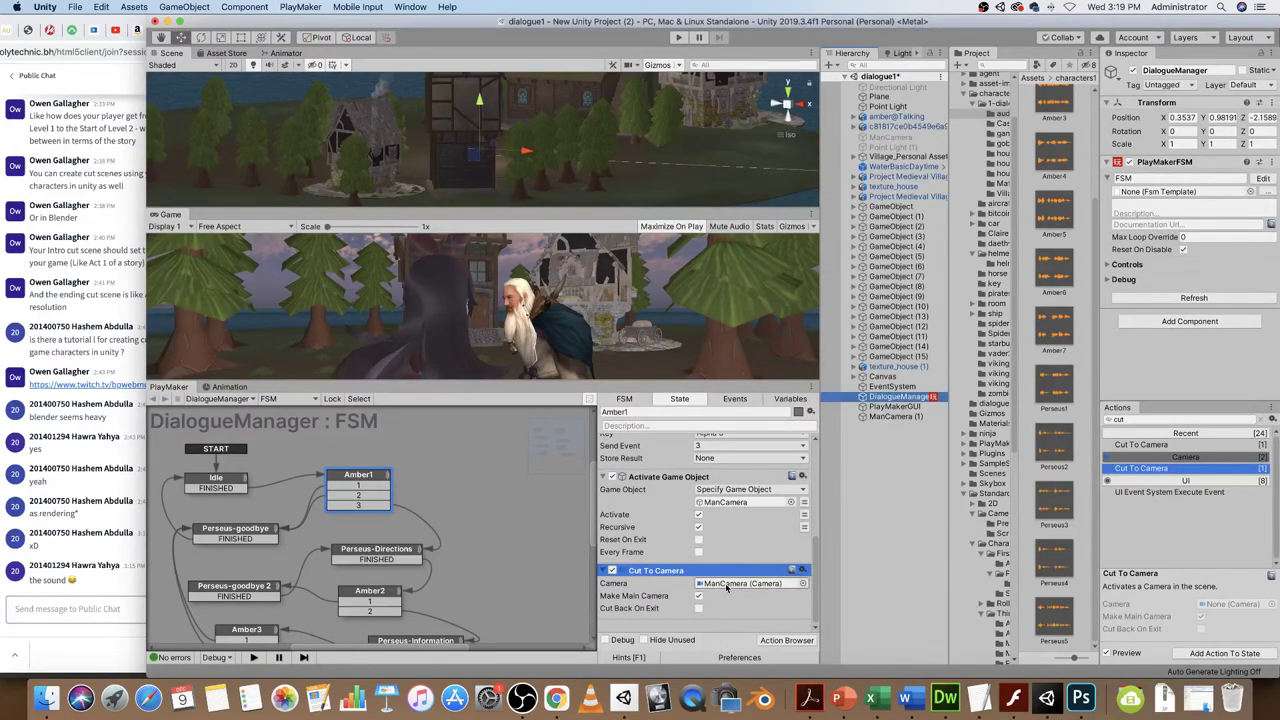
- Play-test the scene to check the camera change between the Idle and Amber1 states
left_click(677, 37)
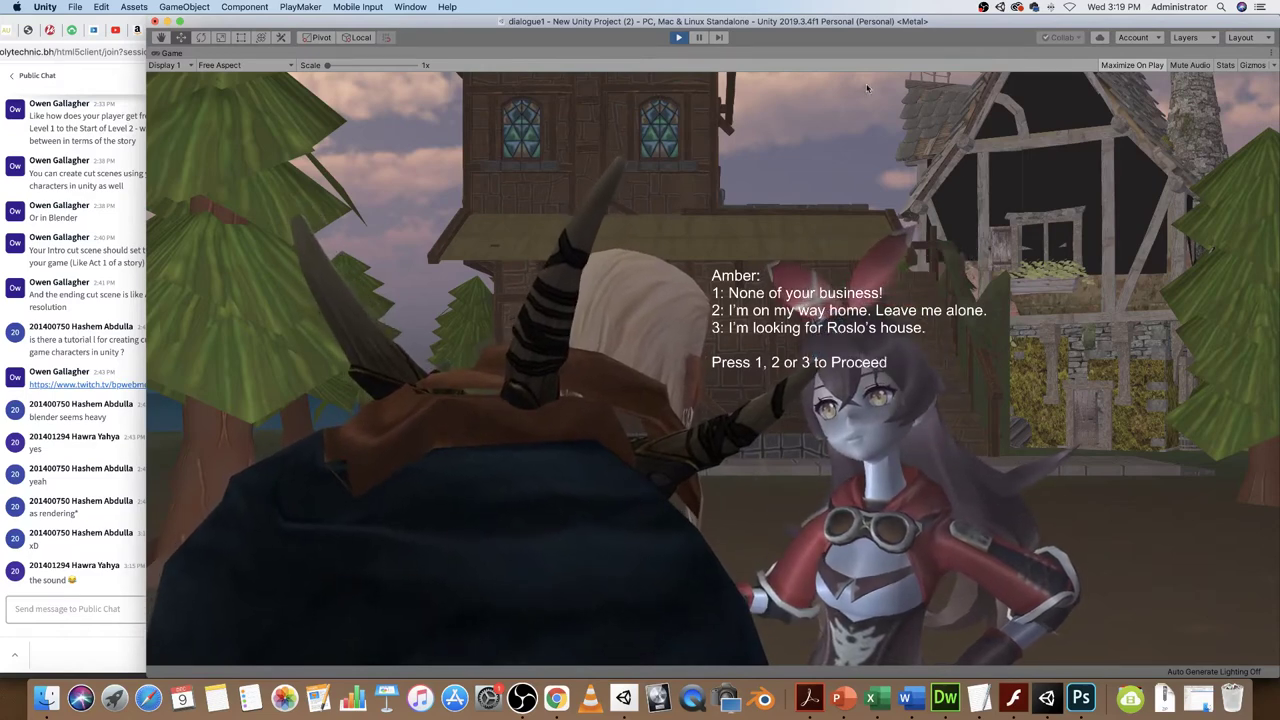
left_click(679, 38)
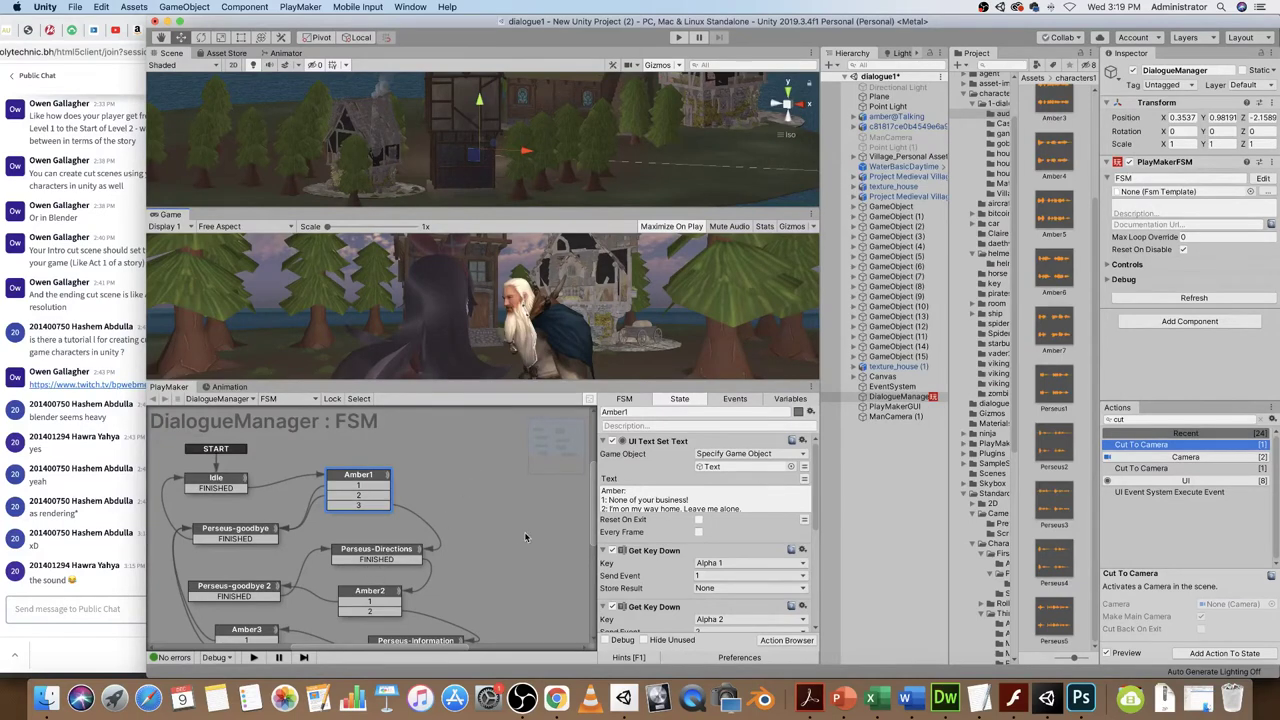
scroll(524, 536, "down", 2)
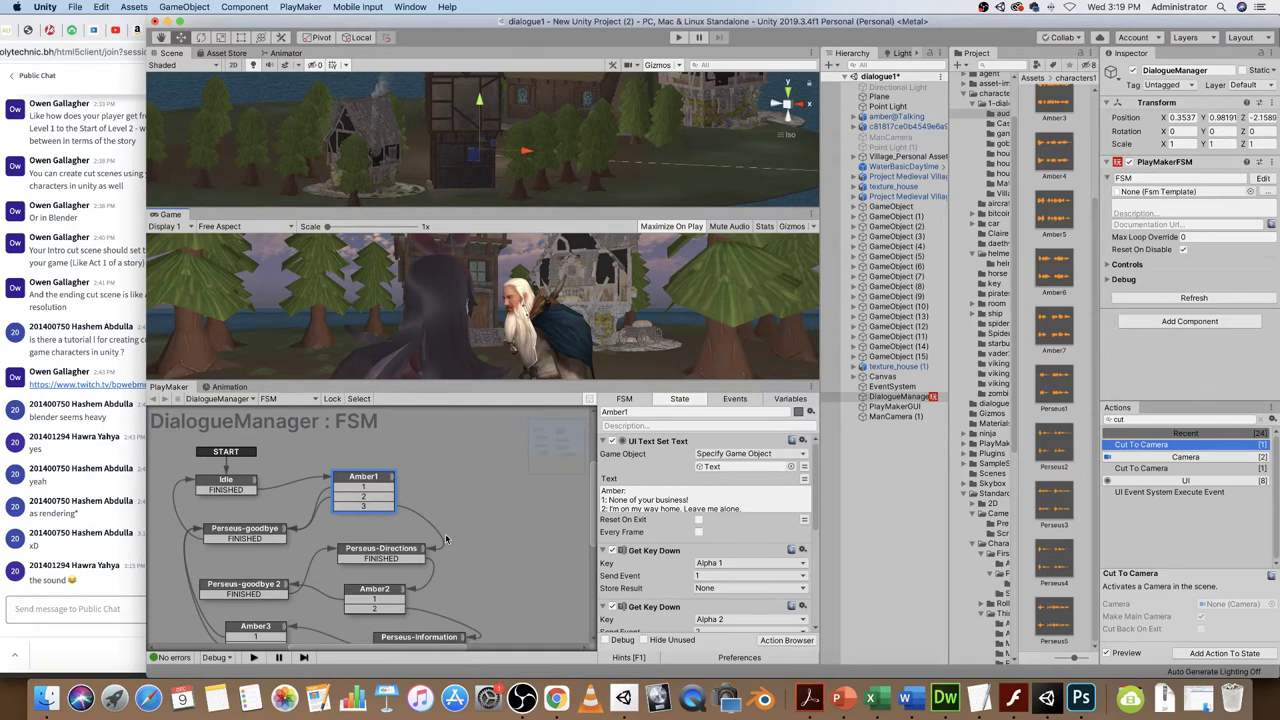
- Copy the Play Sound action from the Idle state and paste it after UI Text Set Text in the Perseus-Directions state
left_click(397, 556)
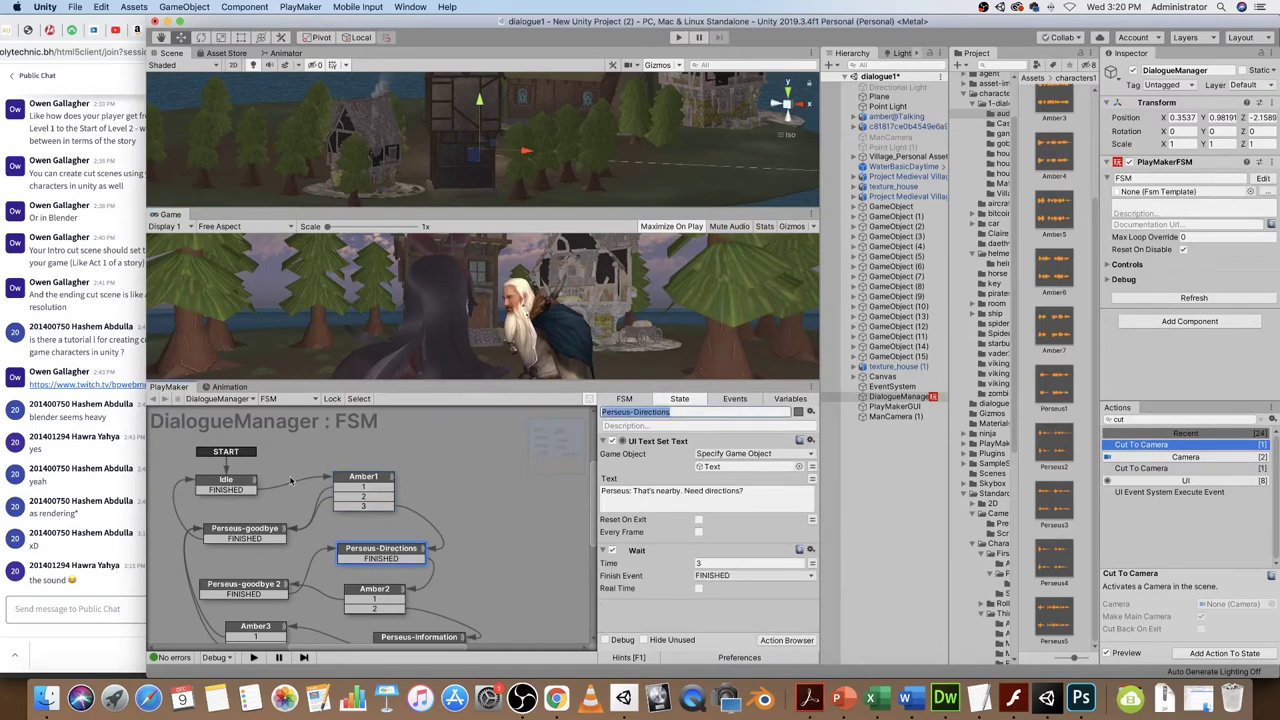
left_click(227, 481)
scroll(689, 527, "down", 2)
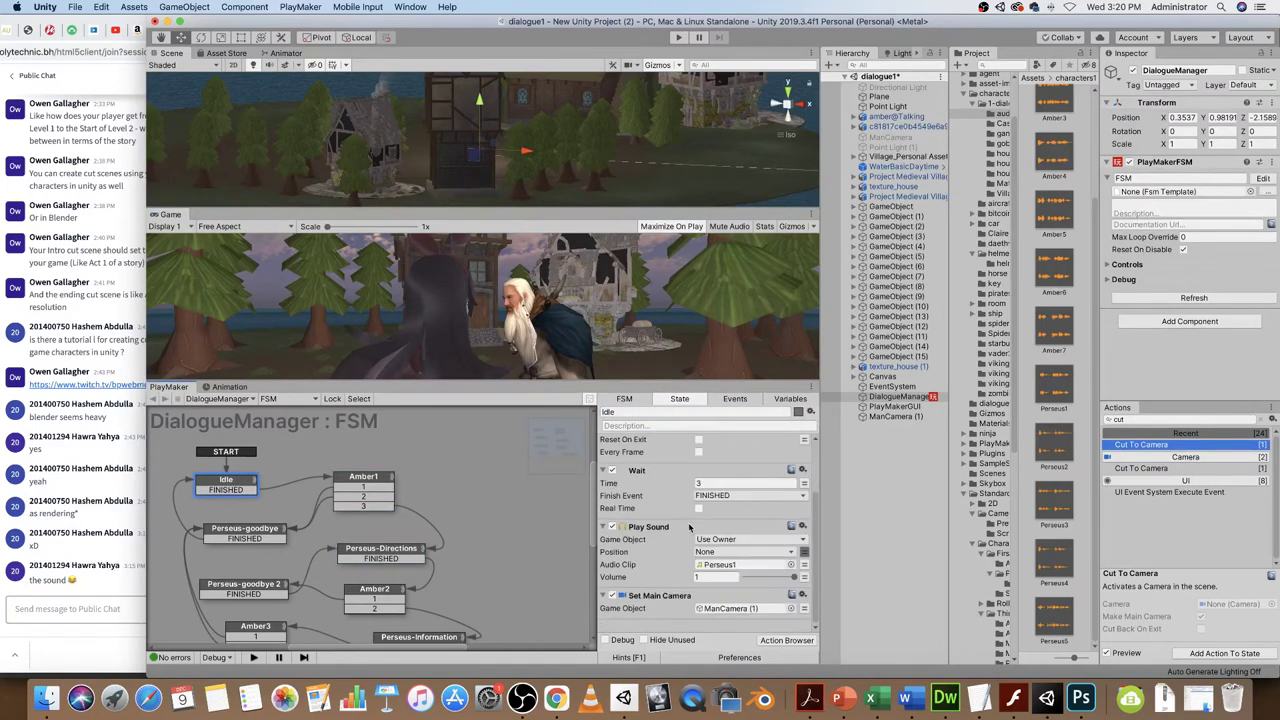
left_click(802, 527)
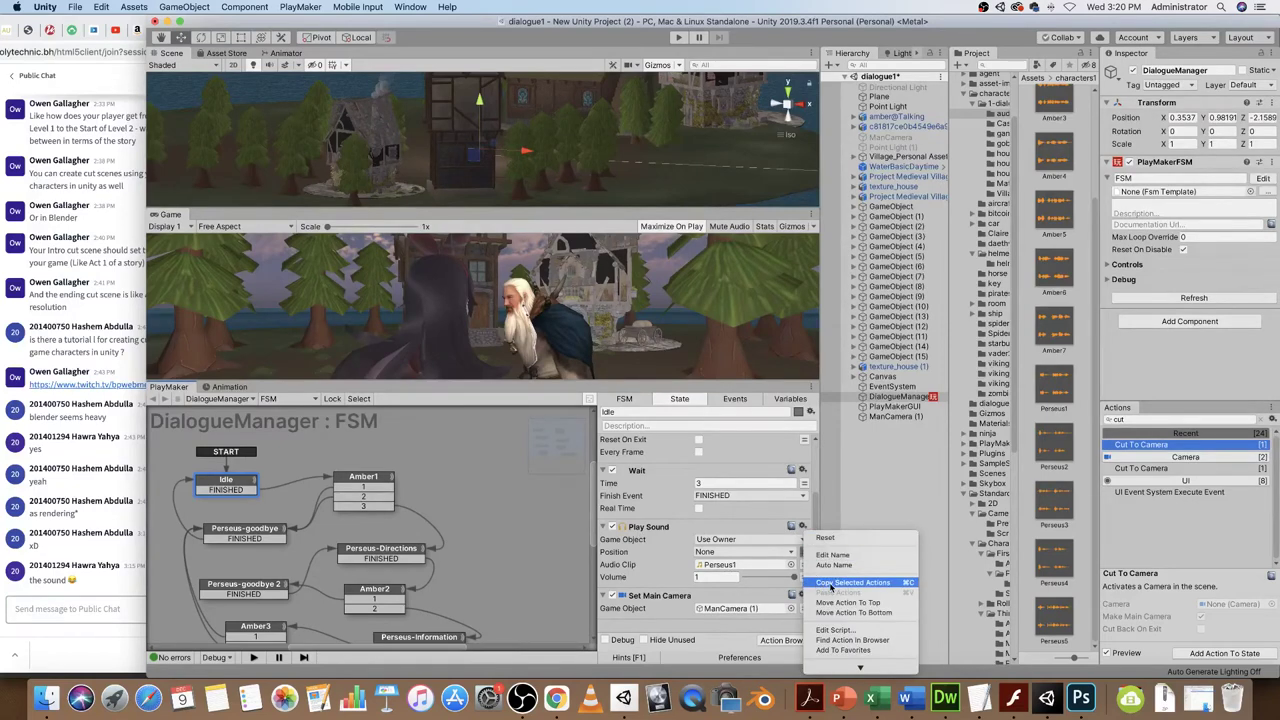
left_click(830, 583)
left_click(381, 552)
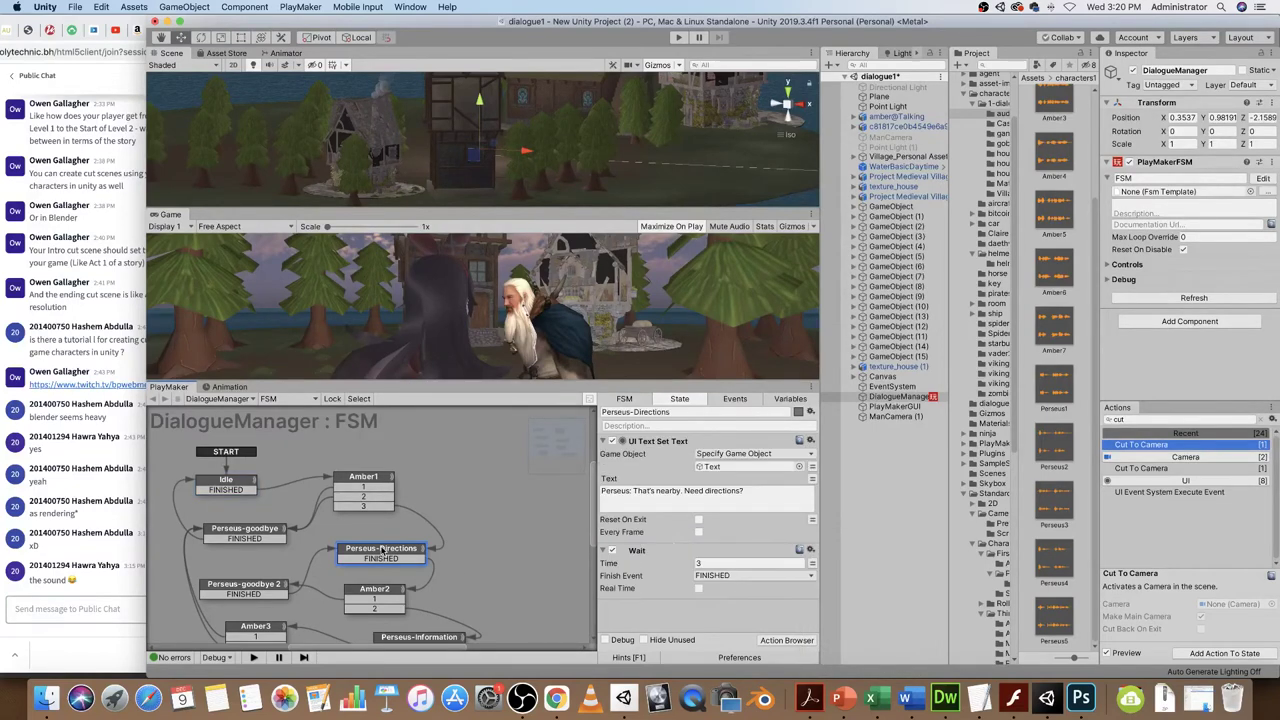
left_click(811, 440)
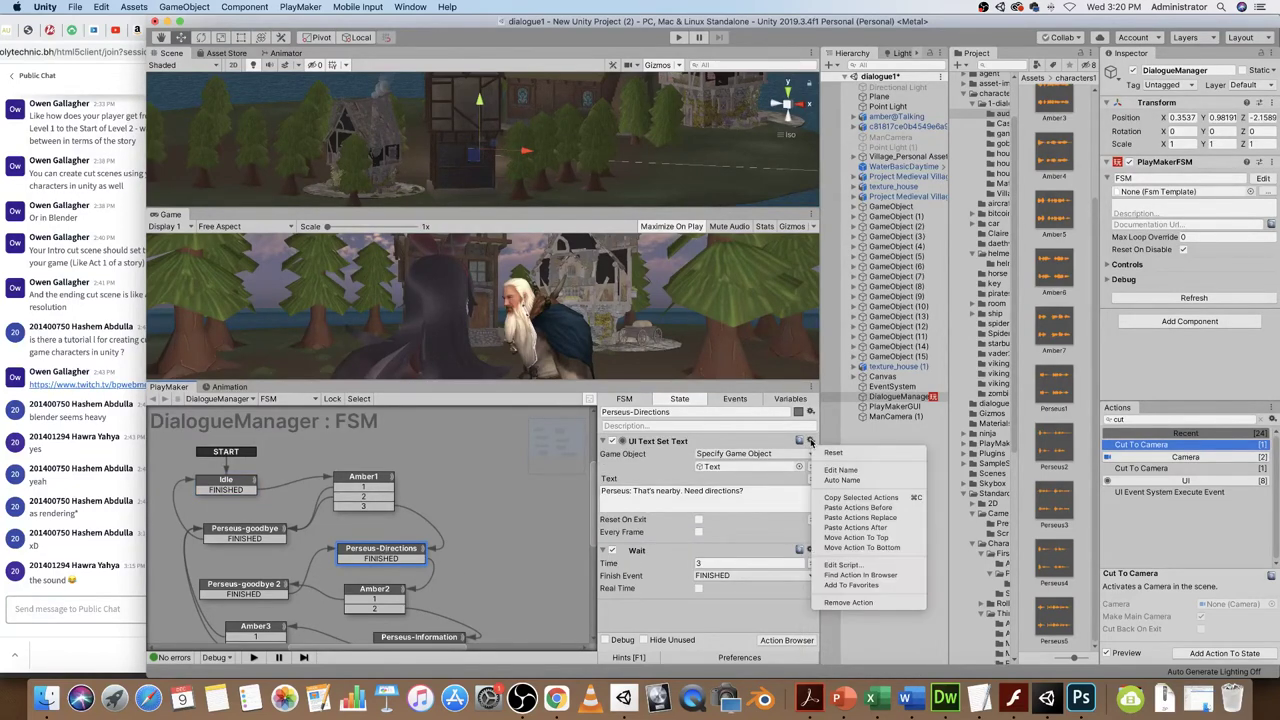
left_click(855, 527)
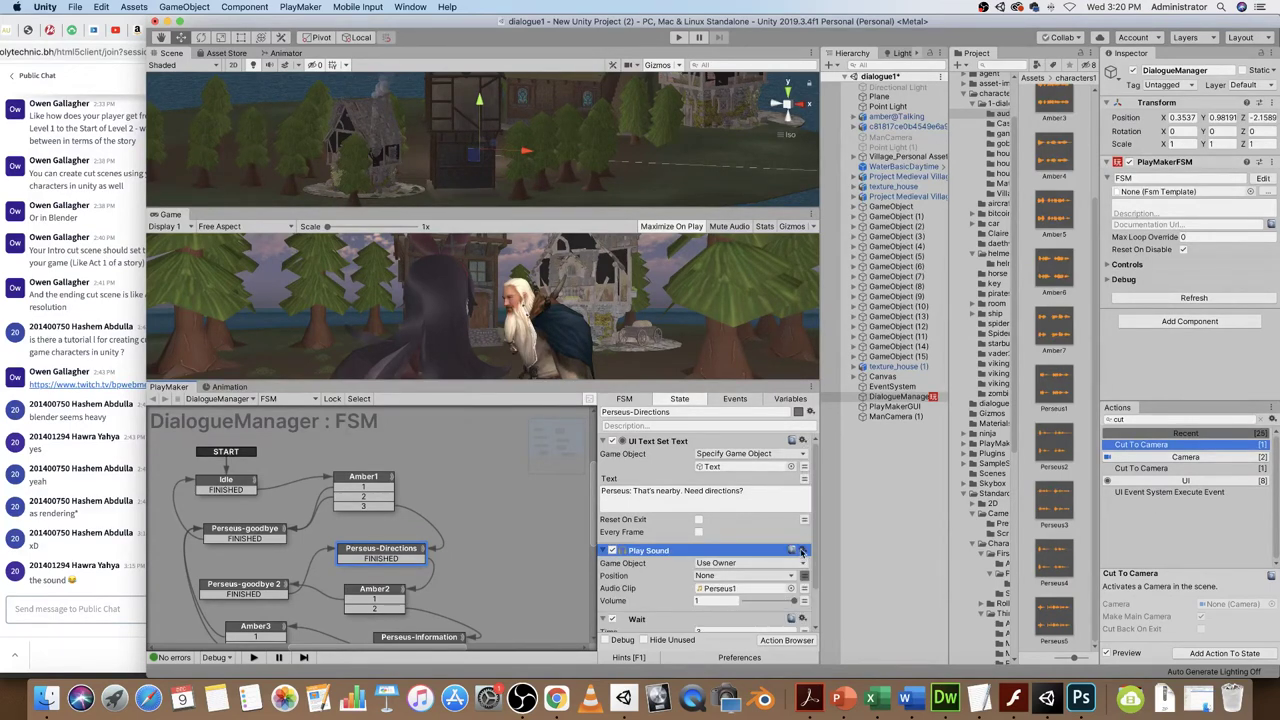
- Set the audio clip of the Play Sound action in Perseus-Directions to Perseus2
left_click(801, 551)
left_click(968, 369)
left_click_drag(1057, 410, 739, 595)
scroll(502, 548, "down", 1)
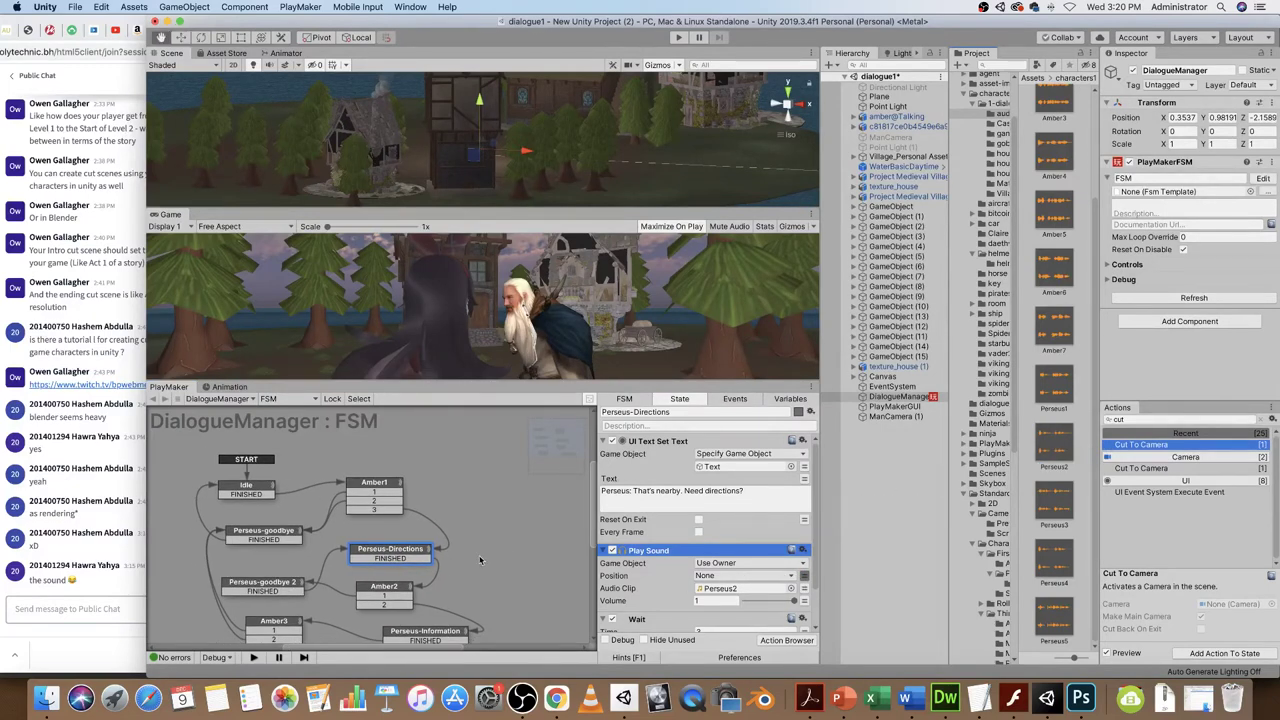
- Paste the copied Play Sound action after Wait in the Perseus-goodbye state and set its audio clip to Perseus3
scroll(481, 500, "down", 3)
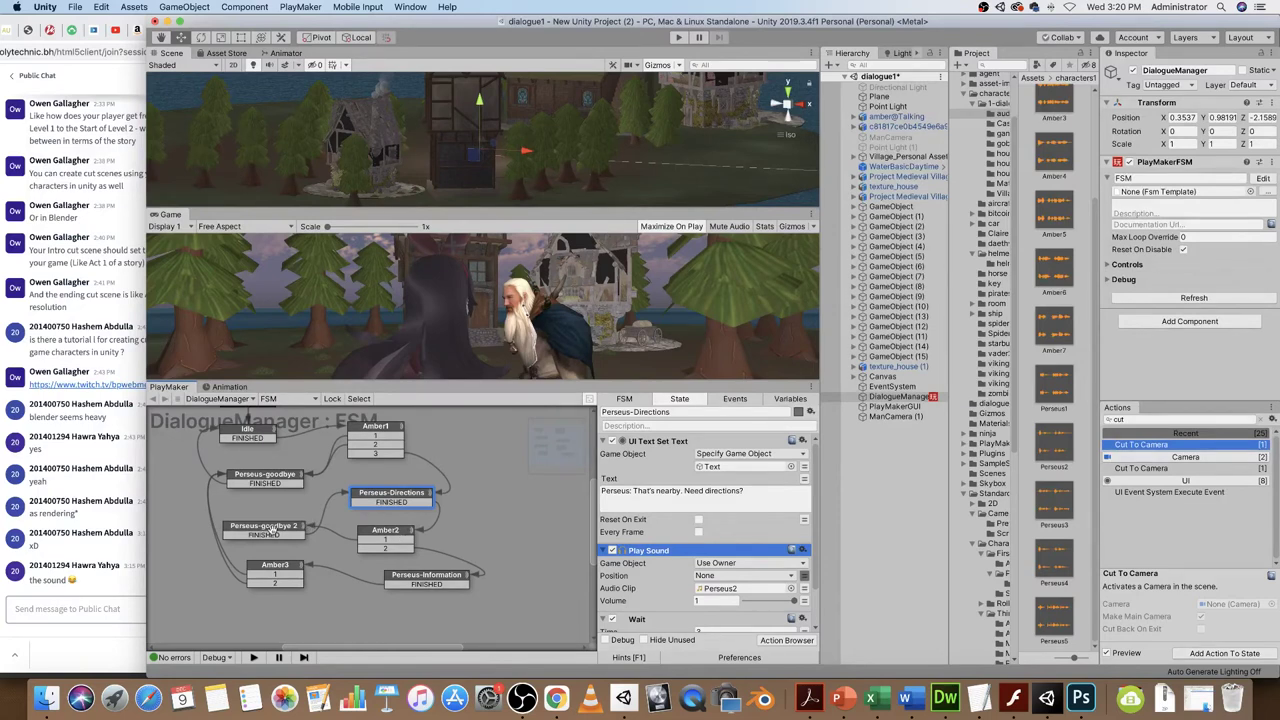
left_click(275, 481)
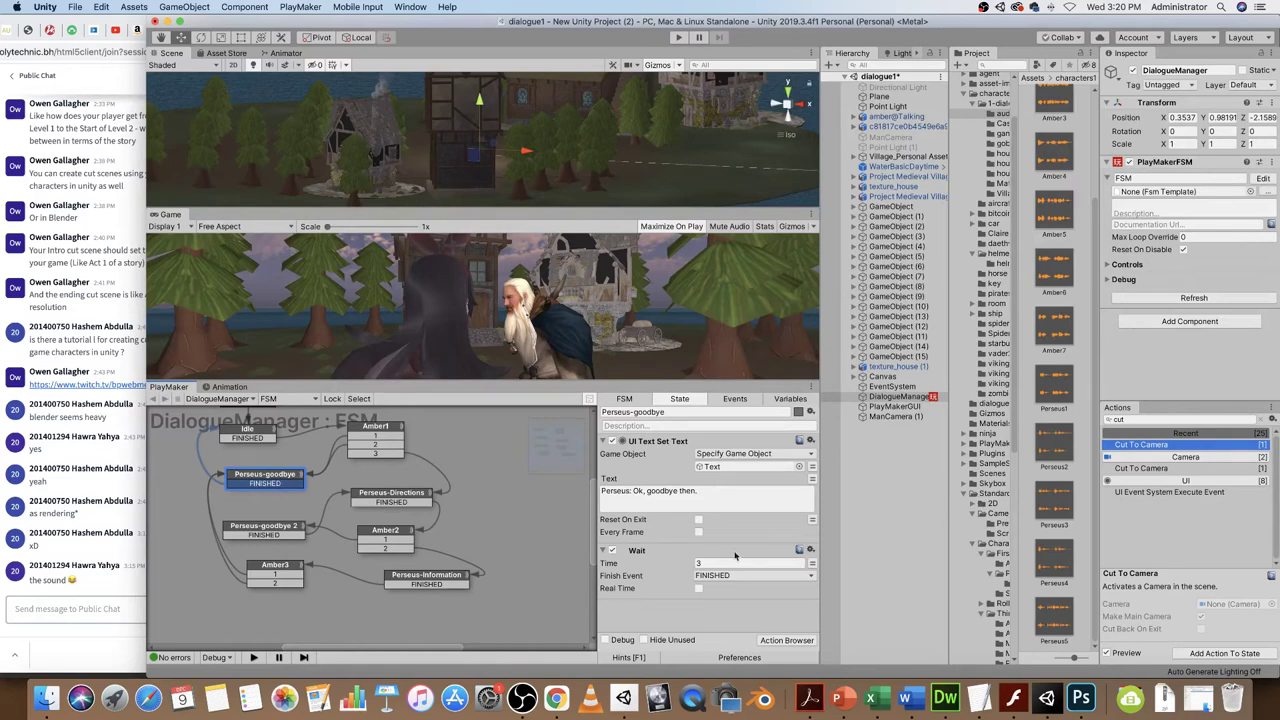
left_click(811, 550)
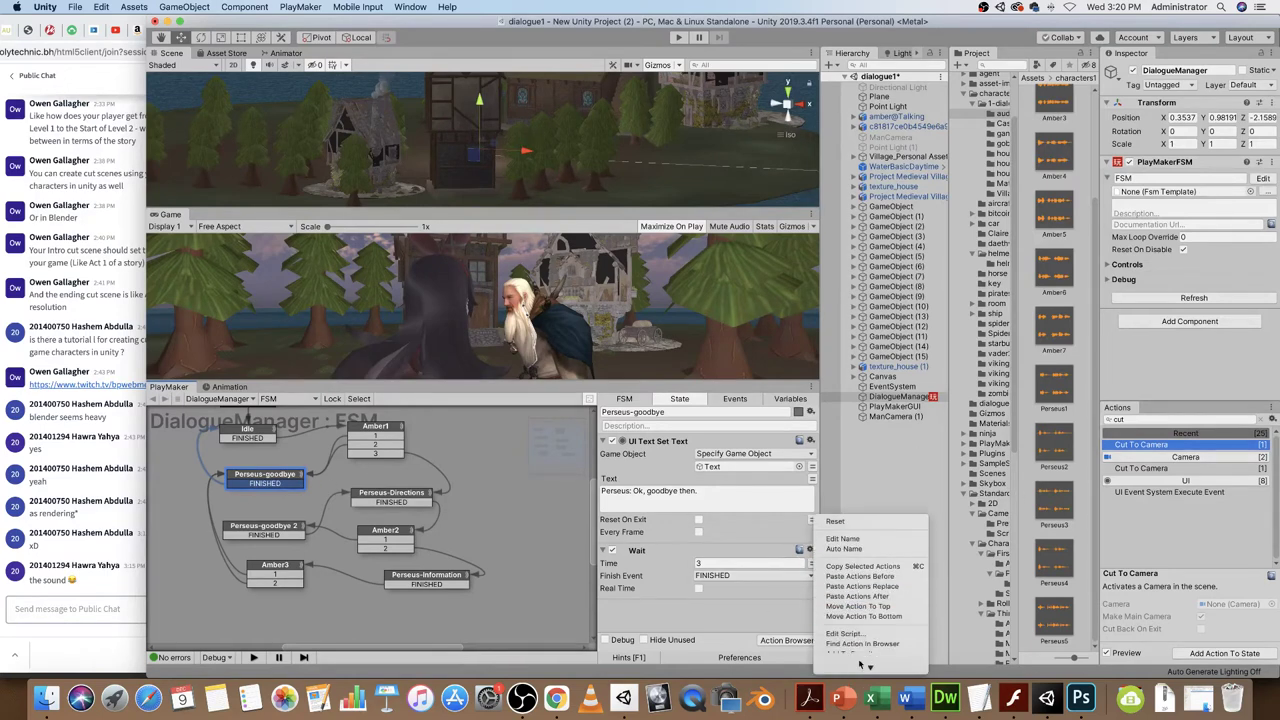
left_click(857, 596)
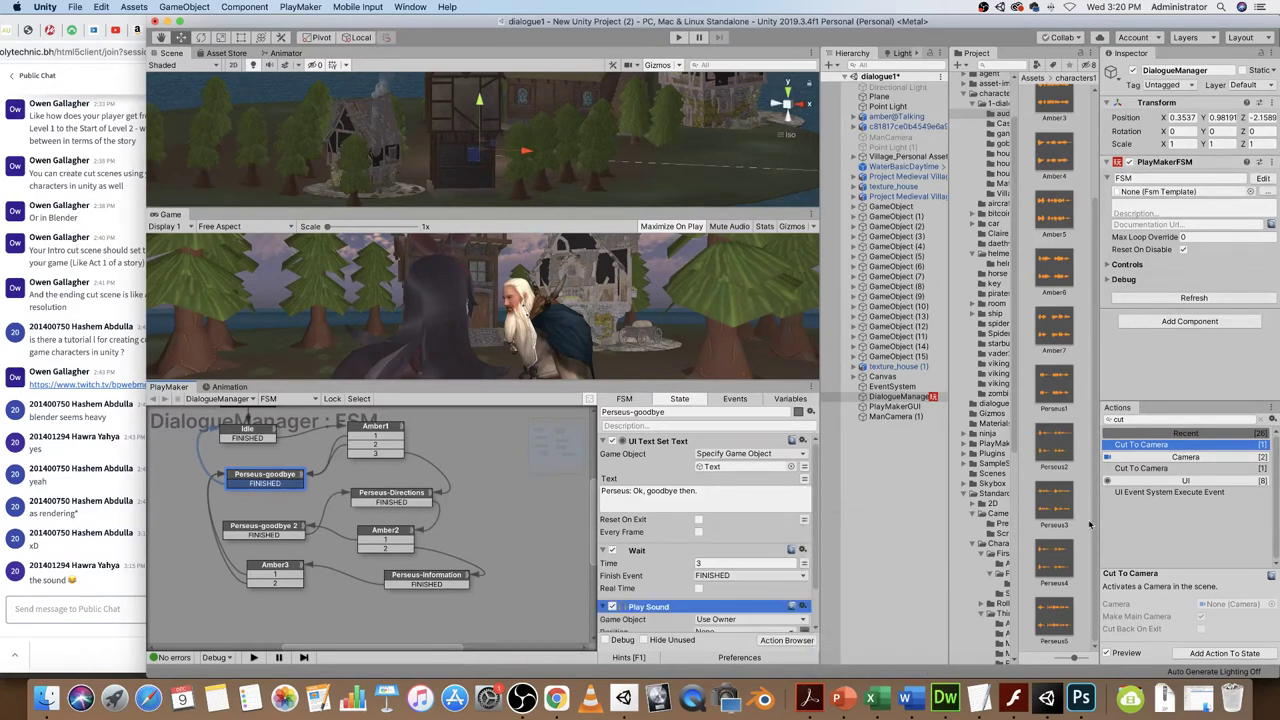
left_click_drag(1056, 510, 735, 606)
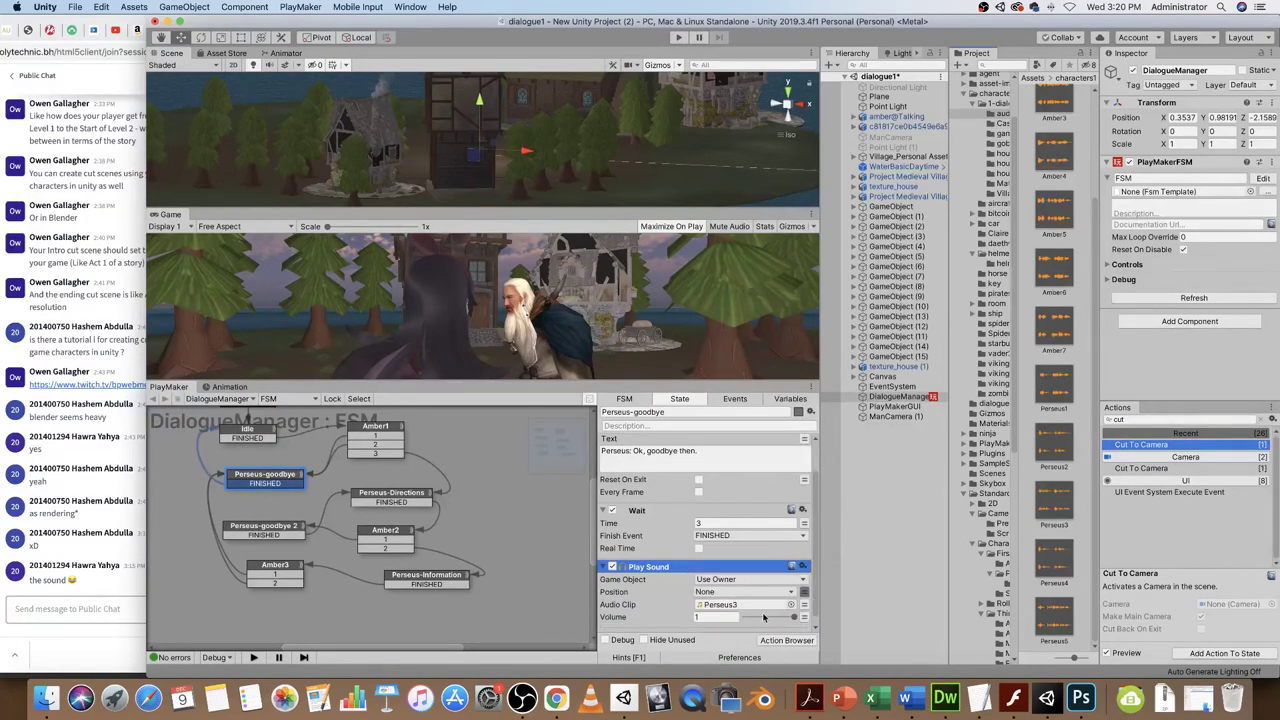
- Paste the copied Play Sound action after Wait in the Perseus-goodbye 2 state and assign the Perseus4 audio clip
left_click(262, 530)
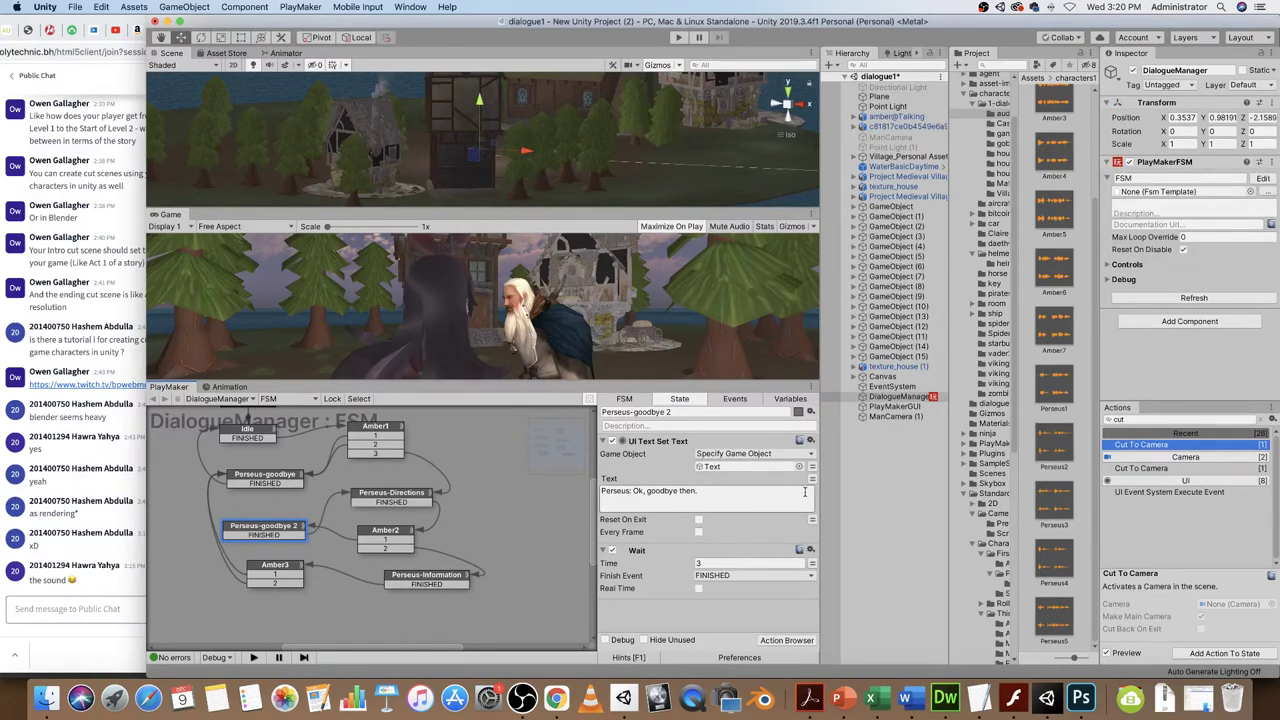
left_click(811, 550)
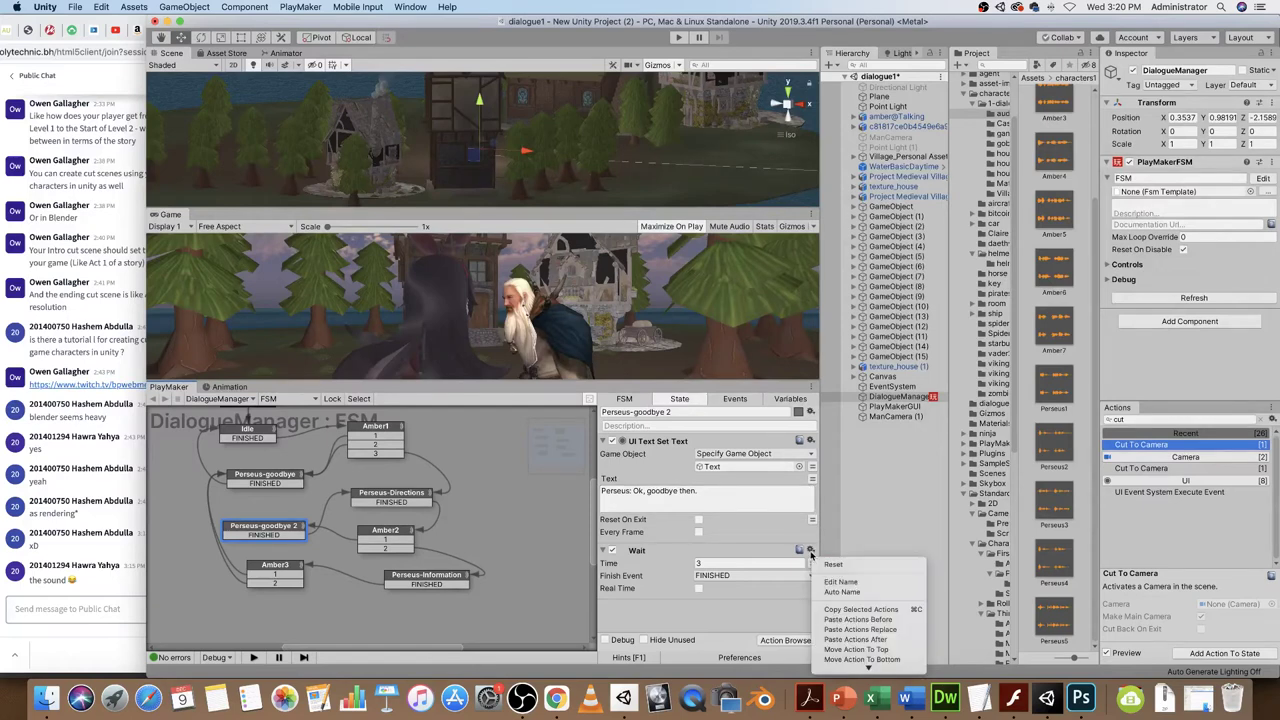
left_click(848, 621)
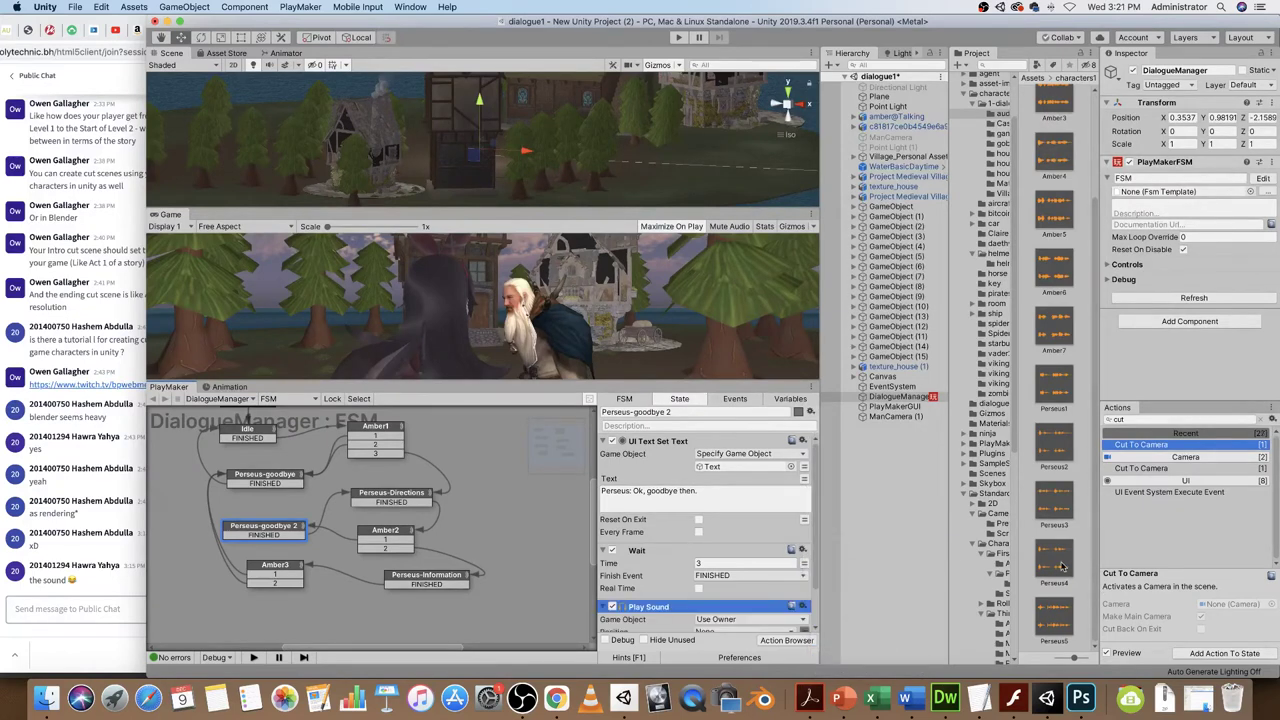
scroll(789, 551, "down", 2)
left_click_drag(1056, 566, 752, 600)
- Paste the copied Play Sound action after Wait in the Perseus-Information state and assign the Perseus5 audio clip
left_click(427, 580)
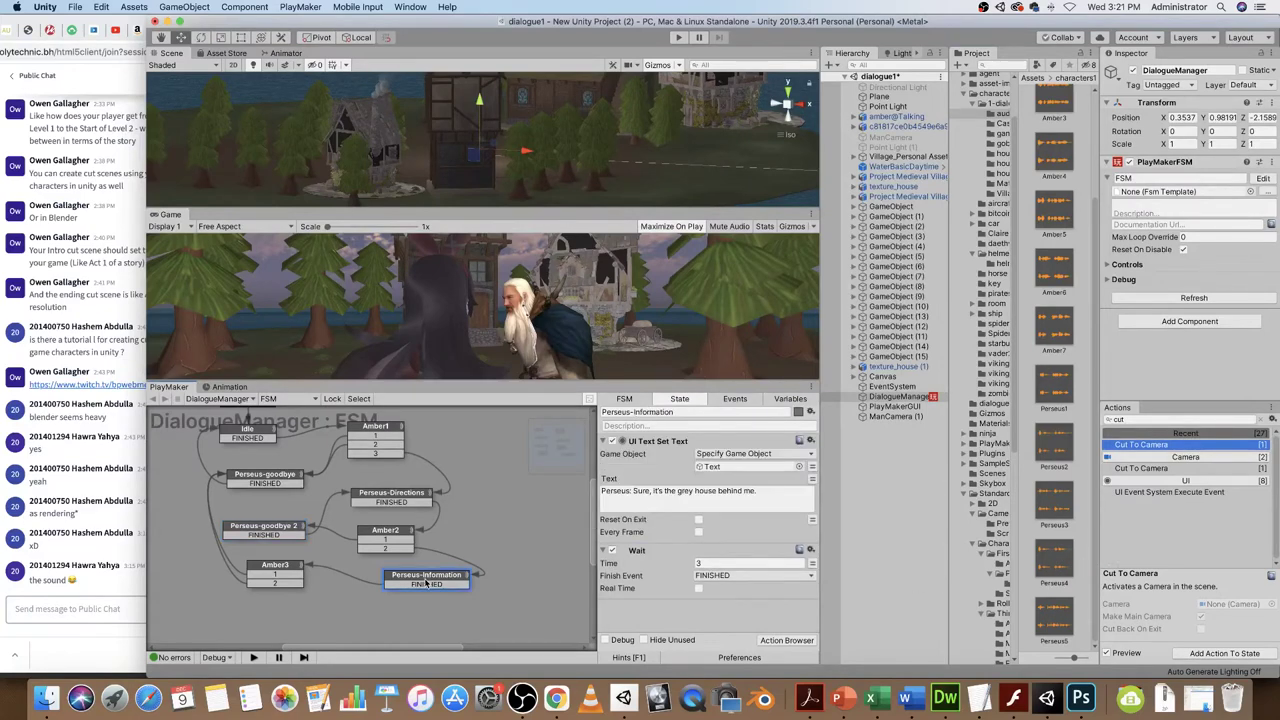
left_click(811, 550)
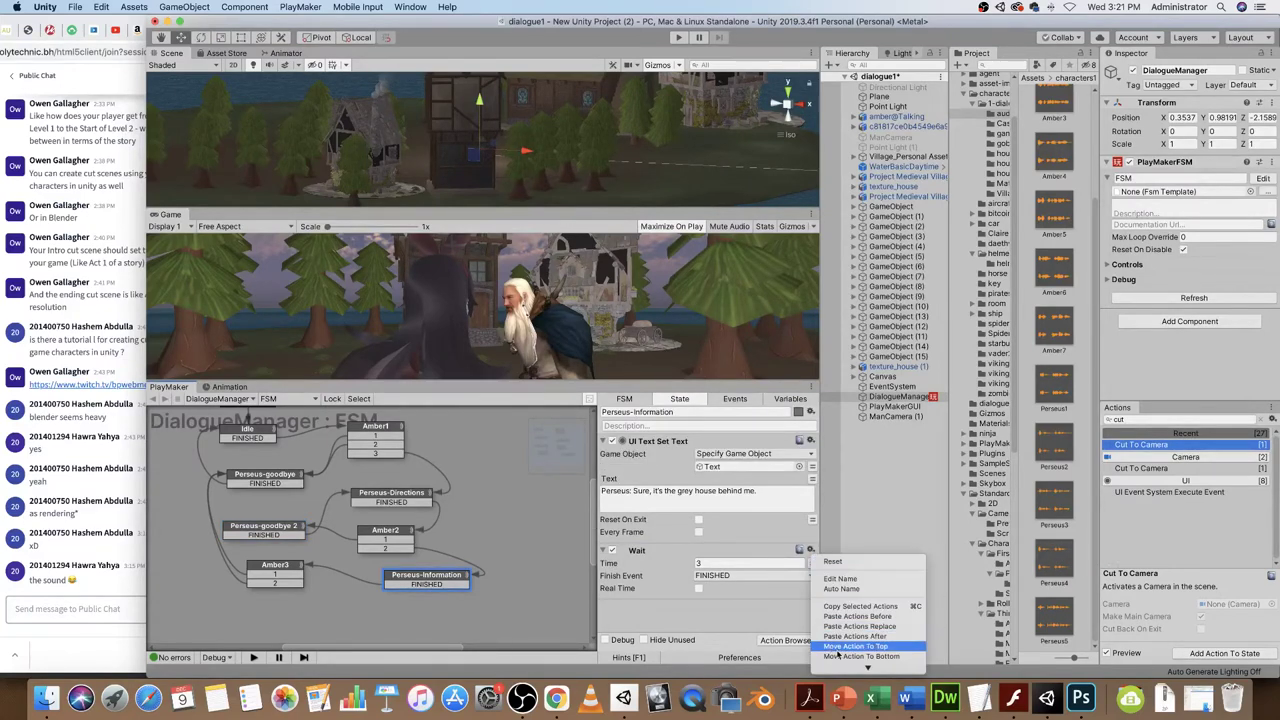
left_click(857, 597)
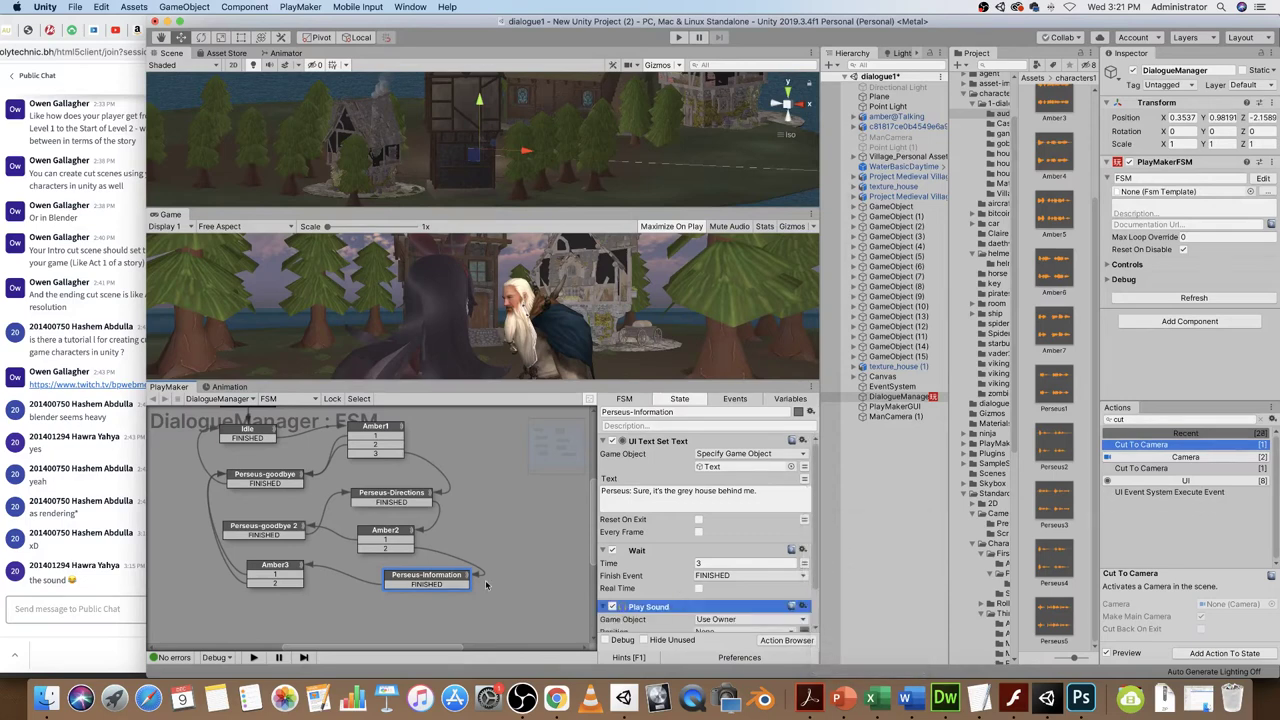
left_click_drag(1052, 622, 745, 595)
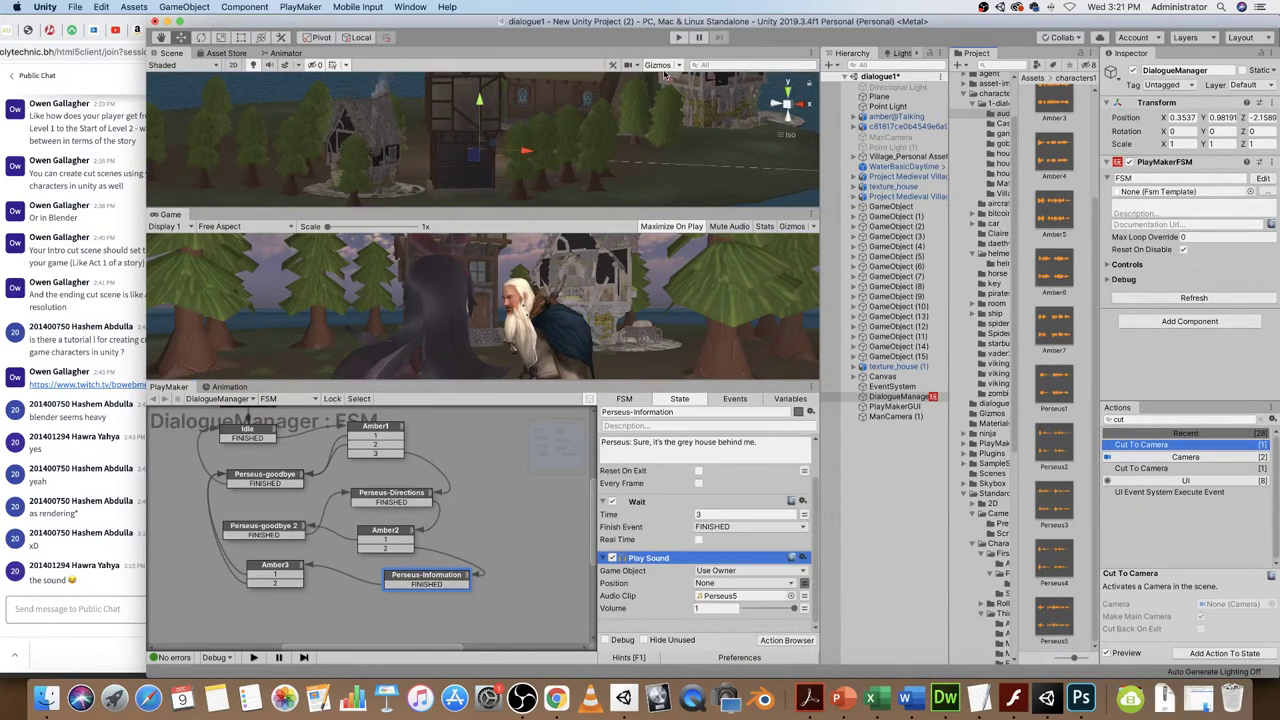
- Play-test the dialogue by answering with option 3 and option 2, and stop the game
left_click(676, 38)
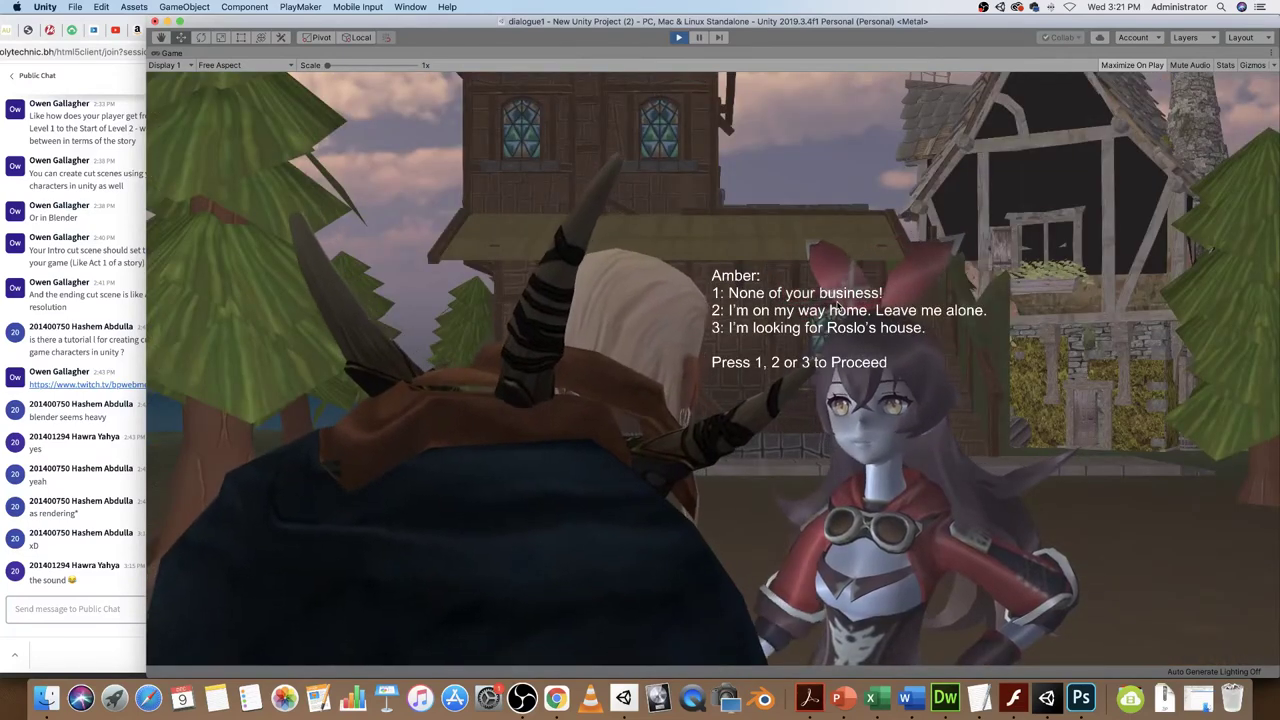
key("2")
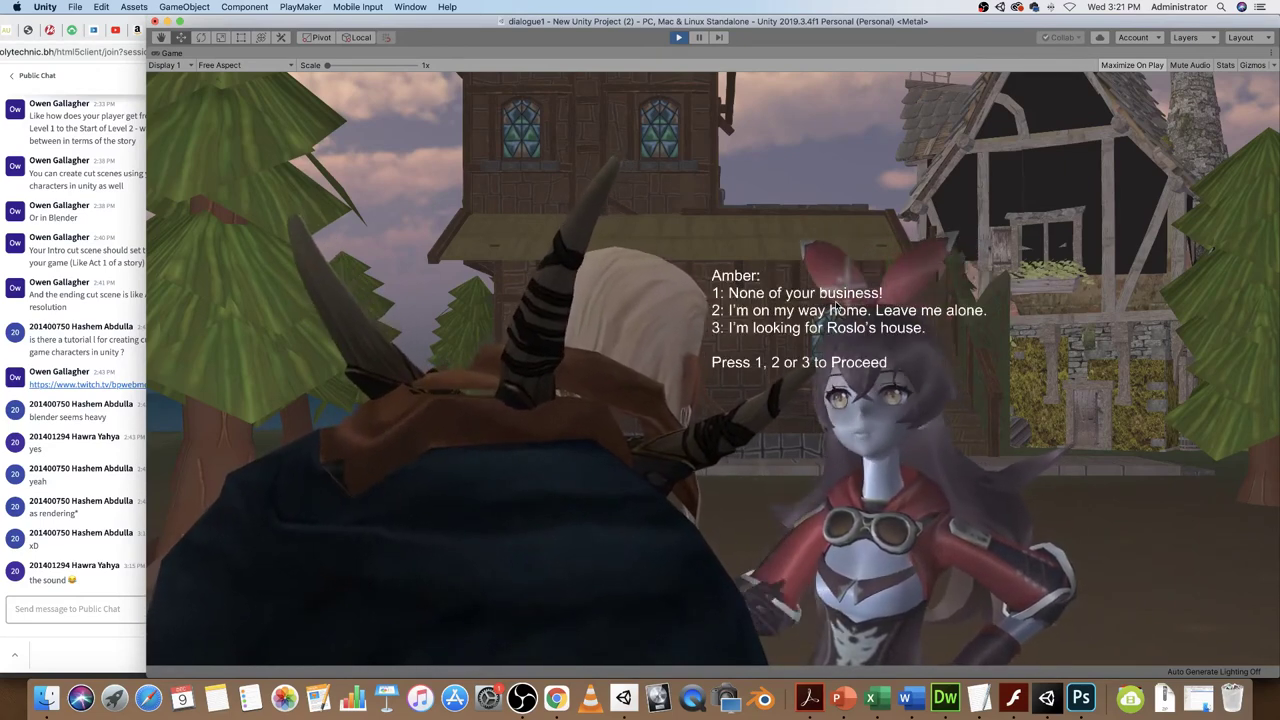
key("3")
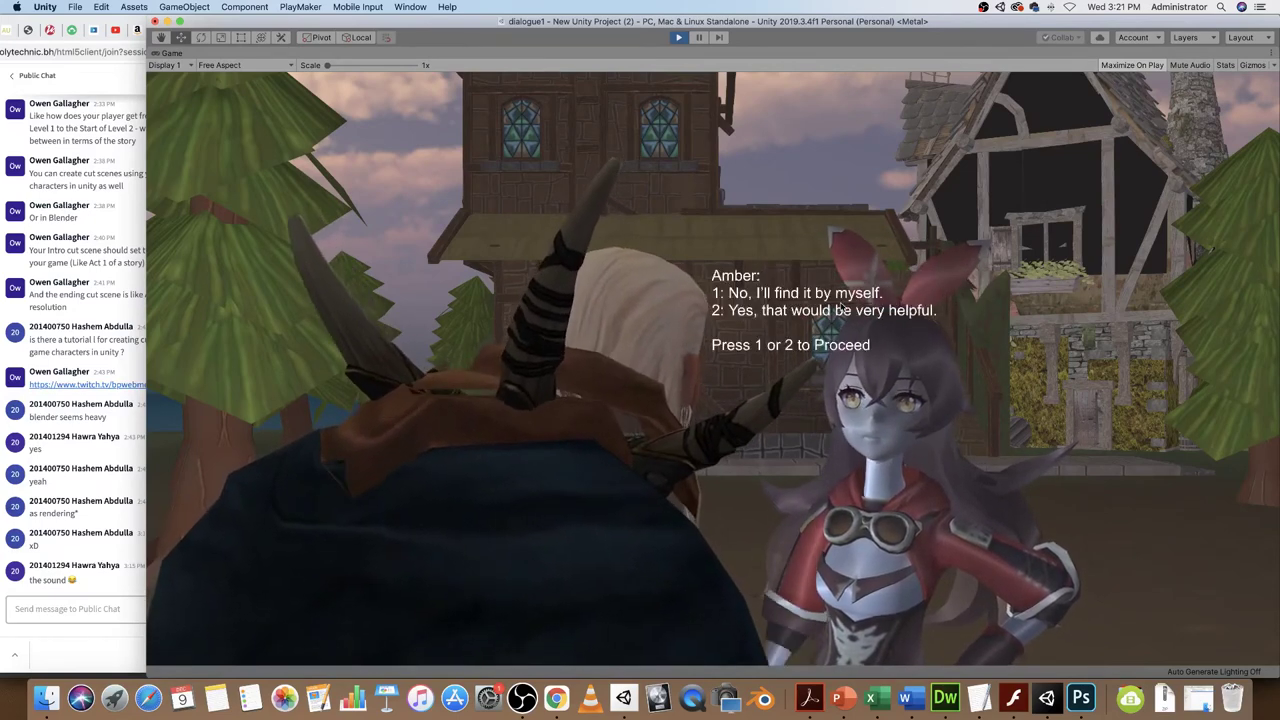
key("2")
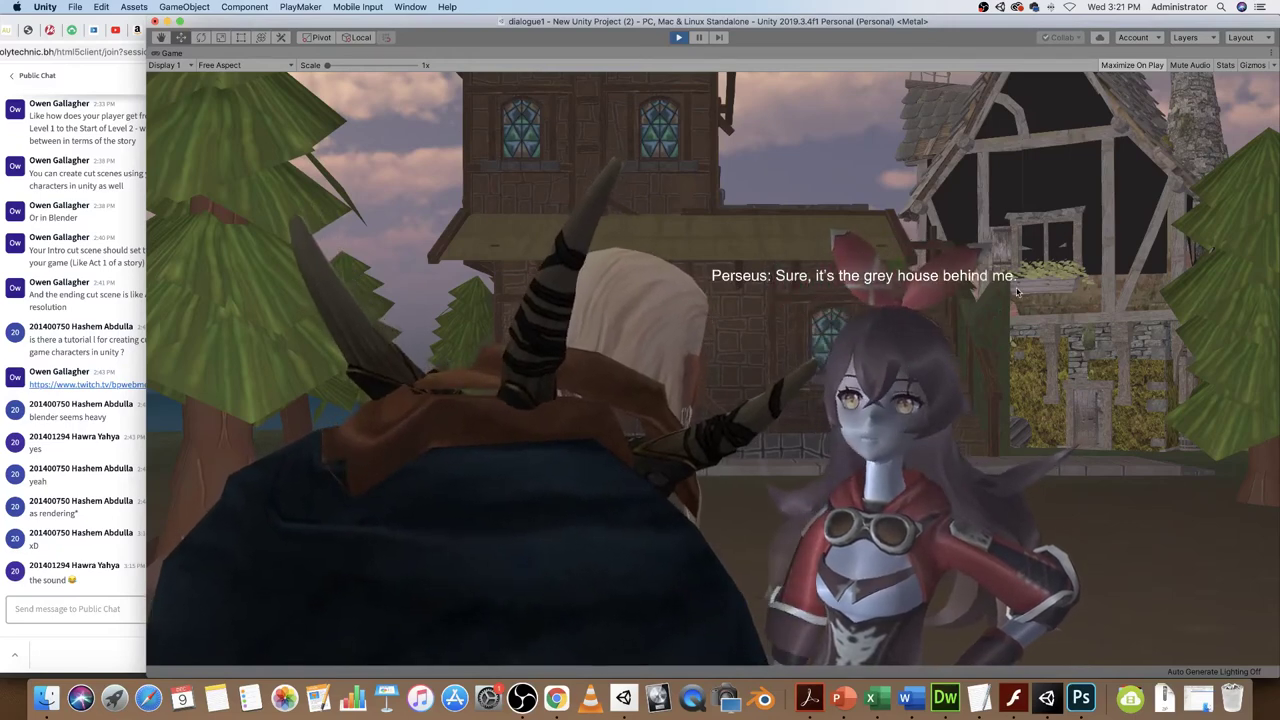
left_click(826, 350)
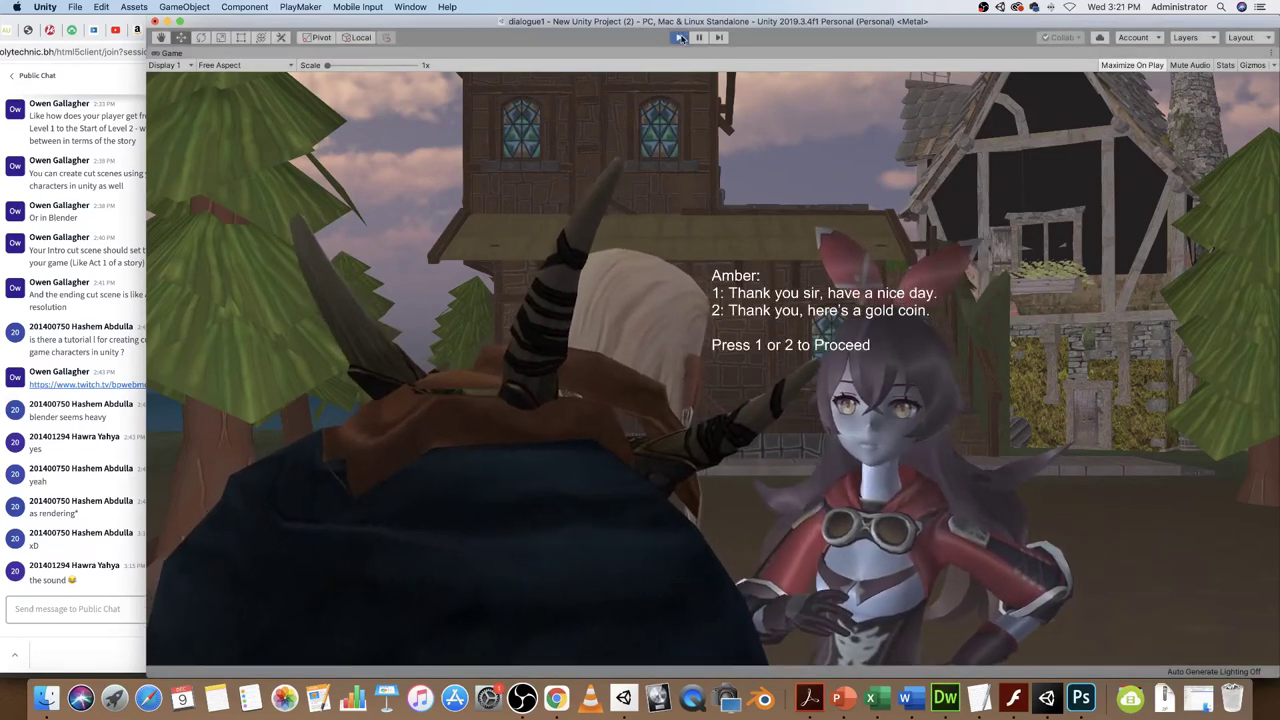
key("super+p")
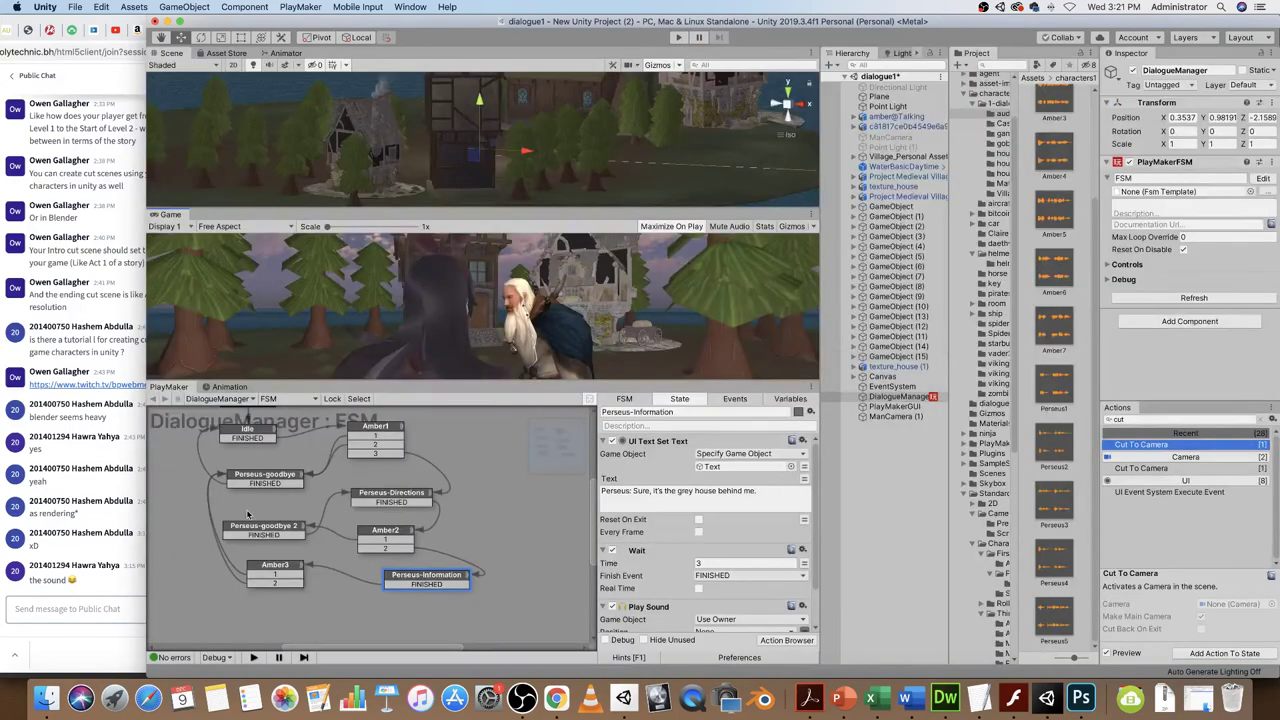
- Set the Play Sound audio clip to Perseus3 in the Perseus-Directions state and to Perseus2 in the Perseus-goodbye state
left_click(380, 494)
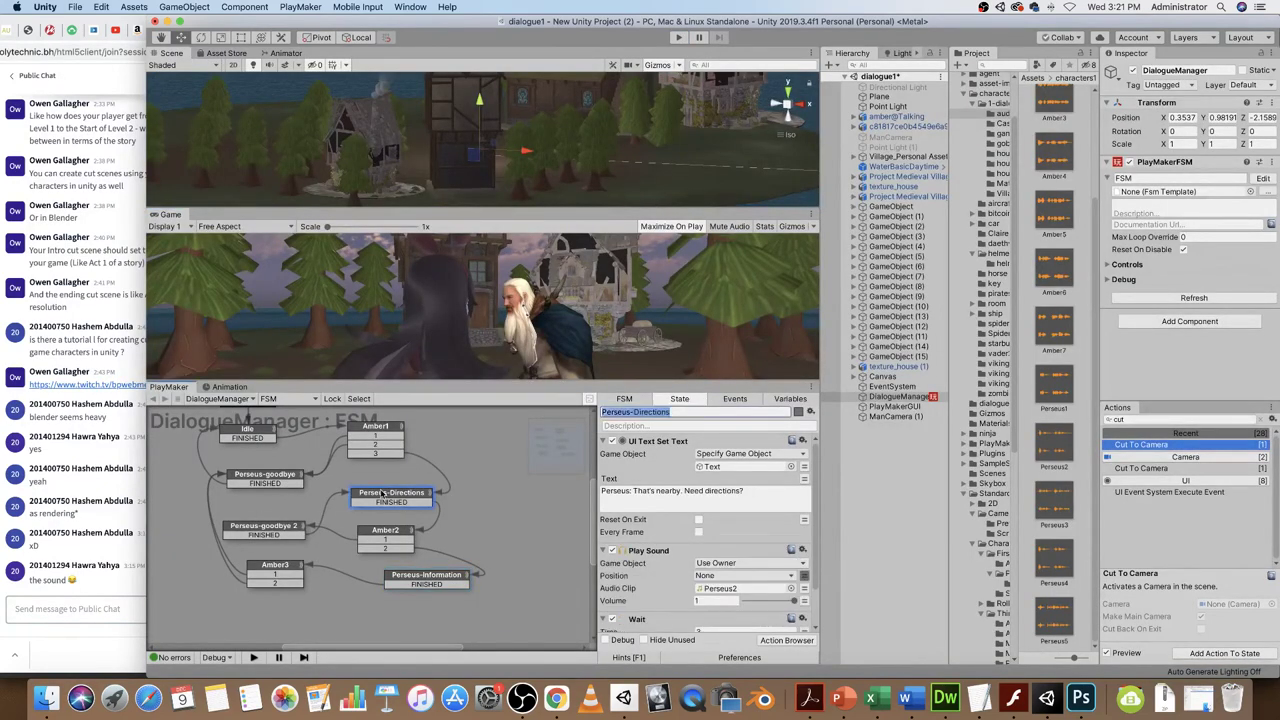
scroll(764, 609, "down", 2)
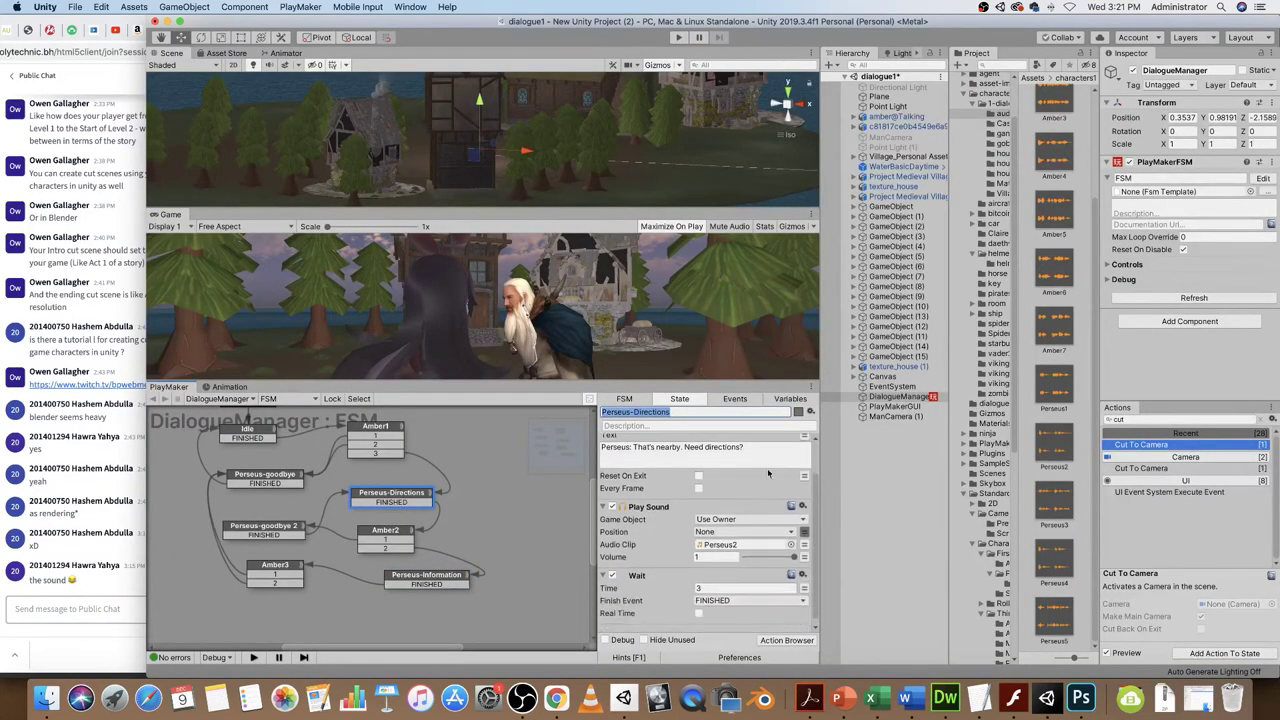
left_click_drag(1054, 505, 707, 546)
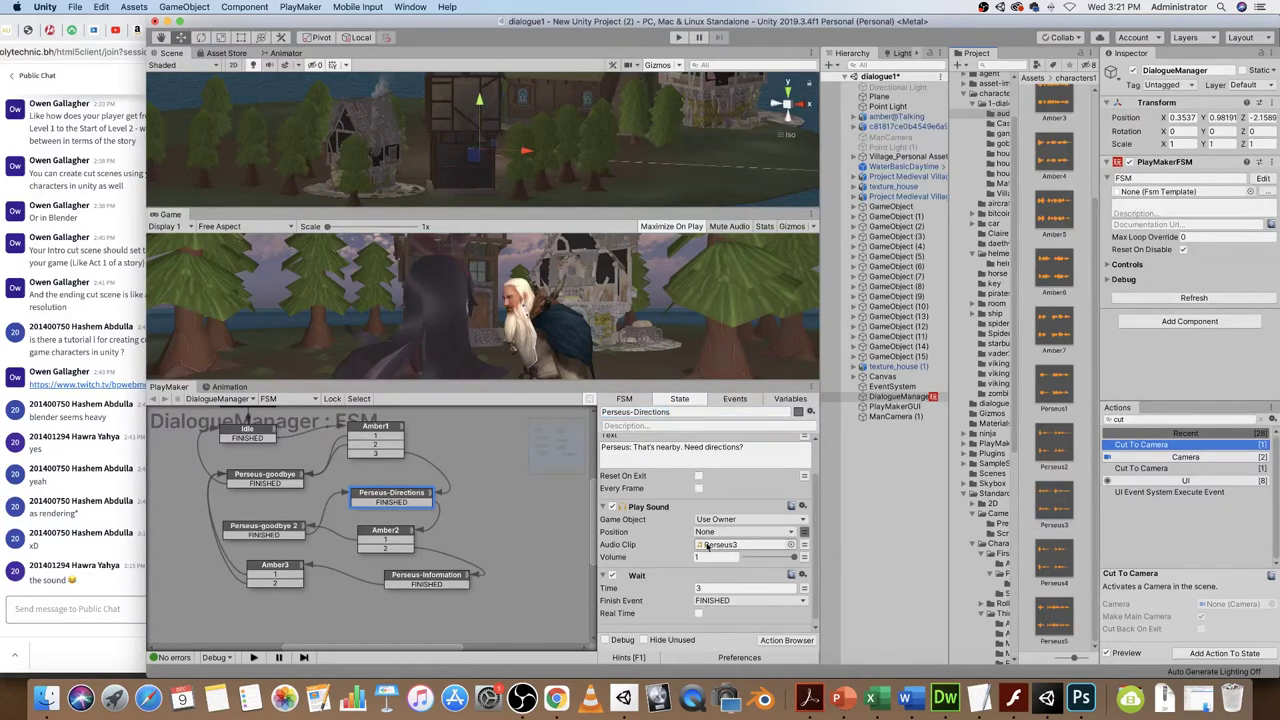
left_click(268, 482)
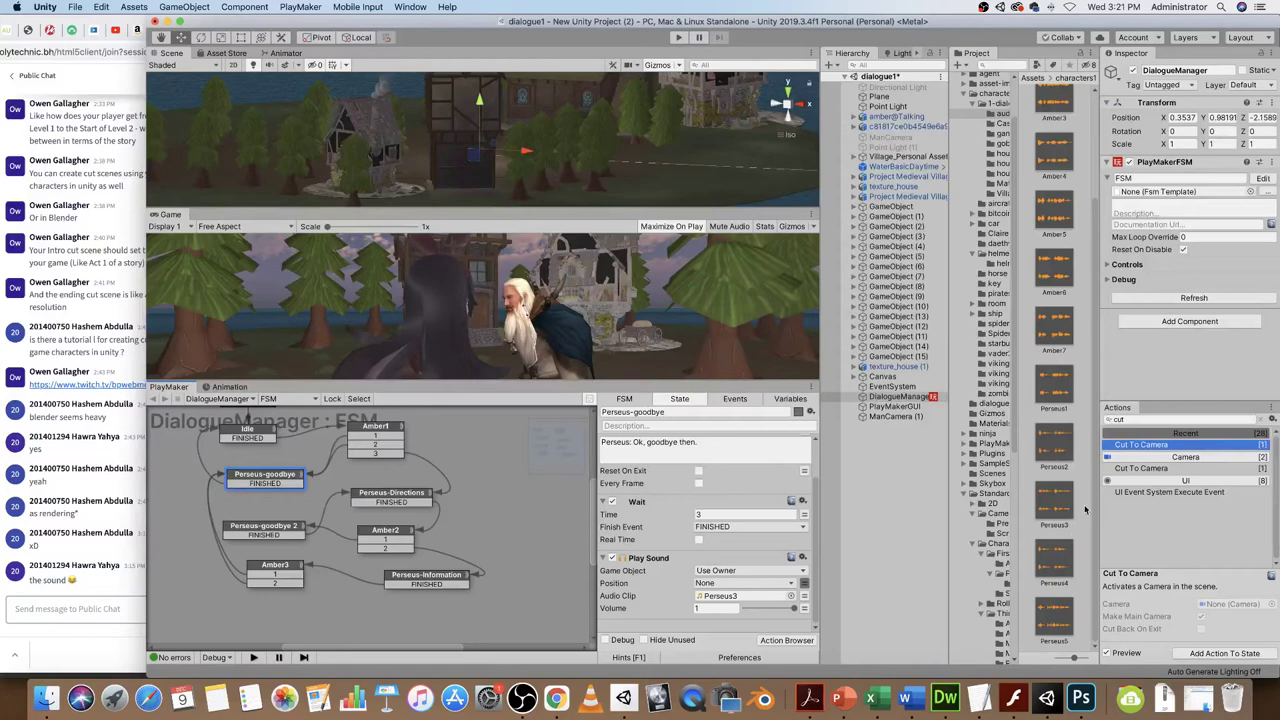
left_click_drag(1052, 442, 733, 595)
- Play-test the dialogue again by answering with options 3, 2 and 1, and stop the game
left_click(677, 40)
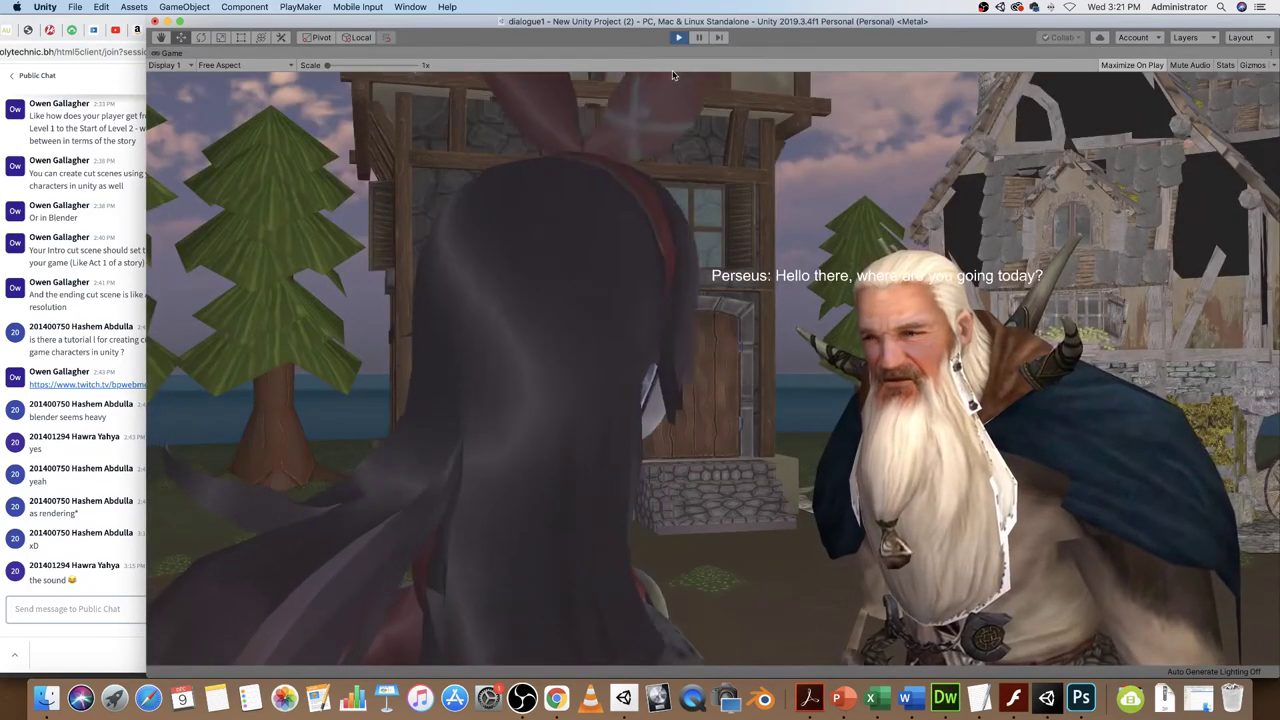
key("3")
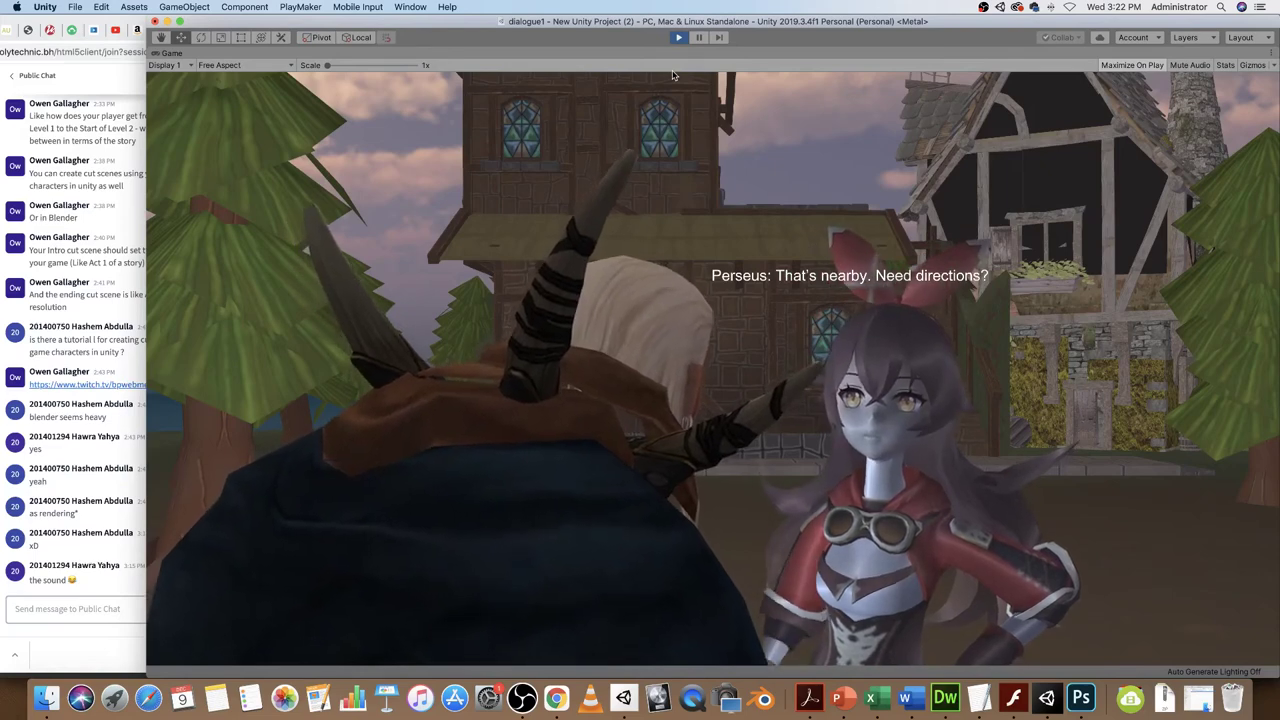
key("2")
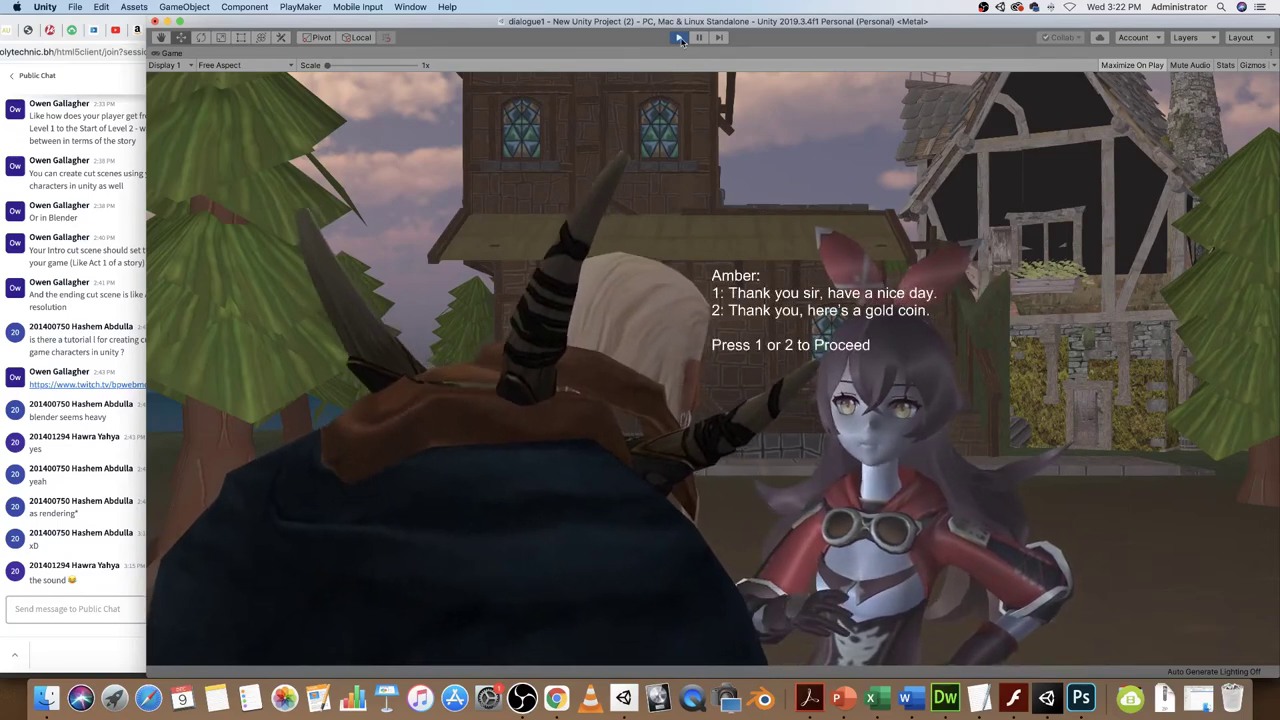
key("1")
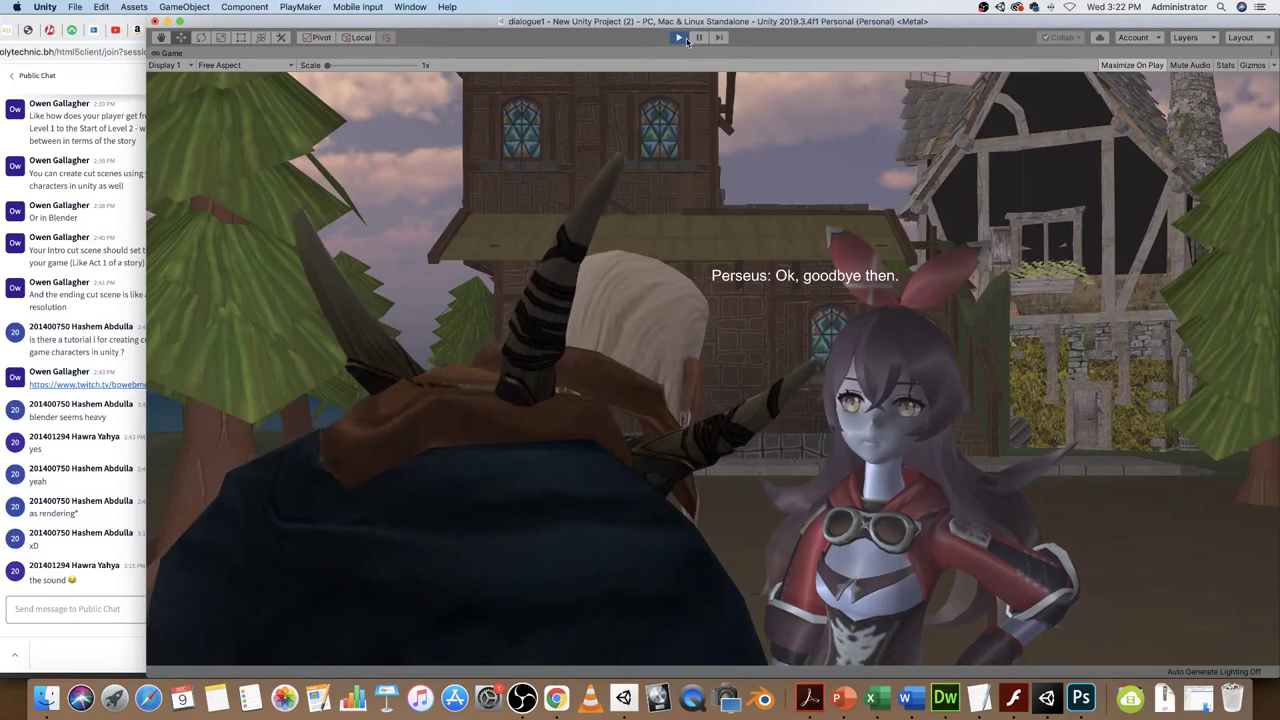
key("super+p")
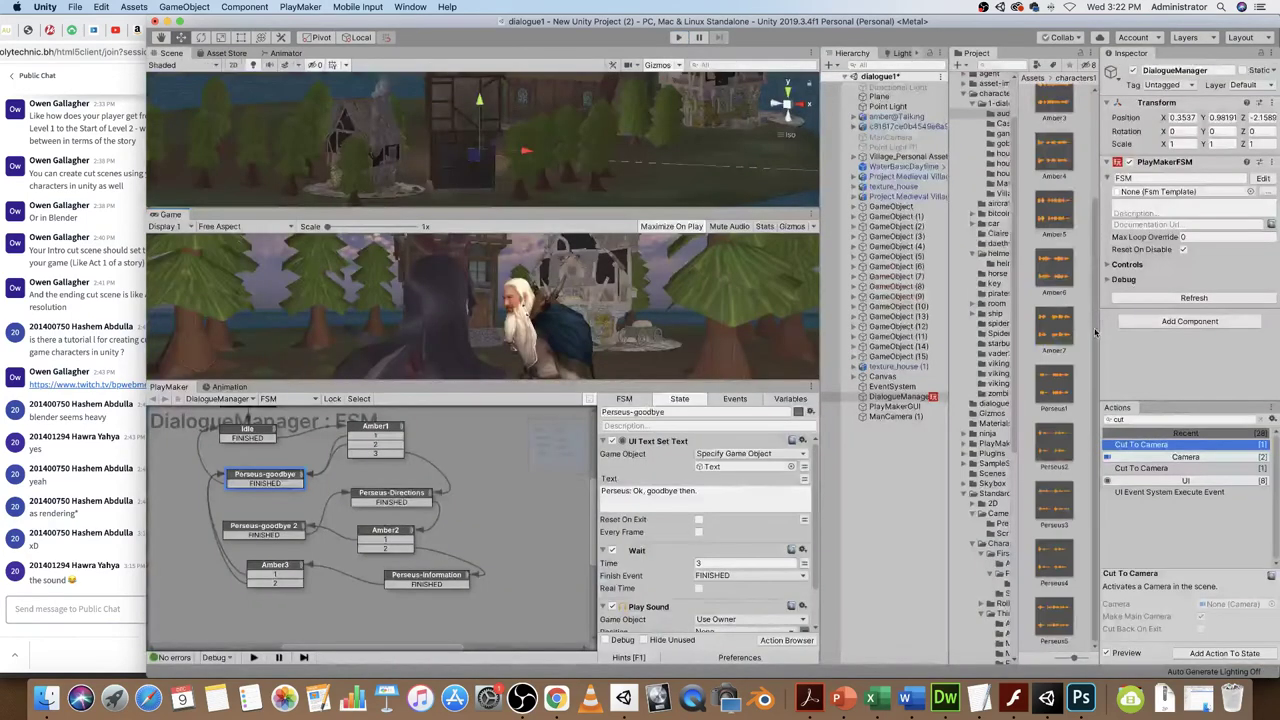
- Copy the Play Sound action in Perseus-Directions, paste it before UI Text Set Text, and set the copy's audio clip to Amber1
left_click(504, 508)
left_click(376, 426)
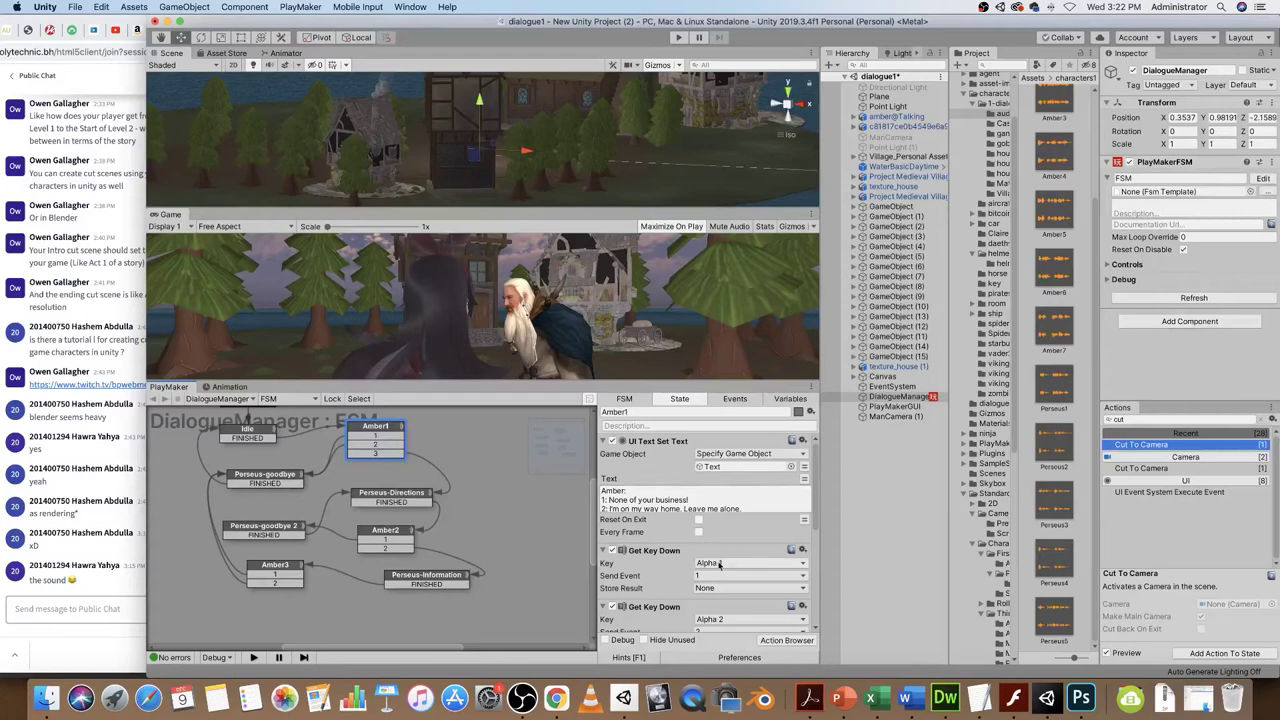
scroll(749, 539, "down", 5)
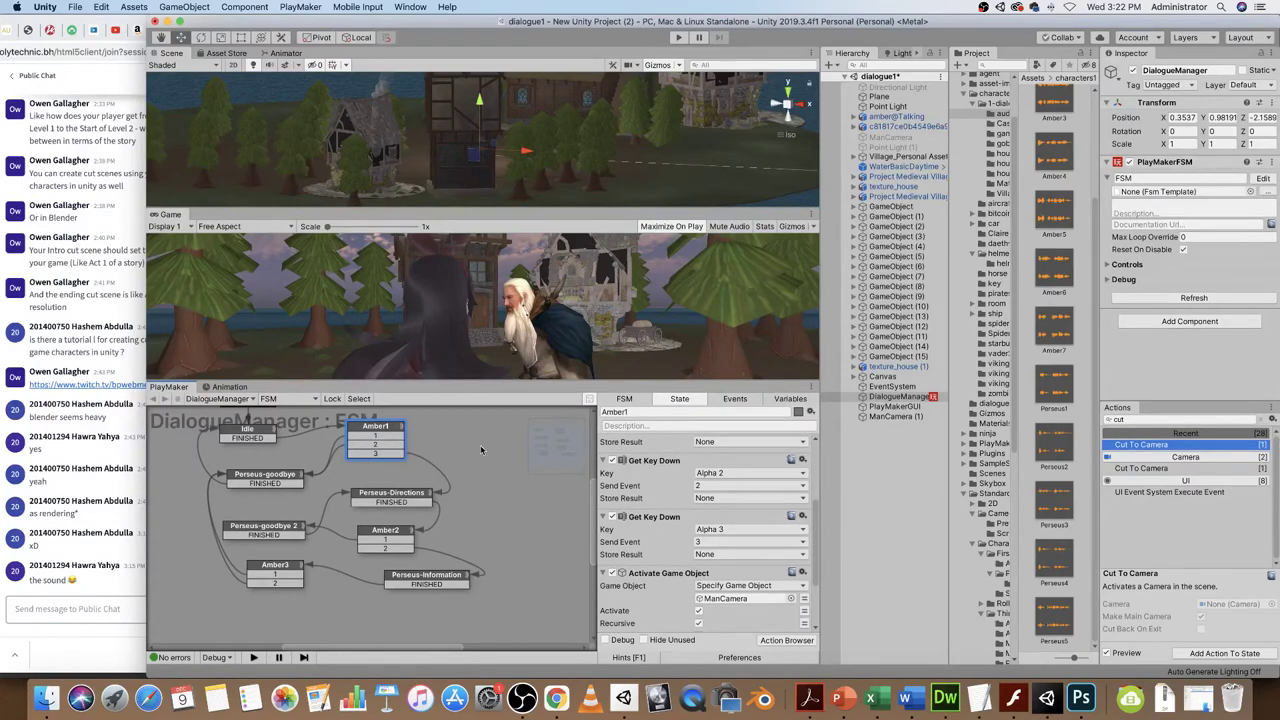
scroll(670, 556, "down", 3)
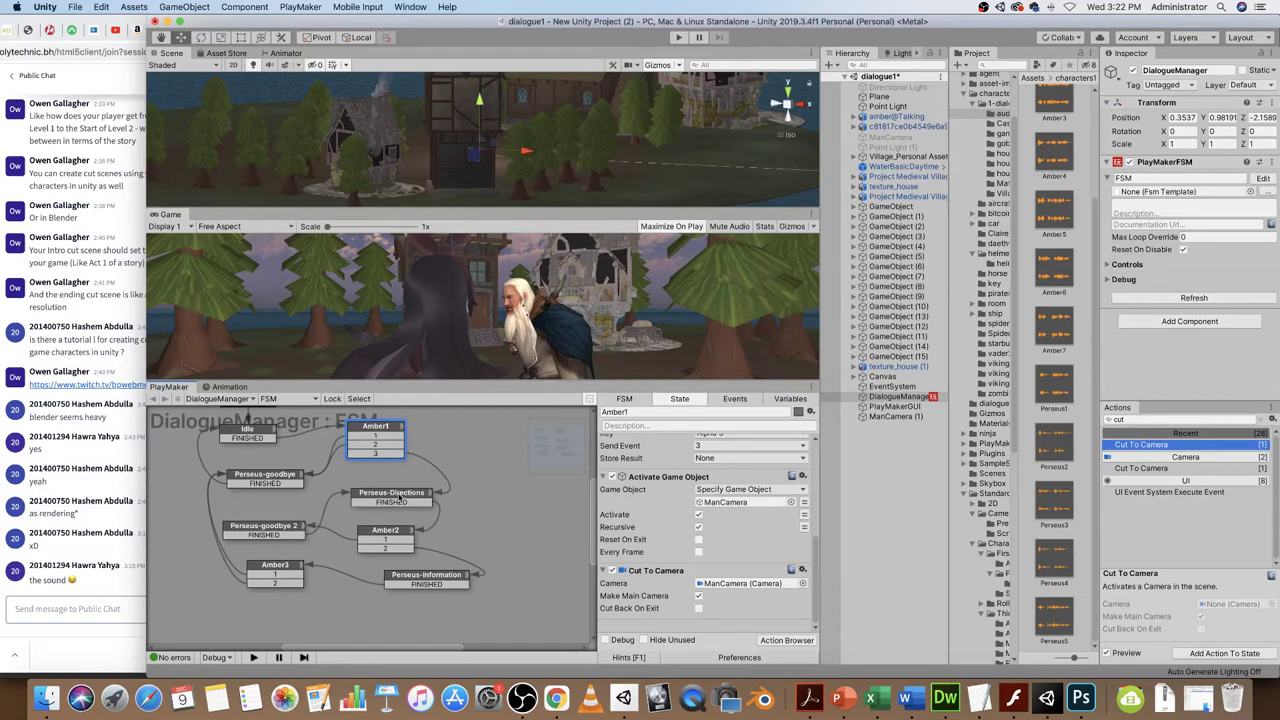
left_click(398, 497)
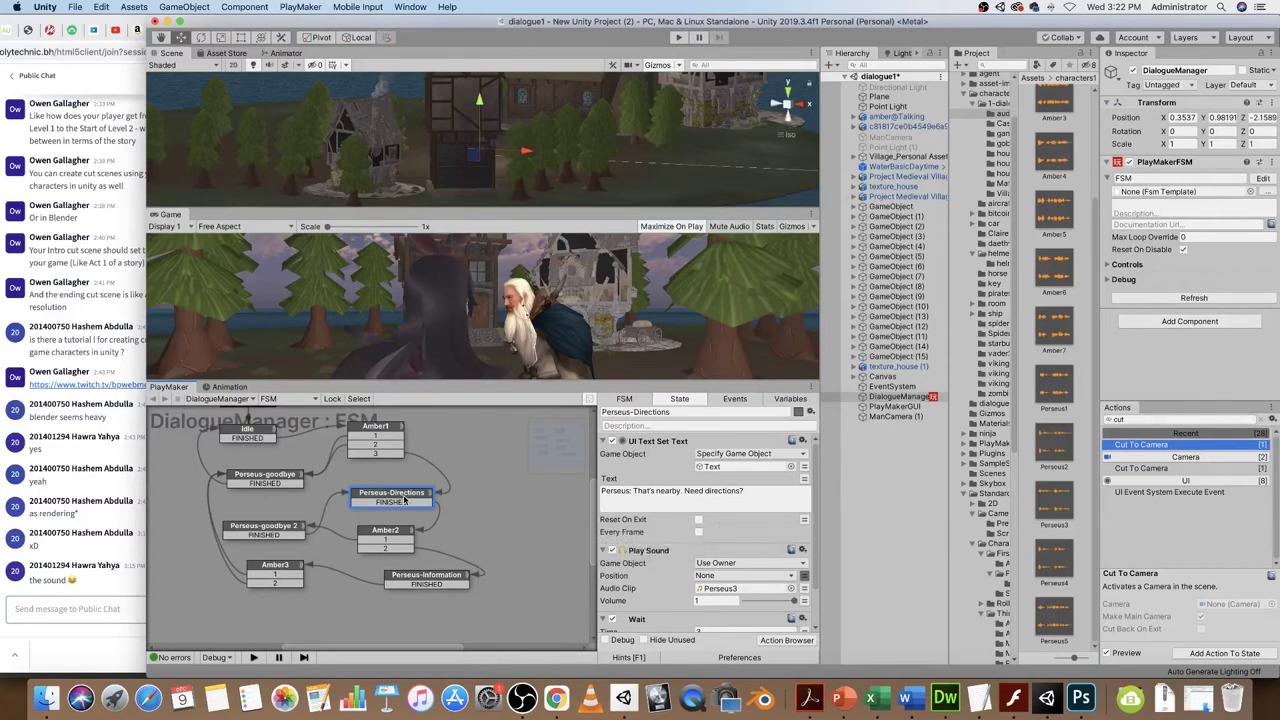
scroll(731, 532, "down", 2)
left_click(803, 550)
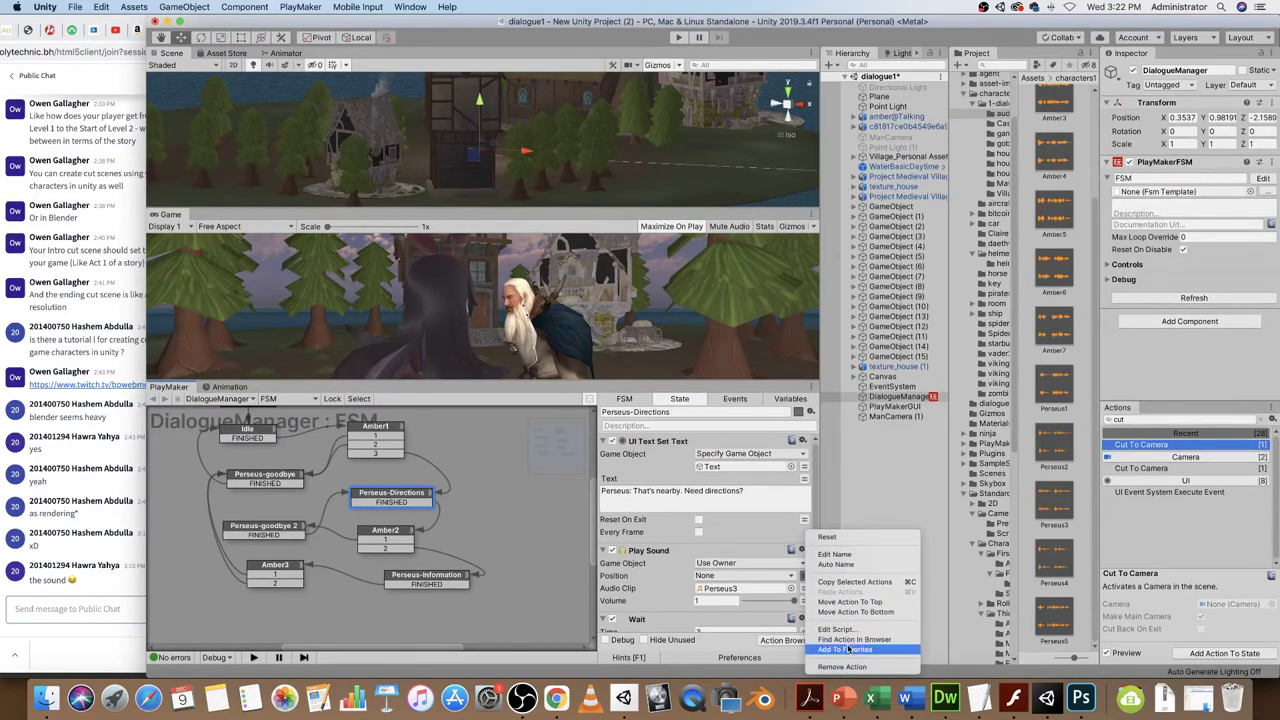
left_click(855, 582)
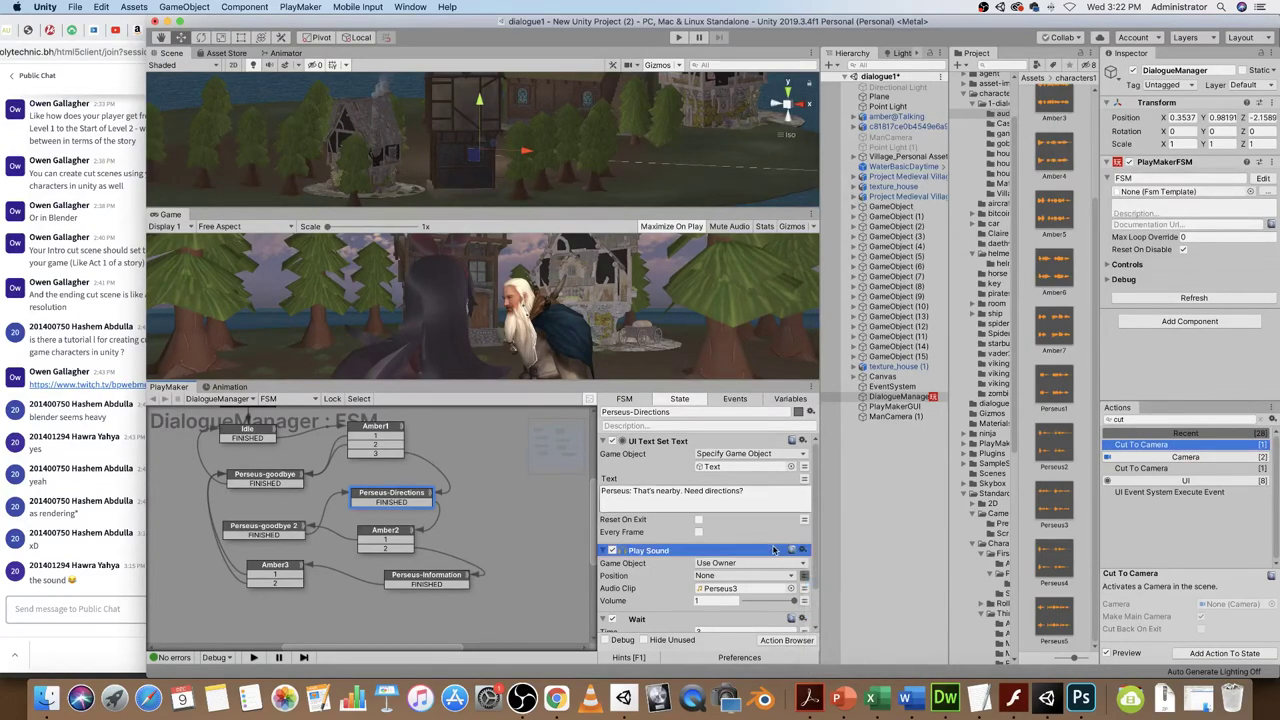
left_click(802, 441)
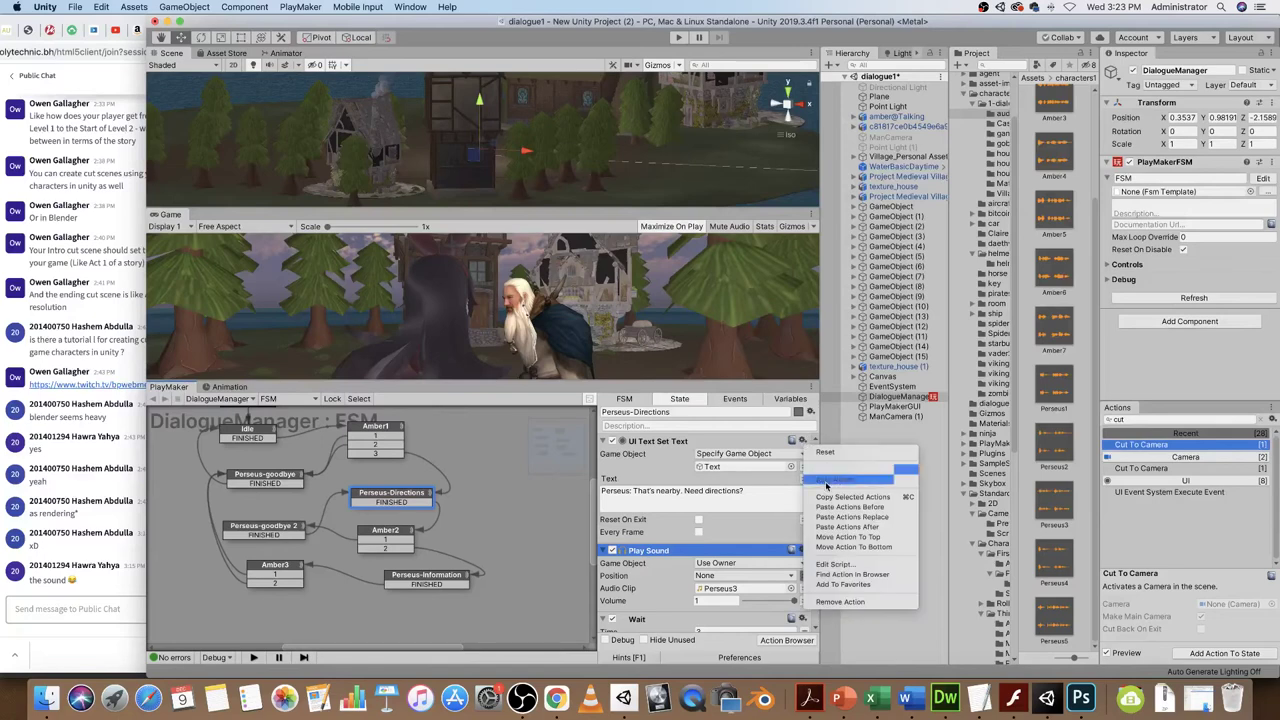
left_click(758, 531)
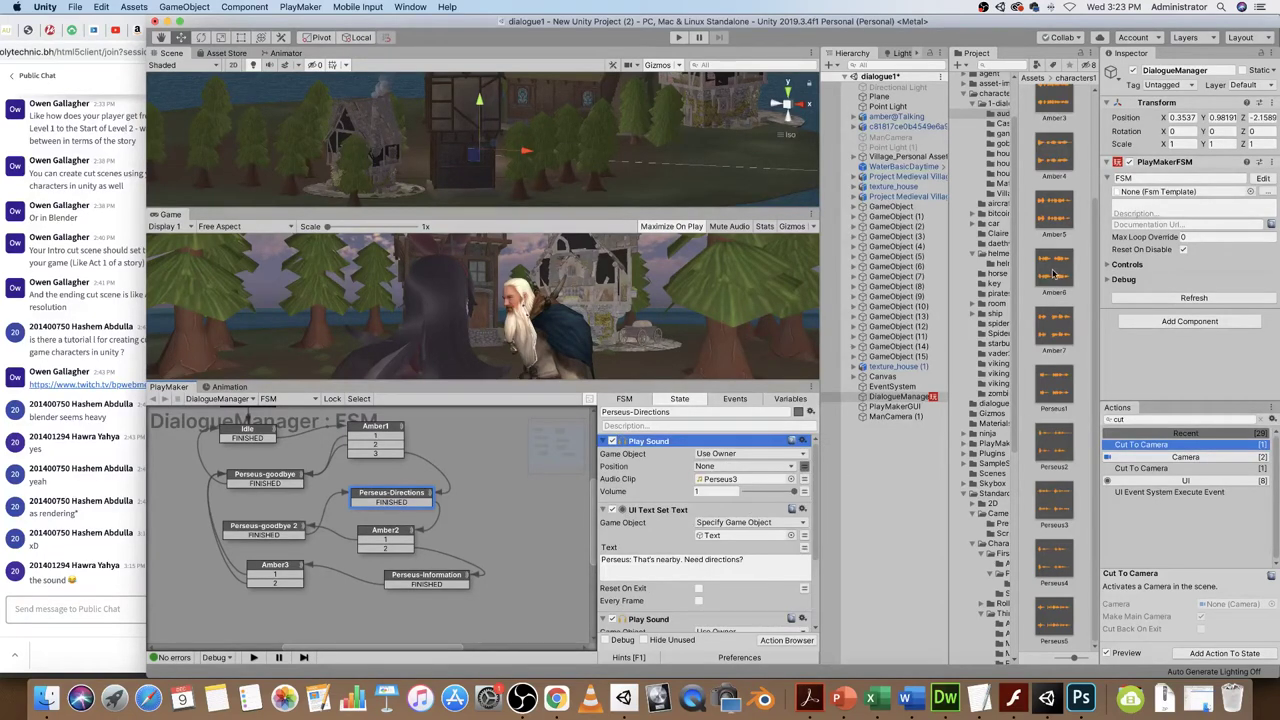
scroll(1058, 254, "up", 3)
left_click_drag(1057, 117, 740, 485)
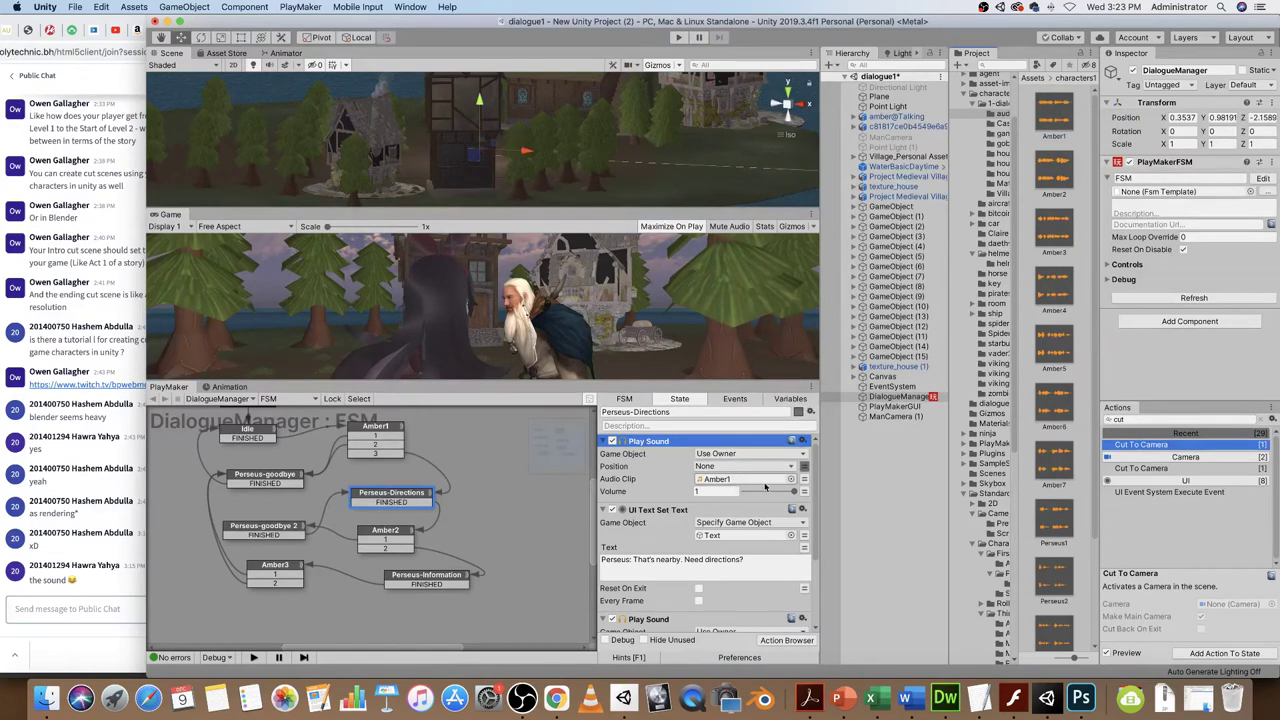
- Copy the Wait action in Perseus-Directions and paste it after the Play Sound action that uses the Amber1 clip
scroll(765, 487, "down", 3)
left_click(802, 570)
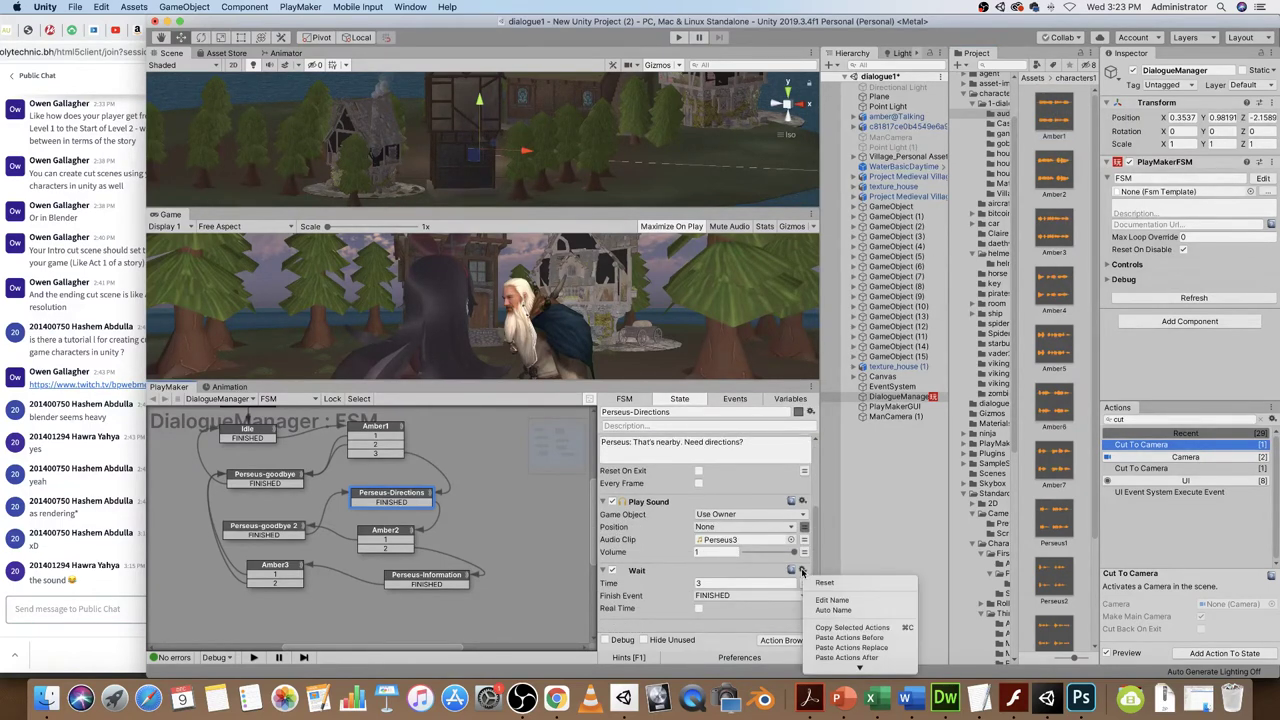
left_click(848, 630)
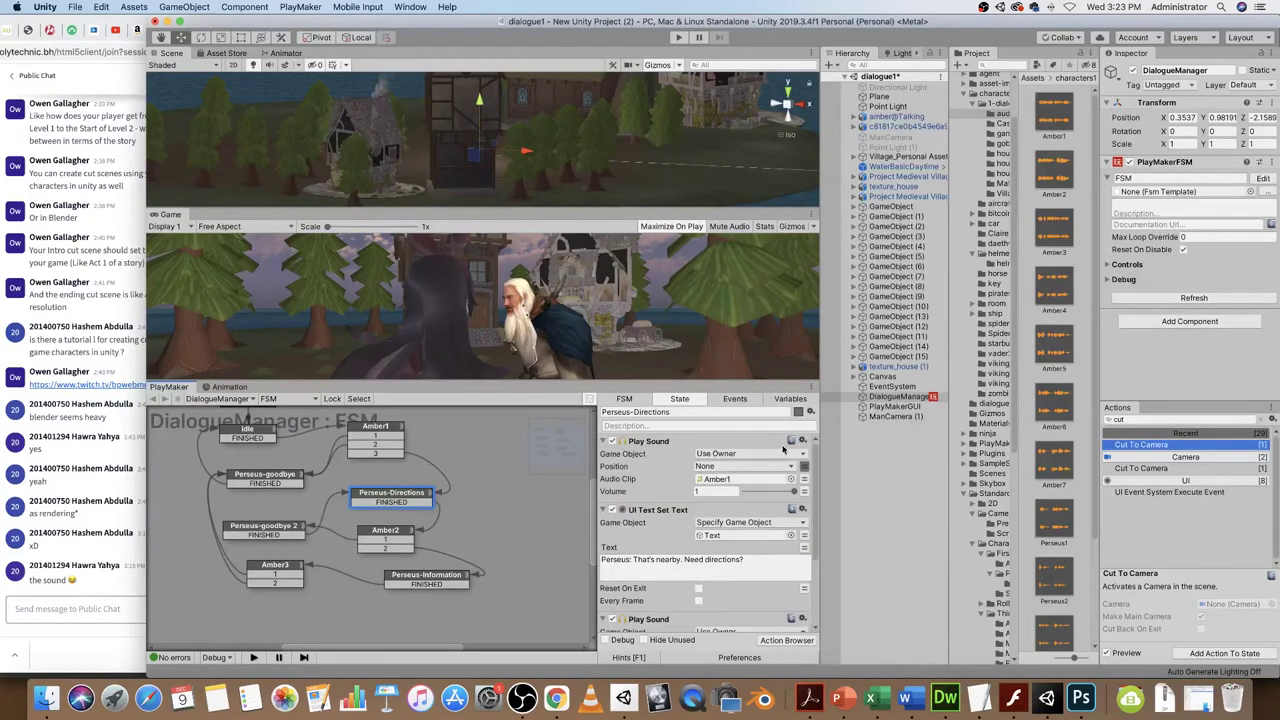
left_click(802, 441)
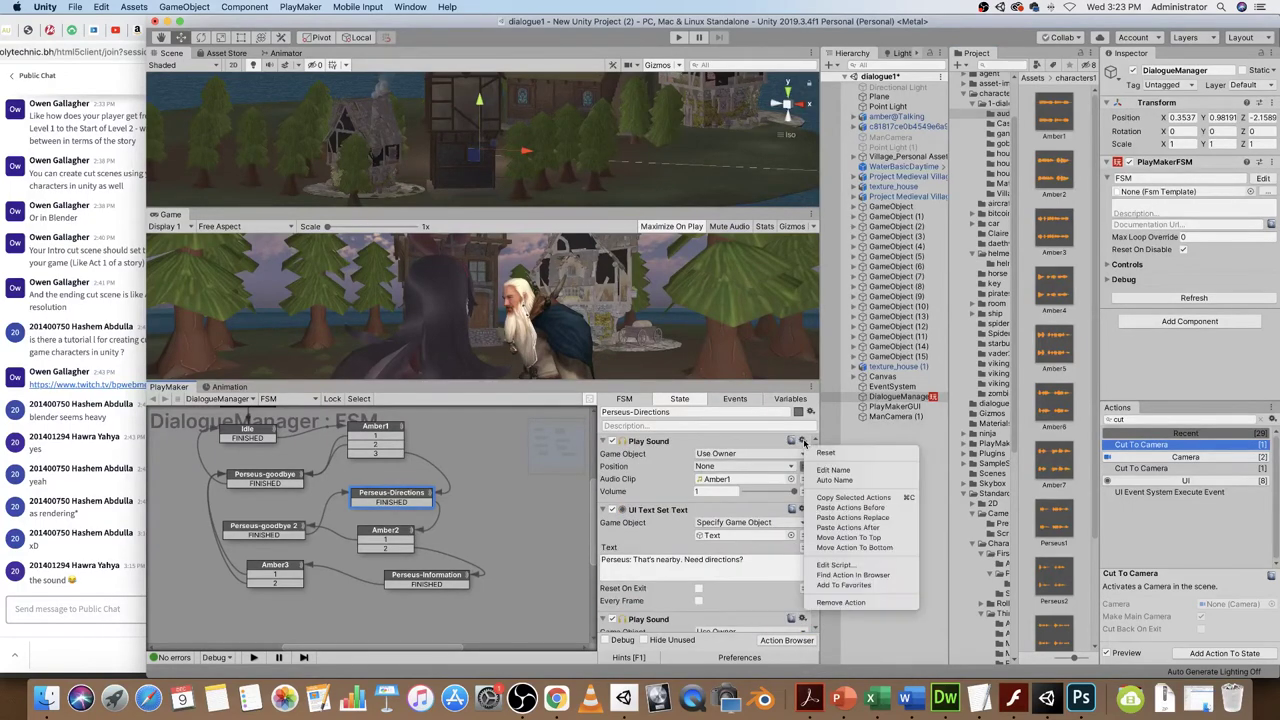
left_click(828, 527)
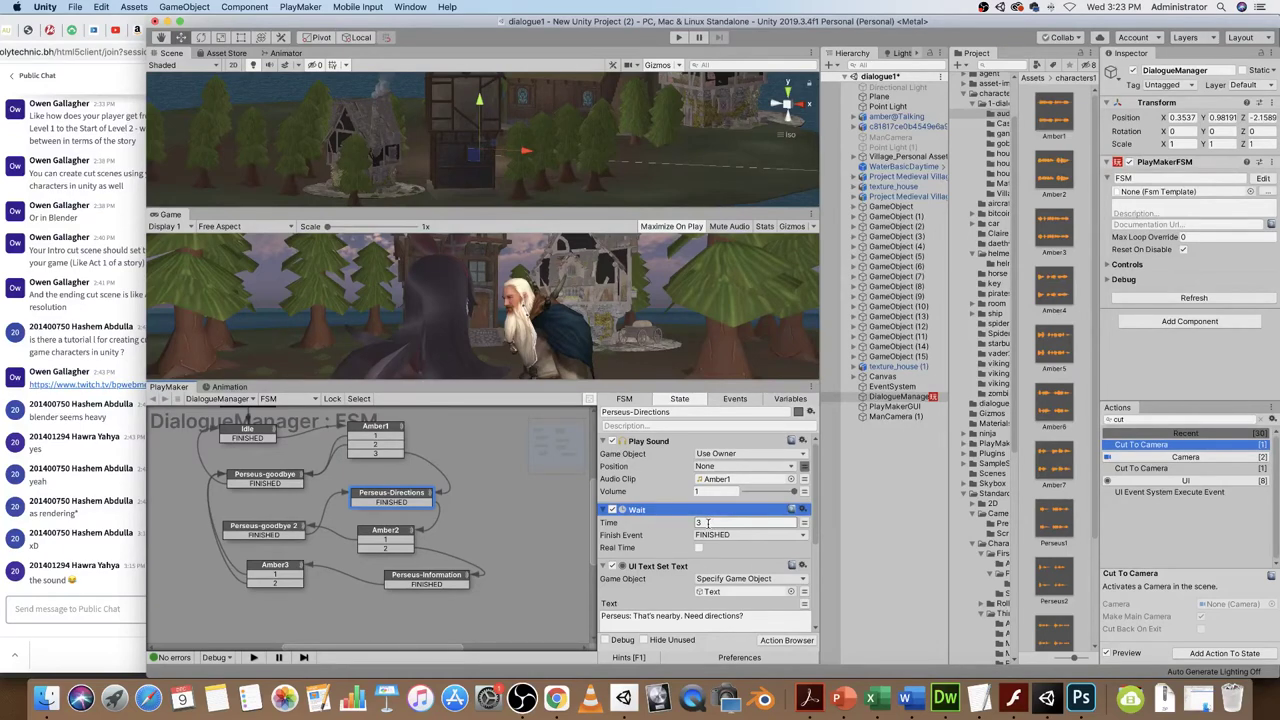
- Review the order of actions in Perseus-Directions and switch to the Branching Dialogue Script document in Word
scroll(728, 532, "down", 3)
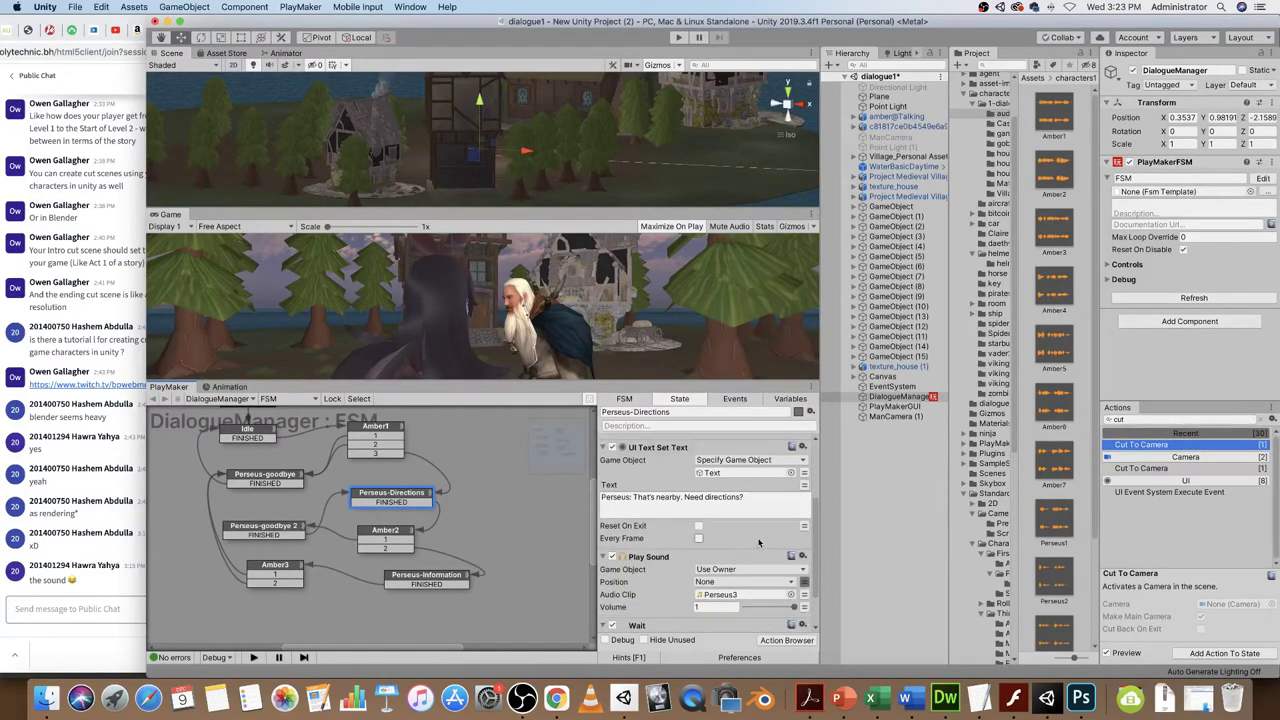
scroll(758, 541, "down", 1)
scroll(758, 541, "up", 4)
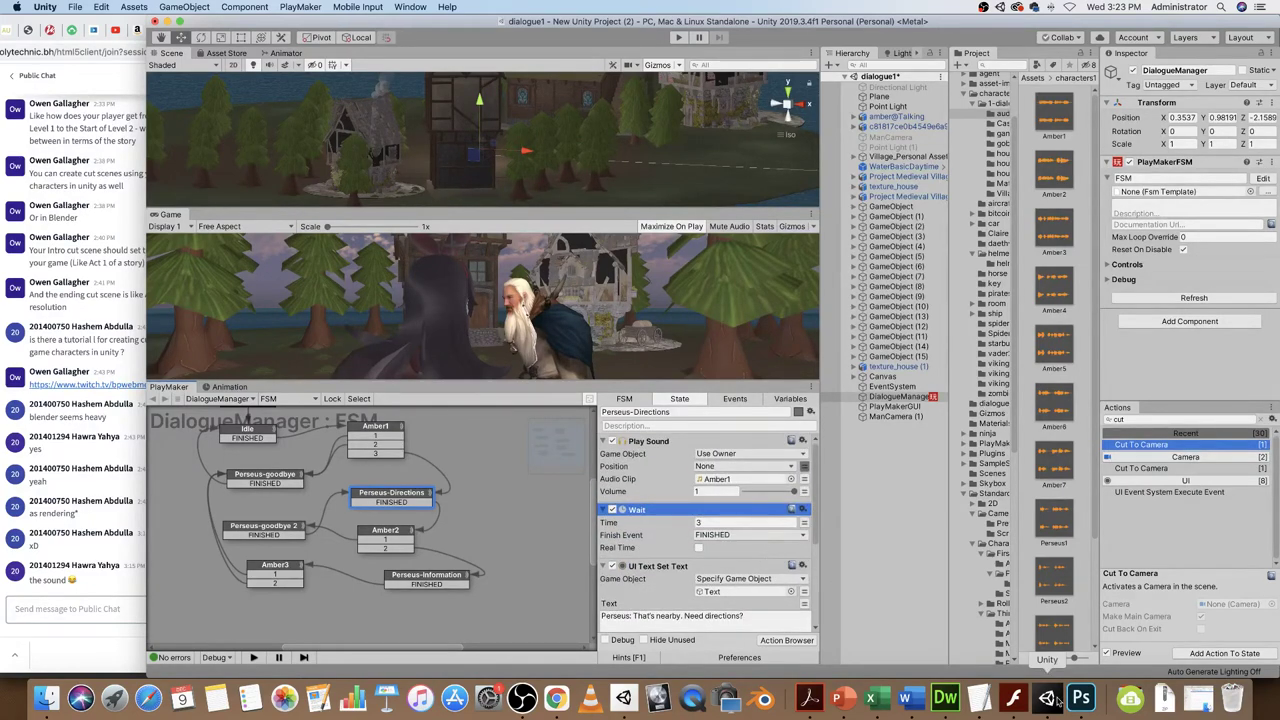
left_click(911, 700)
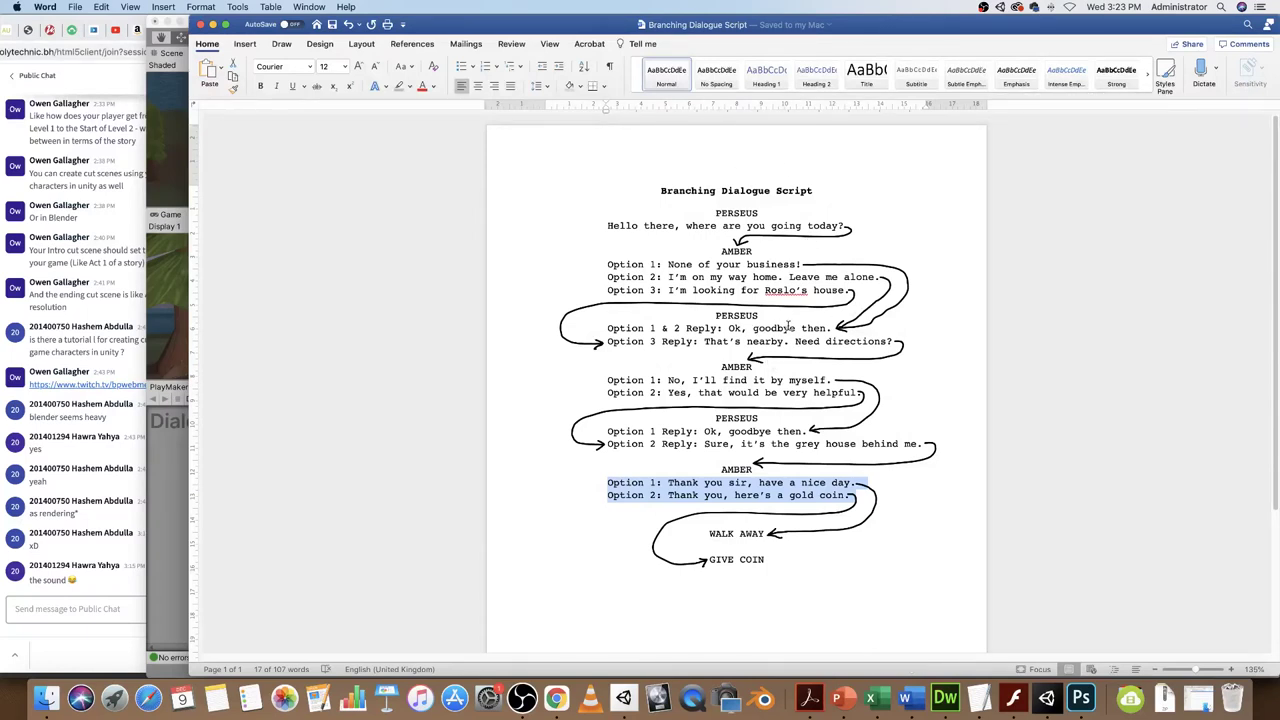
- Highlight Amber's lines "I'm looking for Roslo's house" and "None of your business" in the script, and switch back to Unity
left_click_drag(679, 290, 843, 290)
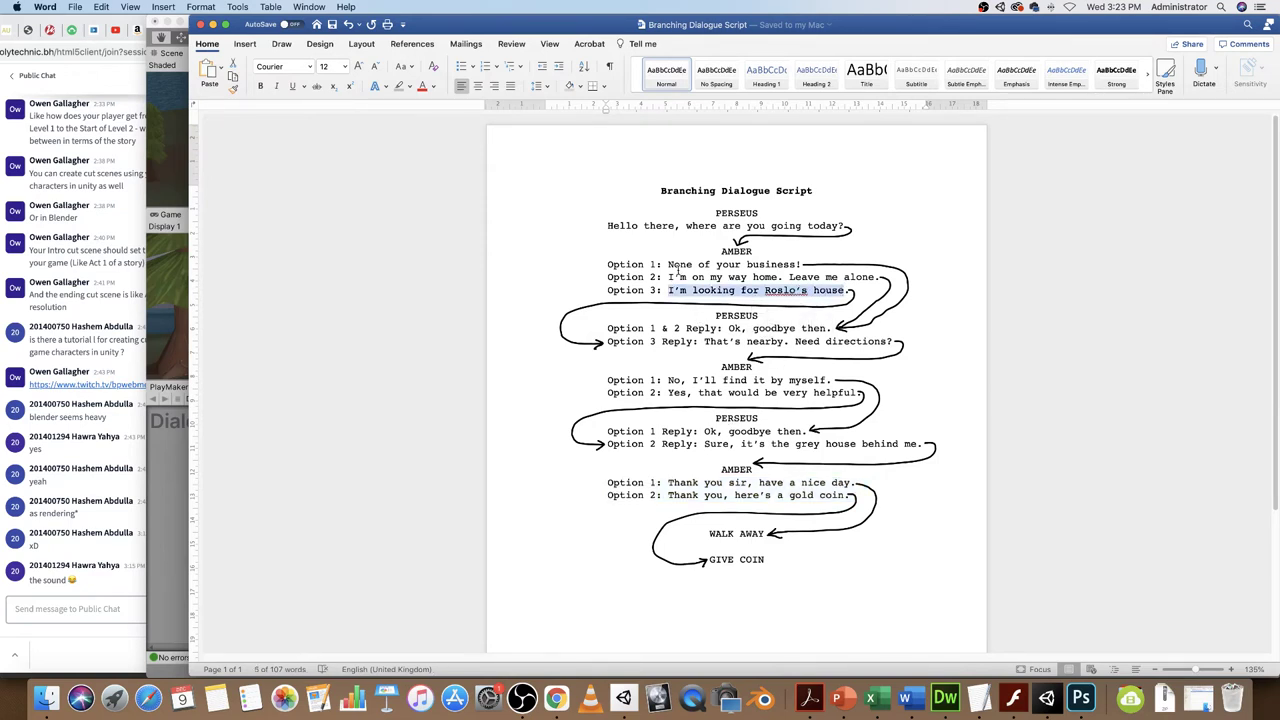
left_click_drag(680, 264, 790, 265)
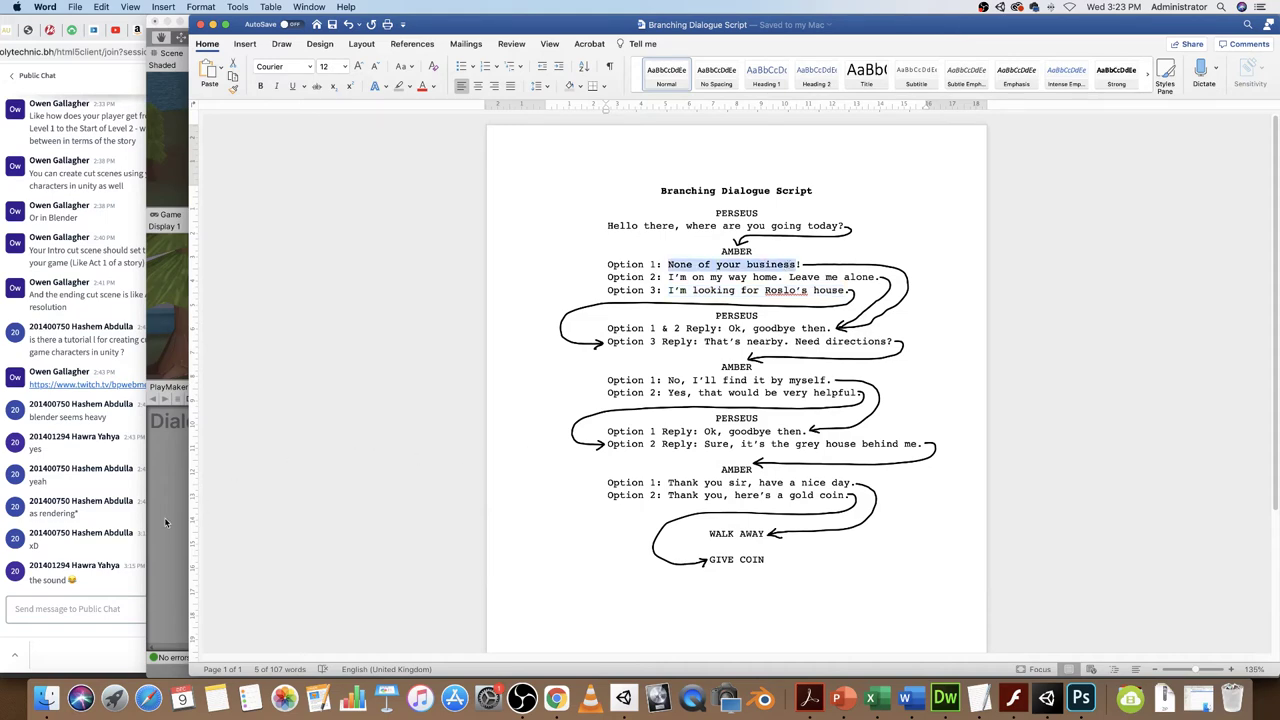
left_click(167, 520)
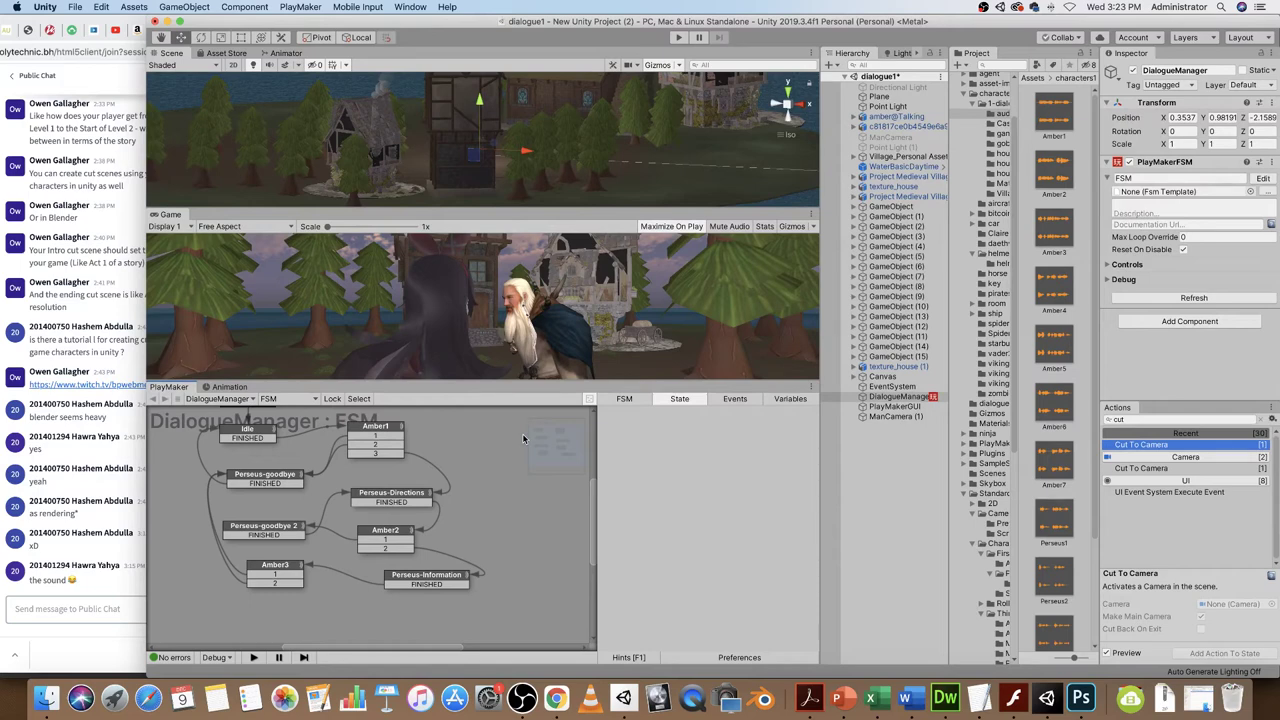
- Play-test the dialogue by answering Perseus's first question with option 3, and stop the game
left_click(680, 40)
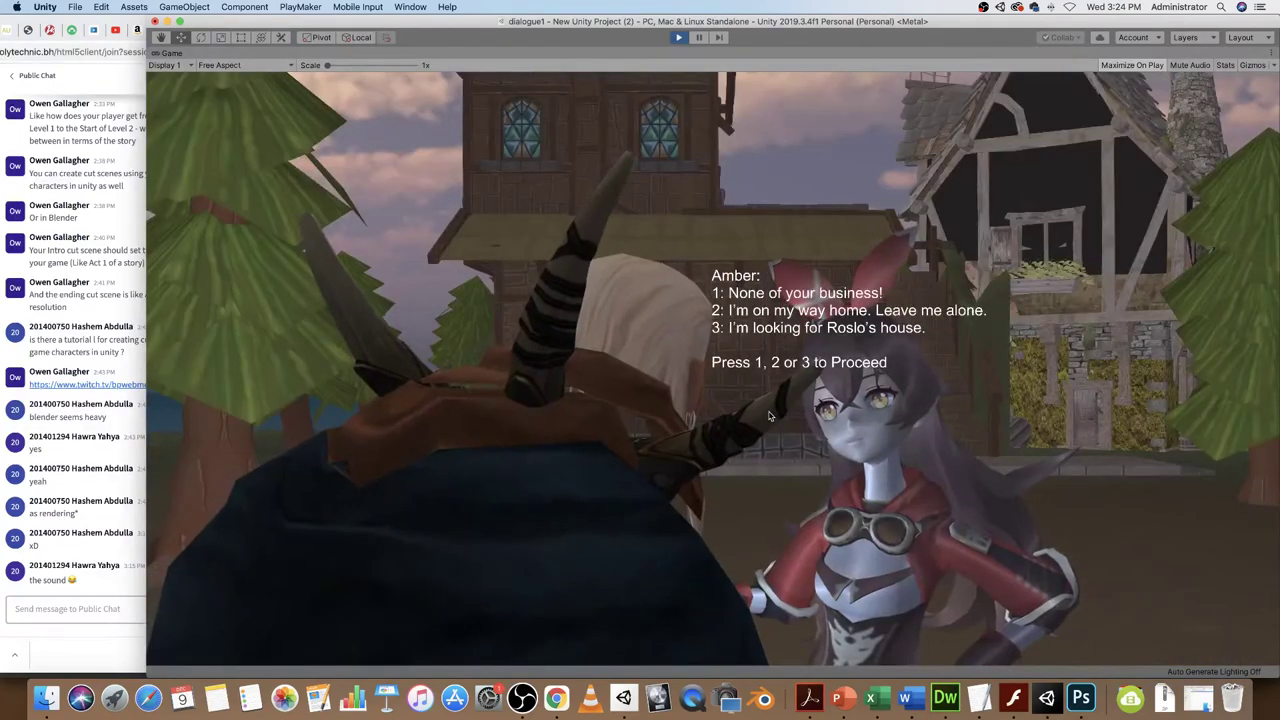
key("3")
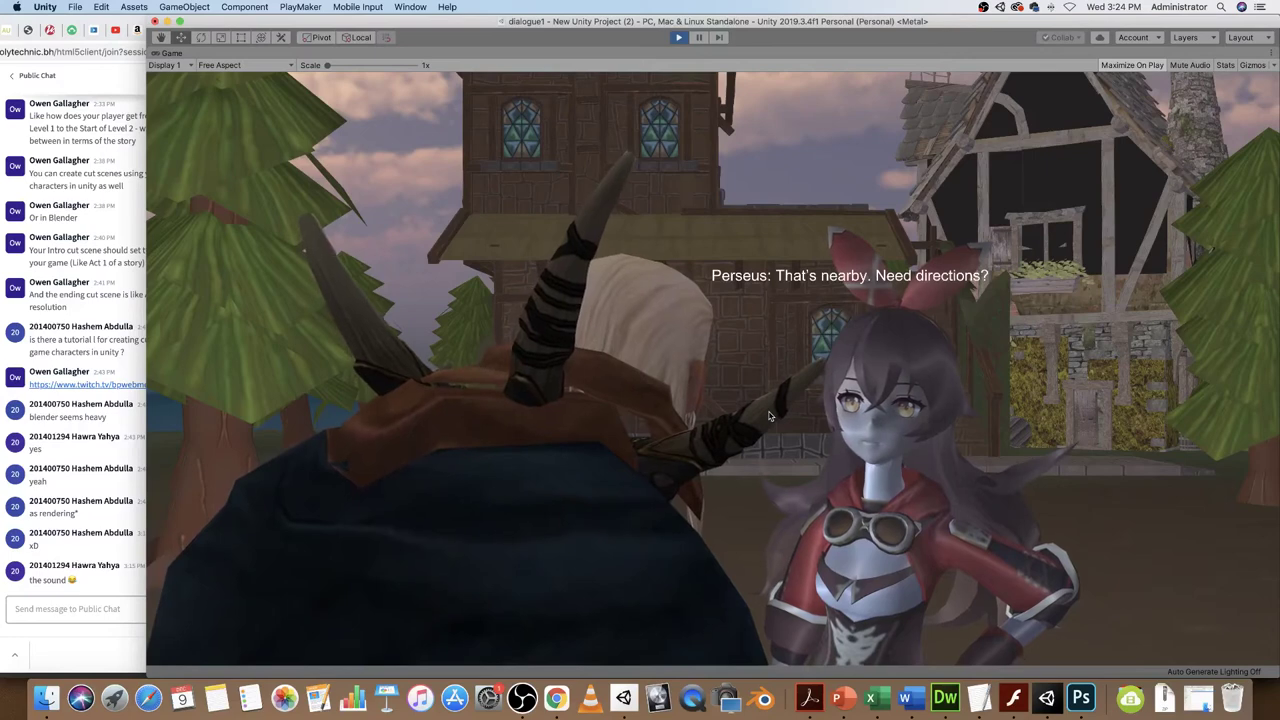
left_click(679, 38)
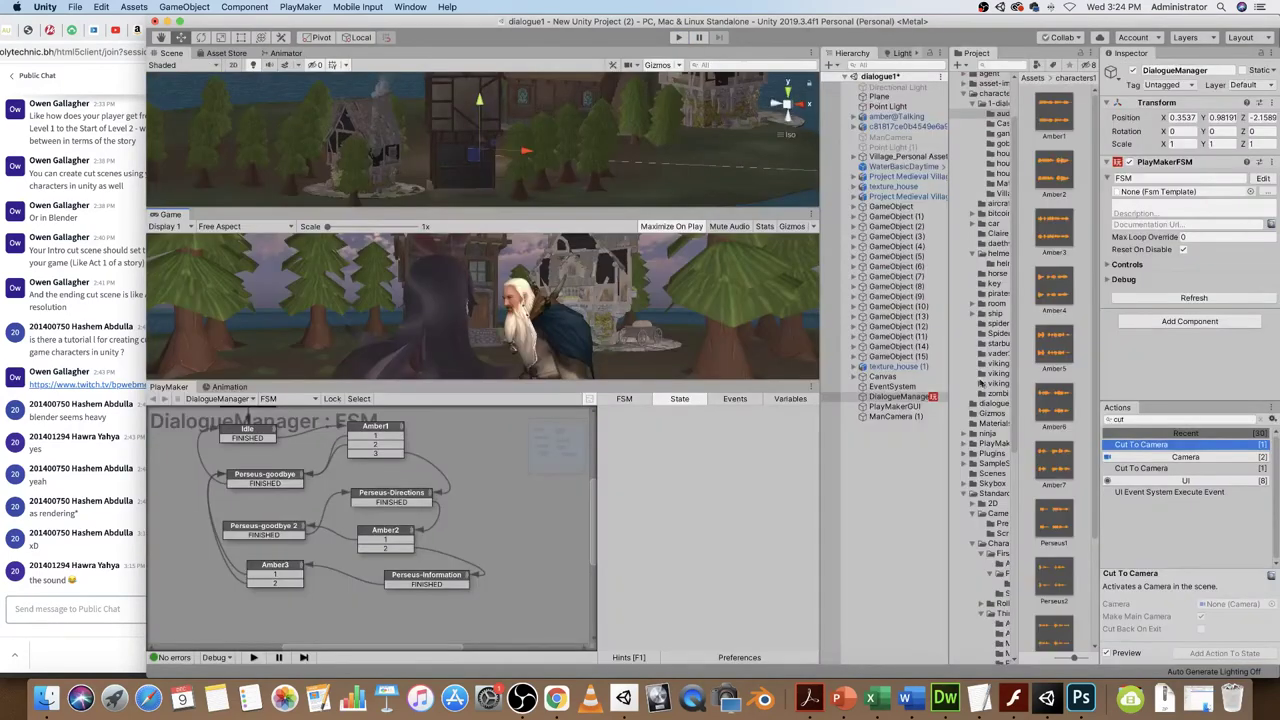
- Remove the first Wait action and the Play Sound action with the Amber1 clip from the Perseus-Directions state
left_click(391, 497)
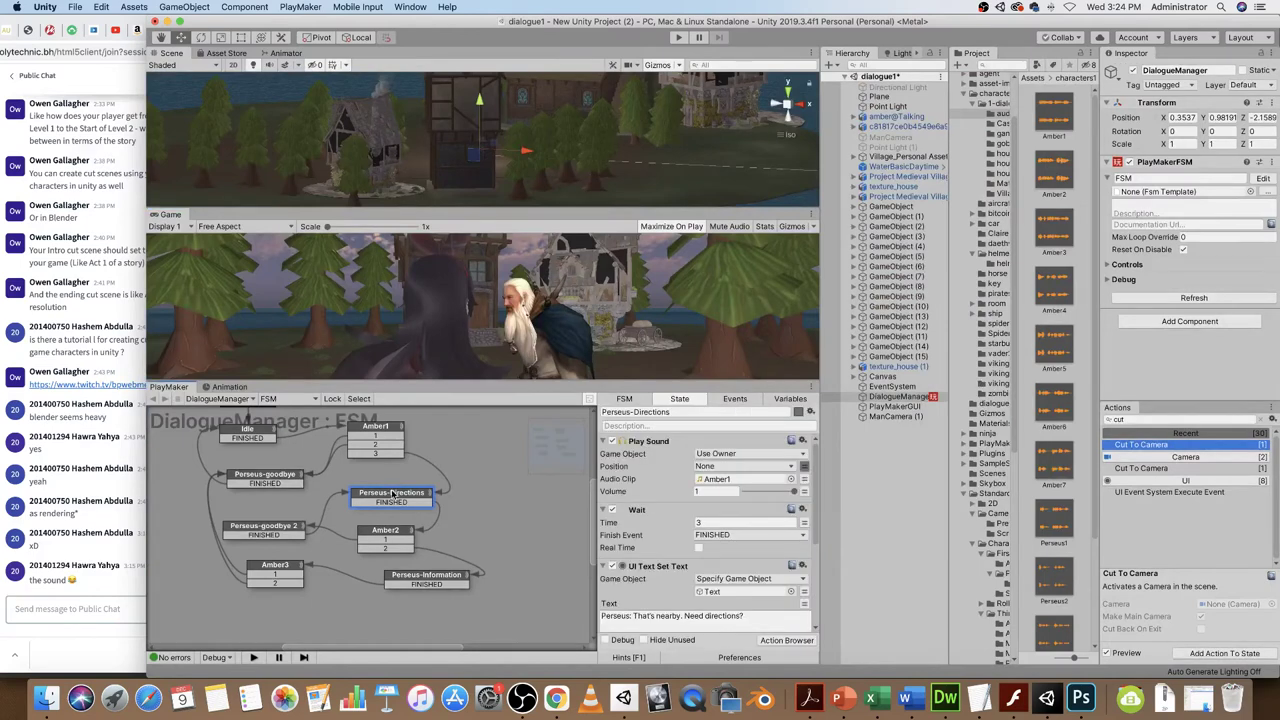
left_click(802, 511)
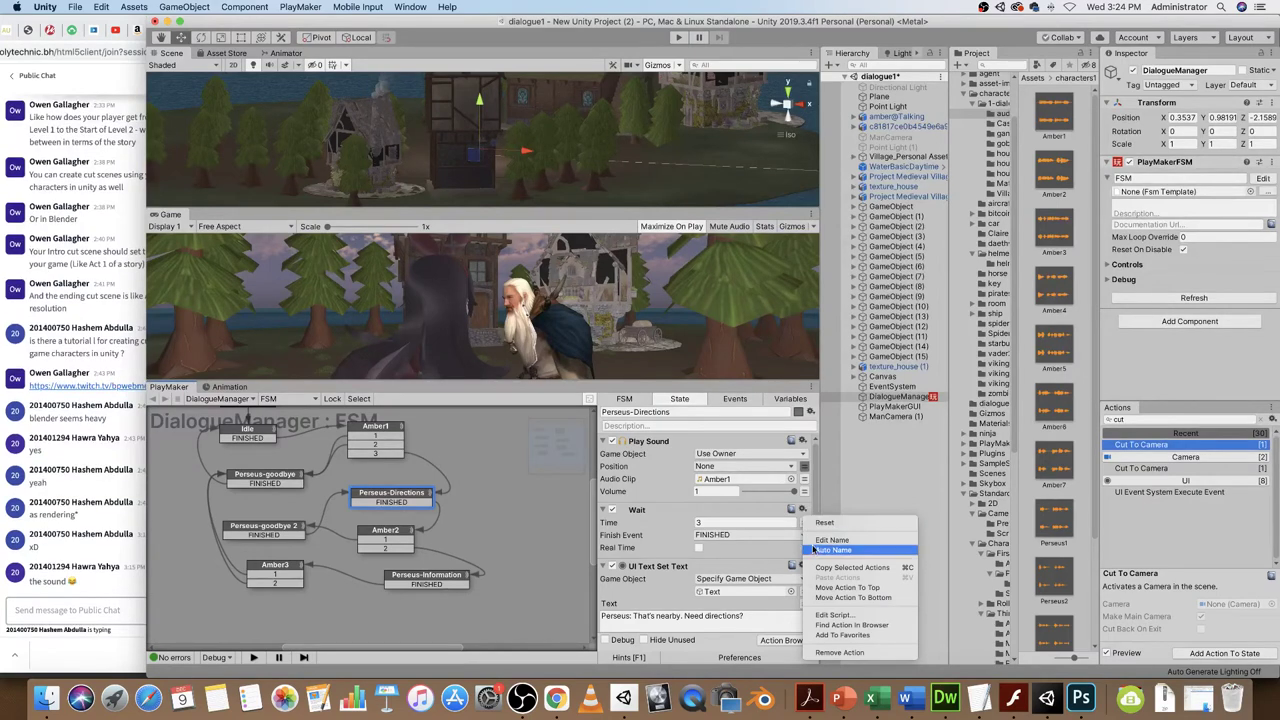
left_click(865, 653)
left_click(802, 440)
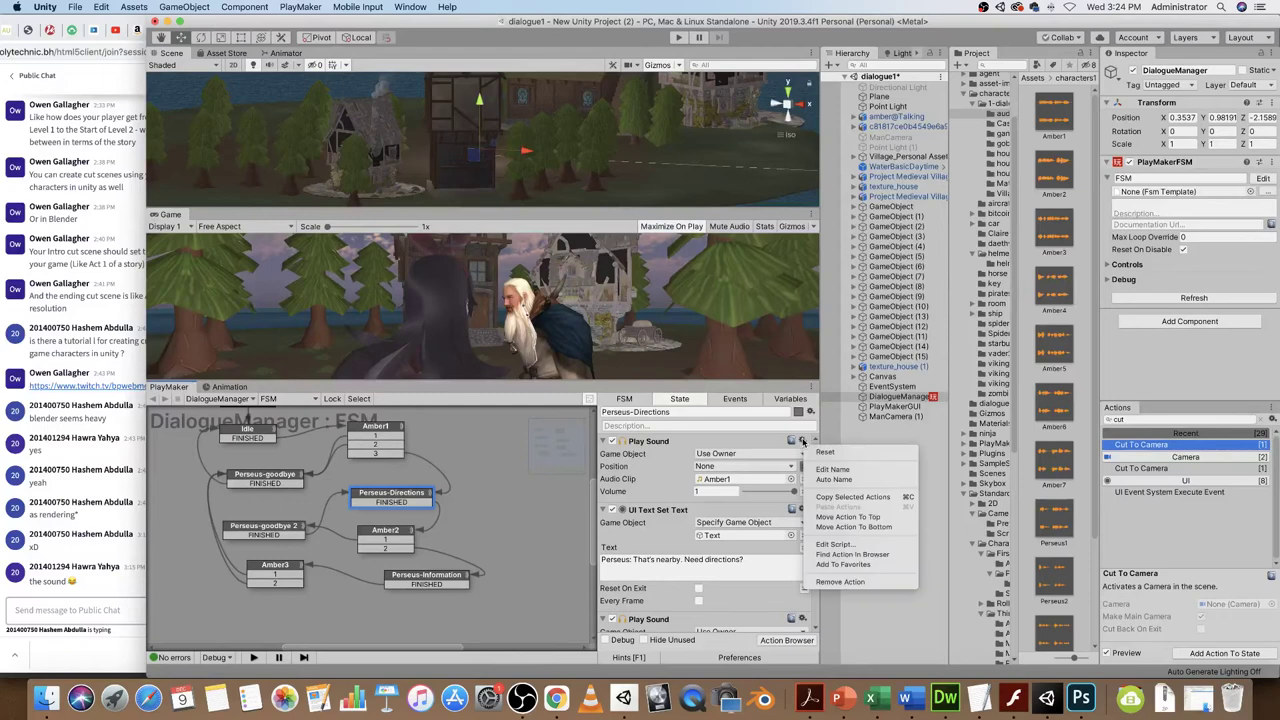
left_click(856, 580)
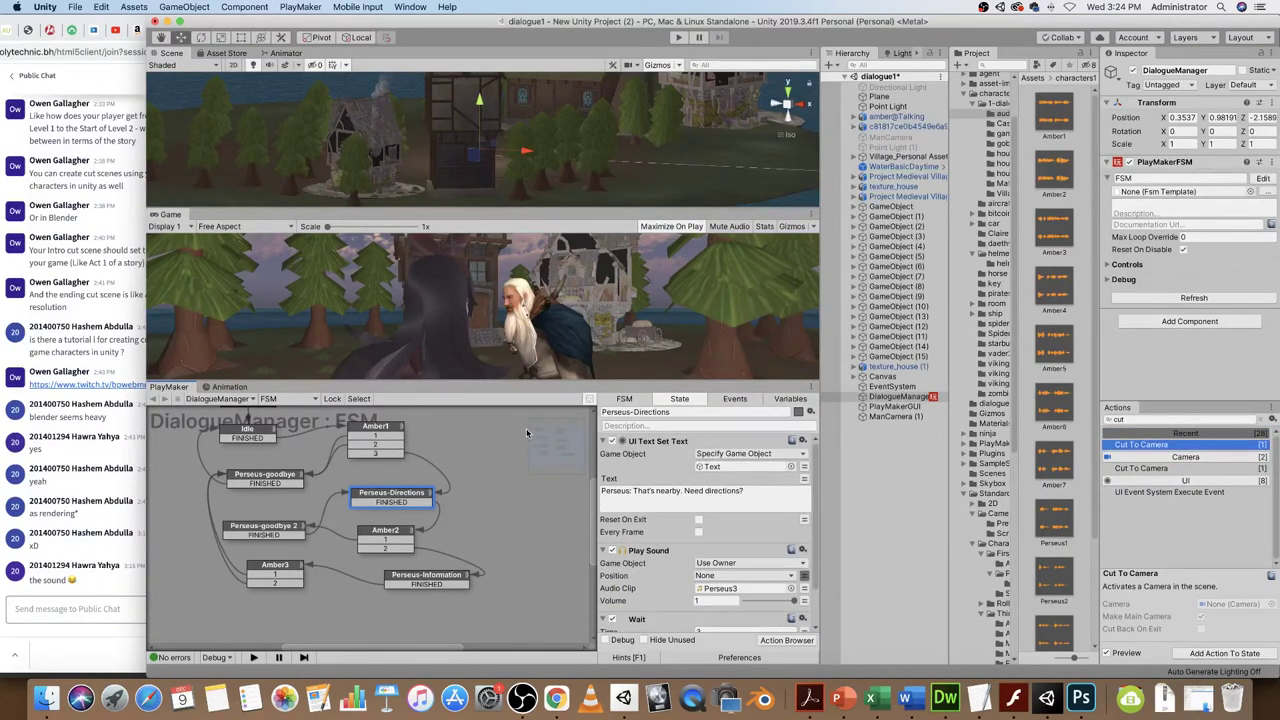
- Add a new state to the DialogueManager FSM, to the right of the Amber1 state
right_click(464, 430)
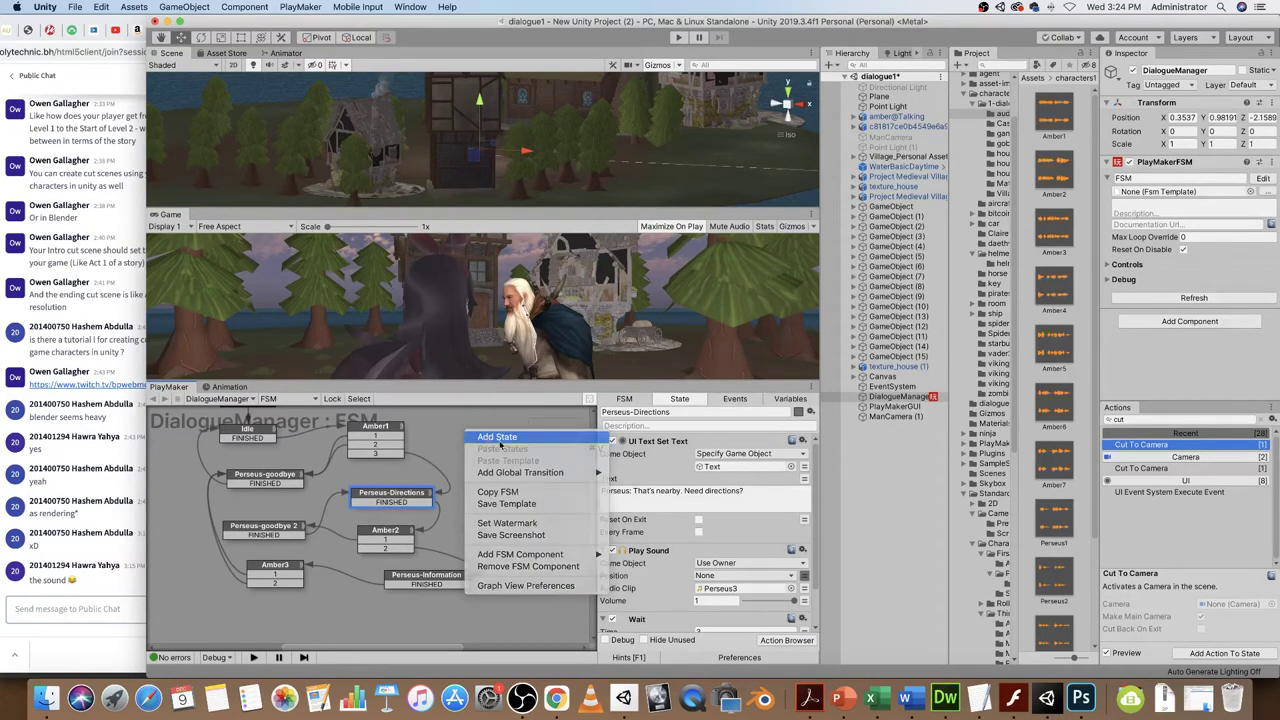
left_click(500, 437)
right_click(478, 462)
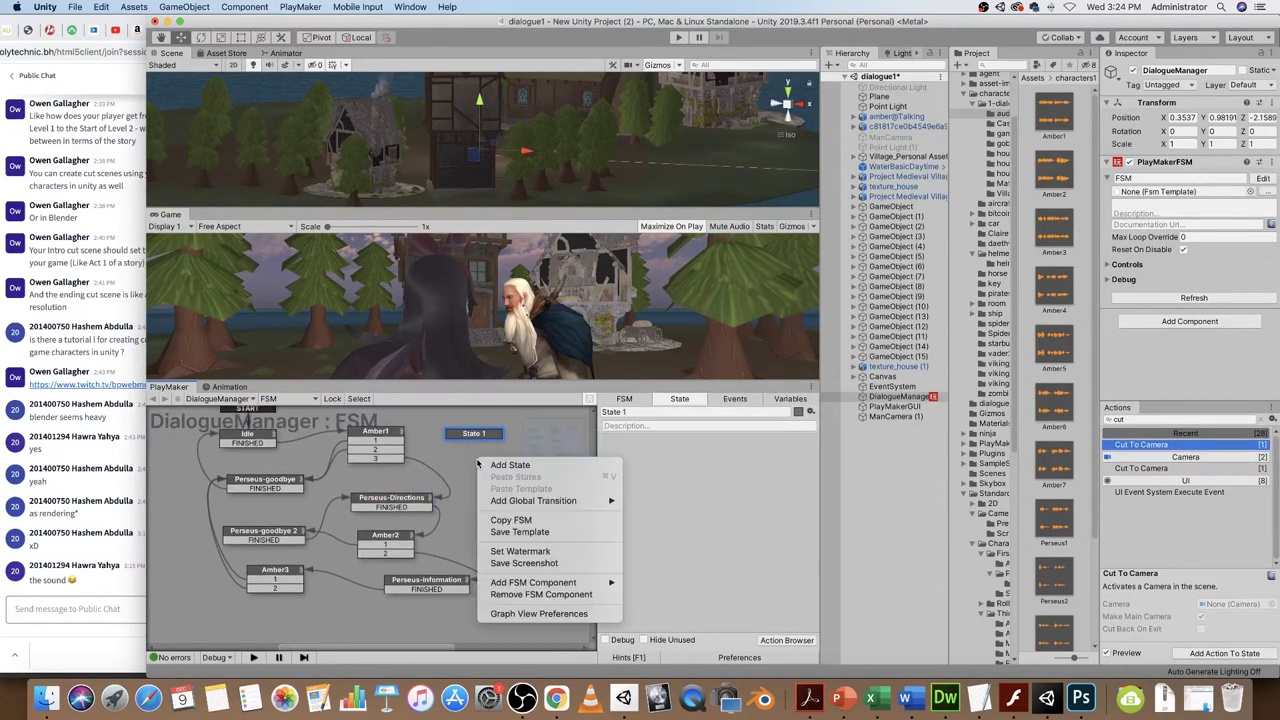
left_click(575, 450)
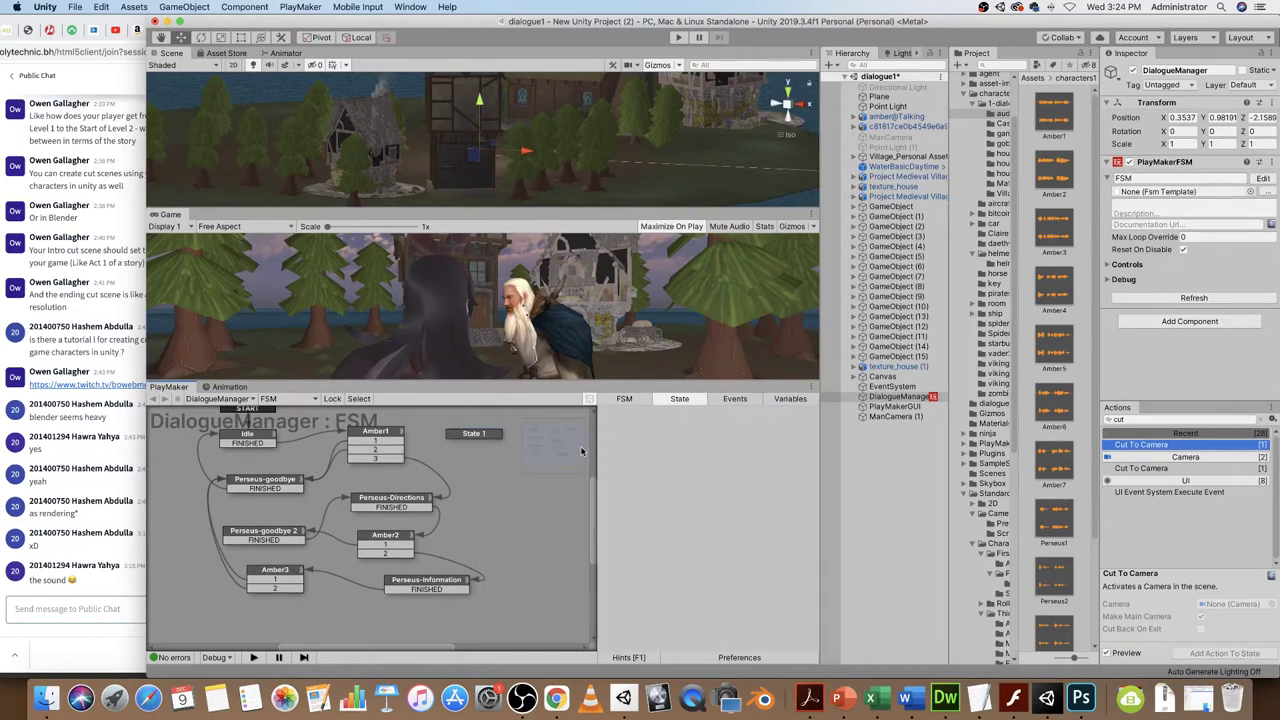
- Copy the Play Sound action with the Perseus3 clip and the Wait action together from the Perseus-Directions state
left_click(391, 514)
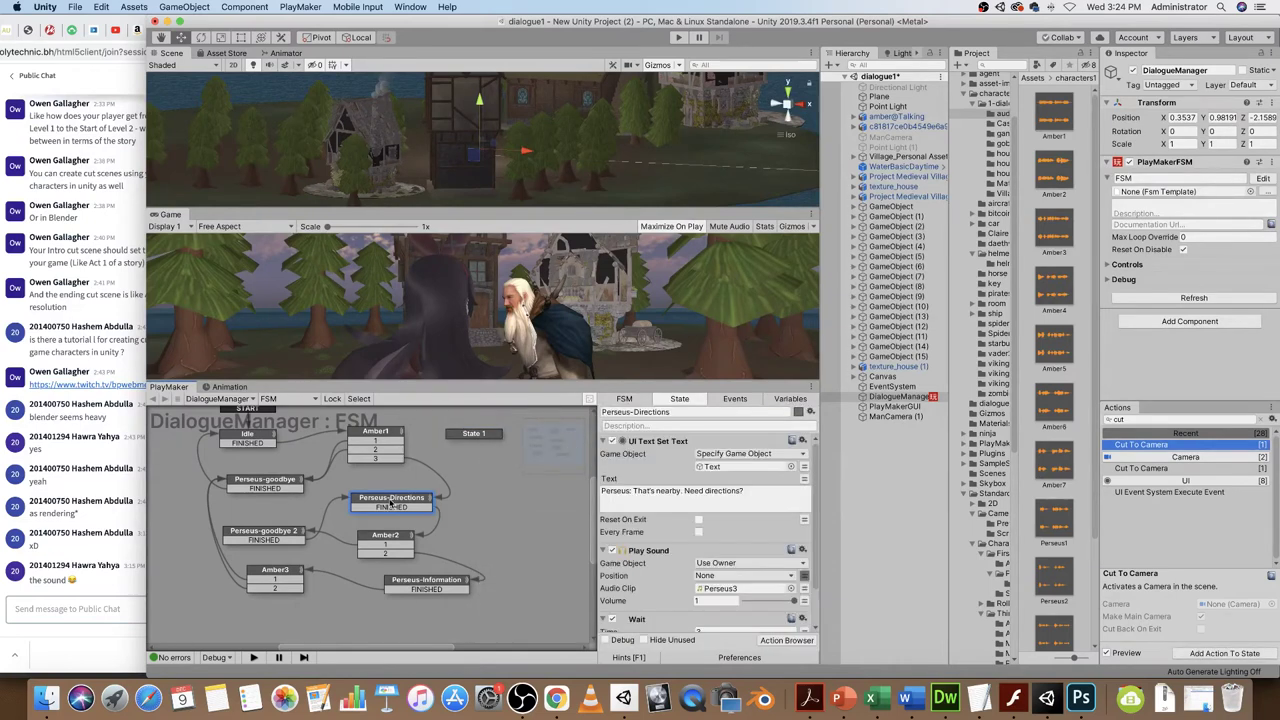
scroll(767, 531, "down", 2)
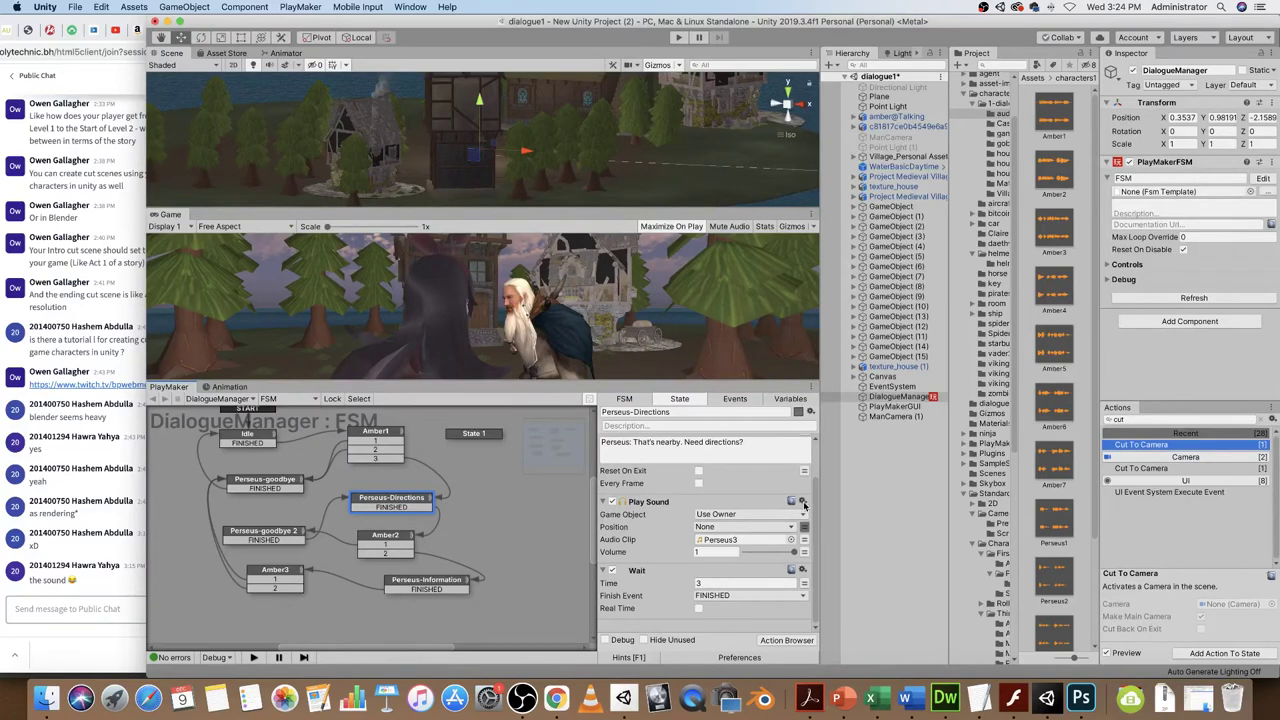
scroll(795, 490, "up", 2)
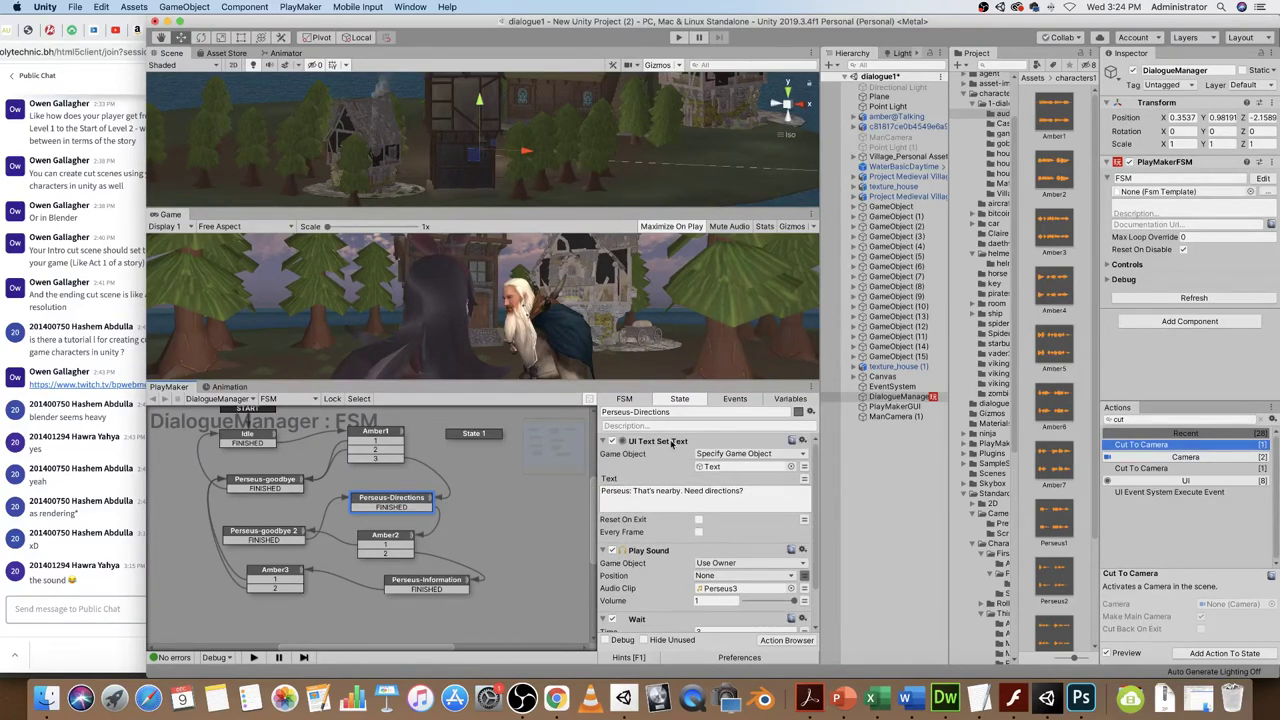
left_click(673, 442)
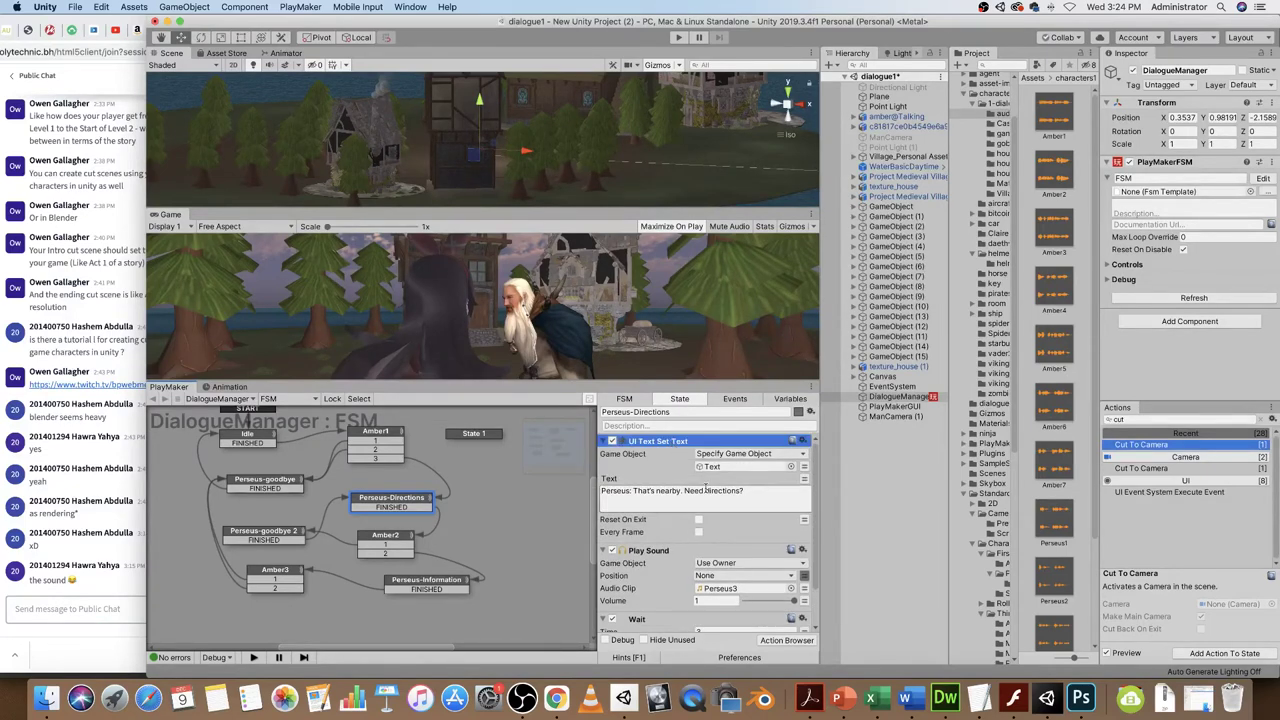
left_click(668, 551)
scroll(686, 575, "down", 2)
left_click(672, 571)
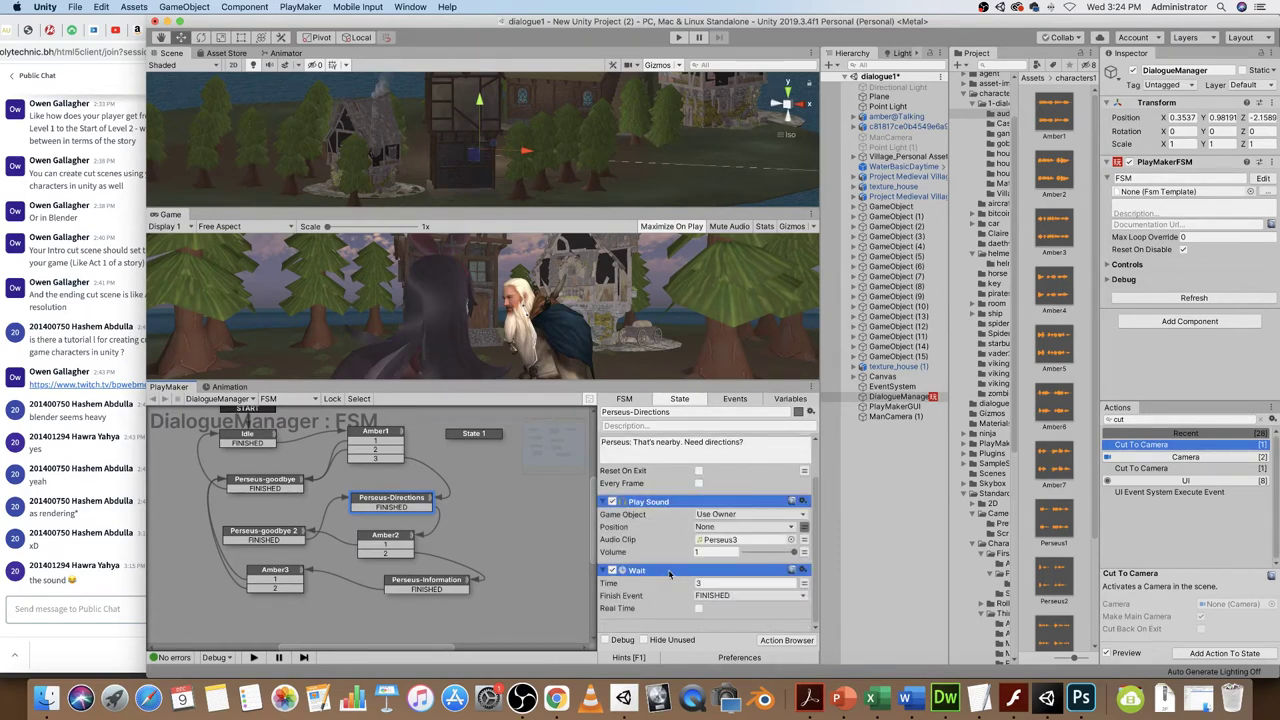
left_click(802, 570)
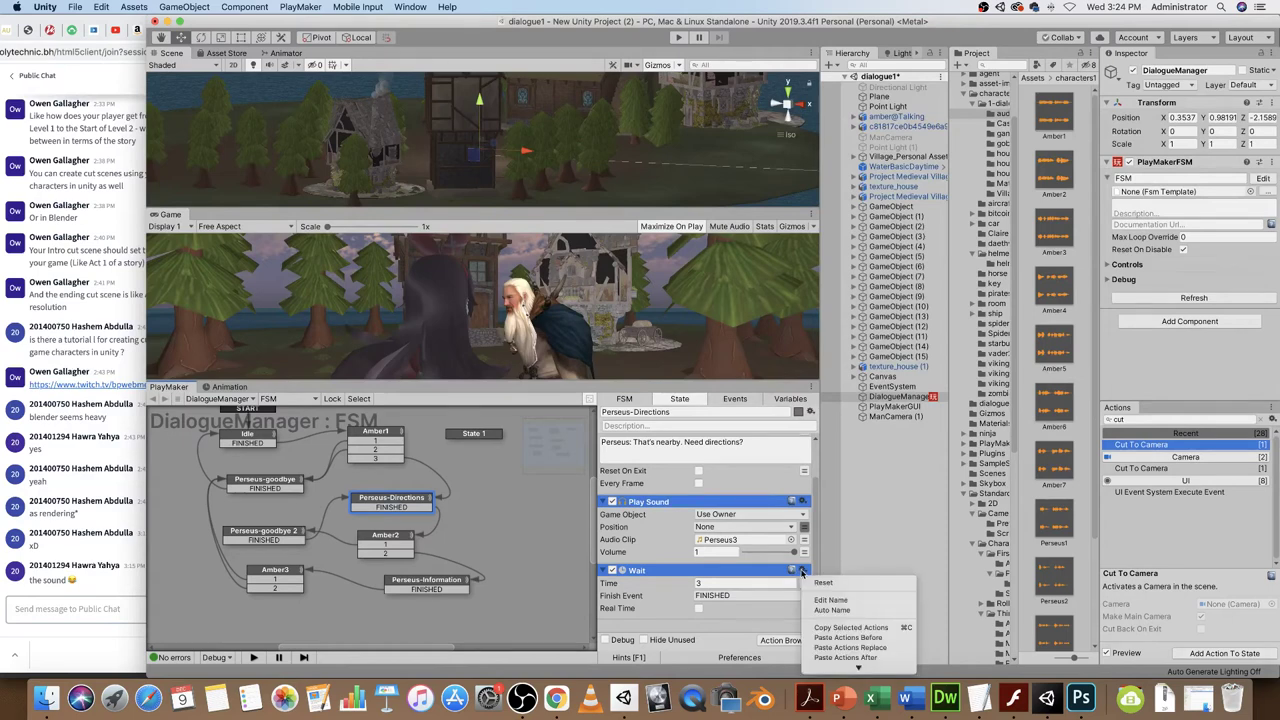
left_click(836, 637)
- Paste the copied Play Sound and Wait actions into the empty State 1
left_click(473, 433)
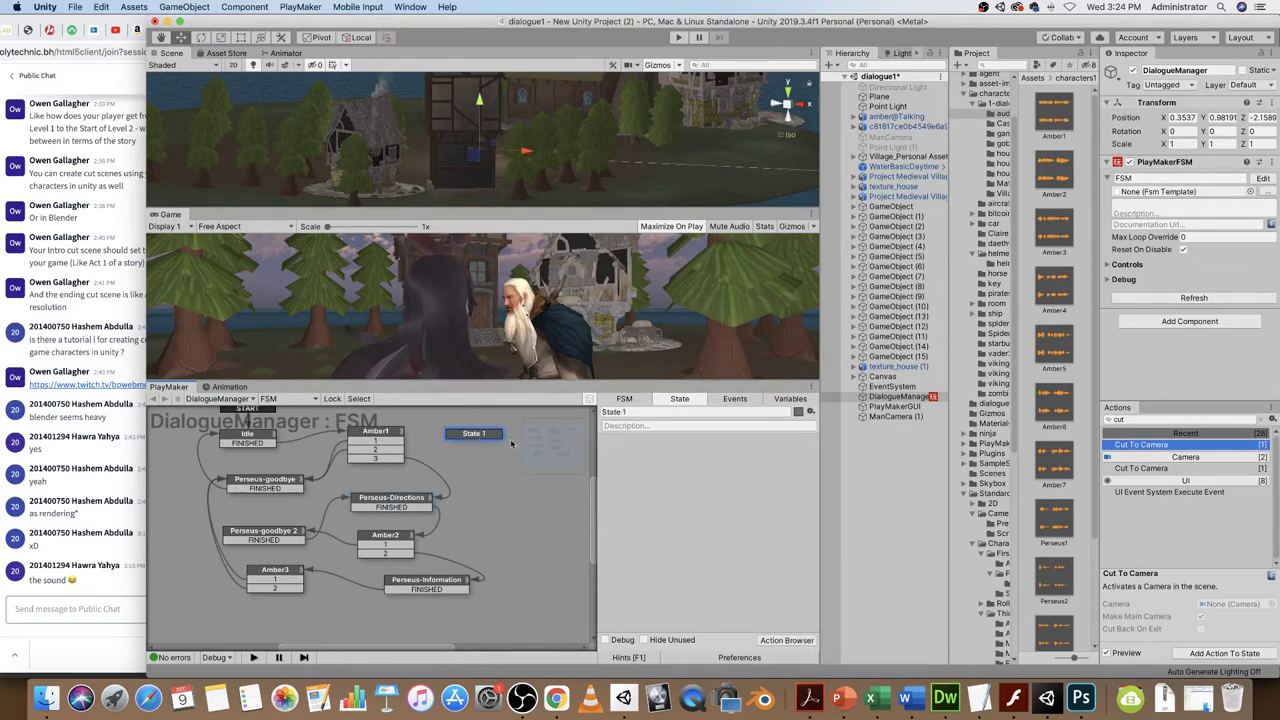
right_click(752, 468)
left_click(791, 568)
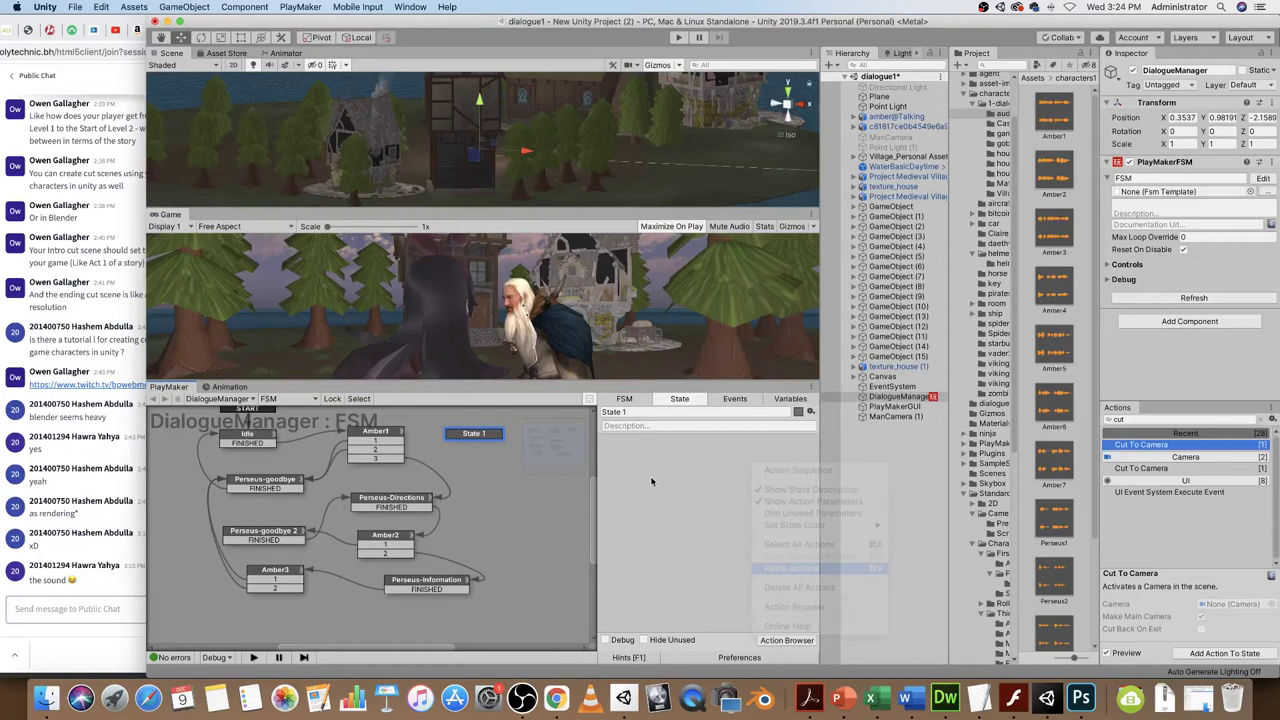
left_click(732, 586)
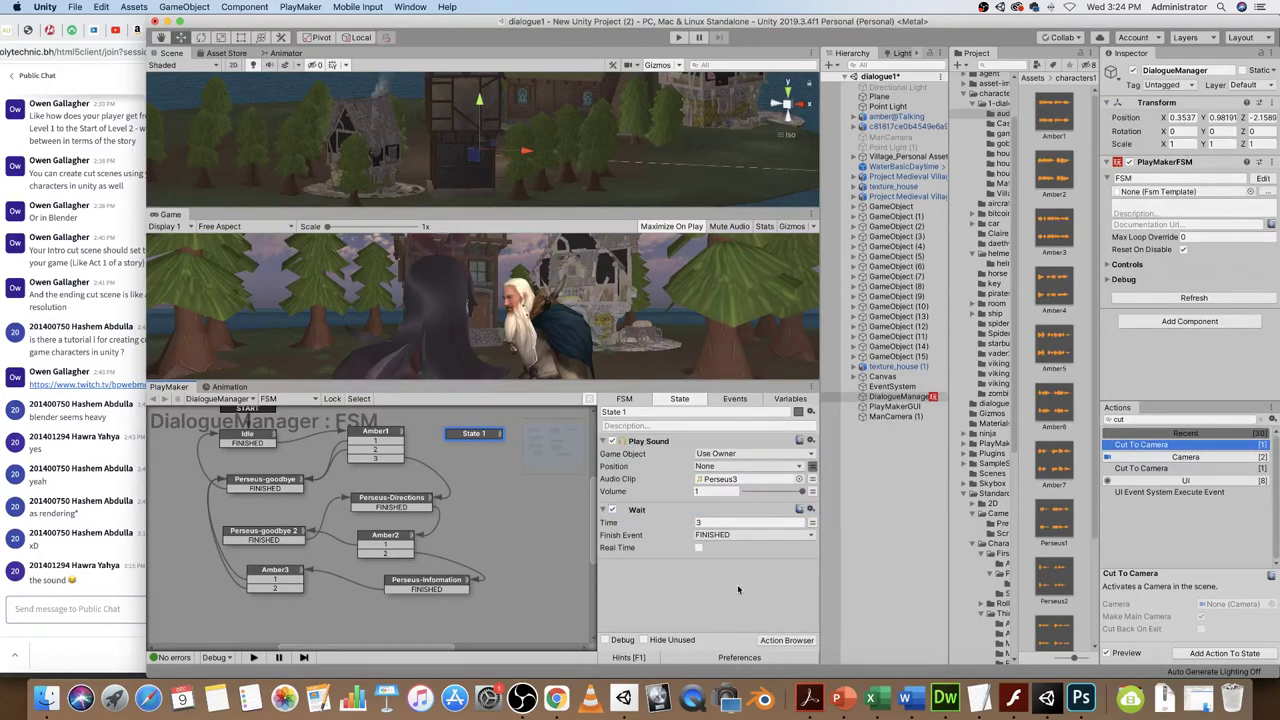
- Set the audio clip of State 1's Play Sound action to Amber1 and nudge the state slightly in the graph
scroll(561, 480, "up", 1)
scroll(561, 480, "up", 1)
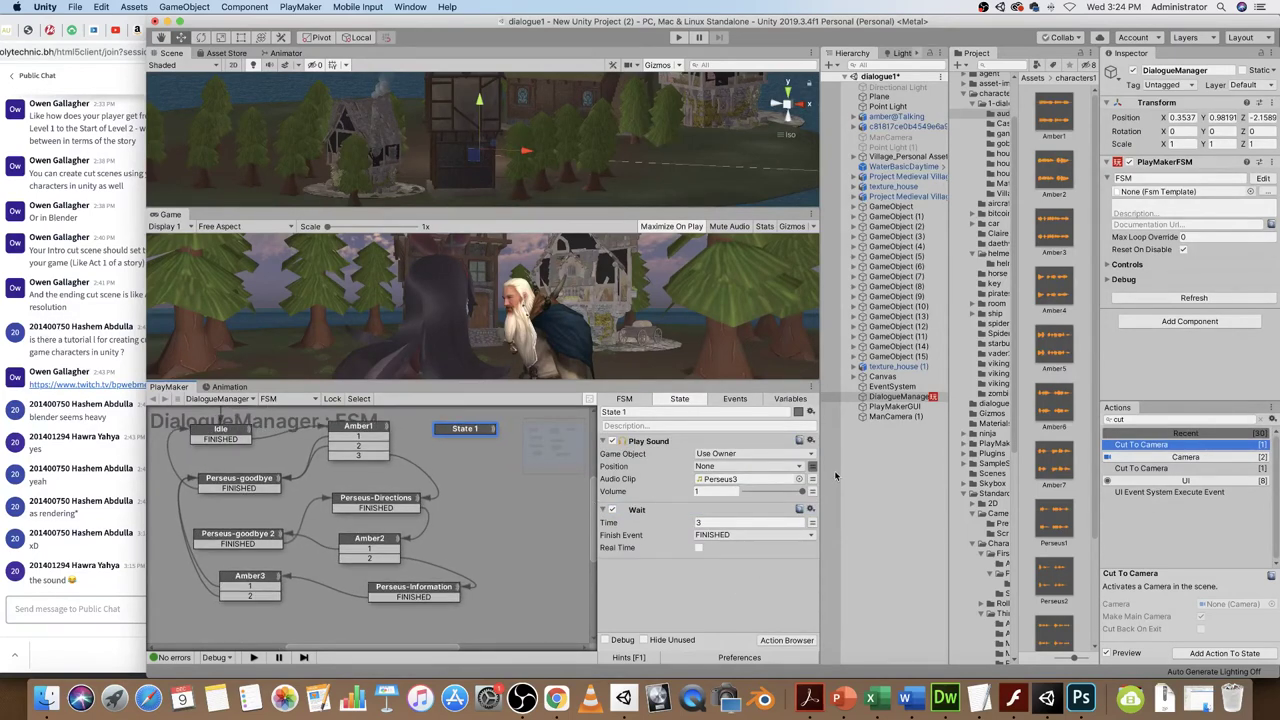
left_click(466, 440)
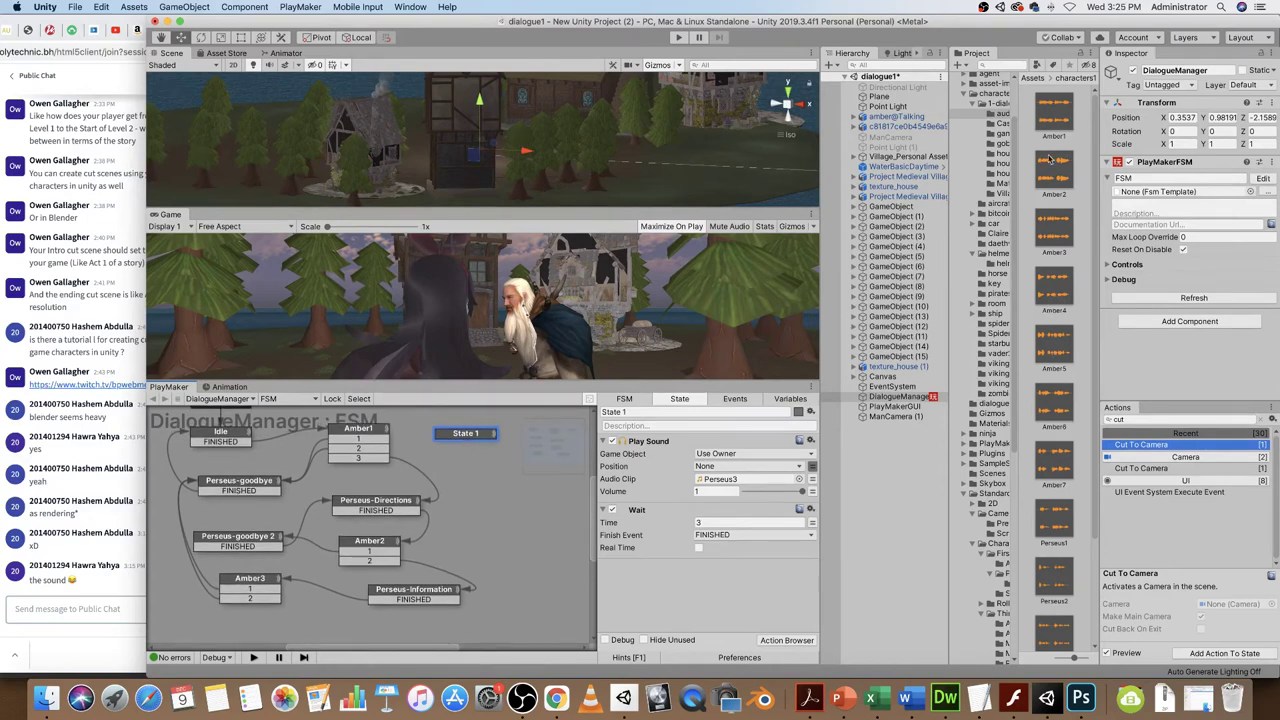
left_click_drag(551, 378, 722, 487)
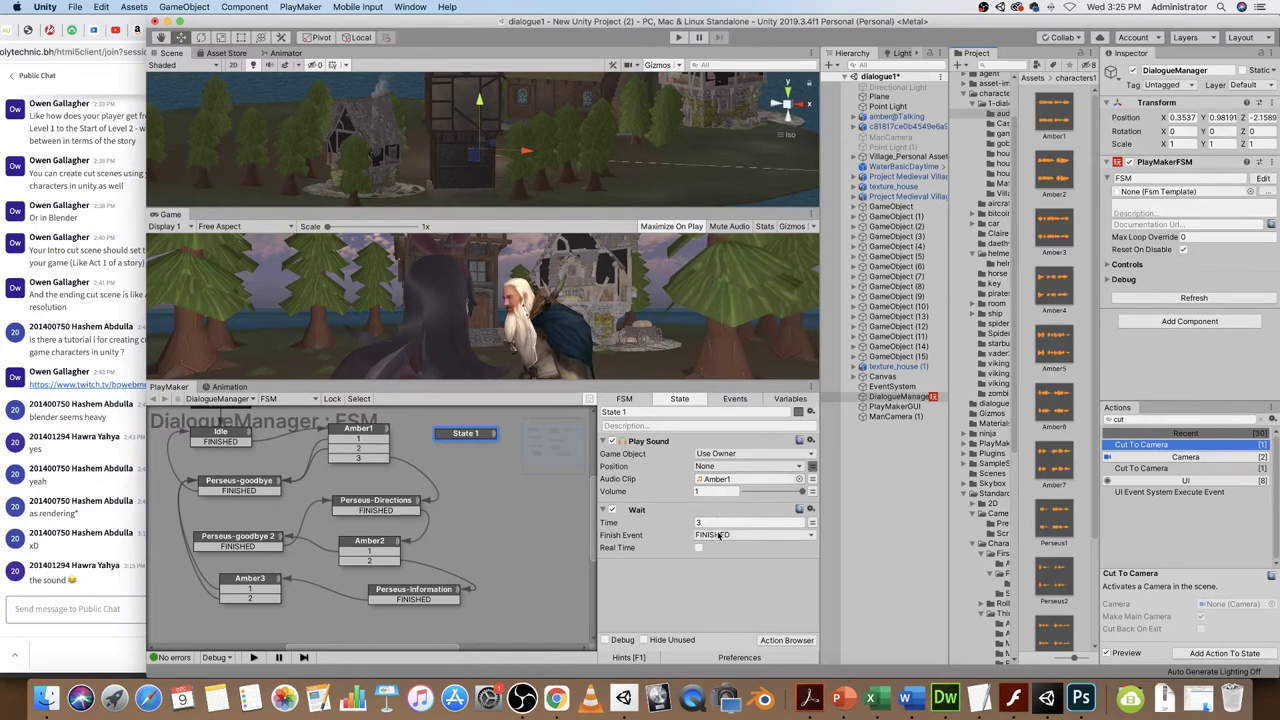
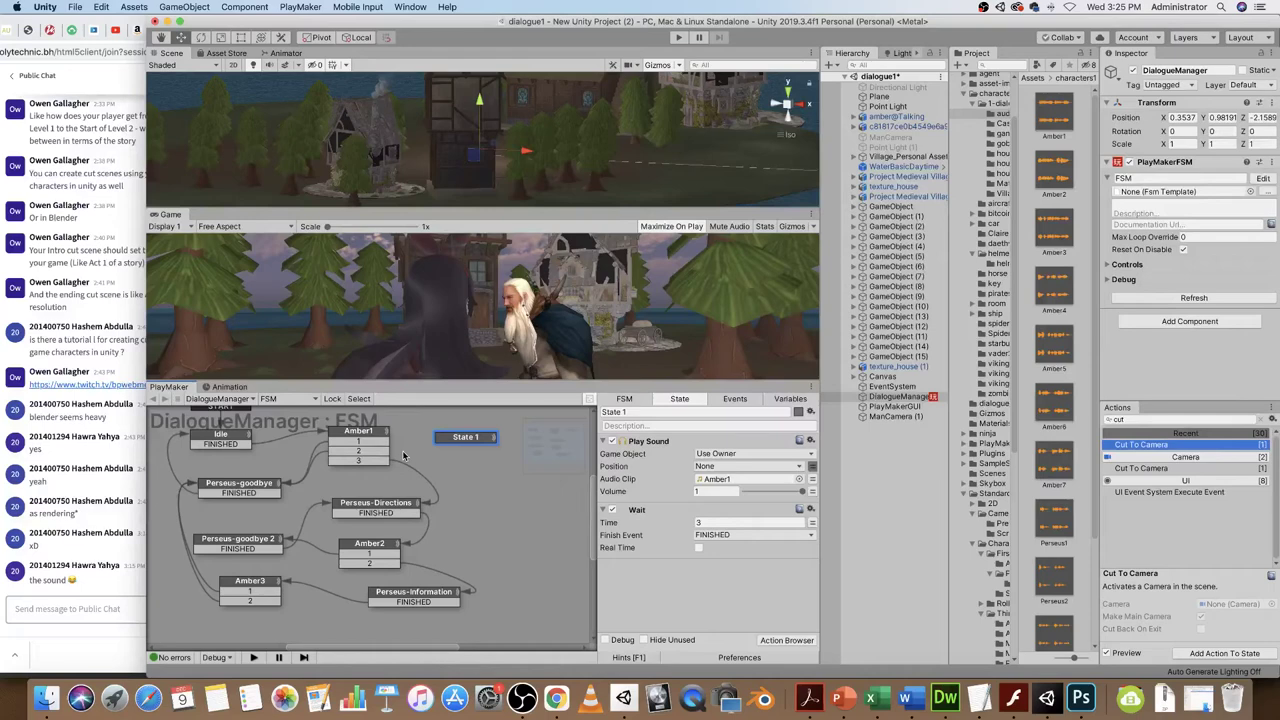
left_click_drag(478, 442, 472, 438)
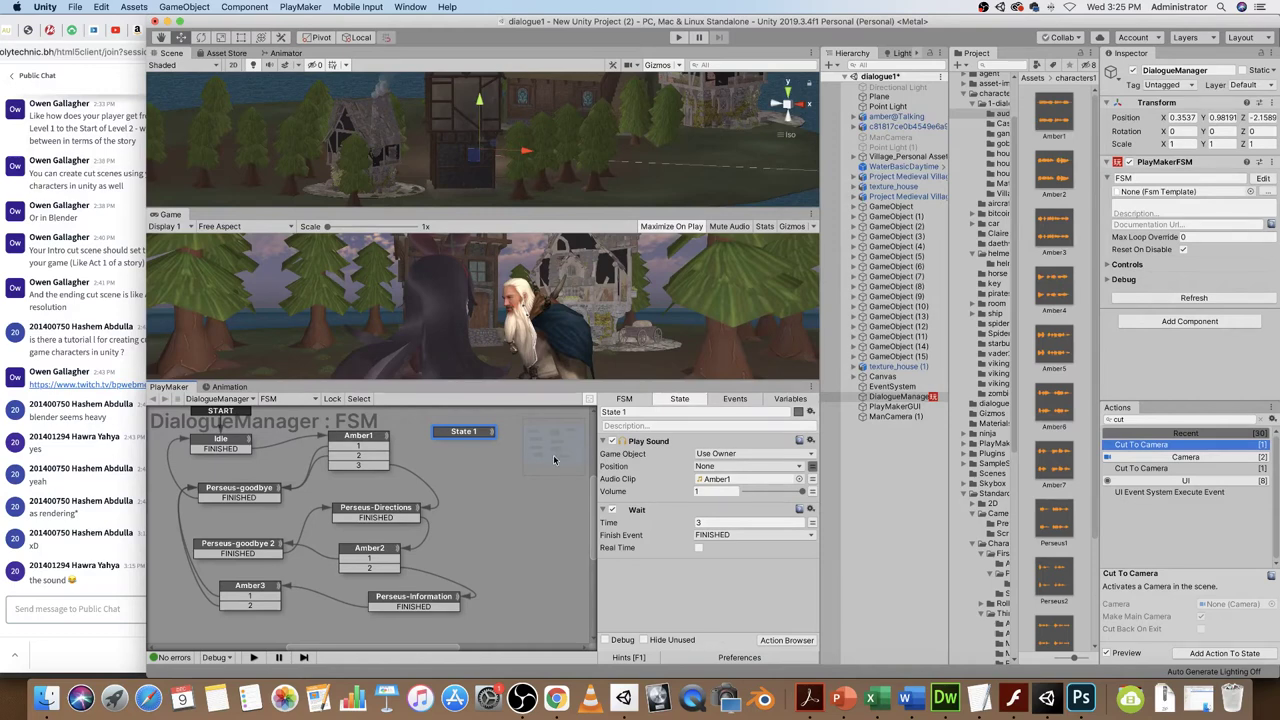
- Copy Amber's name and the first option, "None of your business!", from the UI Text Set Text action of the Amber1 state
left_click(358, 449)
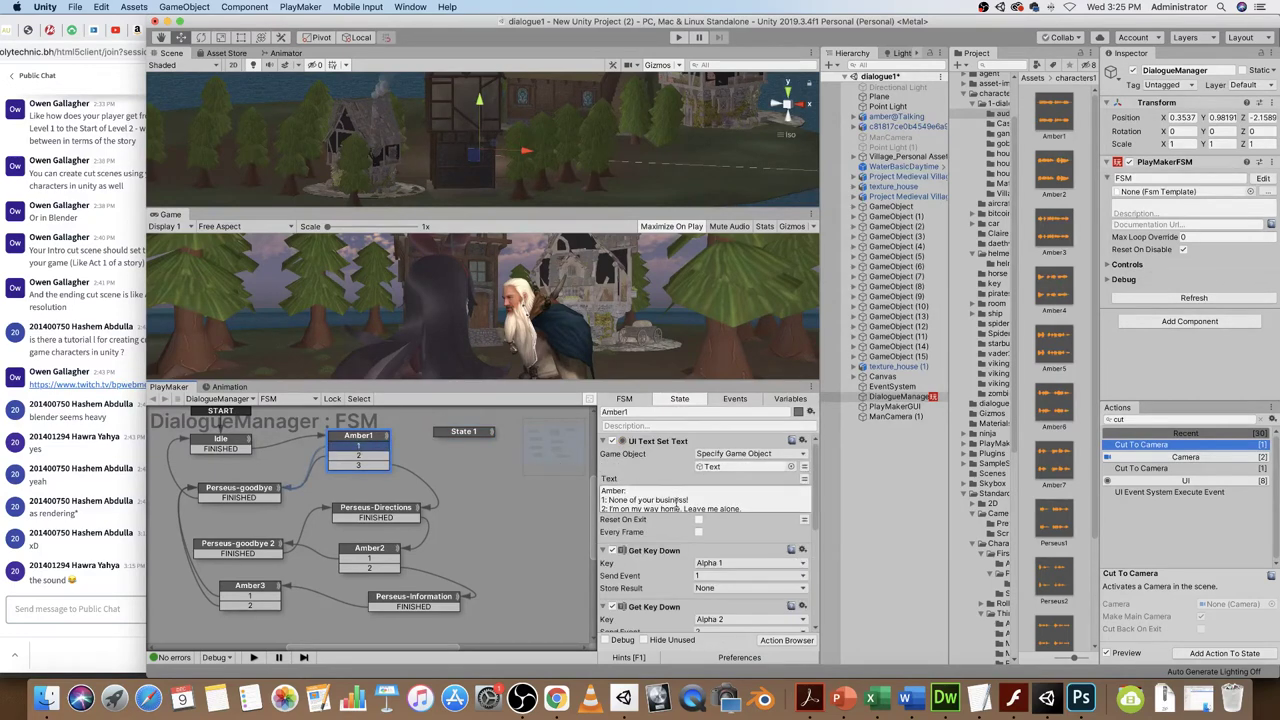
left_click_drag(690, 500, 601, 490)
key("super+c")
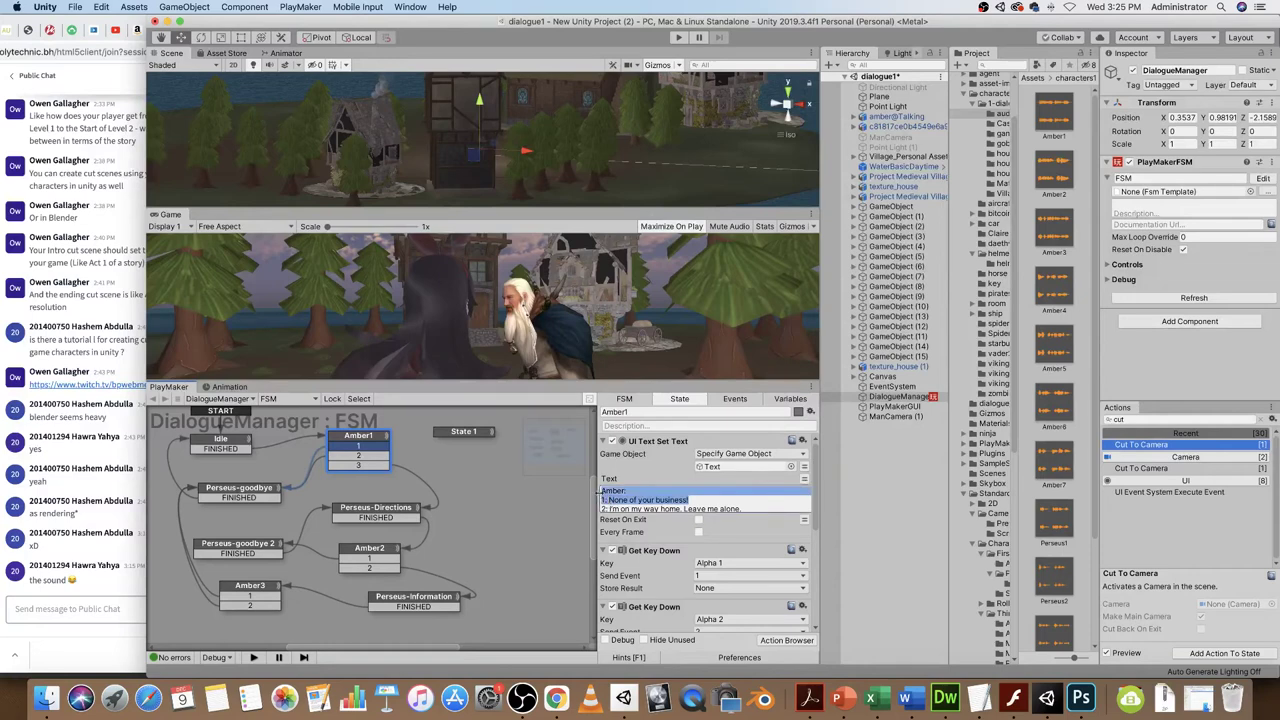
- Add a UI Text Set Text action to State 1 and move it above the Play Sound action
left_click(466, 432)
left_click(1124, 421)
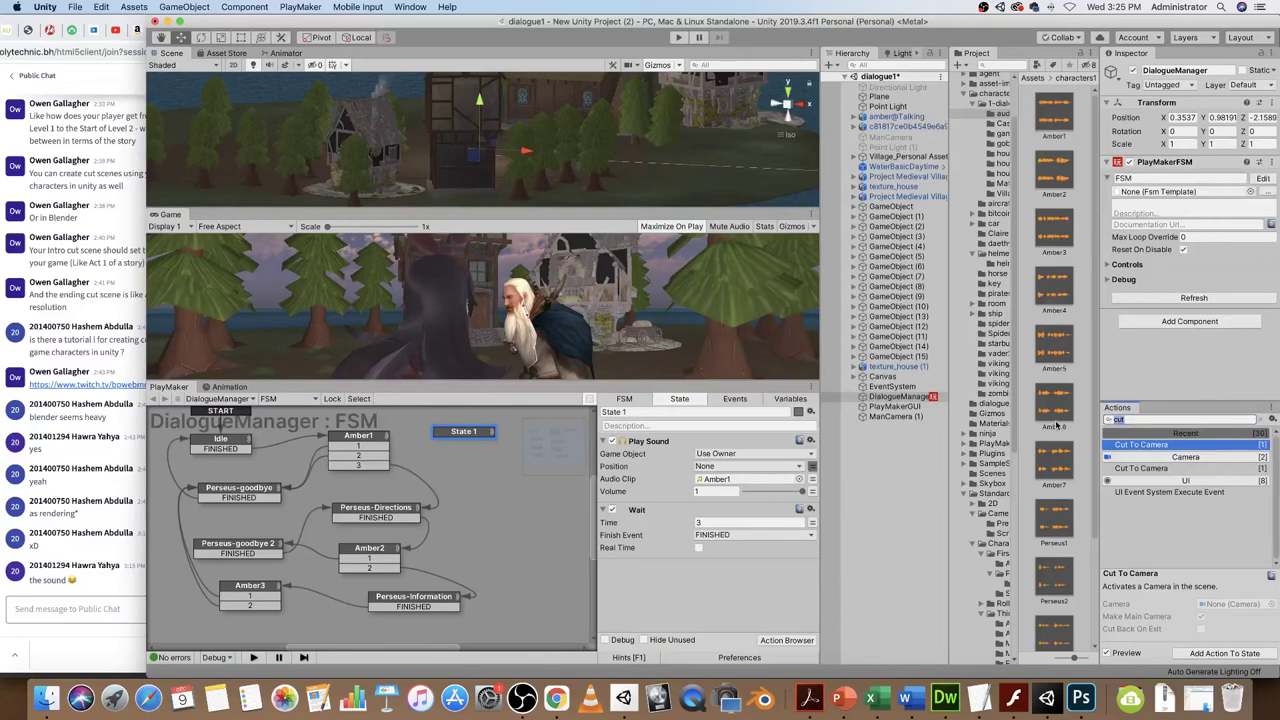
type("se")
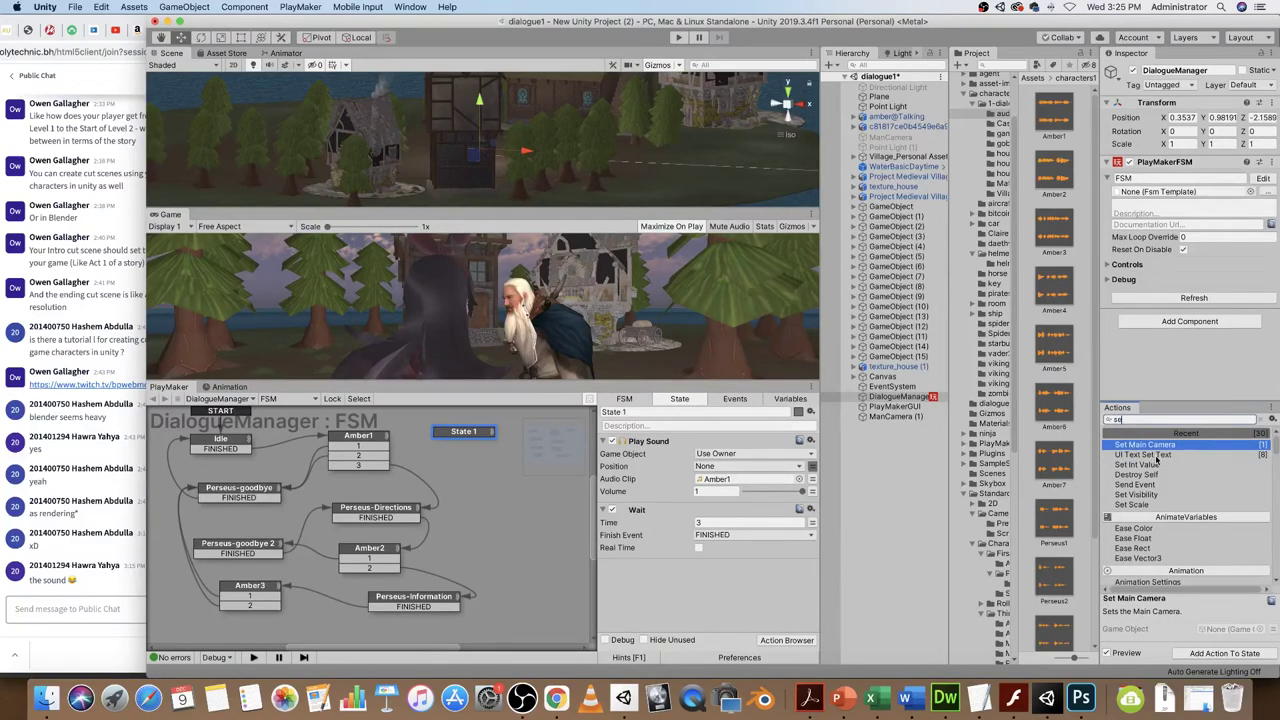
double_click(1155, 456)
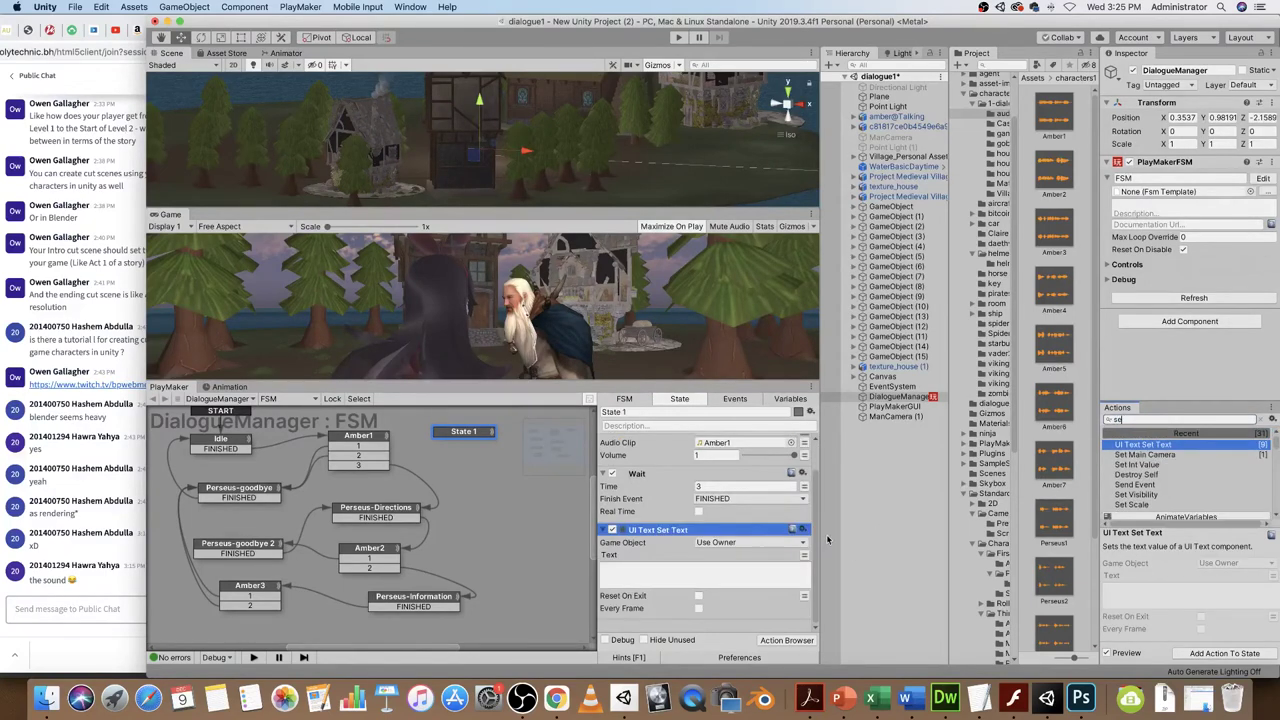
left_click(800, 530)
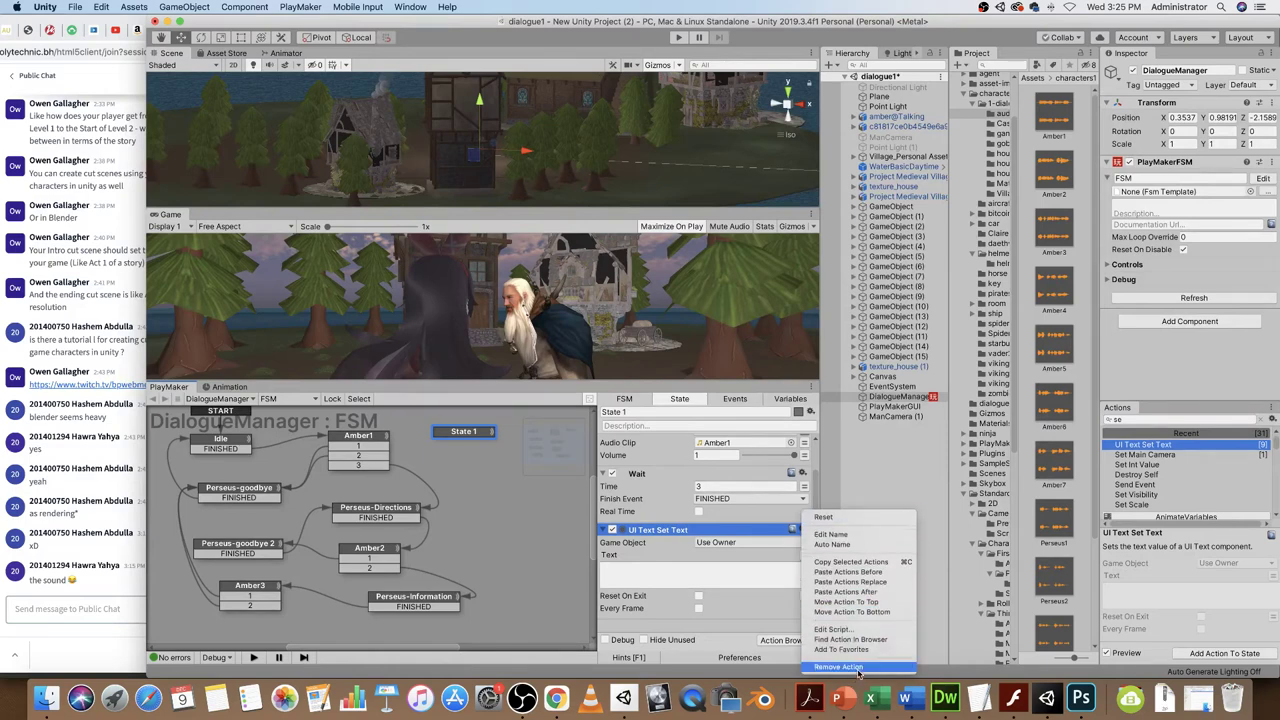
left_click(856, 603)
- Paste the copied line into State 1's UI Text Set Text action and trim it to "Amber: None of your business!"
left_click(692, 476)
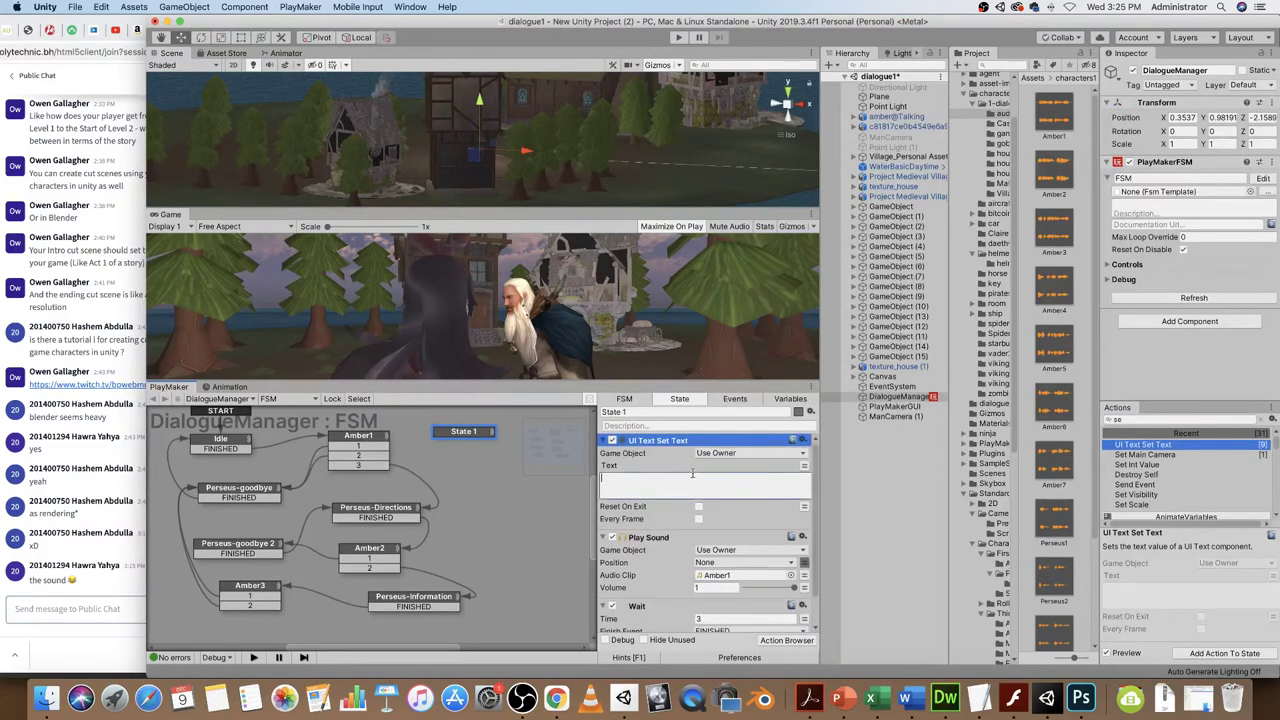
key("super+v")
key("Delete")
key("Delete")
key("Delete")
left_click(750, 482)
scroll(776, 553, "down", 2)
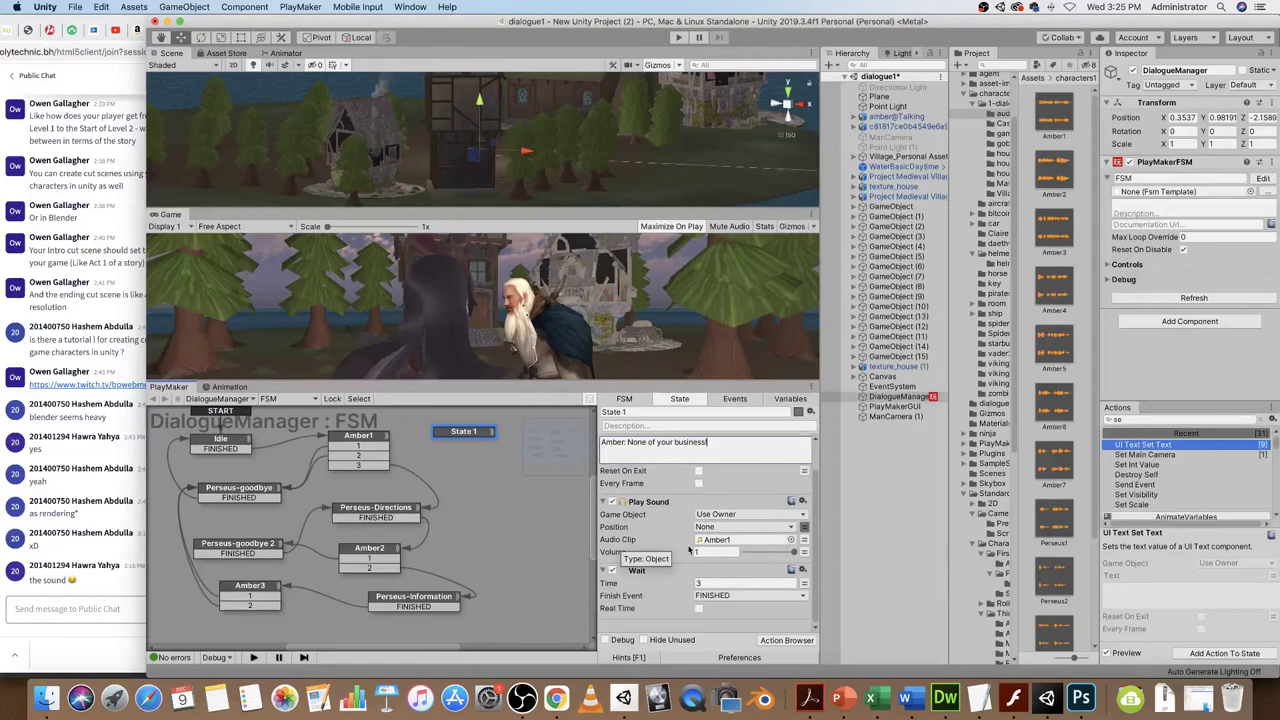
- Redirect transition 1 of the Amber1 state to State 1
left_click(475, 504)
left_click(368, 451)
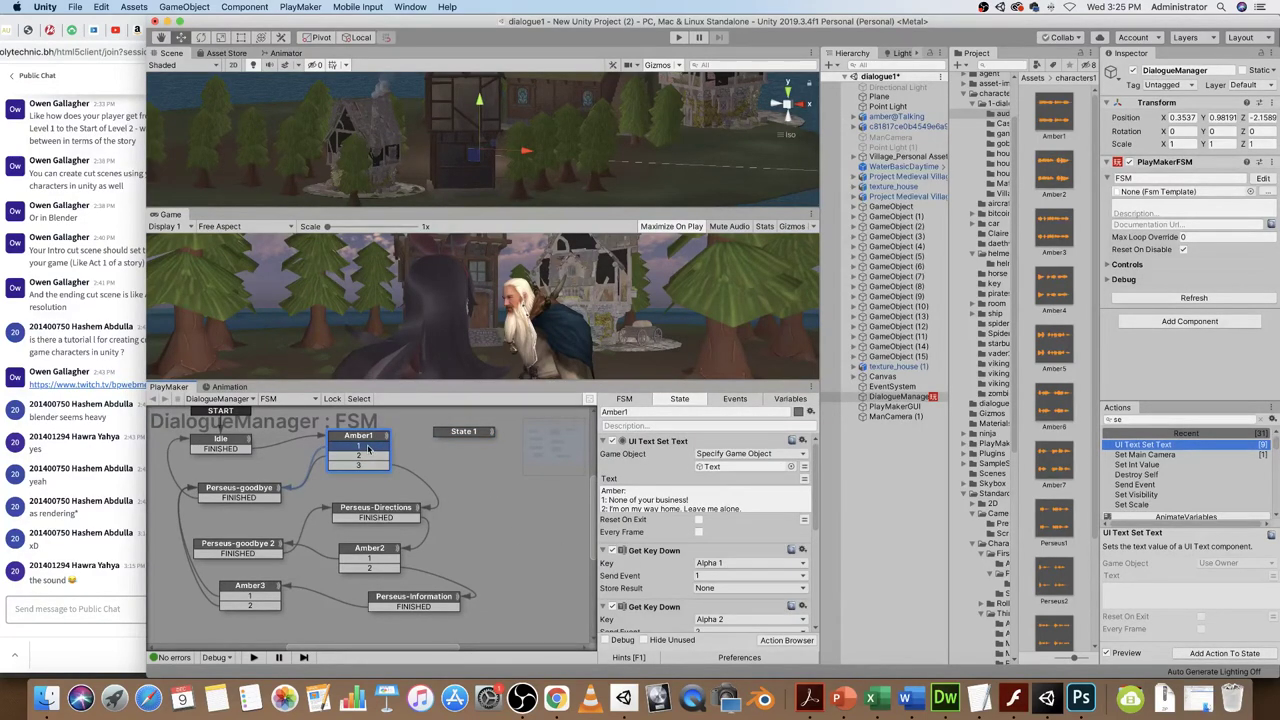
right_click(379, 448)
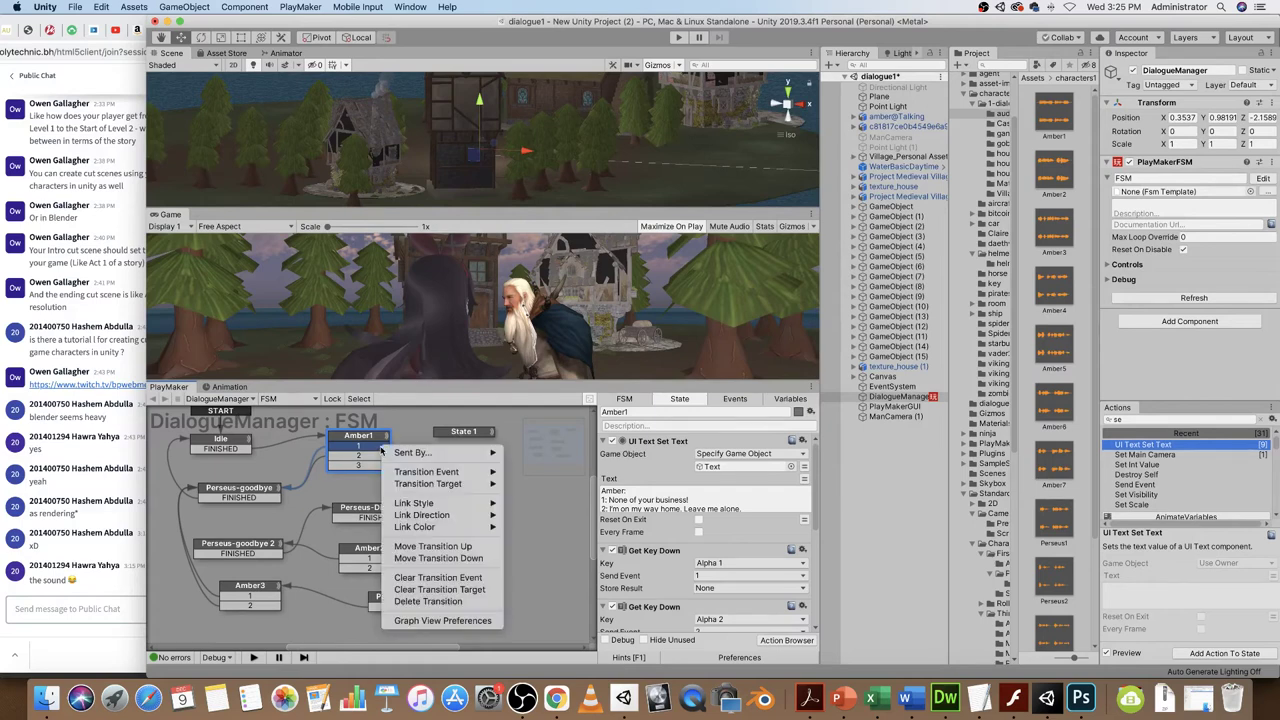
mouse_move(455, 486)
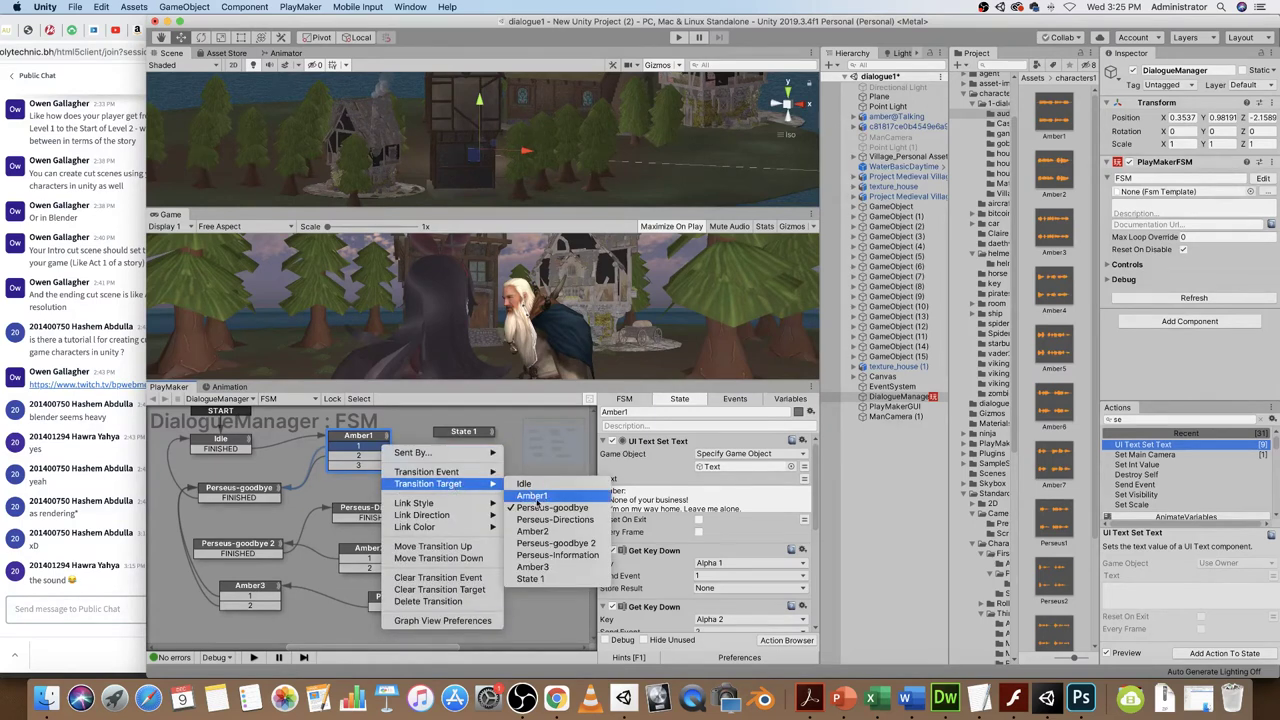
left_click(530, 578)
- Add a FINISHED transition to State 1 and link it to the Perseus-goodbye state
left_click(455, 433)
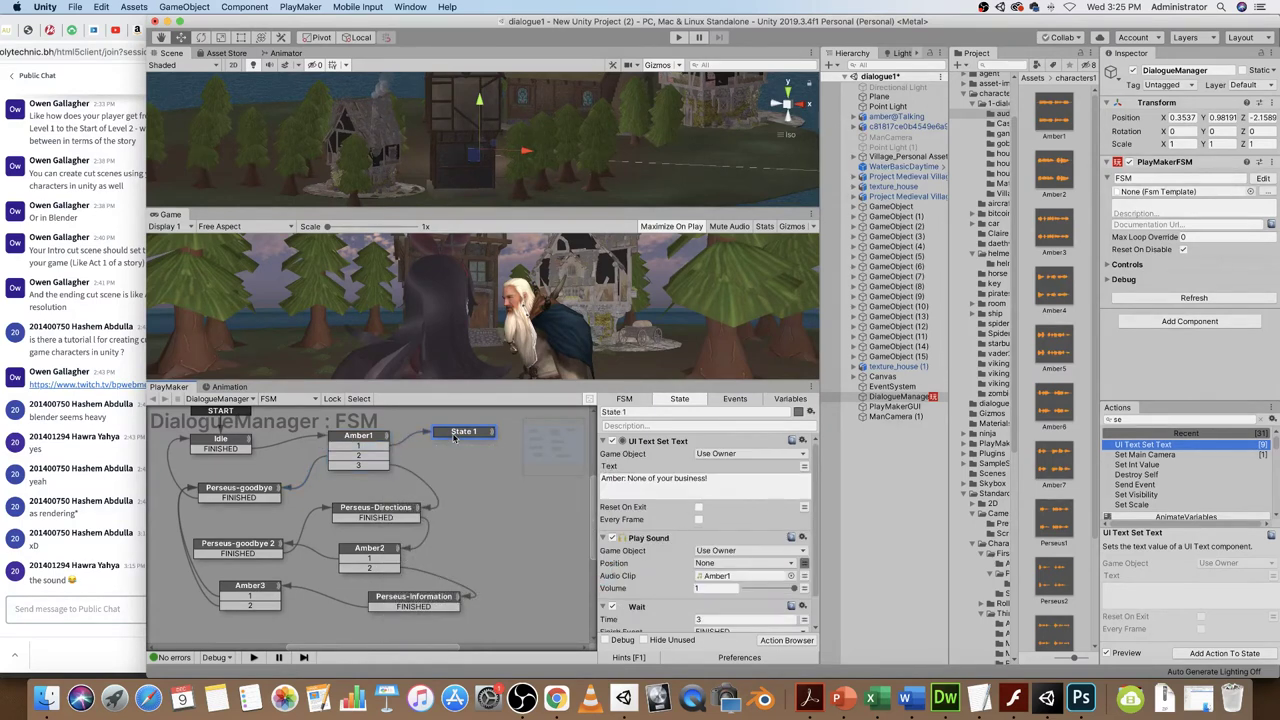
right_click(465, 437)
mouse_move(502, 440)
left_click(668, 441)
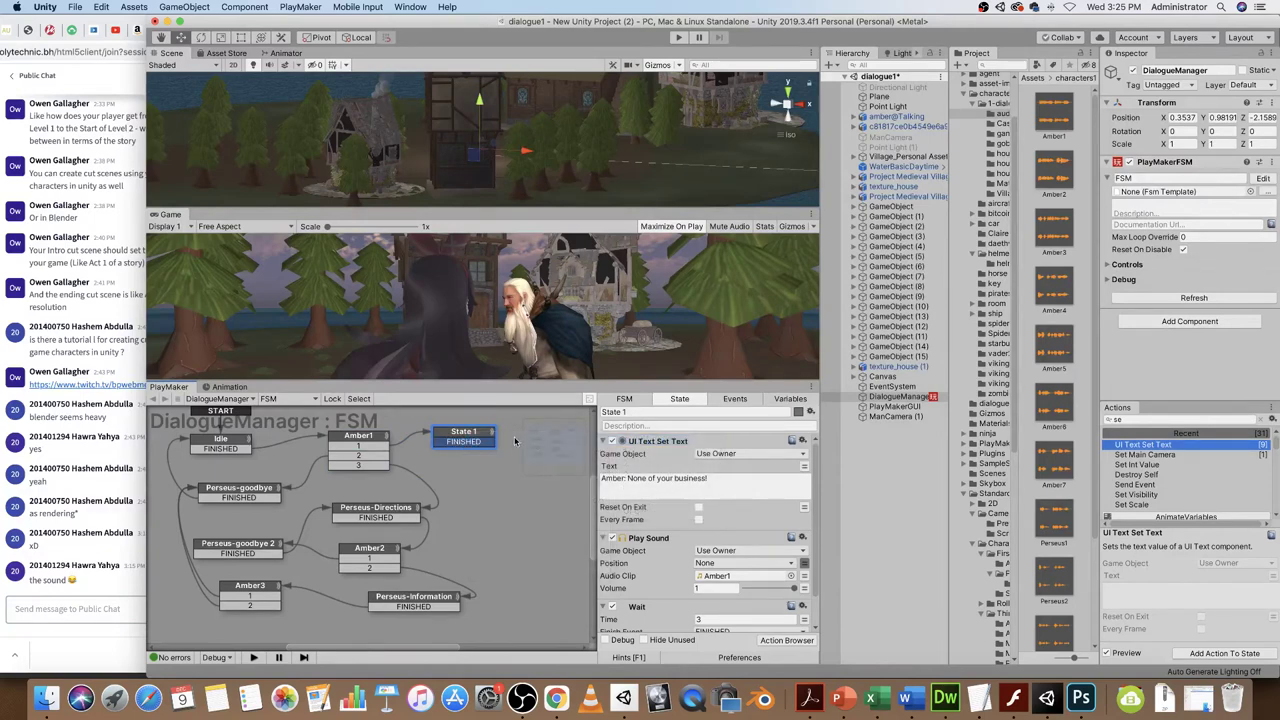
mouse_move(483, 449)
left_mouse_down()
mouse_move(426, 452)
mouse_move(278, 500)
mouse_move(467, 455)
left_mouse_up()
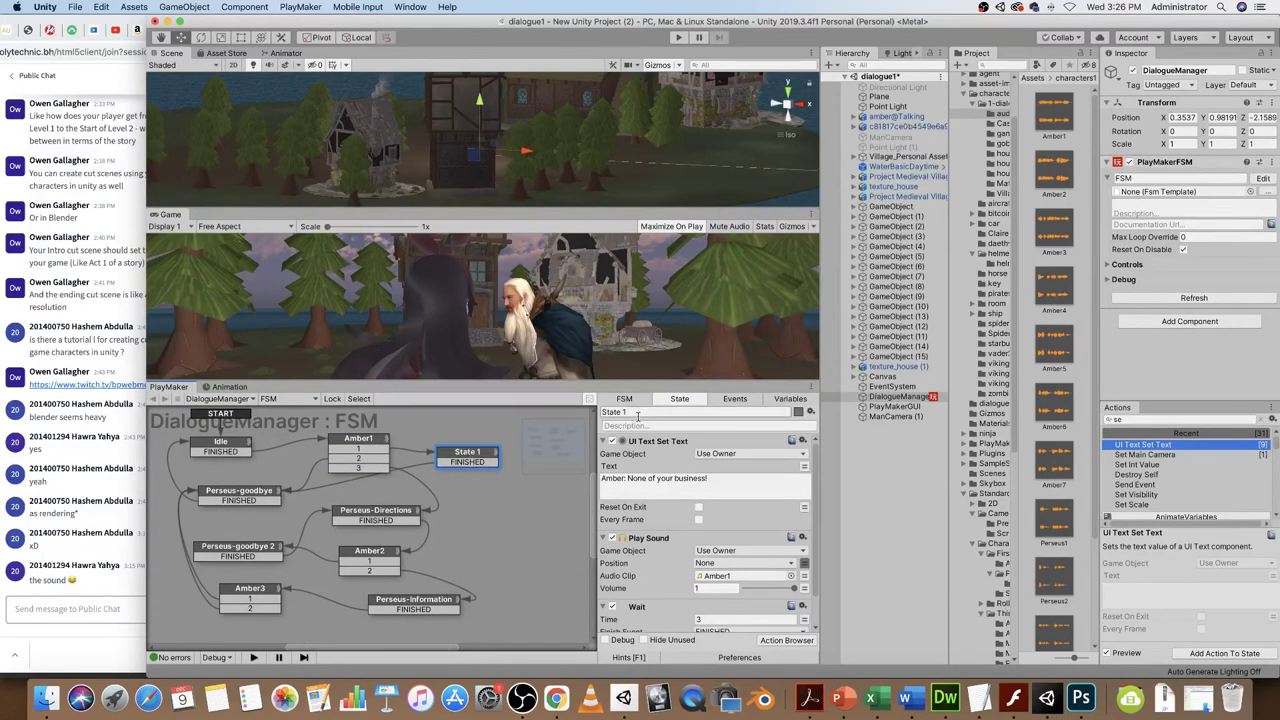
- Play-test the cutscene by choosing Amber's reply 1, and stop it after Perseus's goodbye line
left_click(678, 37)
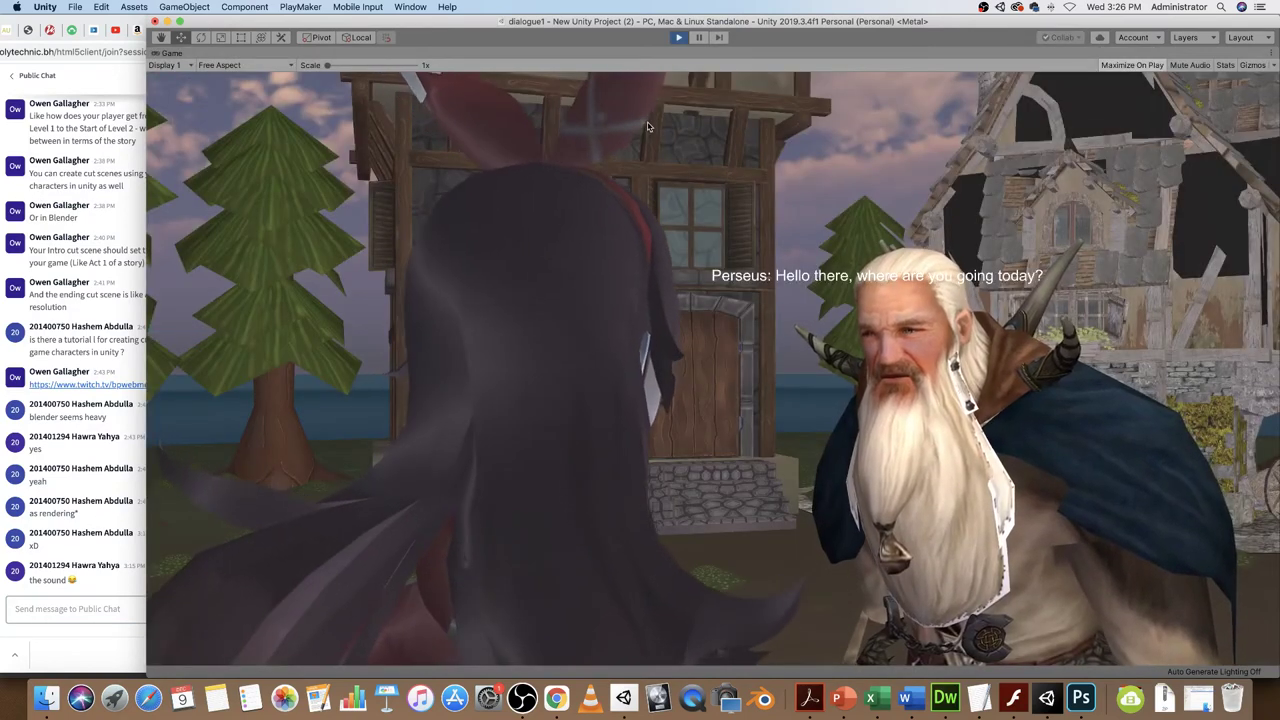
key("1")
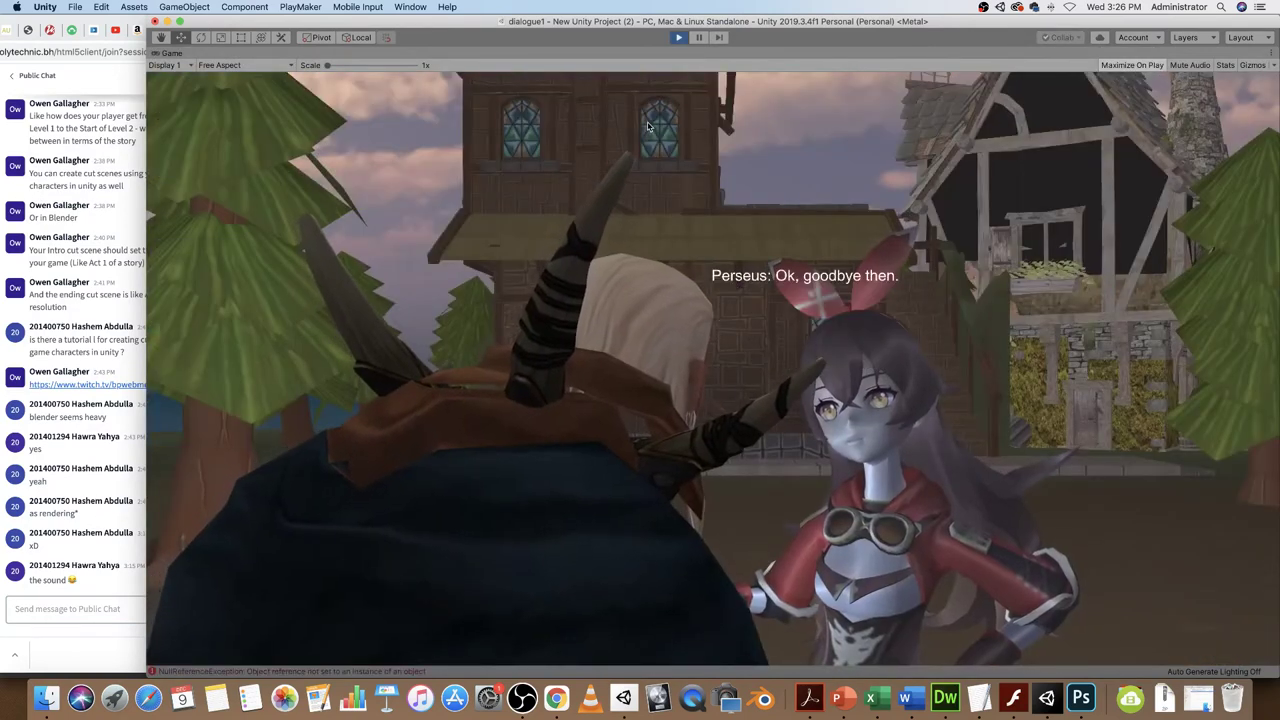
left_click(678, 38)
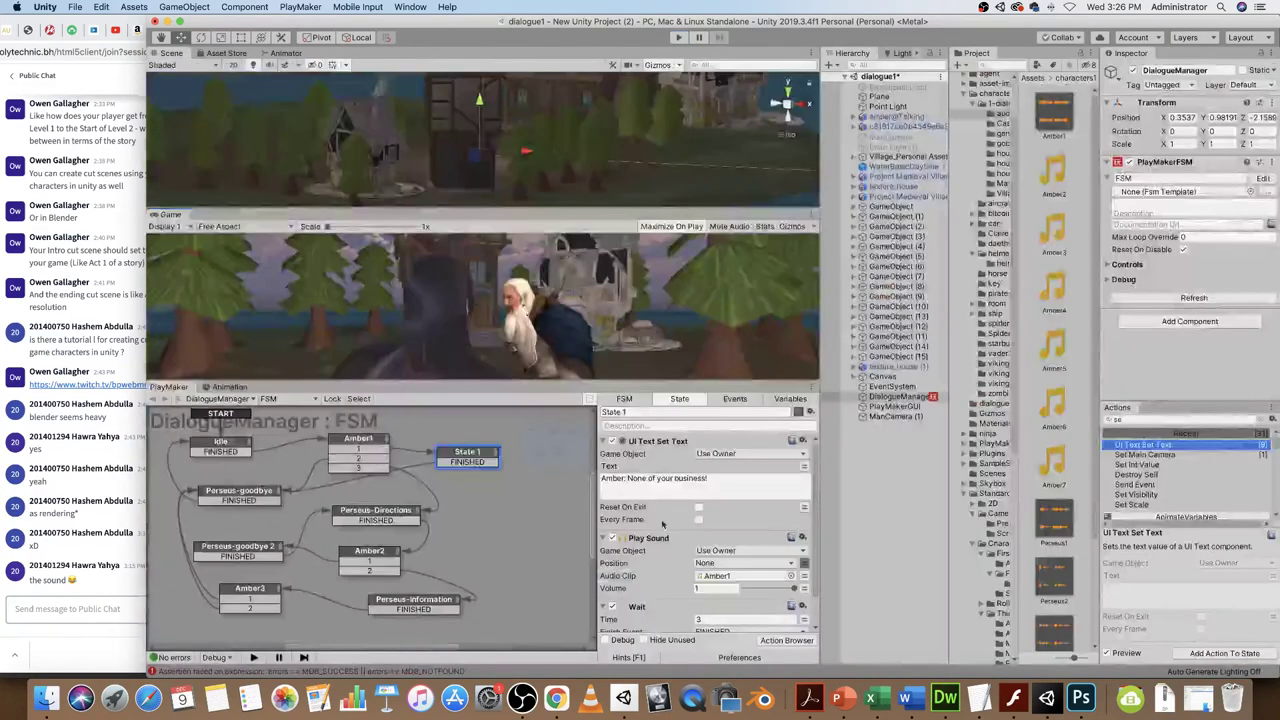
- Compare the actions of the Amber1 state with those of State 1 to find why the reply text is missing
double_click(464, 455)
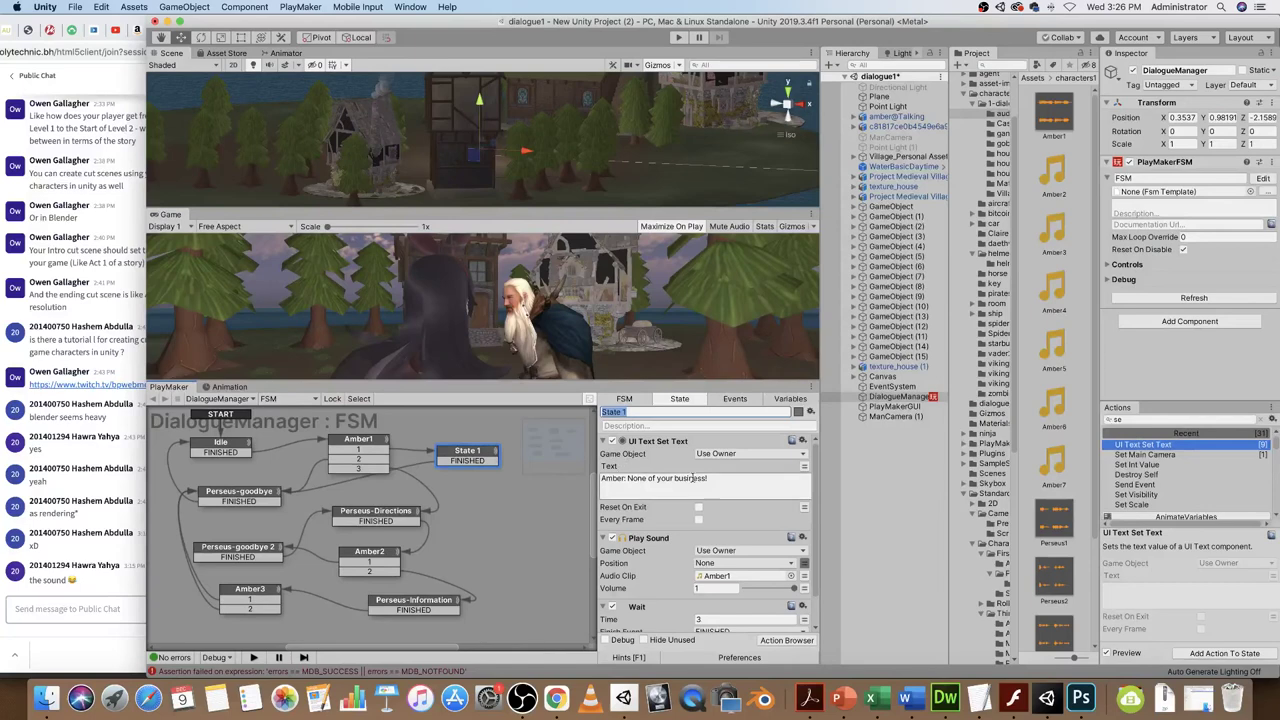
left_click(381, 454)
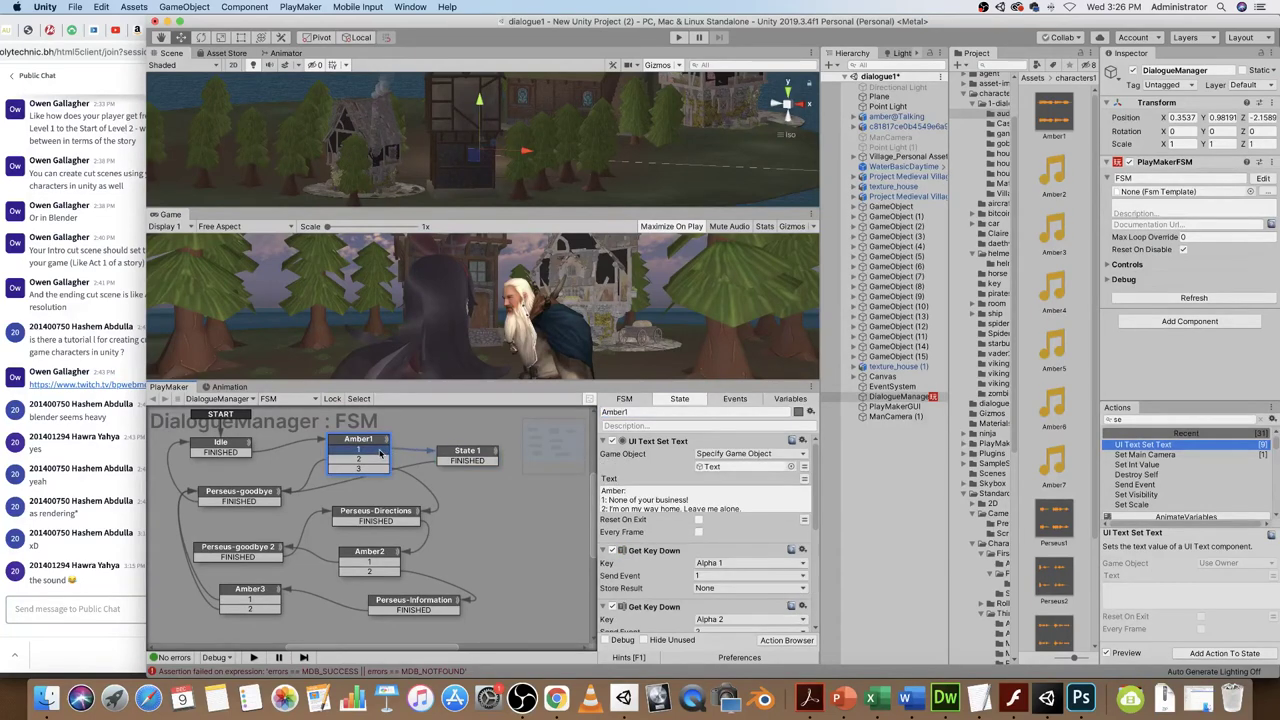
scroll(714, 531, "down", 5)
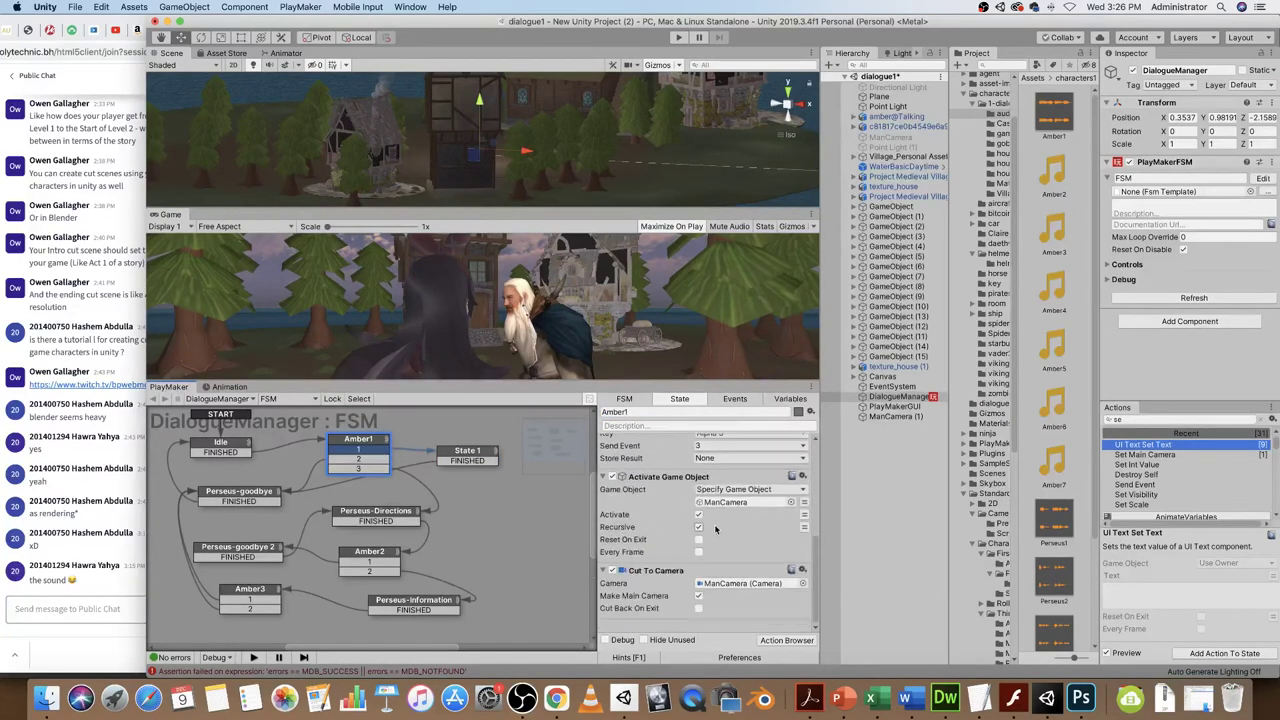
scroll(723, 527, "up", 4)
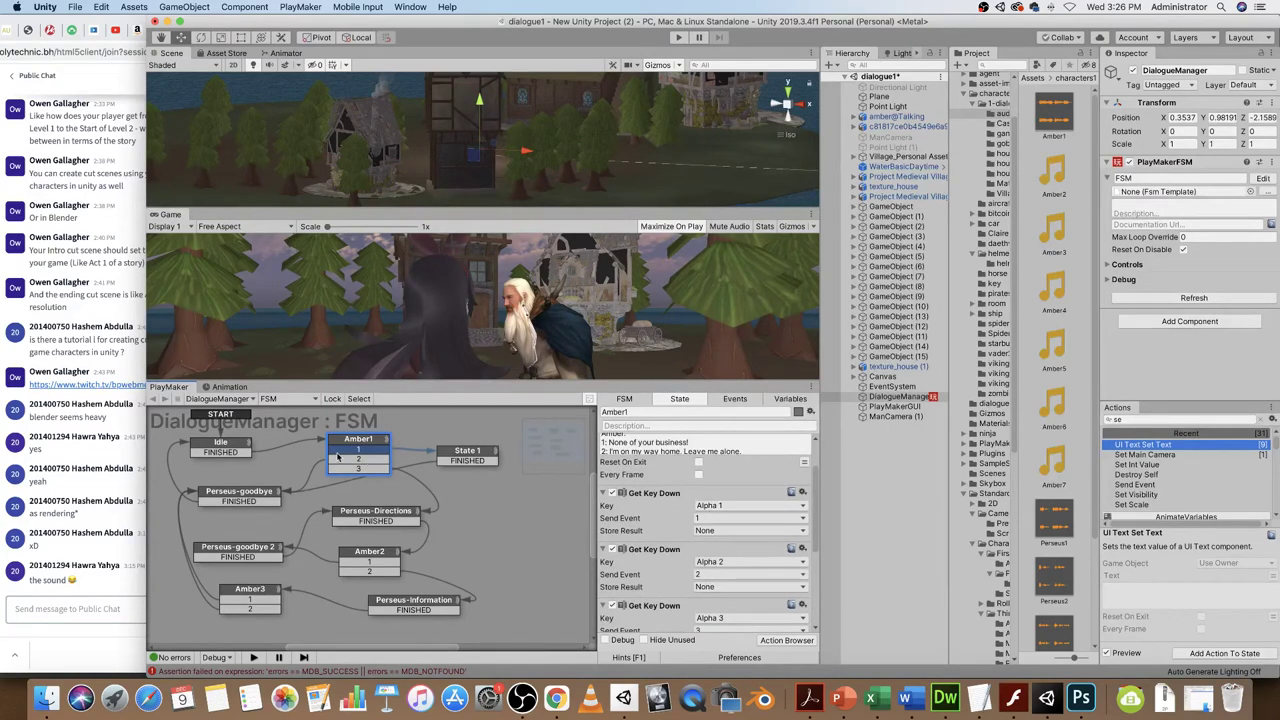
left_click(464, 454)
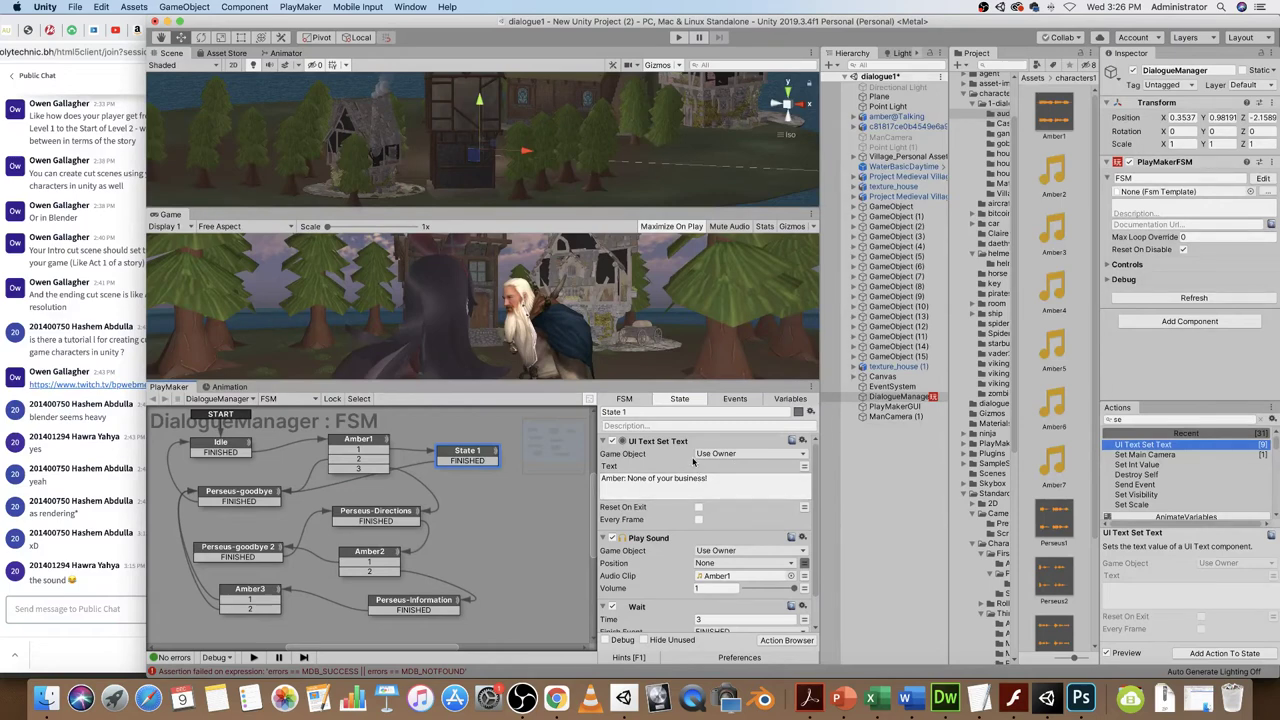
scroll(744, 505, "down", 2)
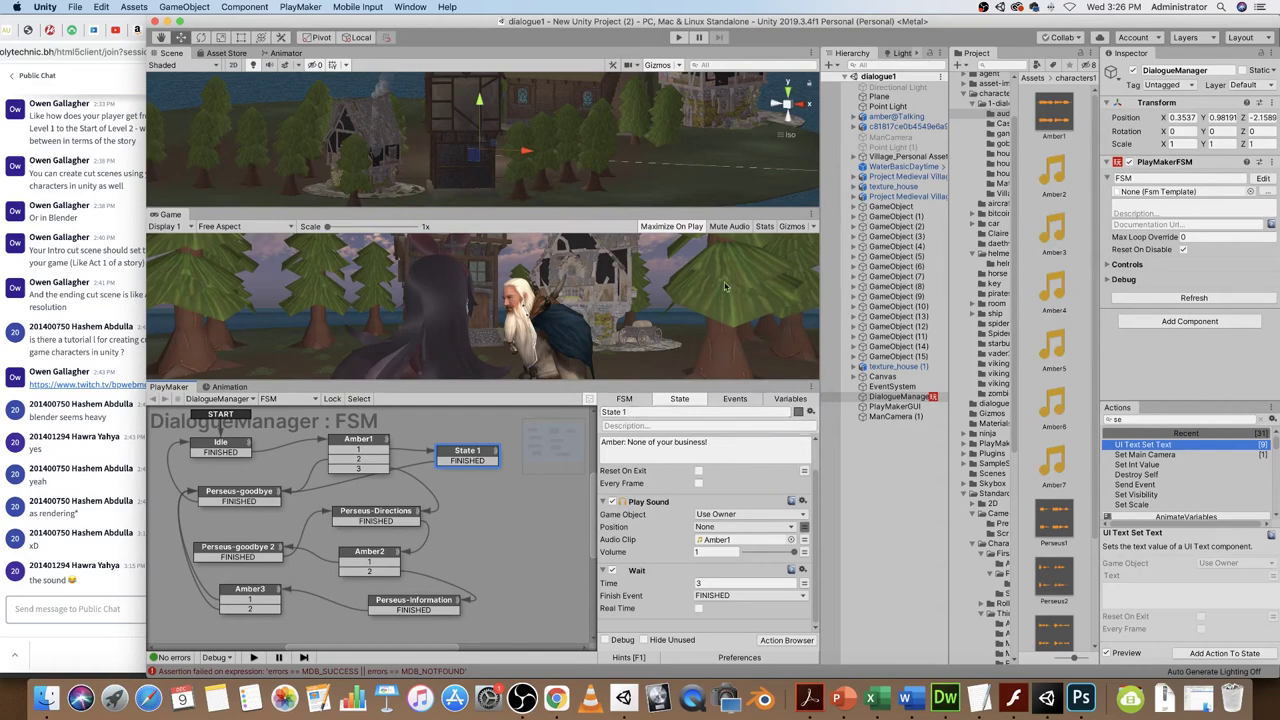
- Enlarge the Game view and replay the cutscene, choosing one of Amber's replies while watching the active state in the graph
left_click_drag(544, 379, 536, 512)
key("w")
left_click(678, 37)
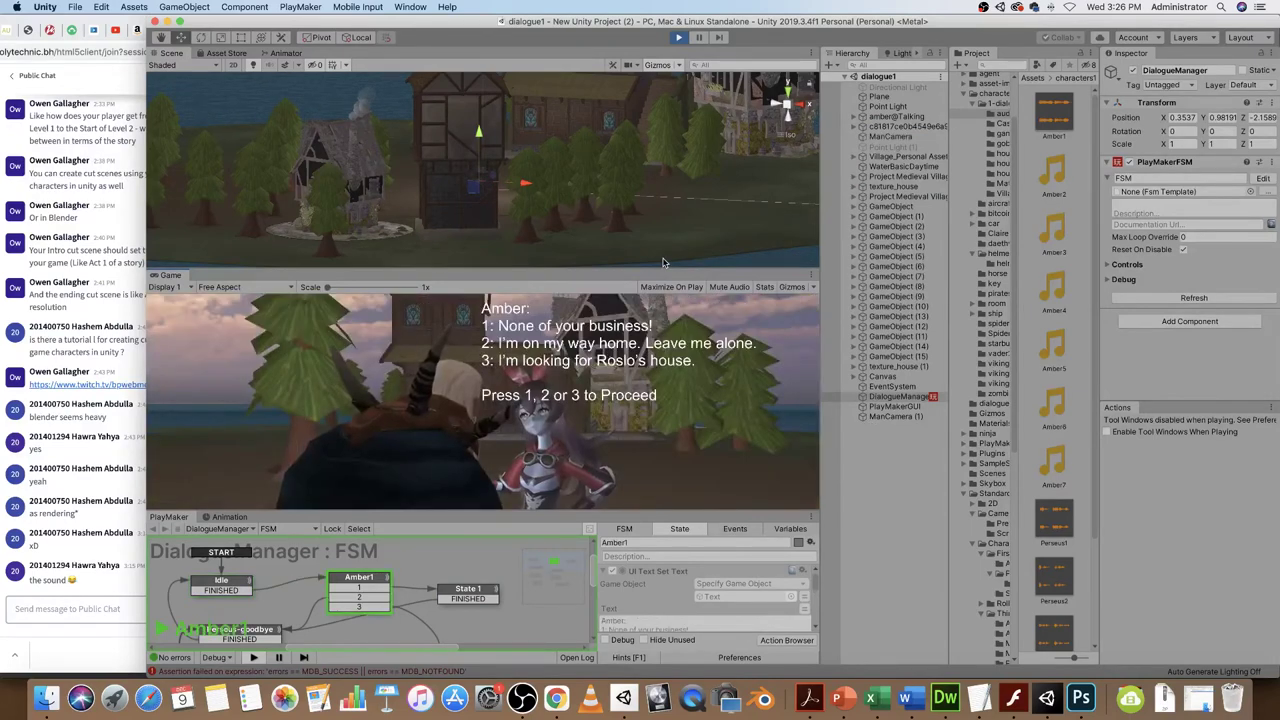
key("2")
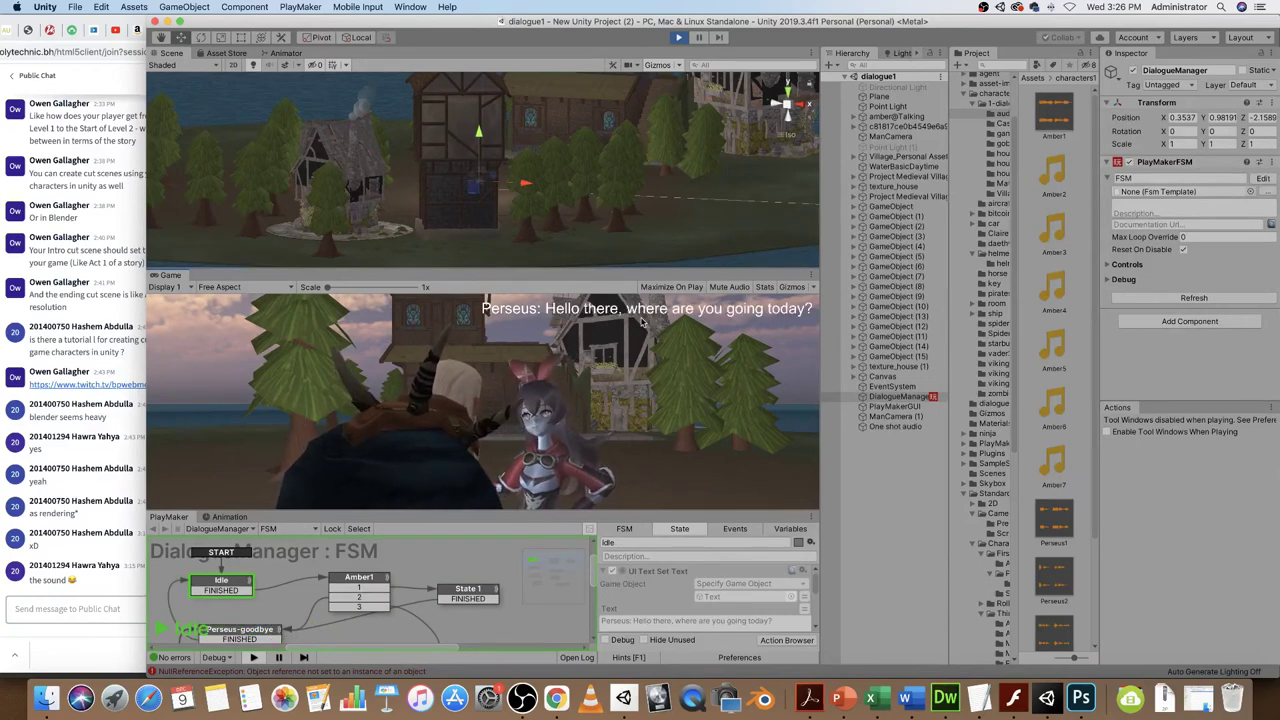
left_click(678, 37)
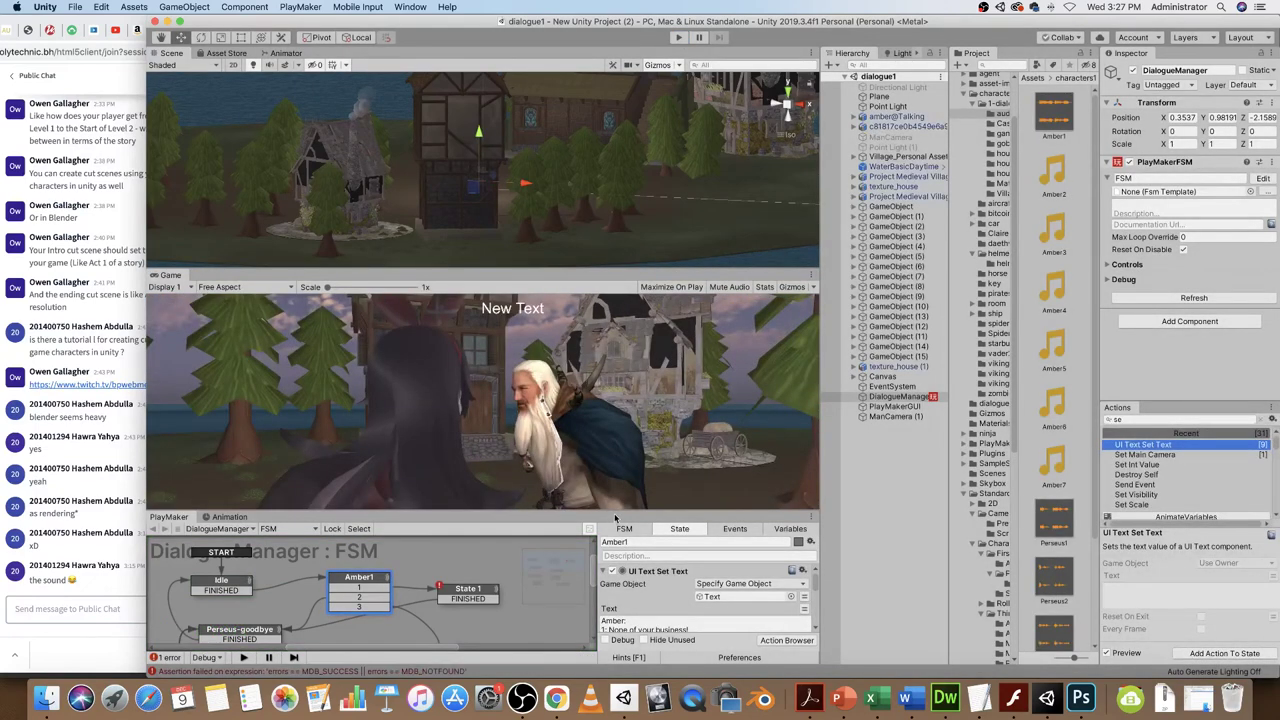
- Set State 1's UI Text Set Text action to Specify Game Object and assign the Canvas's Text object
left_click_drag(615, 511, 615, 386)
left_click(466, 463)
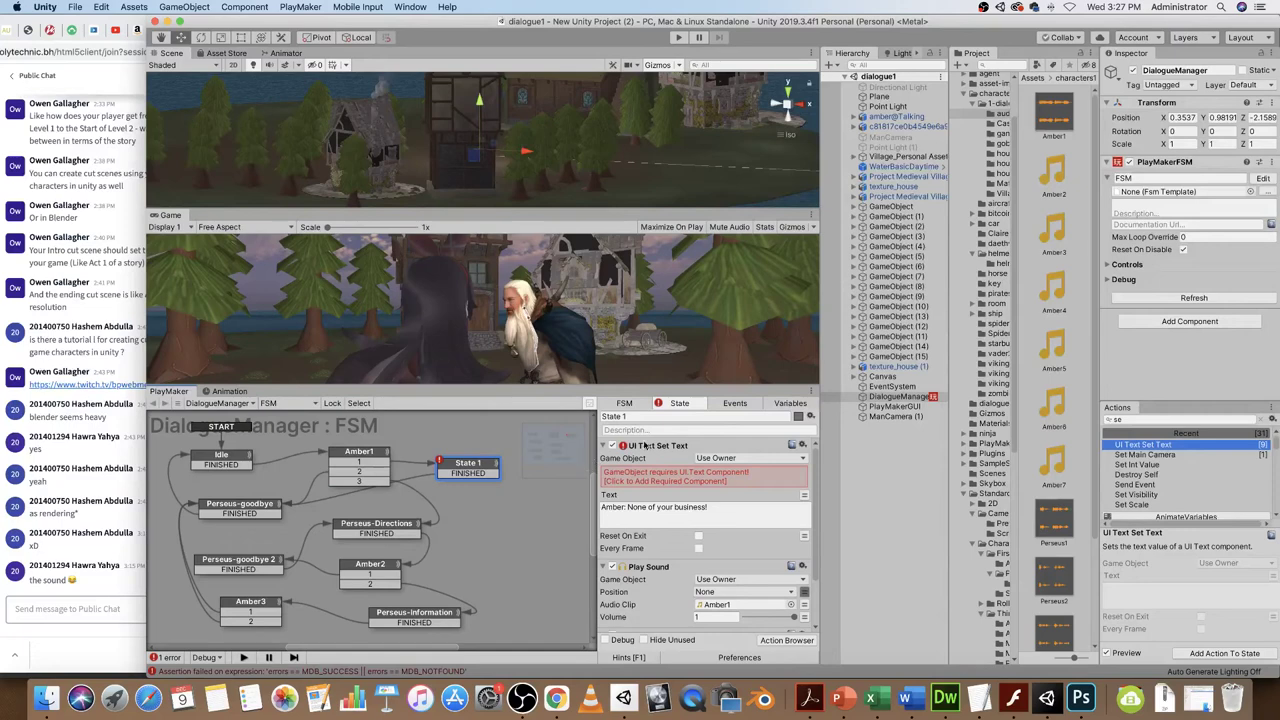
left_click(722, 458)
left_click(728, 469)
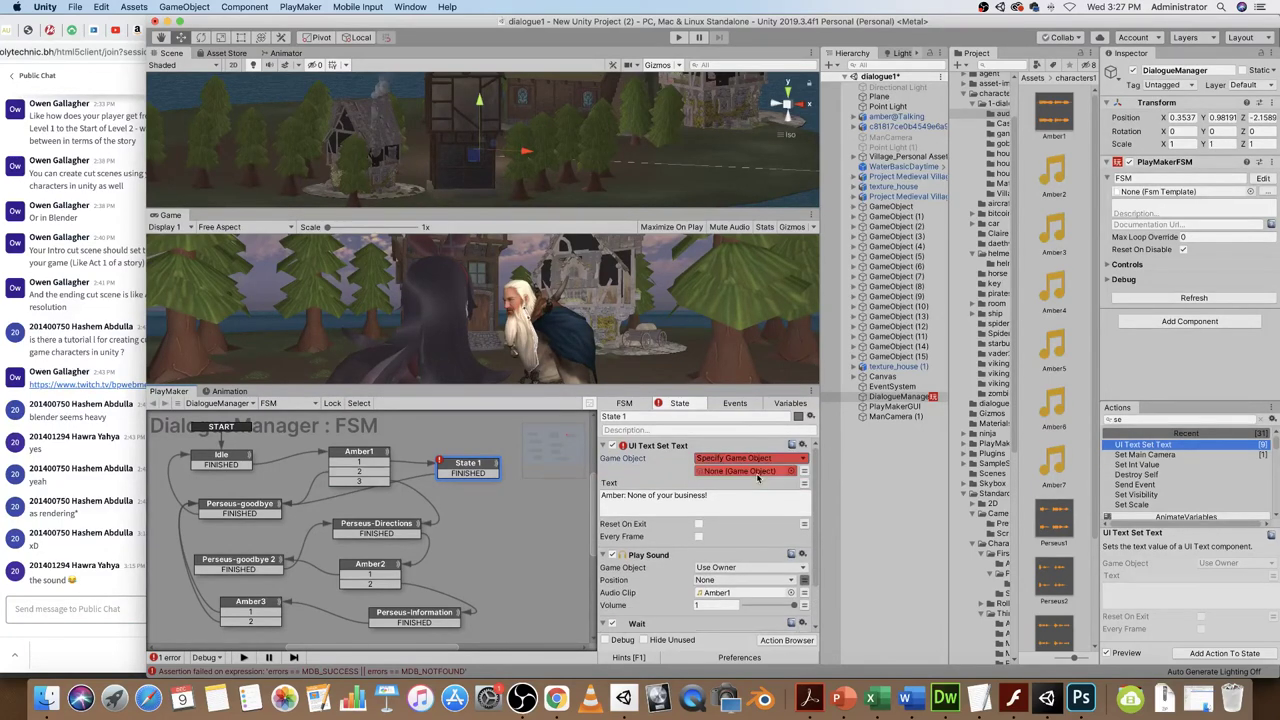
left_click(858, 377)
left_click_drag(873, 388, 730, 478)
- Replay the cutscene with Amber's reply 1 to check the text shown by State 1
left_click(678, 38)
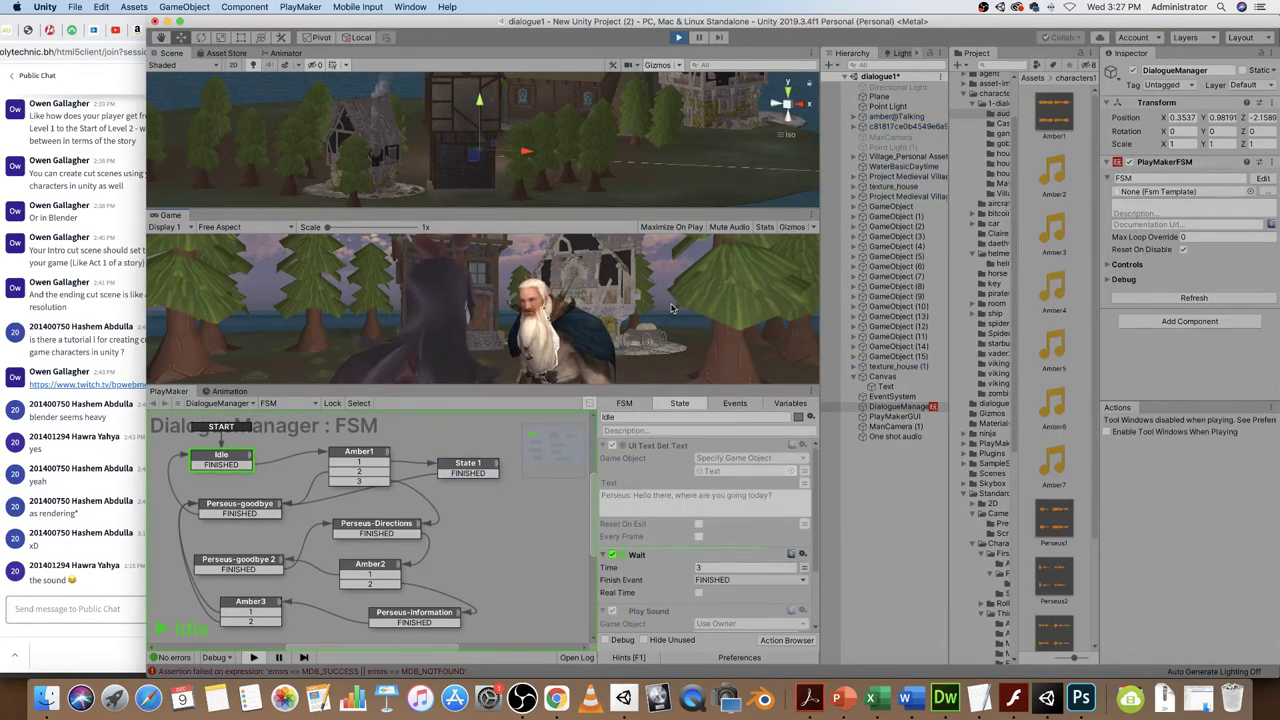
key("1")
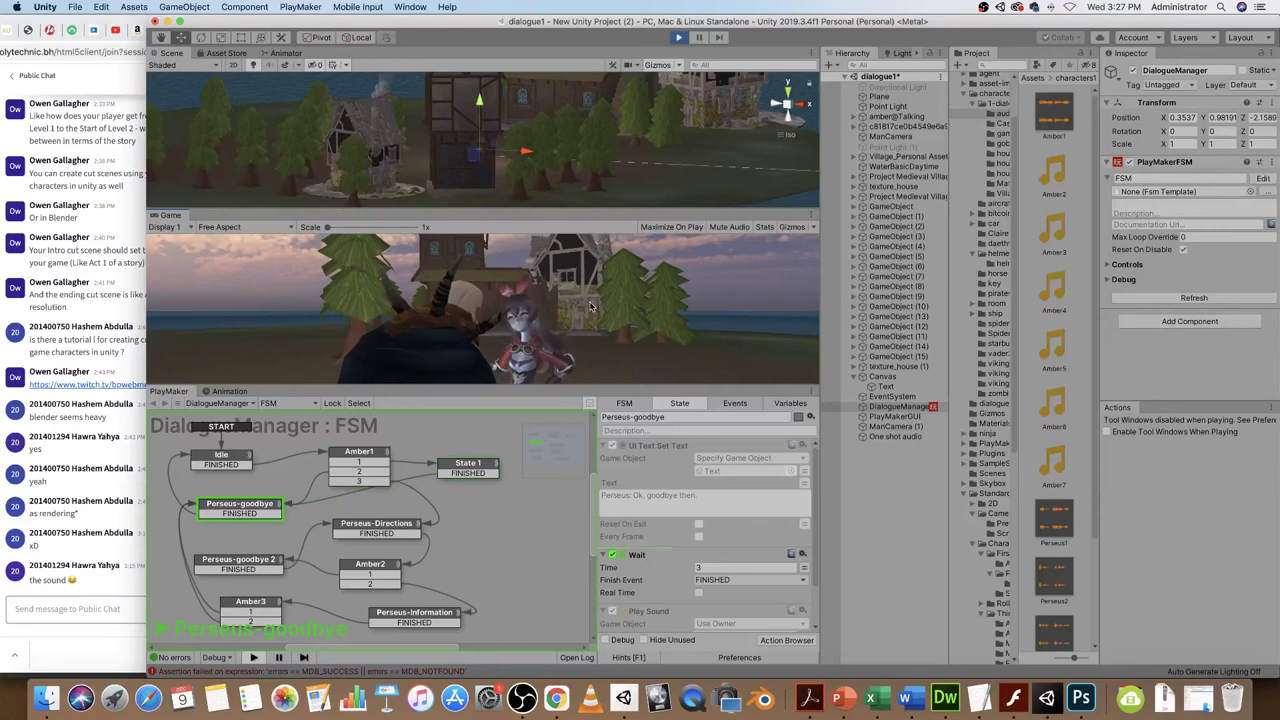
left_click(678, 38)
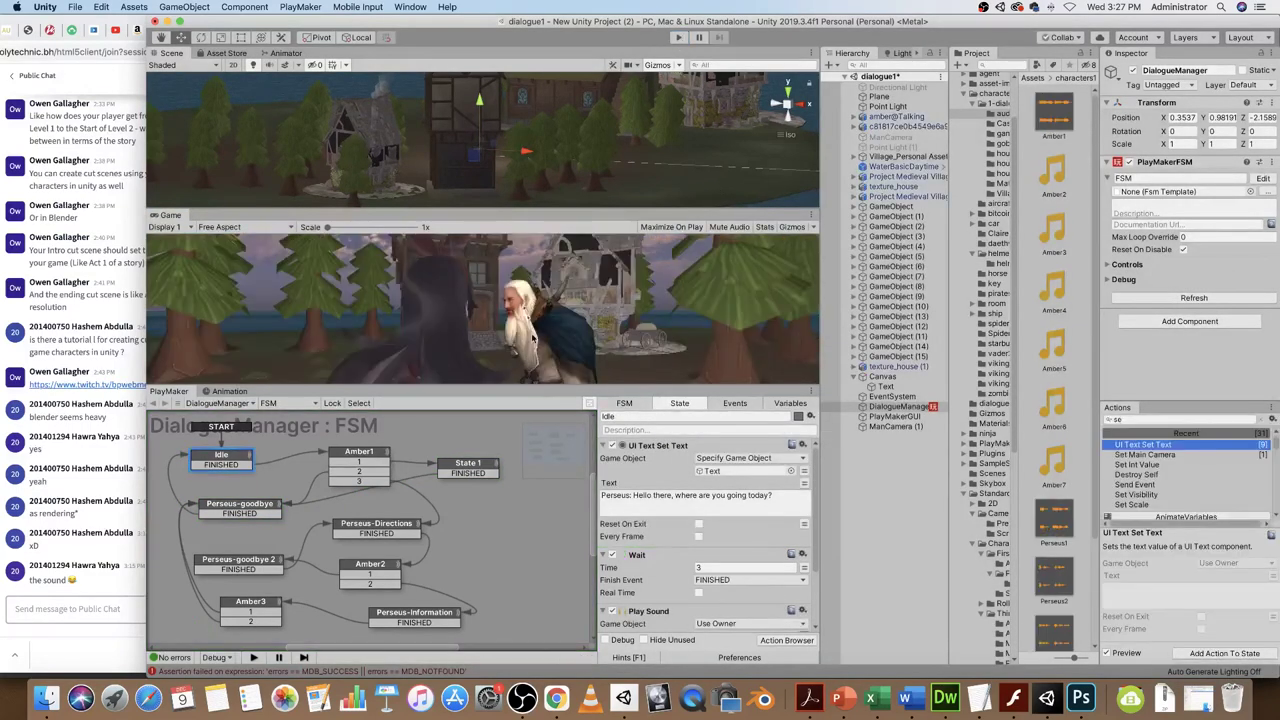
- Enlarge the Game view so the dialogue text fits, and move State 1 higher in the graph
left_click_drag(545, 392, 567, 464)
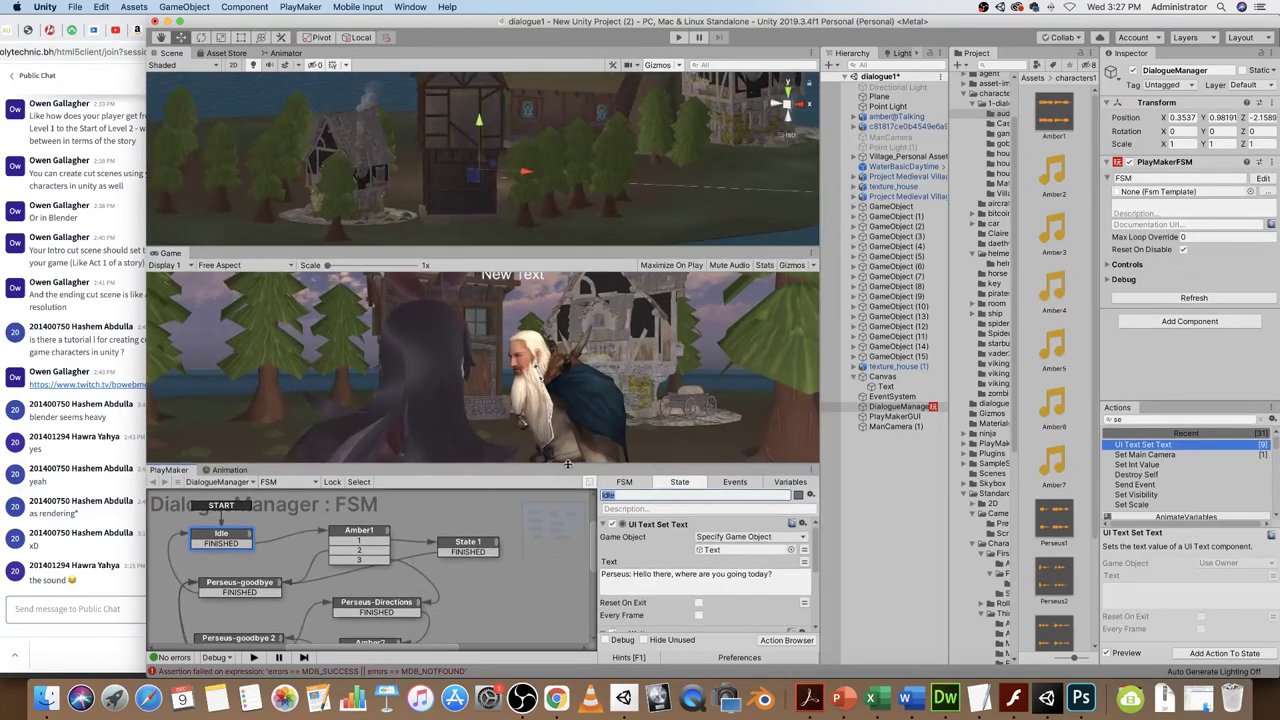
left_click_drag(561, 245, 561, 224)
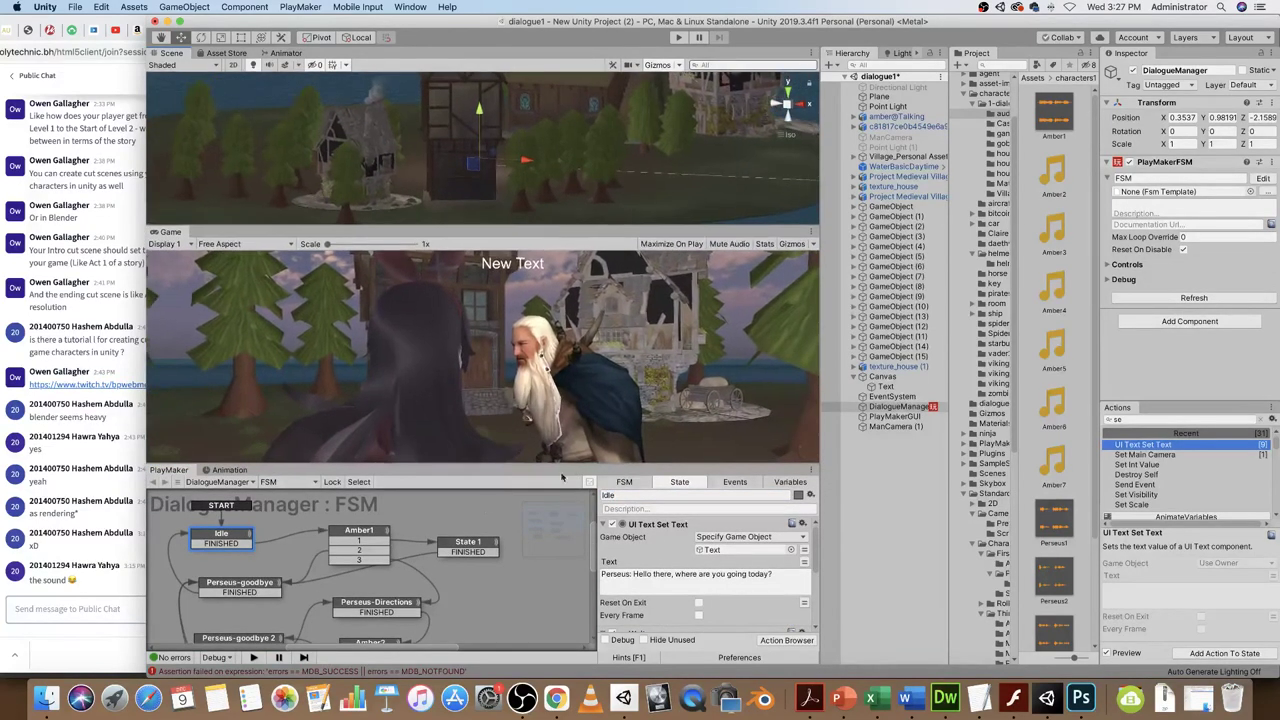
left_click(469, 550)
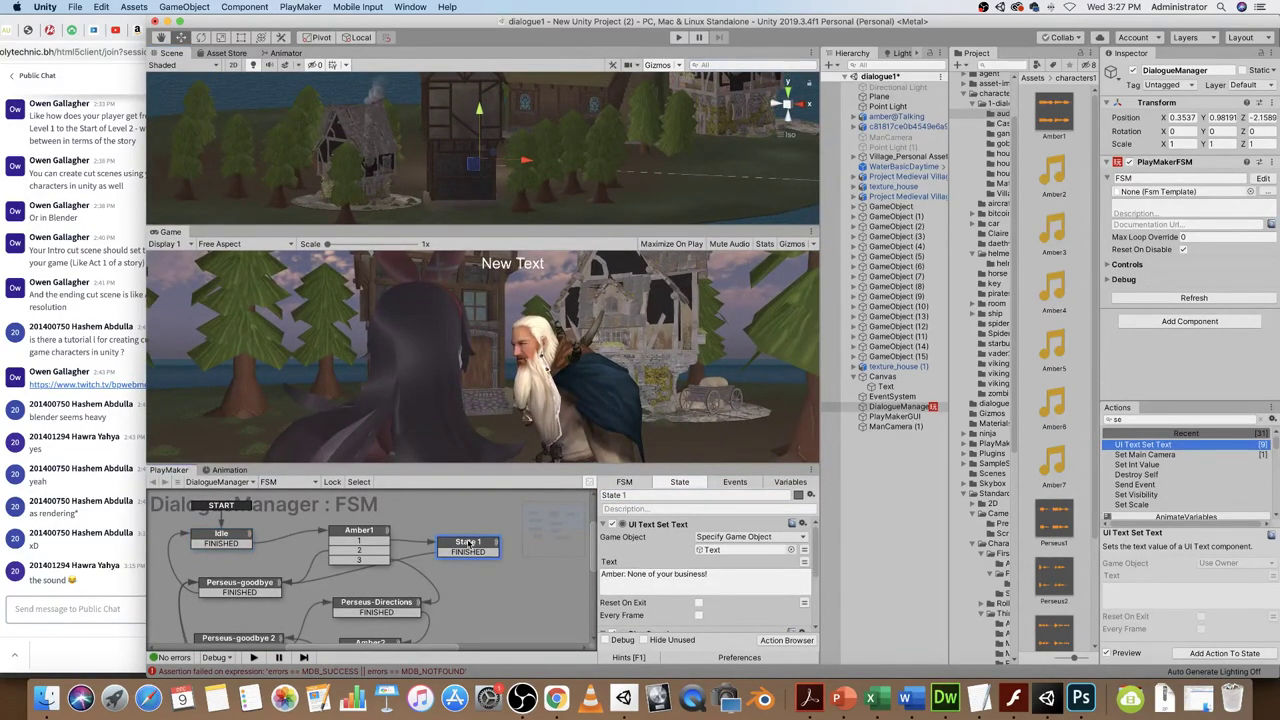
left_click_drag(469, 543, 474, 517)
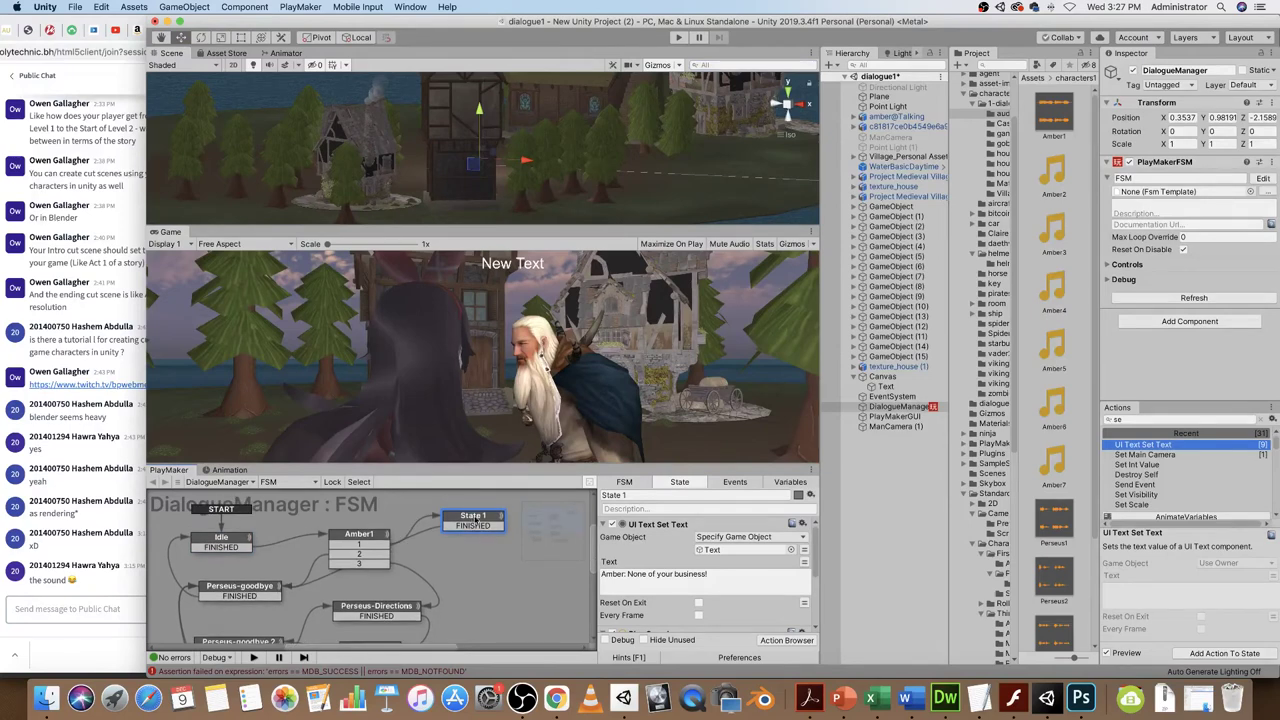
- Copy State 1 and paste it twice, arranging the two copies one below the other beneath it
right_click(474, 517)
left_click(526, 588)
right_click(494, 566)
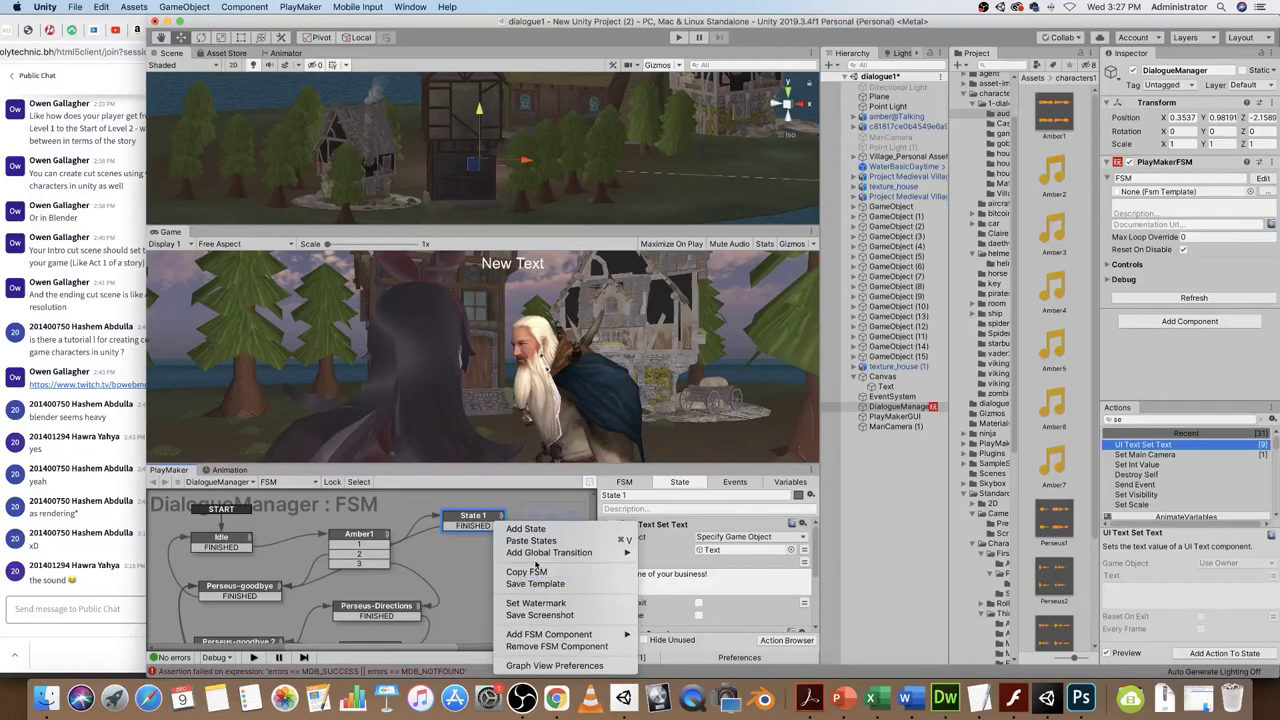
left_click(531, 540)
left_click_drag(522, 570, 508, 558)
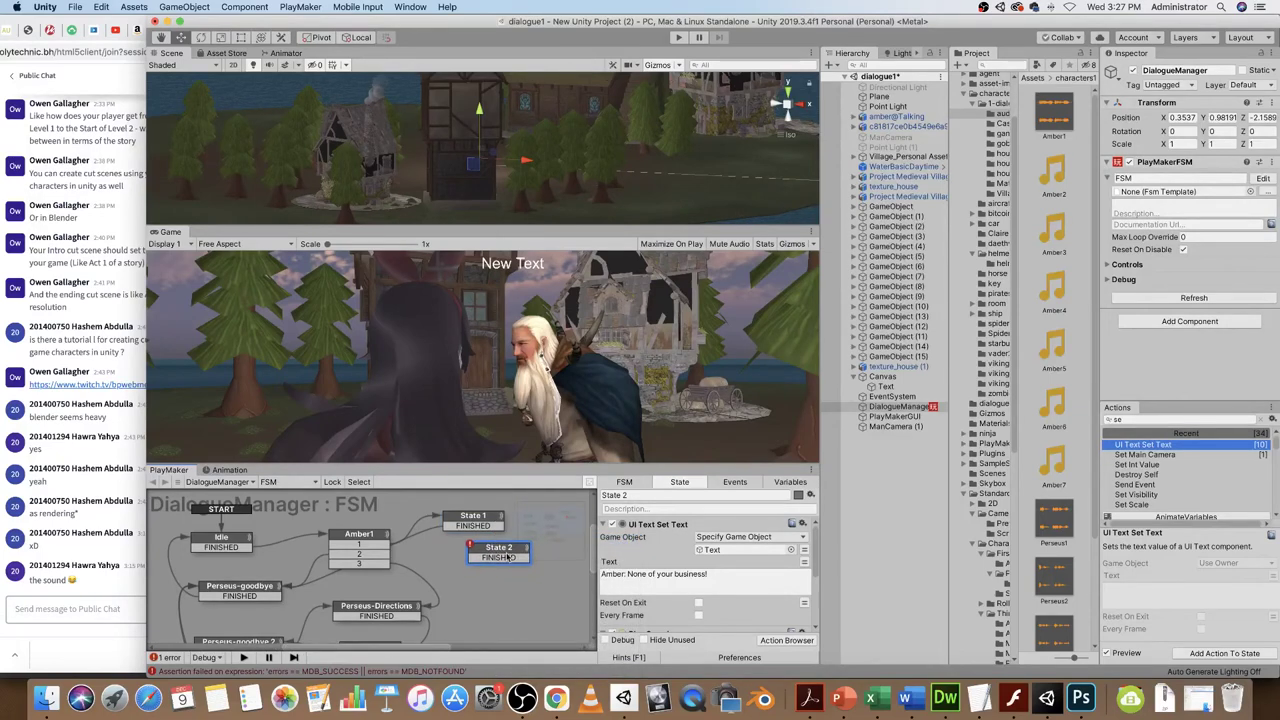
right_click(521, 584)
left_click(531, 542)
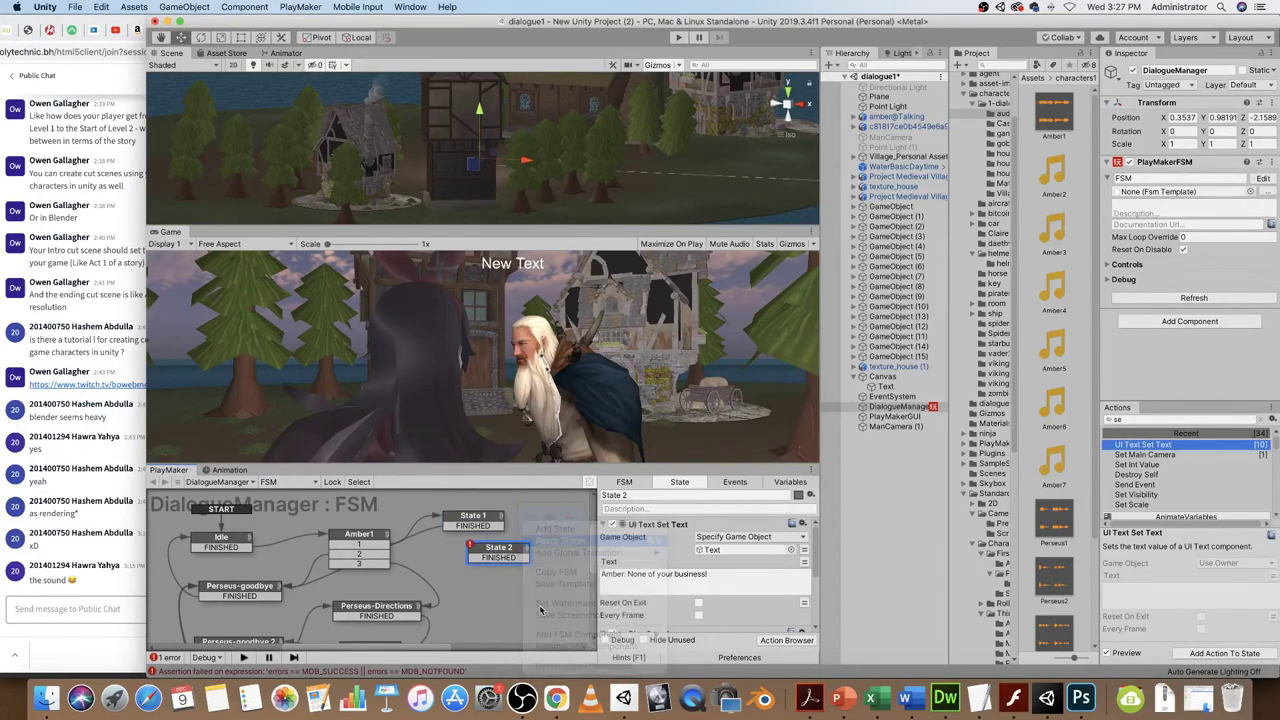
left_click_drag(536, 597, 503, 592)
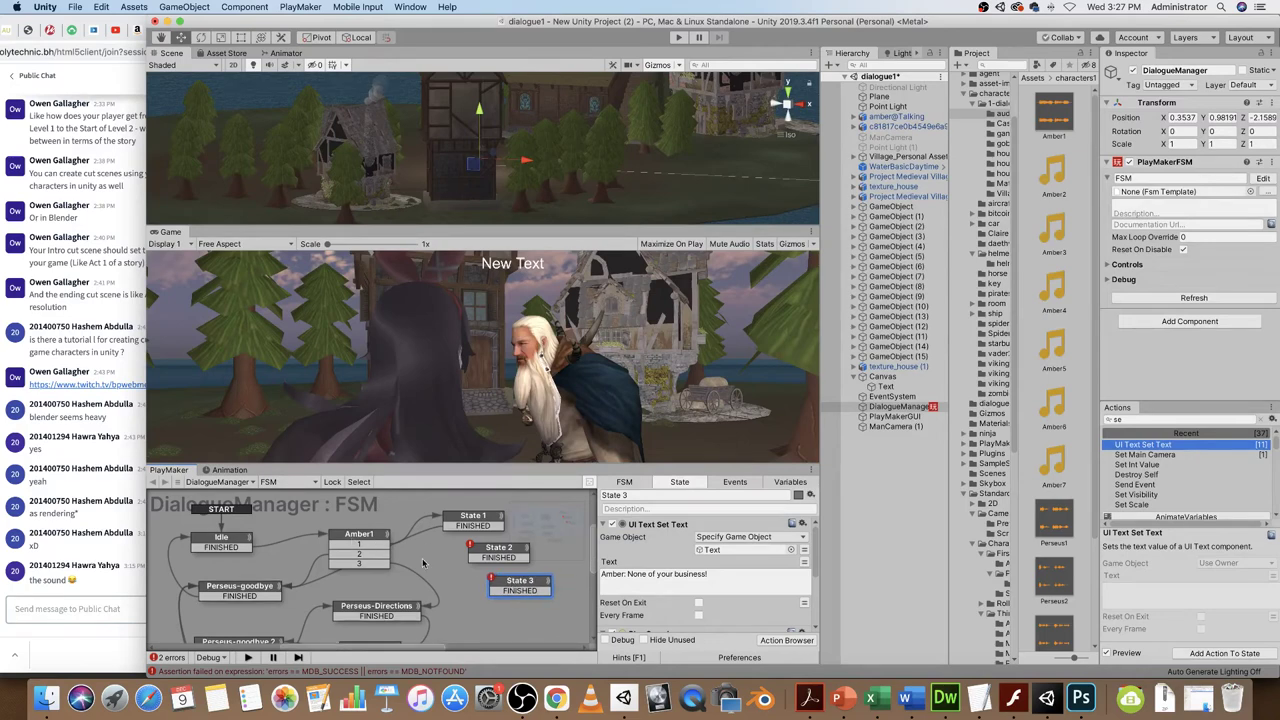
- Redirect transition 2 of the Amber1 state to State 2
left_click(381, 556)
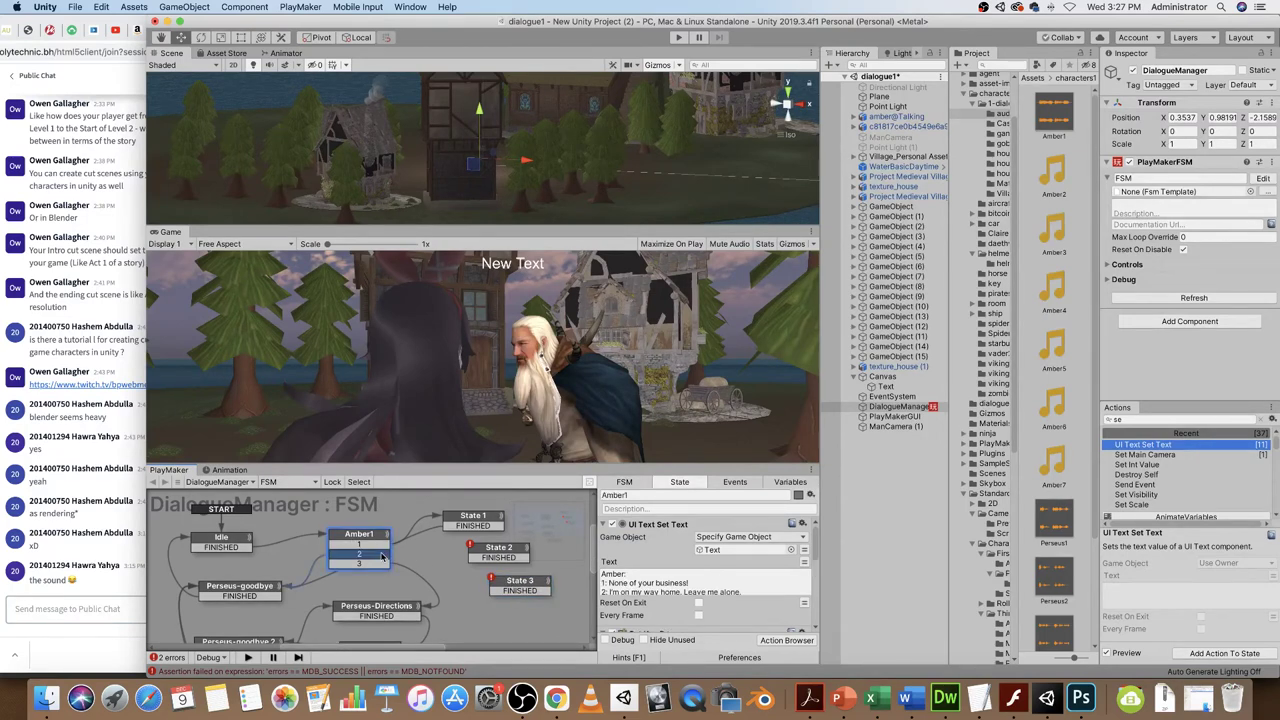
right_click(381, 556)
mouse_move(432, 529)
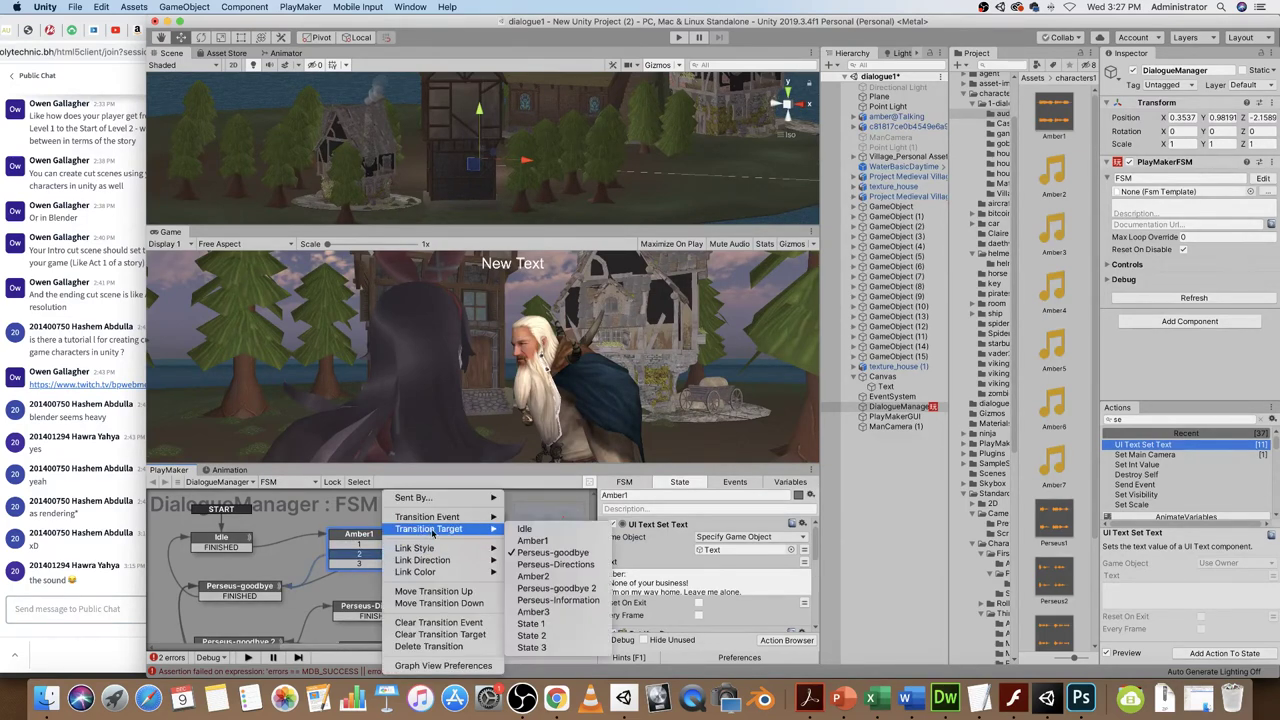
left_click(550, 640)
- Redirect transition 3 of the Amber1 state to State 3
right_click(373, 565)
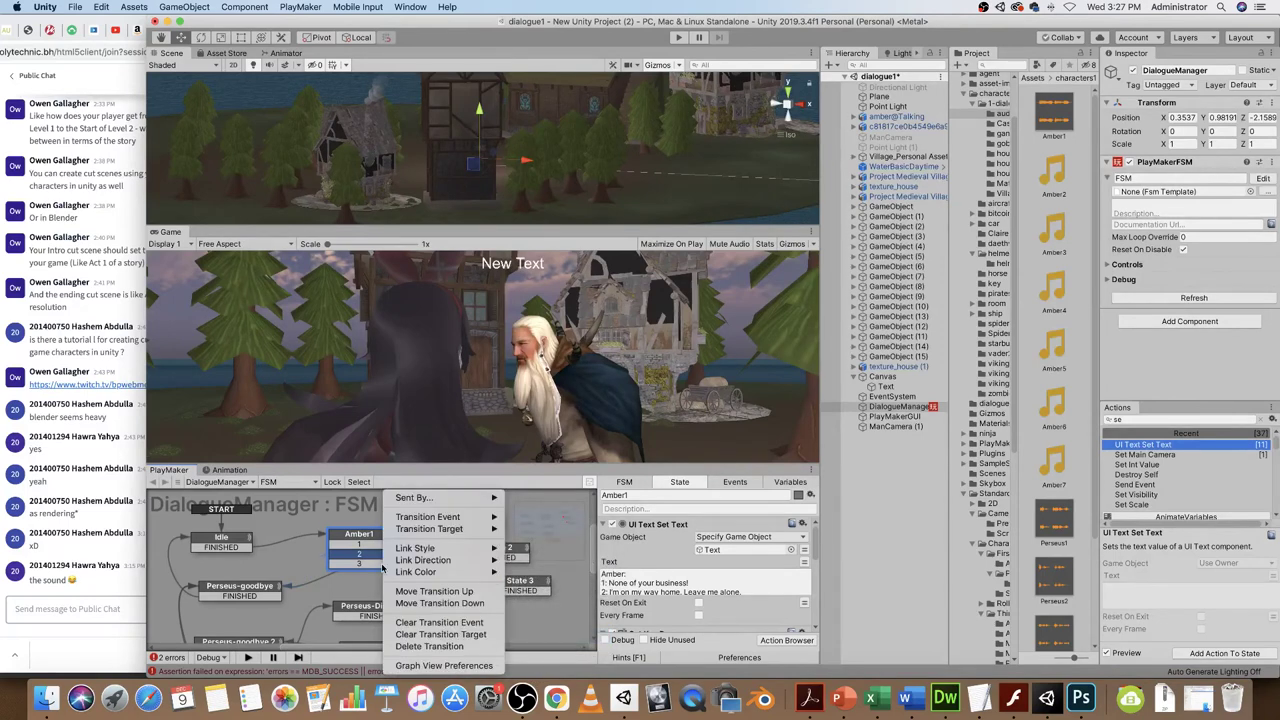
mouse_move(460, 529)
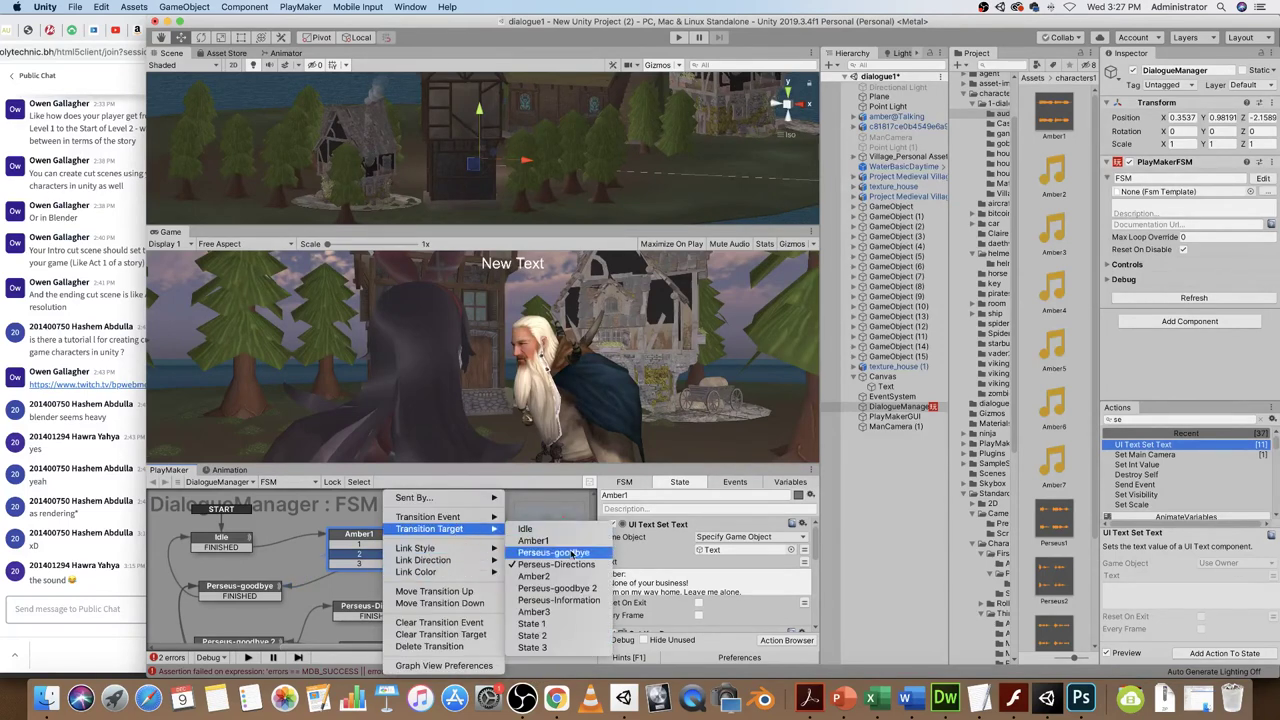
left_click(558, 647)
- Link State 2's FINISHED transition to Perseus-goodbye and State 3's FINISHED transition to Perseus-Directions
left_click_drag(475, 562, 272, 597)
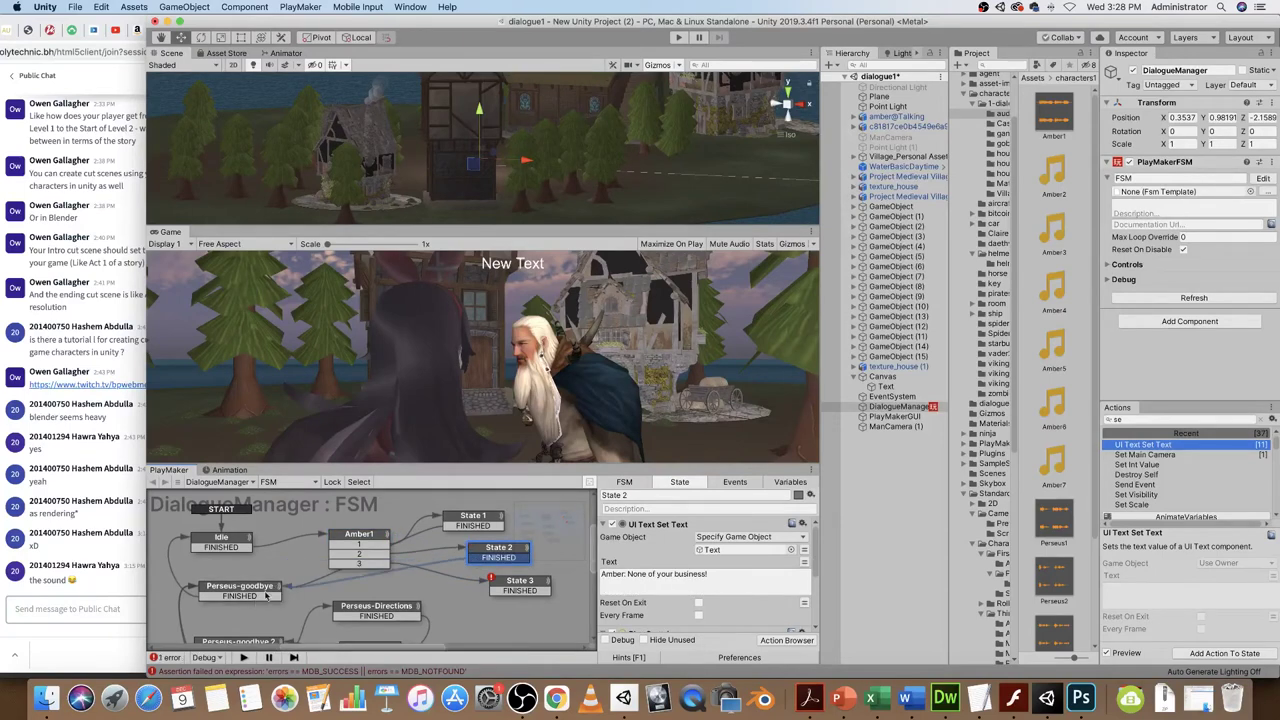
left_click(499, 594)
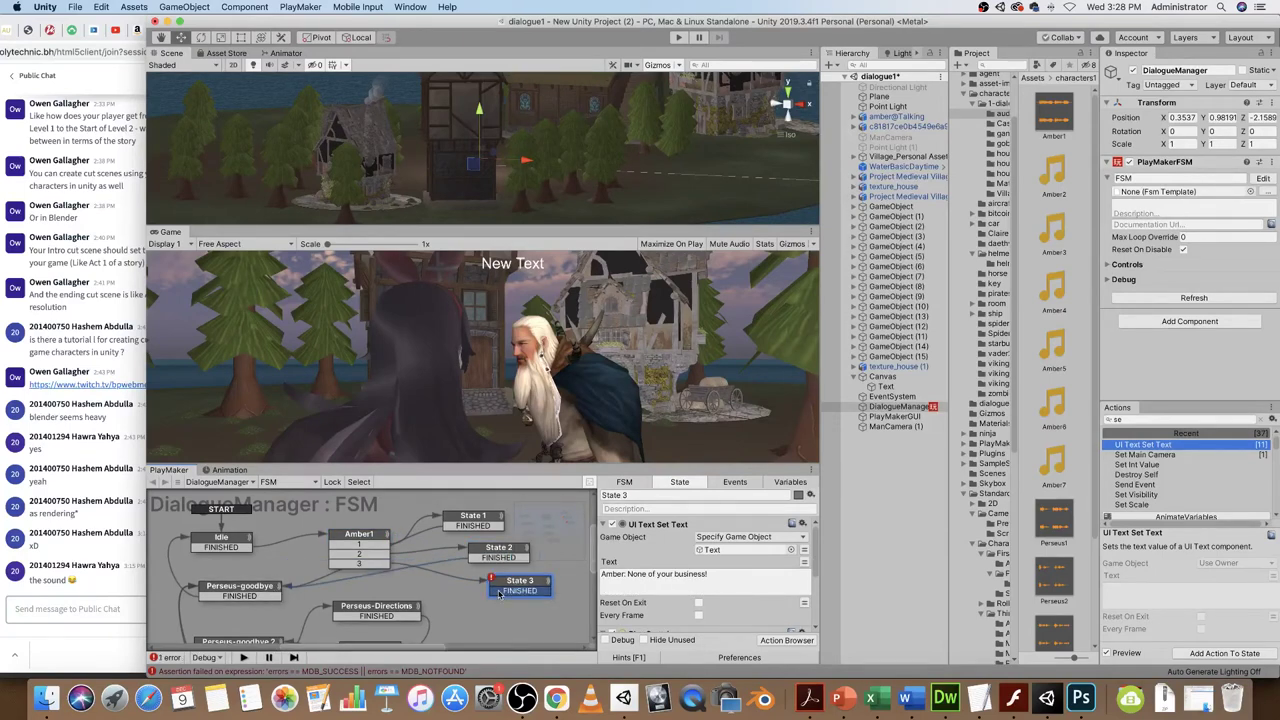
left_click_drag(499, 594, 405, 600)
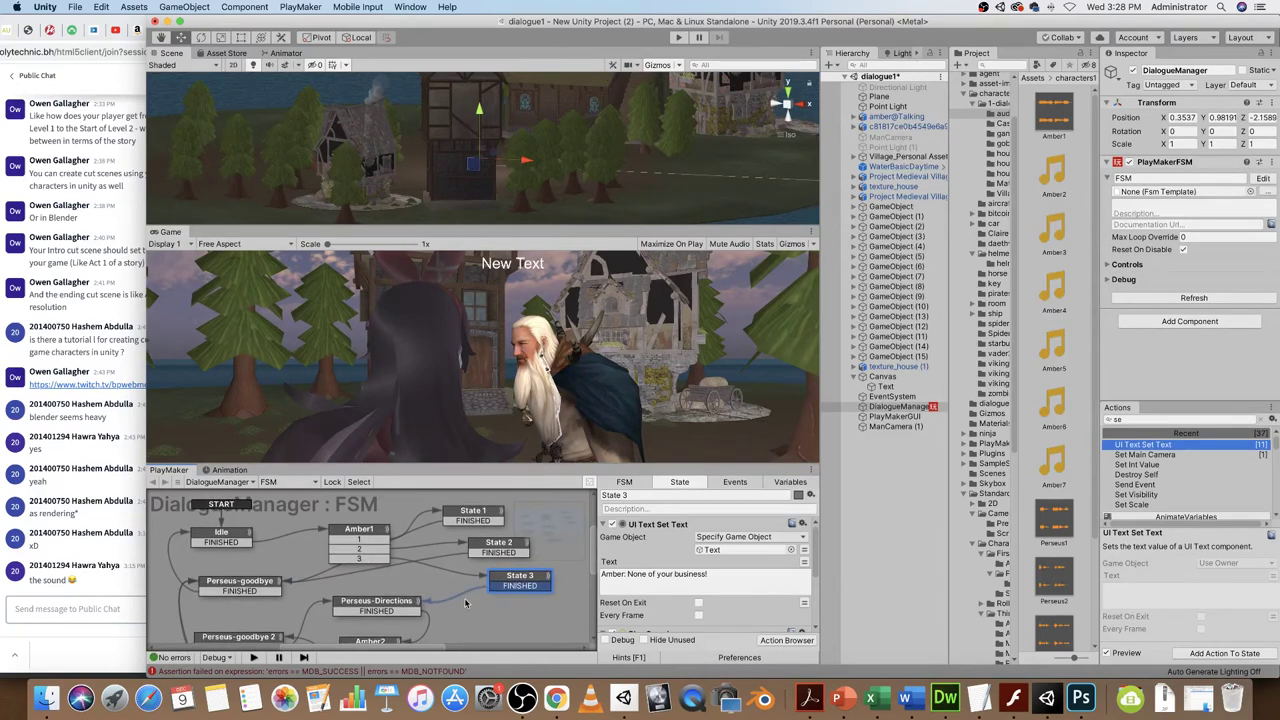
- Enlarge the PlayMaker area and set the Play Sound clips to Amber2 in State 2 and Amber3 in State 3
left_click(491, 542)
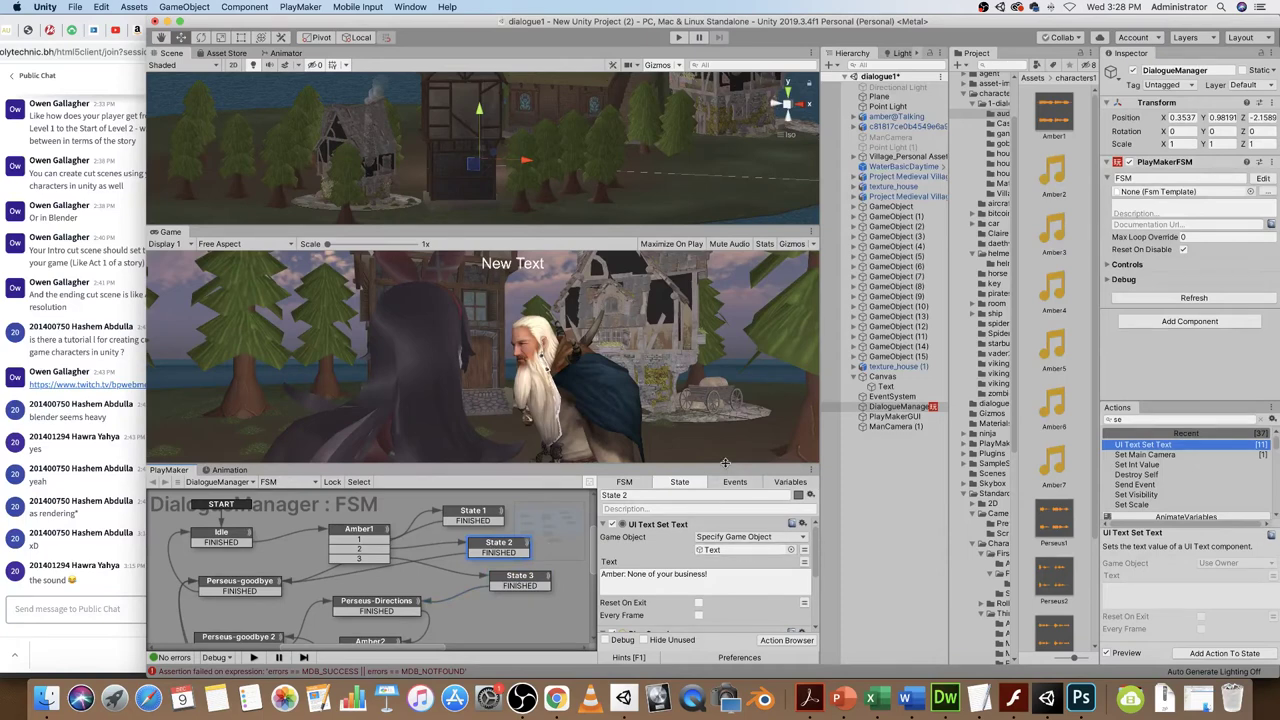
left_click_drag(725, 462, 727, 413)
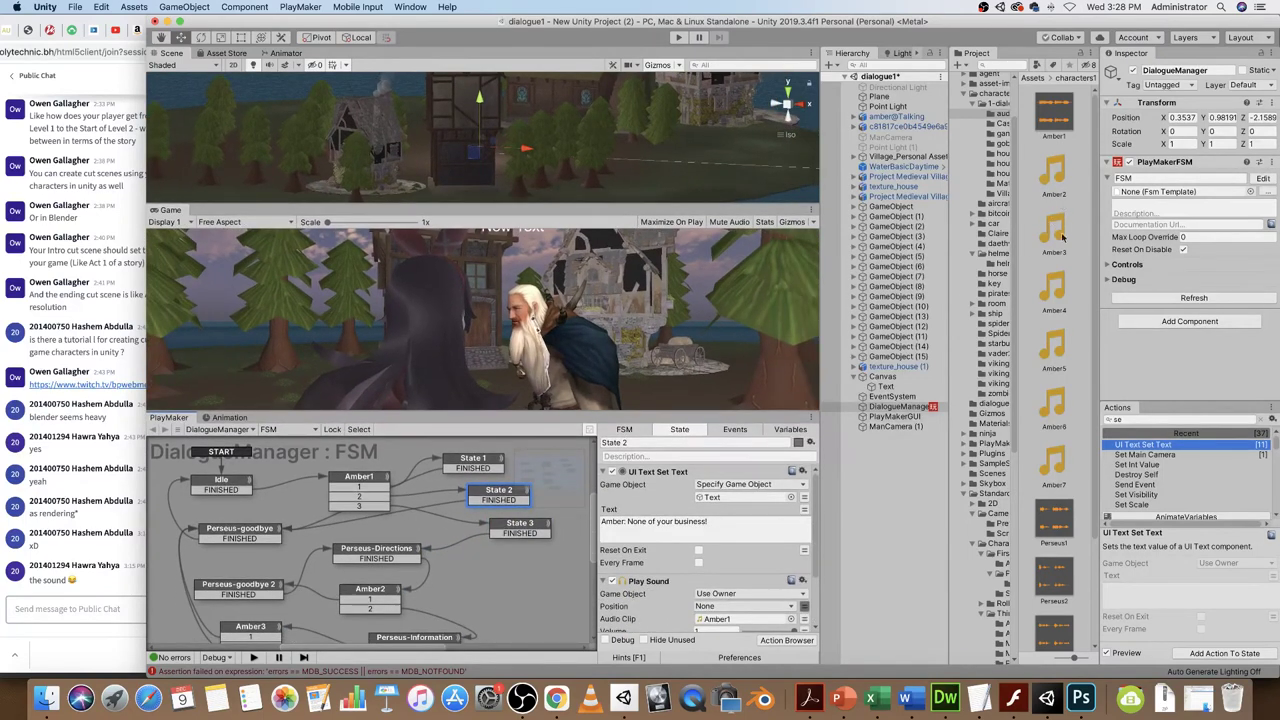
left_click_drag(1059, 204, 733, 622)
left_click(527, 533)
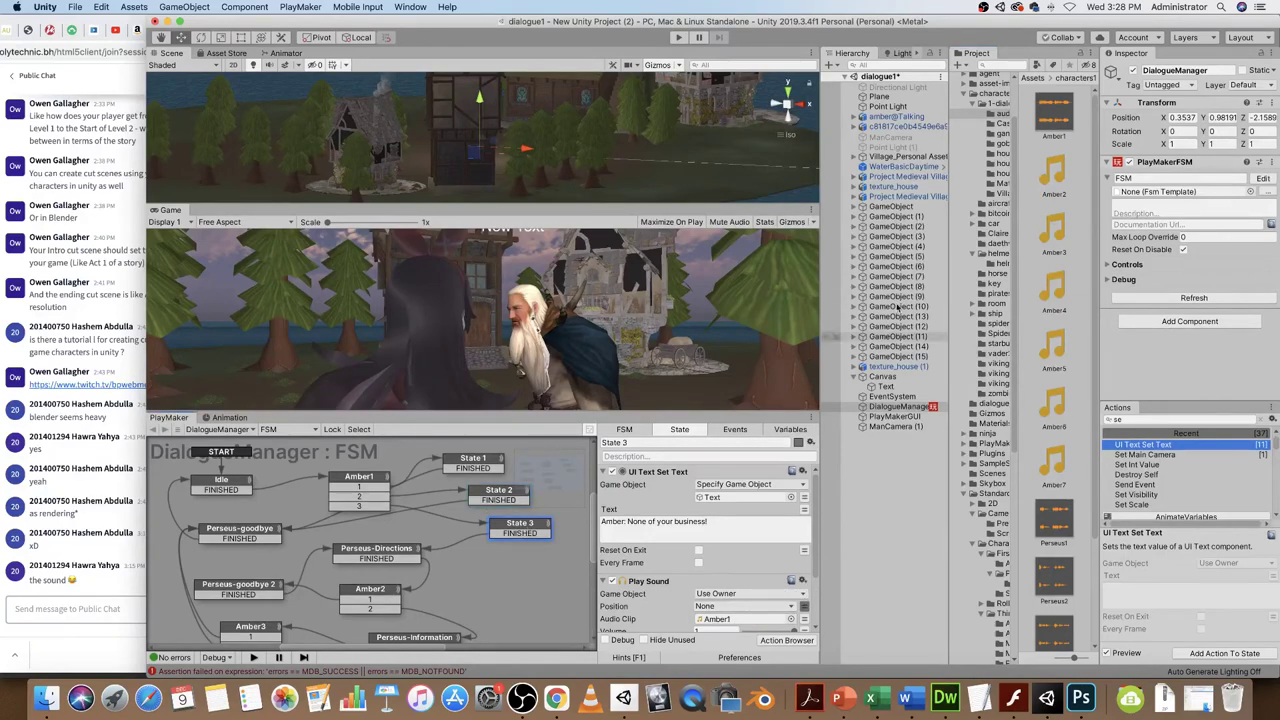
left_click_drag(1054, 232, 760, 622)
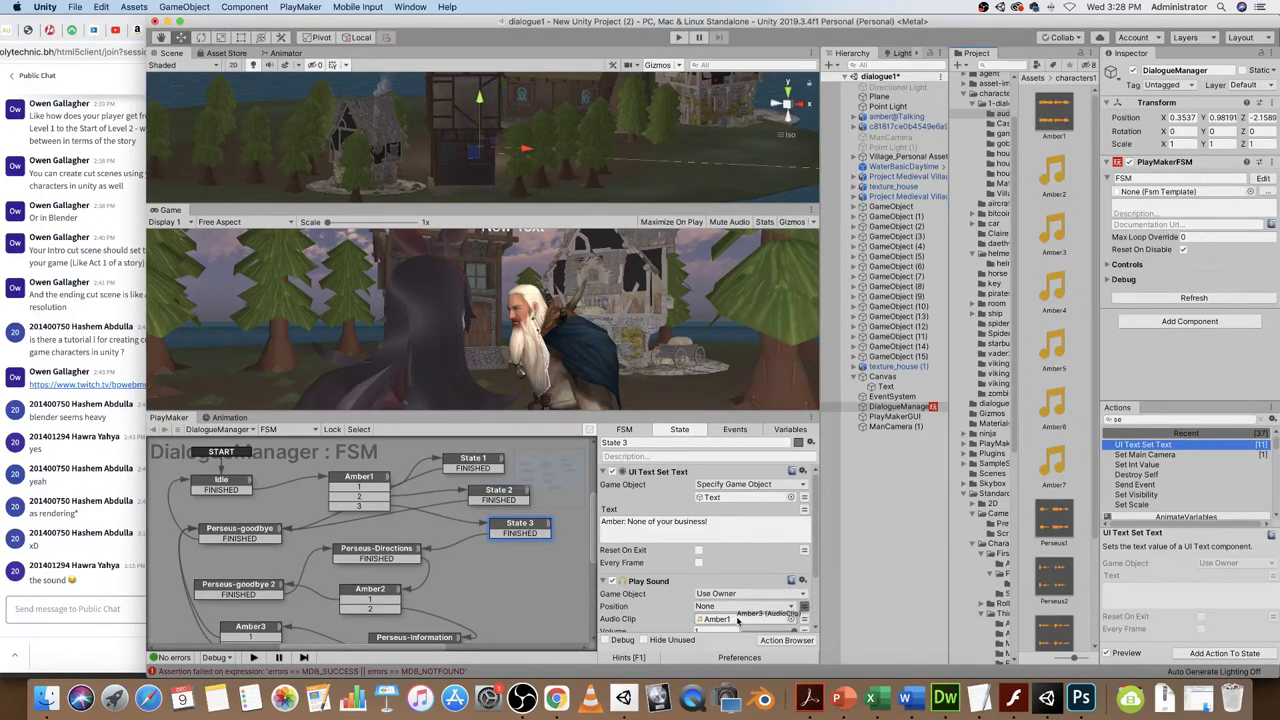
- Copy Amber's first option 2 line from the Word script into State 2's text, making it "Amber: I'm on my way home. Leave me alone."
left_click(484, 496)
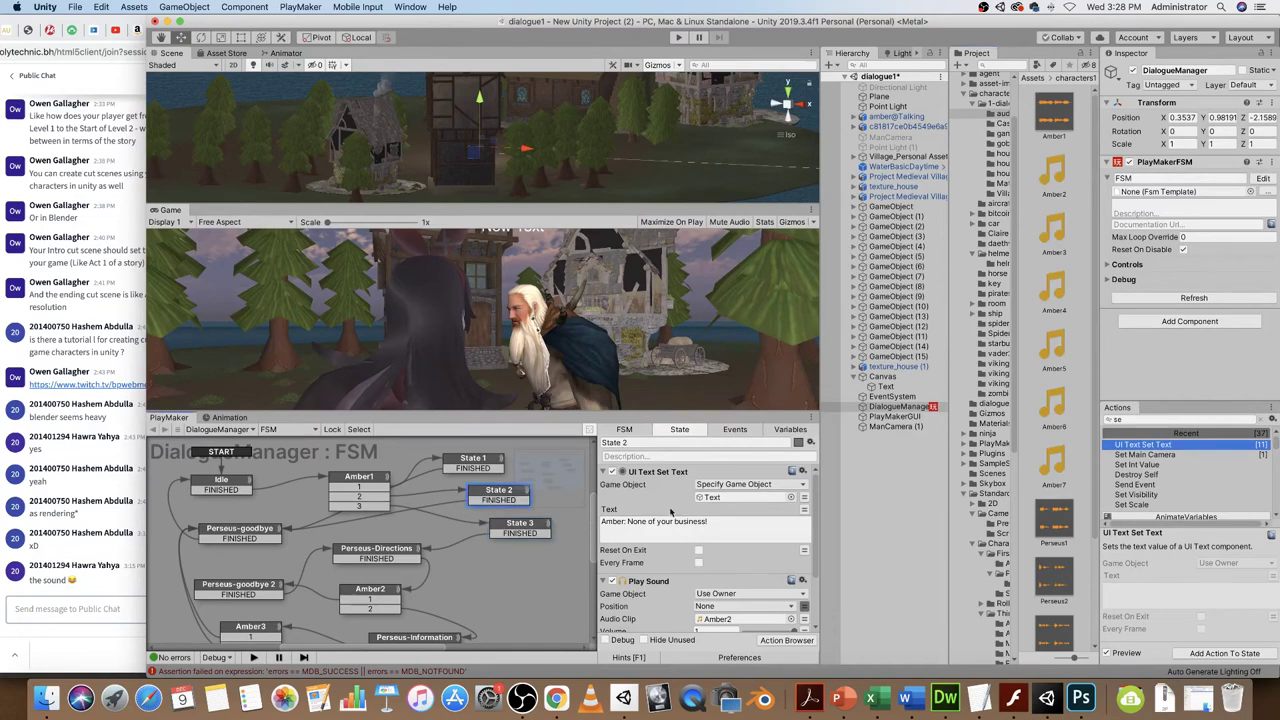
left_click(904, 698)
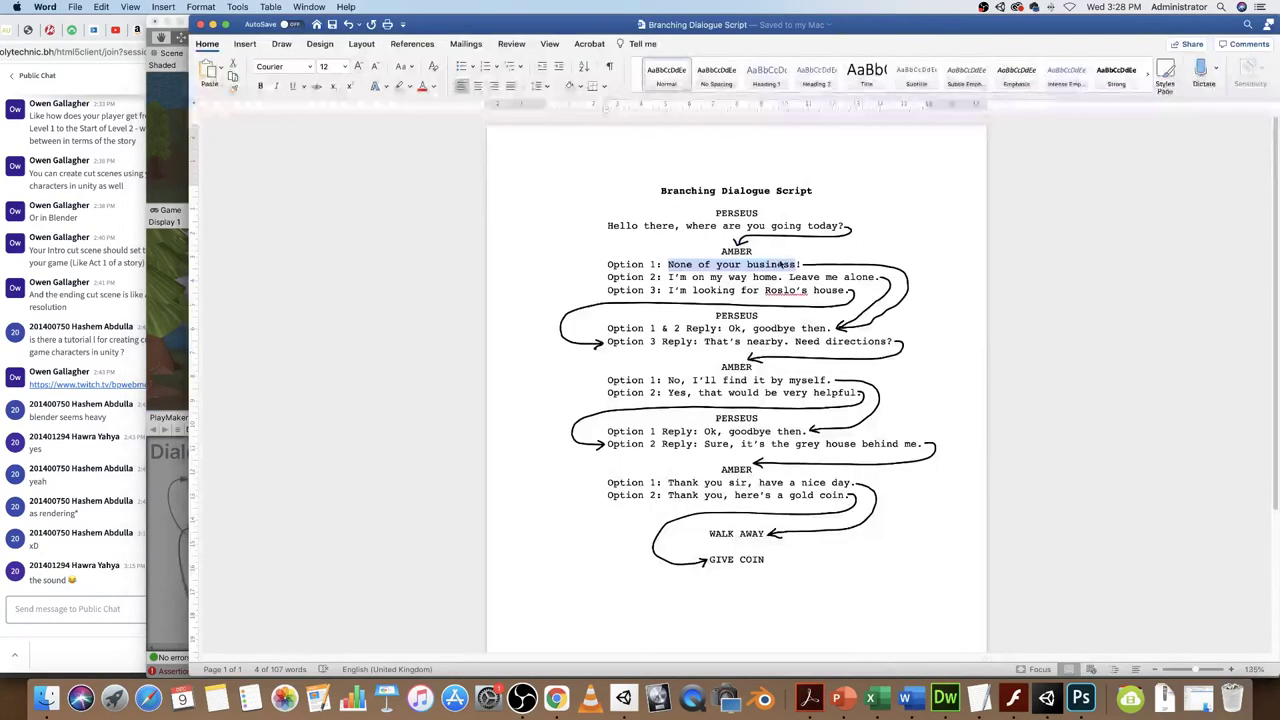
left_click_drag(669, 279, 880, 274)
key("super+c")
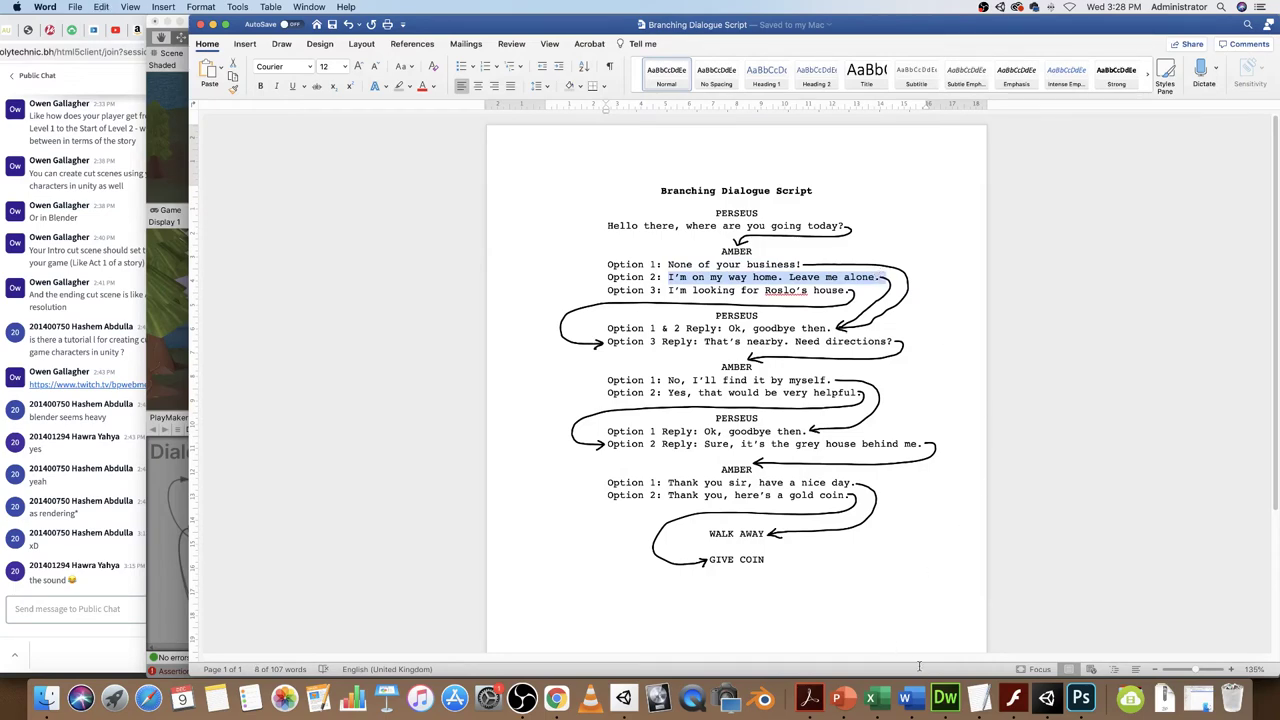
left_click(1046, 697)
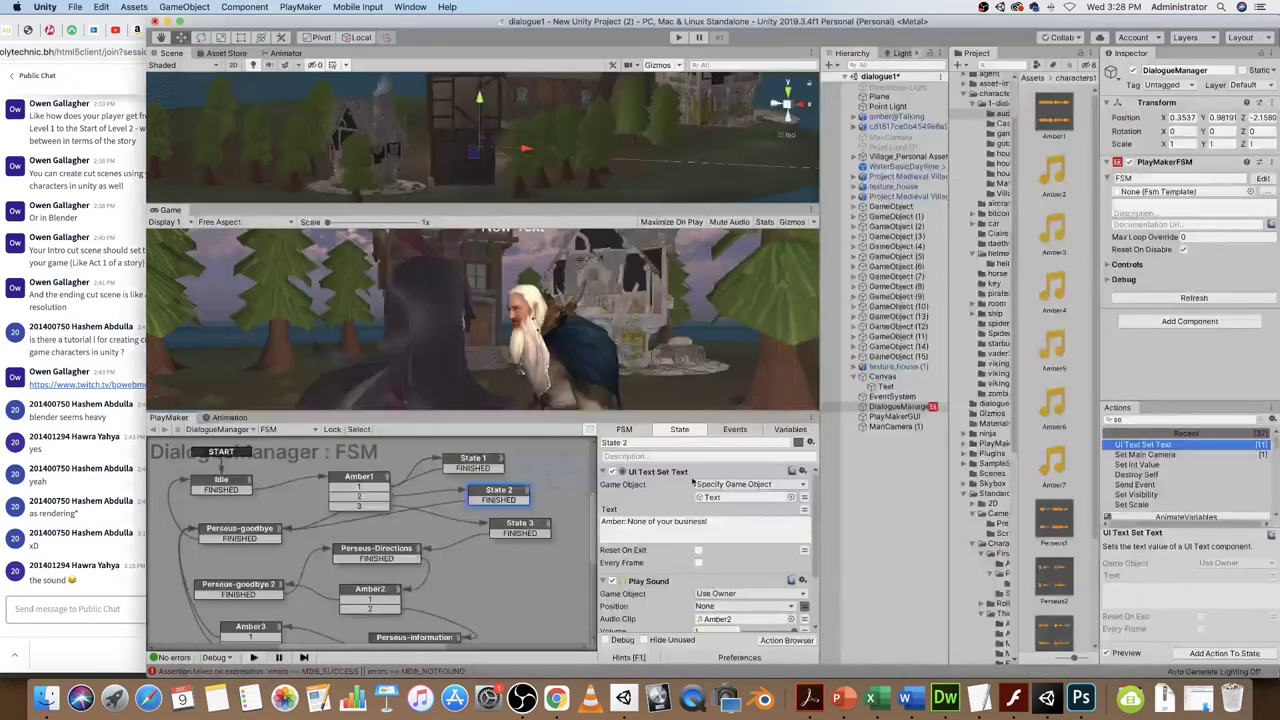
left_click(705, 524)
left_click_drag(710, 524, 632, 528)
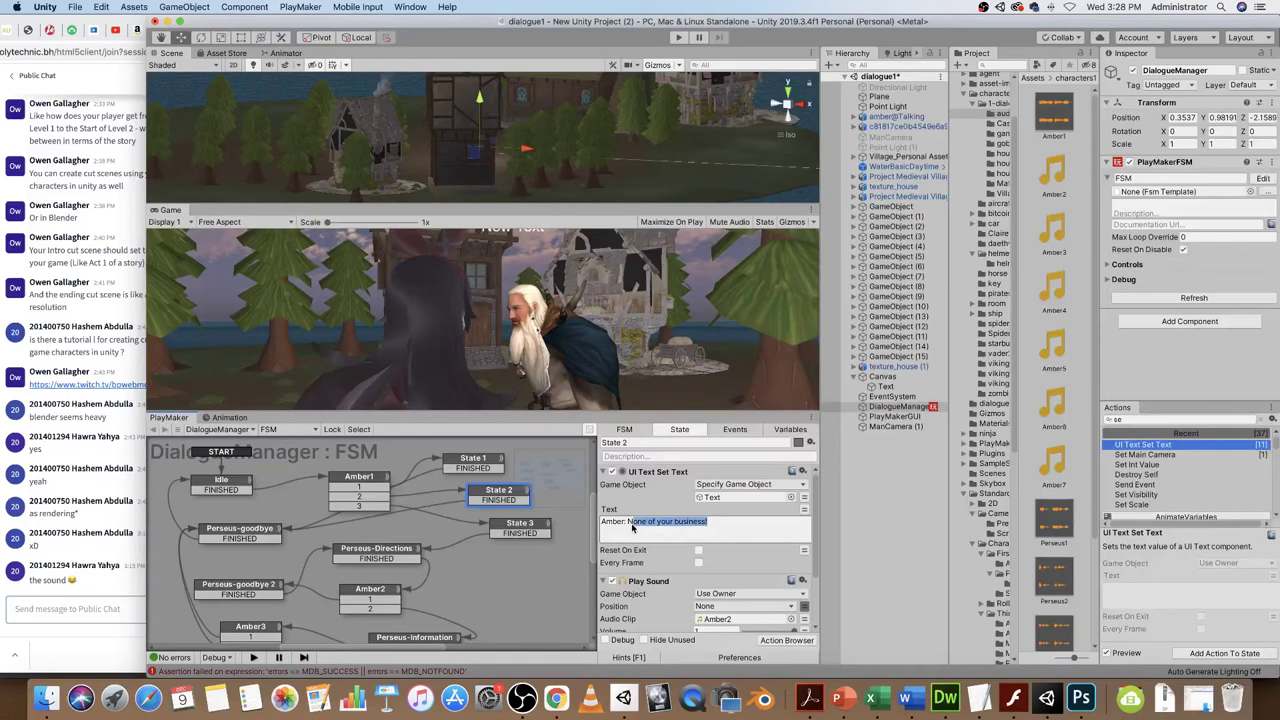
key("super+v")
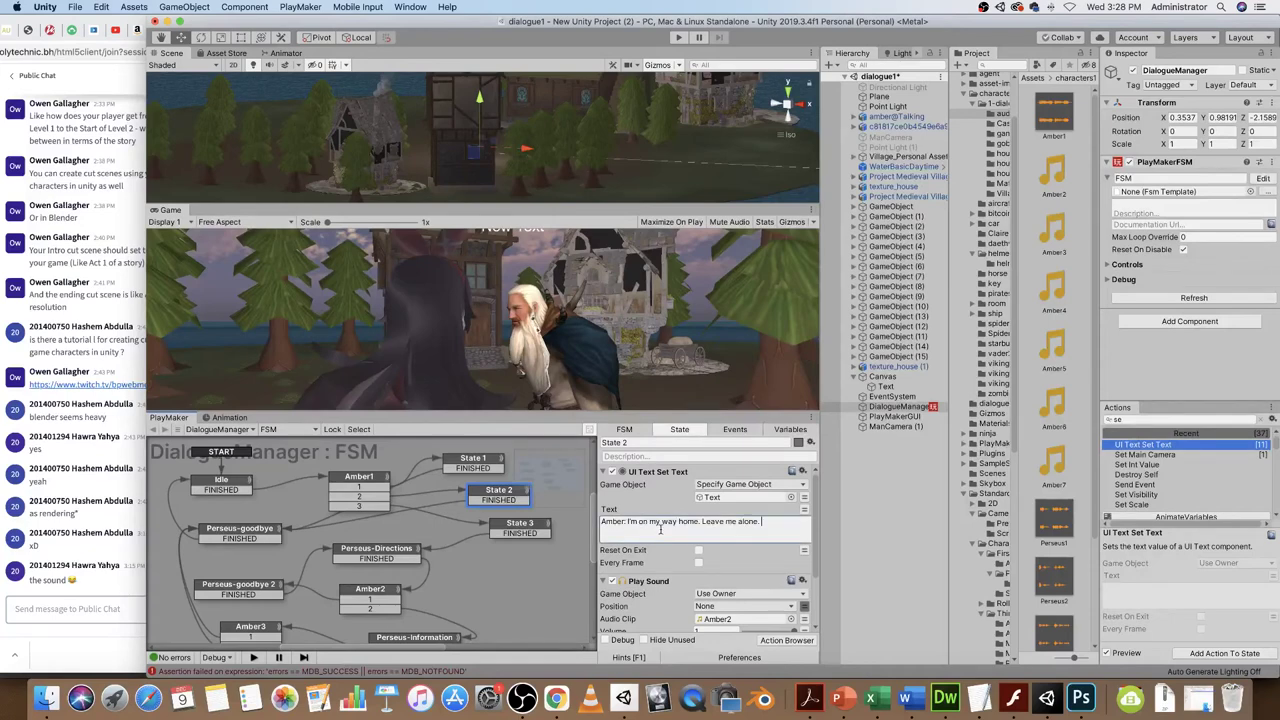
- Copy Amber's option 3 line from the Word script into State 3's text, making it "Amber: I'm looking for Roslo's house."
left_click(510, 527)
left_click(910, 698)
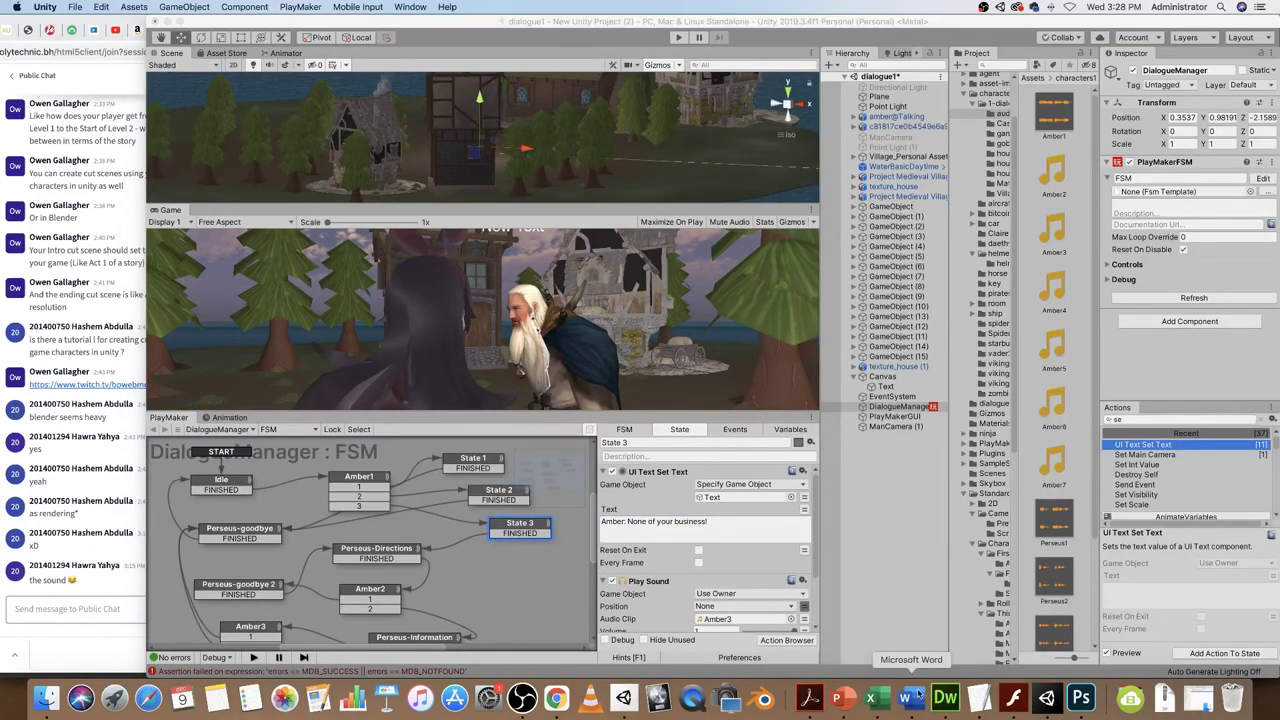
left_click_drag(669, 290, 855, 289)
key("super+c")
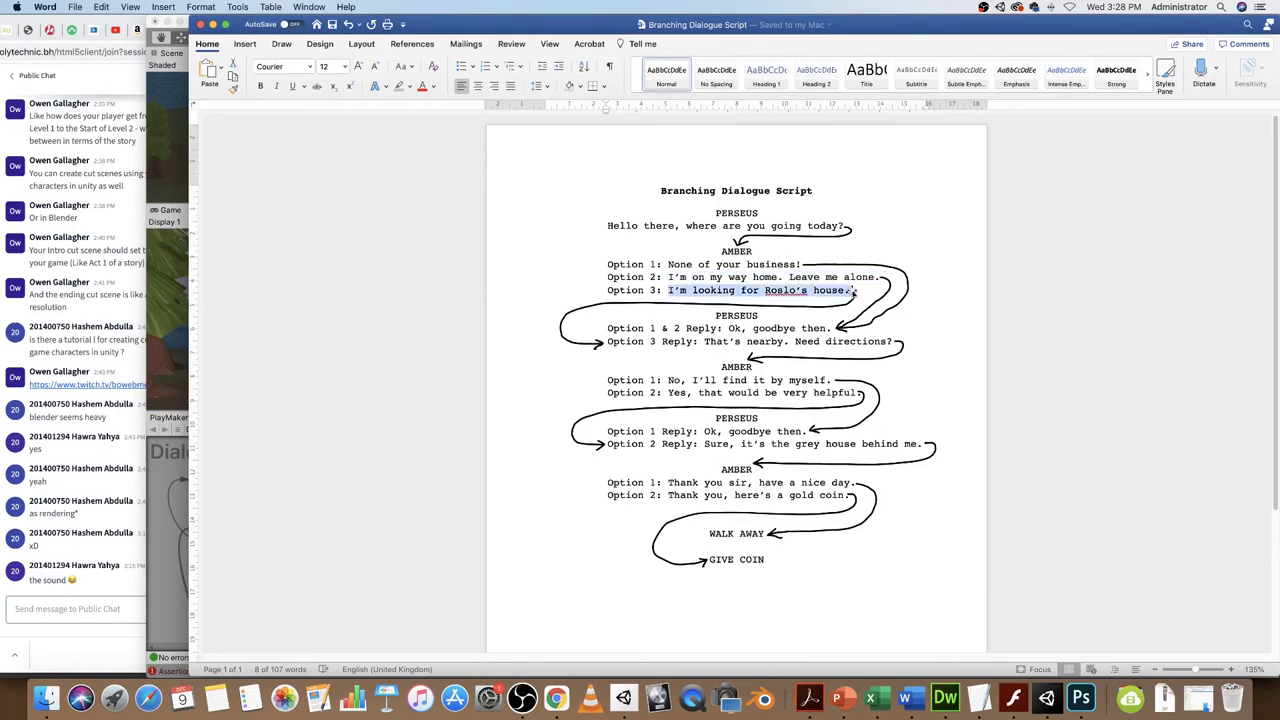
left_click(1046, 698)
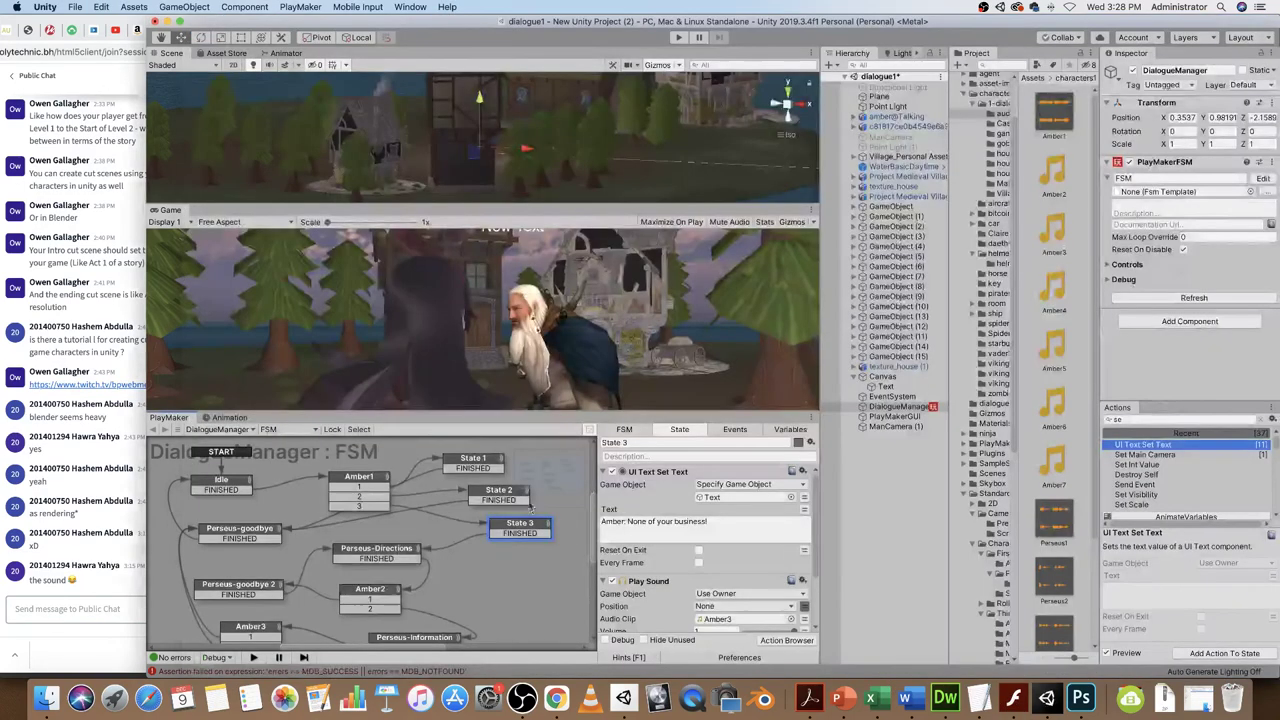
left_click_drag(716, 527, 627, 530)
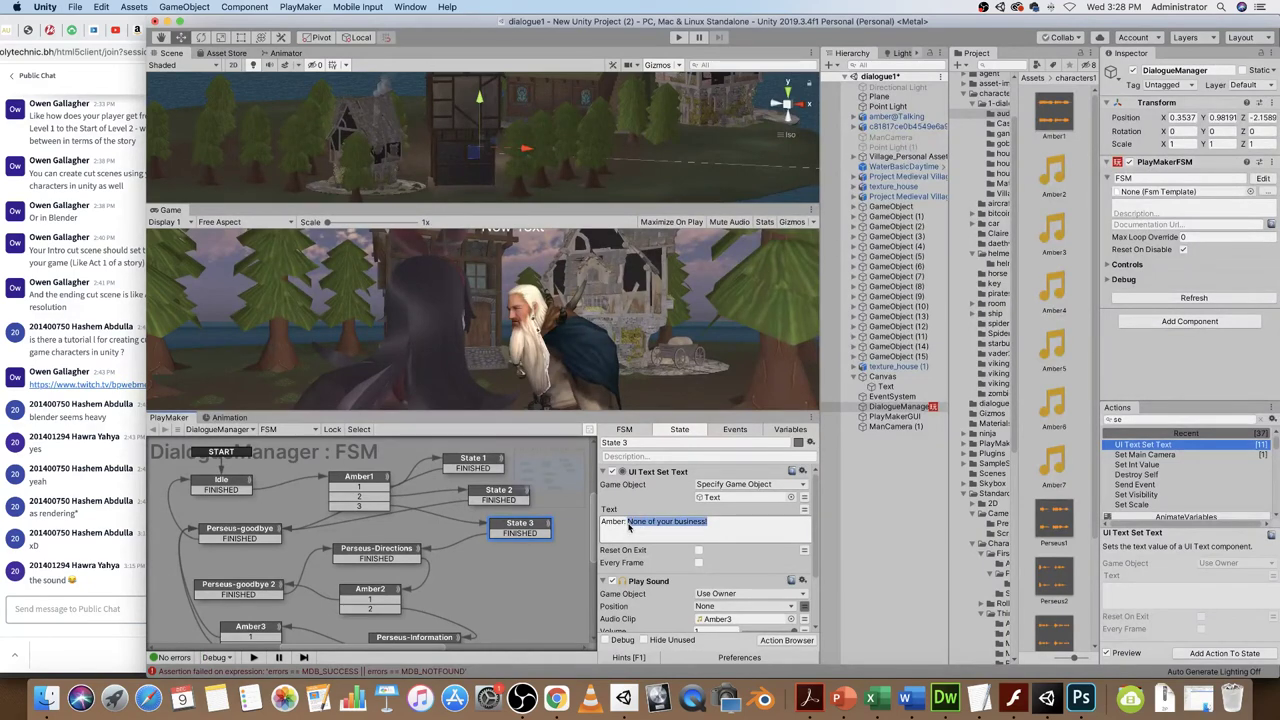
key("super+v")
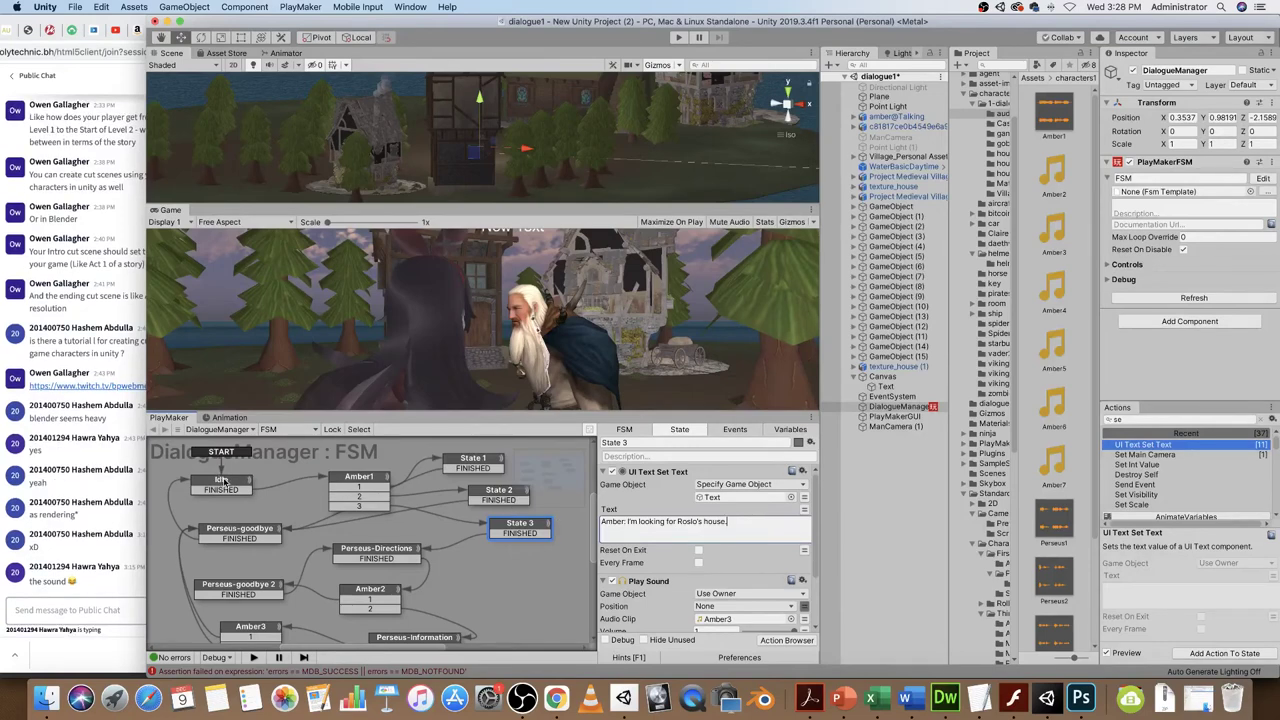
- Review the actions of the Idle, Amber1, State 1, State 2 and State 3 states, including their camera settings
left_click(222, 482)
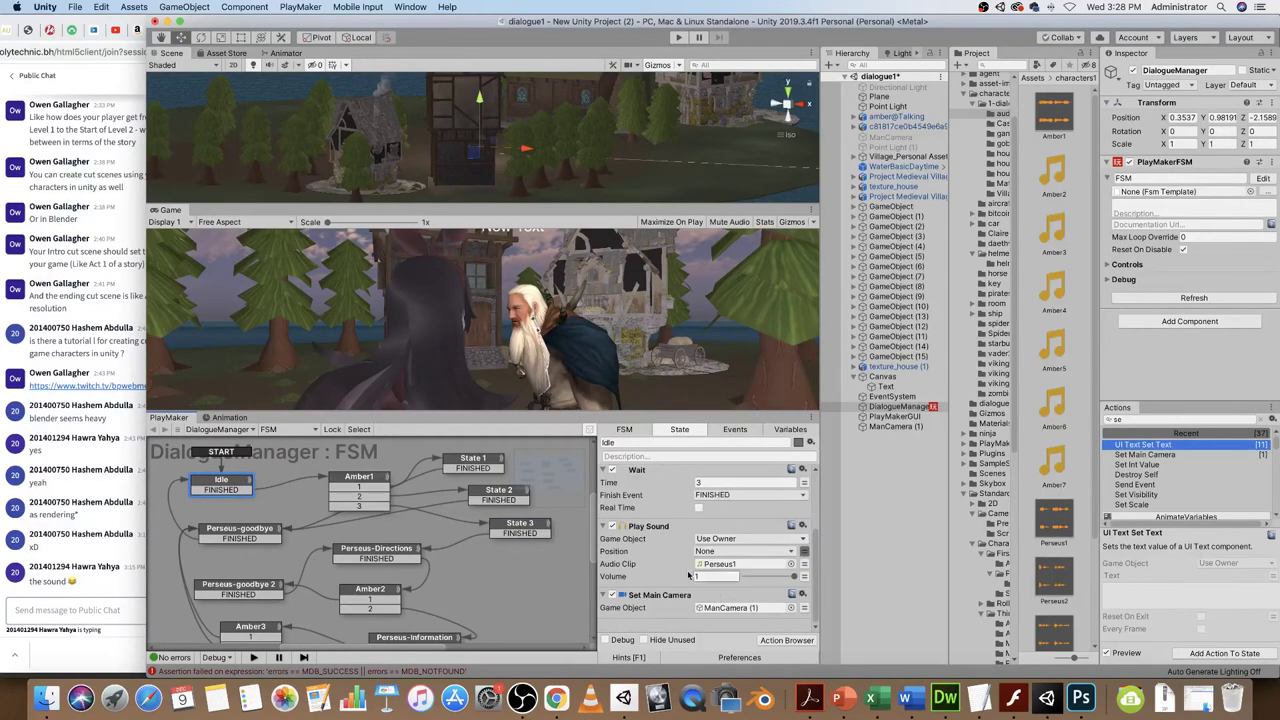
left_click(363, 484)
scroll(769, 560, "down", 5)
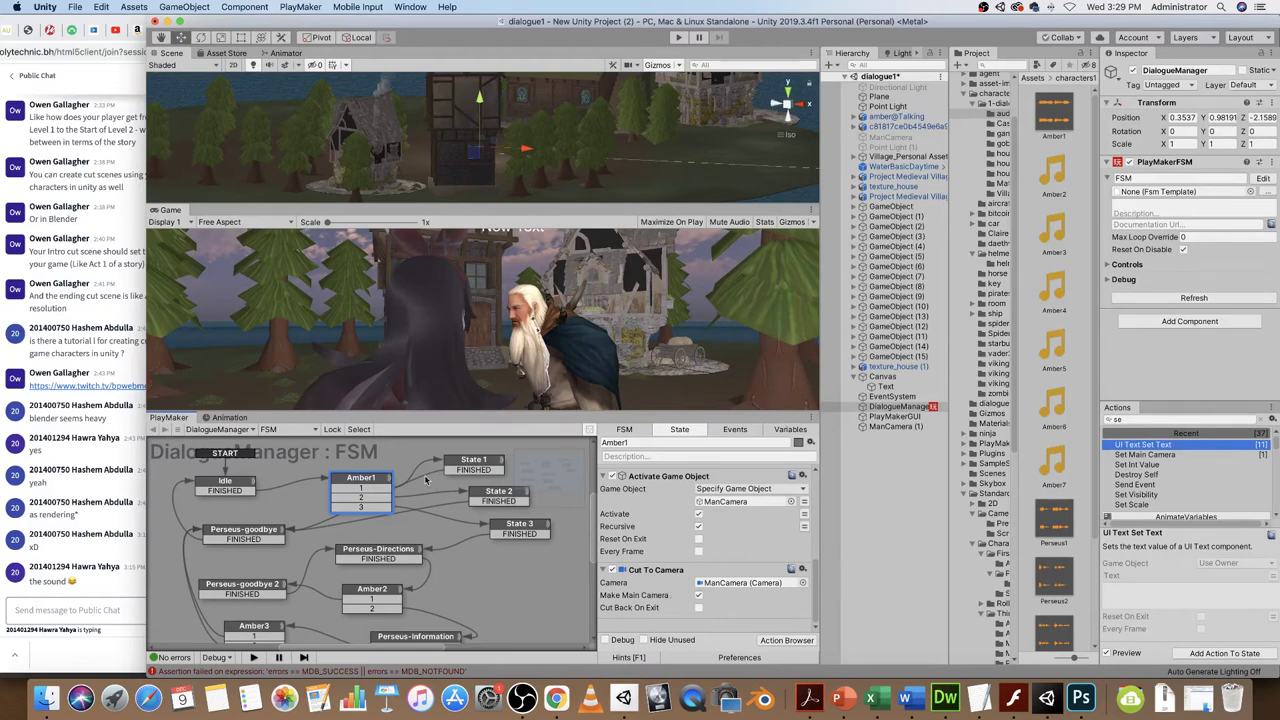
left_click(470, 463)
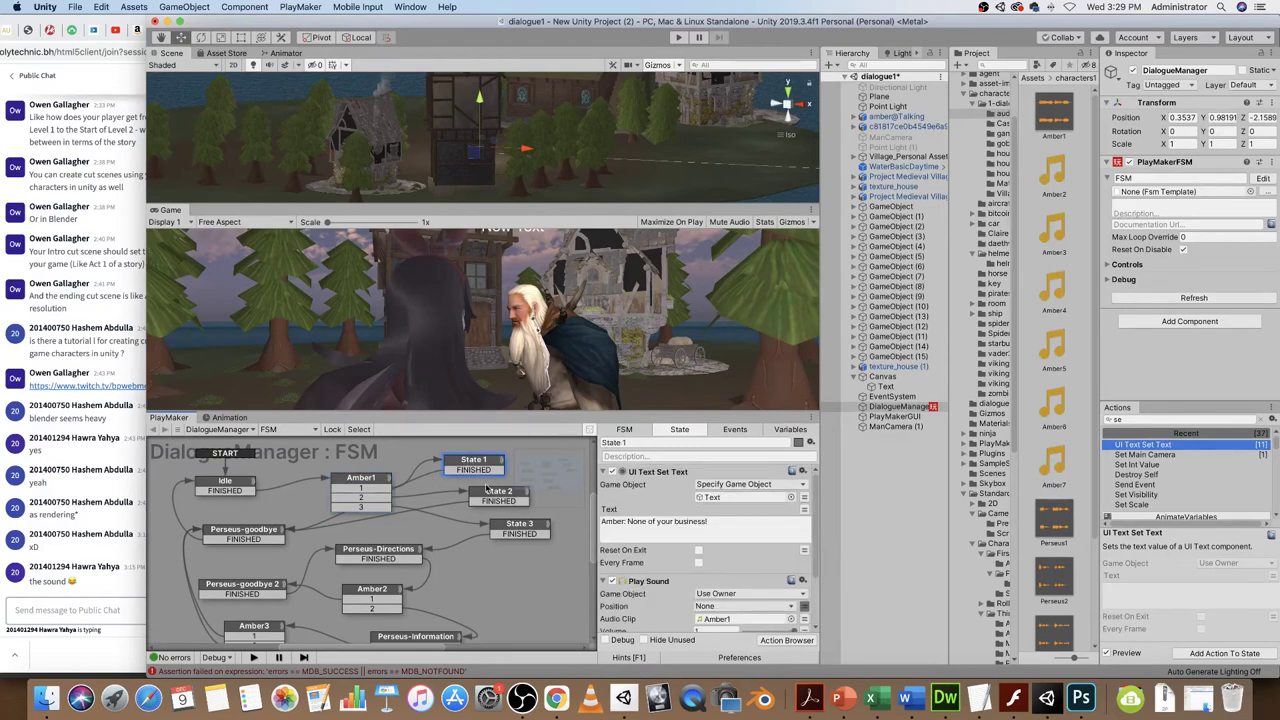
left_click(497, 494)
left_click(522, 530)
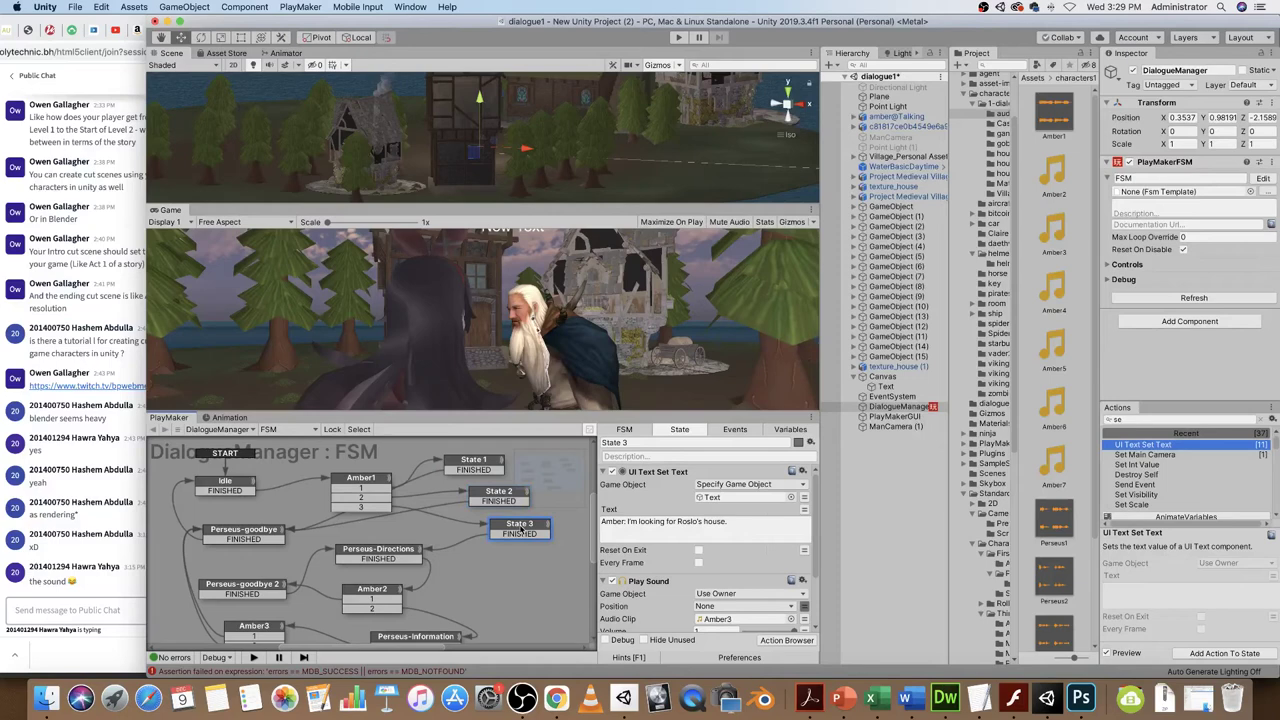
- Add a Cut To Camera action to the Perseus-goodbye state and assign ManCamera (1) as its camera
left_click(237, 535)
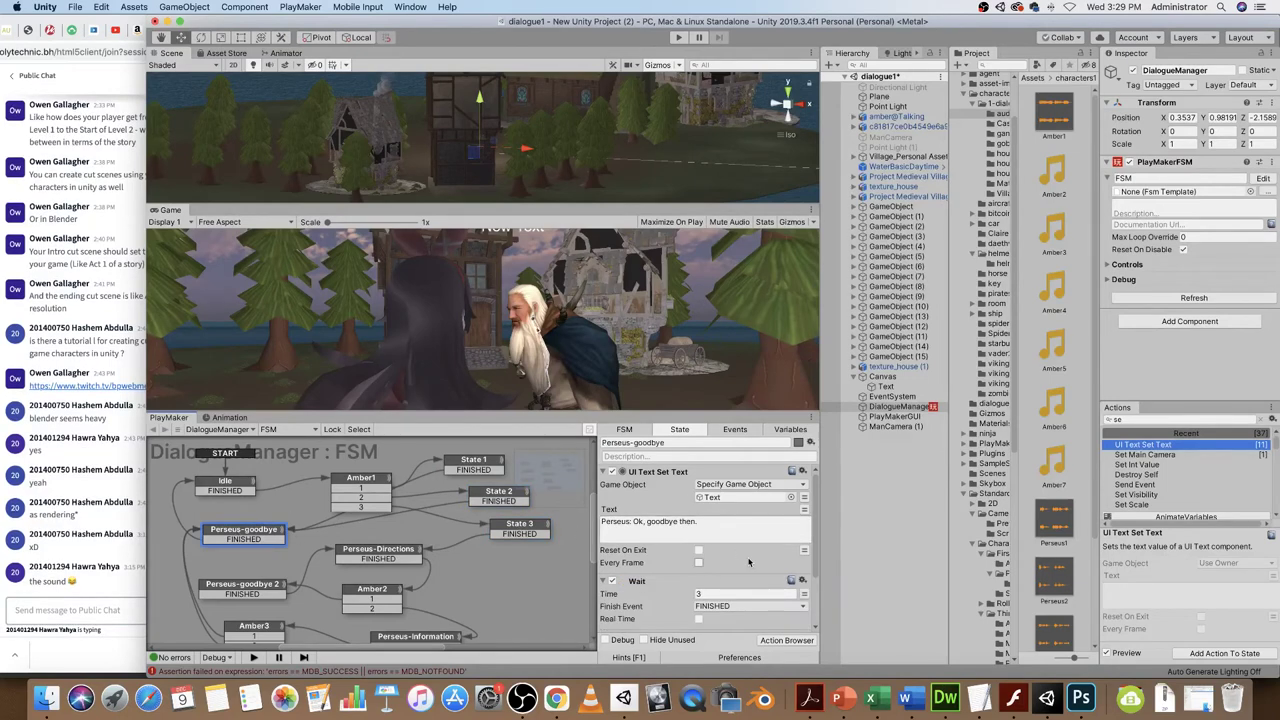
scroll(749, 562, "down", 2)
left_click(1136, 418)
type("cut")
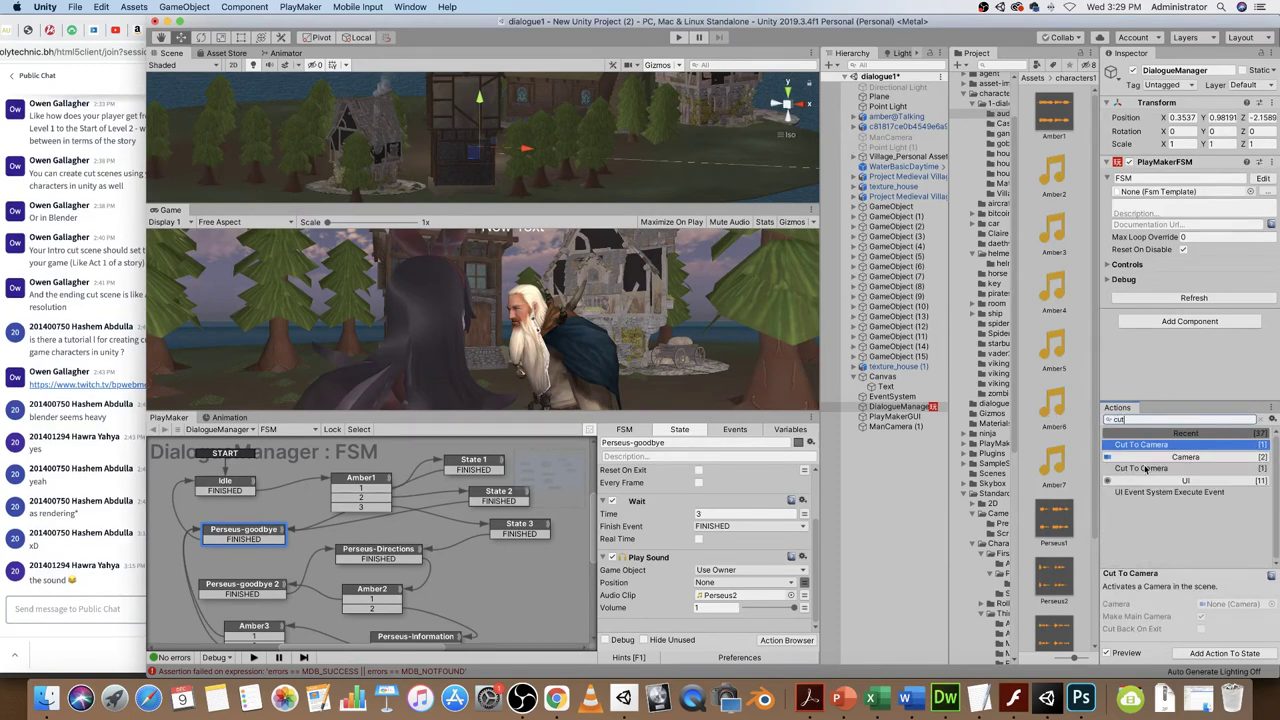
double_click(1143, 468)
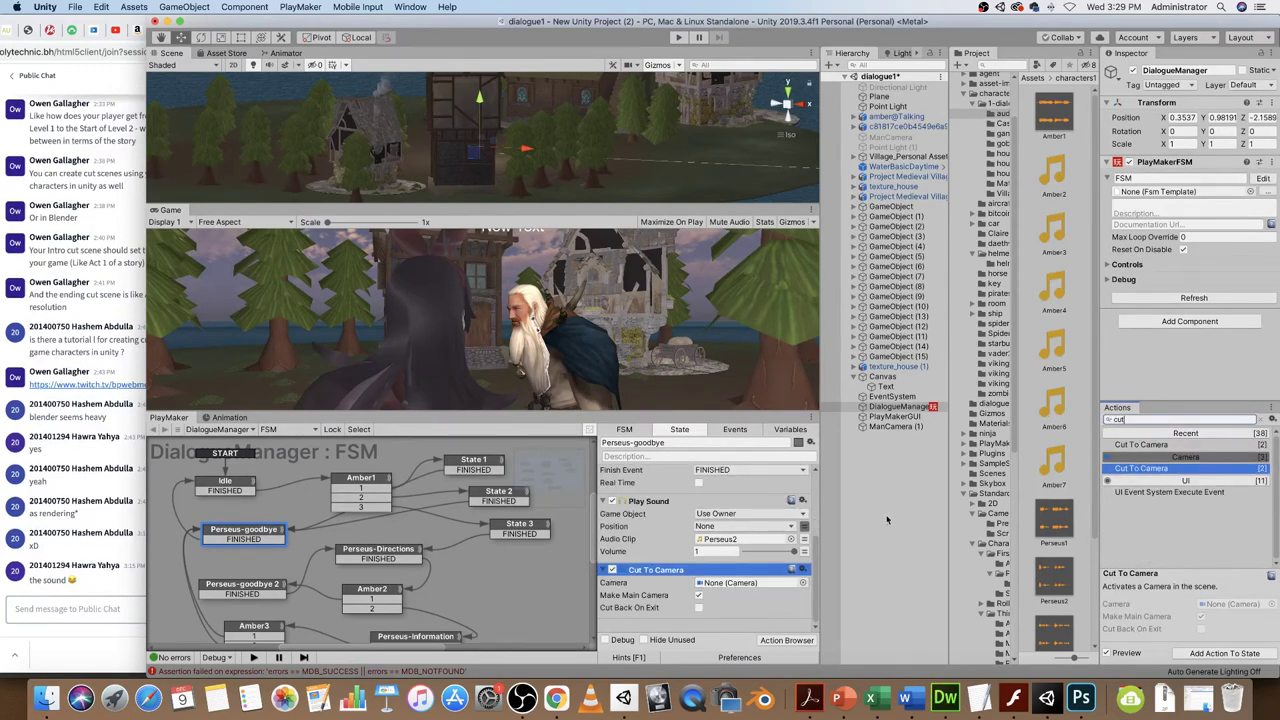
left_click_drag(893, 426, 736, 586)
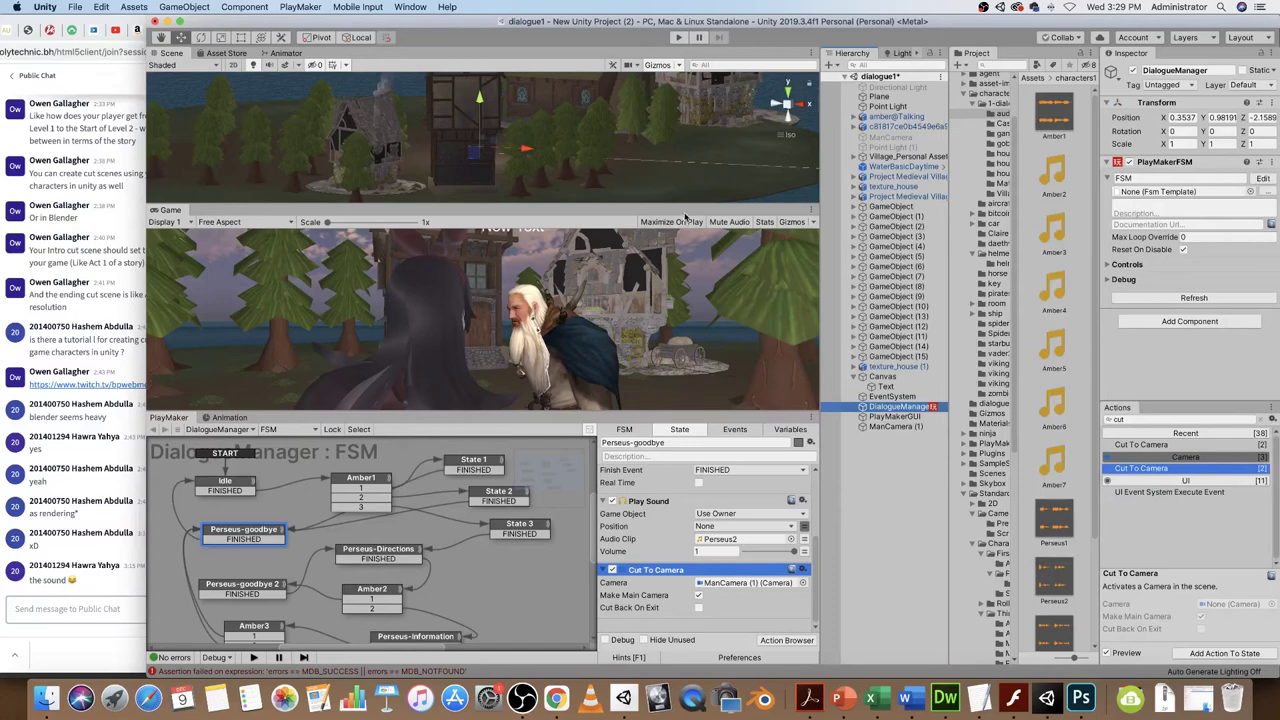
- Play the cutscene with the Game view maximized, test Amber's numbered replies in turn, and stop playback
left_click(678, 37)
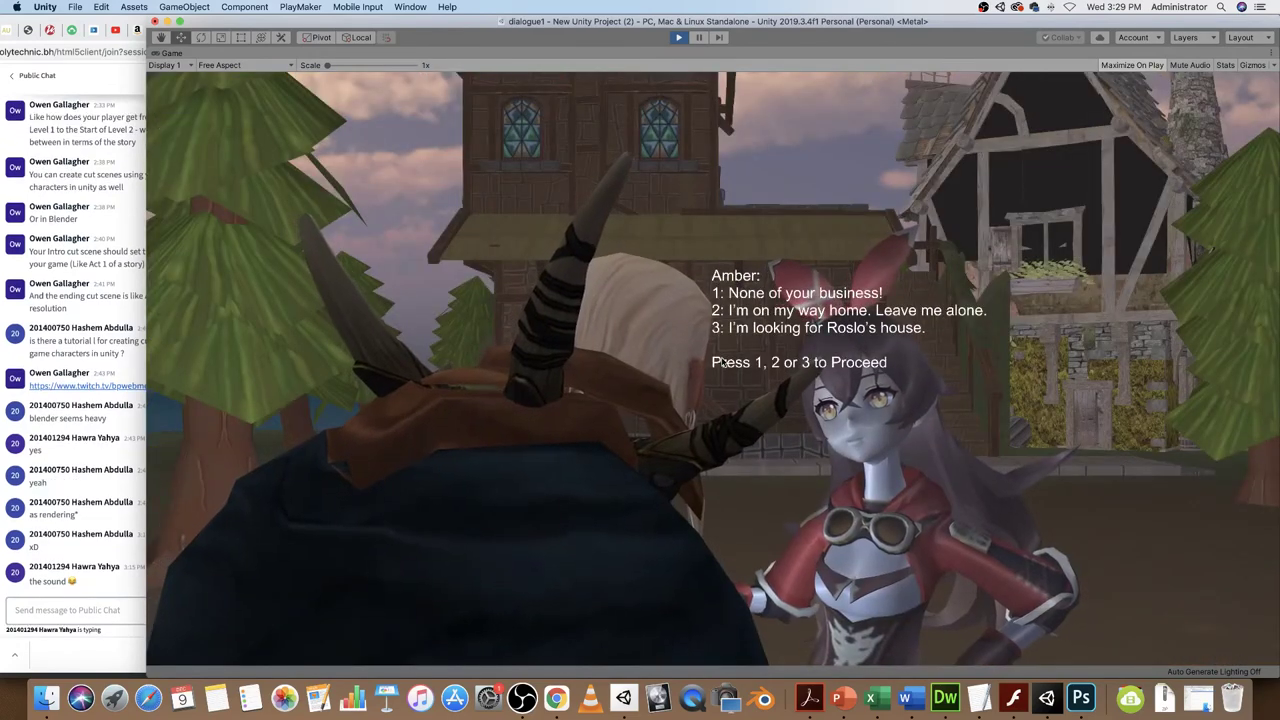
key("1")
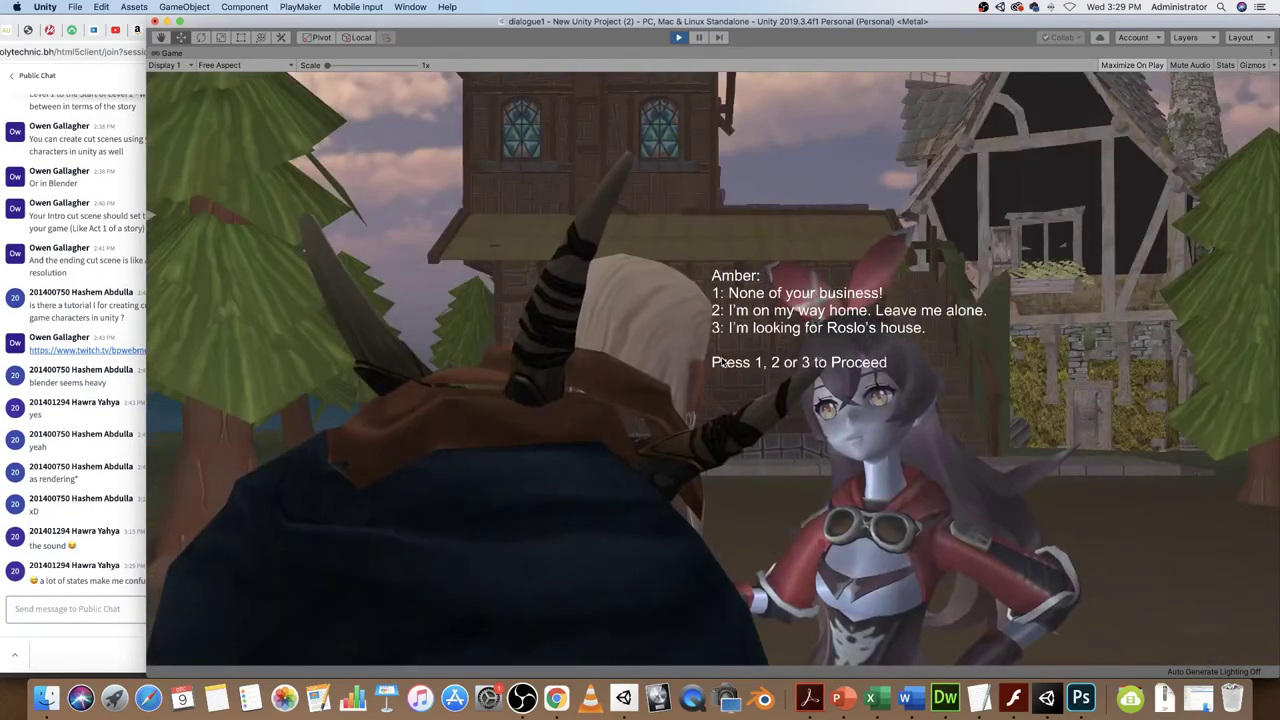
key("2")
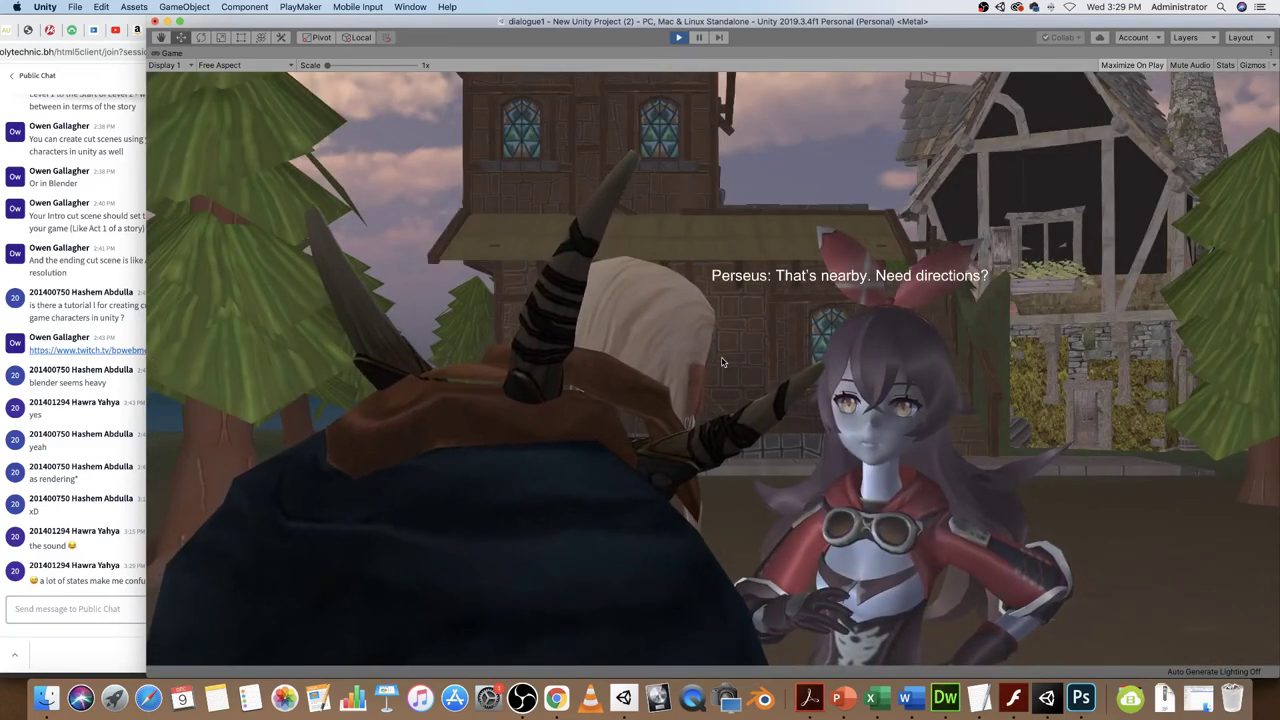
left_click(678, 38)
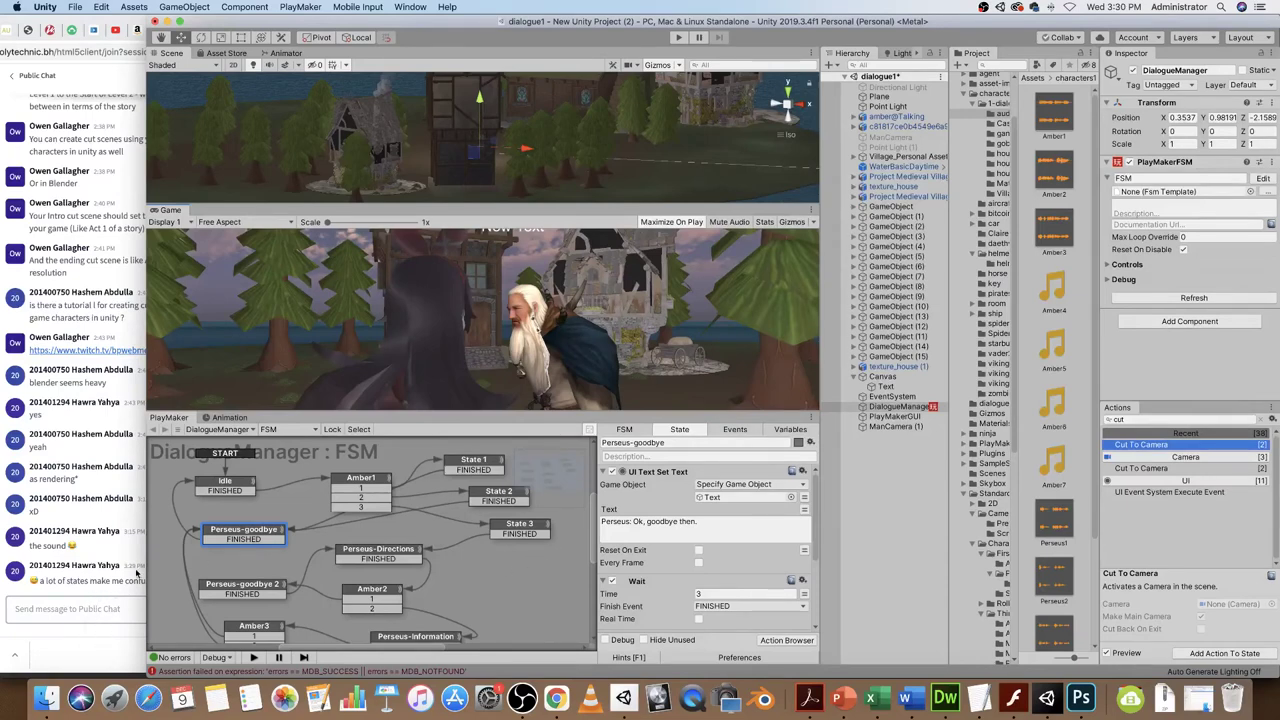
scroll(530, 546, "down", 1)
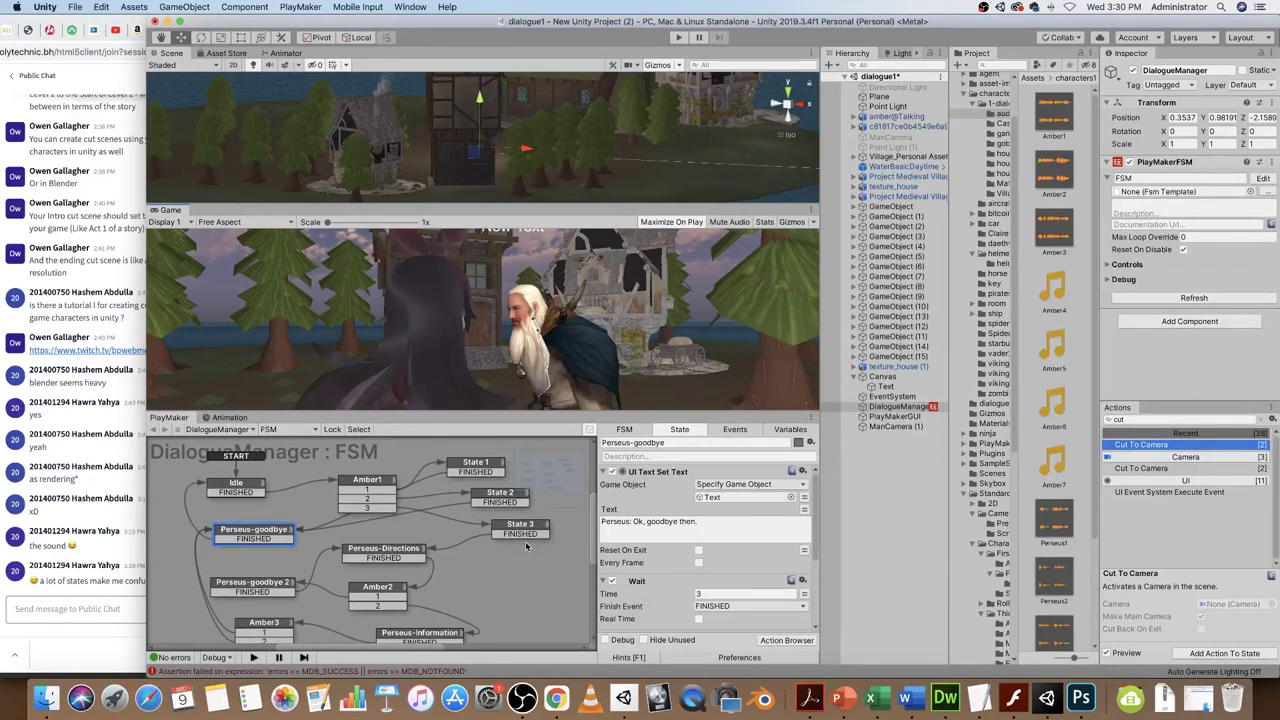
left_click(496, 584)
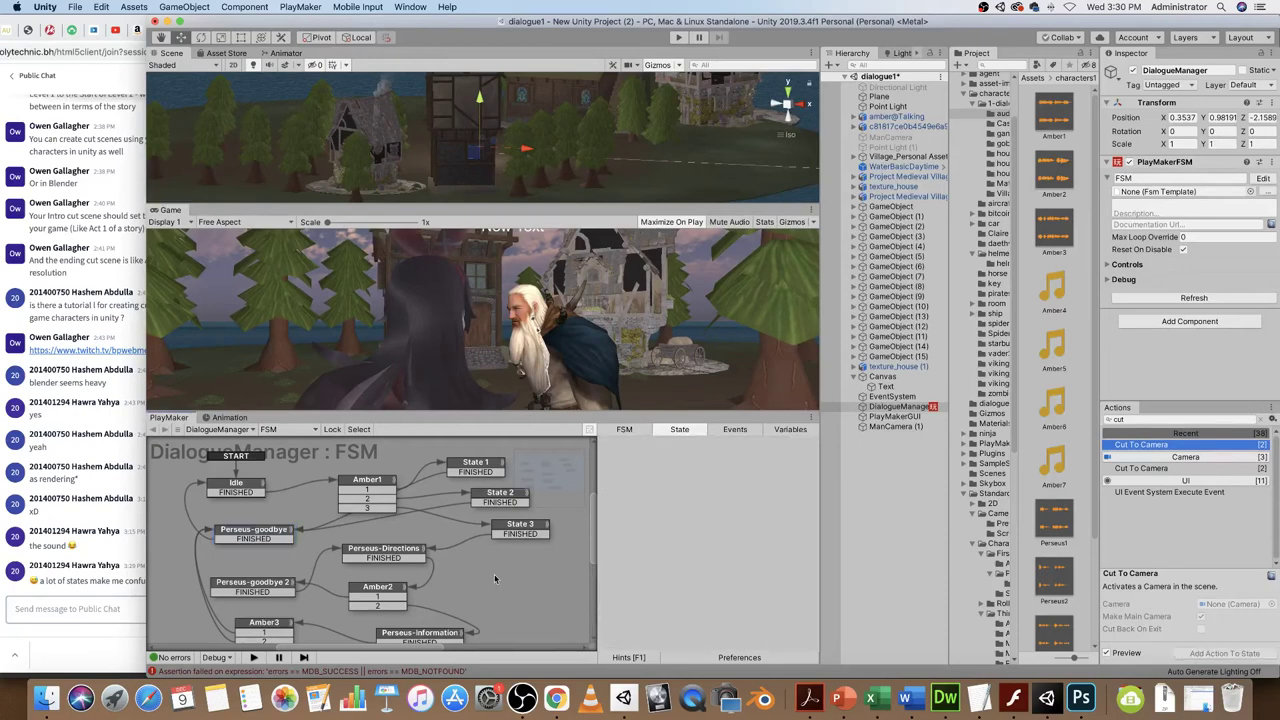
middle_click_drag(500, 580, 487, 539)
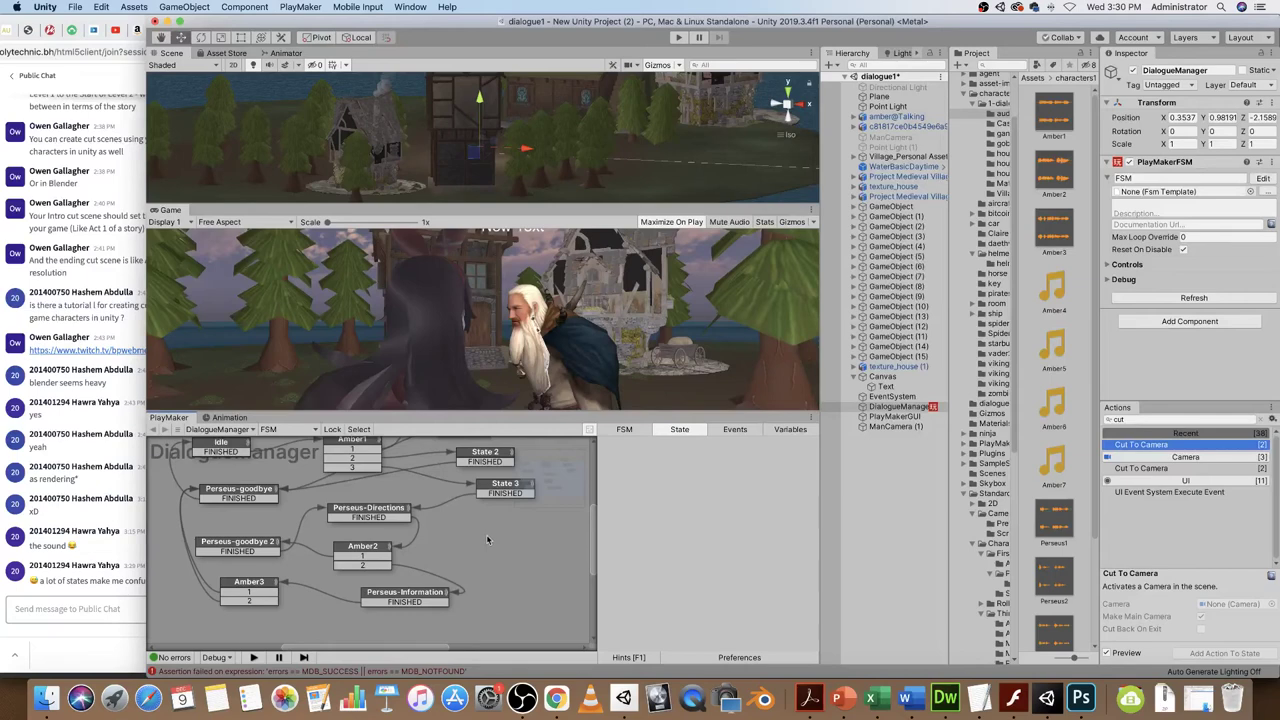
- Add a Cut To Camera action to the Perseus-Directions state and assign ManCamera (1) as its camera
left_click(375, 509)
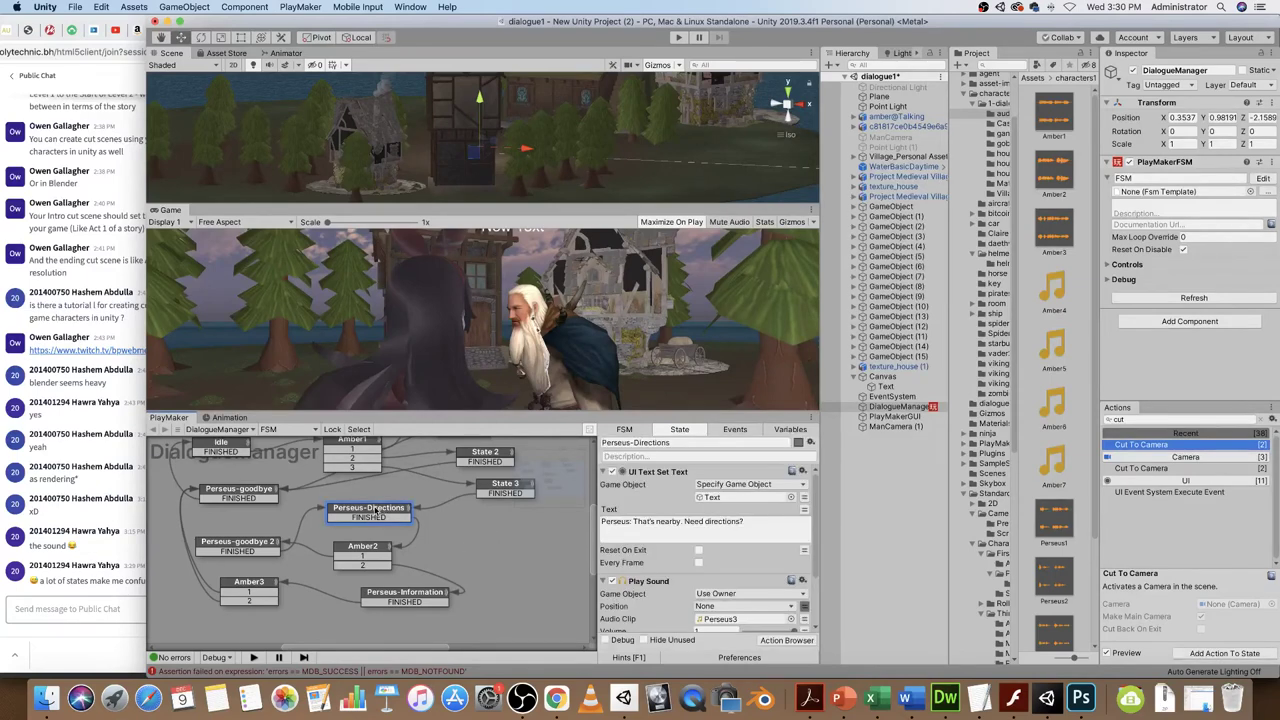
scroll(720, 592, "down", 4)
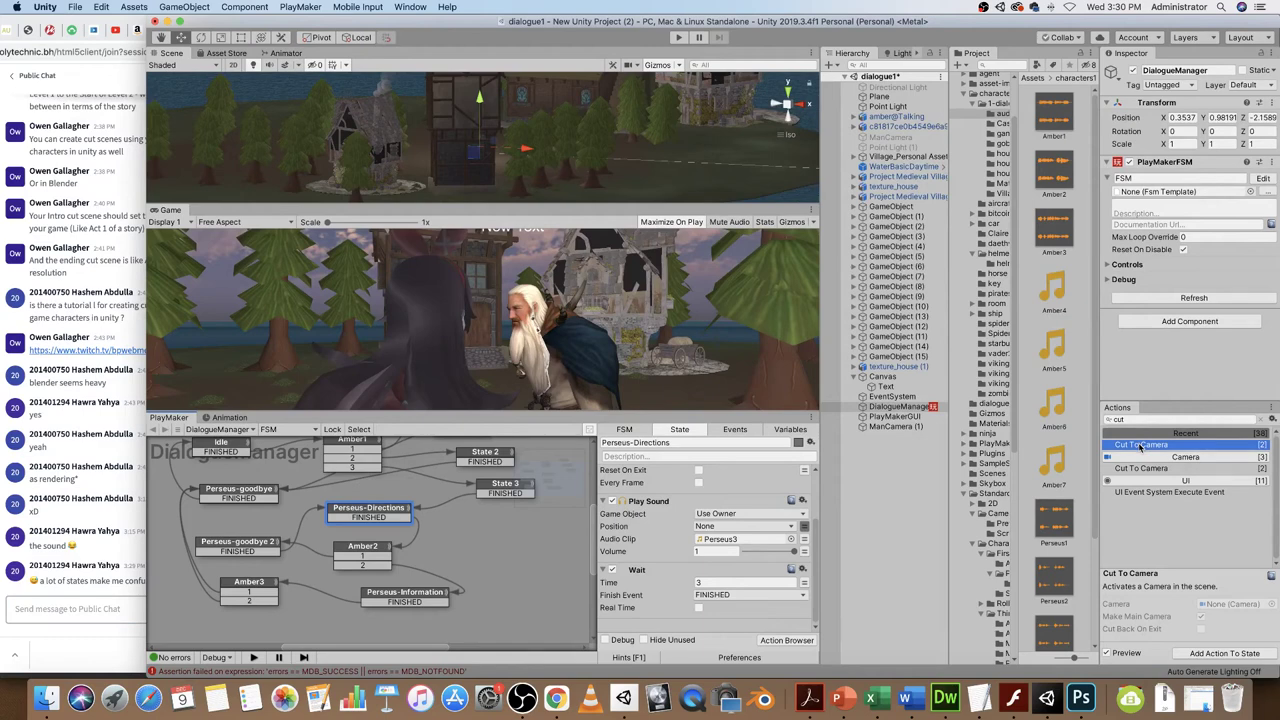
double_click(1140, 445)
left_click(887, 427)
left_click_drag(887, 427, 740, 582)
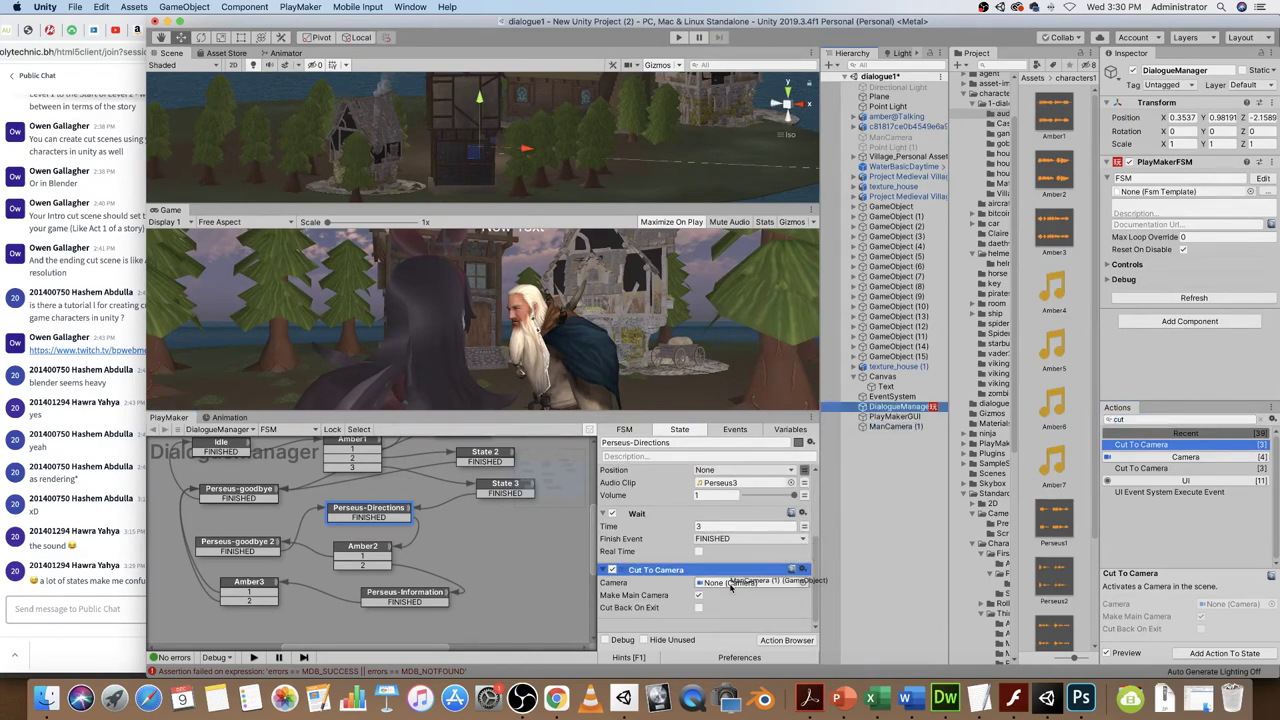
- Add a Cut To Camera action to the Perseus-Information state and assign ManCamera (1) as its camera
left_click(407, 597)
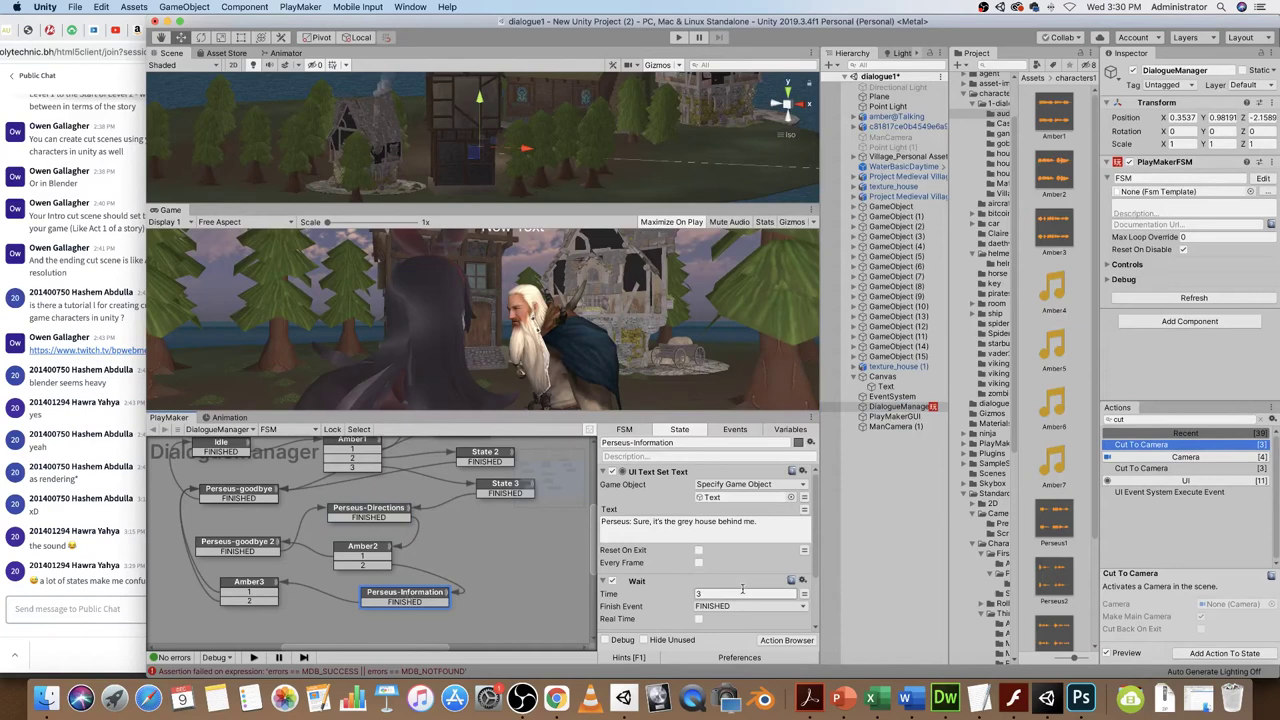
double_click(1140, 445)
left_click(887, 427)
left_click_drag(856, 455, 730, 582)
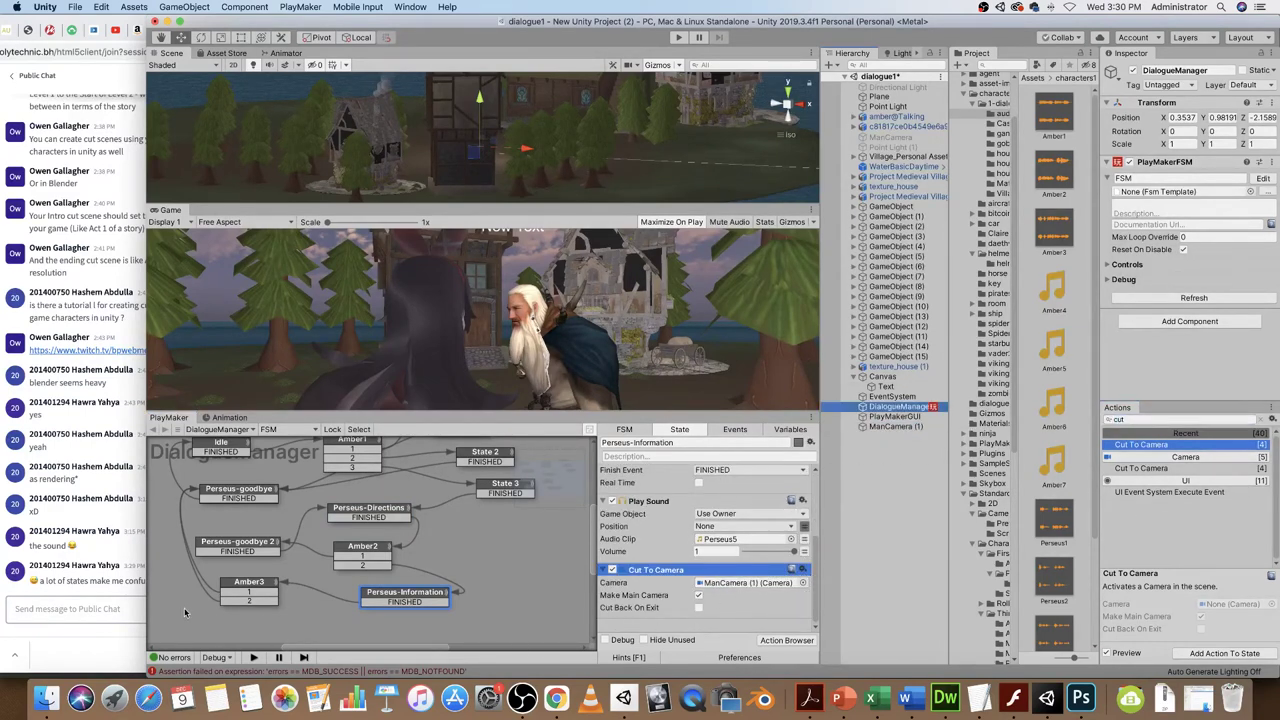
- Add a Cut To Camera action using ManCamera (1) to the Perseus-goodbye 2 state, and check the camera setting of Perseus-goodbye
left_click(240, 548)
scroll(696, 581, "down", 3)
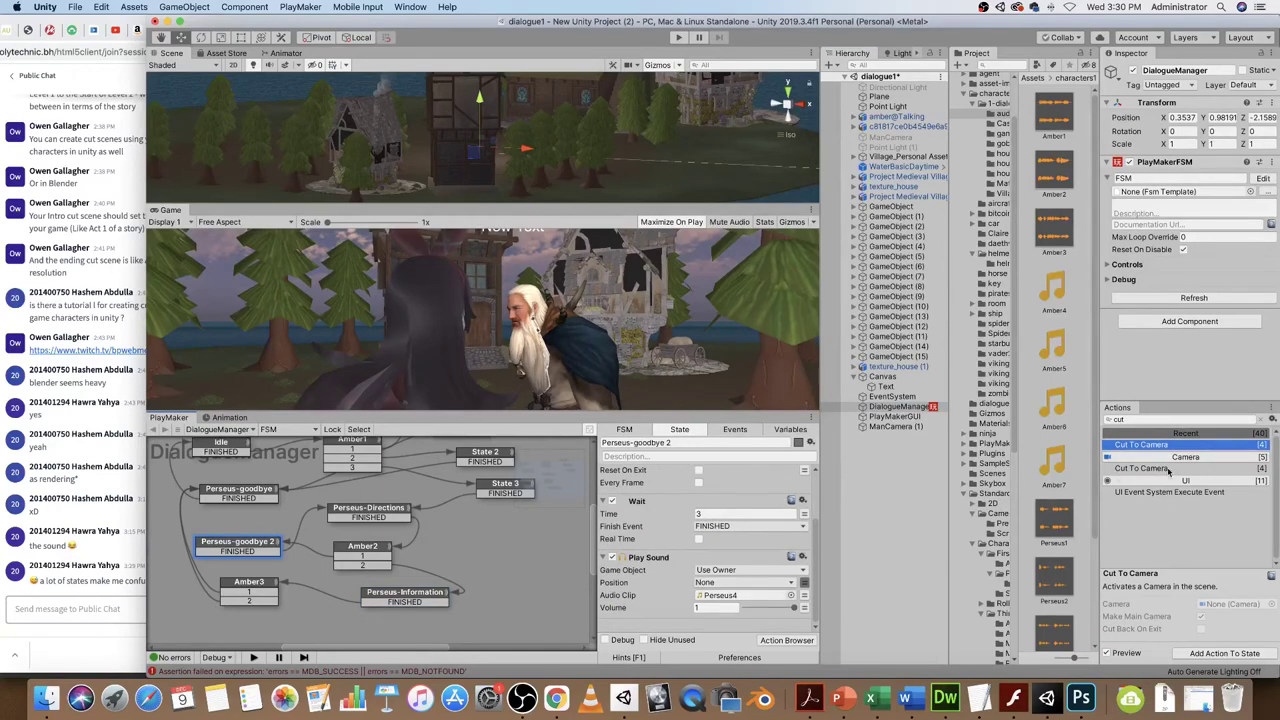
left_click_drag(1150, 469, 815, 563)
left_click_drag(895, 426, 745, 582)
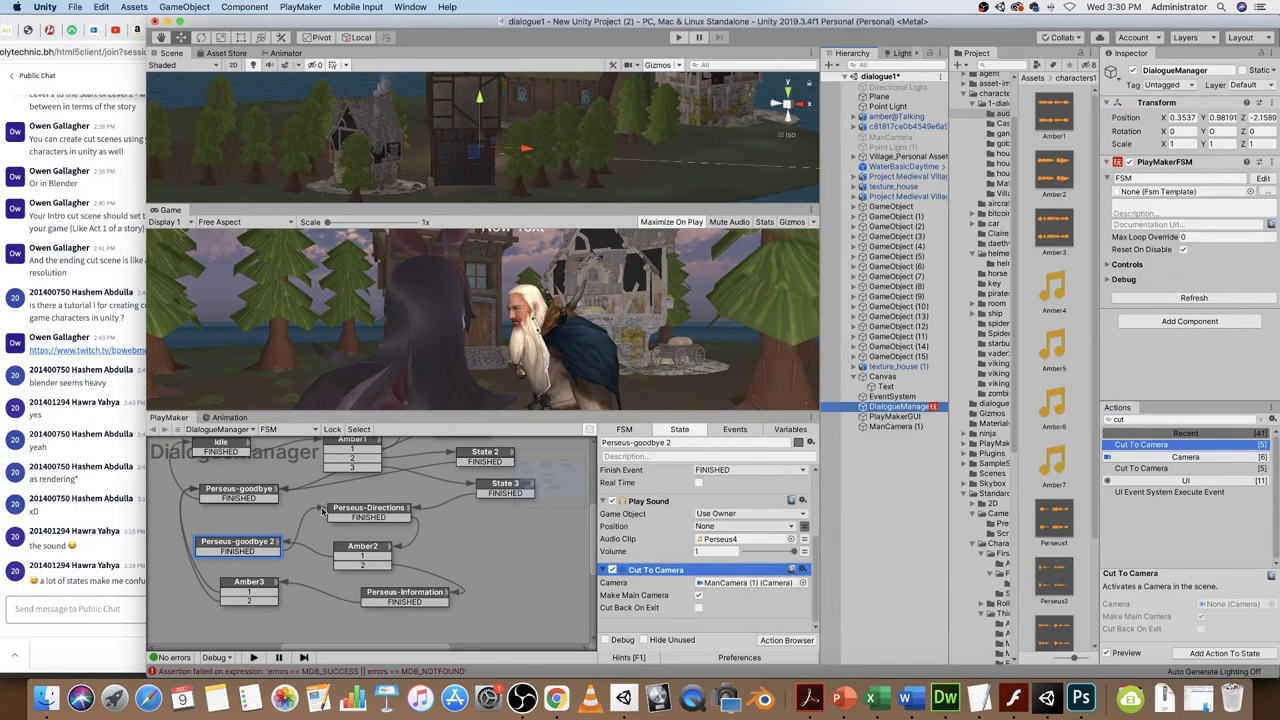
left_click(236, 497)
scroll(730, 577, "down", 4)
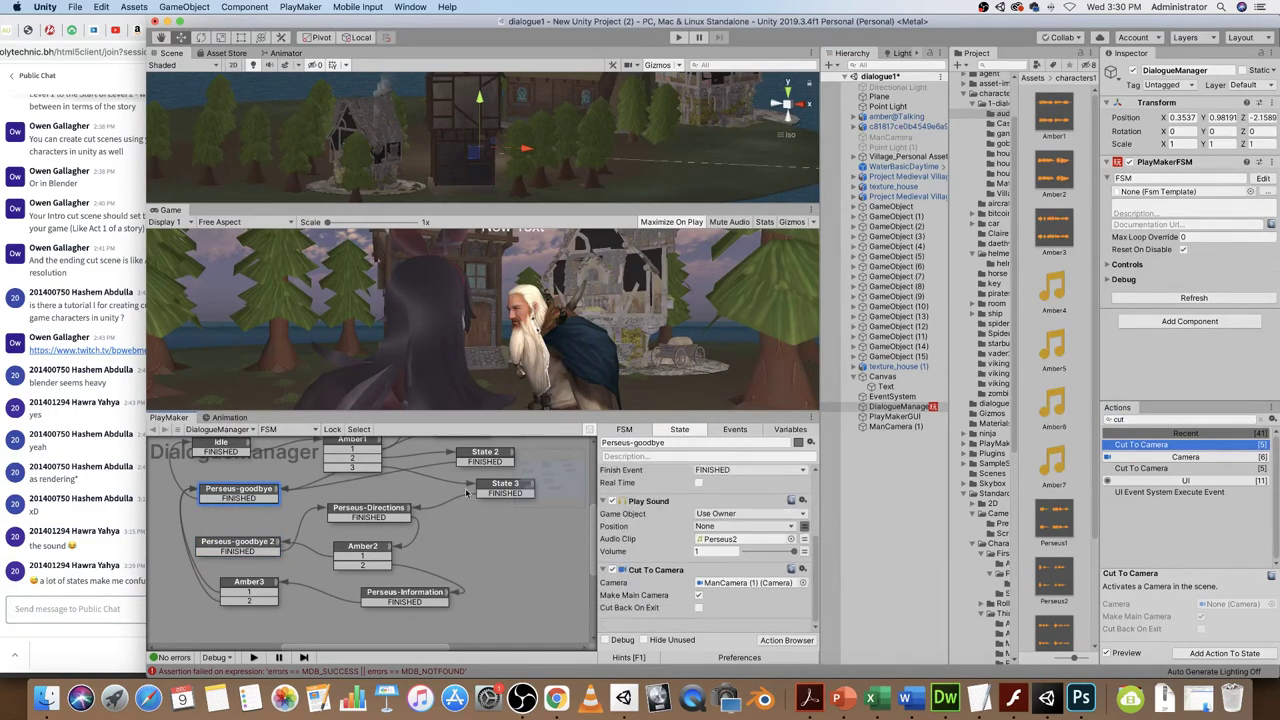
- Add a Cut To Camera action to the Amber2 state and assign ManCamera as its camera
left_click(362, 548)
scroll(770, 575, "down", 3)
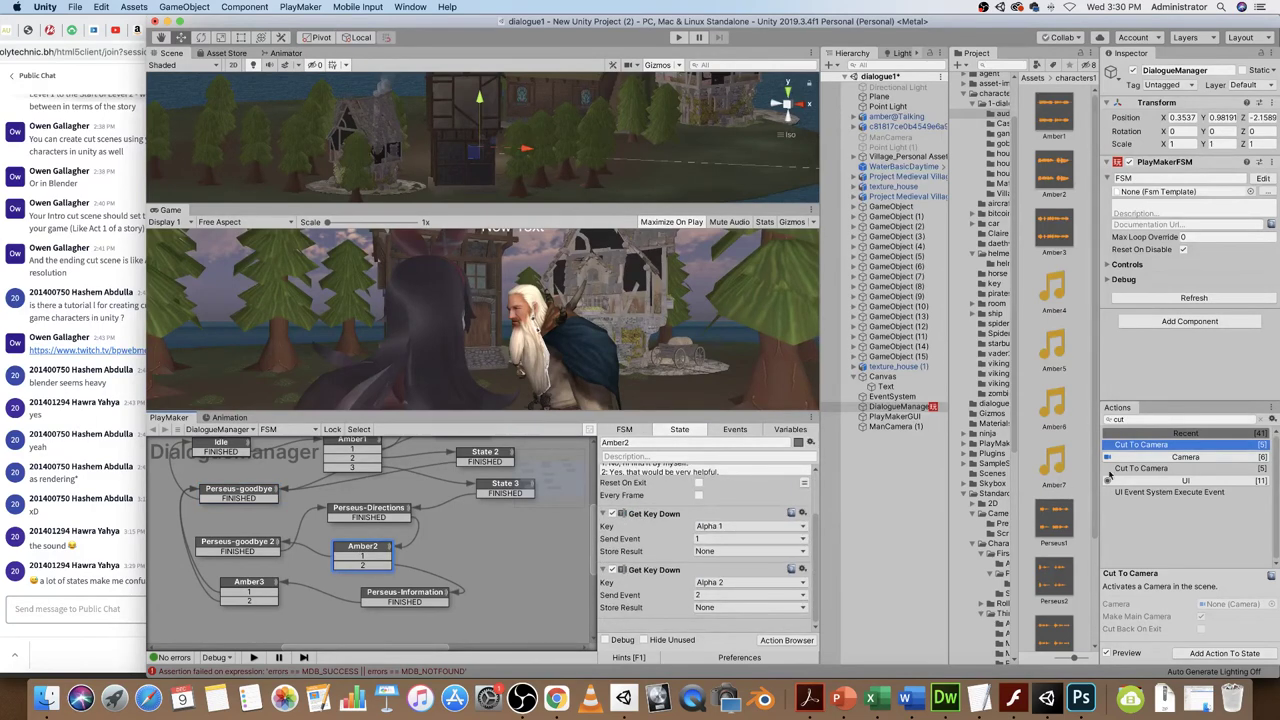
double_click(1138, 444)
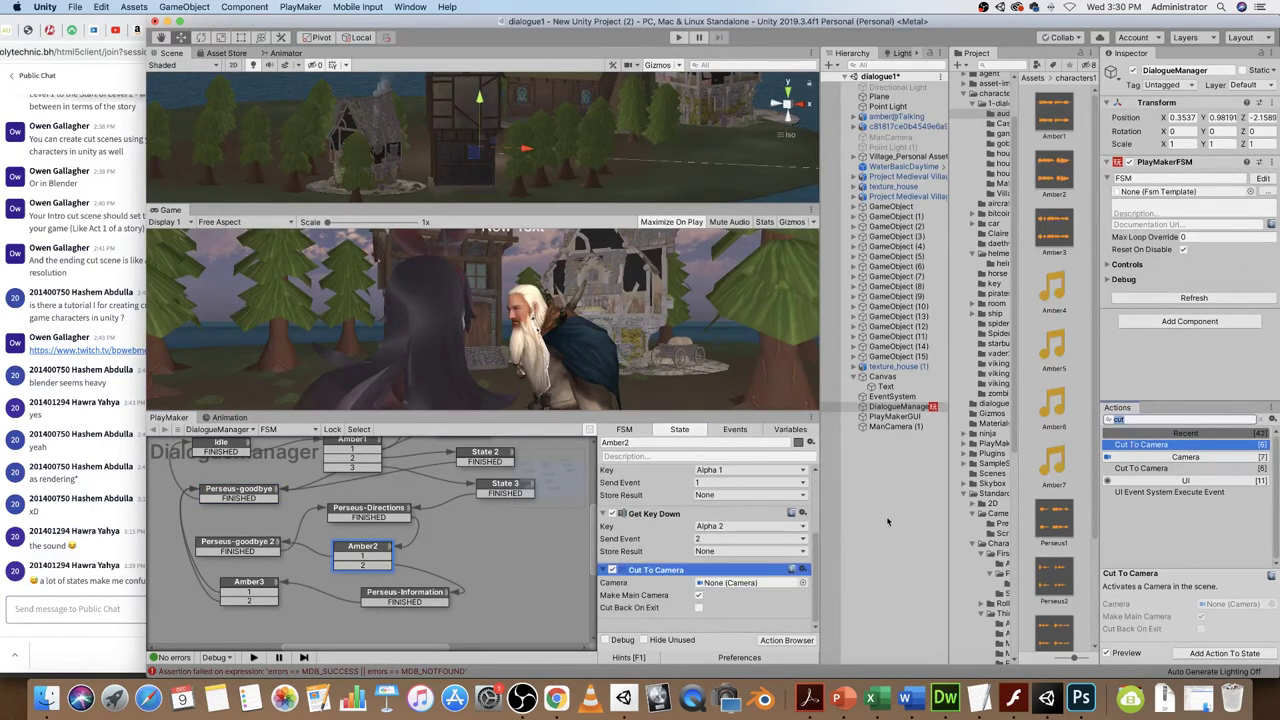
left_click_drag(893, 138, 716, 583)
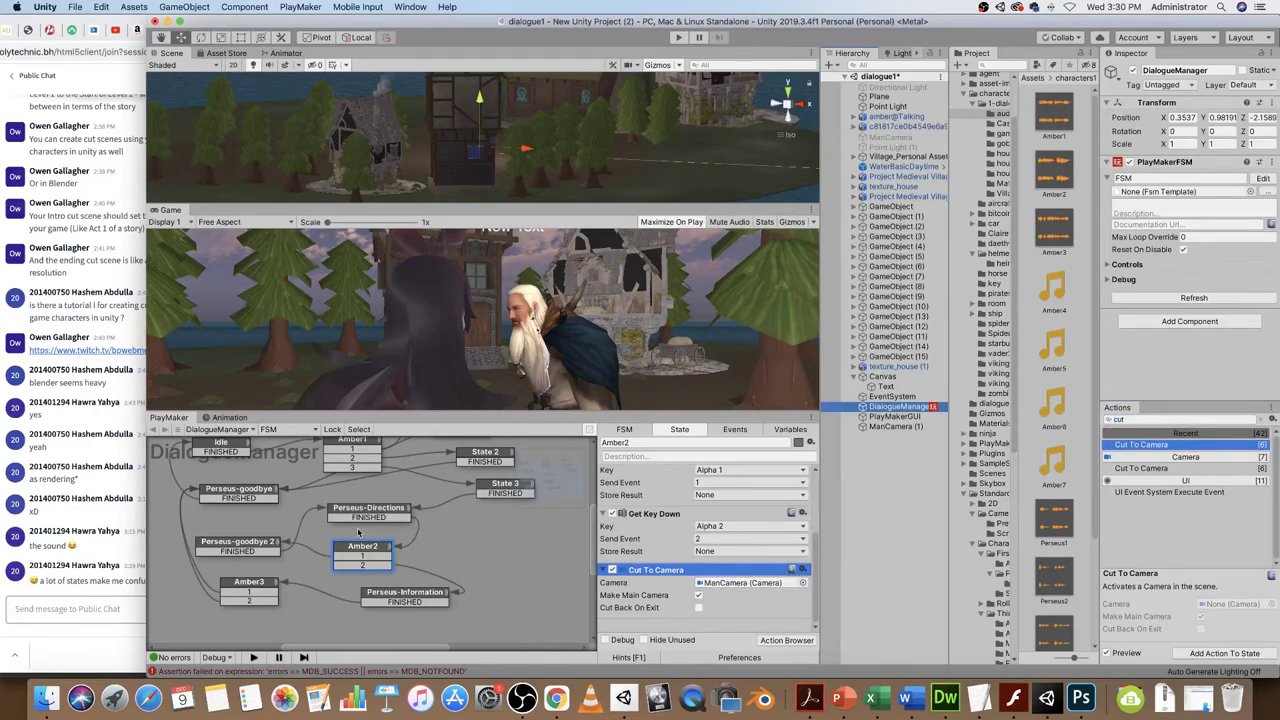
- Add a Cut To Camera action to the Amber3 state and assign a scene camera to it
left_click(250, 584)
scroll(683, 565, "down", 3)
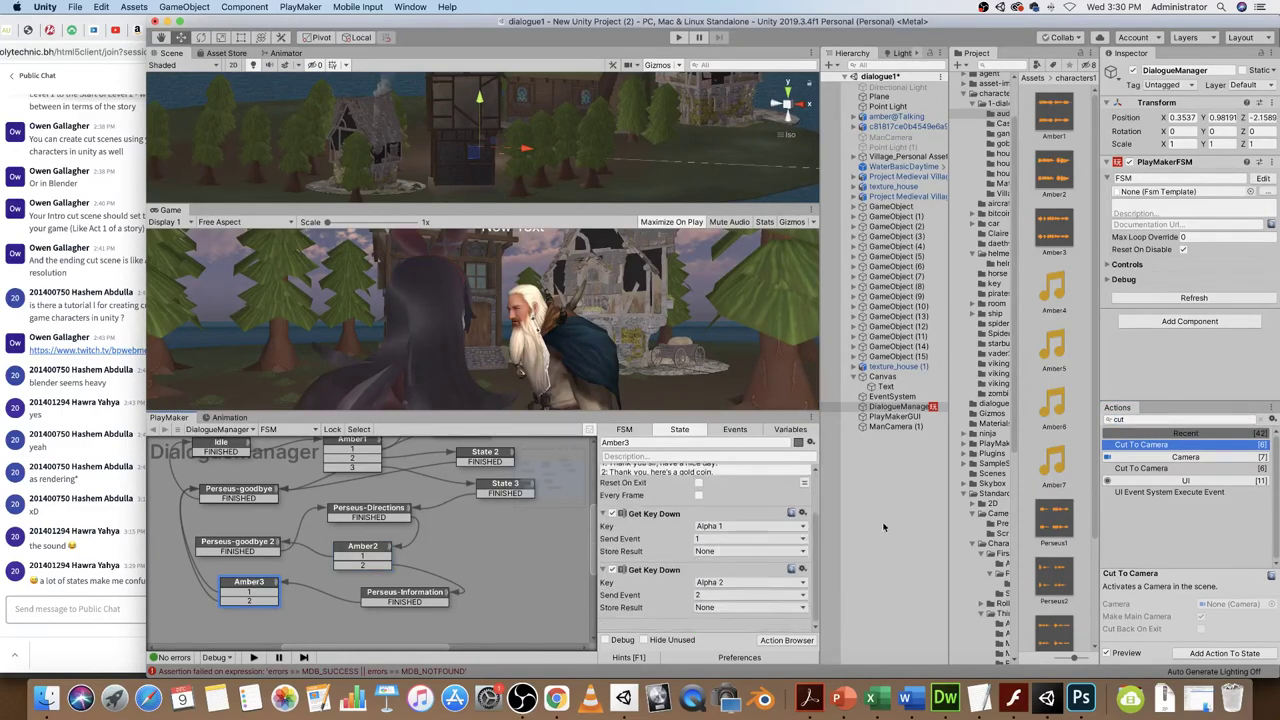
double_click(1150, 445)
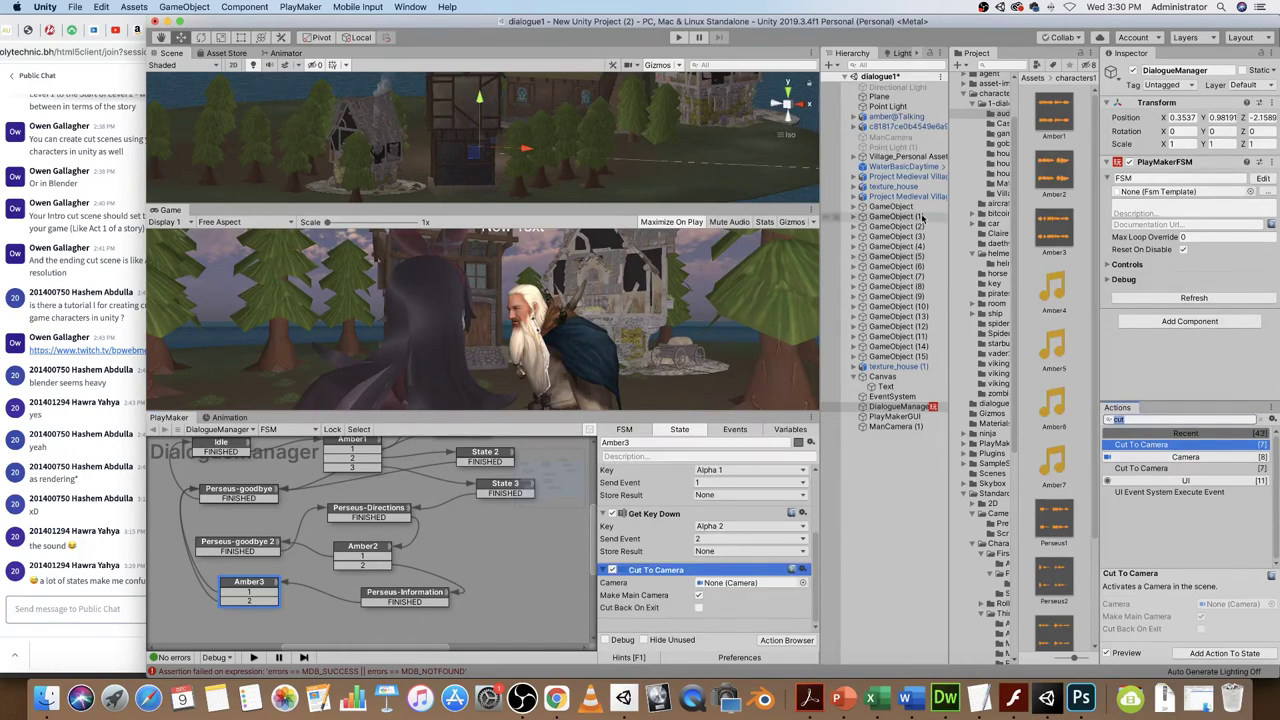
left_click_drag(896, 426, 740, 592)
left_click(502, 559)
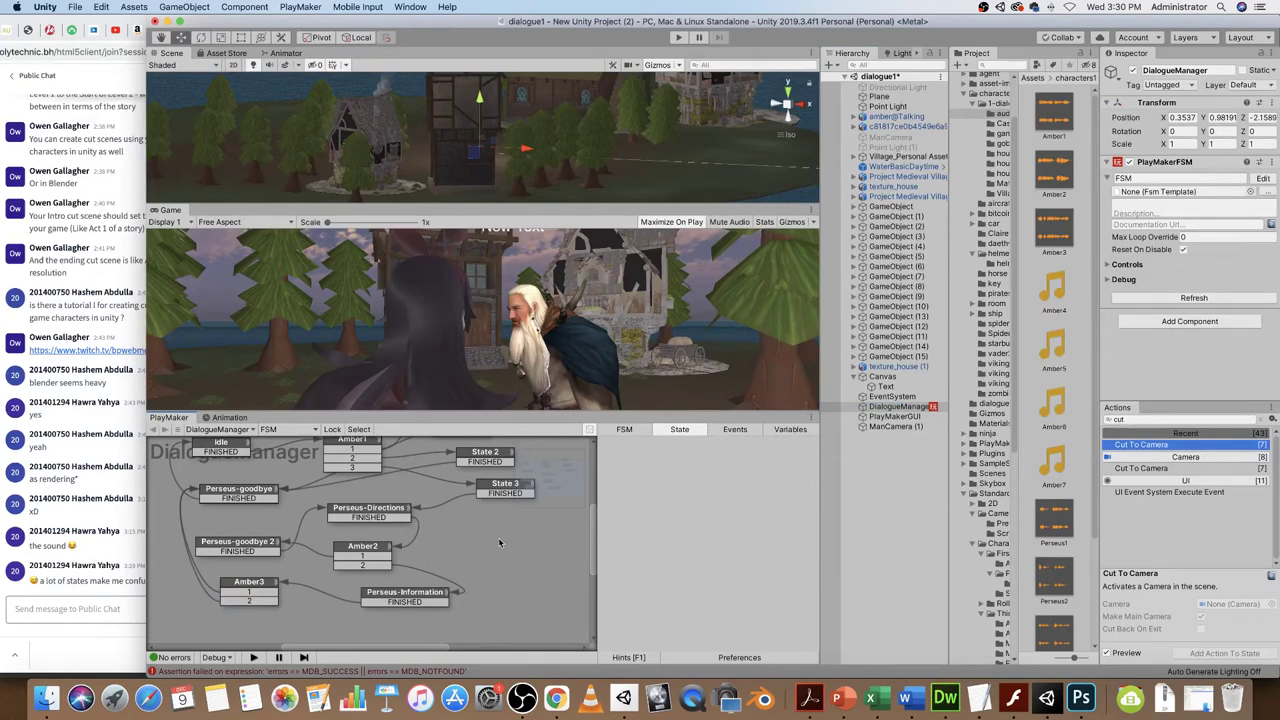
- Copy State 3 and paste it twice beside Amber2, creating State 4 and State 5
left_click(497, 487)
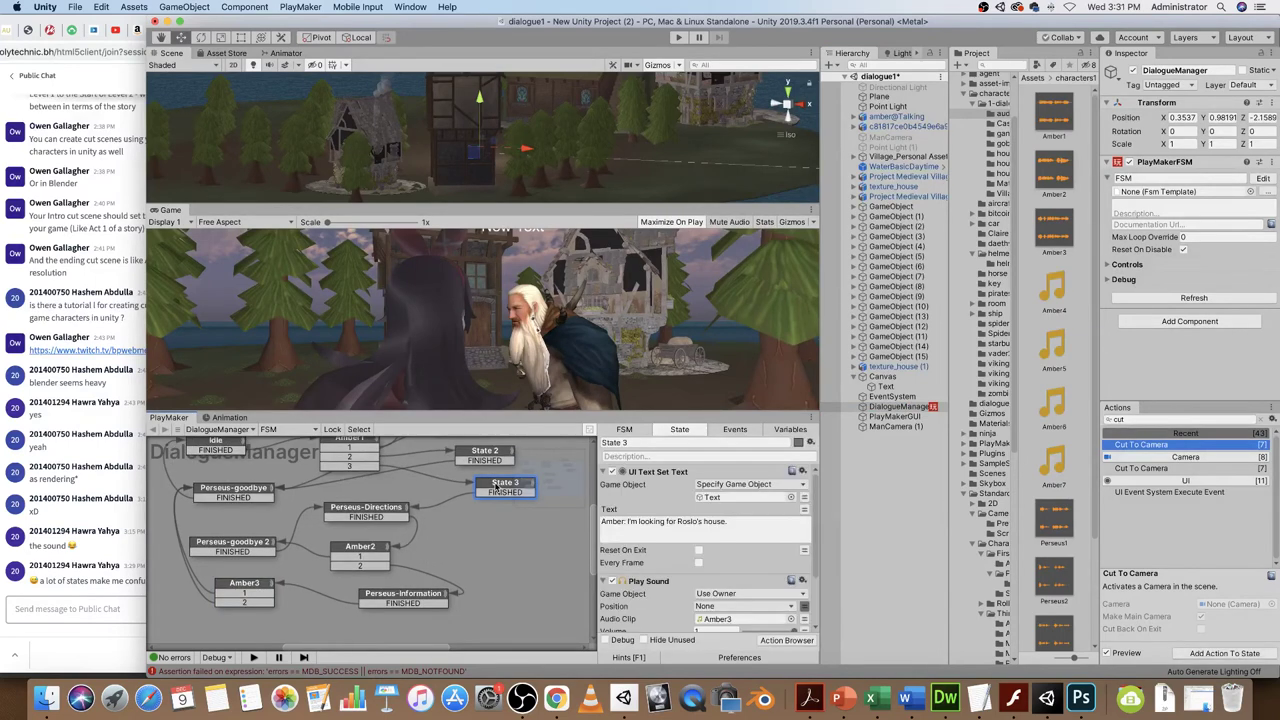
right_click(497, 487)
left_click(458, 544)
right_click(464, 524)
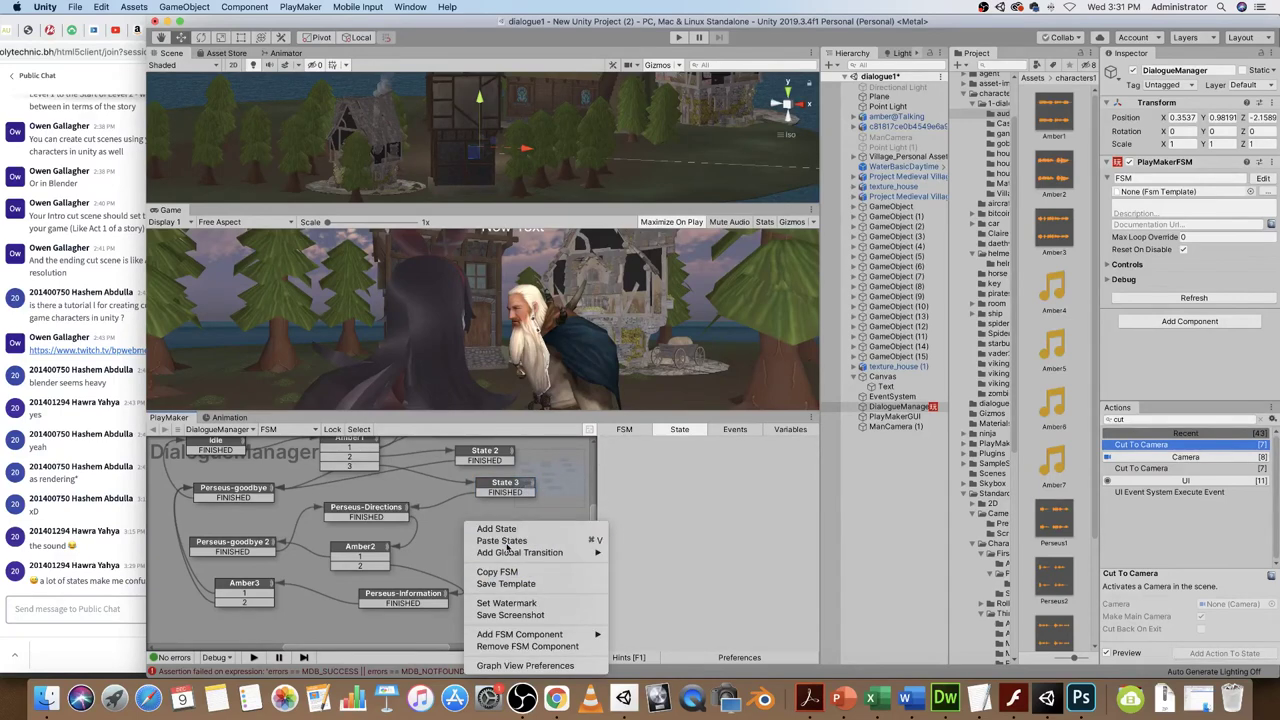
left_click(507, 540)
right_click(529, 522)
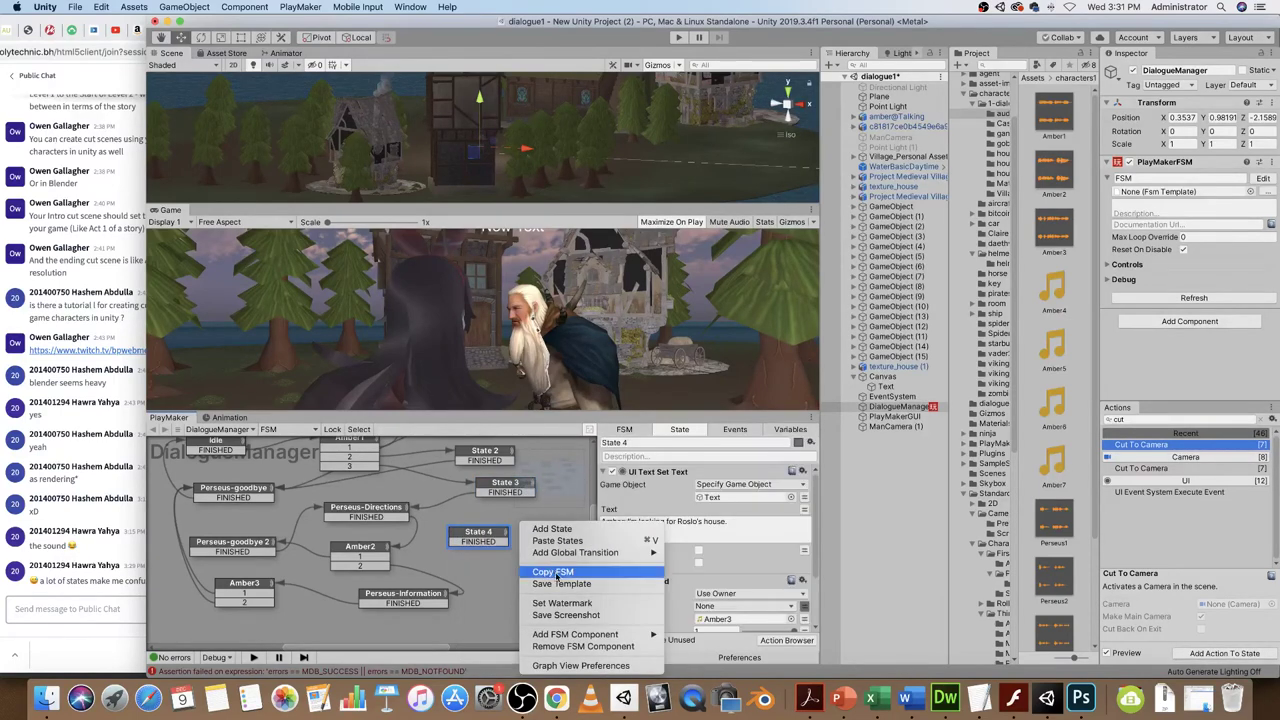
left_click(557, 540)
left_click_drag(532, 570, 488, 566)
- Set the Play Sound audio clip to Amber4 in State 4 and to Amber5 in State 5
left_click(480, 534)
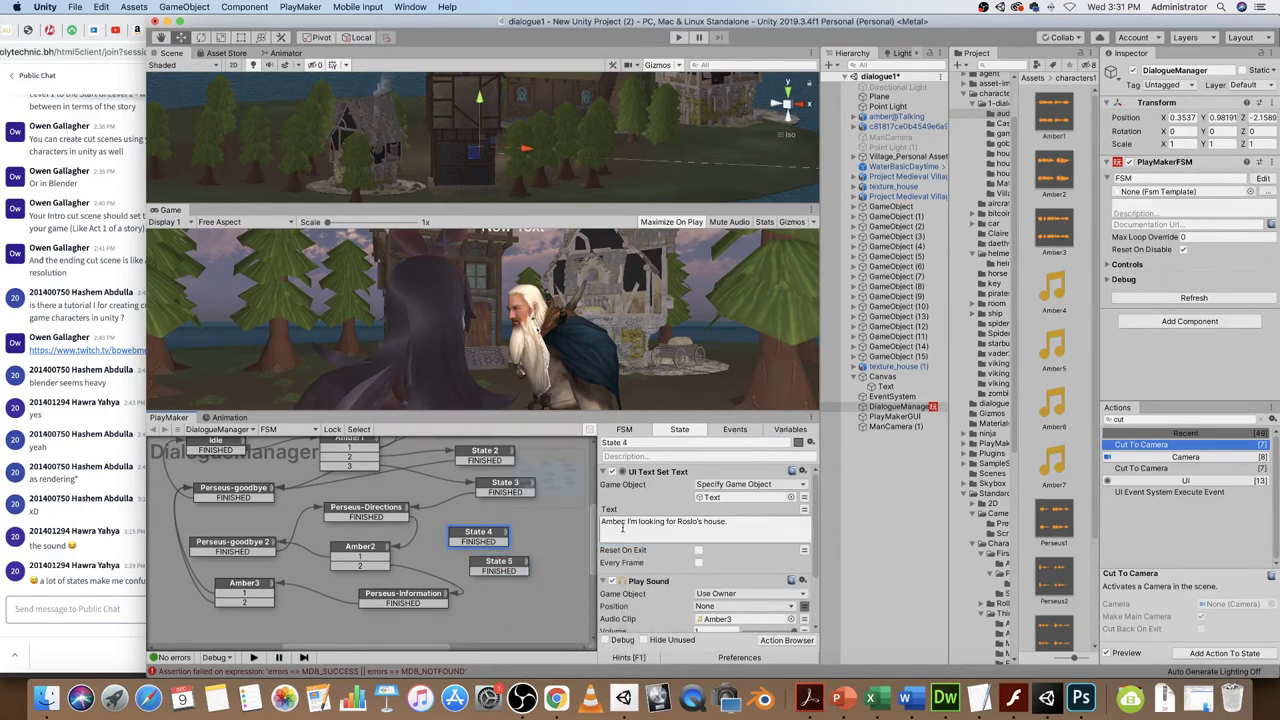
scroll(757, 567, "down", 3)
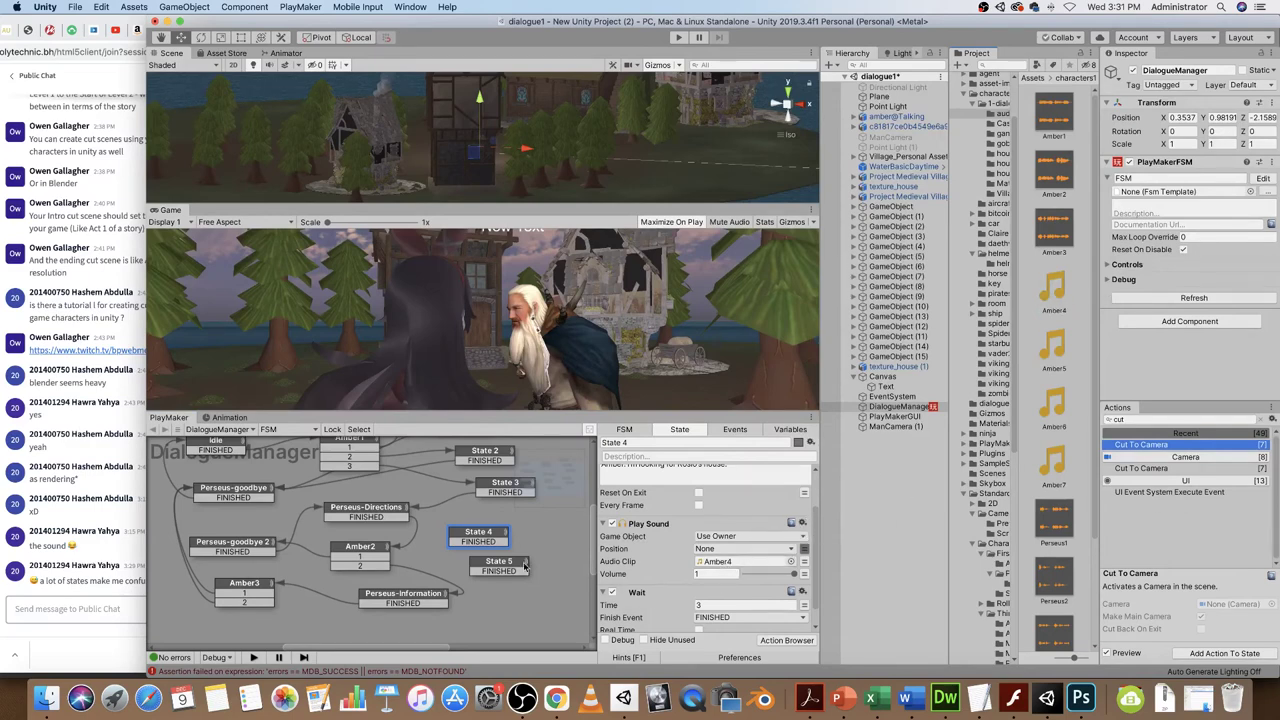
left_click(520, 563)
left_click(1057, 350)
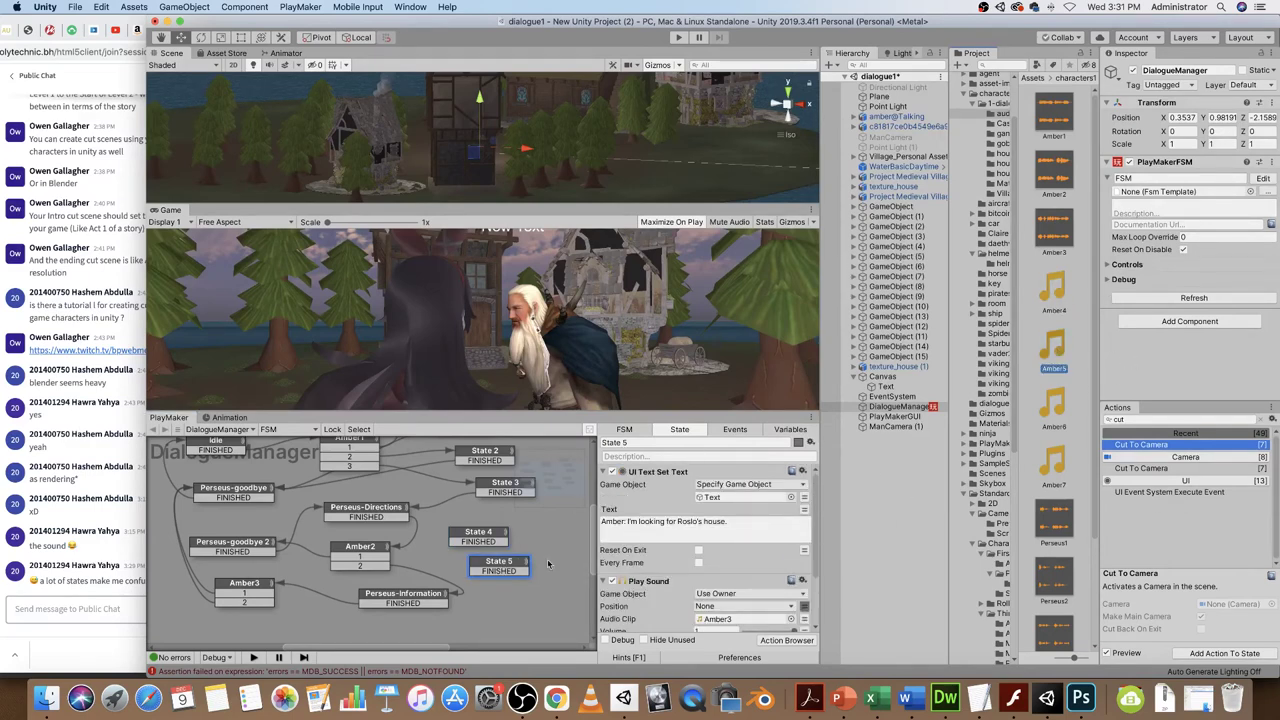
left_click_drag(1043, 350, 745, 619)
left_click_drag(494, 565, 496, 561)
left_click(478, 531)
- Retarget Amber2's transition 1 to State 4 and its transition 2 to State 5
left_click(374, 559)
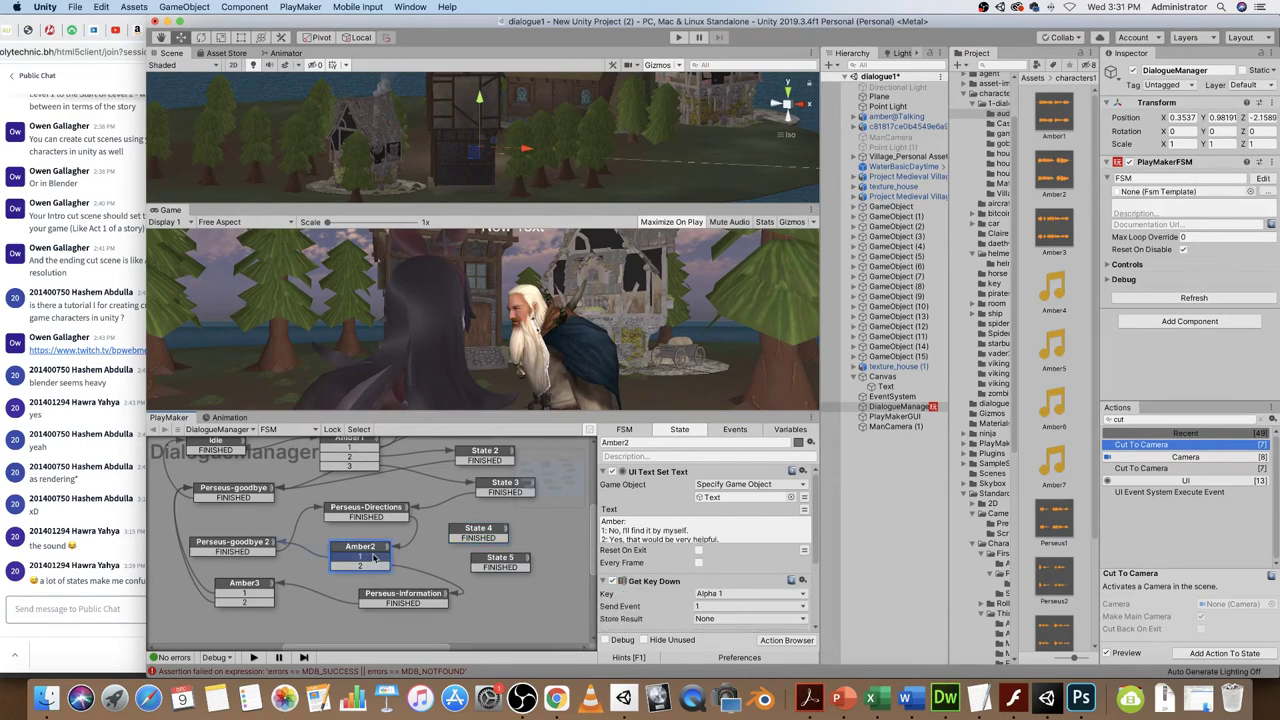
right_click(376, 560)
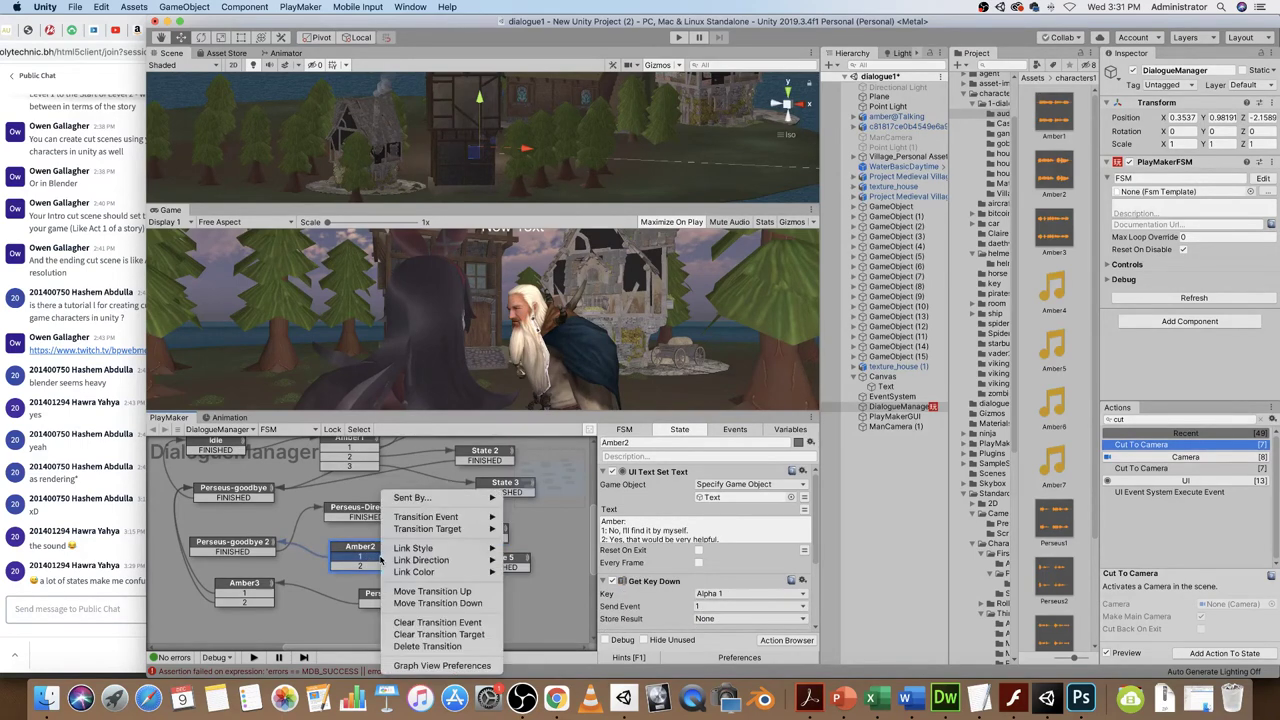
mouse_move(427, 528)
left_click(555, 655)
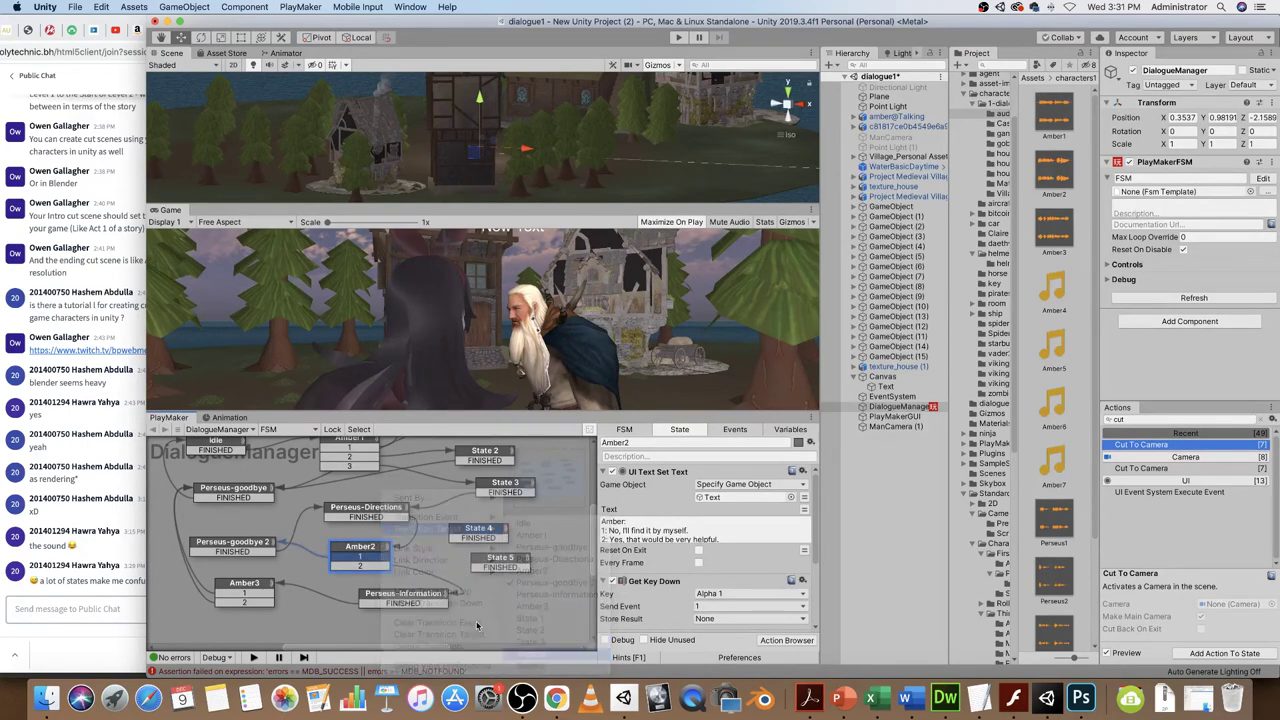
right_click(377, 569)
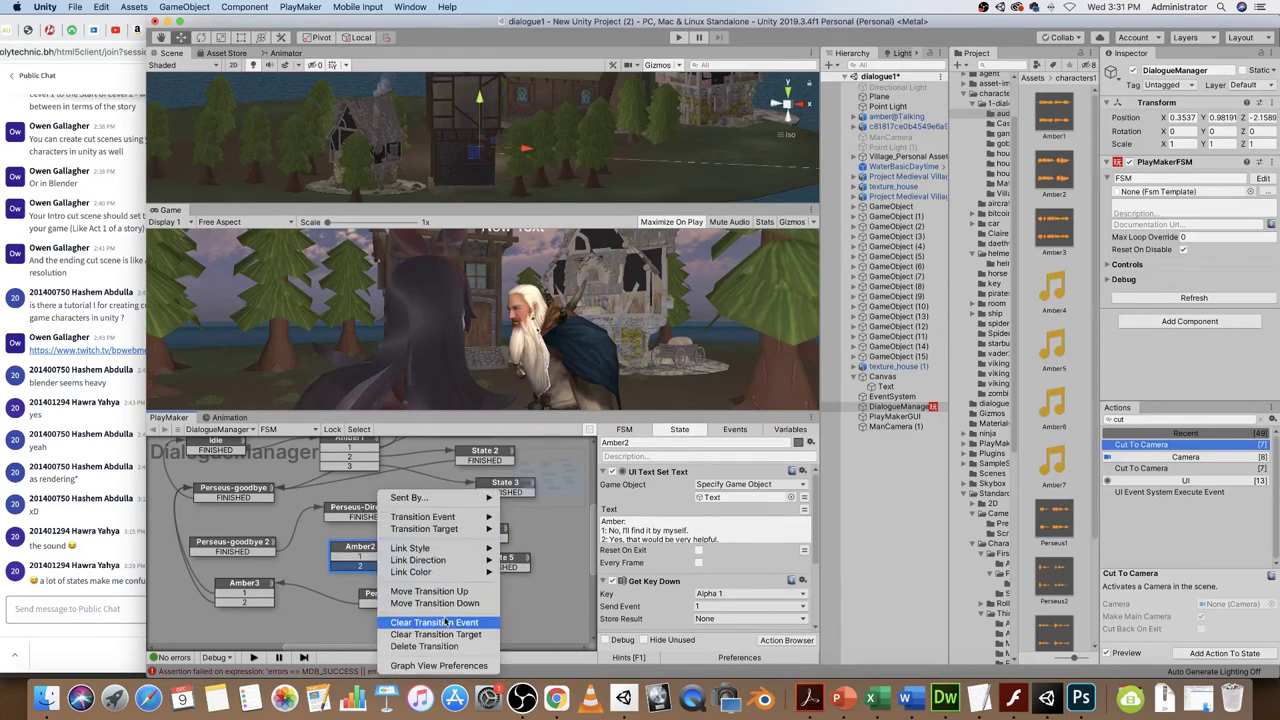
left_click(555, 550)
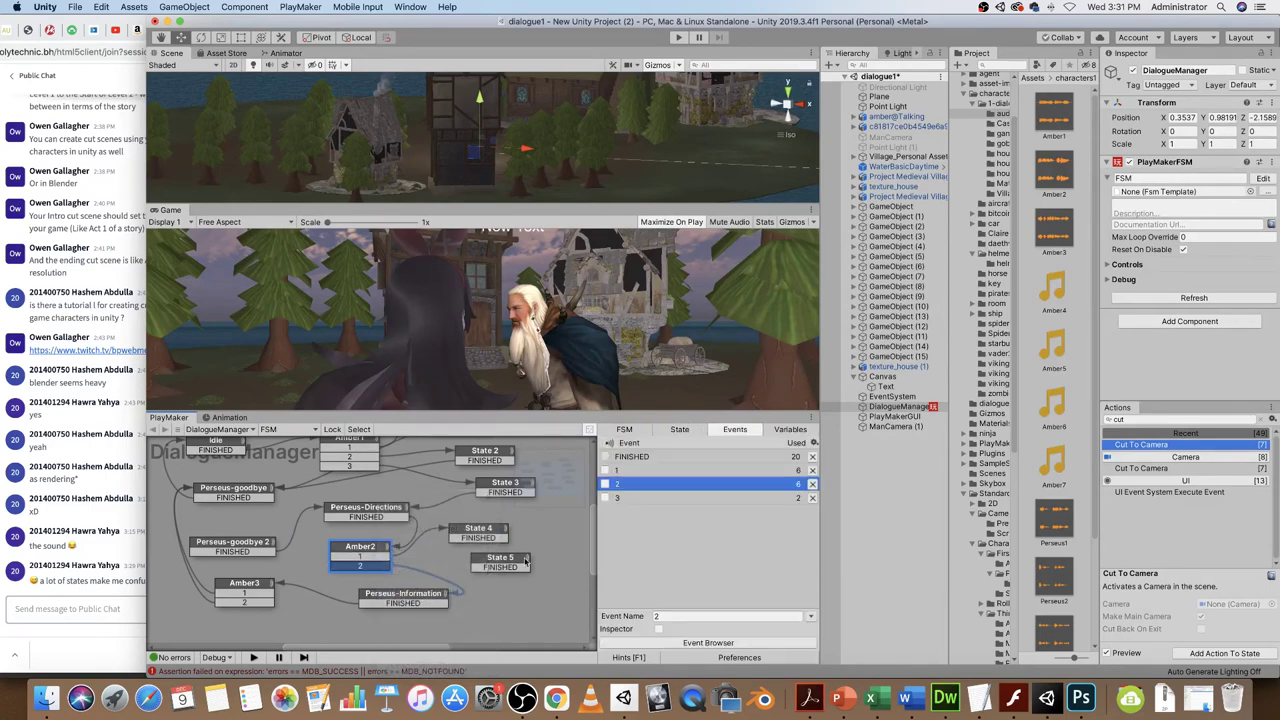
right_click(380, 569)
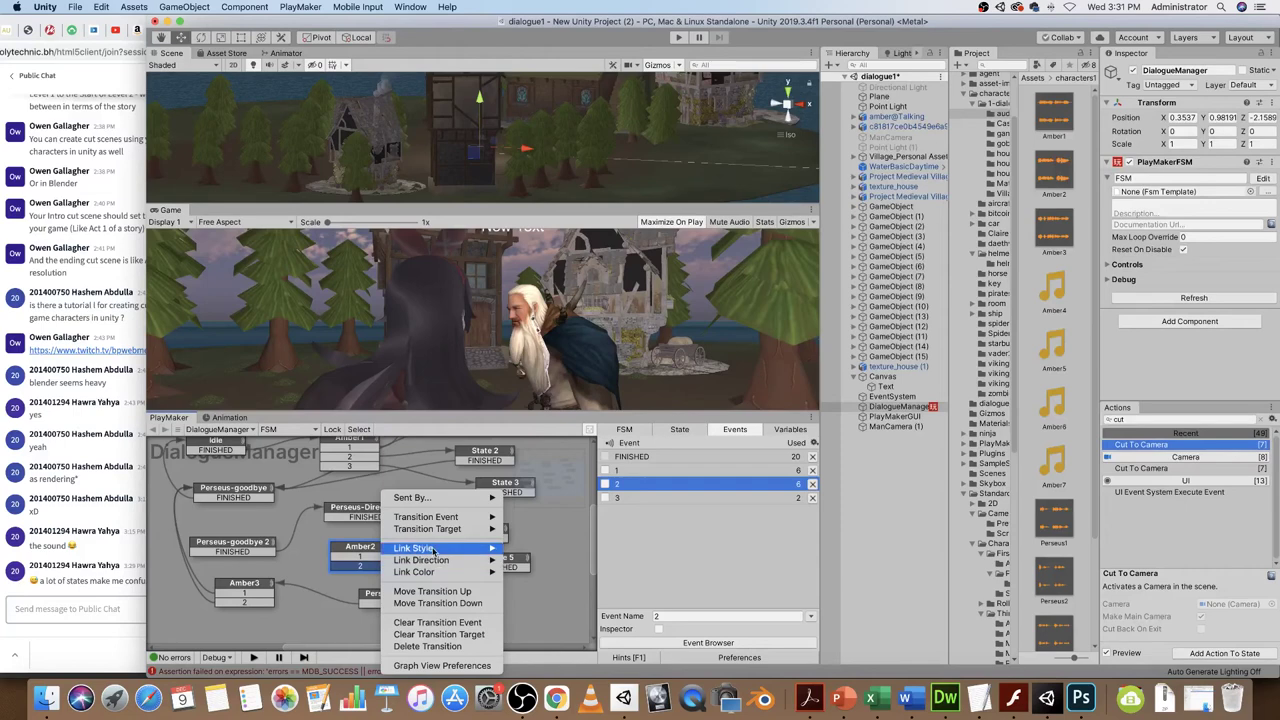
mouse_move(440, 529)
left_click(531, 665)
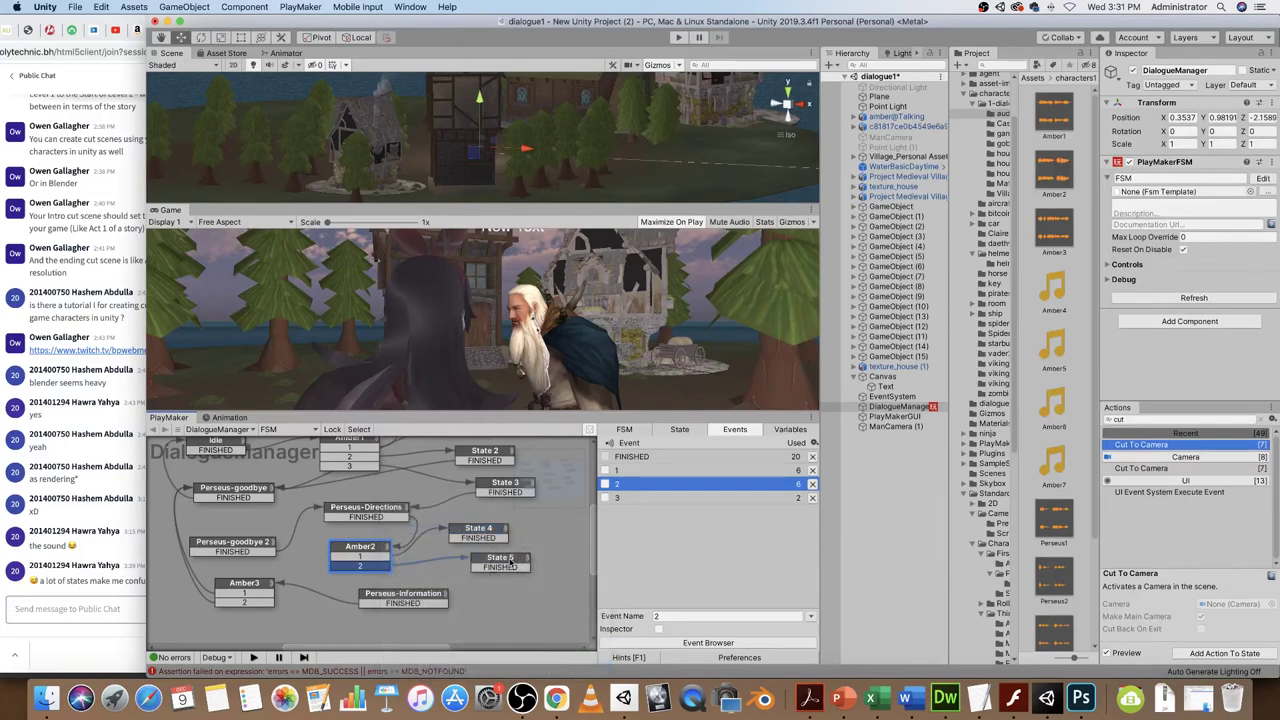
- Link State 4's FINISHED transition to Perseus-goodbye 2 and State 5's FINISHED transition to Perseus-Information
left_click(480, 538)
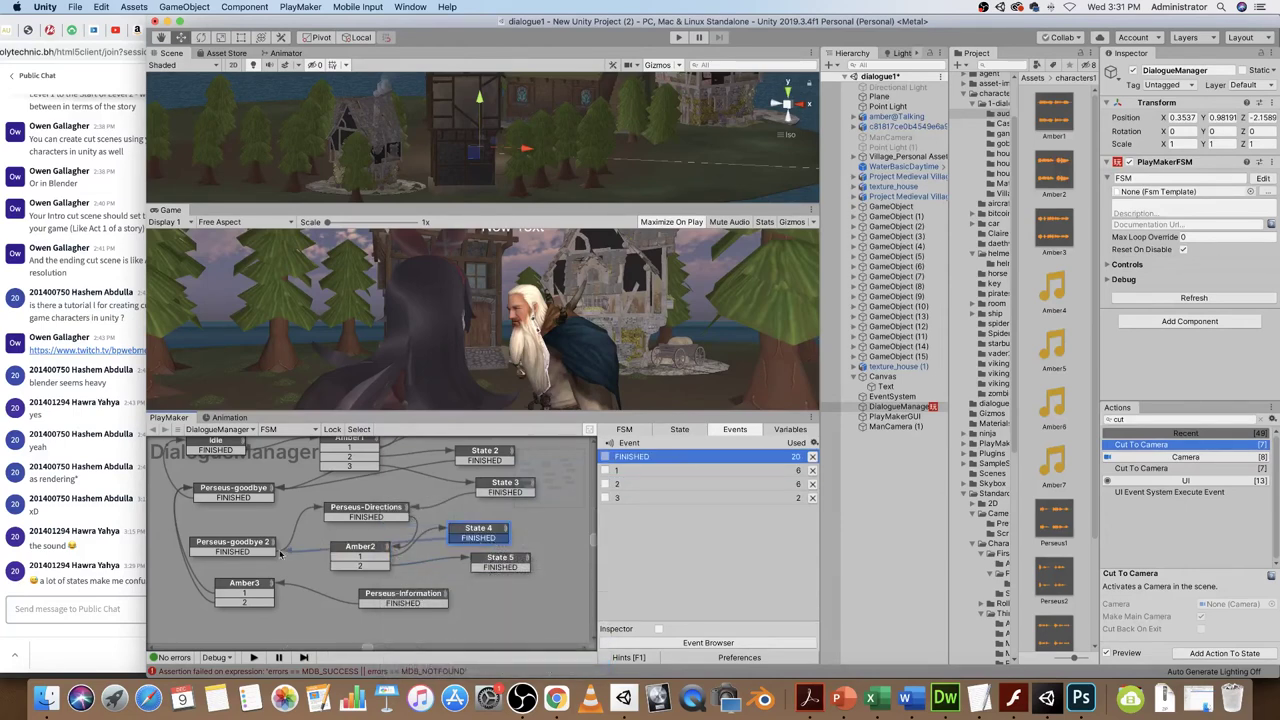
left_click_drag(519, 573, 443, 597)
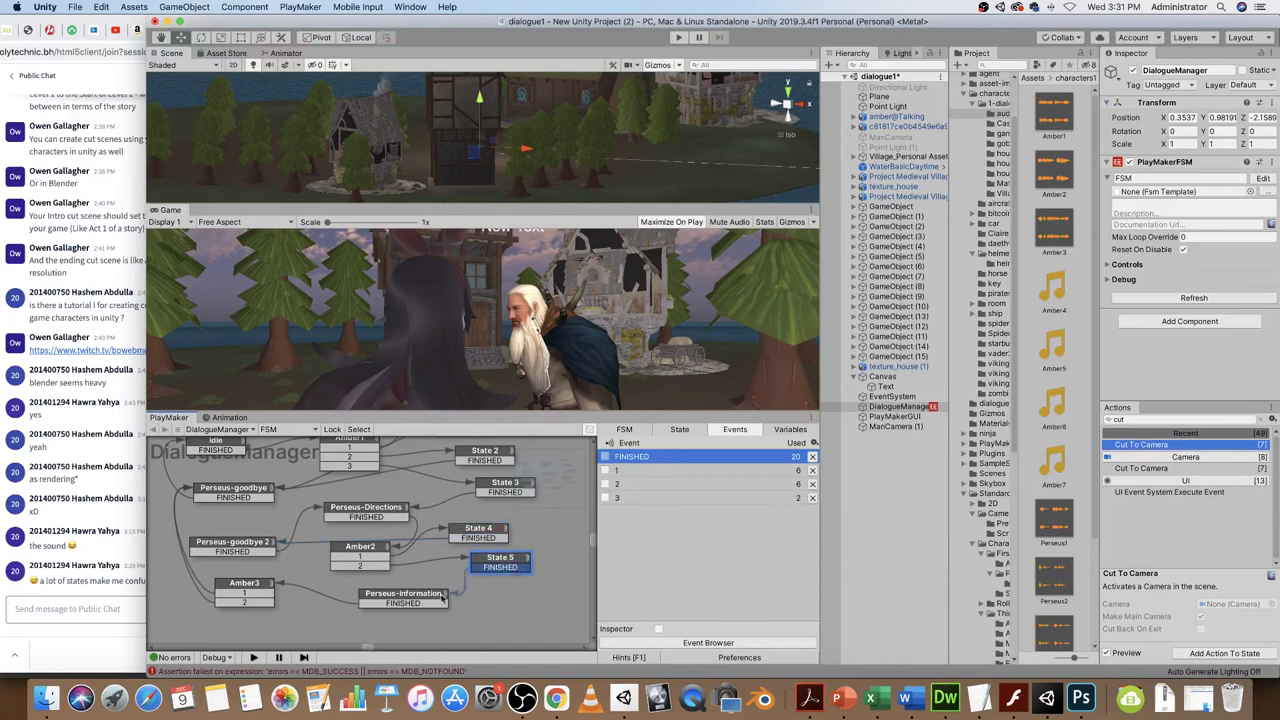
left_click_drag(478, 531, 487, 535)
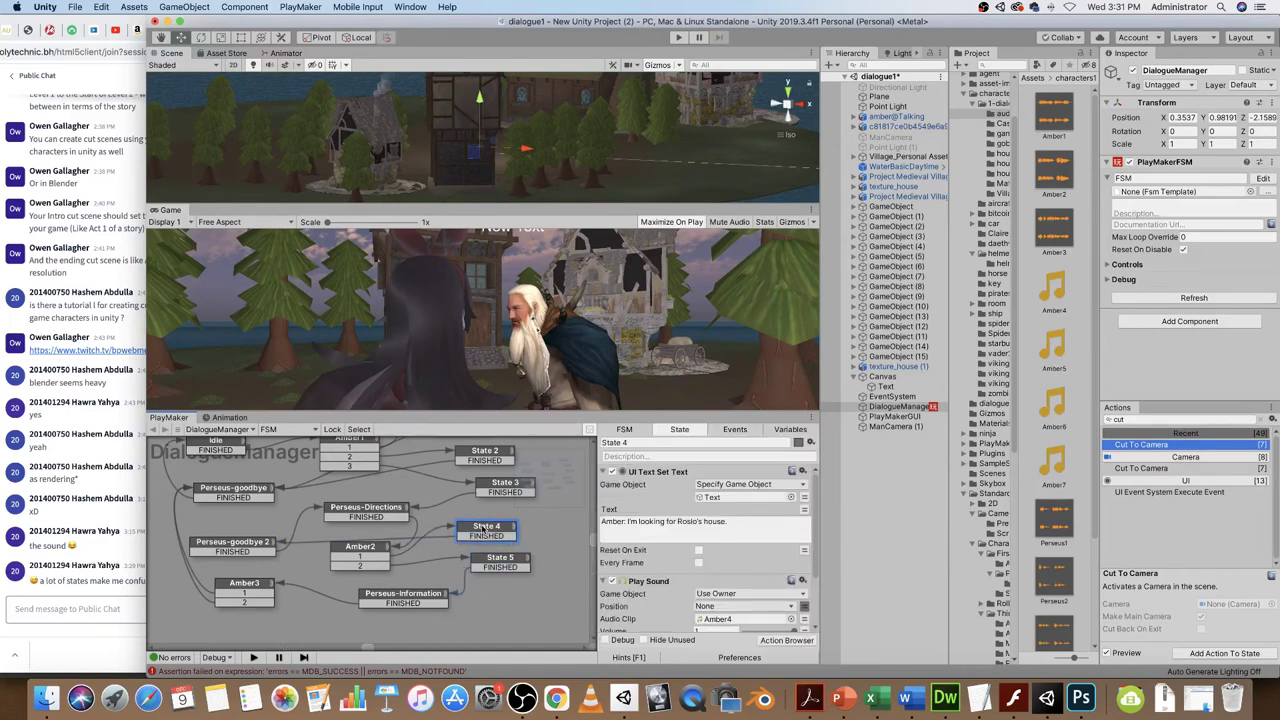
- Replace the line after "Amber:" in State 4's text with "No, I'll find it by myself." copied from the Word script
left_click(365, 551)
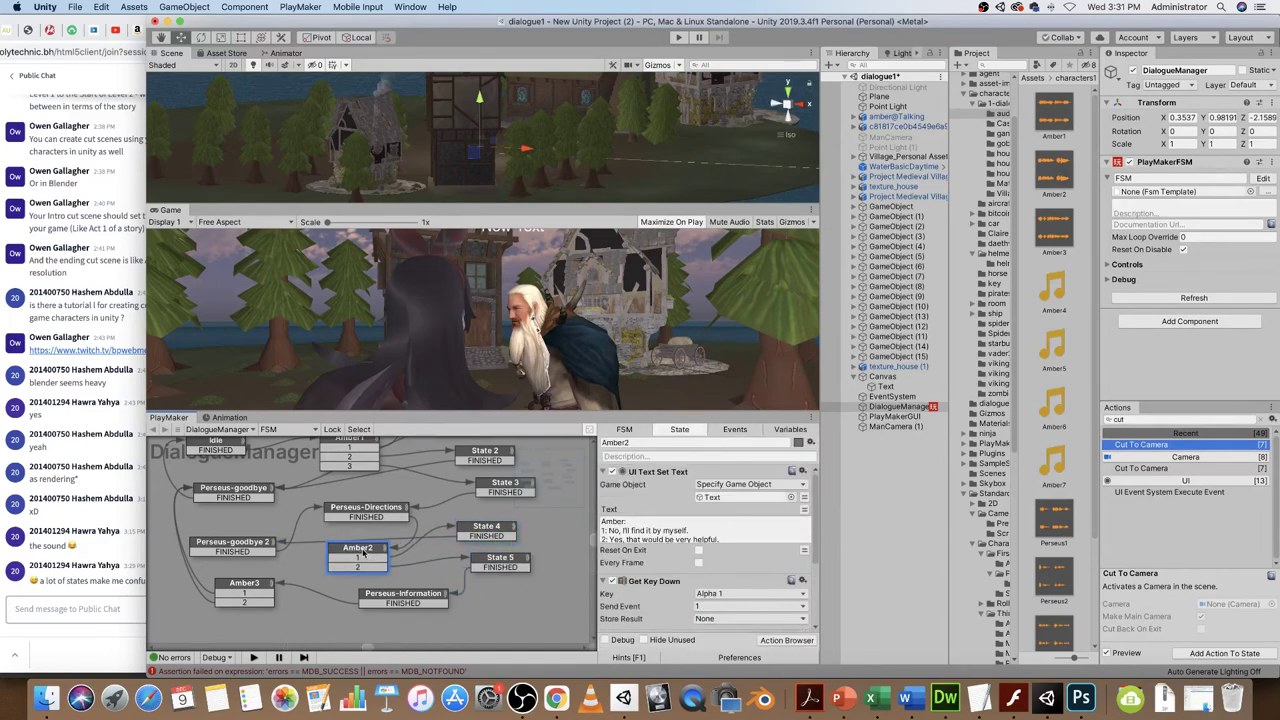
left_click(488, 528)
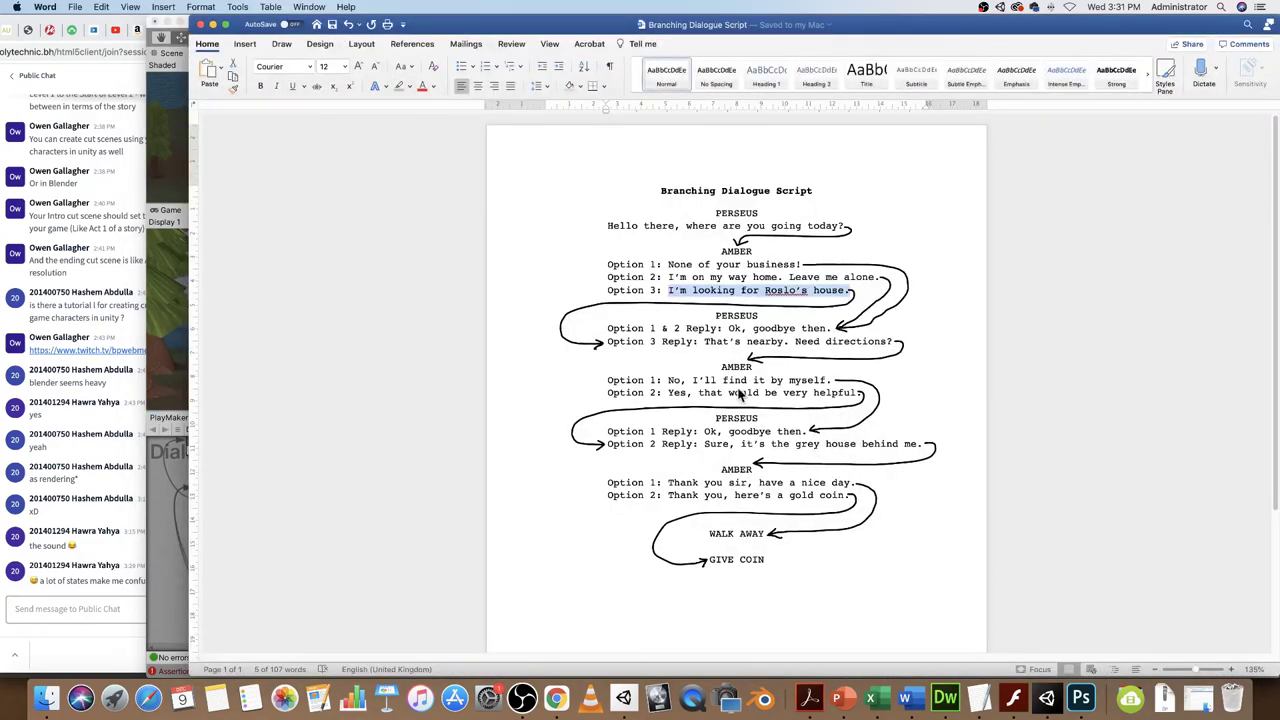
left_click_drag(671, 380, 839, 384)
key("super+c")
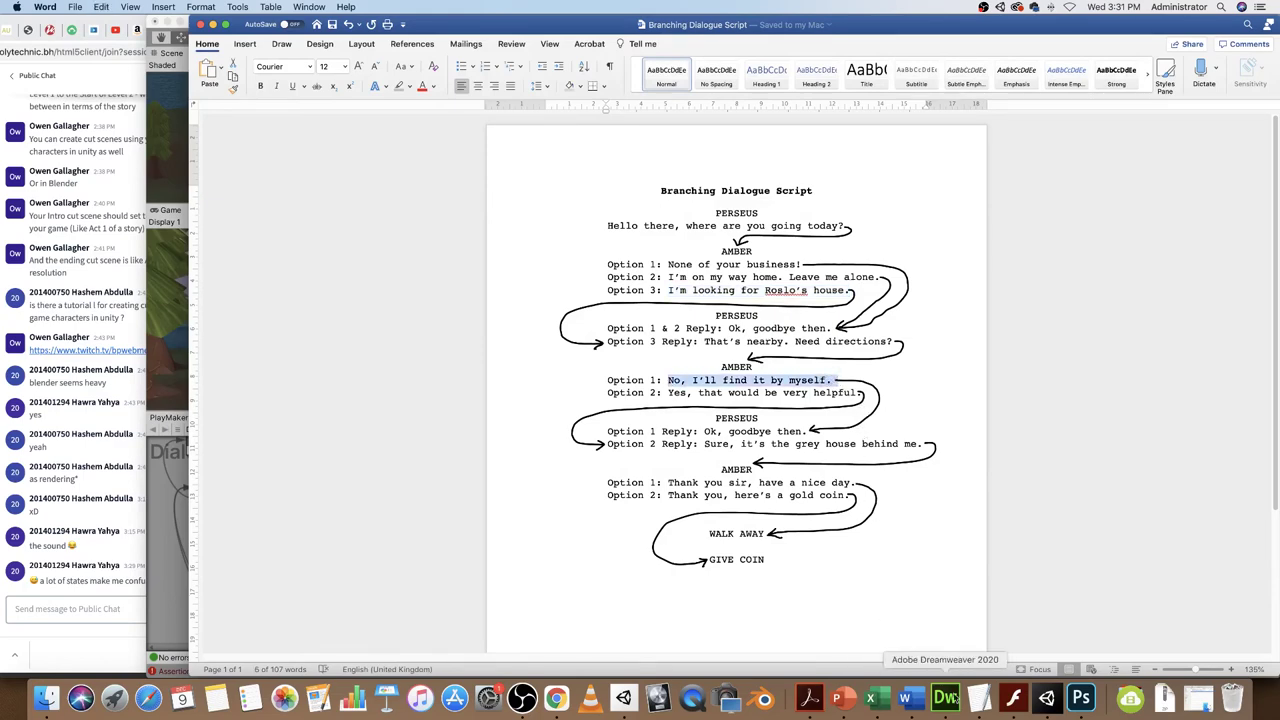
left_click(1046, 697)
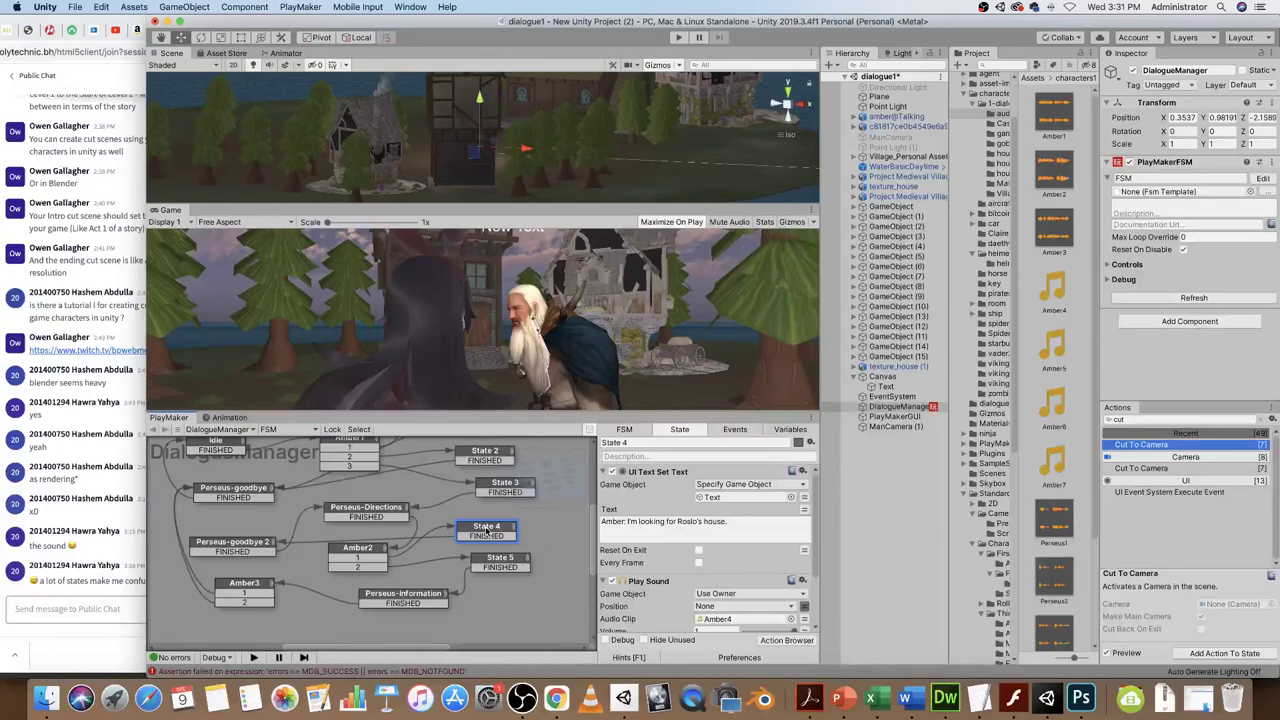
left_click_drag(629, 521, 730, 522)
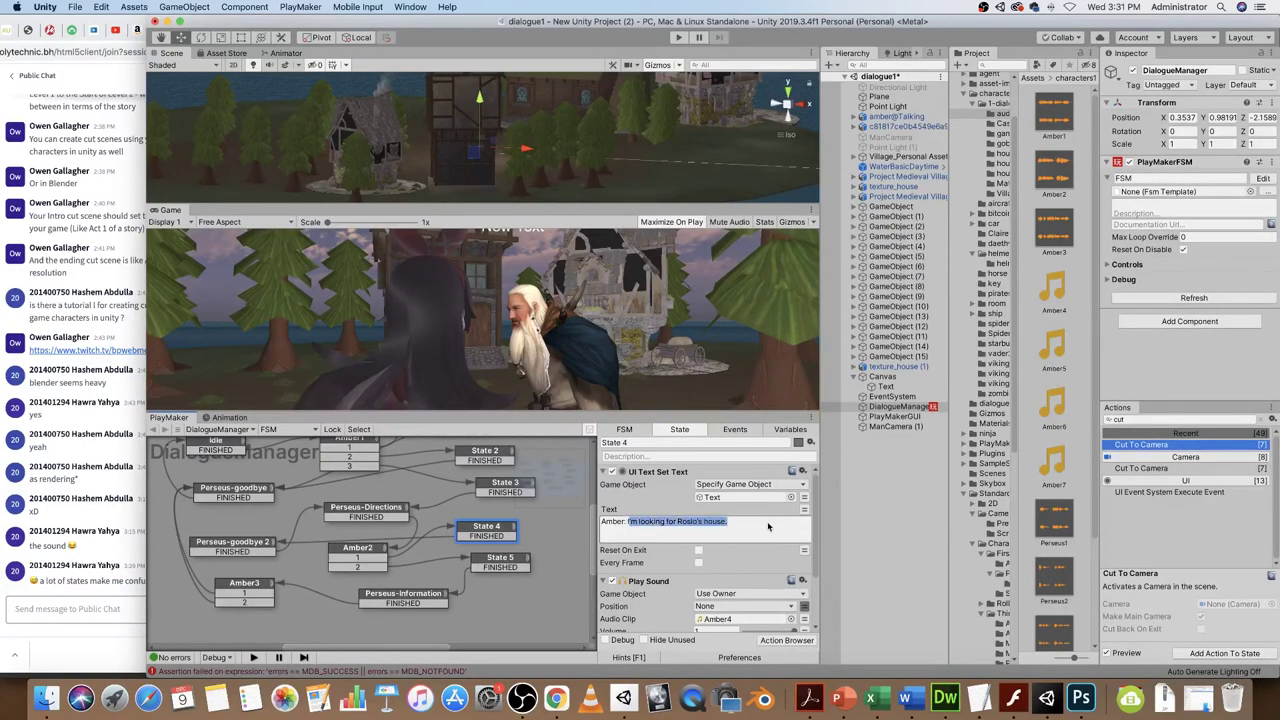
key("super+v")
- Replace the line after "Amber:" in State 5's text with "Yes, that would be very helpful." copied from the Word script
left_click(500, 563)
left_click(905, 697)
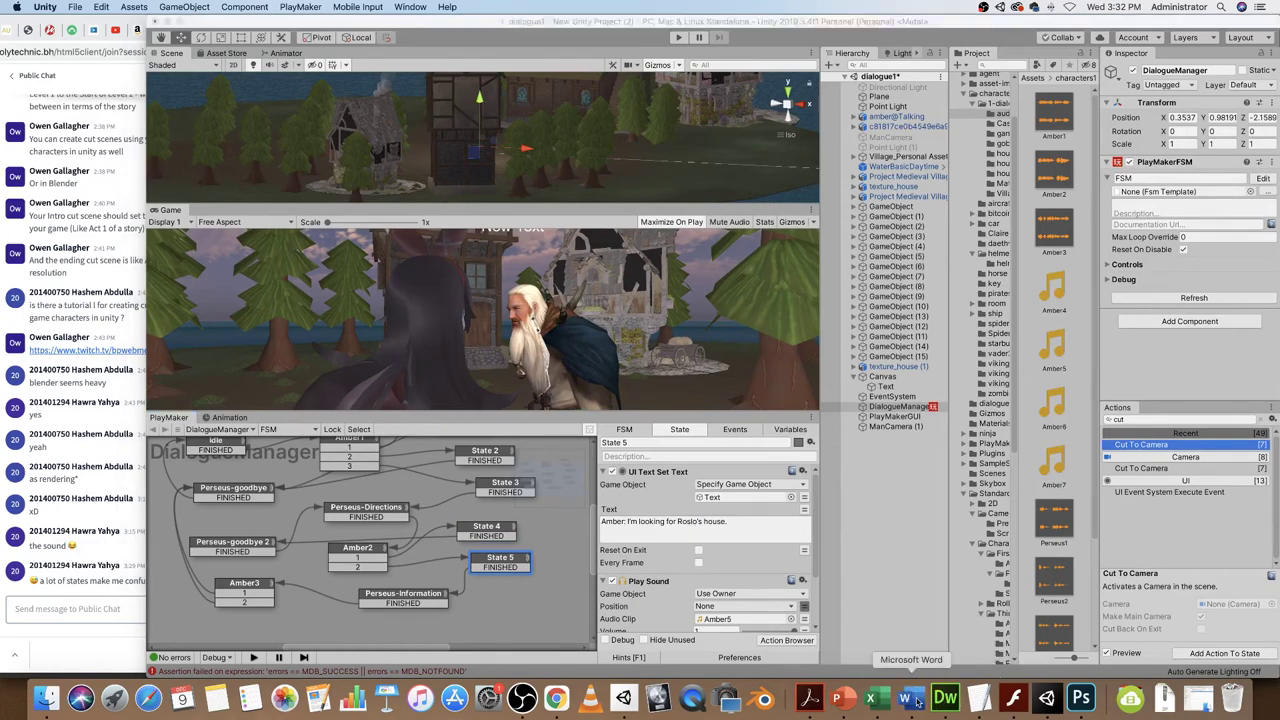
left_click_drag(668, 393, 866, 393)
key("super+c")
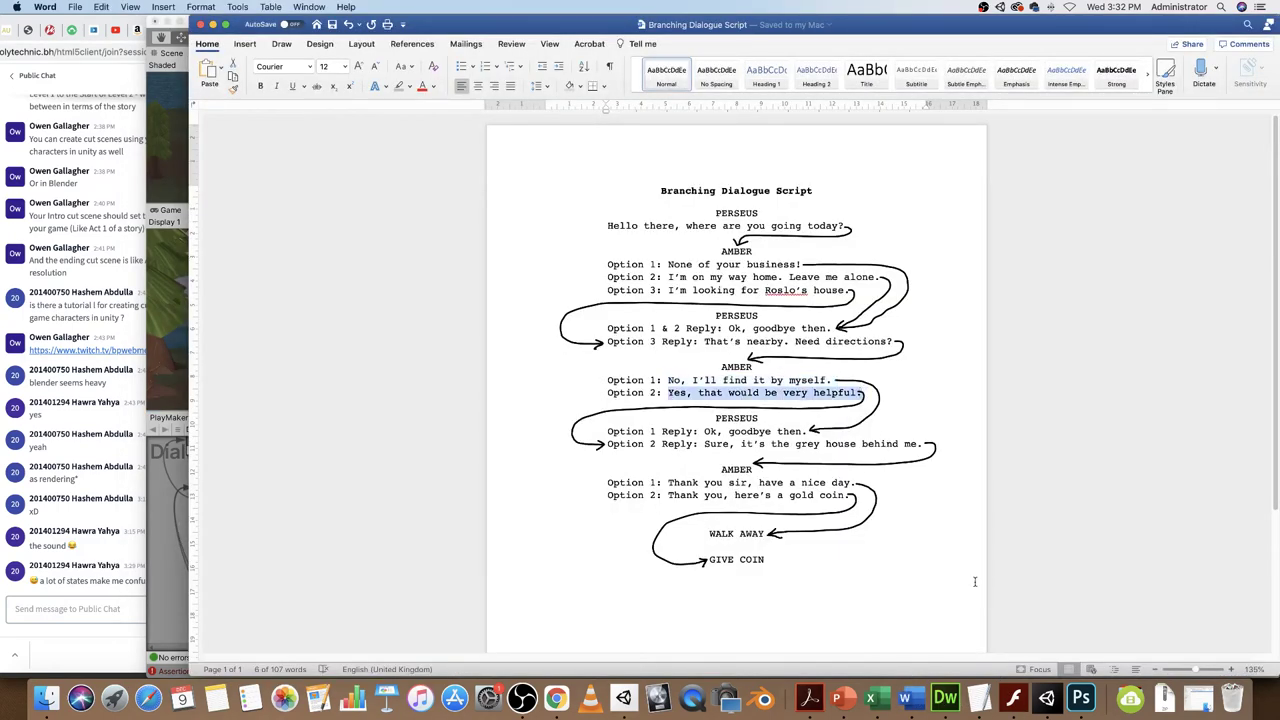
left_click(1046, 697)
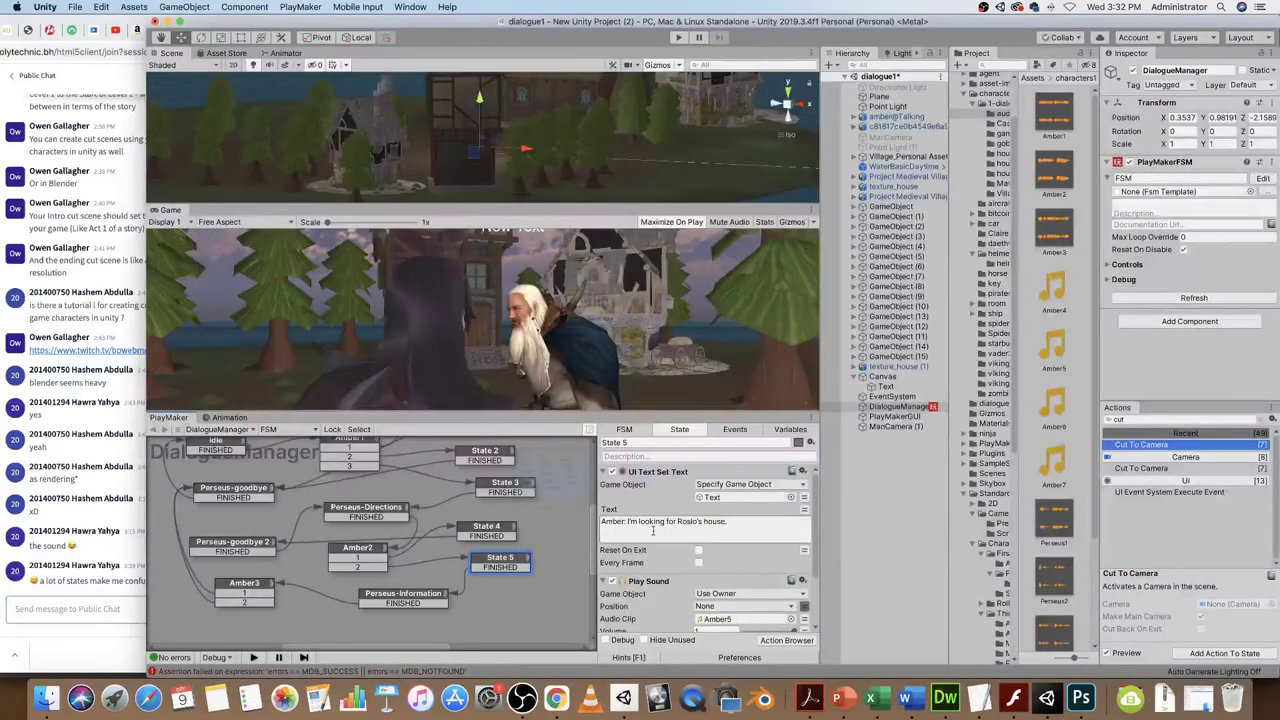
left_click_drag(665, 525, 783, 521)
key("super+v")
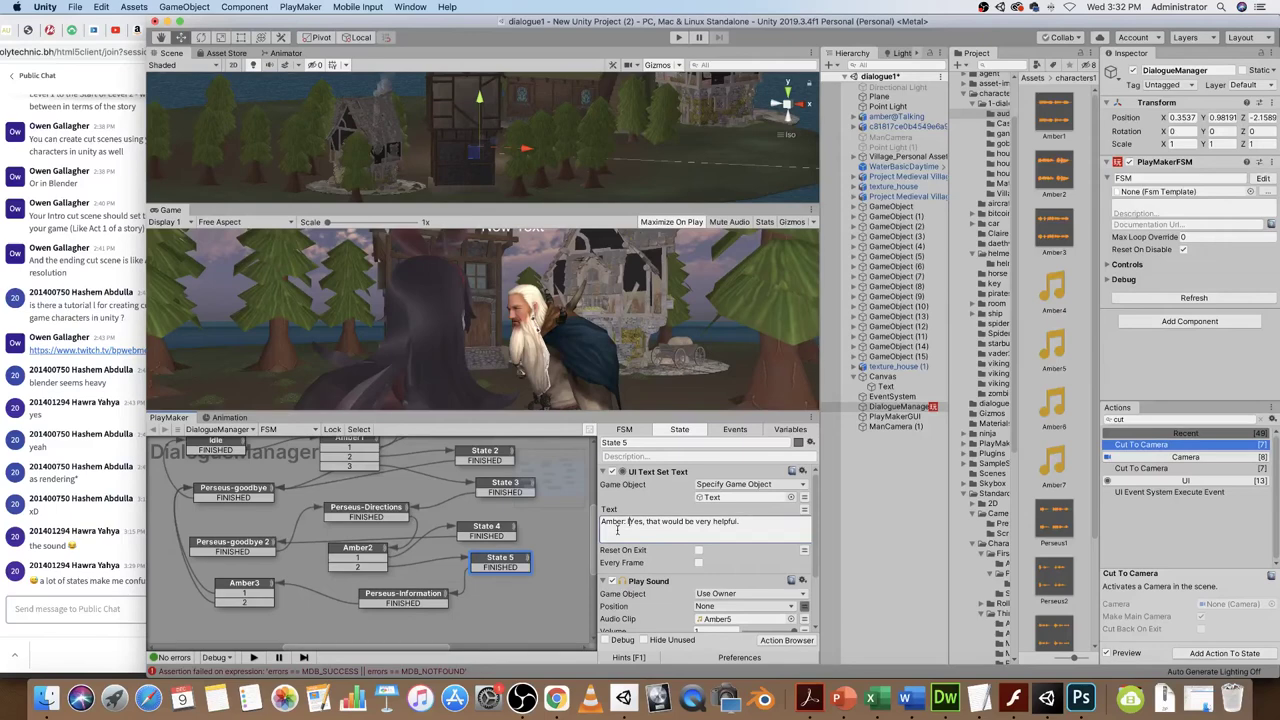
- Copy State 5 and paste it into the empty graph area beside Amber3
left_click(413, 598)
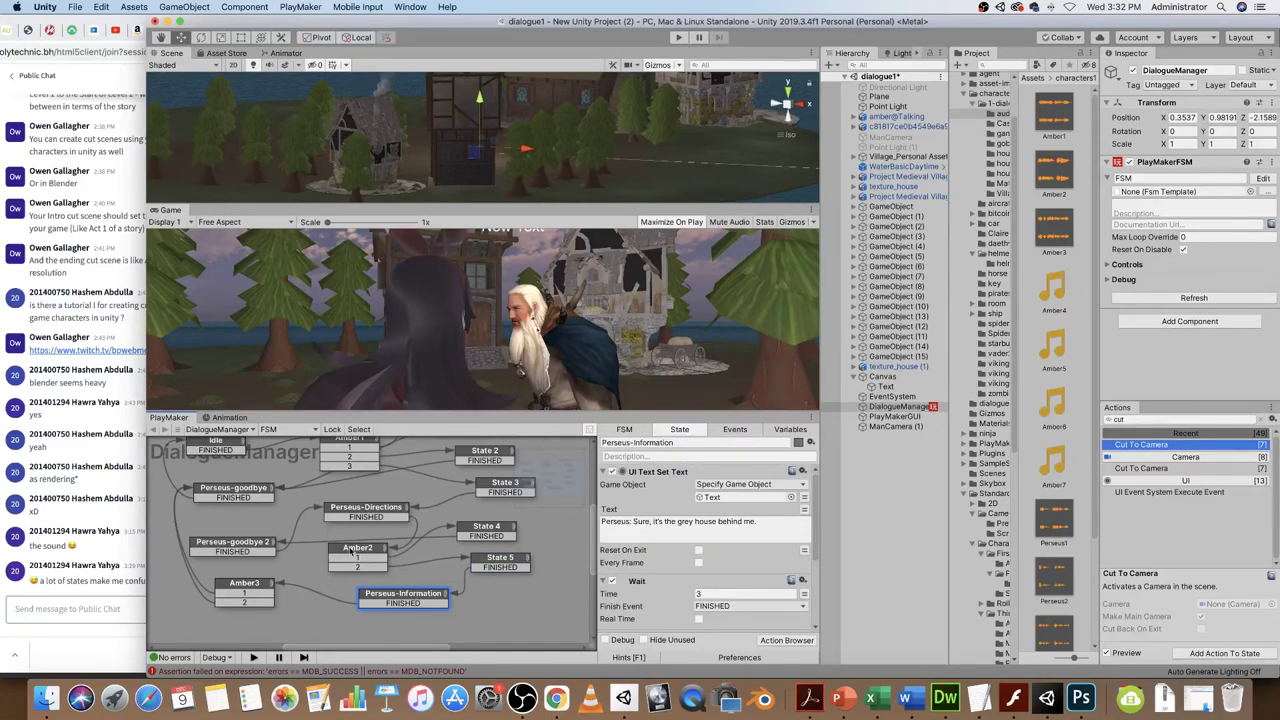
left_click(353, 553)
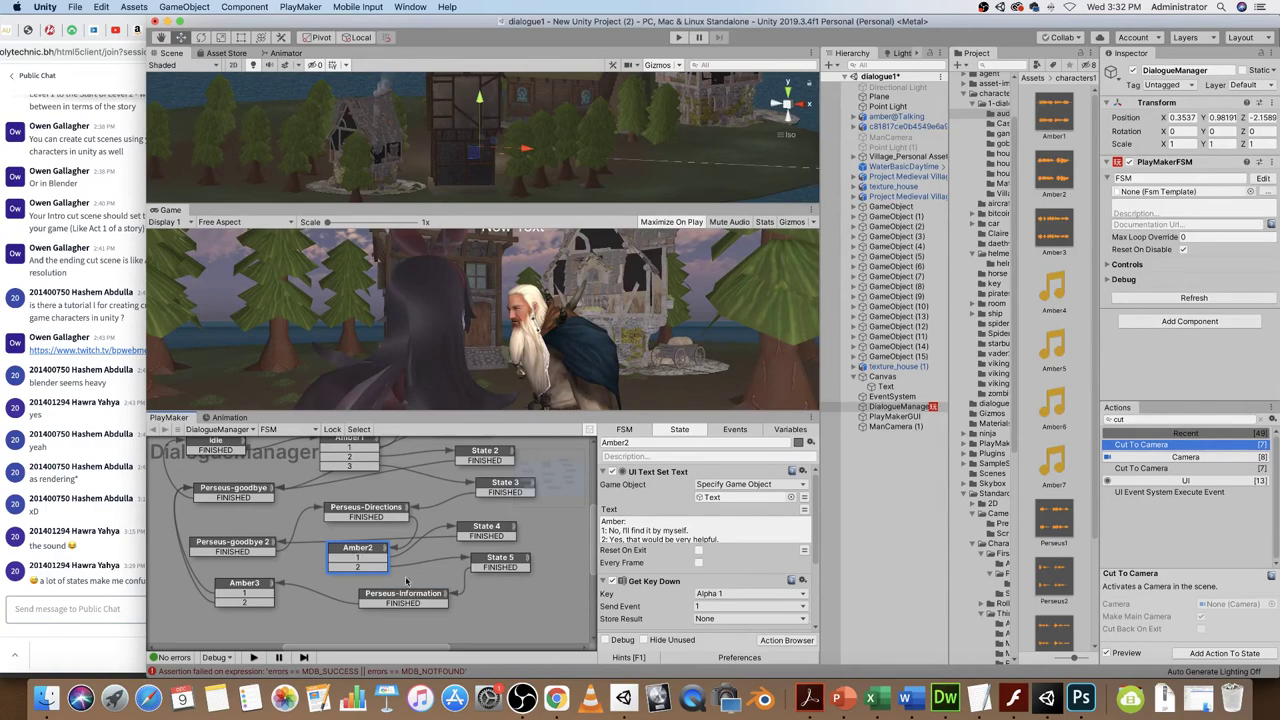
left_click(236, 589)
left_click_drag(373, 610, 431, 551, "alt")
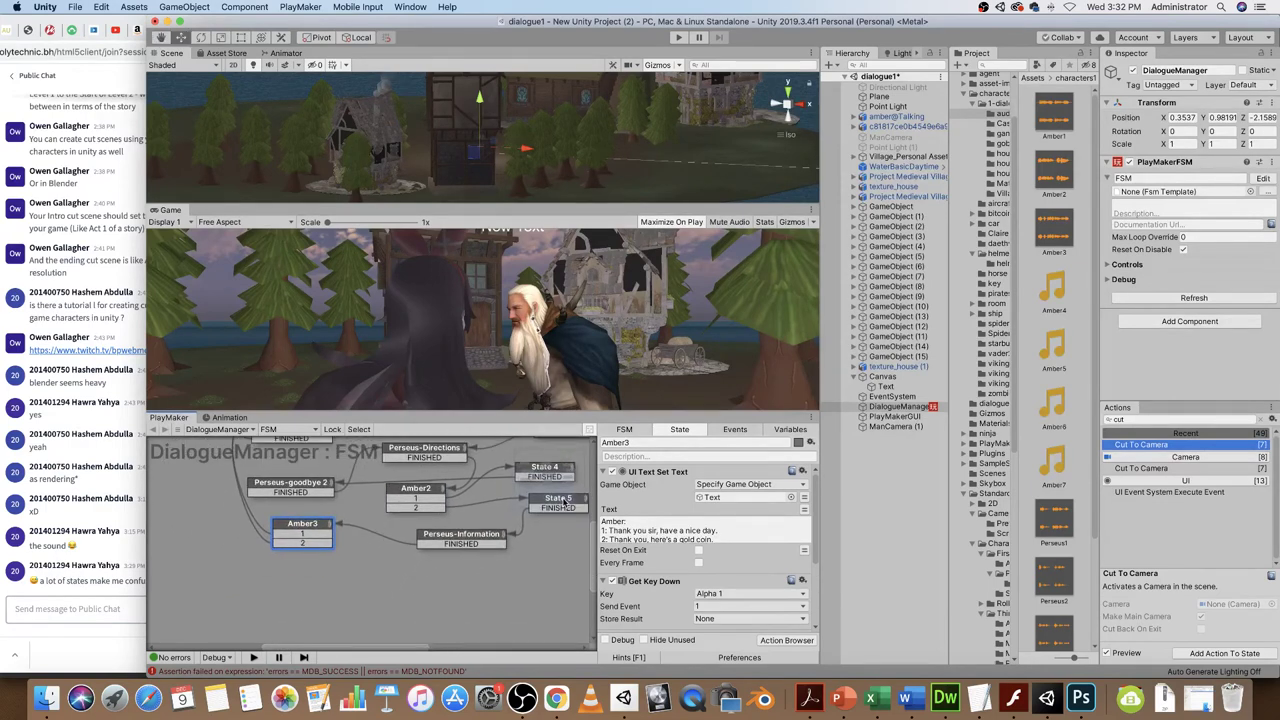
left_click(560, 500)
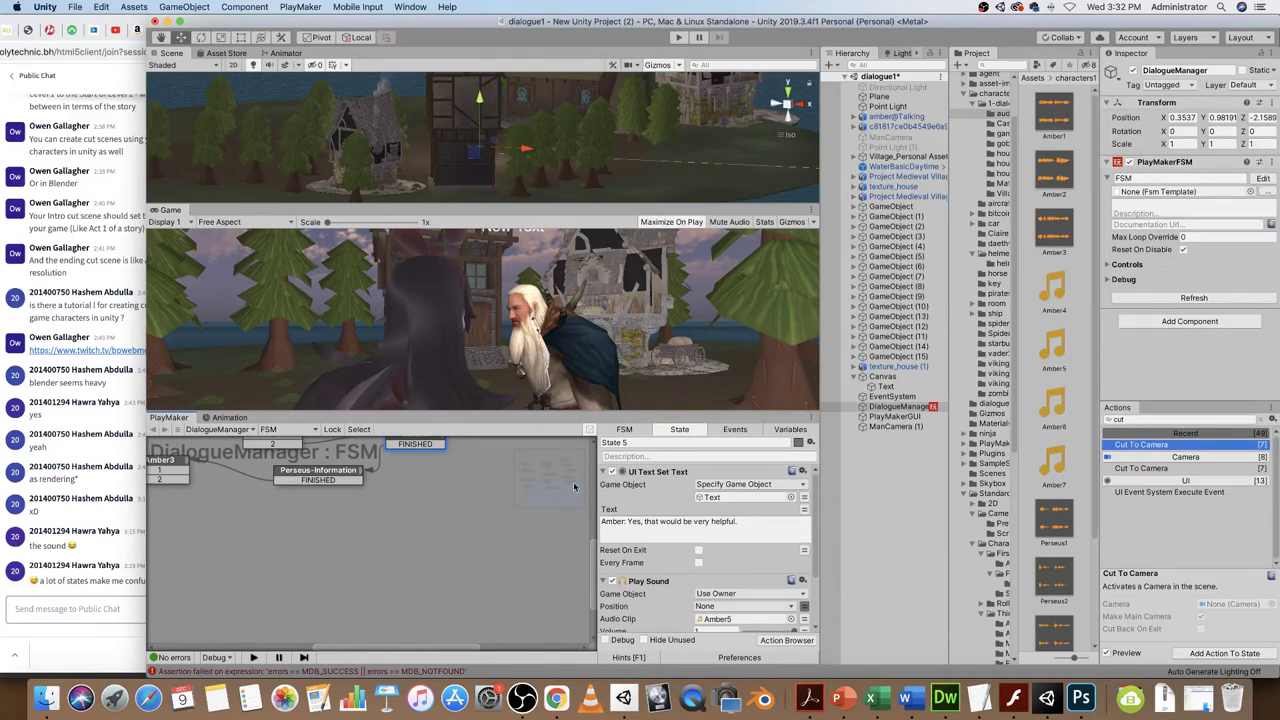
left_click_drag(452, 483, 461, 546, "alt")
right_click(435, 497)
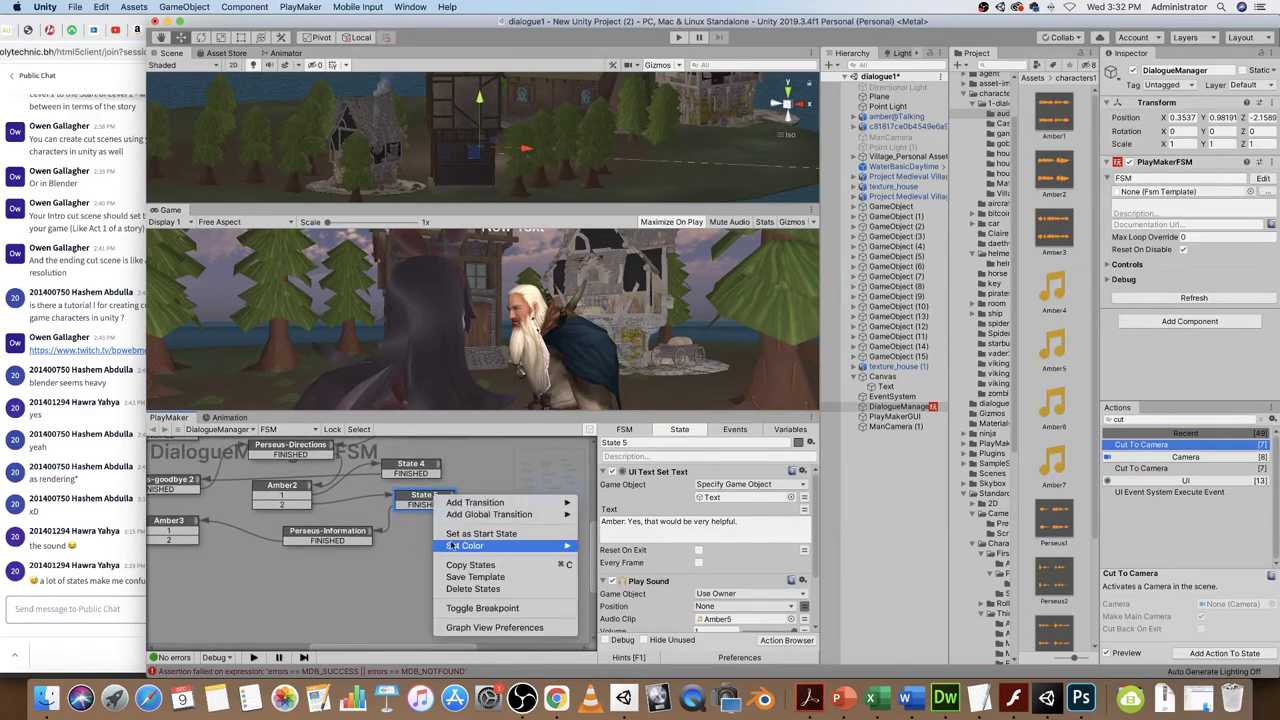
left_click(266, 566)
scroll(266, 566, "left", 5)
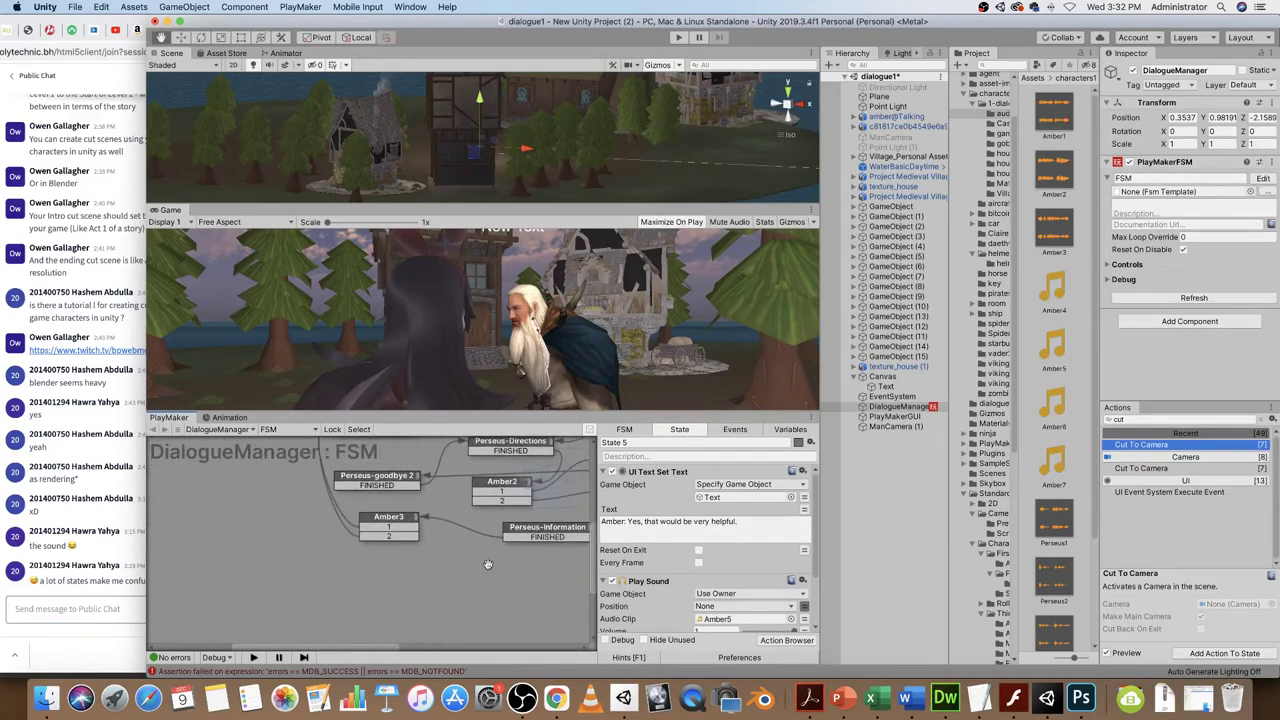
right_click(240, 553)
left_click(277, 528)
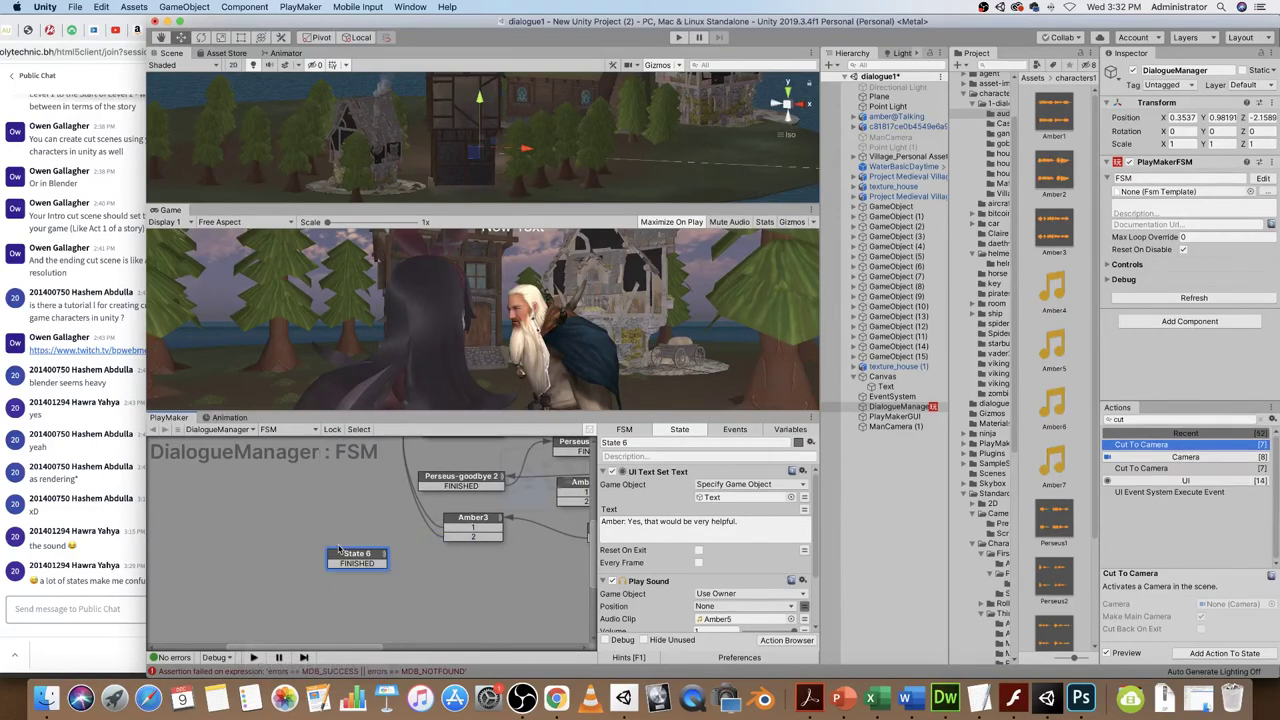
left_click_drag(354, 555, 335, 528)
- Paste a second copy of State 5 beside Amber3 and arrange it below the first copy
right_click(400, 520)
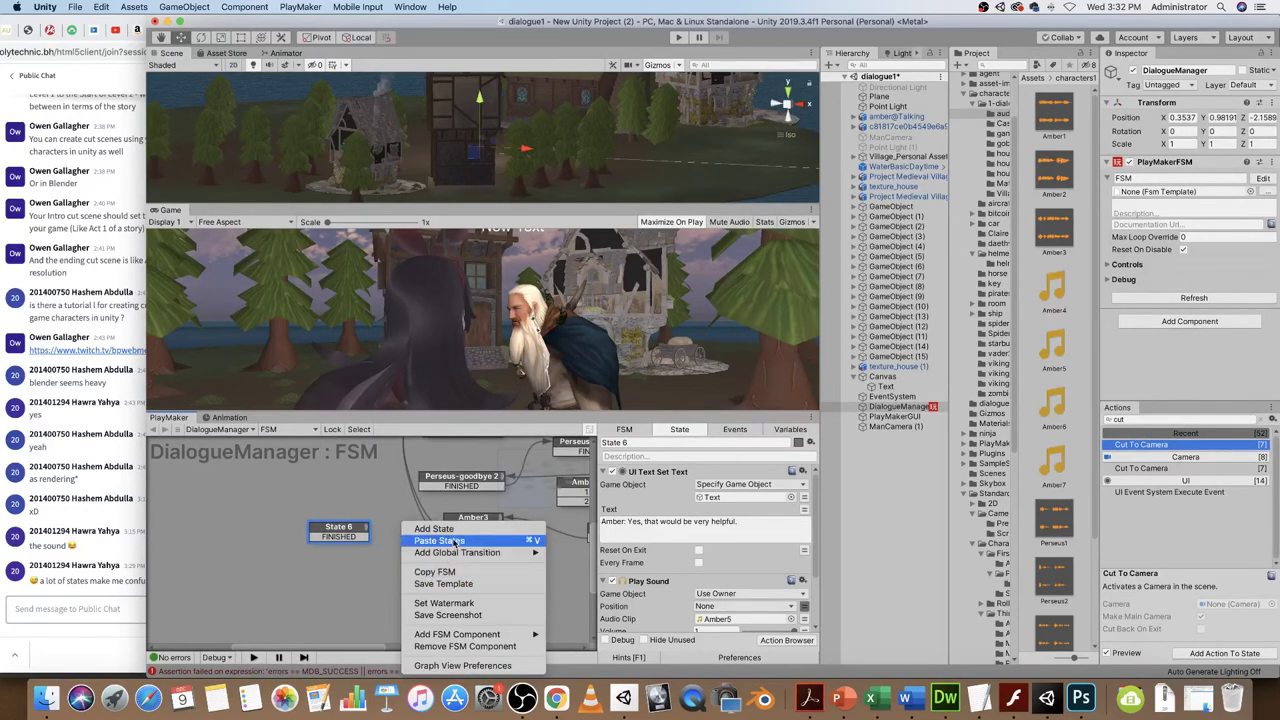
left_click(422, 561)
left_click_drag(425, 566, 369, 522)
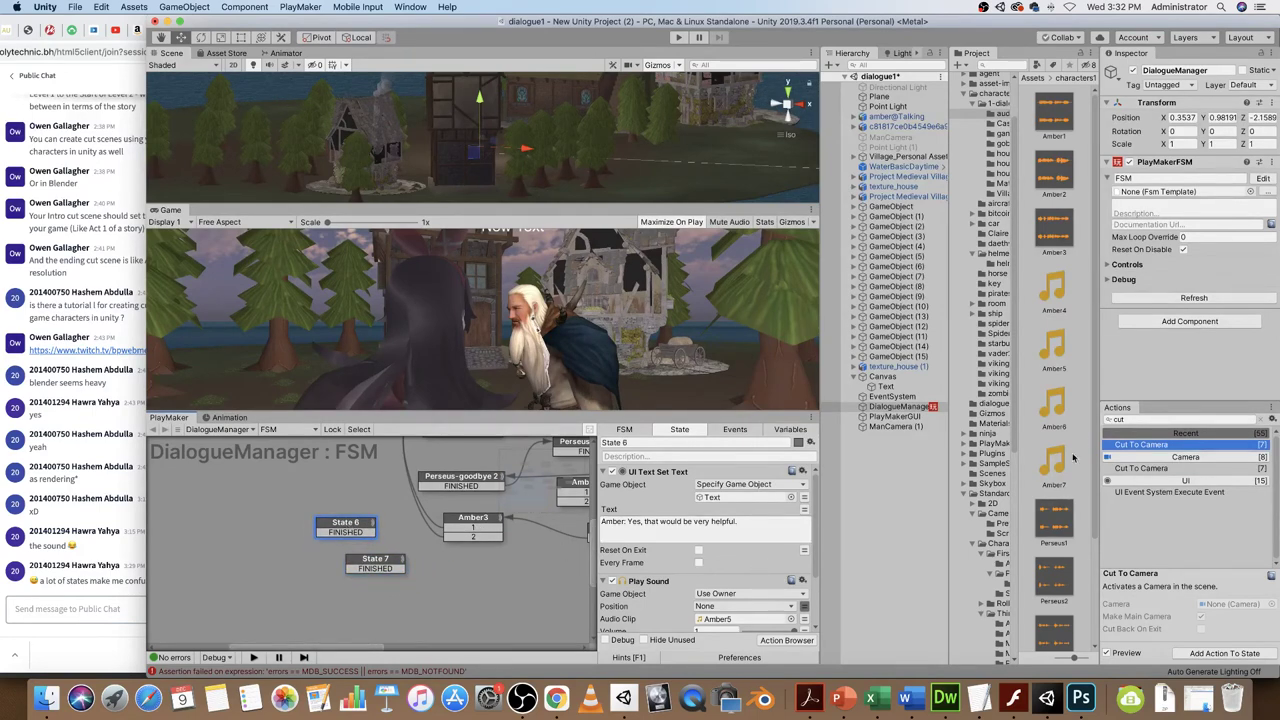
- Set the Play Sound audio clip to Amber6 in State 6 and to Amber7 in State 7
left_click_drag(1057, 407, 745, 618)
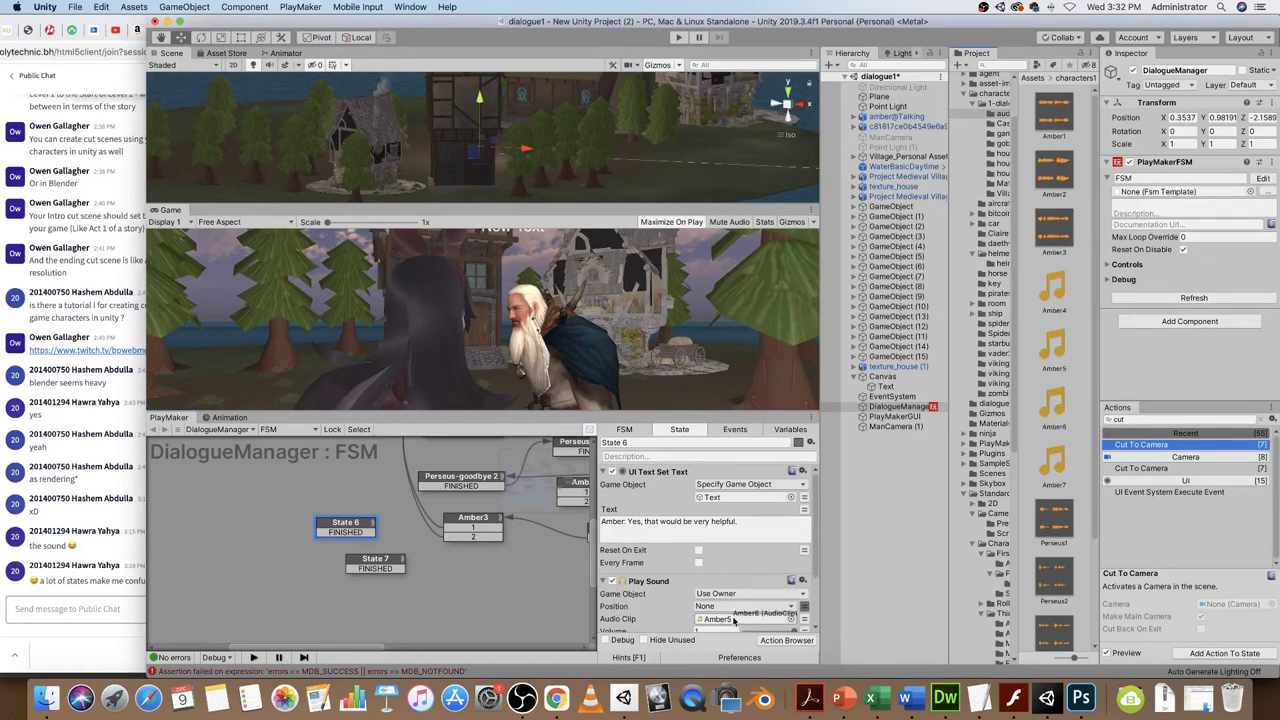
left_click(376, 560)
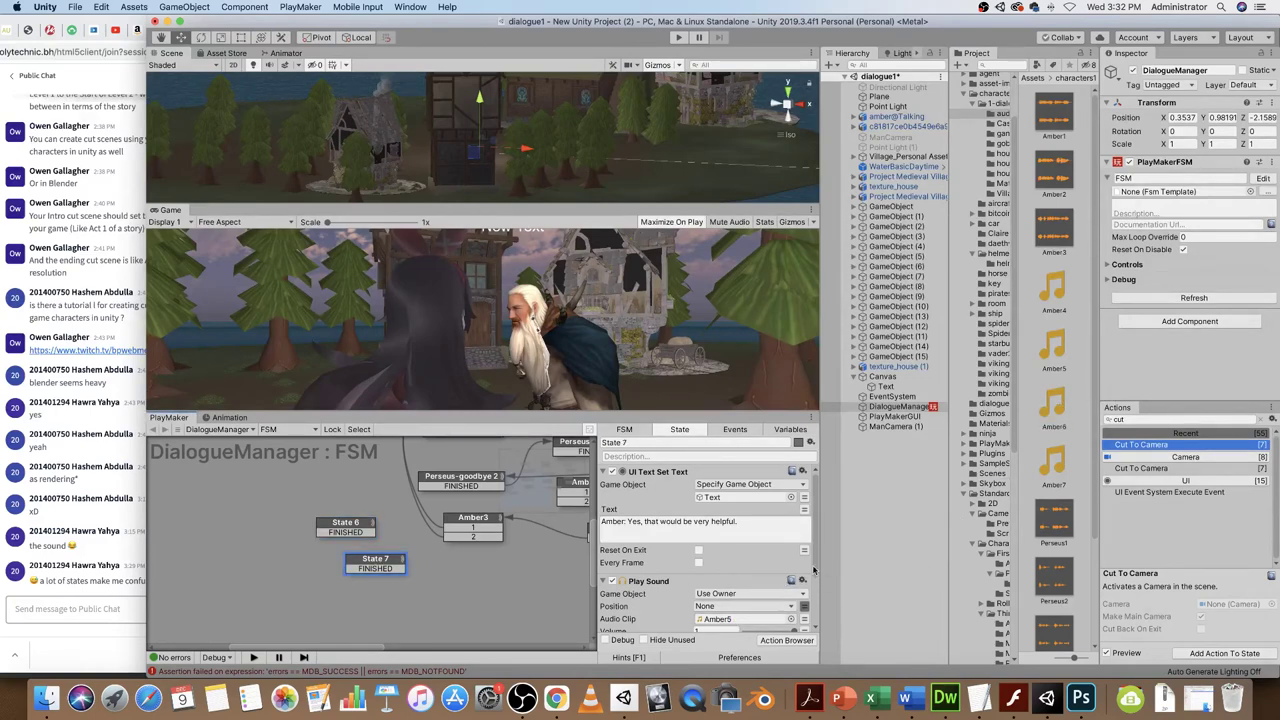
left_click_drag(1053, 462, 791, 620)
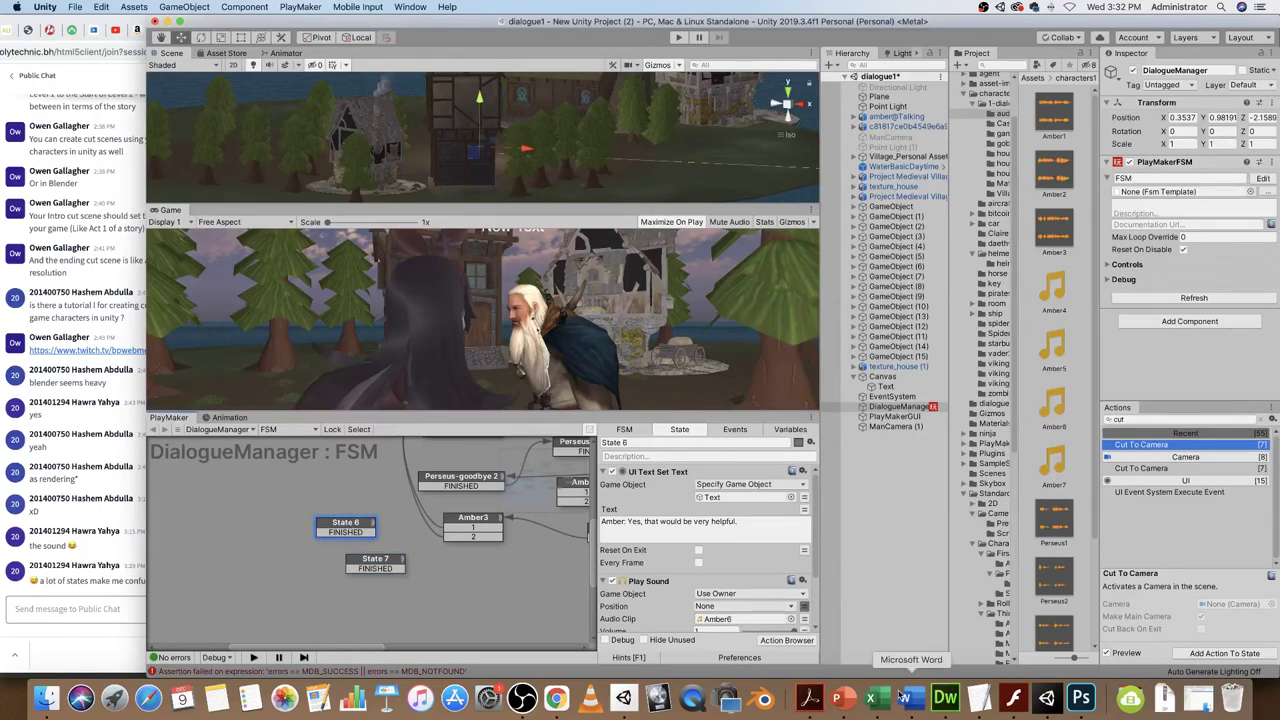
- Replace the line after "Amber:" in State 6's text with "Thank you sir, have a nice day." copied from the Word script
left_click(908, 698)
left_click_drag(668, 482, 857, 481)
key("super+c")
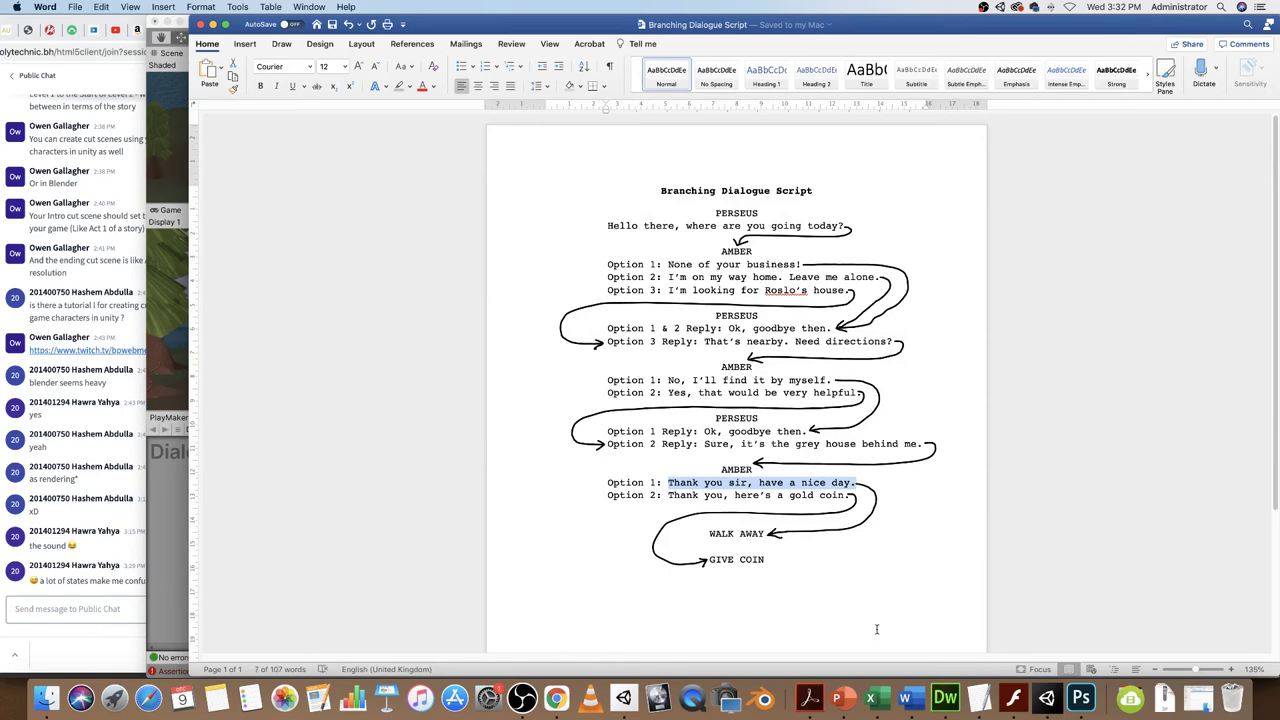
left_click(1046, 697)
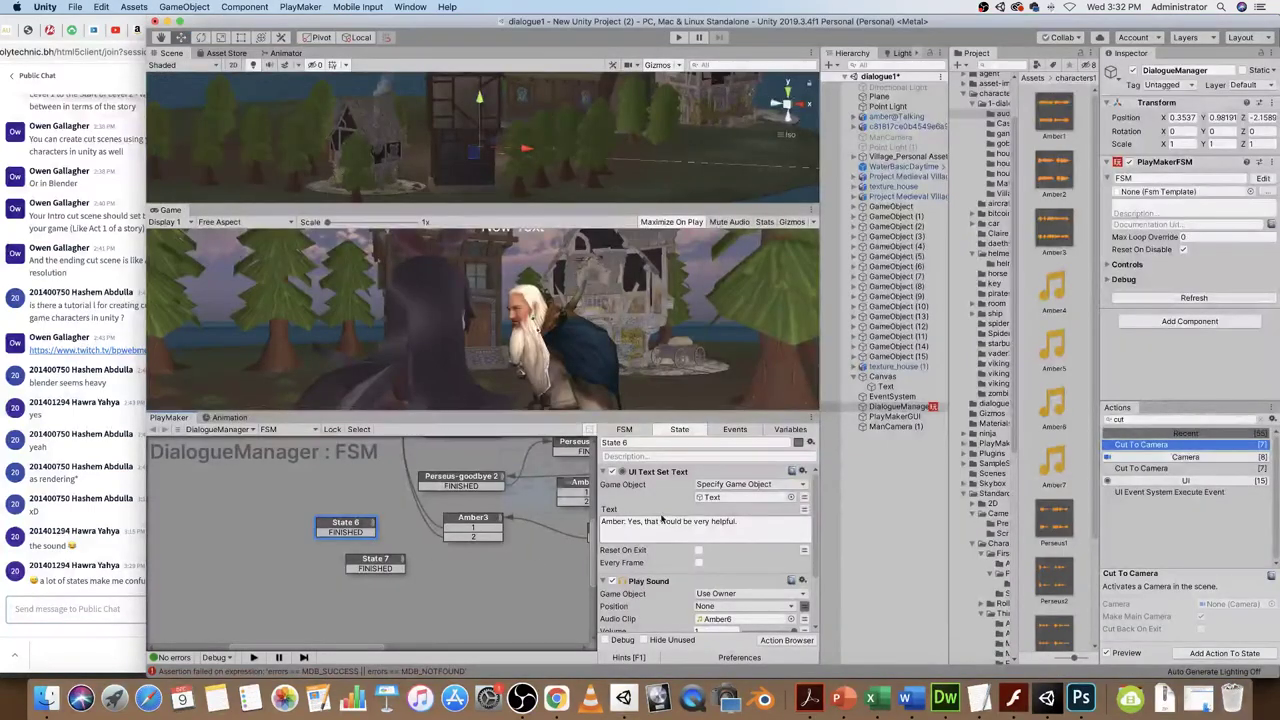
left_click_drag(740, 521, 626, 521)
key("super+v")
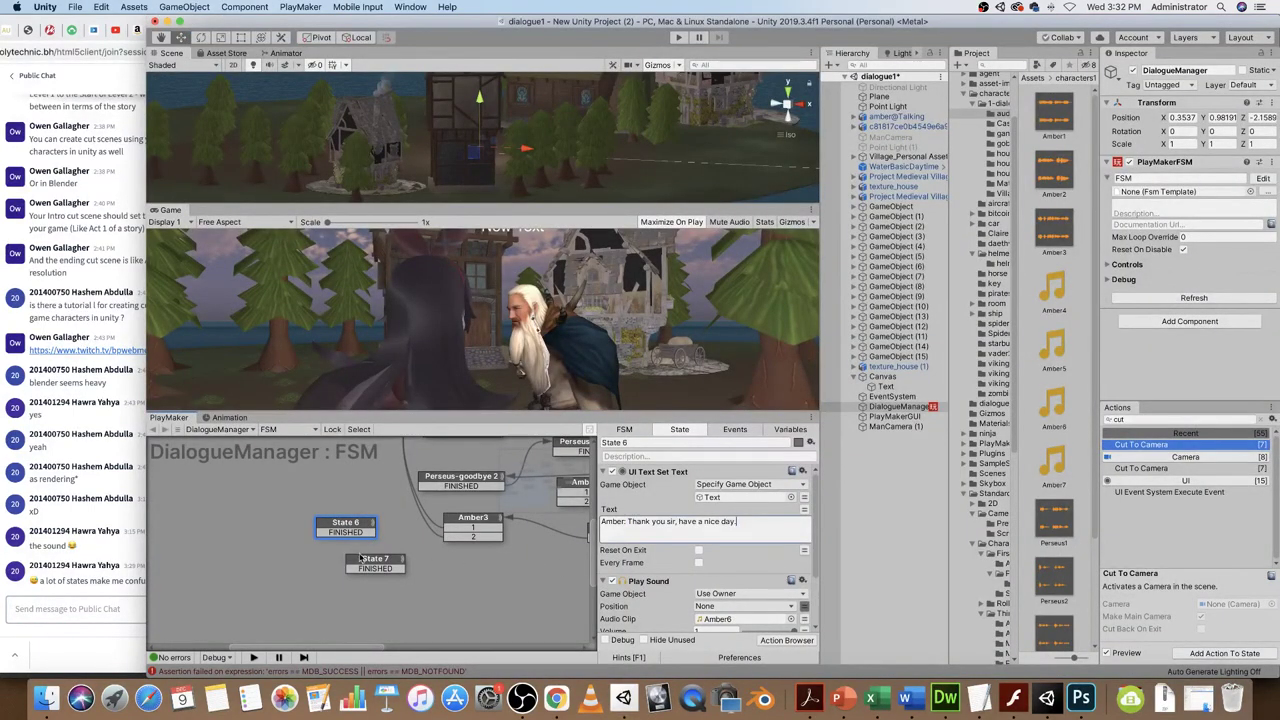
- Replace the line after "Amber:" in State 7's text with "Thank you, here's a gold coin." copied from the Word script
left_click(908, 700)
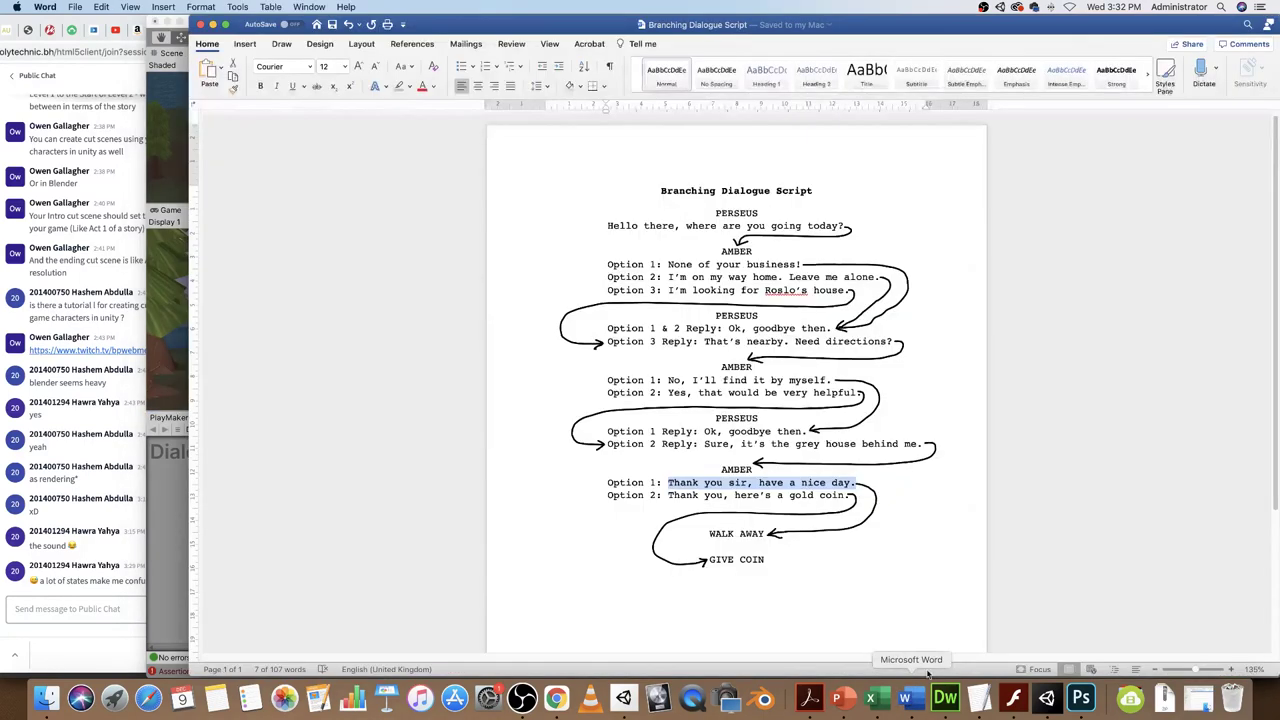
left_click_drag(668, 497, 832, 492)
key("super+c")
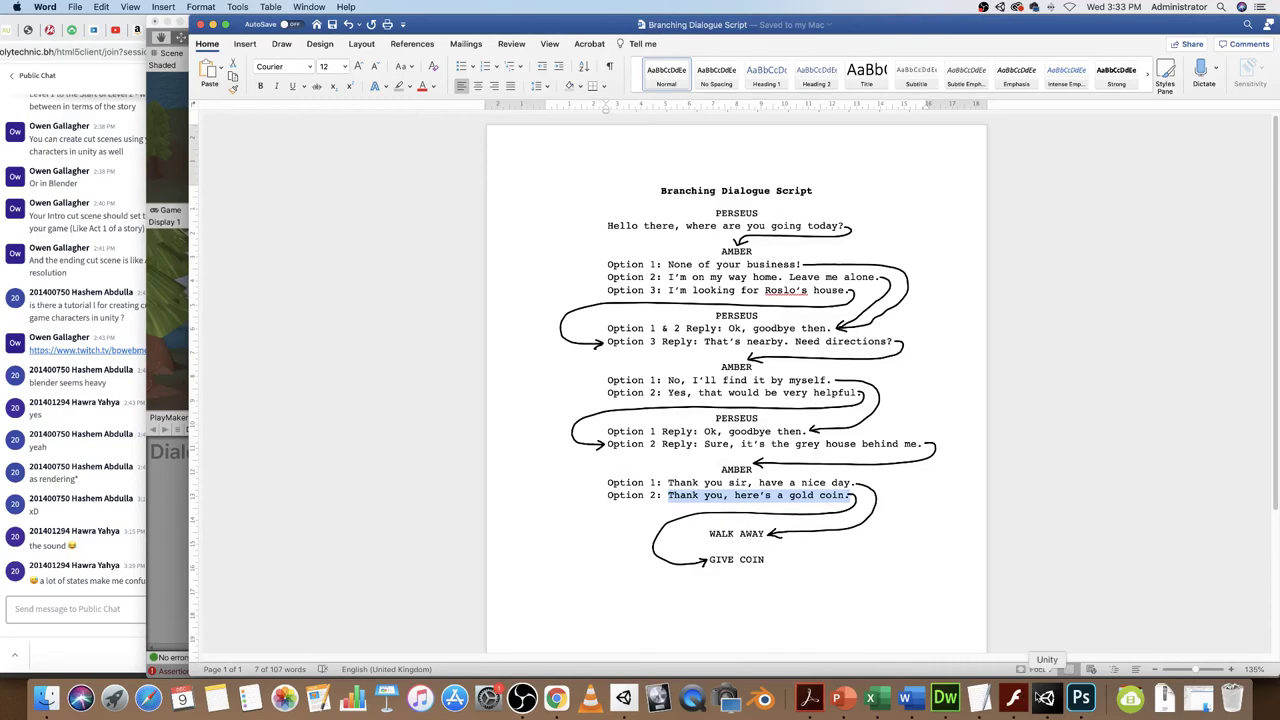
left_click(1046, 697)
left_click_drag(628, 521, 736, 521)
key("super+v")
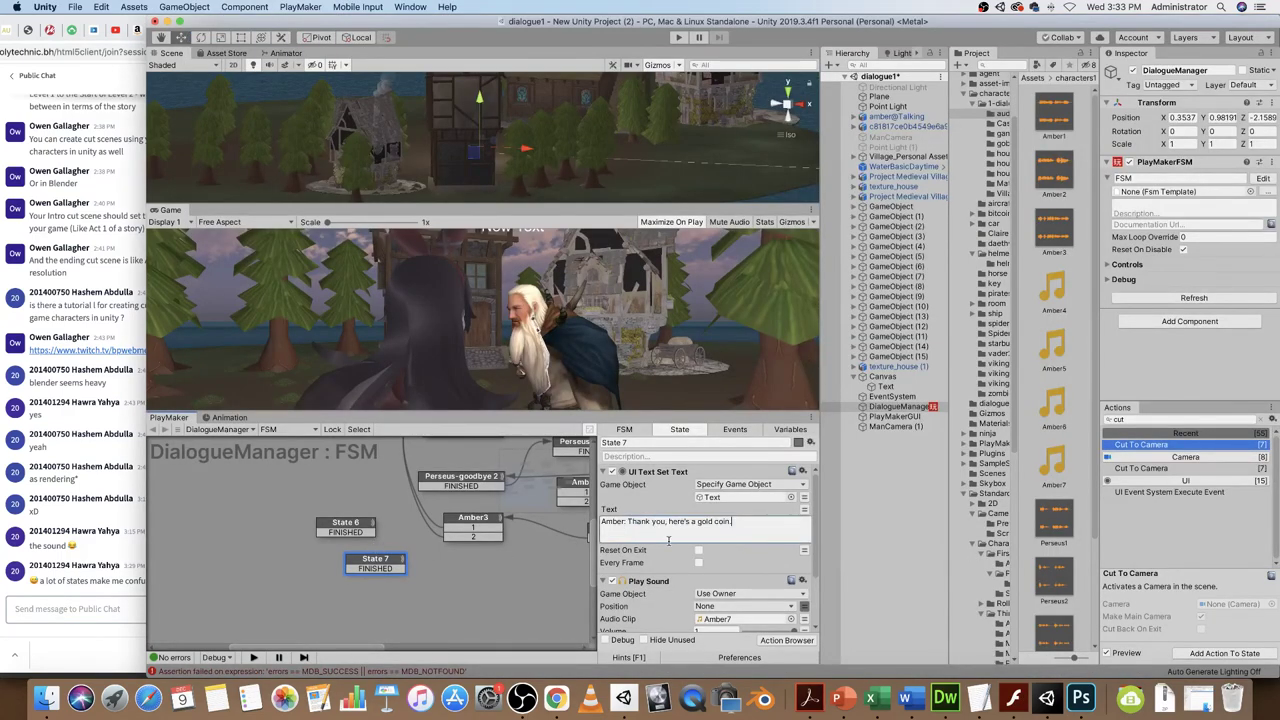
- Retarget Amber3's transition 1 to State 6 and its transition 2 to State 7
left_click(472, 585)
middle_click_drag(486, 565, 418, 550)
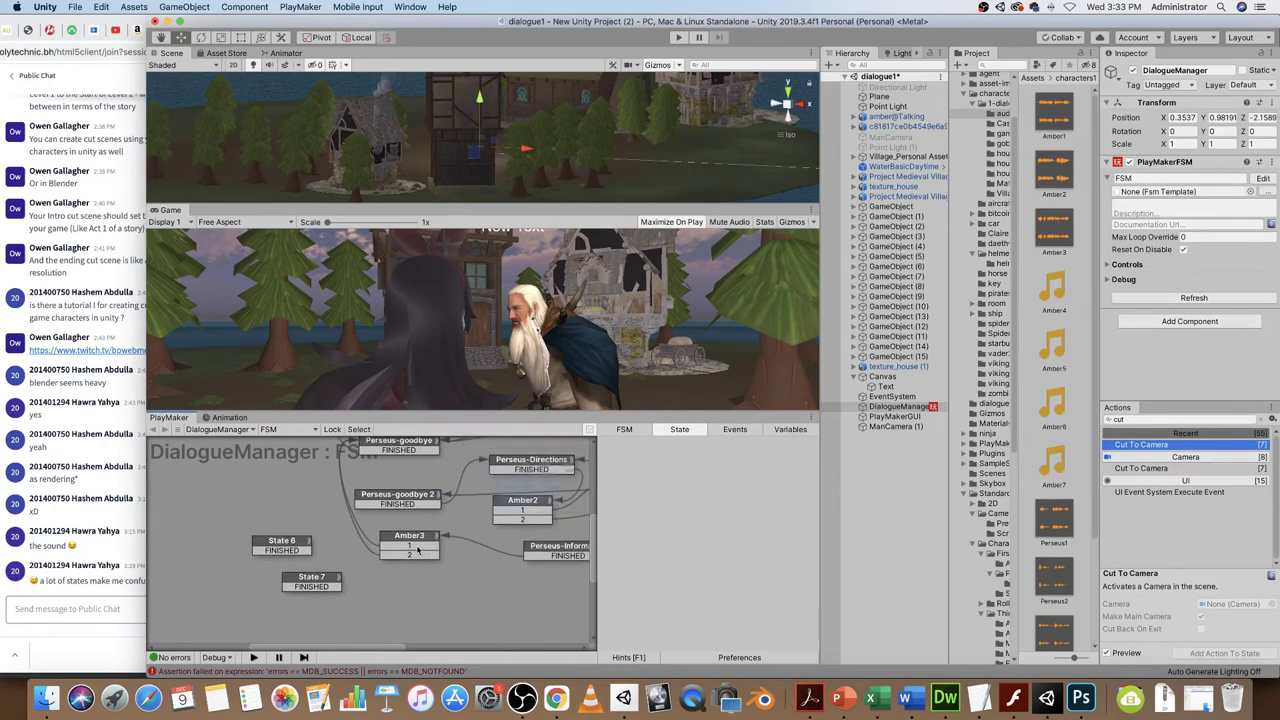
right_click(418, 549)
mouse_move(443, 530)
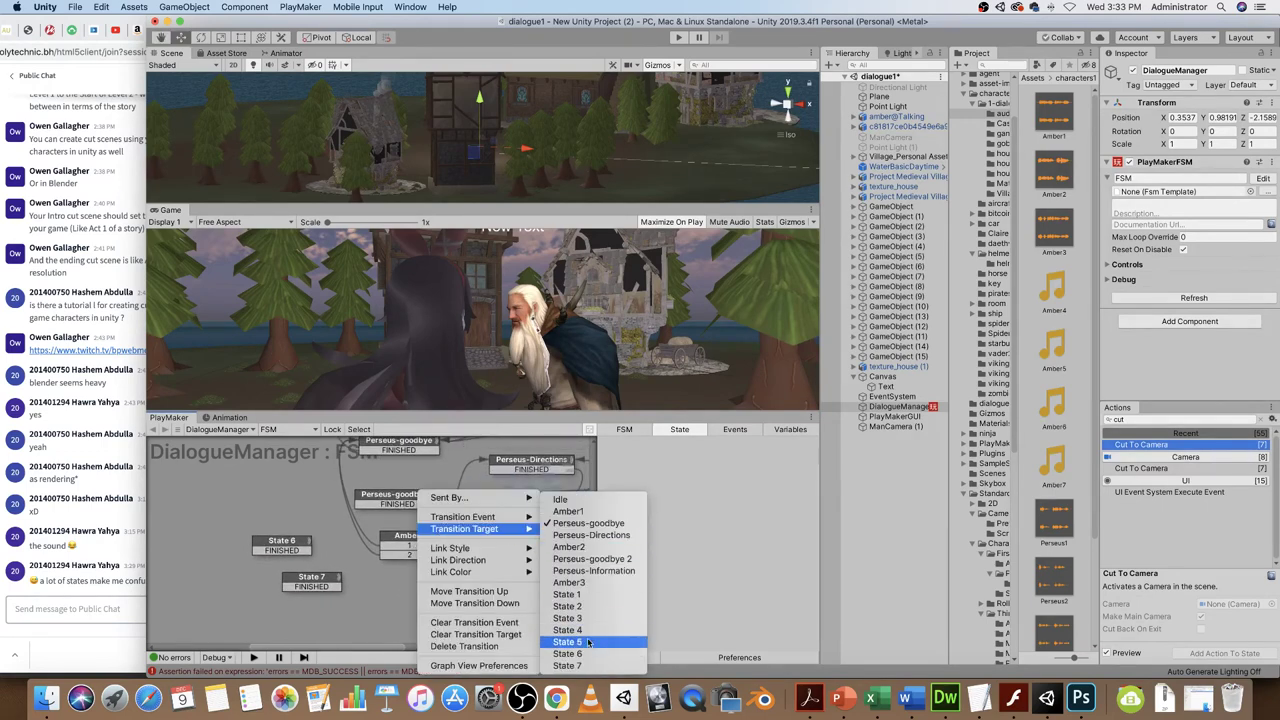
left_click(404, 556)
right_click(404, 558)
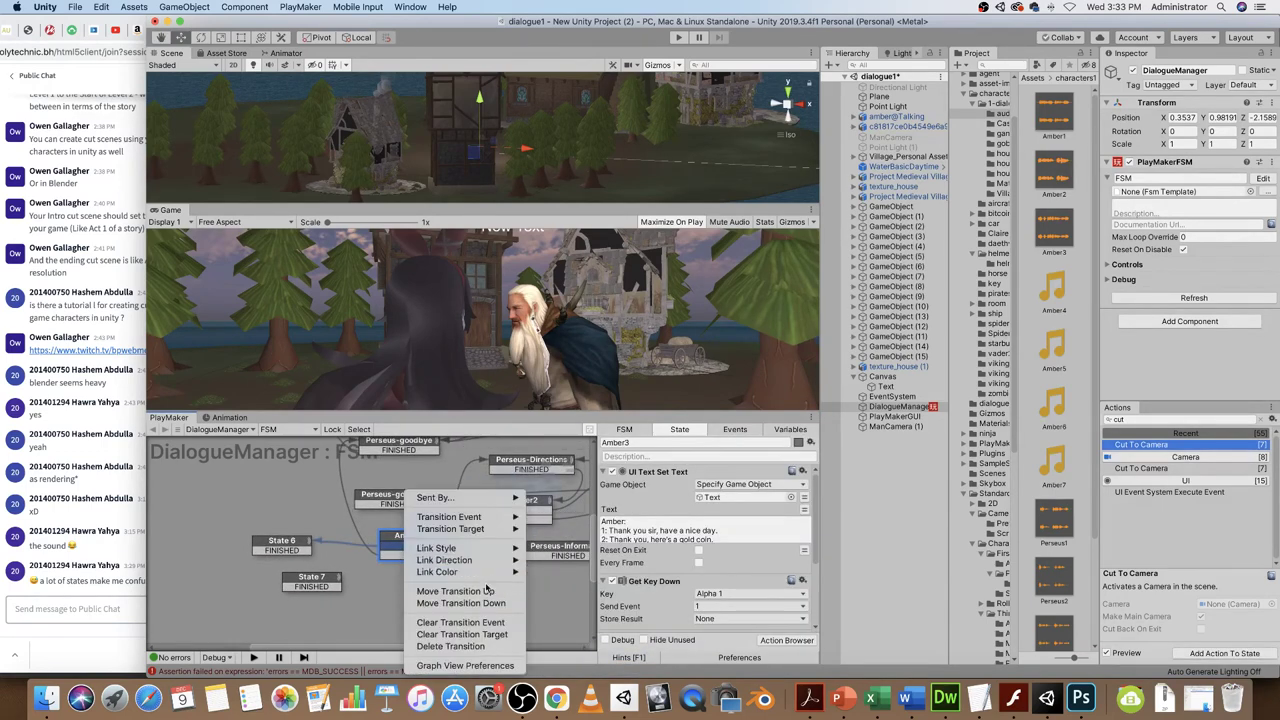
mouse_move(450, 528)
left_click(591, 666)
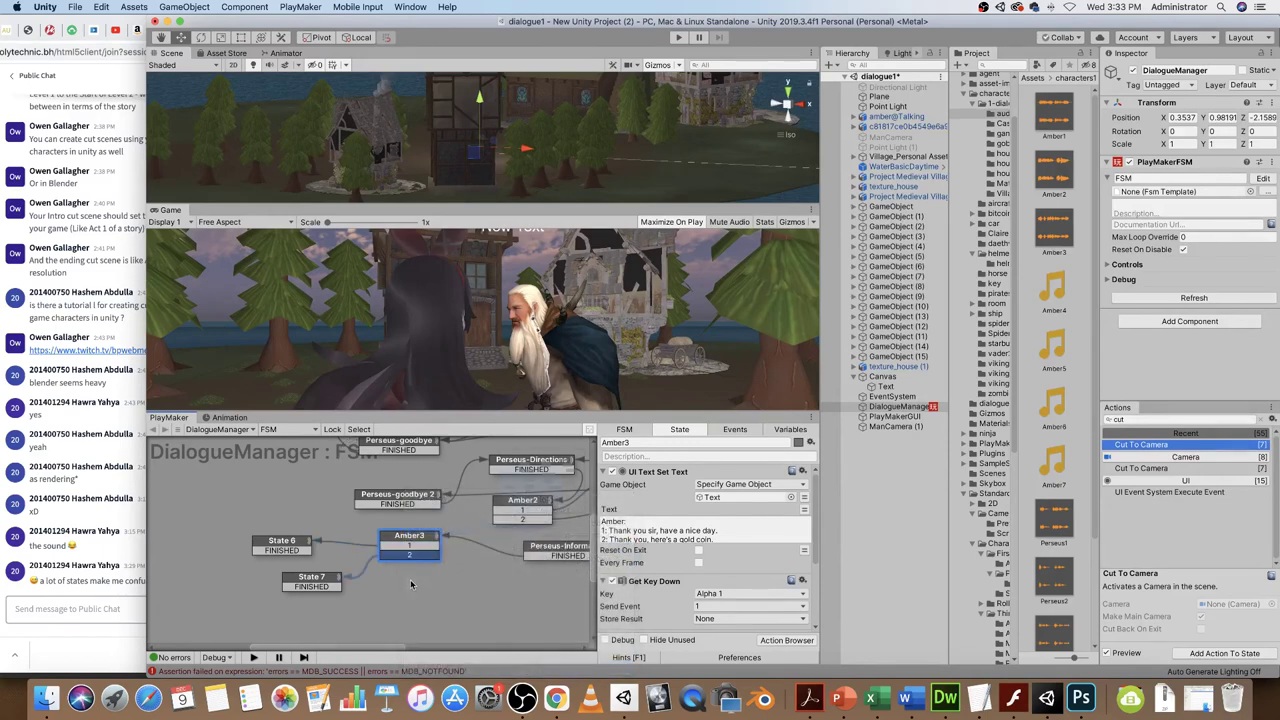
- Link the FINISHED transitions of State 6 and State 7 to Perseus-goodbye
left_click_drag(453, 590, 403, 612, "alt")
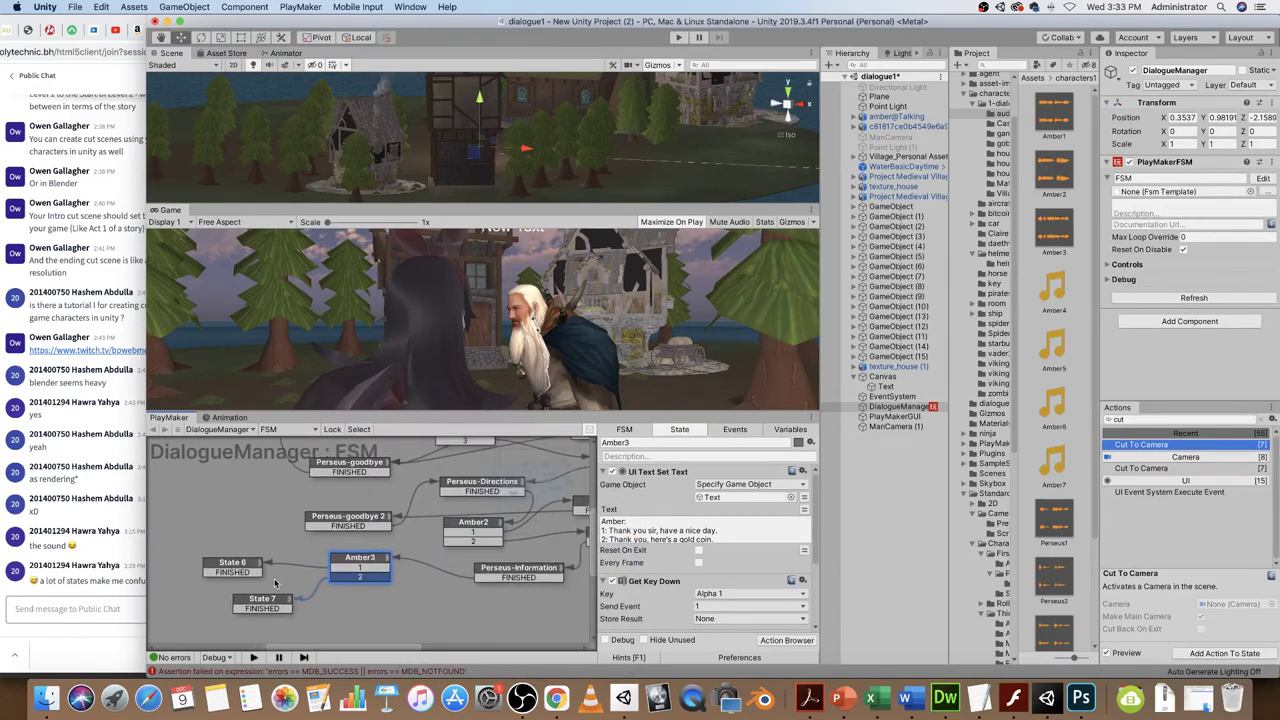
left_click_drag(268, 571, 290, 484, "alt")
left_click(214, 590)
left_click(250, 626)
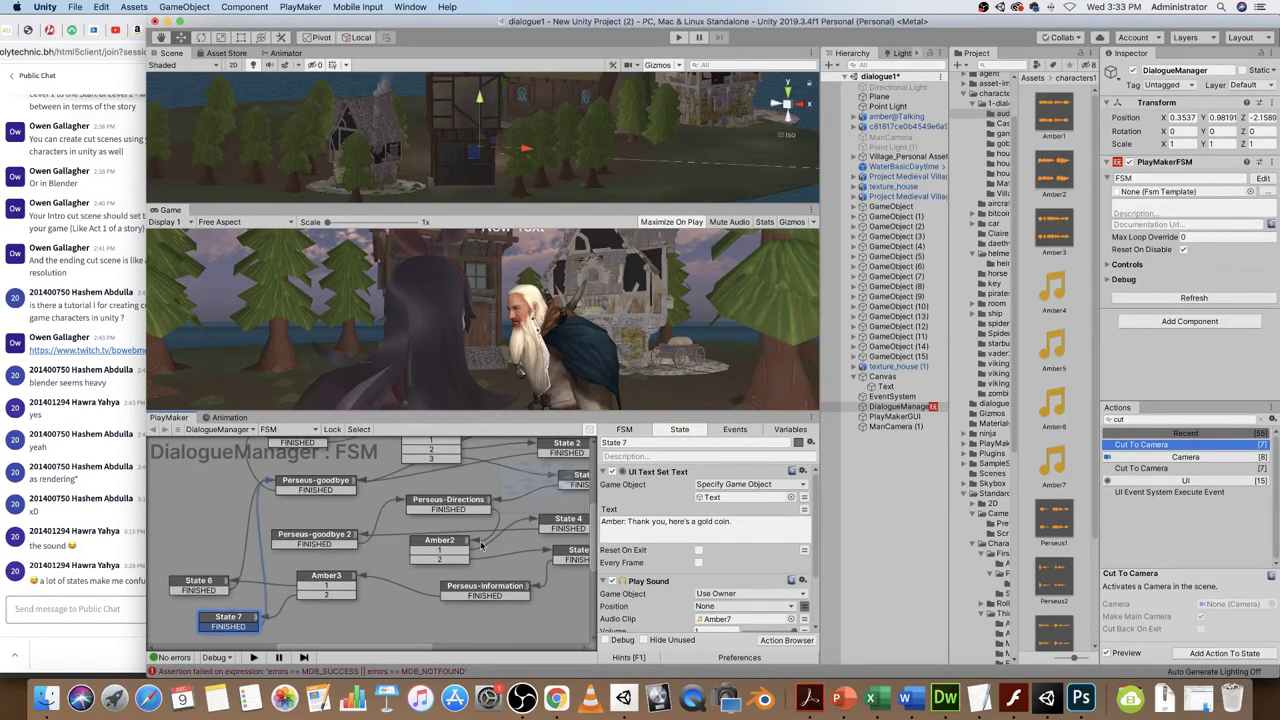
scroll(481, 544, "down", 5)
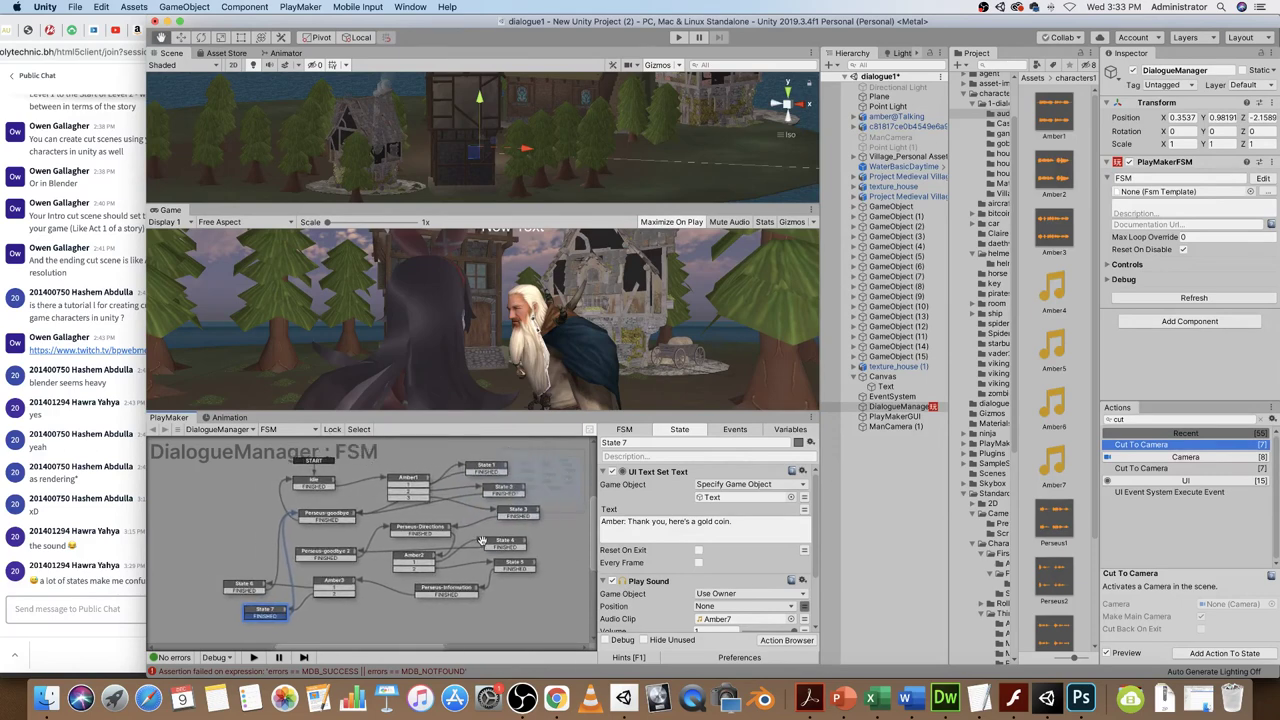
scroll(455, 546, "up", 2)
scroll(445, 546, "up", 1)
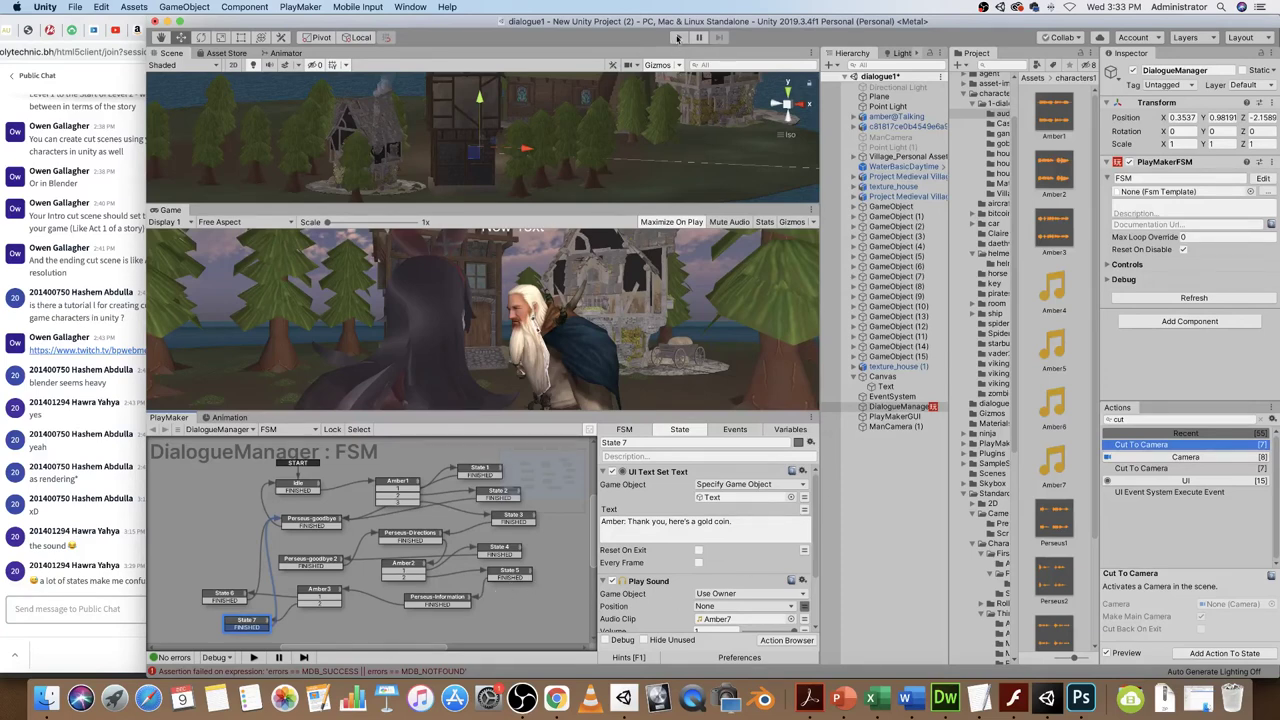
- Dock the Game view beside the Animator view and enlarge it slightly, running the cutscene briefly before and after
left_click(678, 38)
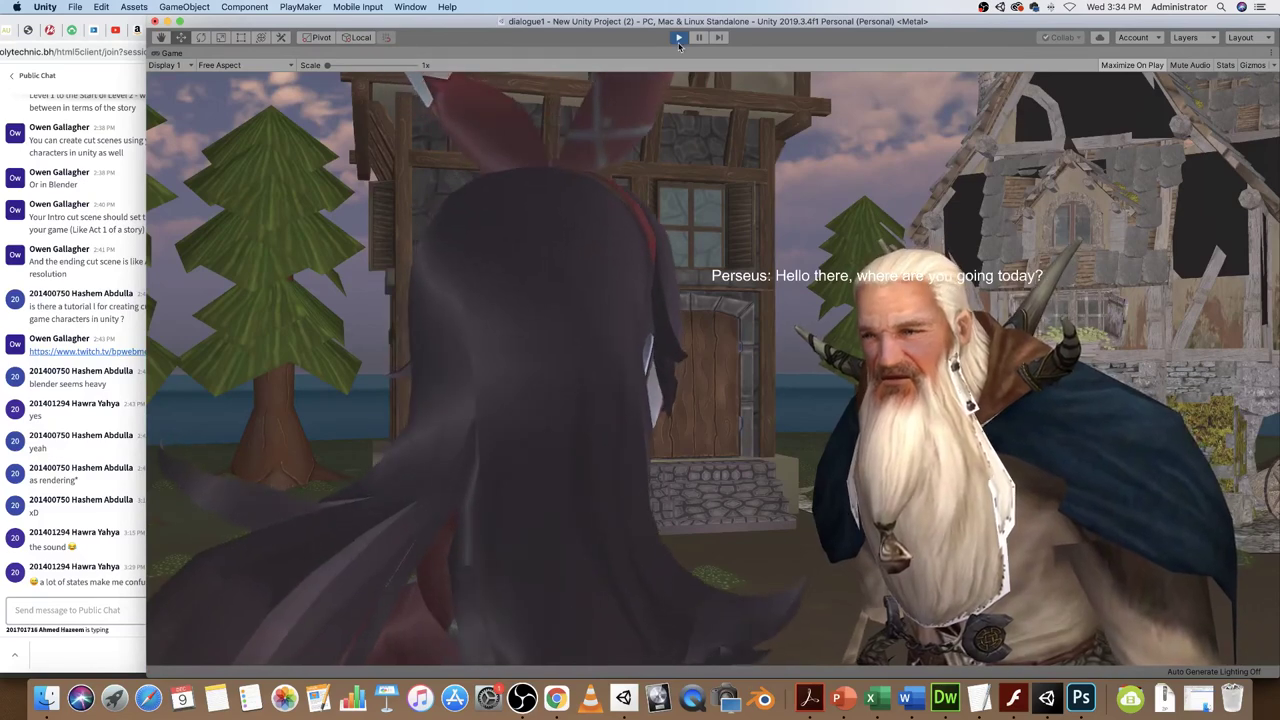
left_click(678, 37)
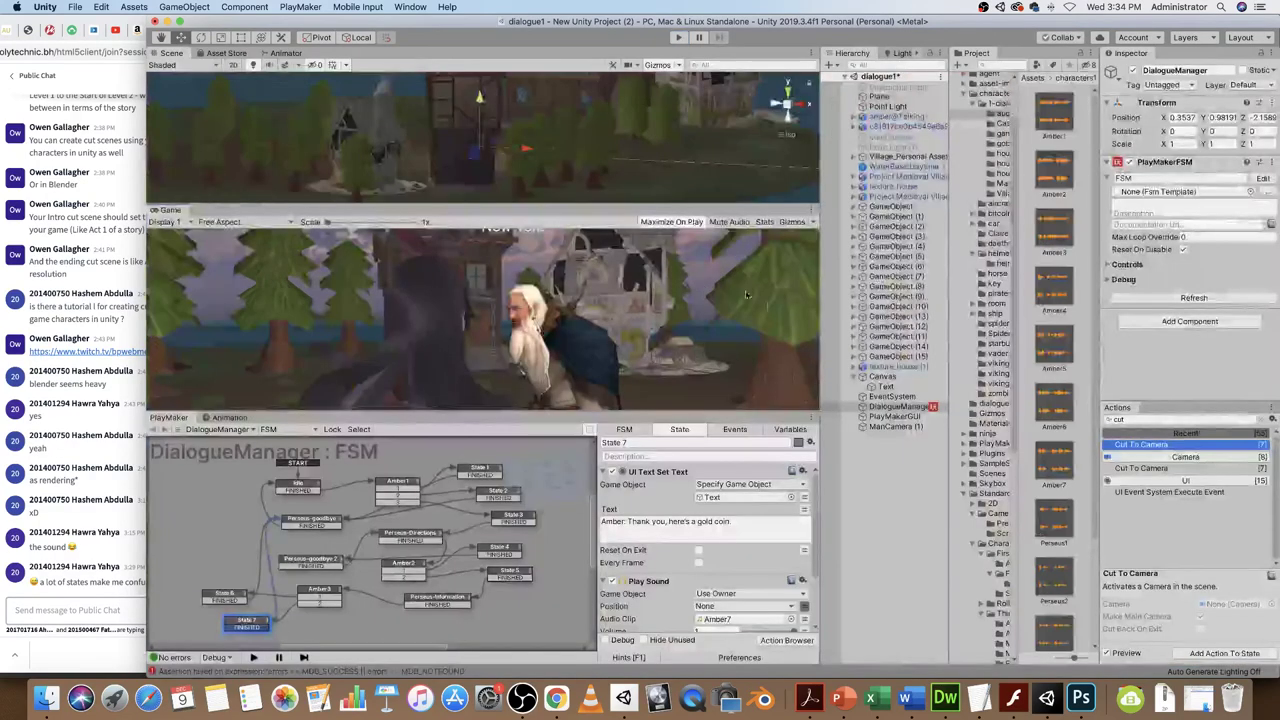
left_click_drag(170, 211, 435, 63)
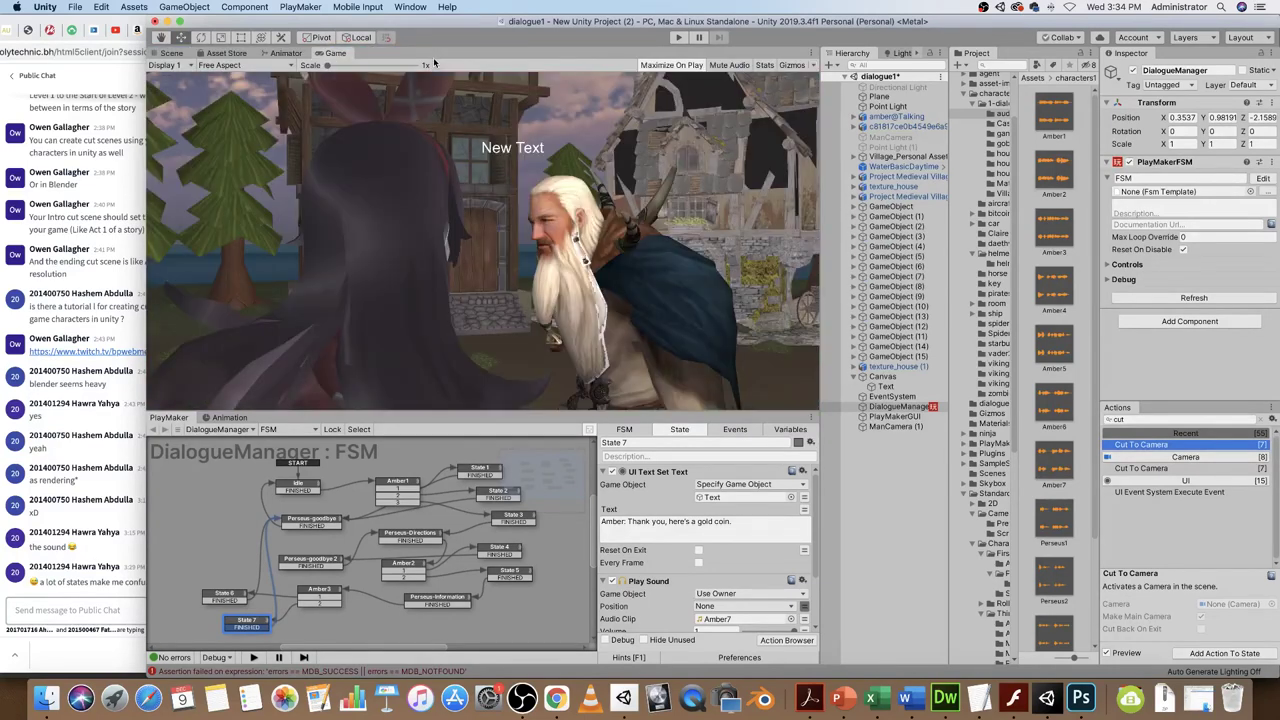
left_click_drag(456, 412, 453, 415)
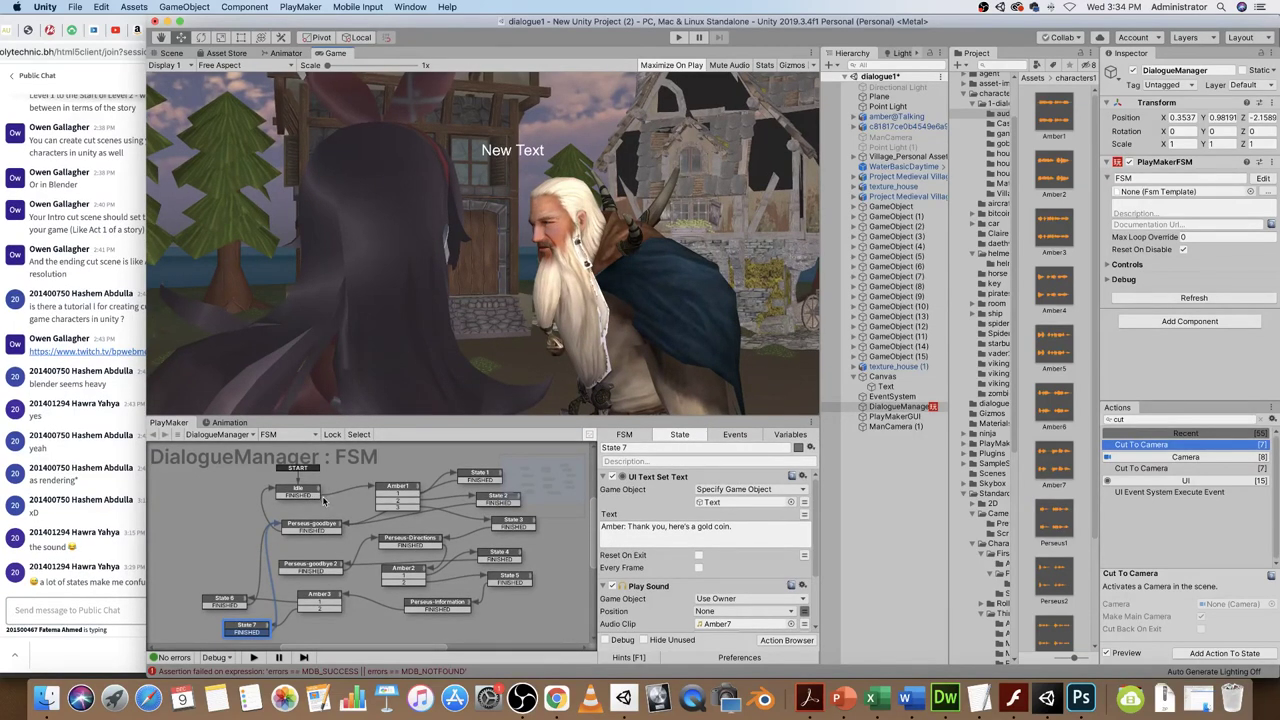
left_click(679, 38)
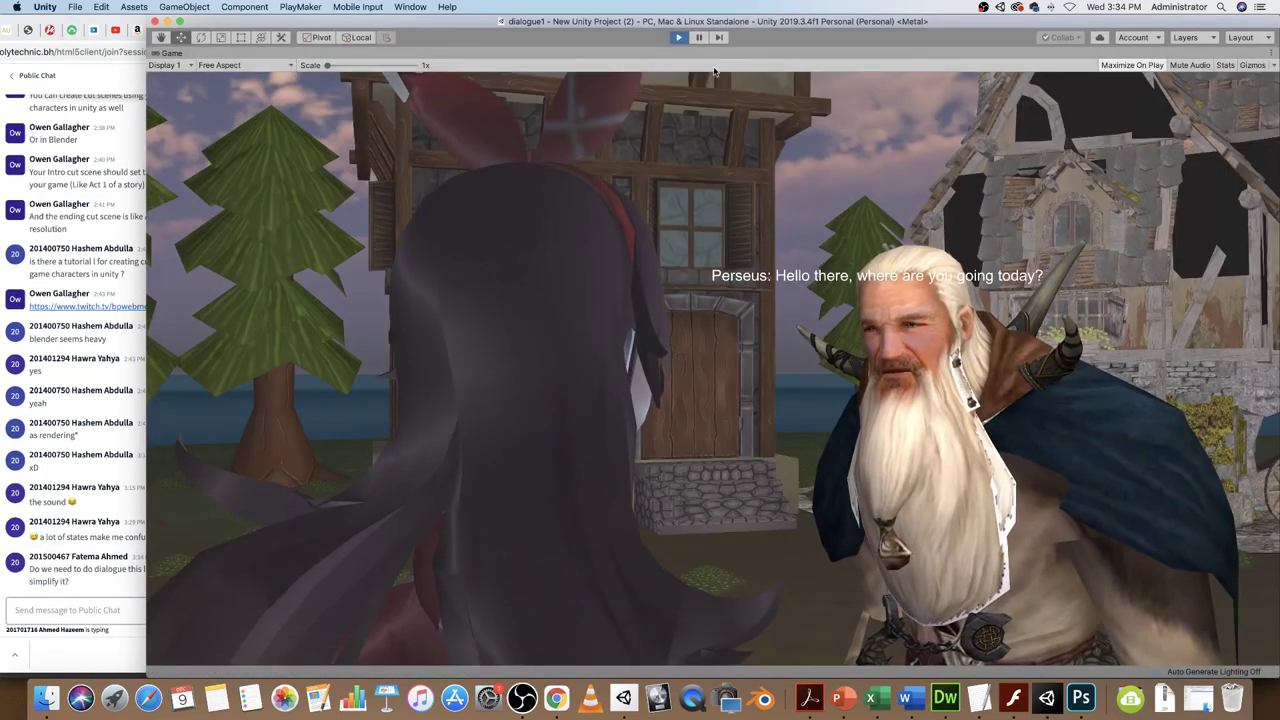
key("super+p")
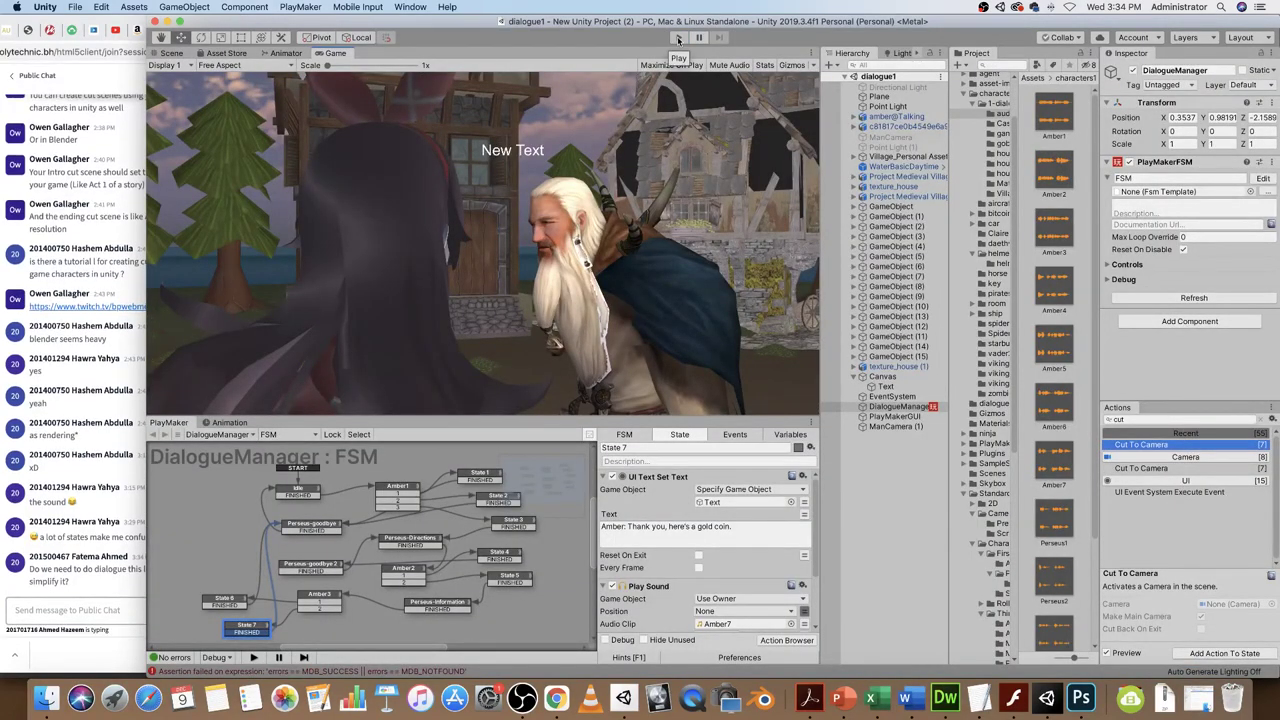
- Check the class chat in the browser and the Branching Dialogue Script in Word, and return to Unity
left_click(92, 594)
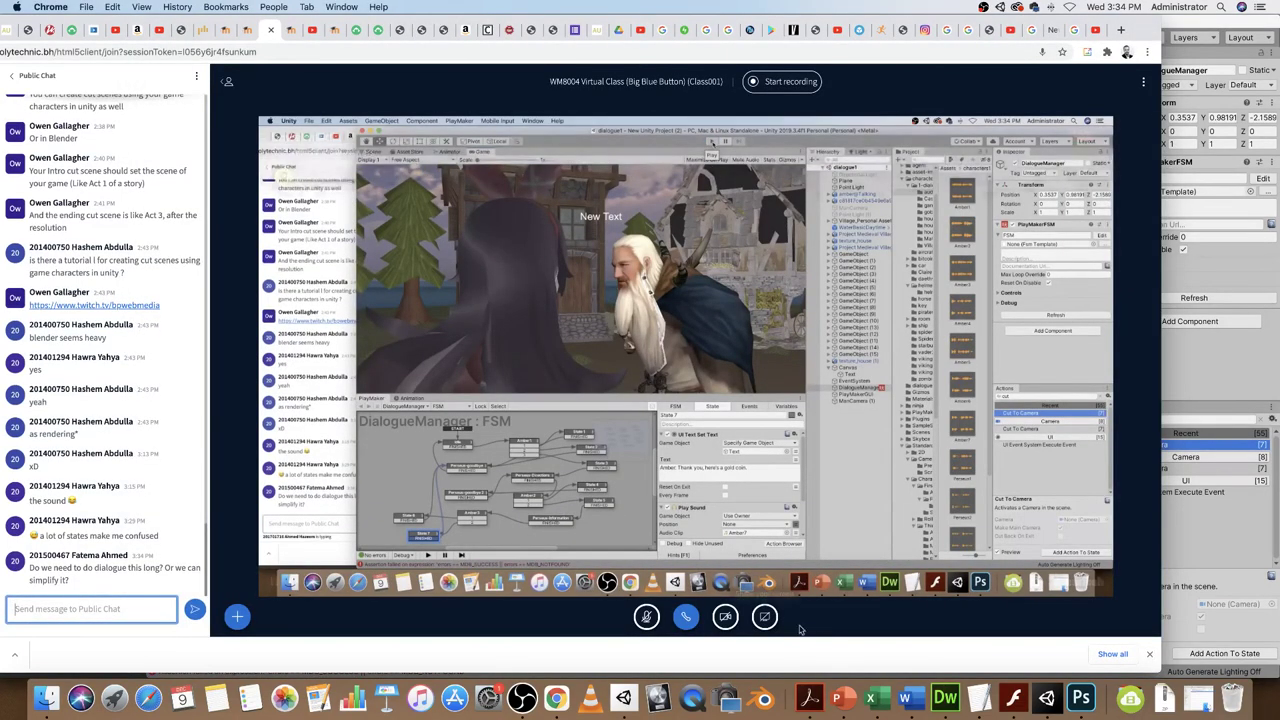
left_click(905, 699)
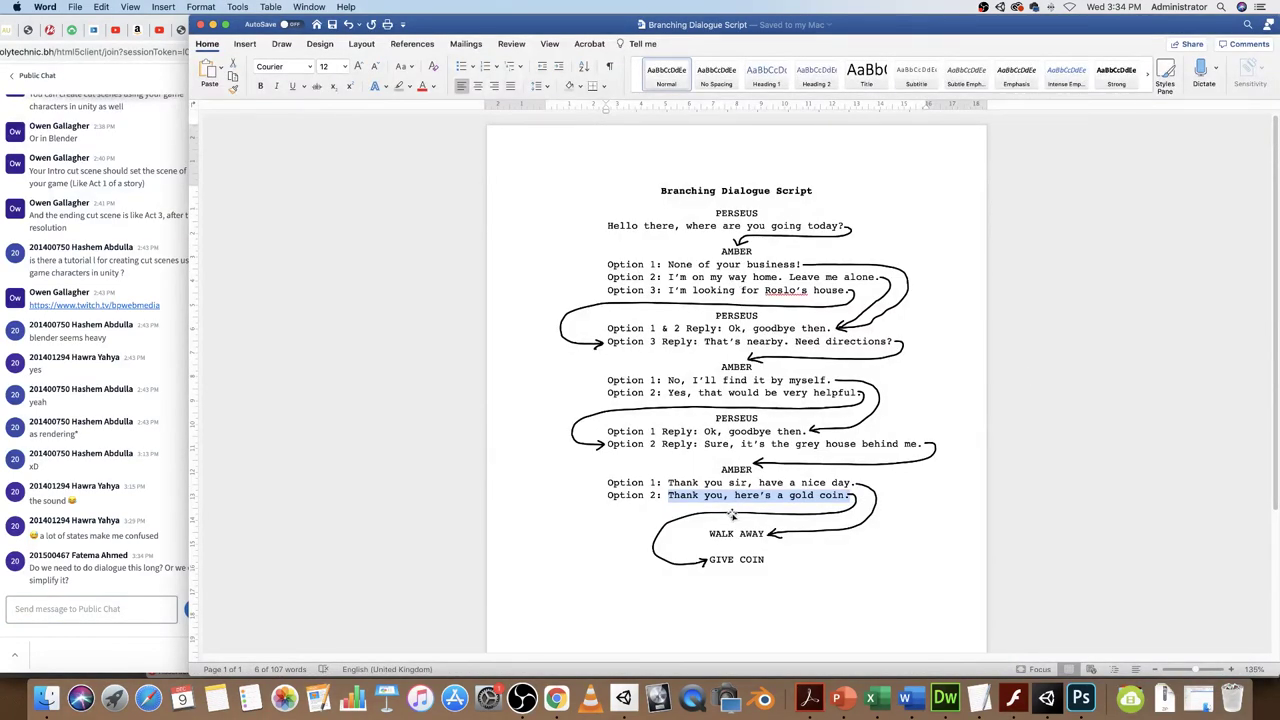
left_click(536, 572)
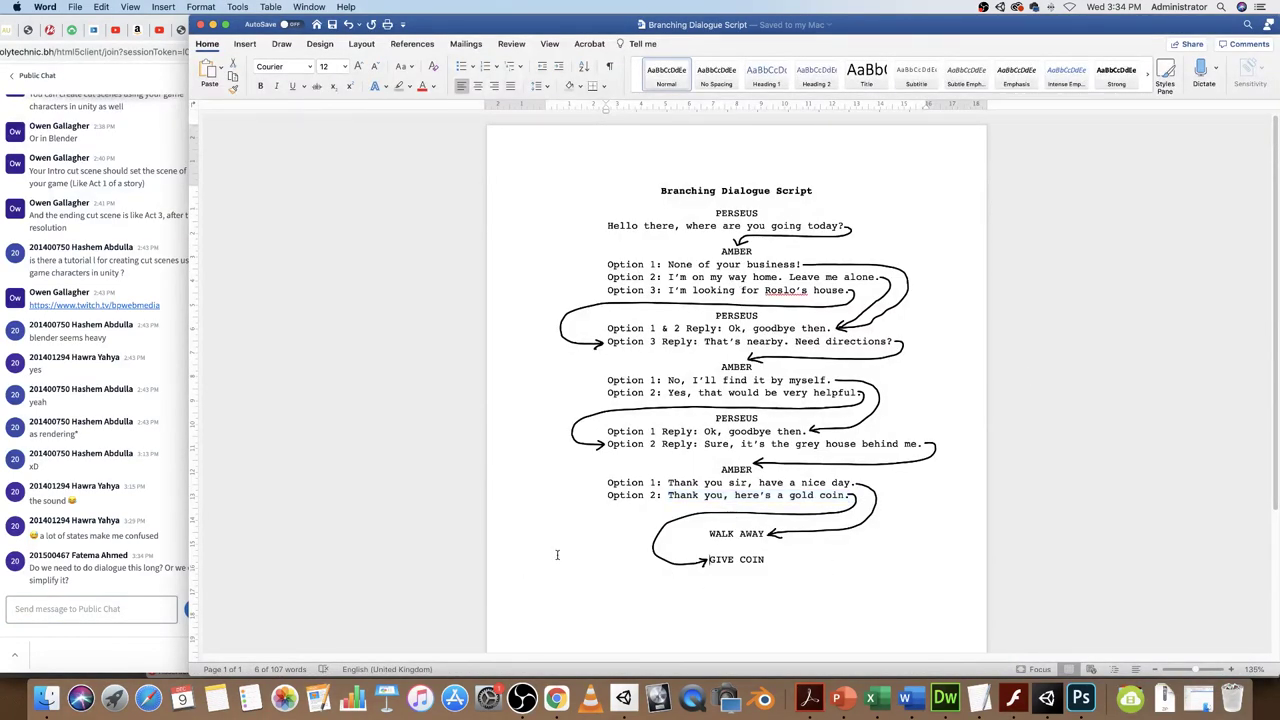
left_click(1046, 699)
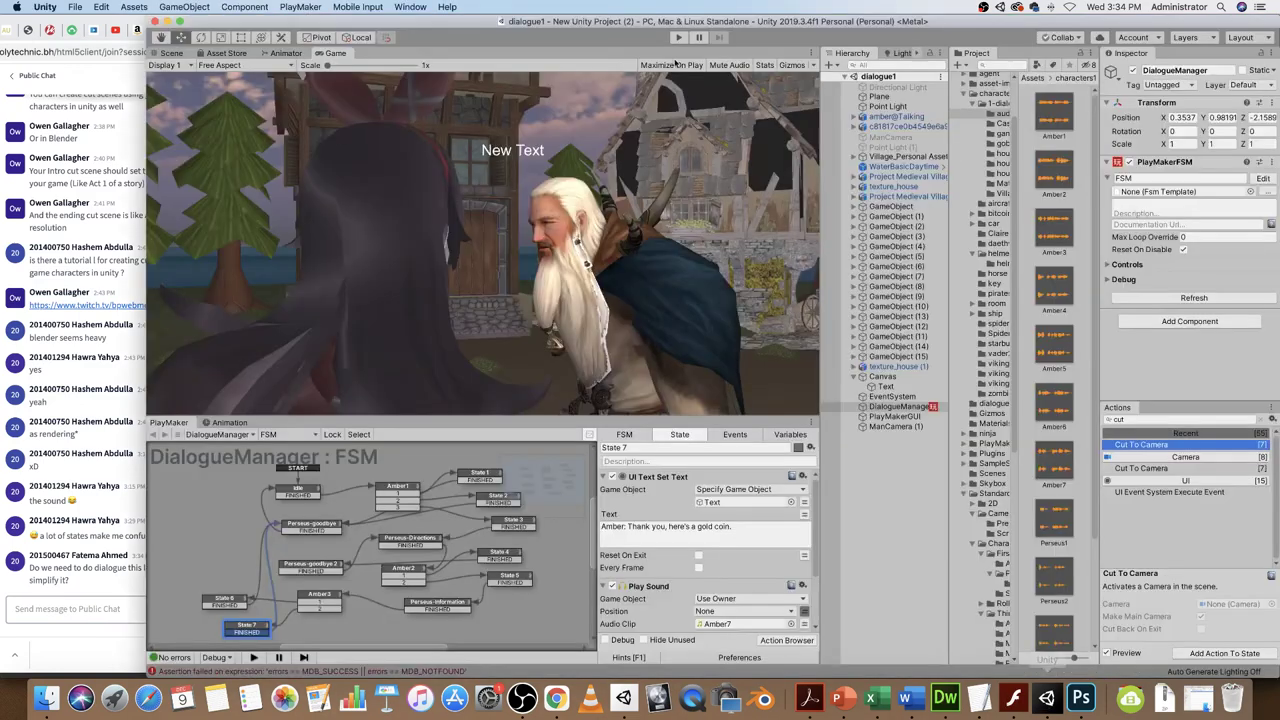
- Turn off Maximize On Play and play-test the dialogue, choosing replies at Amber1, Amber2 and Amber3 to follow different branches
left_click(679, 38)
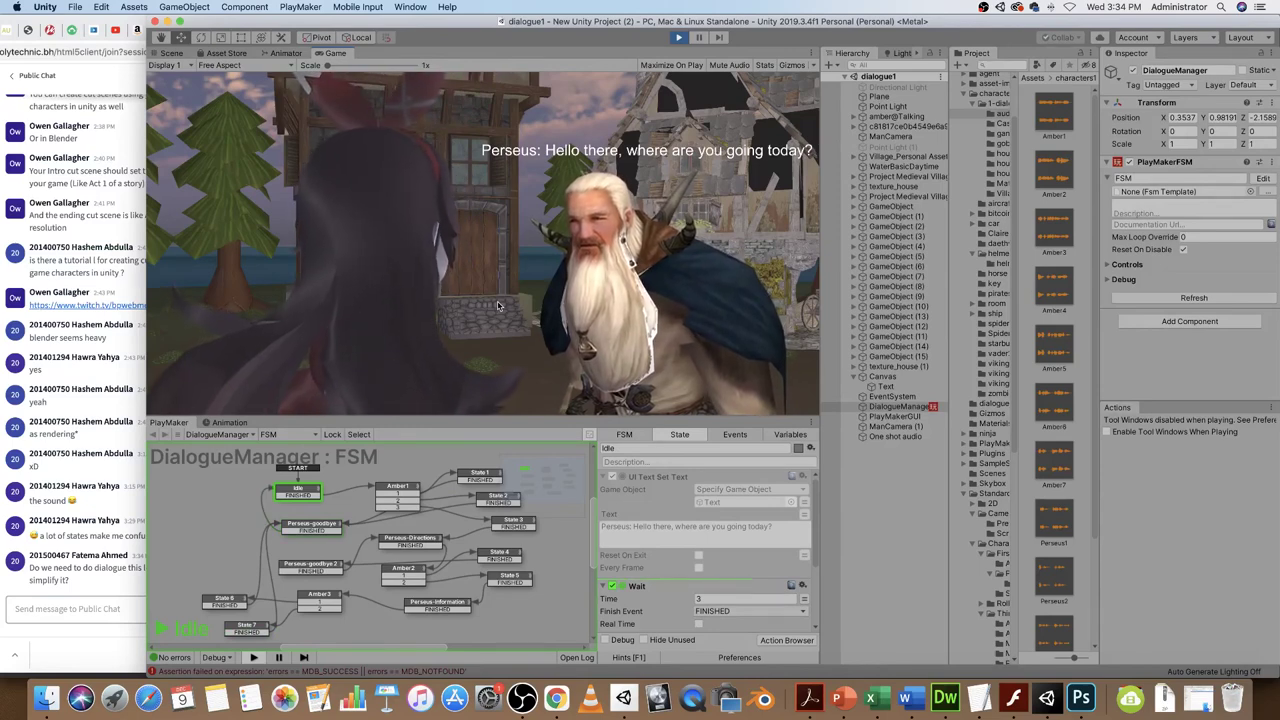
key("2")
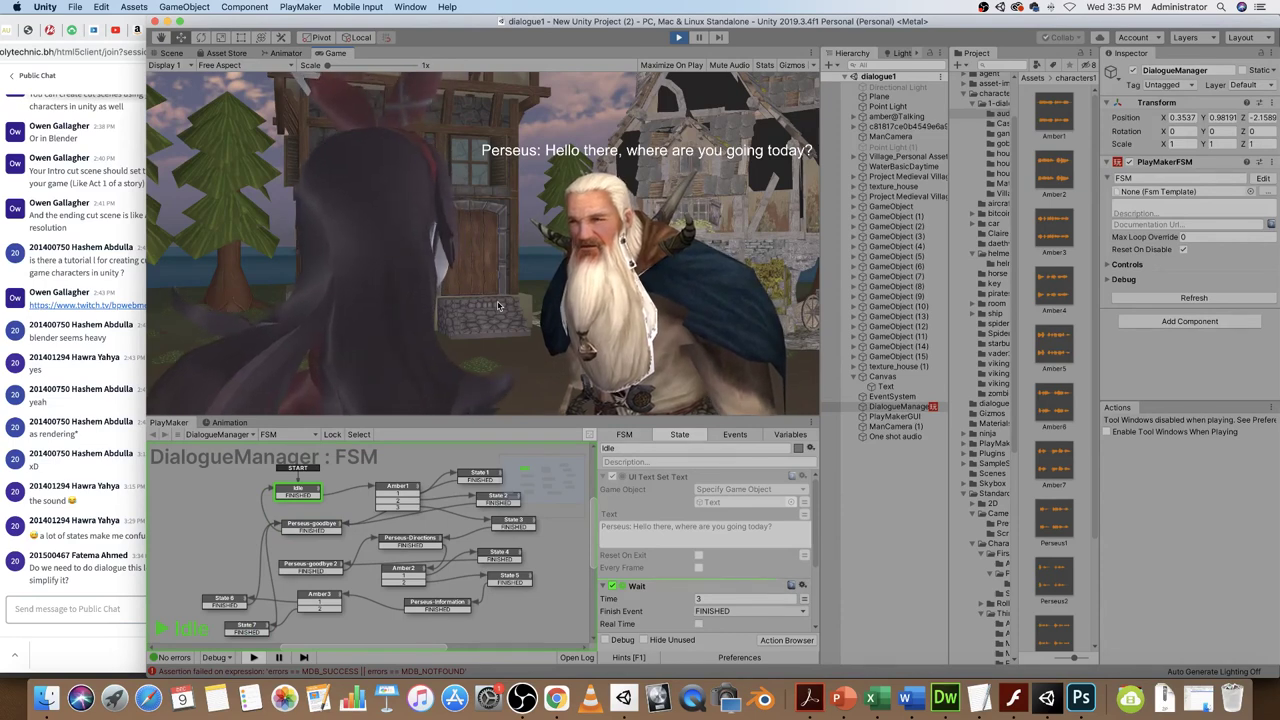
key("3")
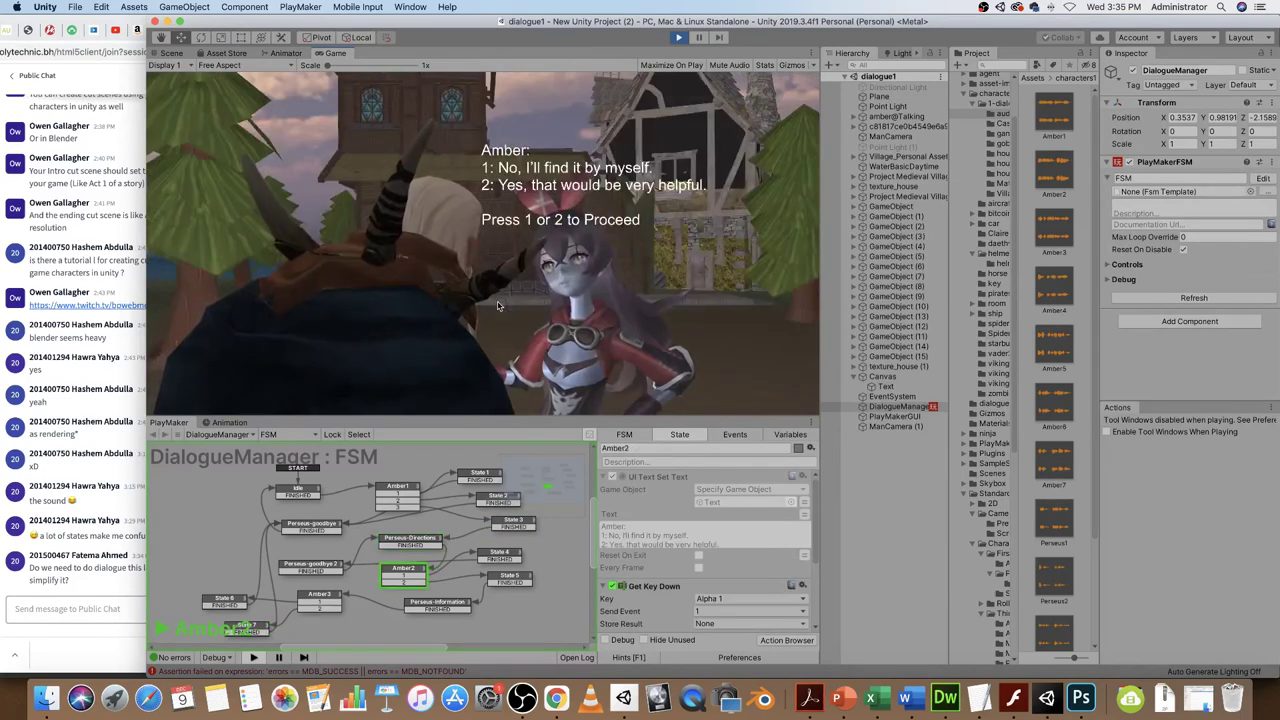
key("1")
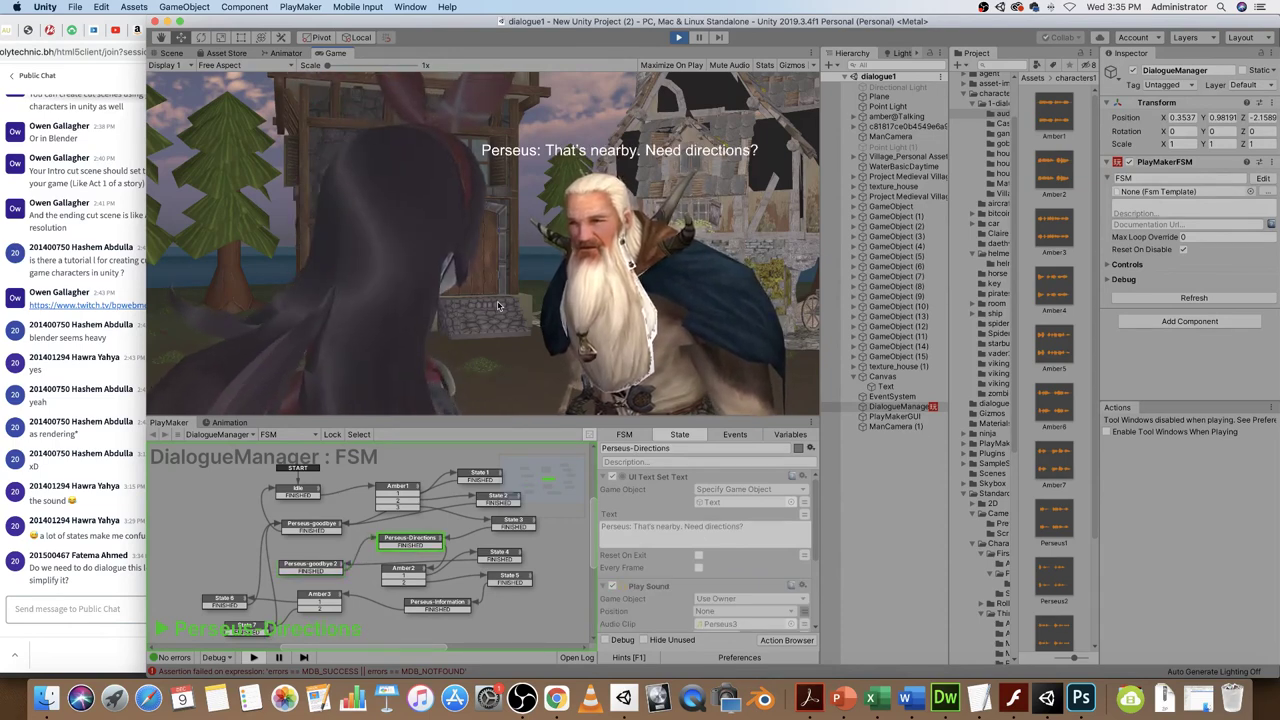
key("2")
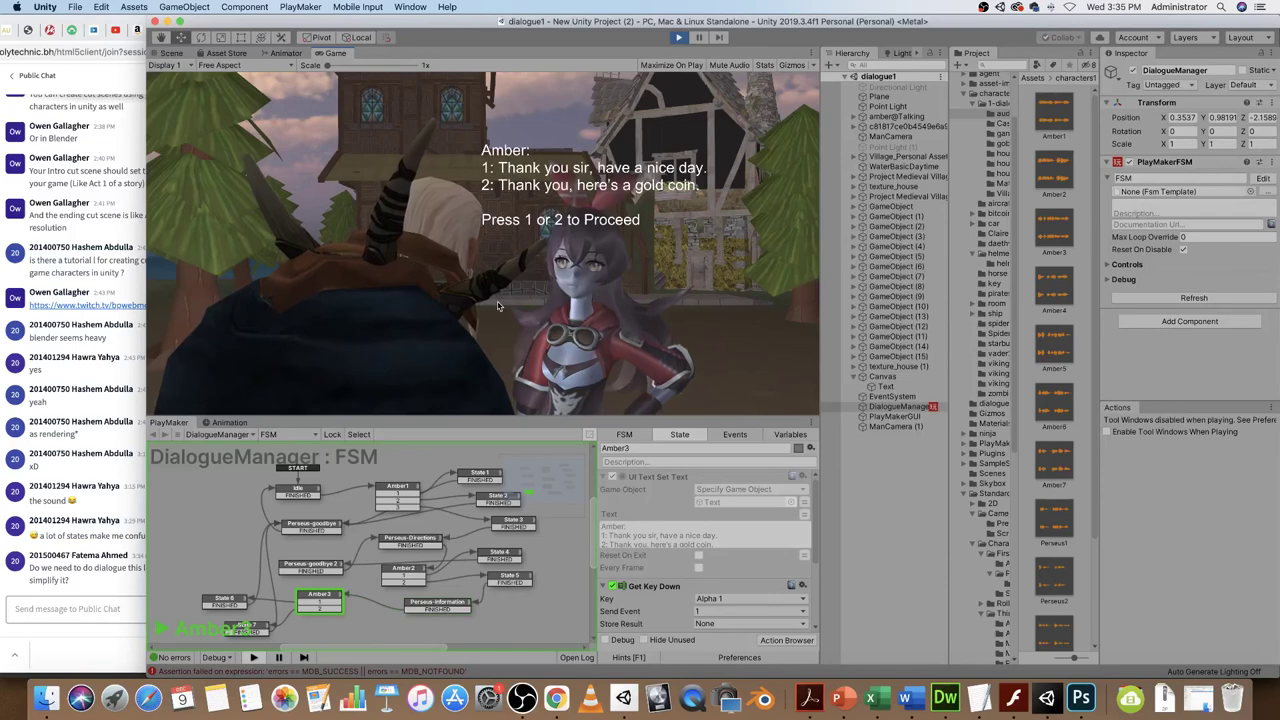
key("1")
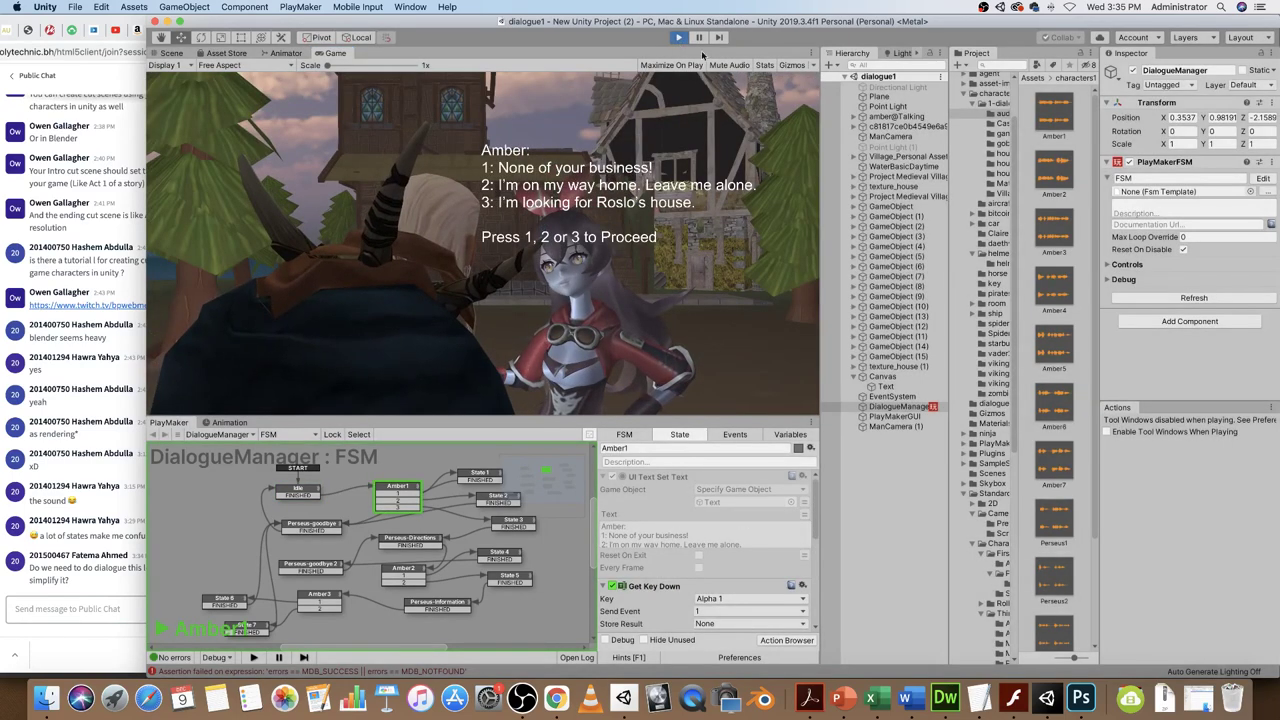
left_click(678, 37)
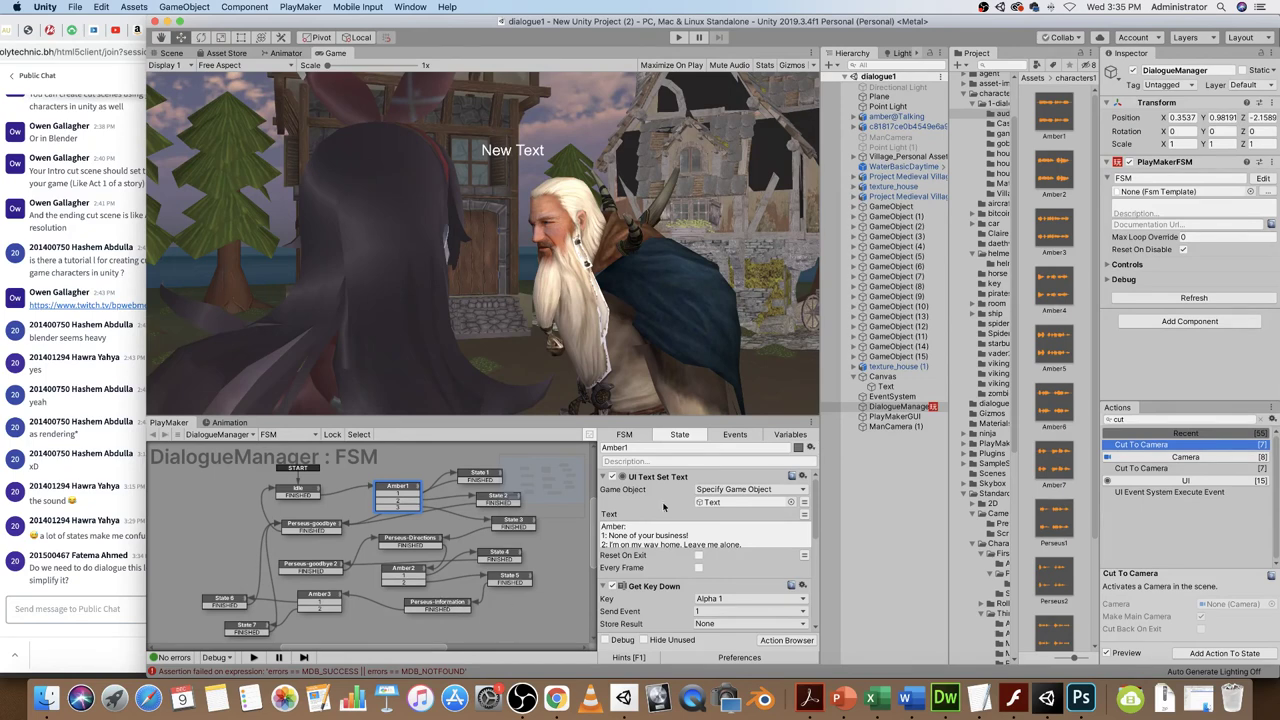
- Review Amber1's text, key, camera activation and Cut To Camera actions, and look through the dialogue asset folders
scroll(695, 530, "down", 5)
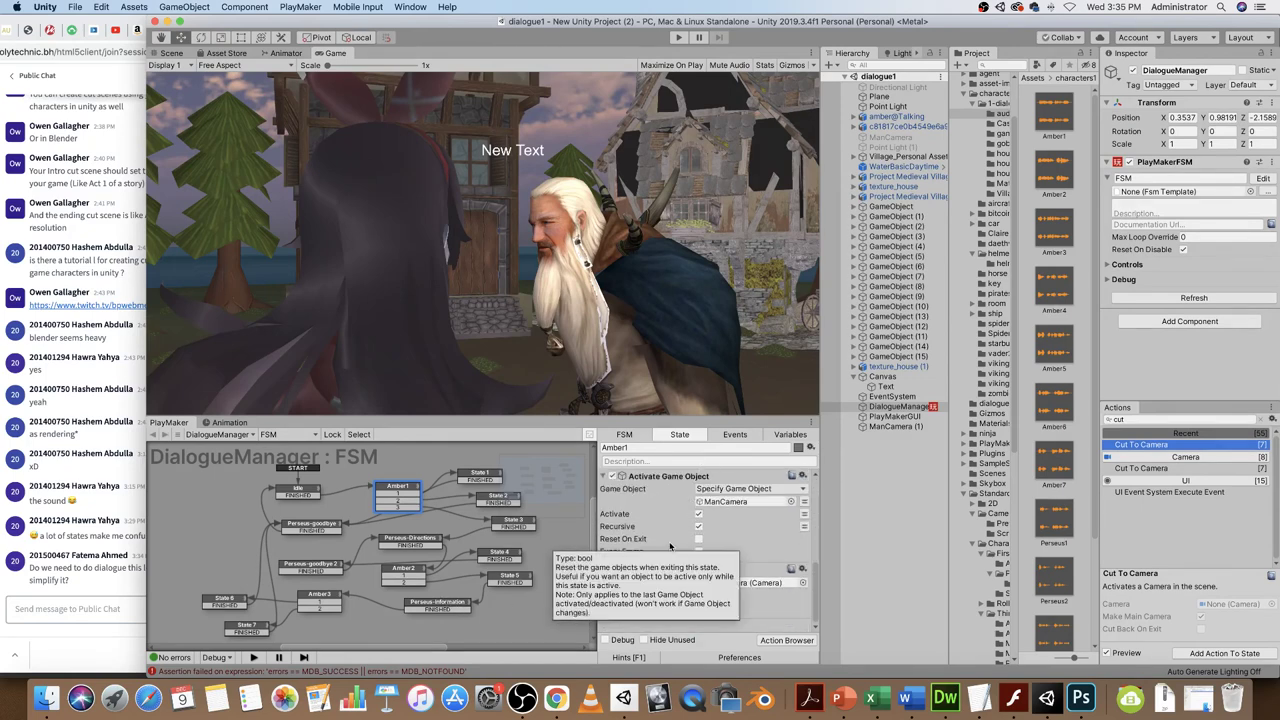
scroll(645, 515, "up", 4)
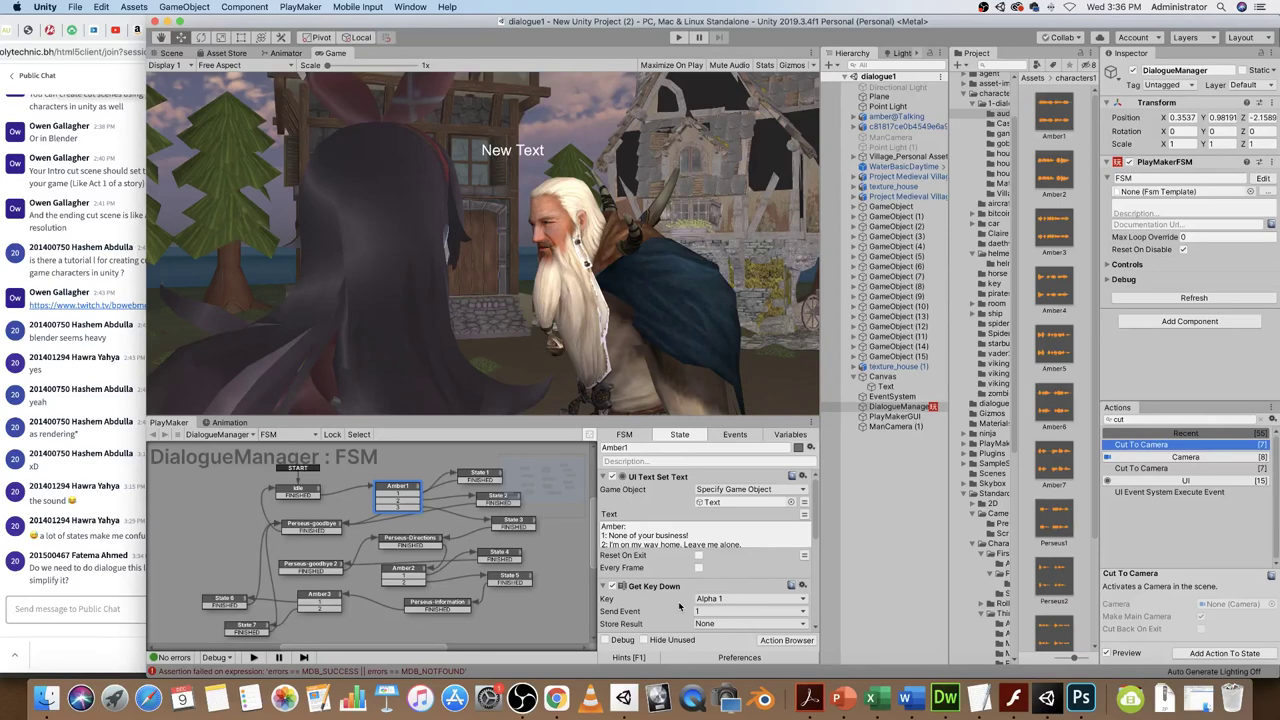
scroll(680, 603, "down", 3)
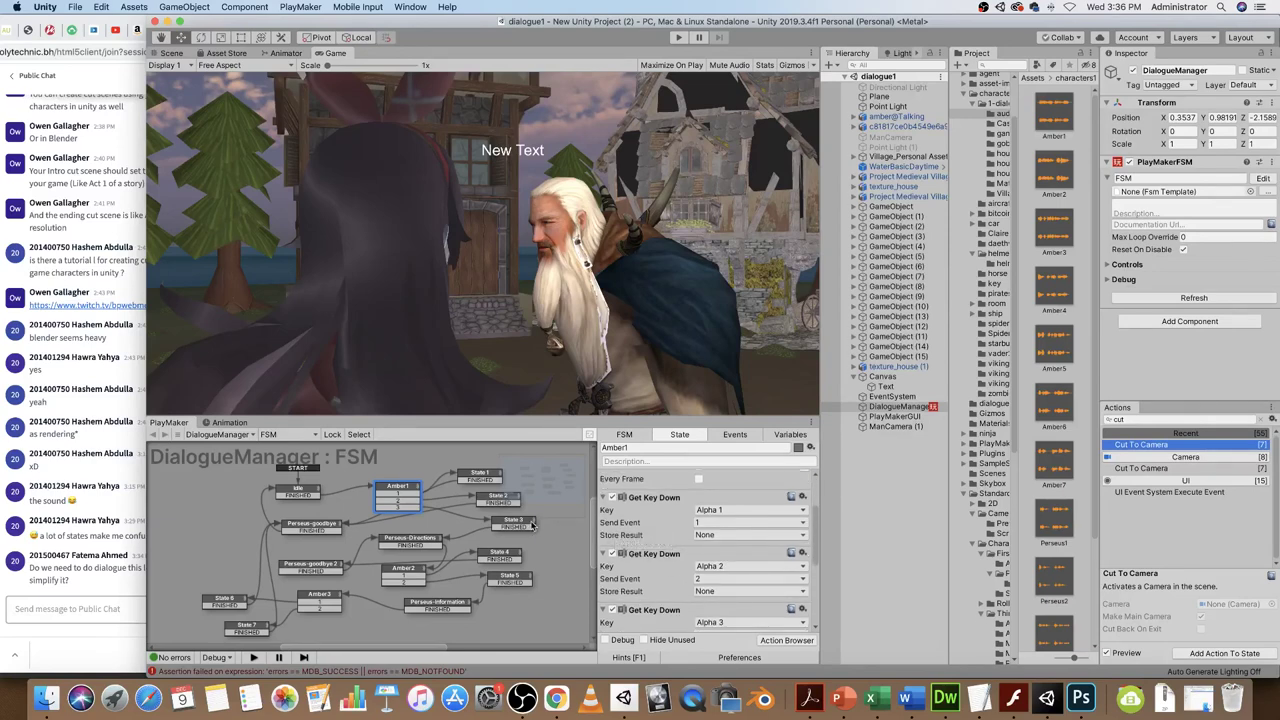
scroll(665, 549, "down", 5)
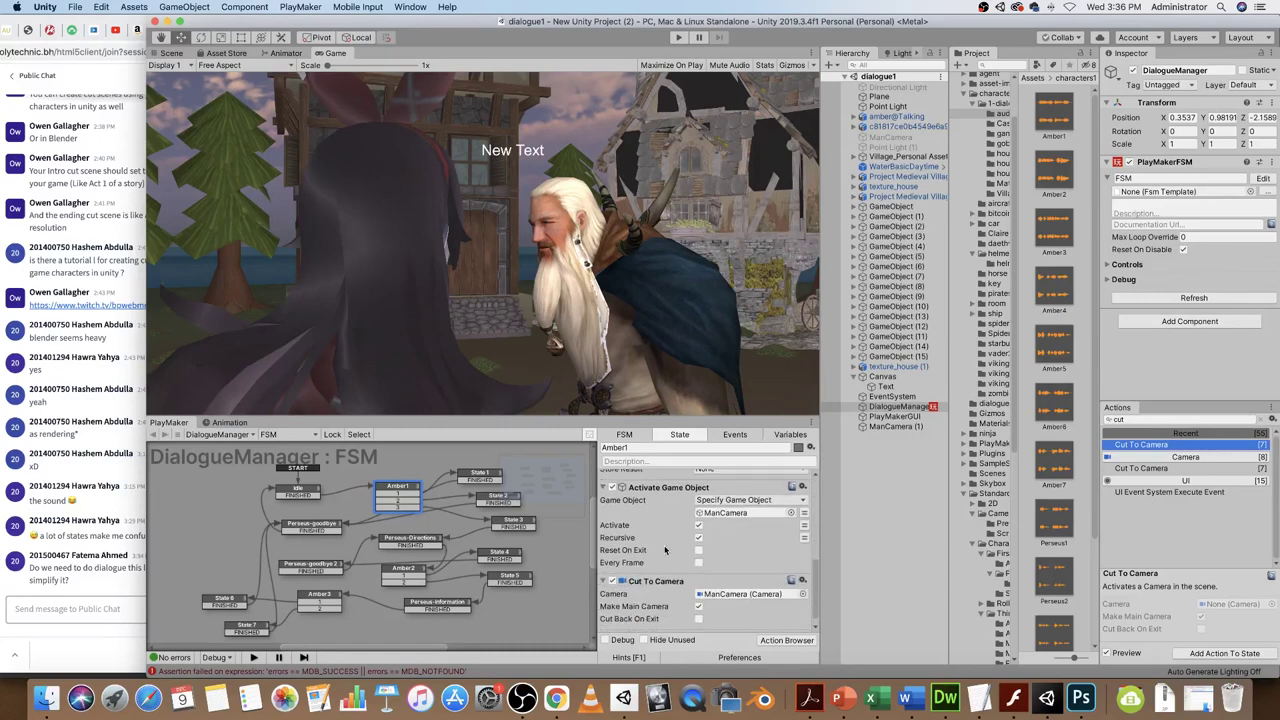
scroll(665, 549, "down", 1)
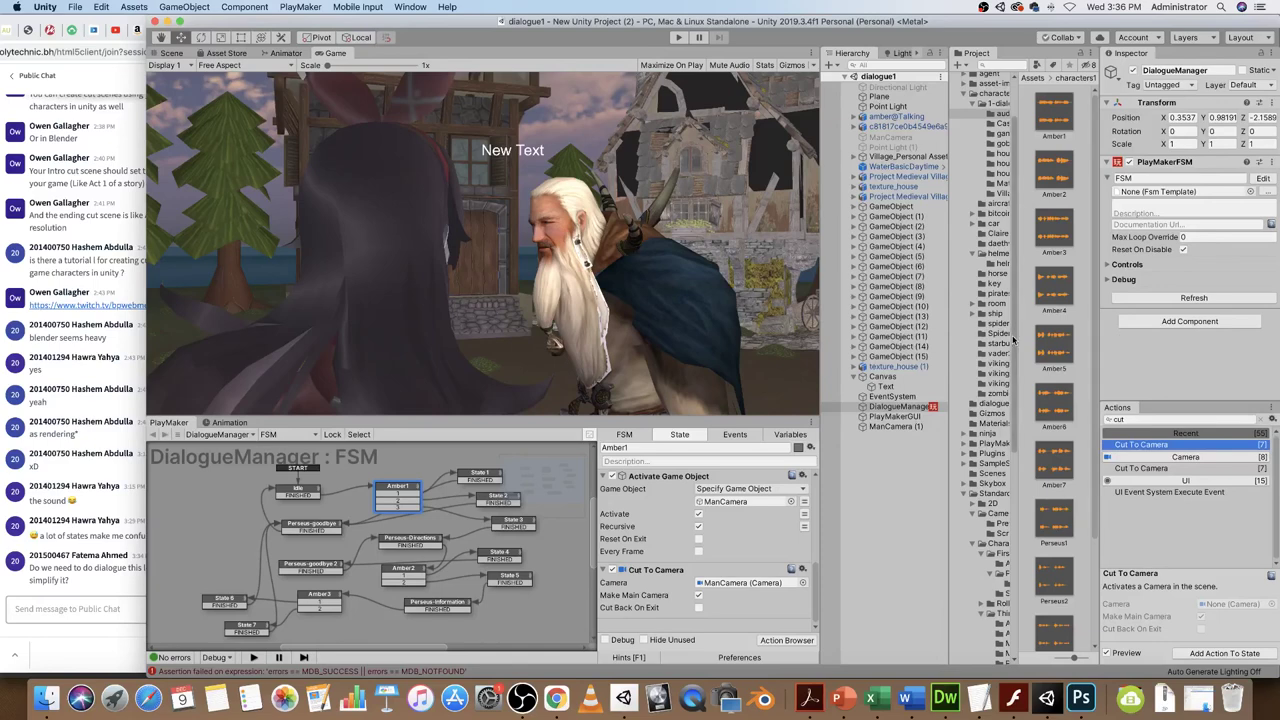
left_click(998, 143)
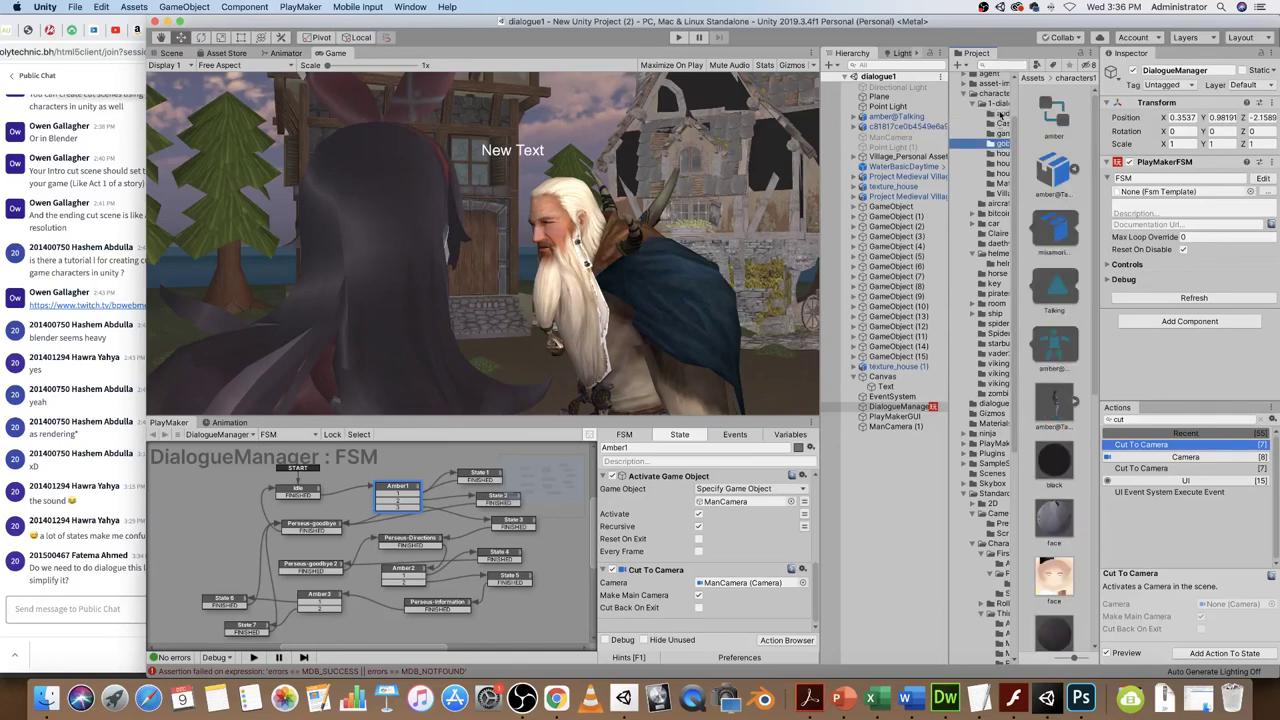
left_click(1004, 105)
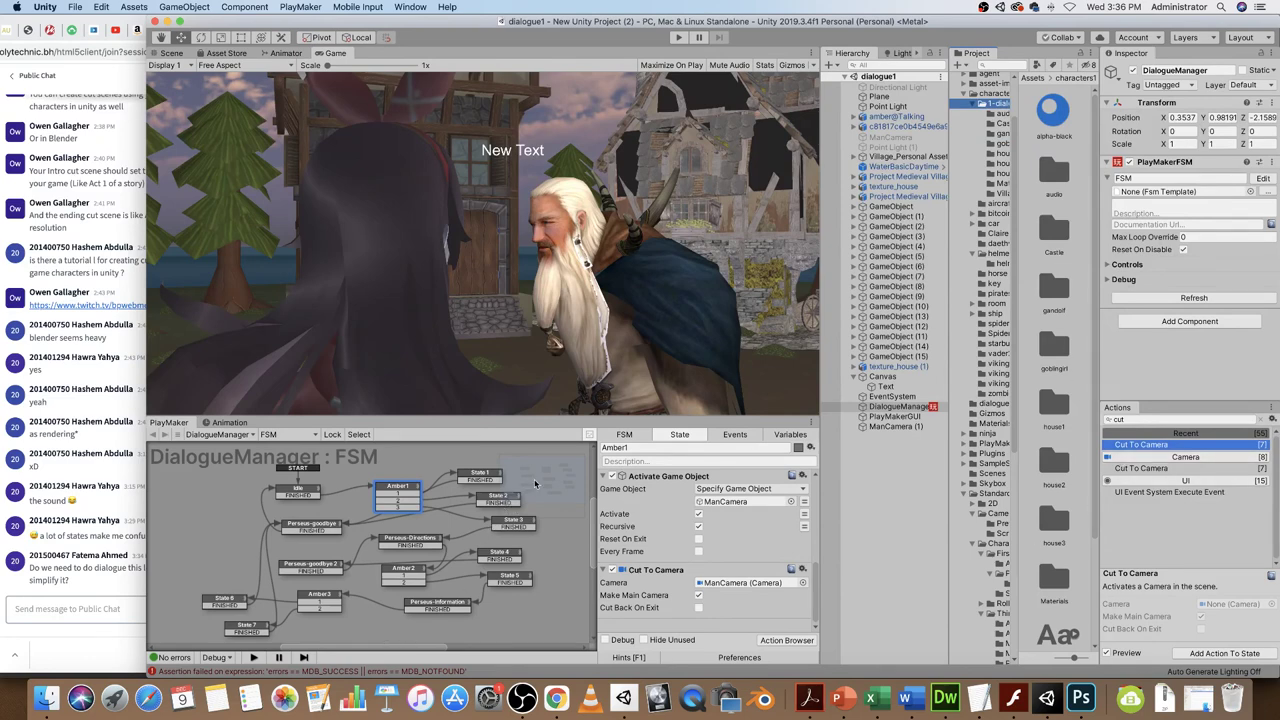
- Search the actions for "load", add Load Level to Amber1 and remove it again
left_click(1139, 420)
left_click_drag(1139, 420, 1066, 420)
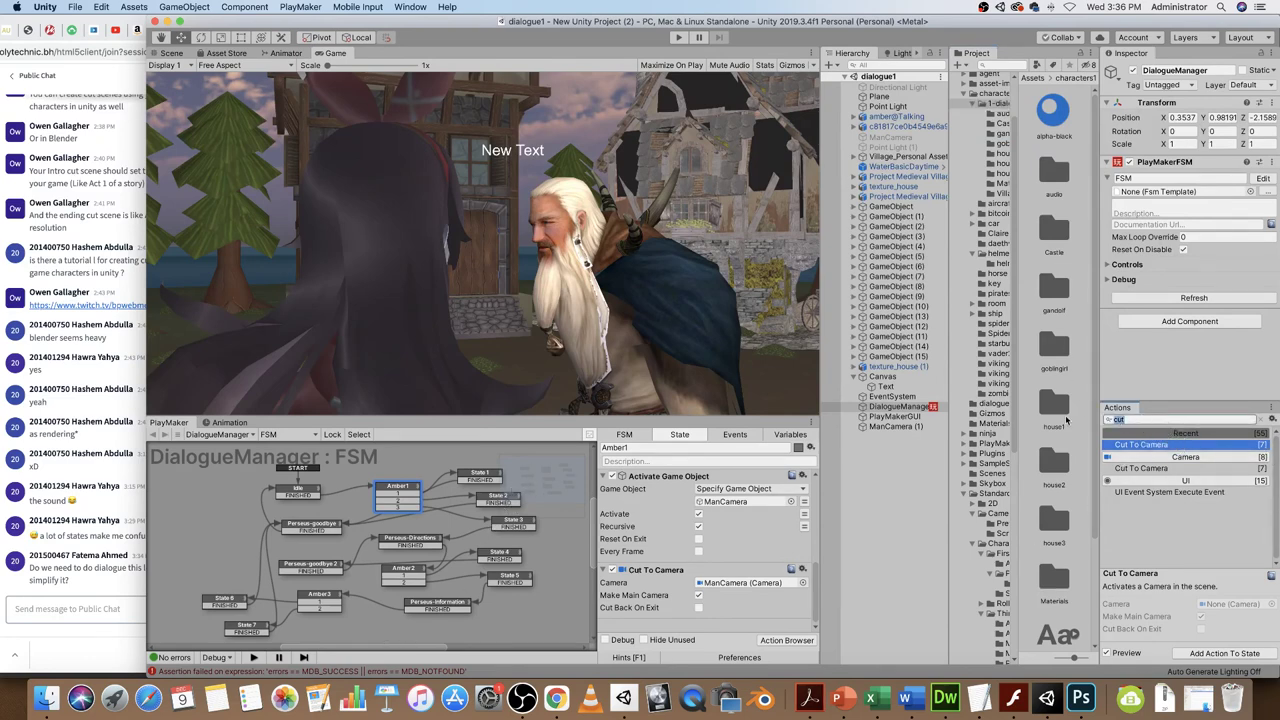
type("load")
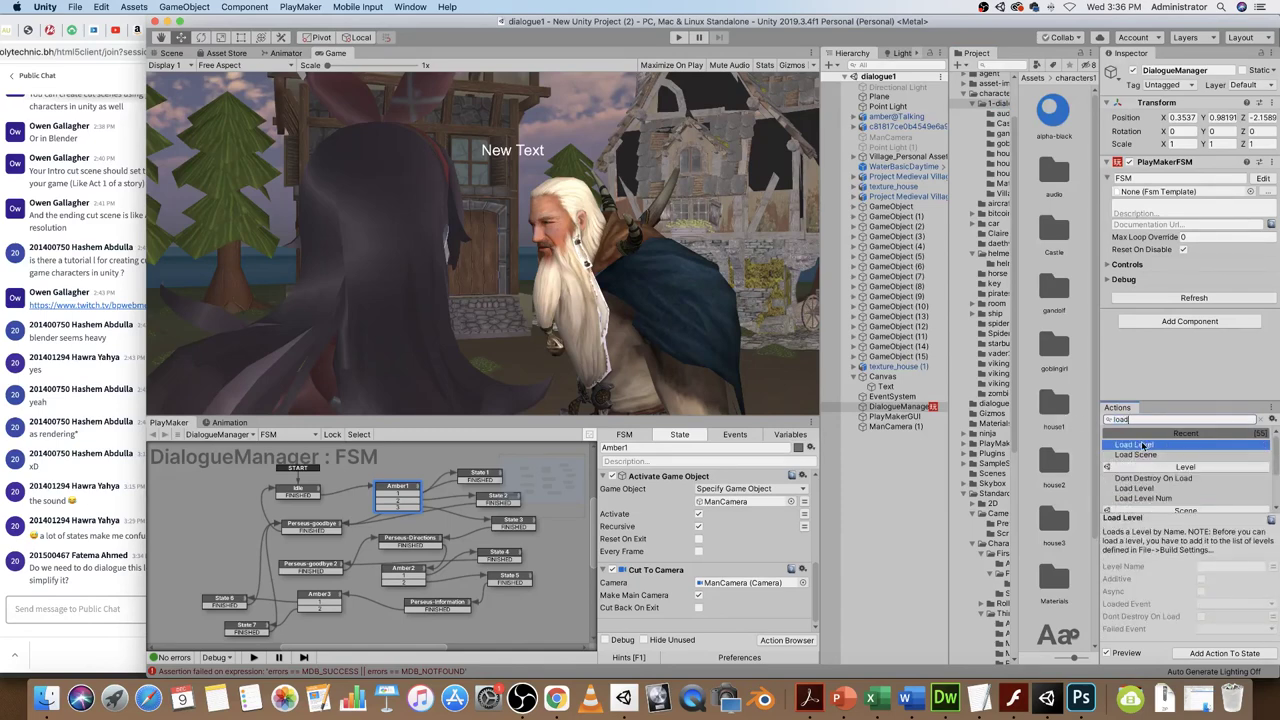
left_click_drag(1143, 445, 670, 541)
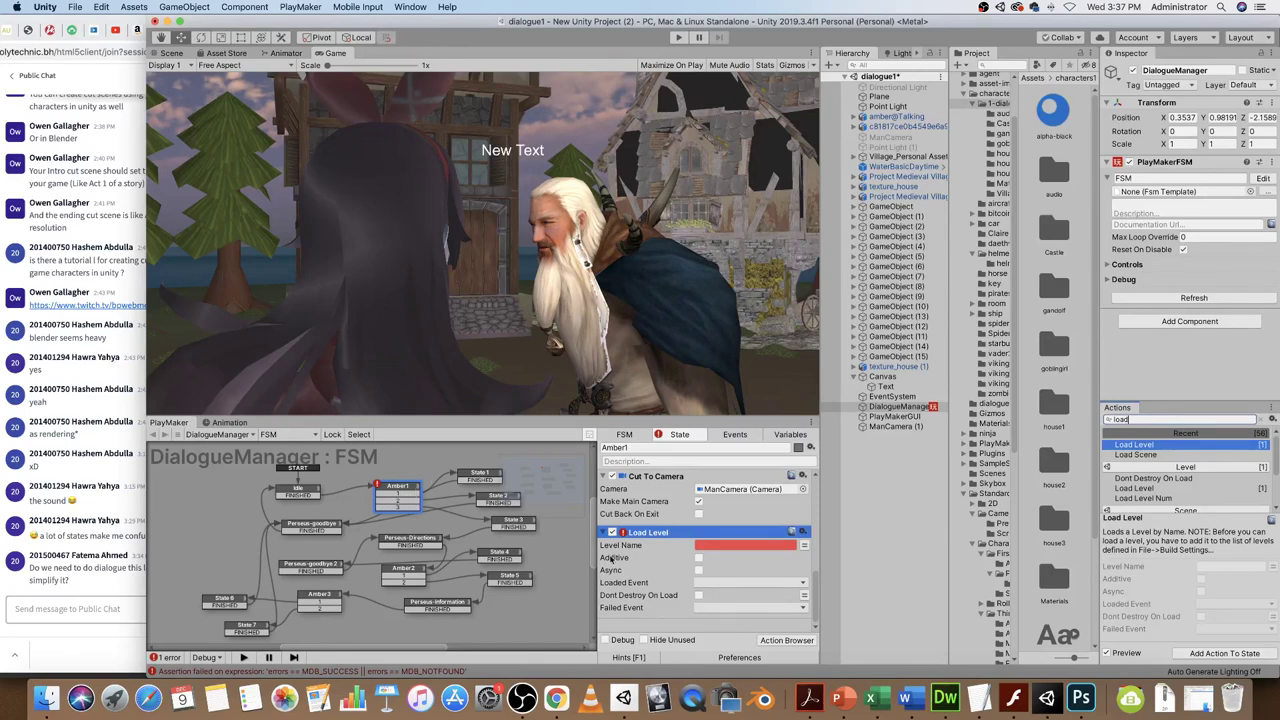
left_click(802, 535)
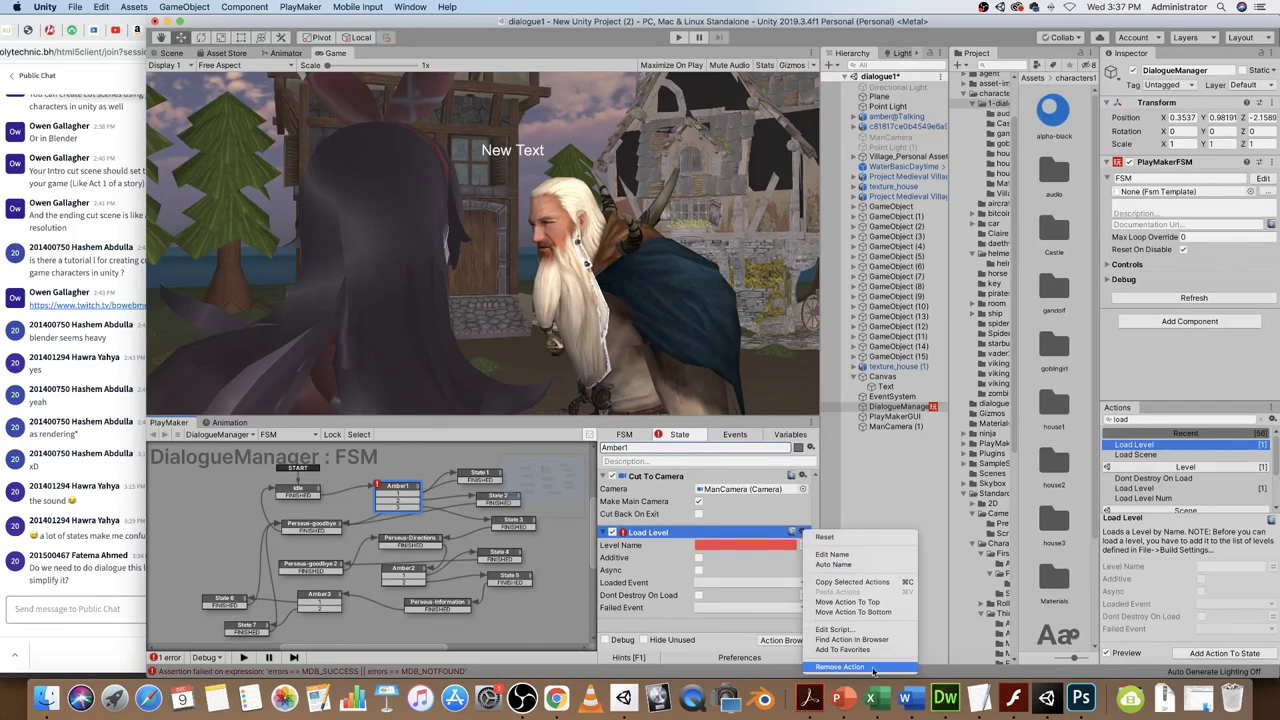
left_click(843, 667)
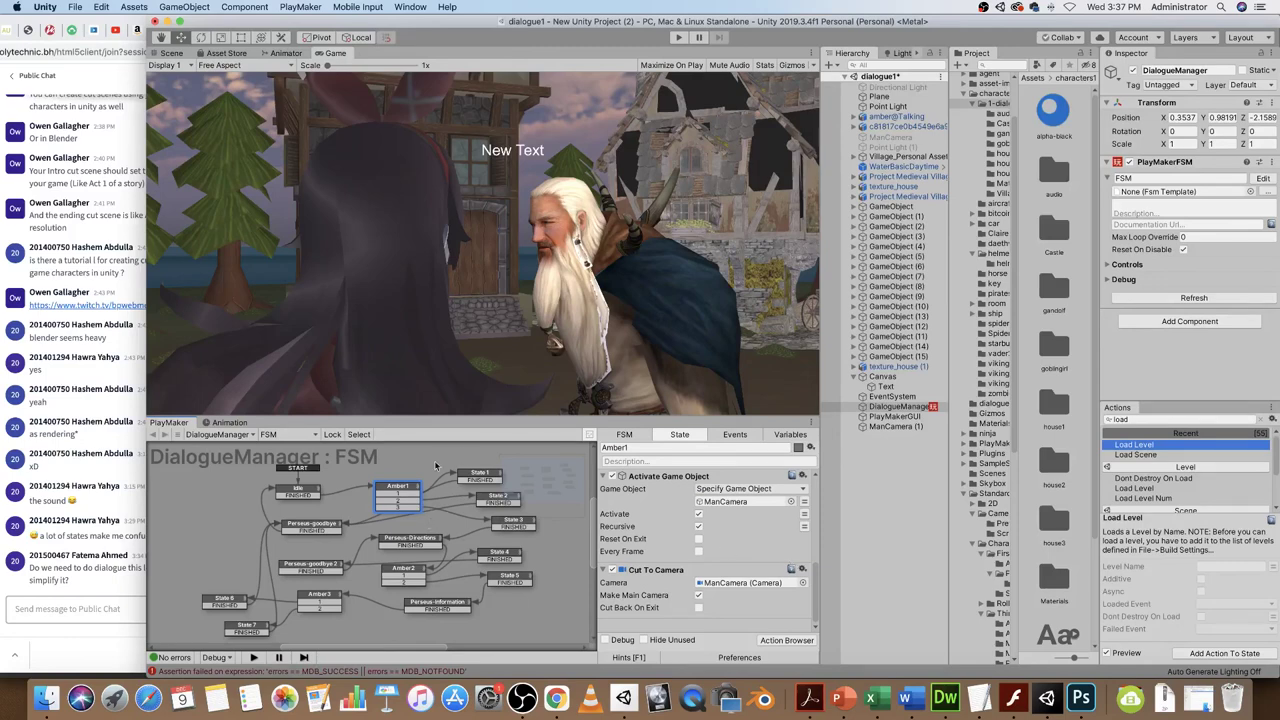
- Review the text and actions of the Amber1, State 1, State 2, State 3 and Idle states in DialogueManager's FSM
left_click(395, 490)
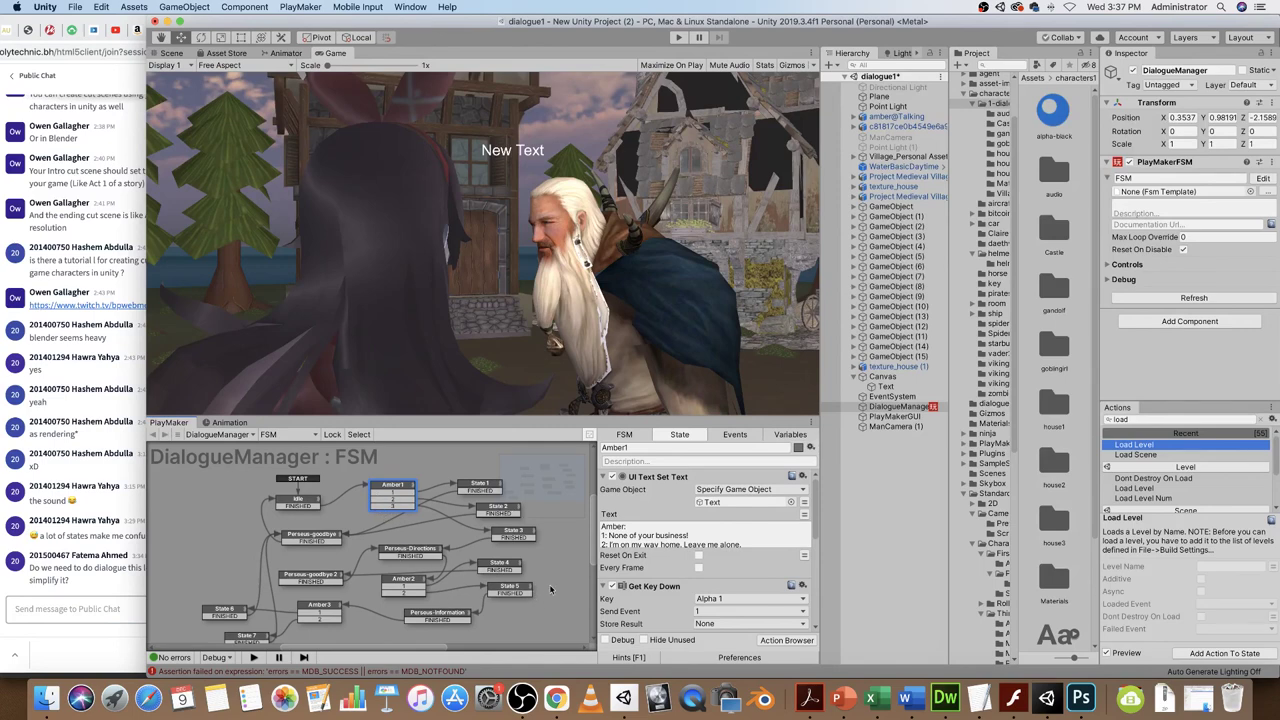
scroll(445, 575, "down", 1)
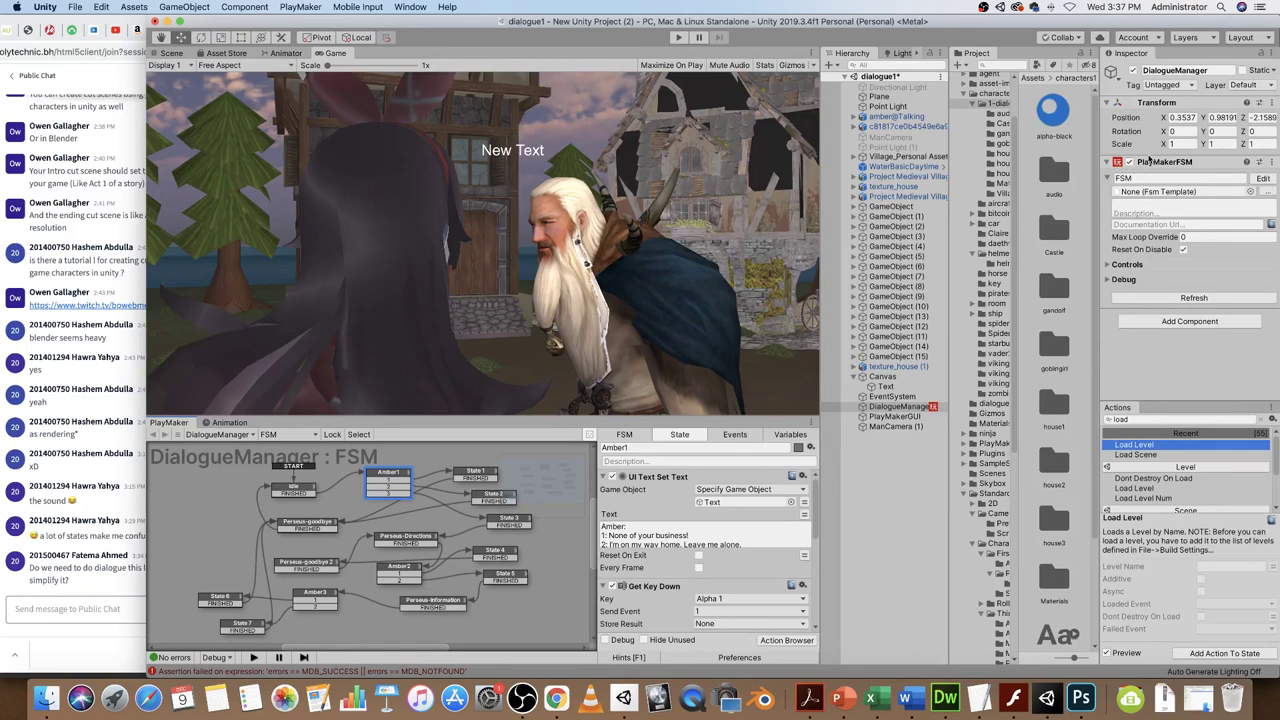
left_click(896, 407)
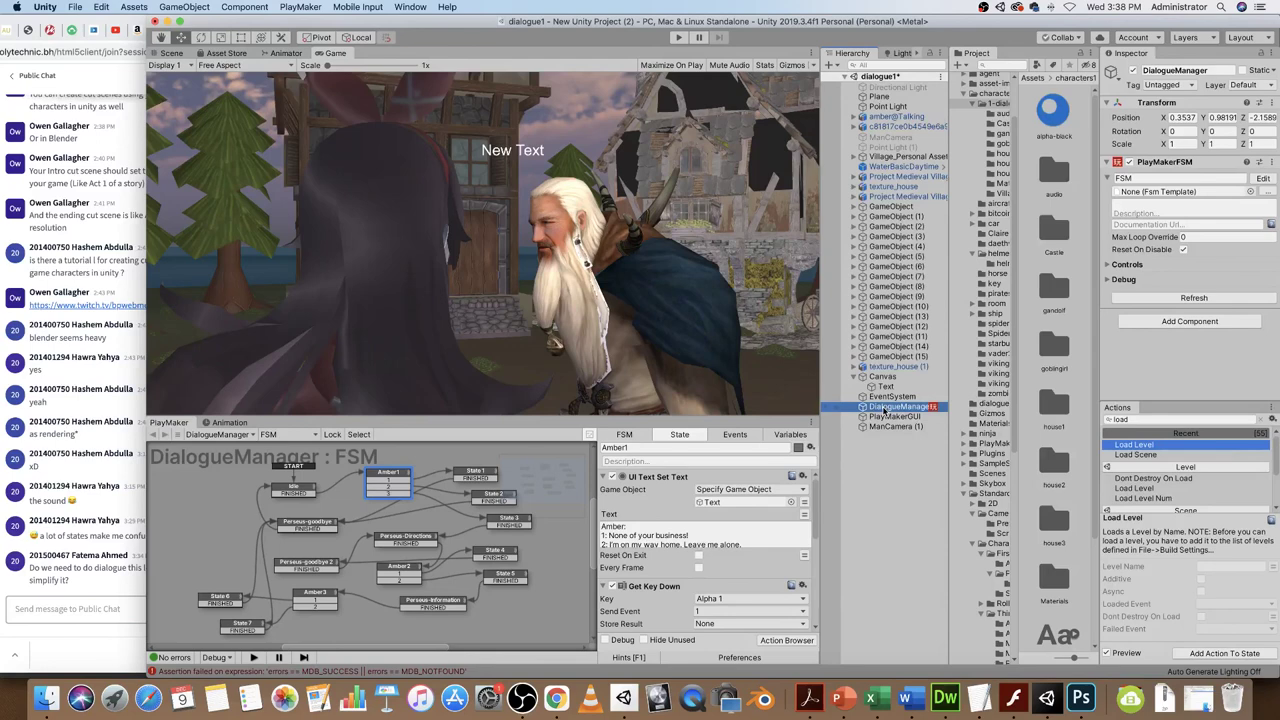
left_click(465, 480)
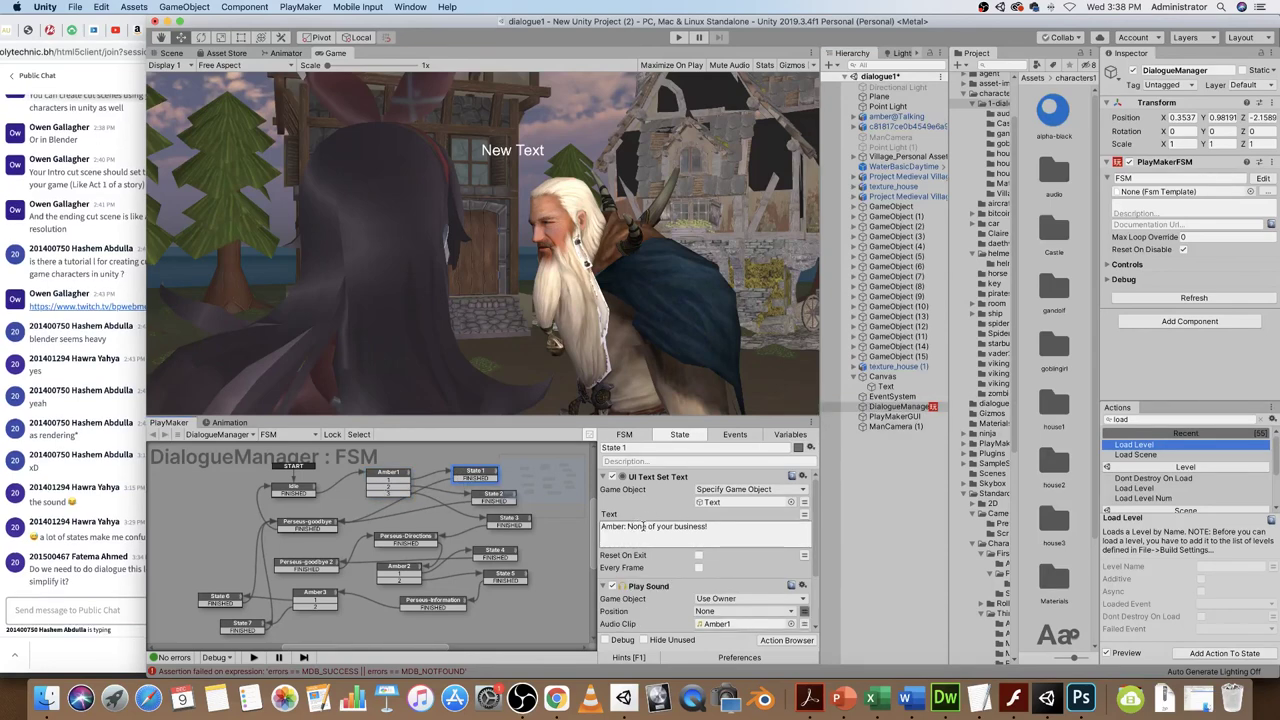
left_click(500, 497)
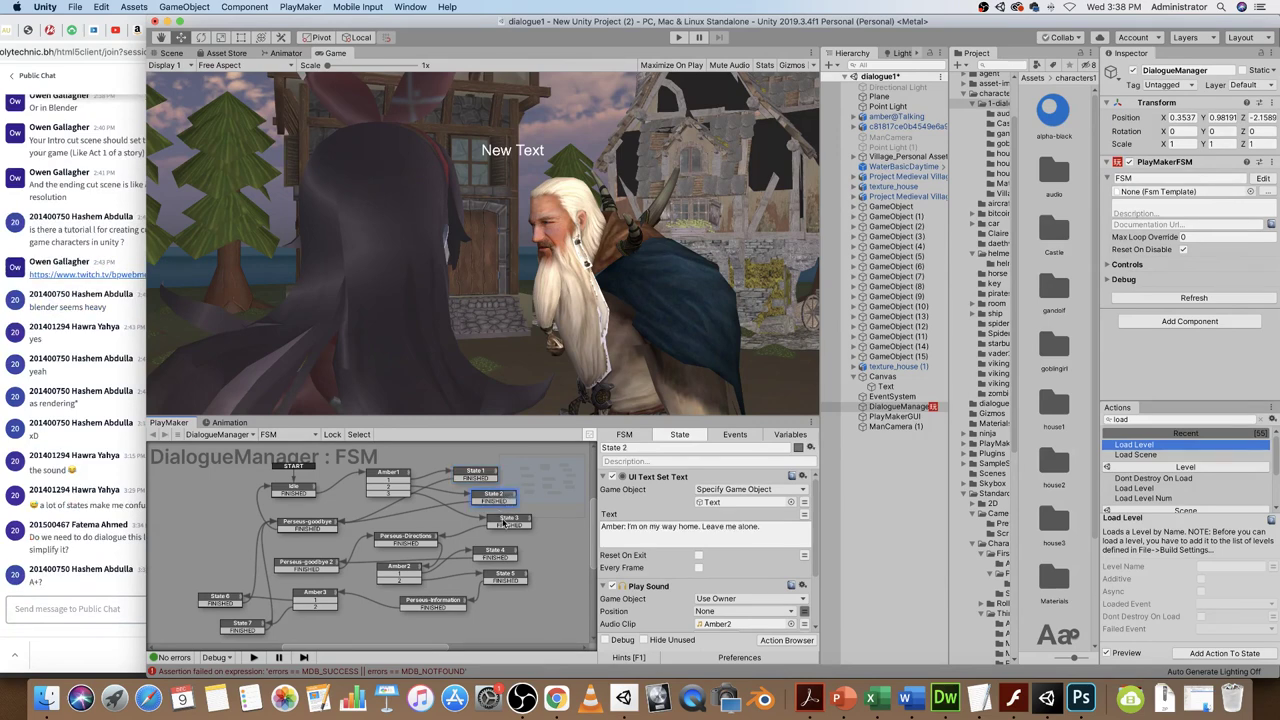
left_click(507, 521)
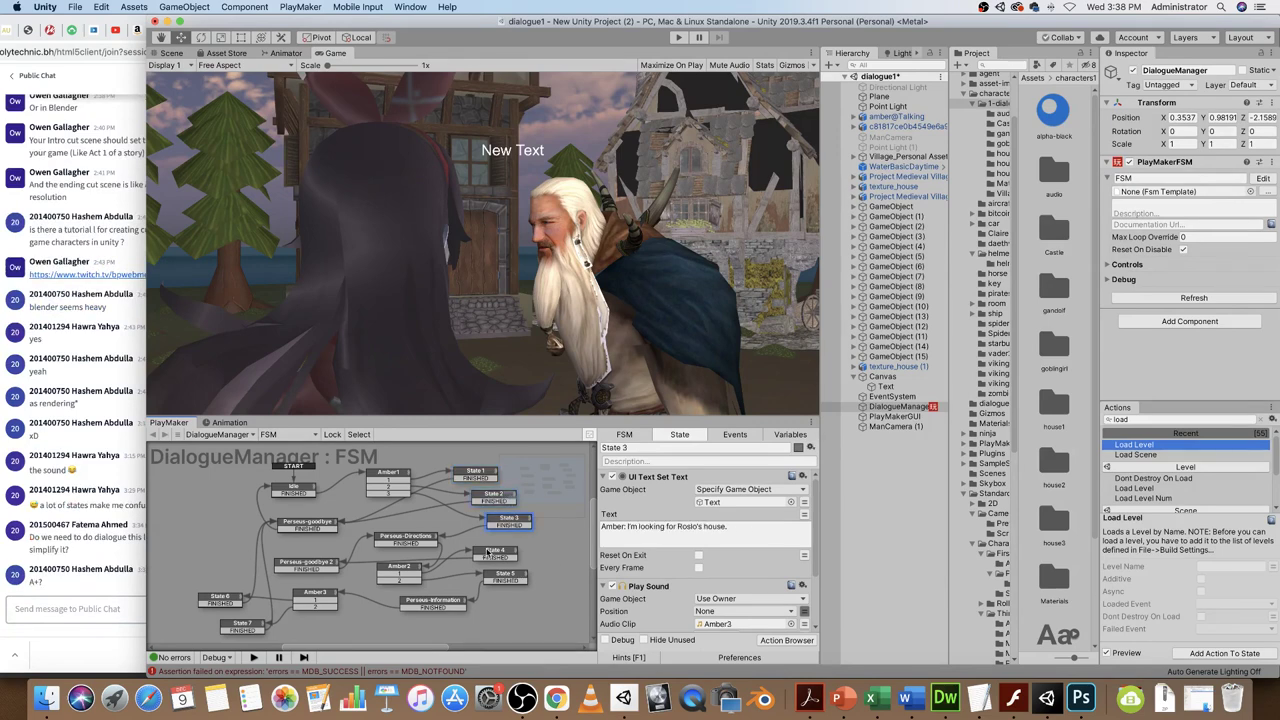
left_click(423, 537)
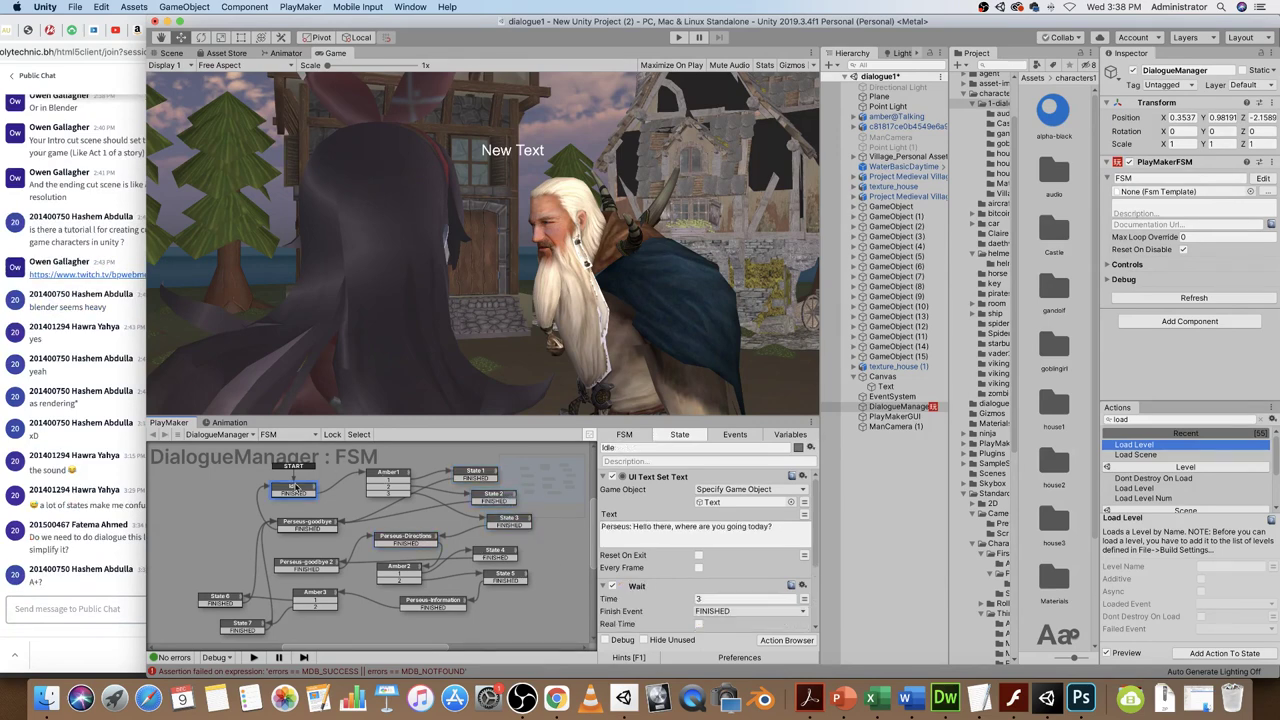
left_click(390, 476)
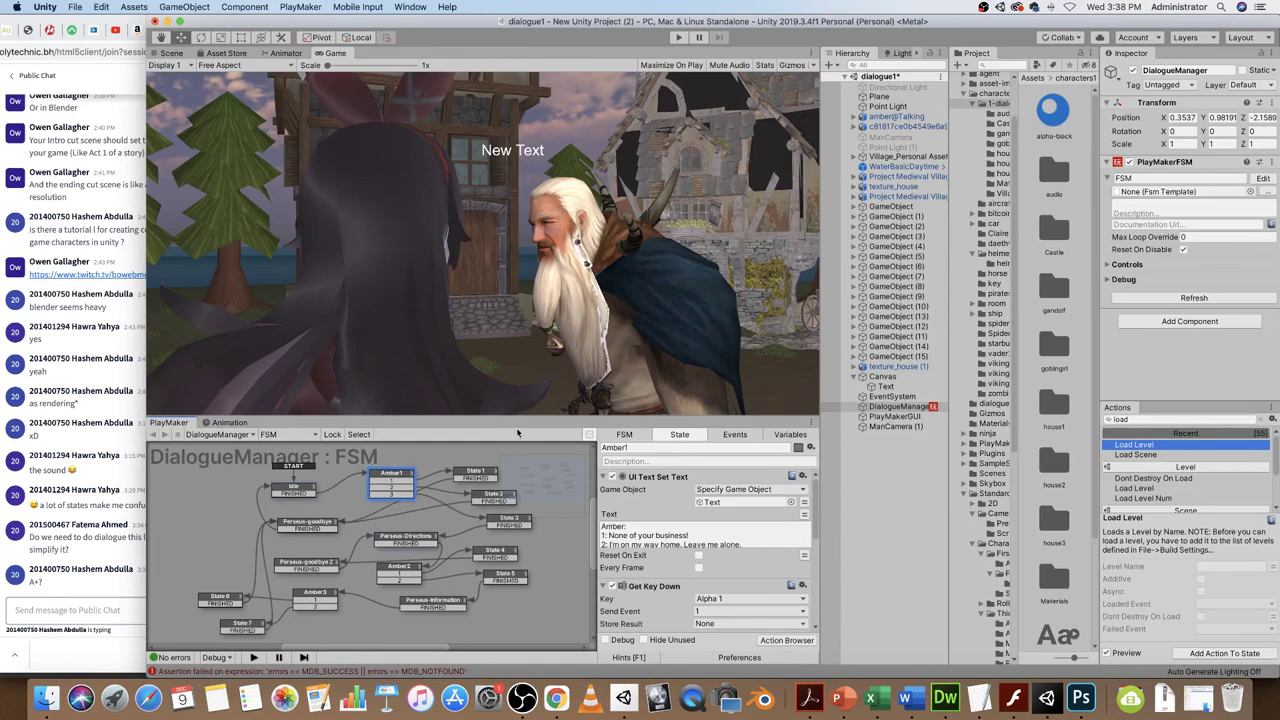
- Make the Game view taller by lowering its boundary with the PlayMaker editor
left_click_drag(518, 416, 536, 472)
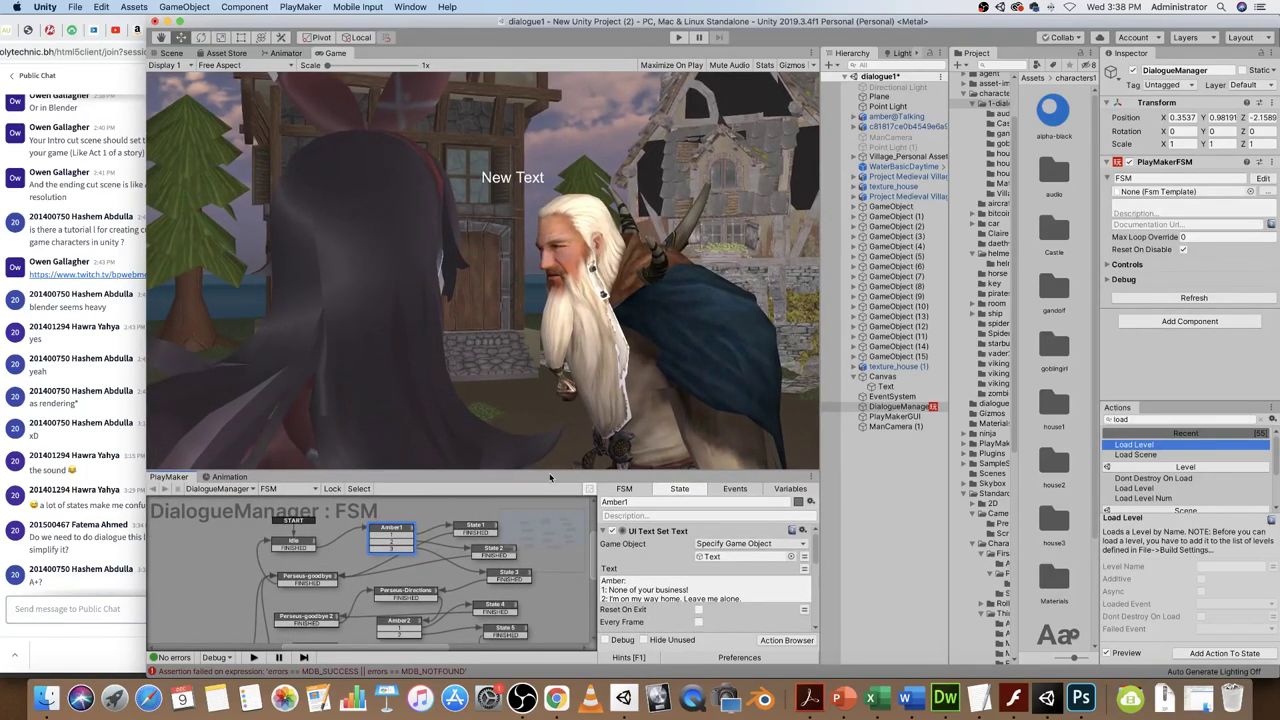
left_click_drag(511, 471, 511, 466)
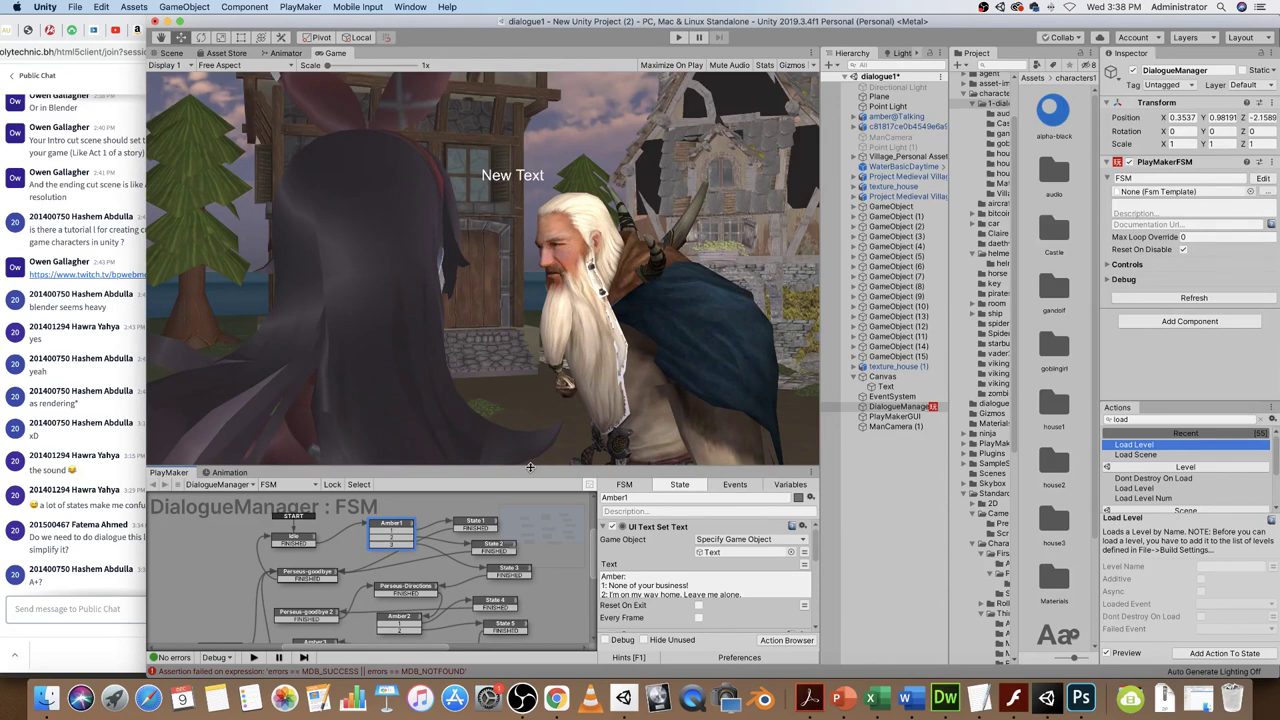
left_click_drag(530, 466, 530, 470)
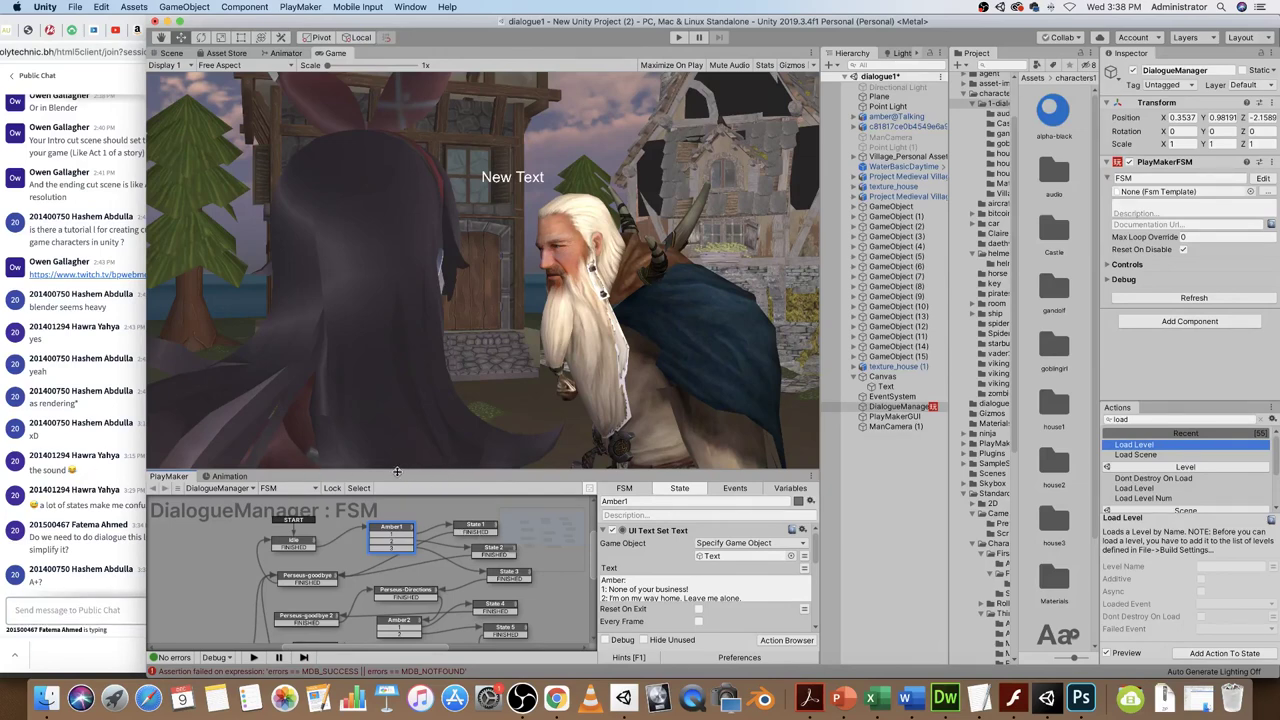
left_click_drag(499, 469, 547, 472)
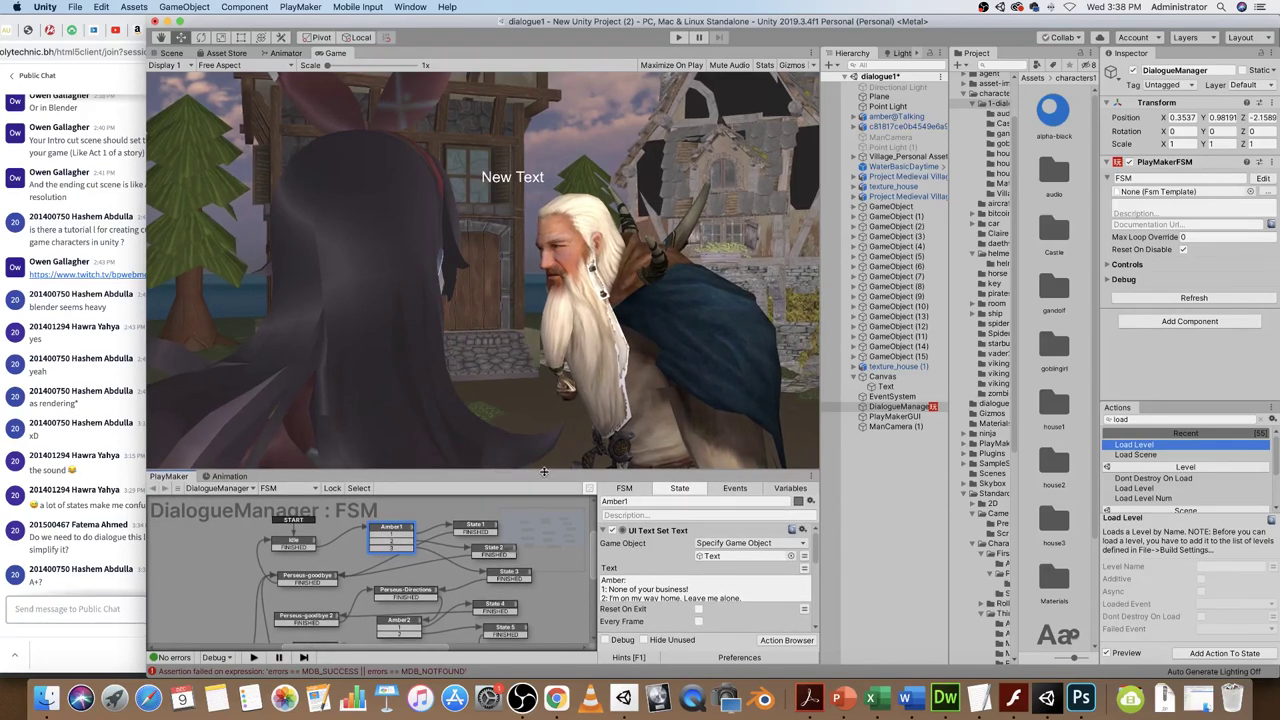